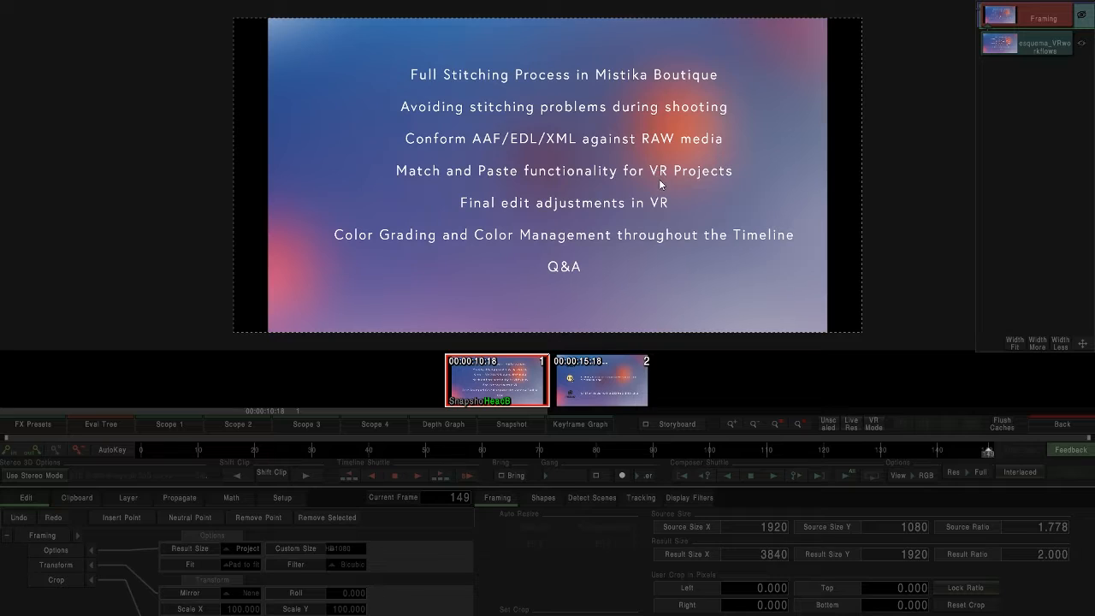
- Return to the timeline and delete both slide clips together with their framing effects
{"action": "left_click", "coordinate": [1035, 426]}
{"action": "left_click_drag", "start_coordinate": [423, 268], "coordinate": [197, 163]}
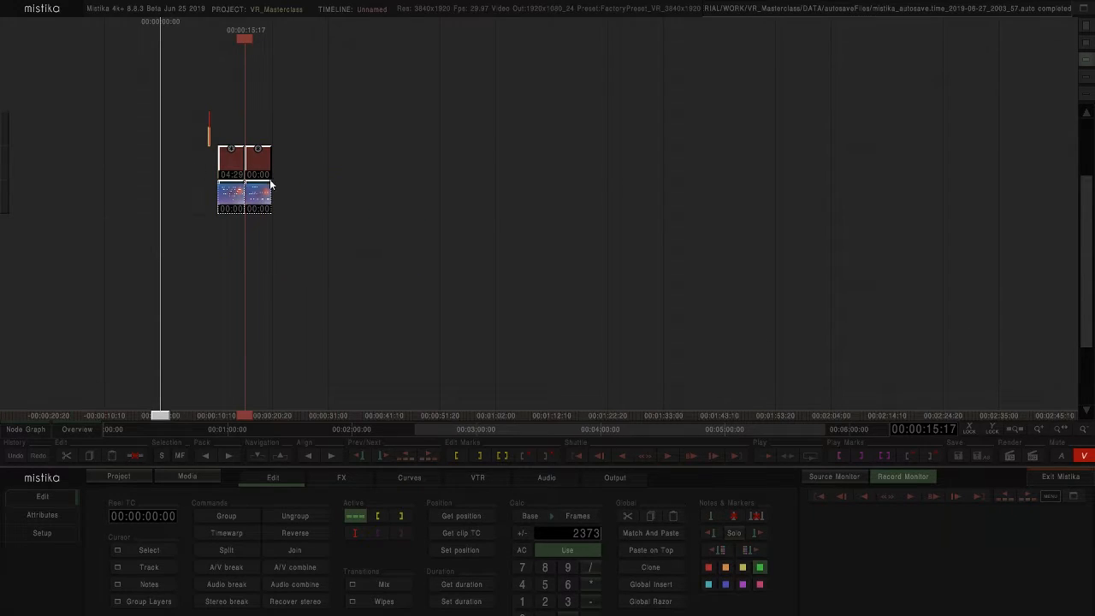
{"action": "key", "text": "Delete"}
{"action": "left_click_drag", "start_coordinate": [241, 197], "coordinate": [264, 211]}
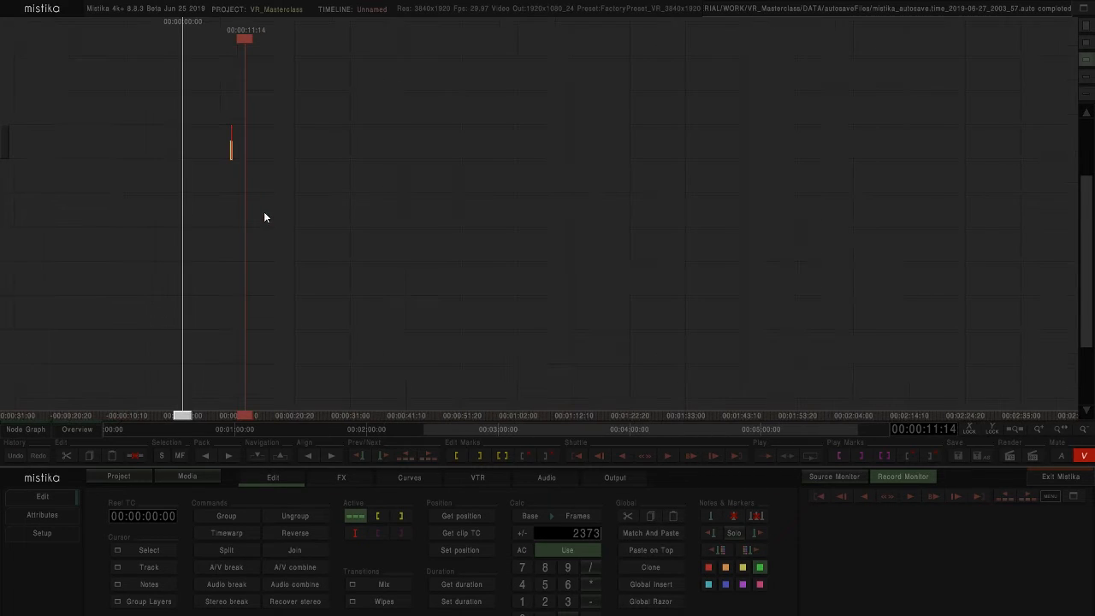
{"action": "left_click_drag", "start_coordinate": [231, 146], "coordinate": [254, 211]}
- Start a new project with the current project settings, cancel it at the naming stage and close the Project Manager
{"action": "left_click", "coordinate": [119, 476]}
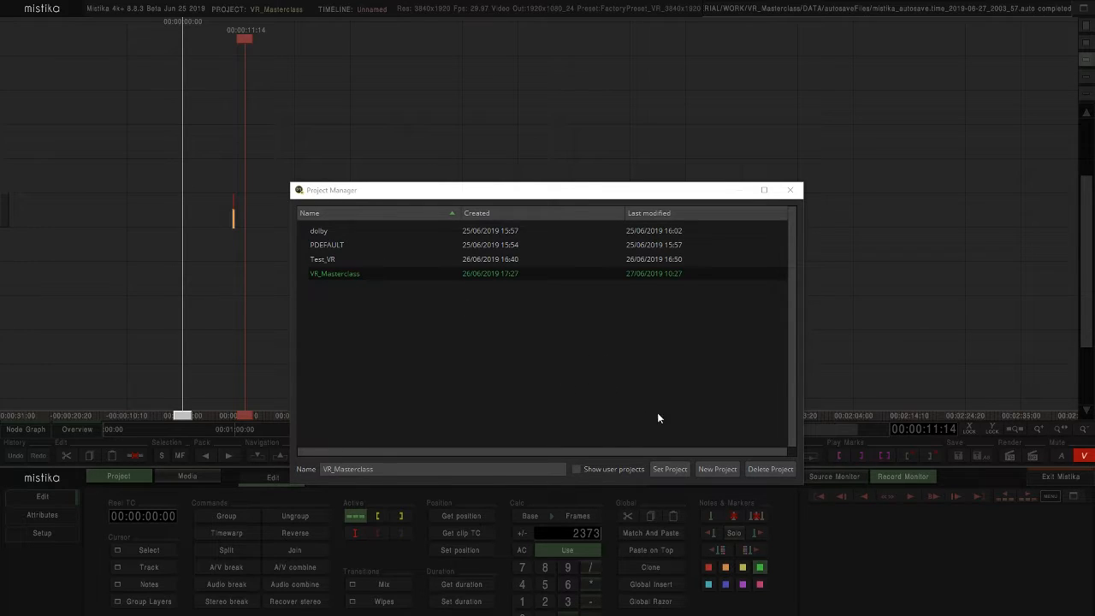
{"action": "left_click", "coordinate": [717, 472]}
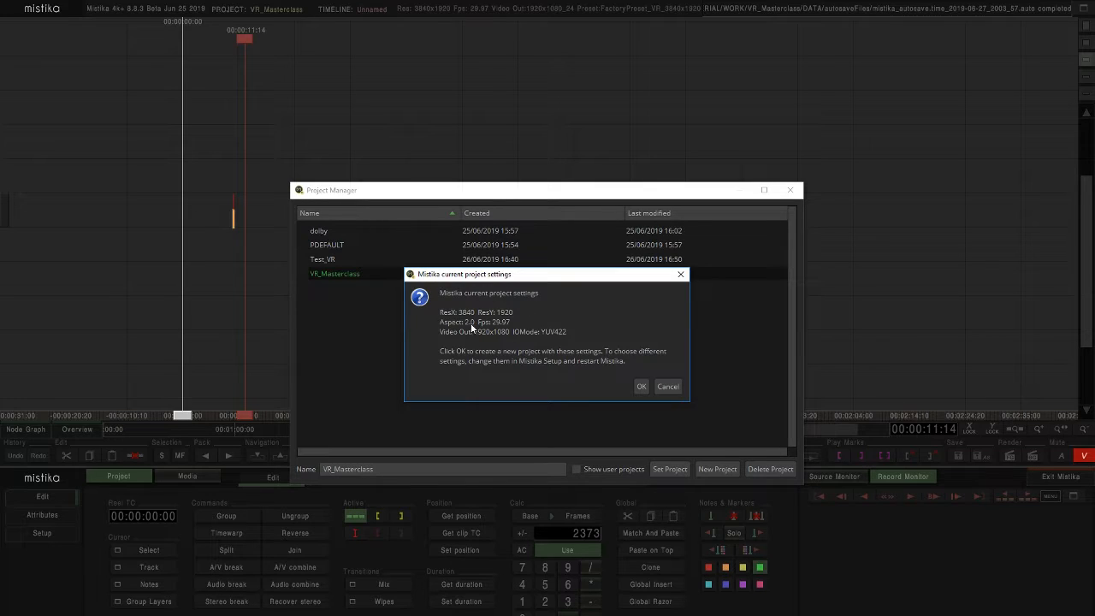
{"action": "left_click", "coordinate": [640, 386]}
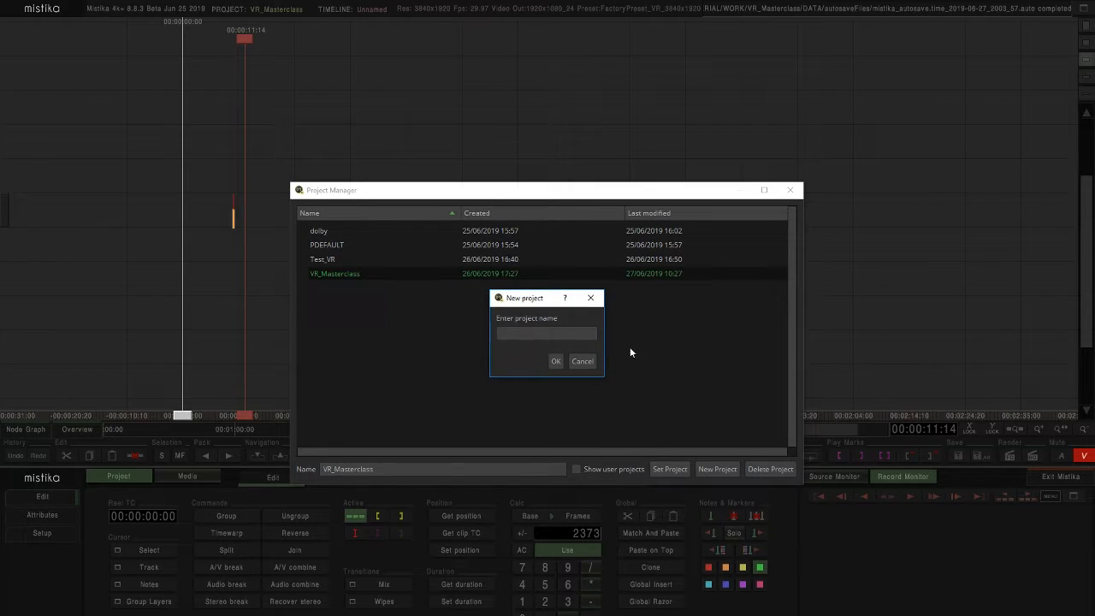
{"action": "left_click", "coordinate": [582, 362]}
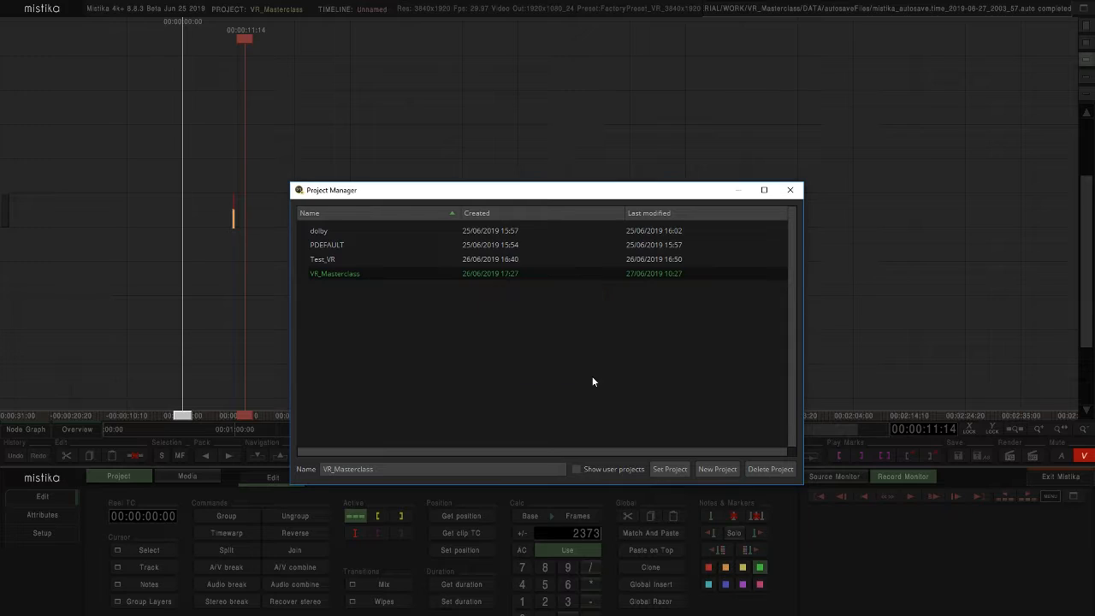
{"action": "left_click", "coordinate": [789, 190]}
- Browse the project's media into the 00_VR_Media_Masterclass folder and open Titan/Shot_1
{"action": "left_click_drag", "start_coordinate": [298, 191], "coordinate": [305, 196]}
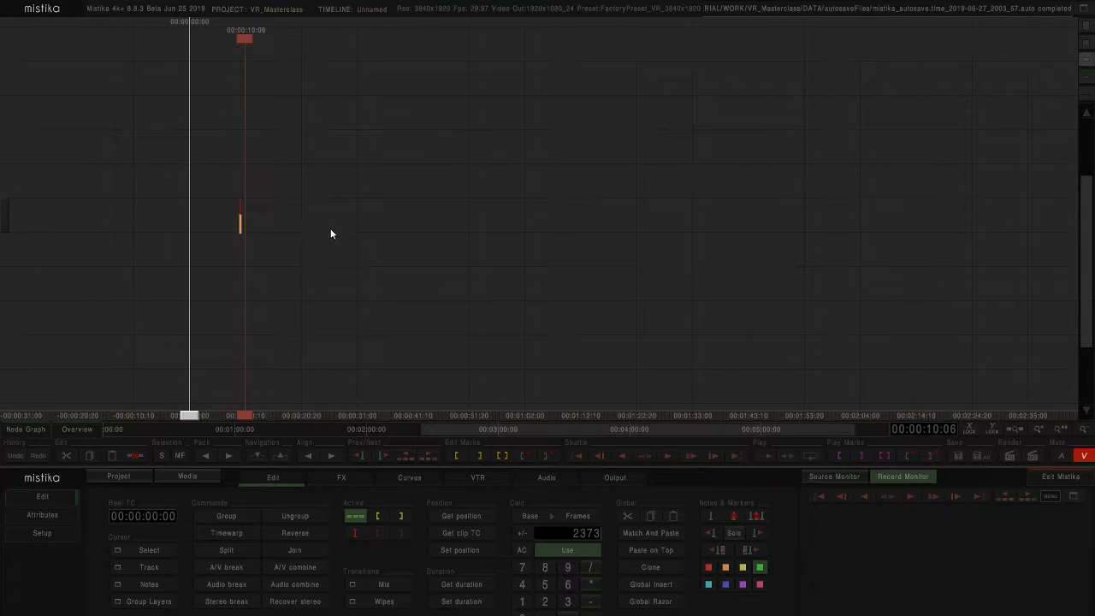
{"action": "left_click", "coordinate": [187, 477]}
{"action": "left_click", "coordinate": [371, 277]}
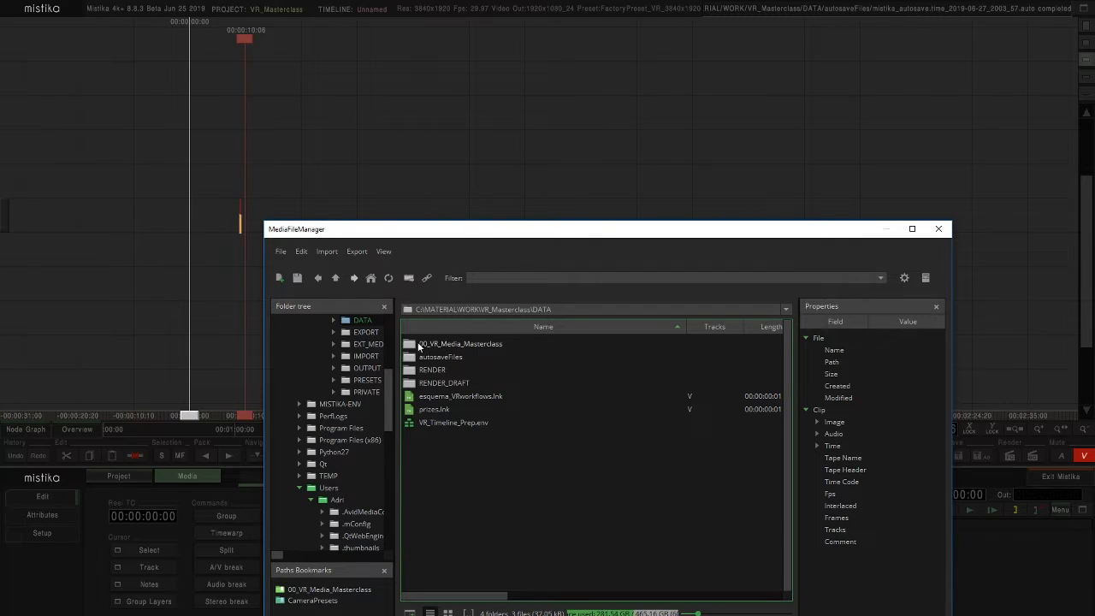
{"action": "double_click", "coordinate": [471, 345]}
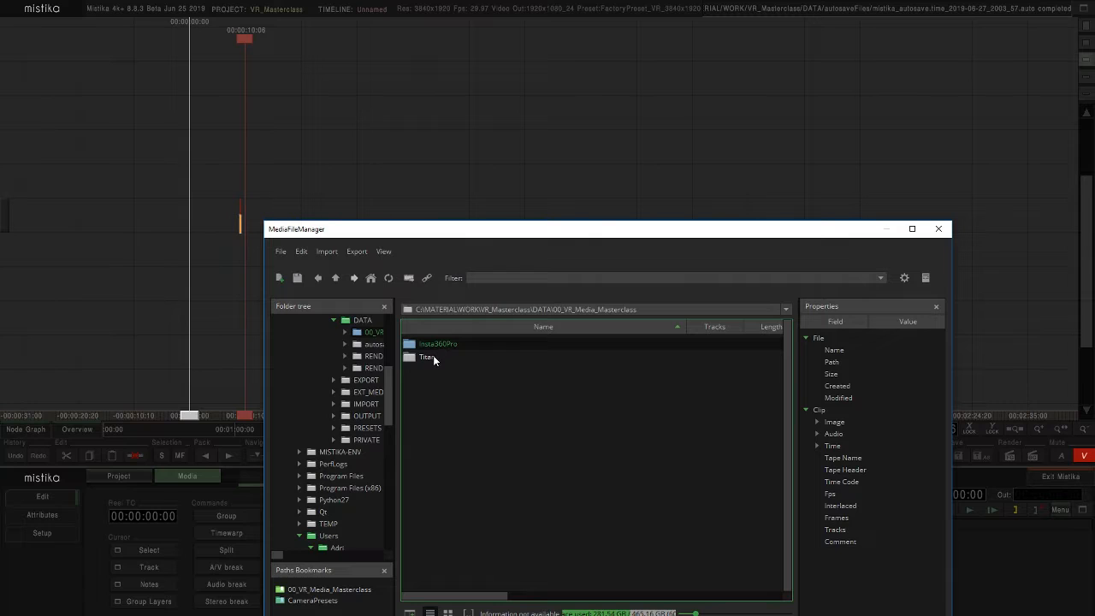
{"action": "double_click", "coordinate": [438, 357]}
{"action": "double_click", "coordinate": [439, 344]}
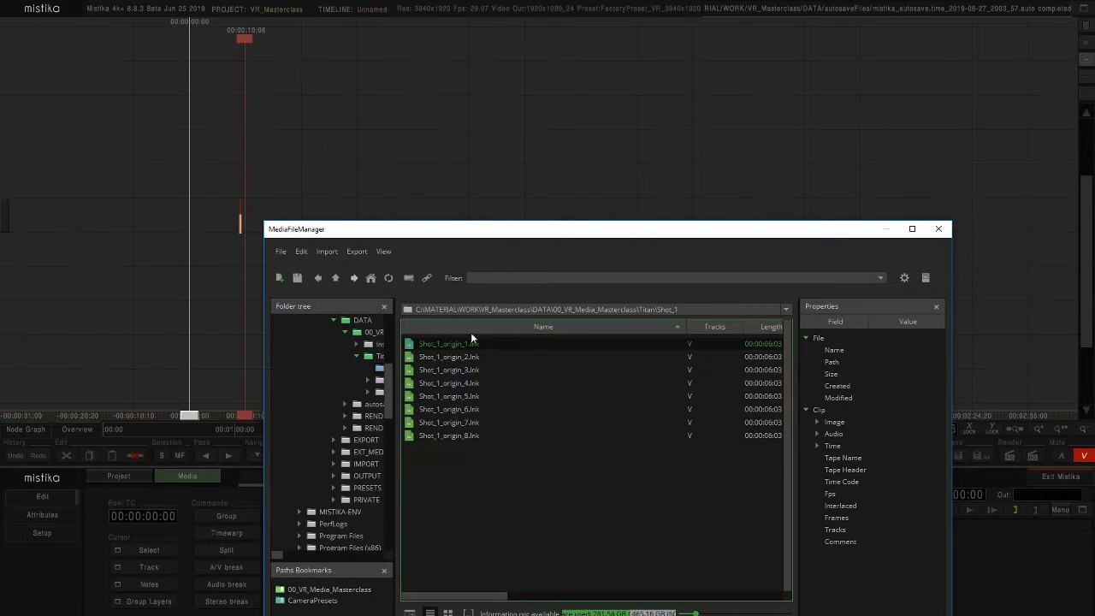
- Place all eight Shot_1_origin clips one after another on the empty timeline
{"action": "key", "text": "ctrl+a"}
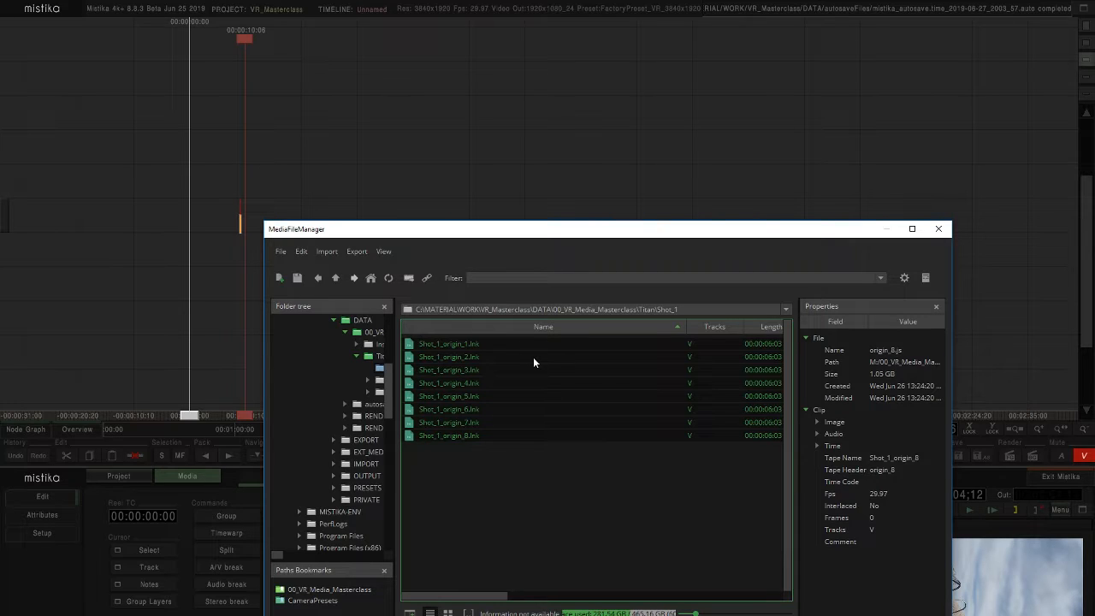
{"action": "mouse_move", "coordinate": [533, 359]}
{"action": "left_click_drag", "start_coordinate": [436, 237], "coordinate": [382, 306]}
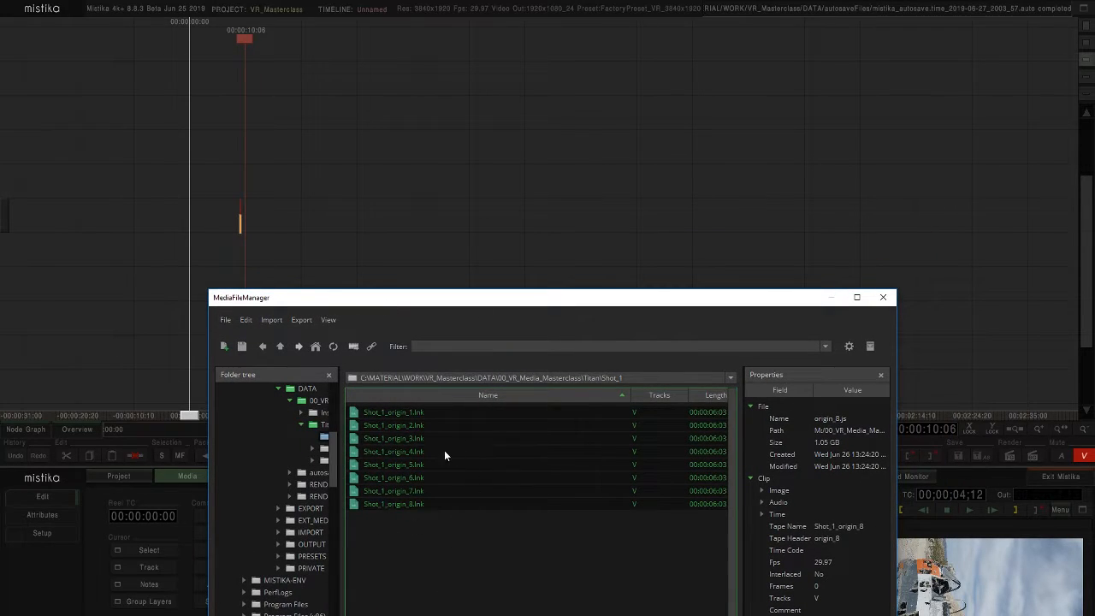
{"action": "left_click_drag", "start_coordinate": [401, 412], "coordinate": [435, 215]}
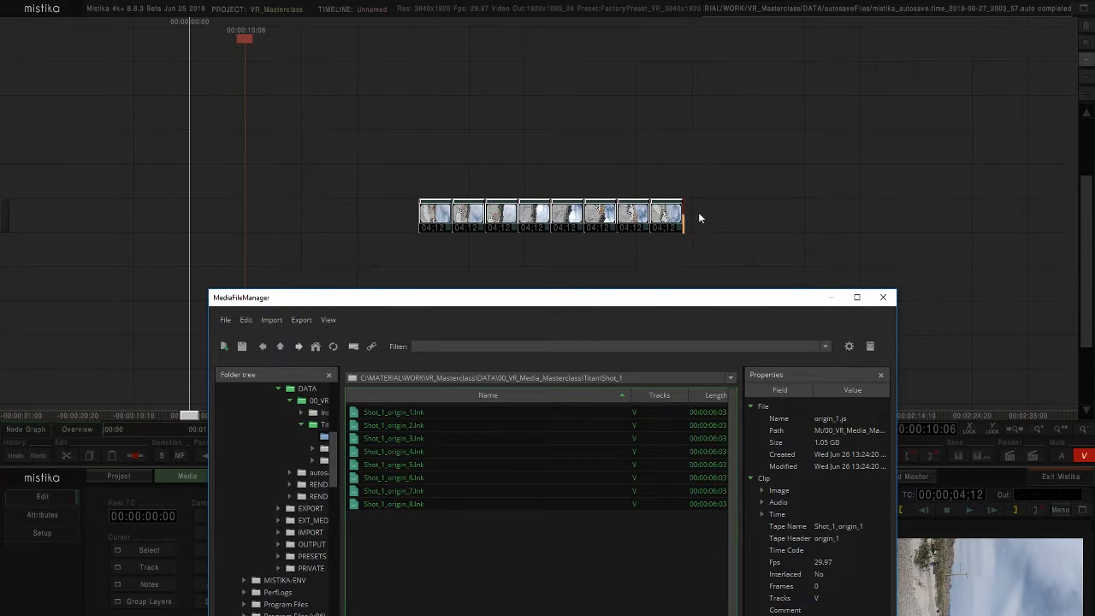
- Reduce the timeline's track height and close the media file manager
{"action": "left_click", "coordinate": [1090, 81]}
{"action": "left_click_drag", "start_coordinate": [548, 201], "coordinate": [533, 227]}
{"action": "scroll", "coordinate": [548, 227], "scroll_direction": "up", "scroll_amount": 5}
{"action": "left_click_drag", "start_coordinate": [411, 209], "coordinate": [506, 216]}
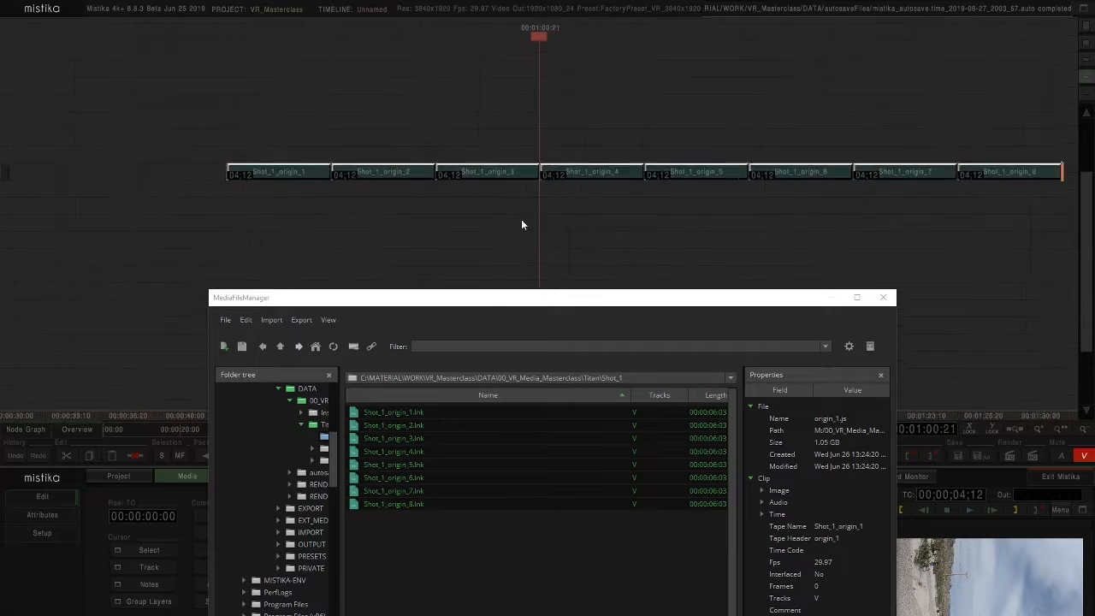
{"action": "scroll", "coordinate": [498, 219], "scroll_direction": "down", "scroll_amount": 2}
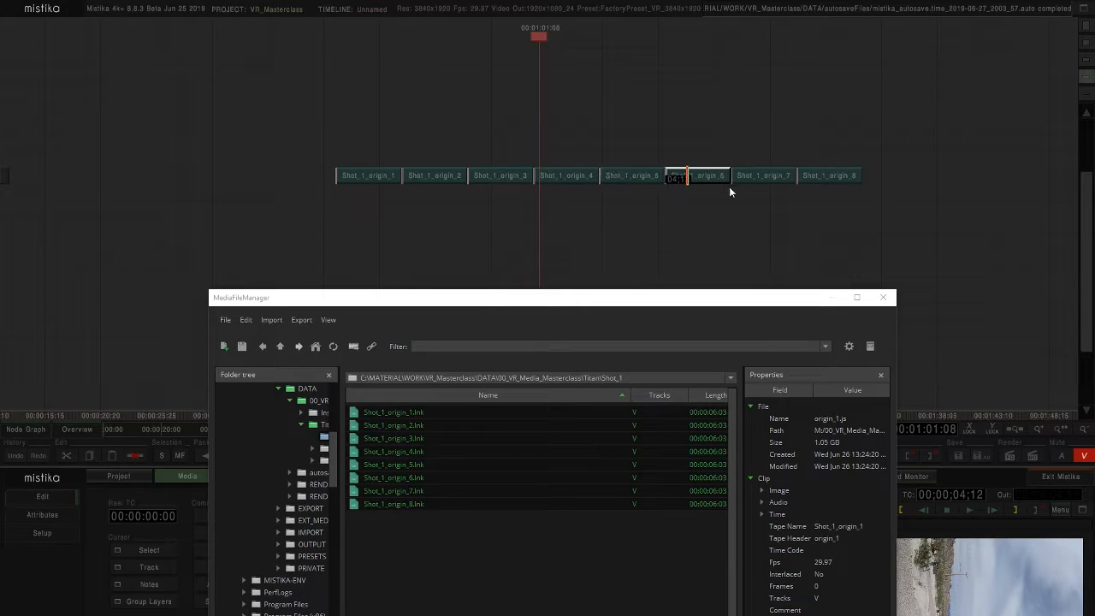
{"action": "left_click", "coordinate": [883, 297]}
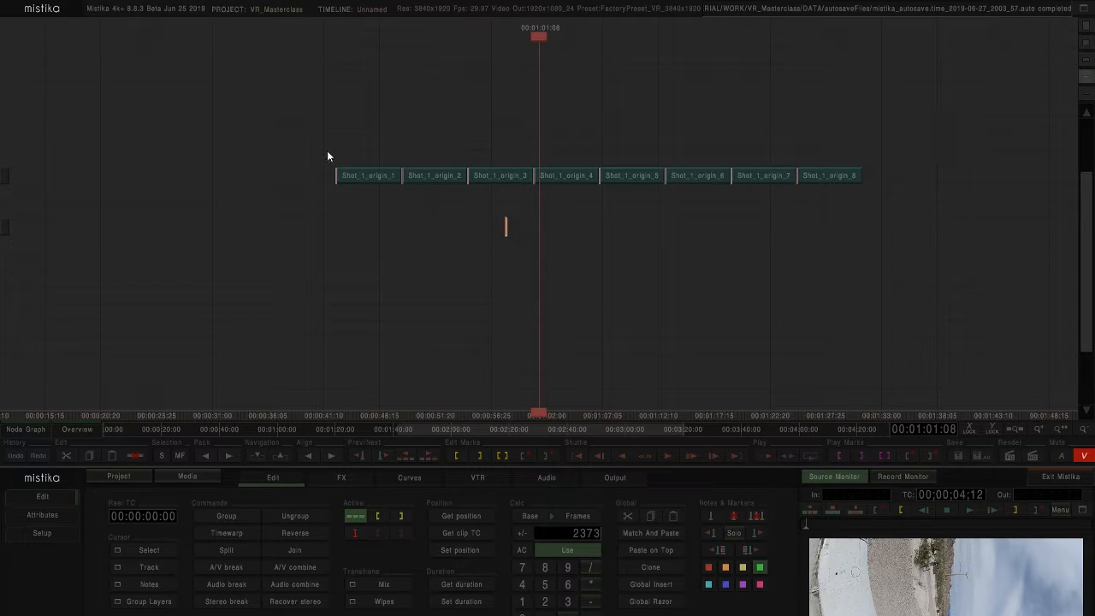
- Stack the eight Shot_1_origin clips vertically in numeric order, one per track, aligned under Shot_1_origin_1
{"action": "left_click_drag", "start_coordinate": [434, 178], "coordinate": [365, 193]}
{"action": "left_click_drag", "start_coordinate": [479, 185], "coordinate": [363, 211]}
{"action": "left_click_drag", "start_coordinate": [579, 181], "coordinate": [378, 227]}
{"action": "left_click_drag", "start_coordinate": [627, 175], "coordinate": [364, 244]}
{"action": "left_click_drag", "start_coordinate": [692, 176], "coordinate": [367, 260]}
{"action": "left_click_drag", "start_coordinate": [531, 271], "coordinate": [395, 266]}
{"action": "left_click_drag", "start_coordinate": [839, 178], "coordinate": [385, 298]}
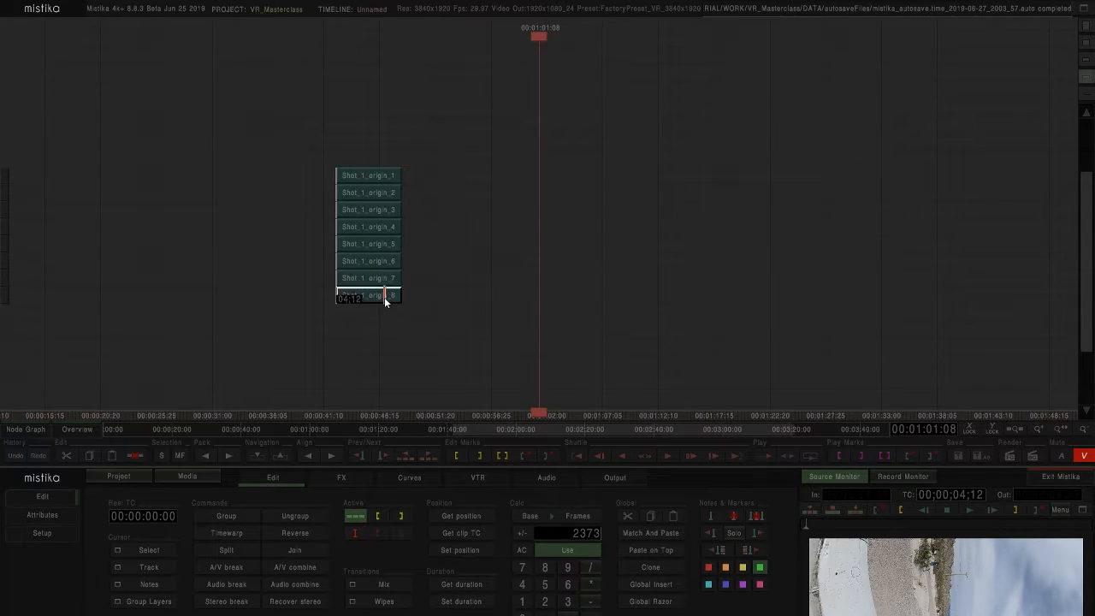
- Delete the manually stacked Shot_1_origin clips from the timeline
{"action": "scroll", "coordinate": [435, 320], "scroll_direction": "down", "scroll_amount": 1}
{"action": "left_click_drag", "start_coordinate": [514, 346], "coordinate": [430, 149]}
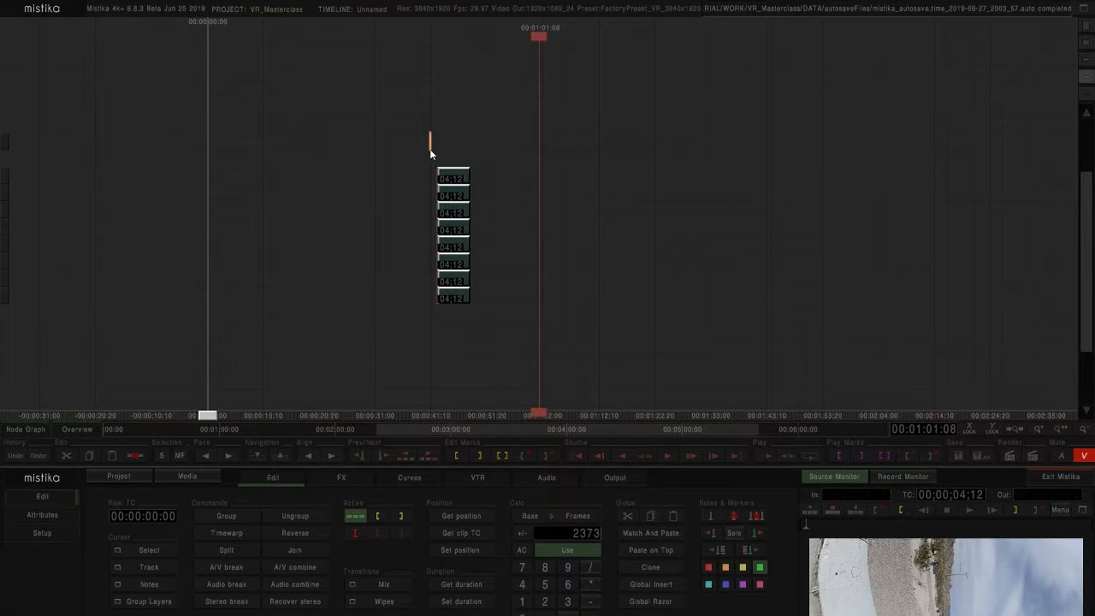
{"action": "key", "text": "Delete"}
{"action": "left_click_drag", "start_coordinate": [431, 143], "coordinate": [504, 232]}
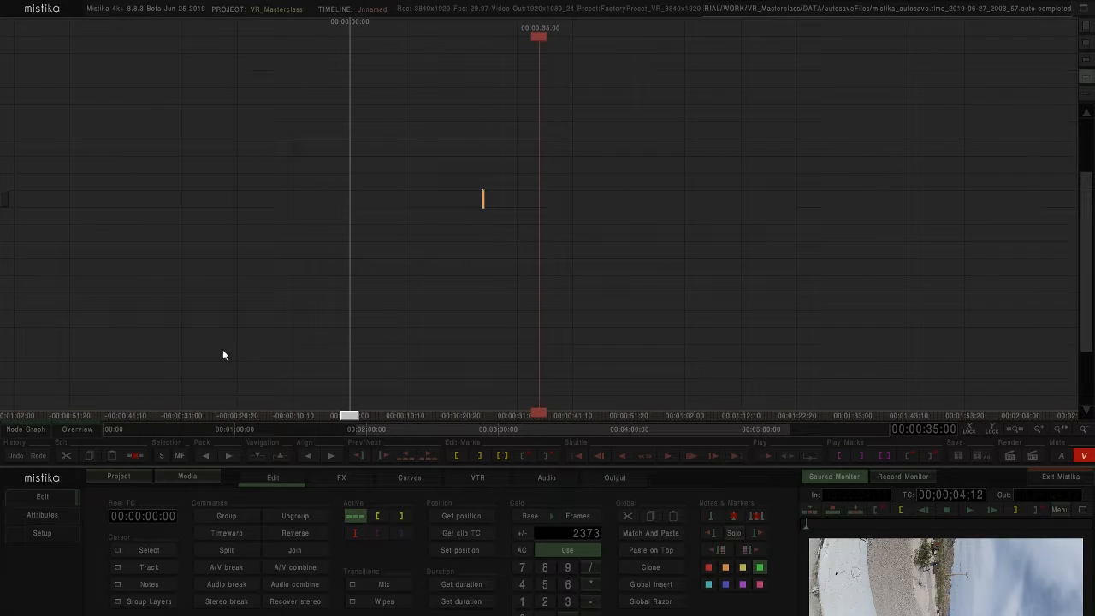
- Load the eight Shot_1_origin clips onto the timeline as a vertical stack using the node graph view, and close that view
{"action": "left_click", "coordinate": [27, 430]}
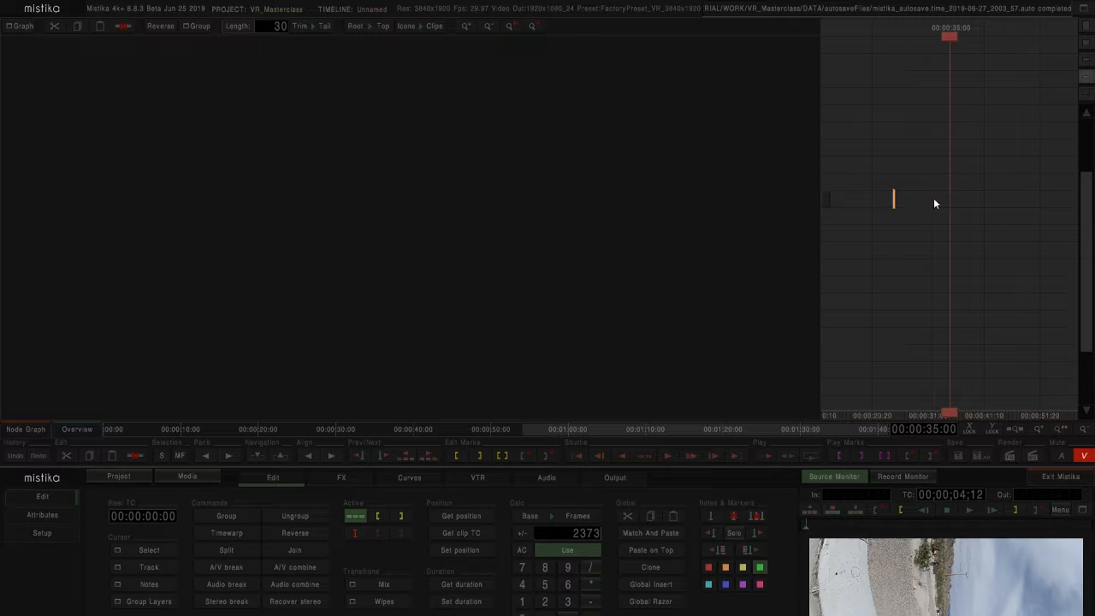
{"action": "left_click", "coordinate": [190, 476]}
{"action": "left_click_drag", "start_coordinate": [404, 425], "coordinate": [414, 190]}
{"action": "left_click", "coordinate": [18, 431]}
{"action": "left_click", "coordinate": [883, 297]}
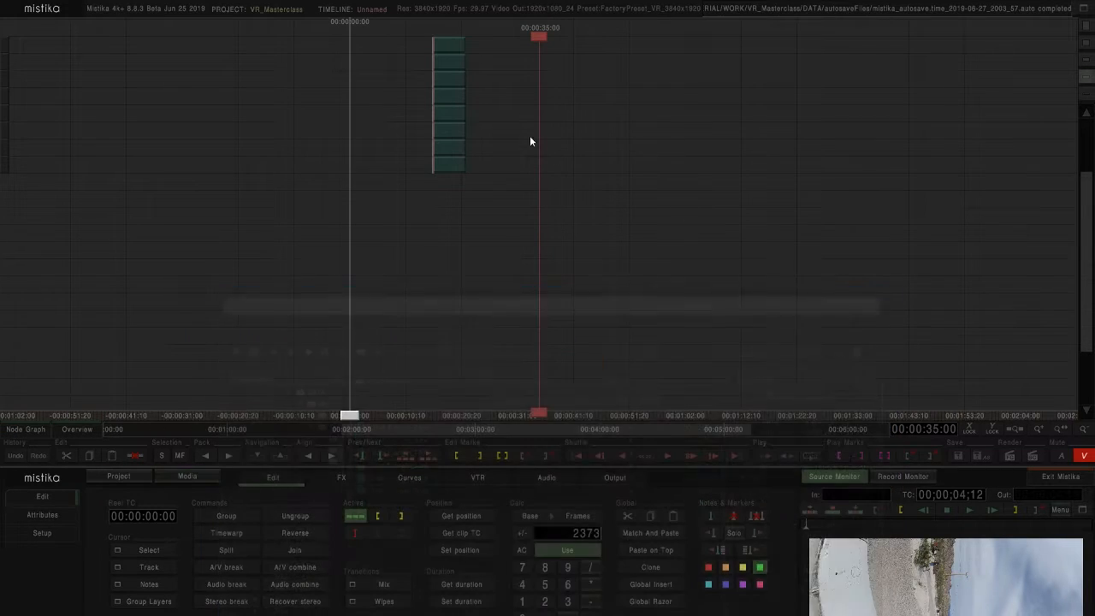
{"action": "scroll", "coordinate": [565, 254], "scroll_direction": "up", "scroll_amount": 2}
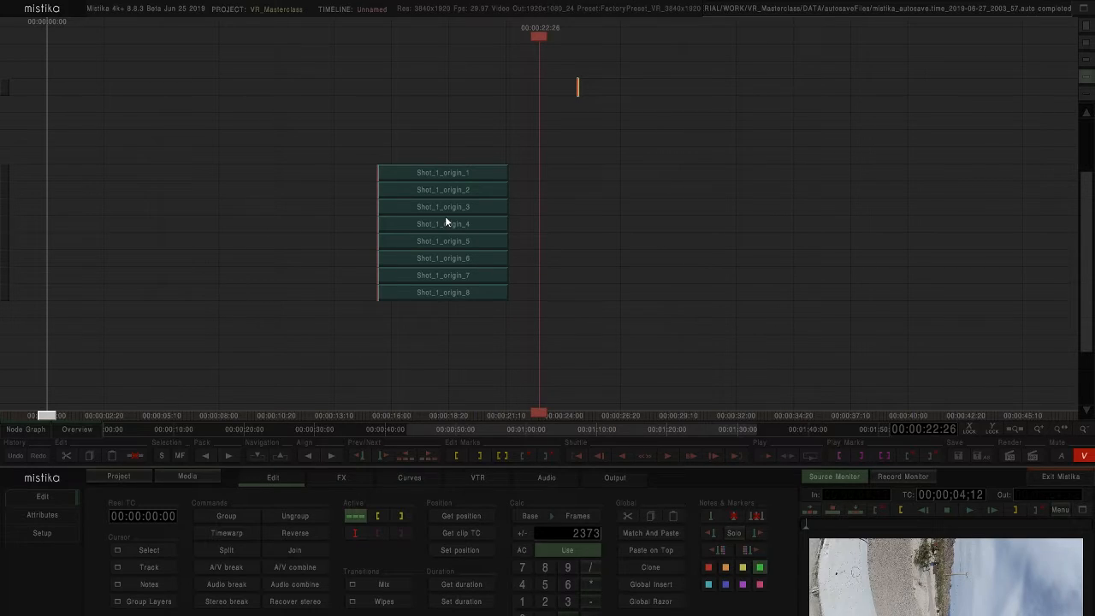
- Remove the whole vertical stack of Shot_1_origin clips, leaving the timeline empty
{"action": "left_click", "coordinate": [445, 292]}
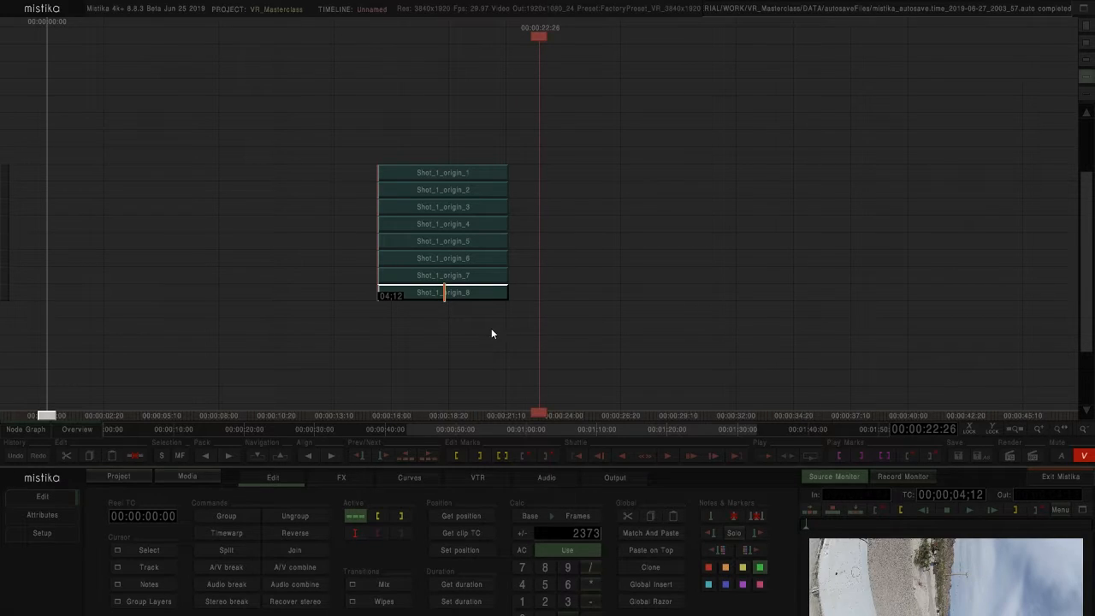
{"action": "left_click", "coordinate": [509, 317]}
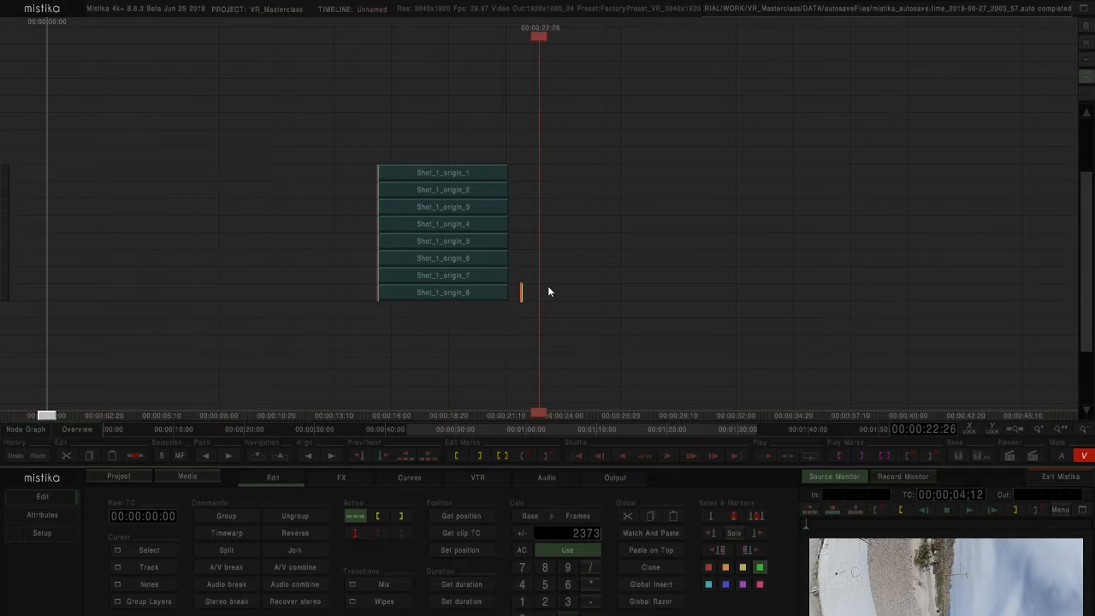
{"action": "left_click_drag", "start_coordinate": [526, 323], "coordinate": [406, 155]}
{"action": "key", "text": "Delete"}
{"action": "left_click_drag", "start_coordinate": [281, 223], "coordinate": [455, 244]}
- Browse the media up from Shot_1 to the project's DATA folder, open the 00_VR_Media_Masterclass bookmark and enlarge the bookmarks area
{"action": "left_click", "coordinate": [189, 479]}
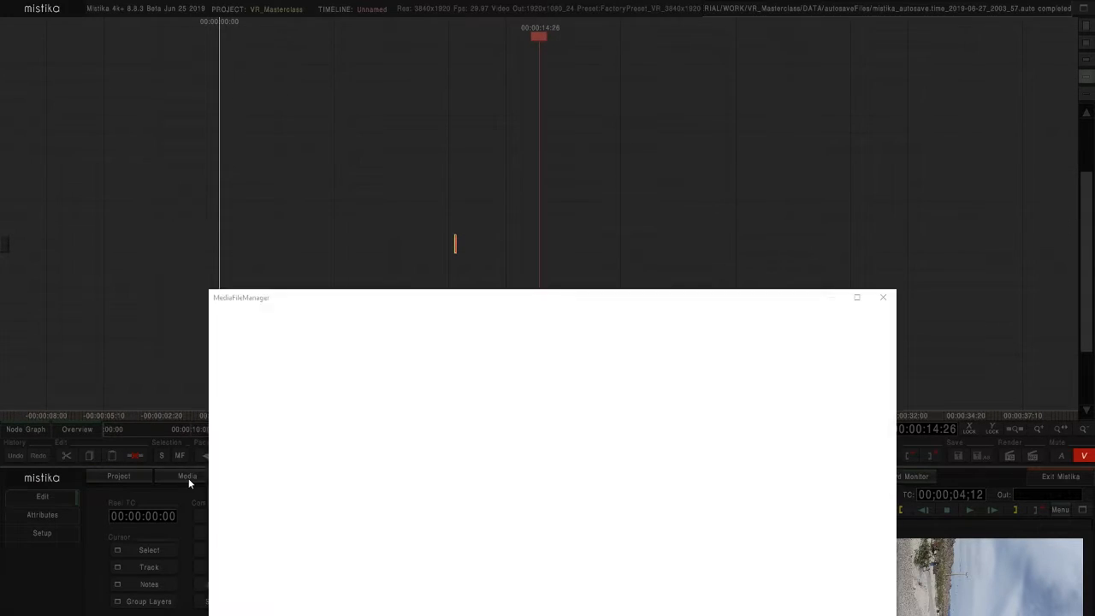
{"action": "left_click_drag", "start_coordinate": [518, 302], "coordinate": [696, 151]}
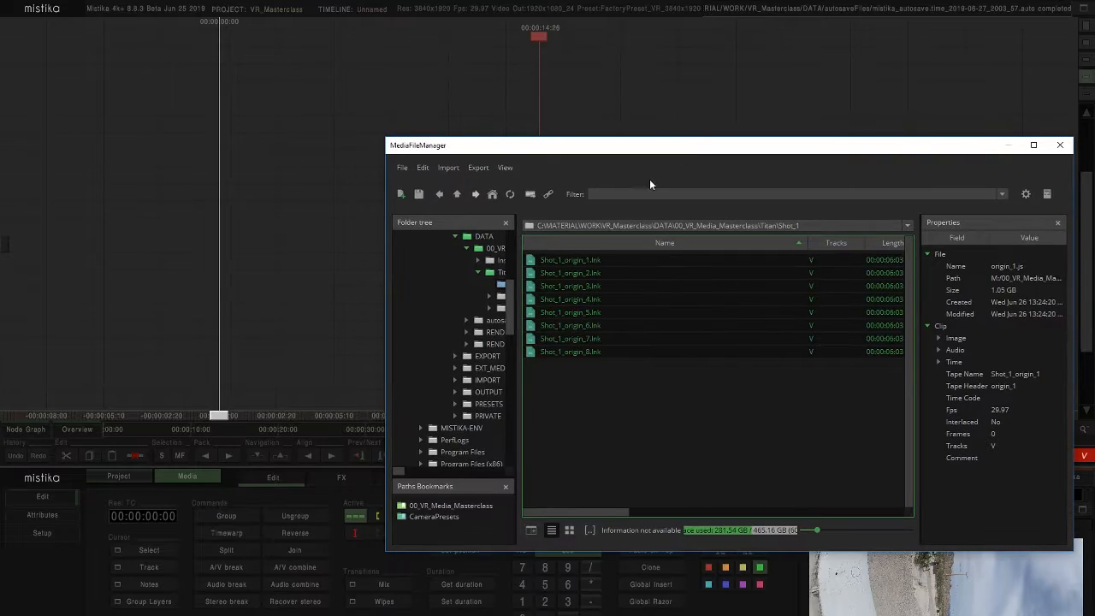
{"action": "left_click", "coordinate": [452, 193]}
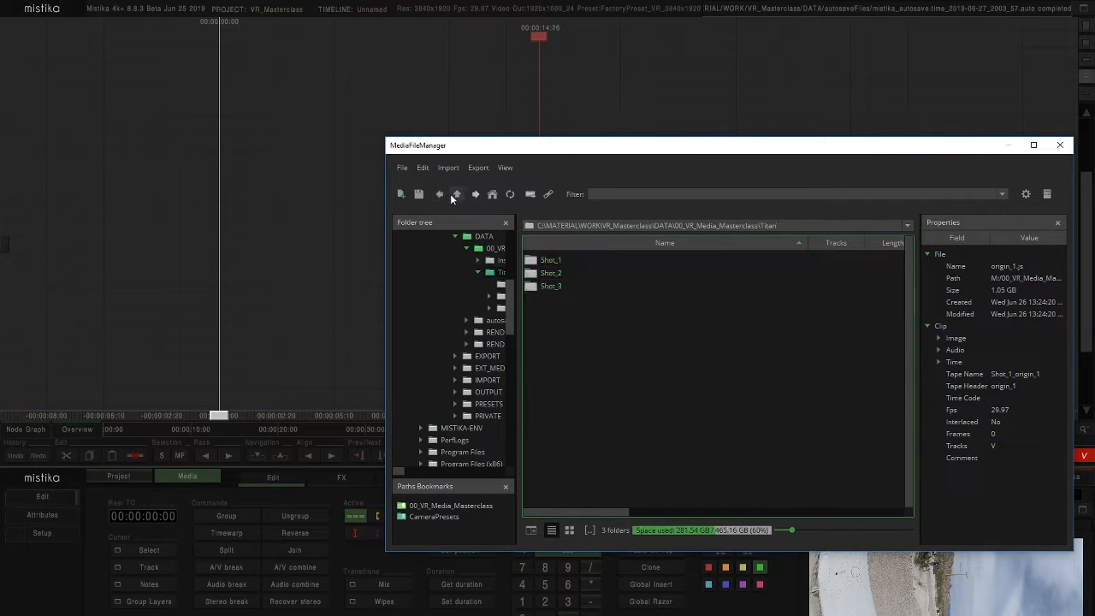
{"action": "left_click", "coordinate": [459, 195]}
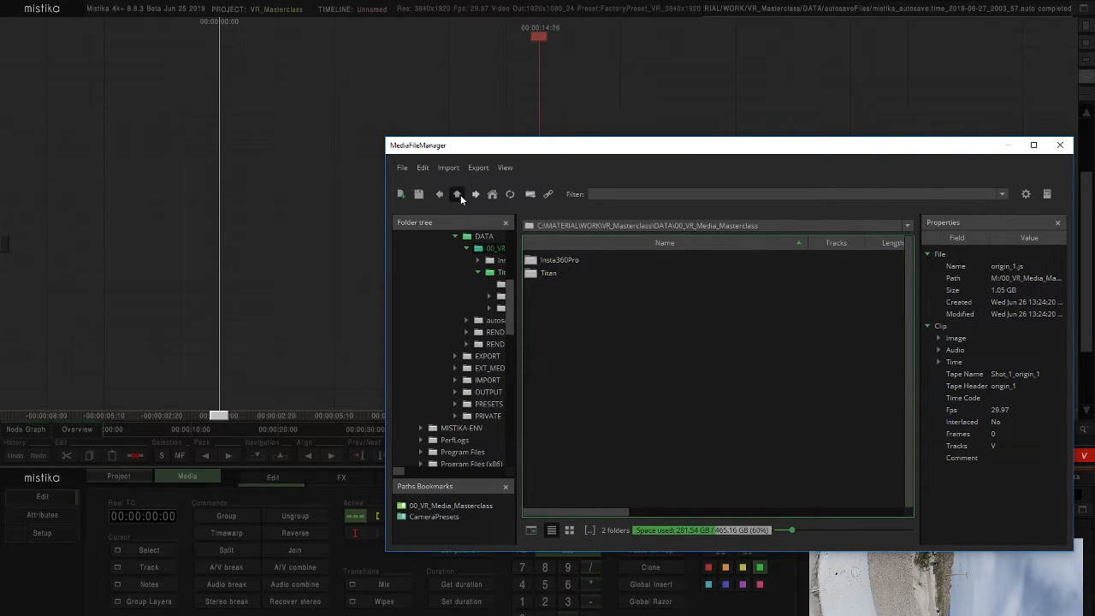
{"action": "left_click", "coordinate": [459, 194]}
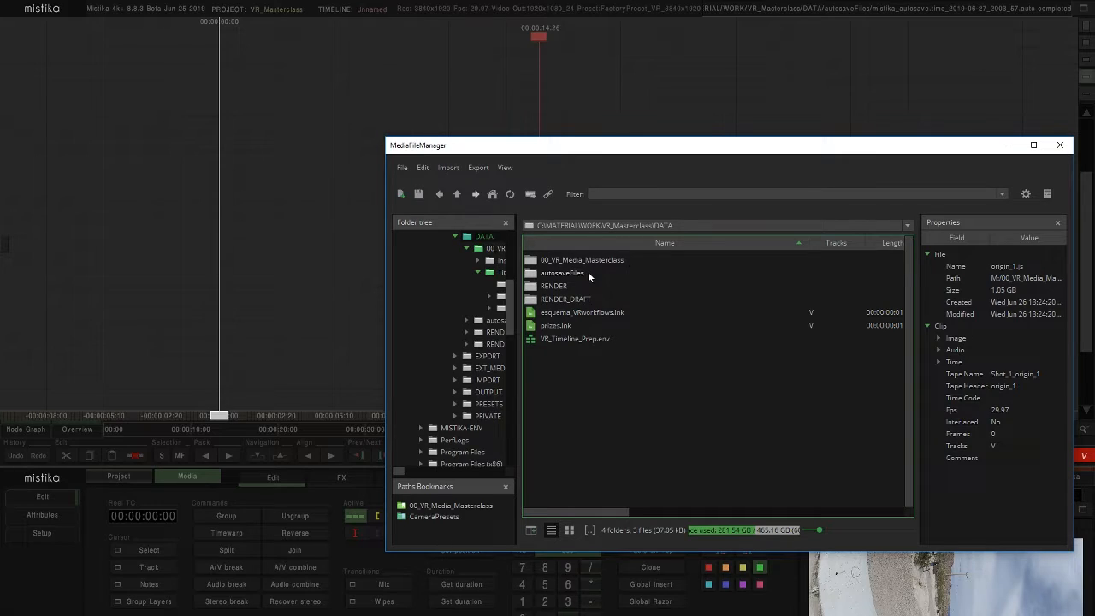
{"action": "left_click", "coordinate": [472, 506]}
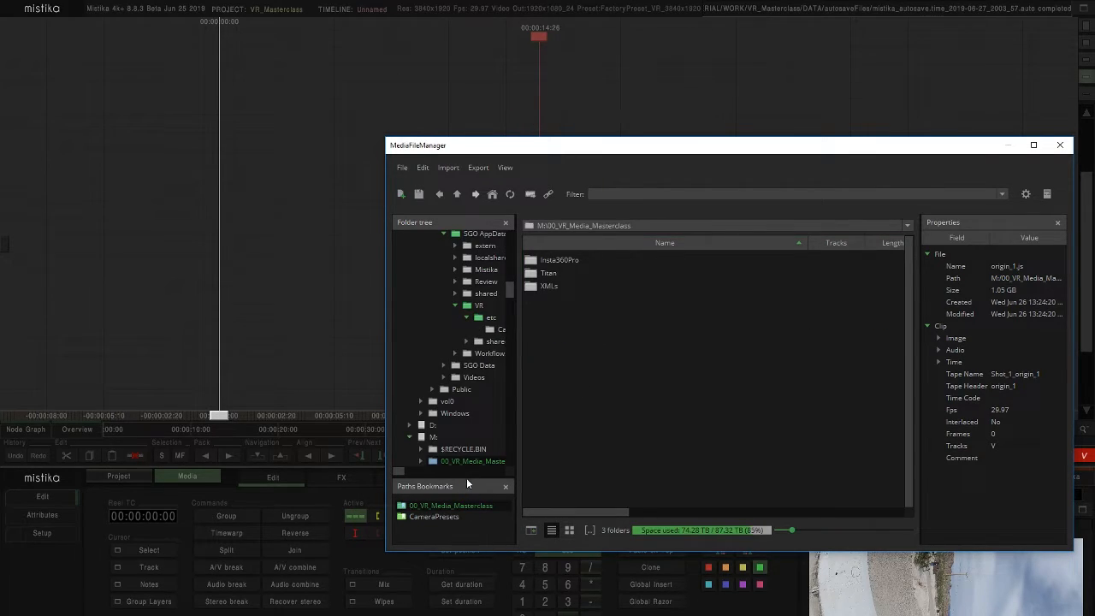
{"action": "left_click_drag", "start_coordinate": [467, 479], "coordinate": [466, 412]}
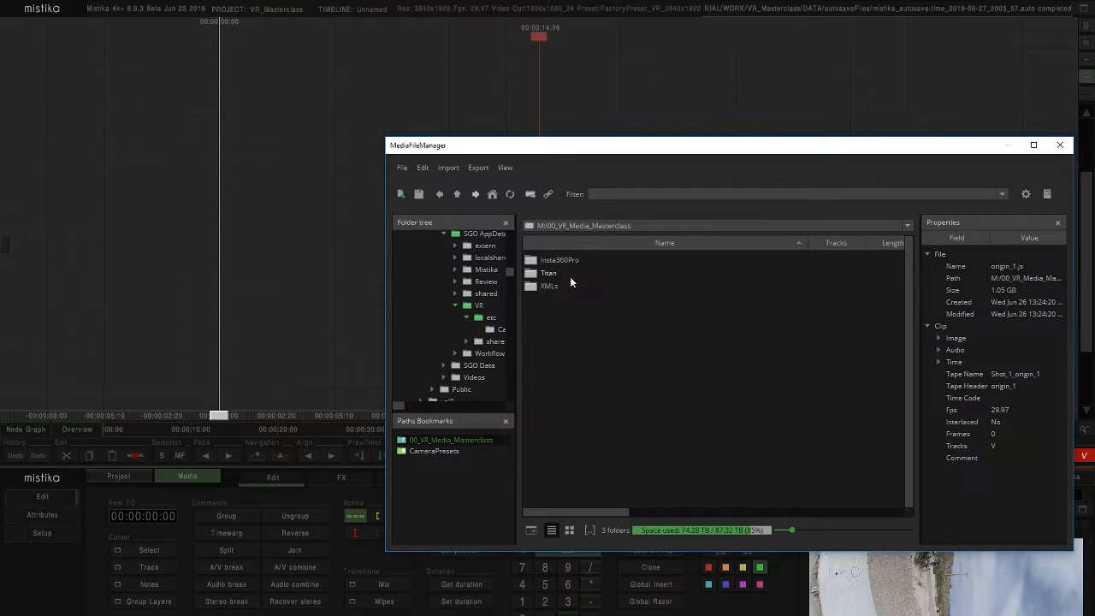
- Go to the Titan/Shot_1 folder through the 00_VR_Media_Masterclass bookmark on M: and select origin_1.js
{"action": "left_click", "coordinate": [457, 195]}
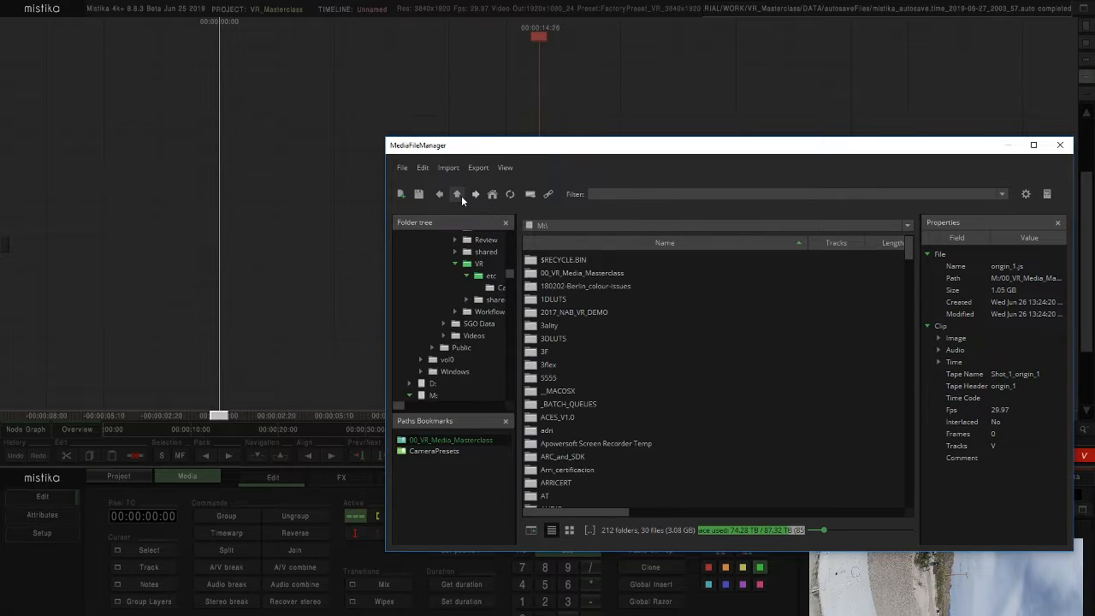
{"action": "left_click", "coordinate": [436, 441]}
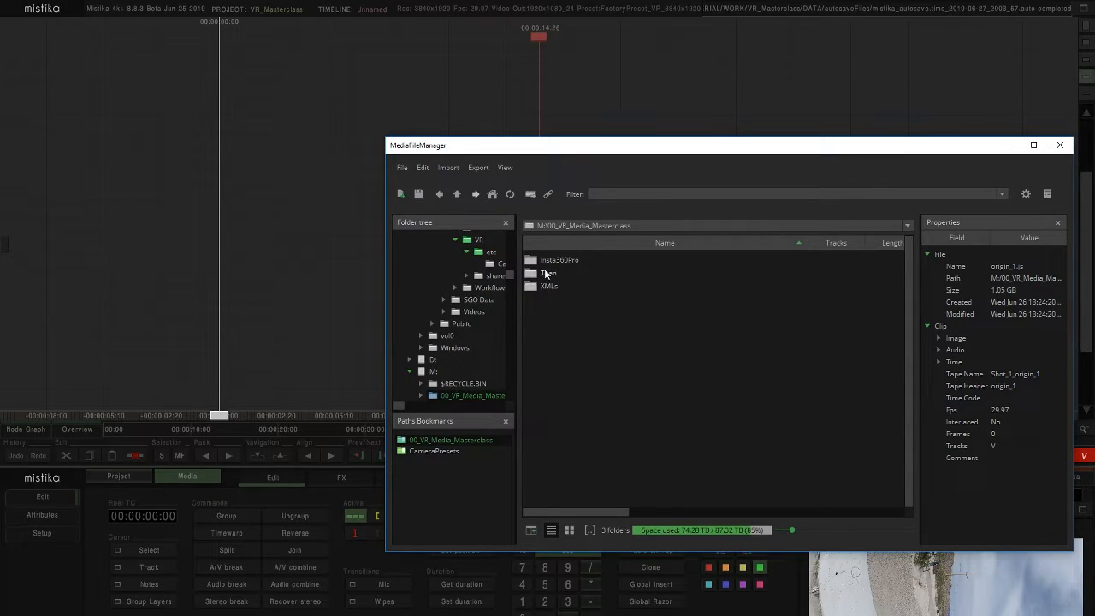
{"action": "double_click", "coordinate": [550, 275]}
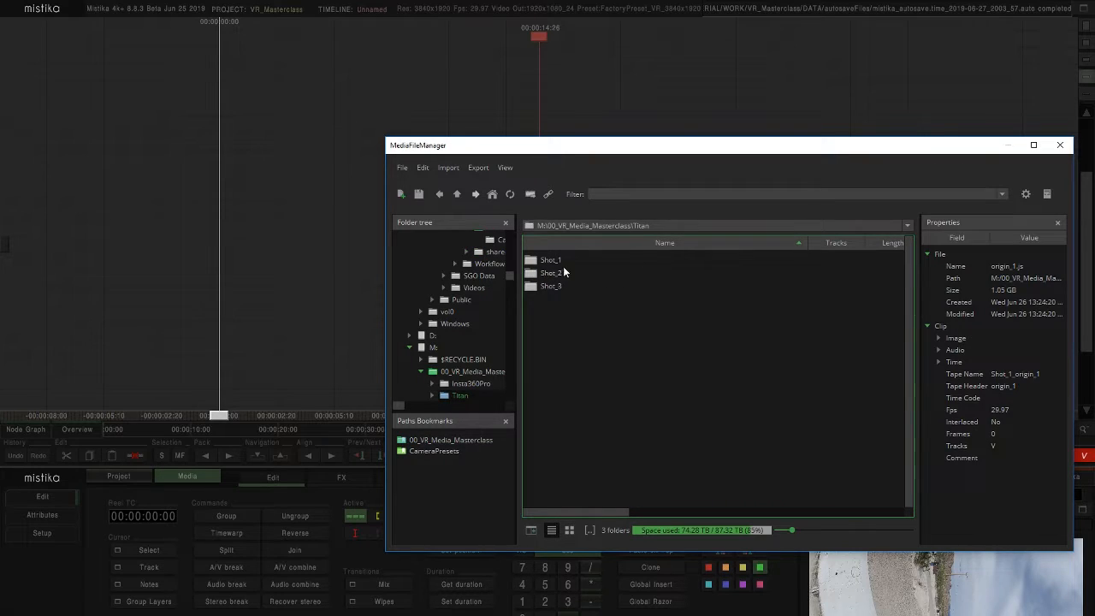
{"action": "double_click", "coordinate": [550, 260]}
{"action": "left_click", "coordinate": [572, 262]}
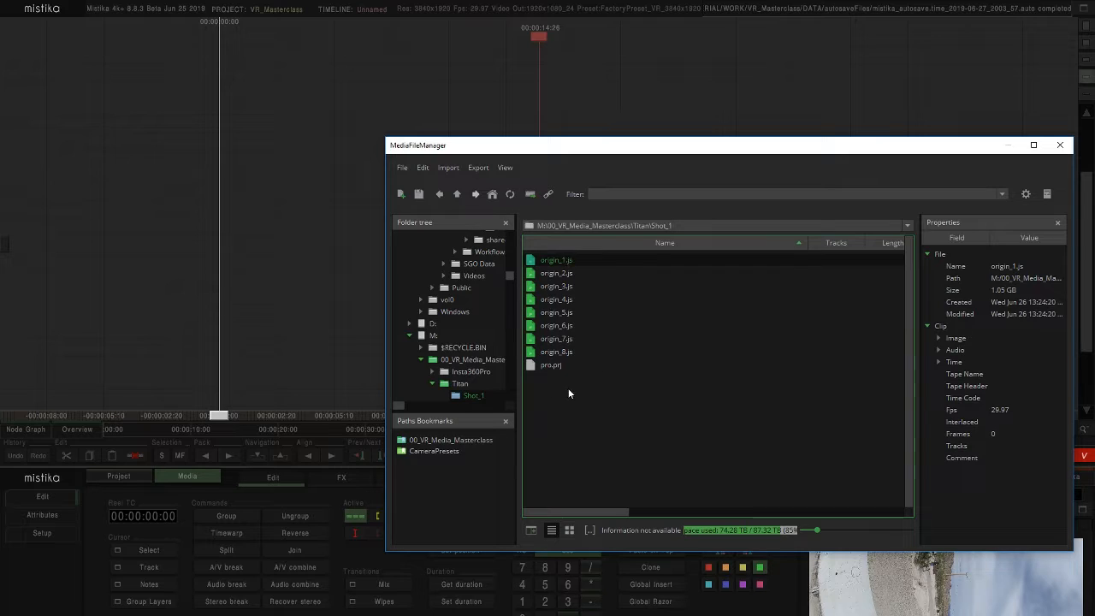
- Preview the Titan/Shot_1 clips one by one from origin_2.js to origin_7.js, and clear the selection
{"action": "left_click", "coordinate": [571, 271]}
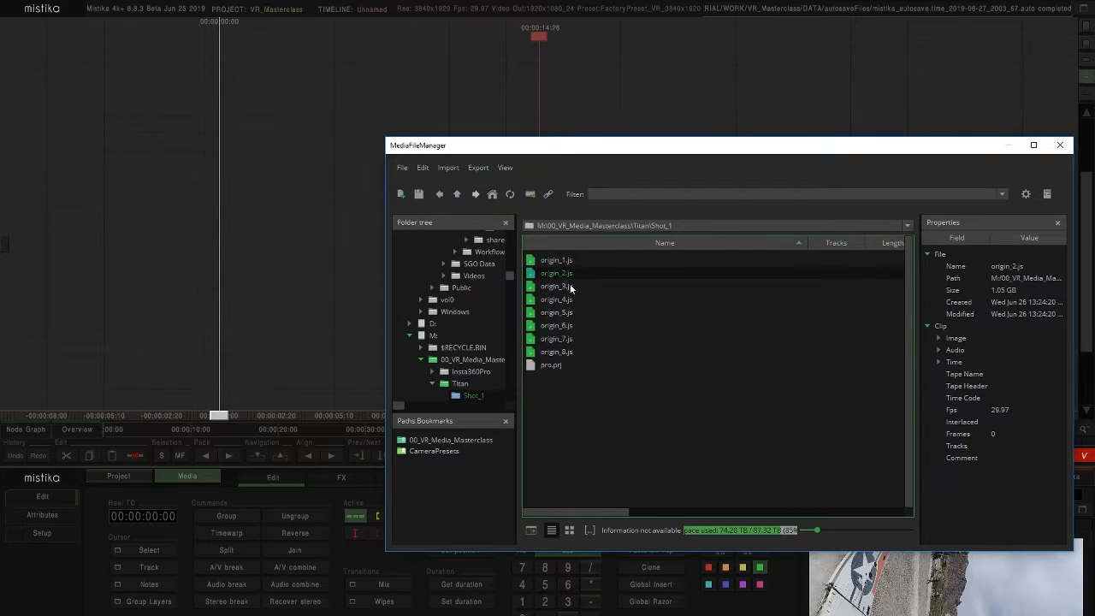
{"action": "left_click", "coordinate": [569, 287]}
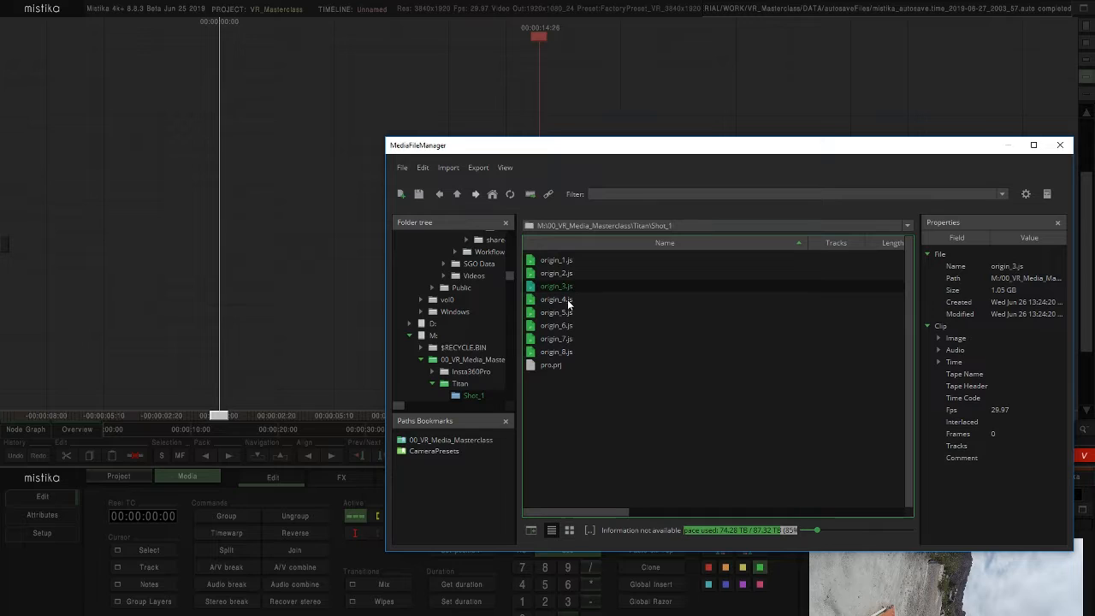
{"action": "left_click", "coordinate": [567, 299]}
{"action": "left_click", "coordinate": [566, 314]}
{"action": "left_click", "coordinate": [567, 326]}
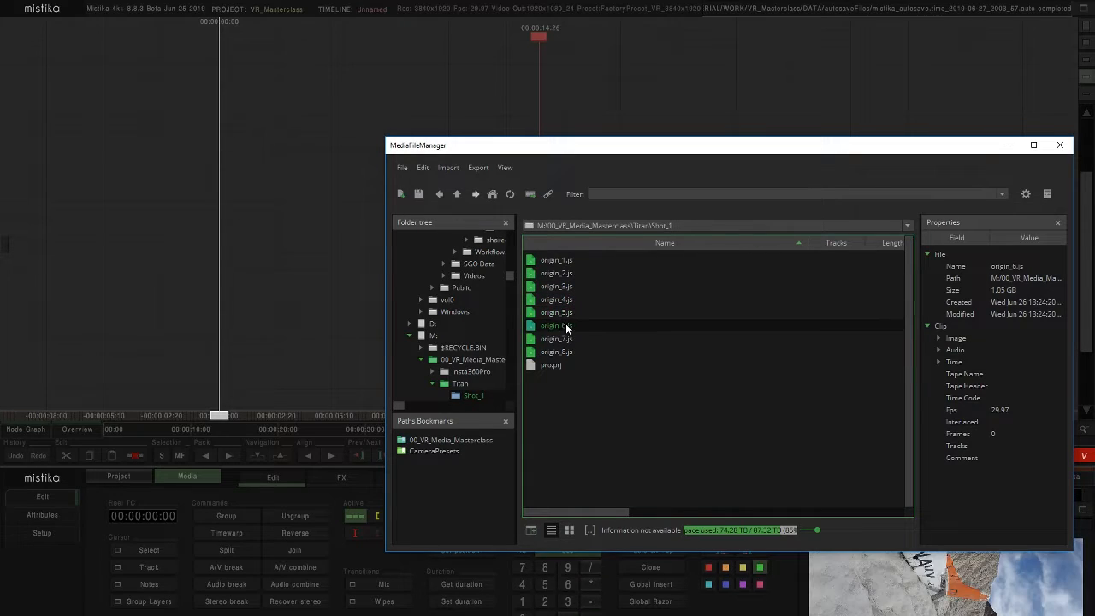
{"action": "left_click", "coordinate": [565, 339]}
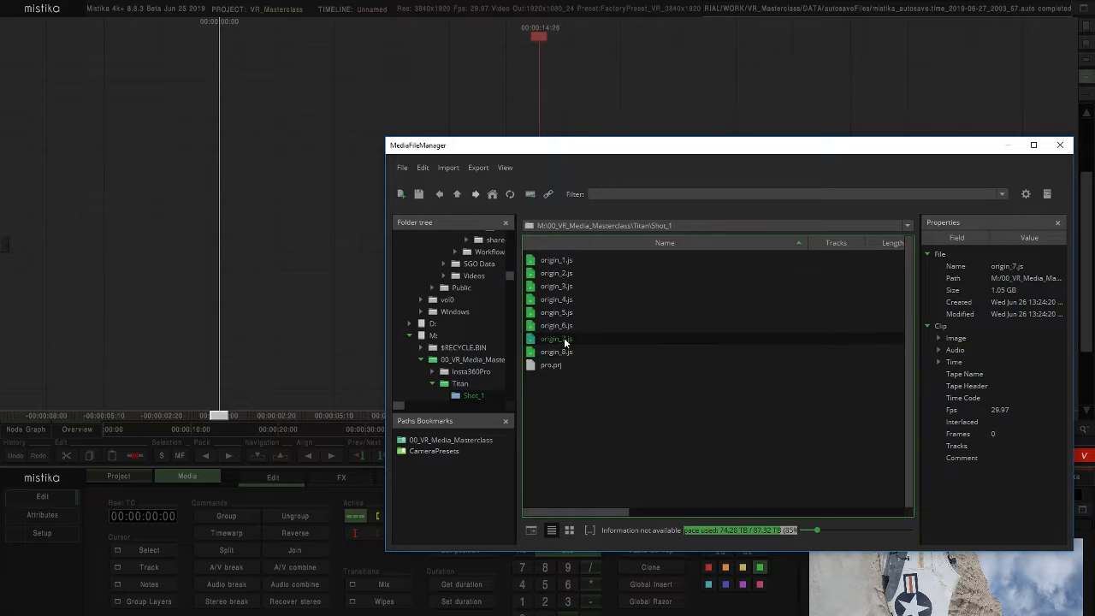
{"action": "left_click", "coordinate": [564, 326]}
{"action": "left_click", "coordinate": [600, 411]}
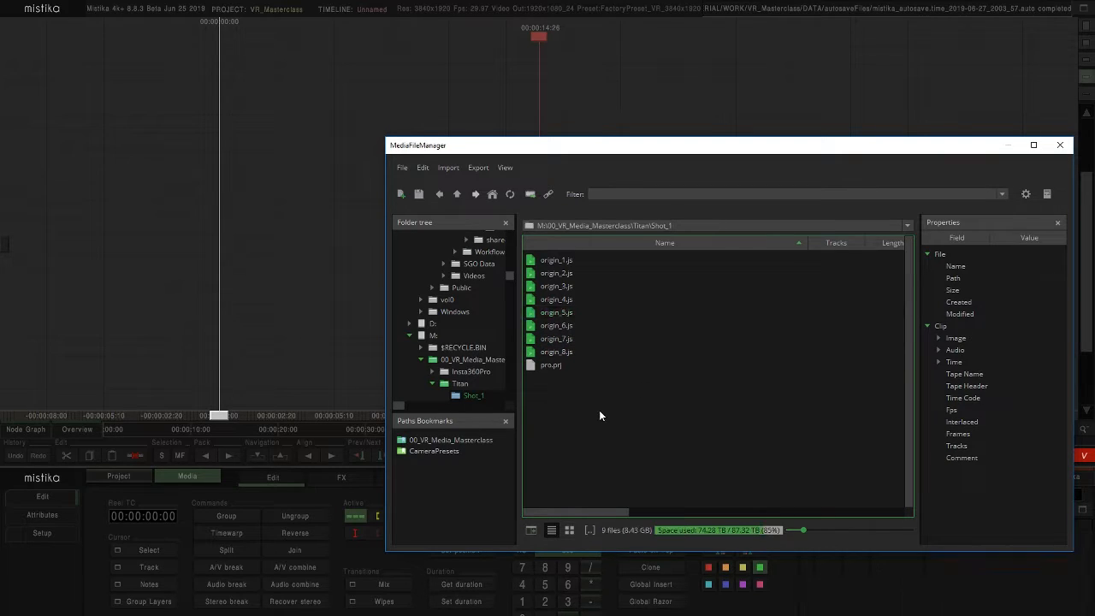
{"action": "left_click_drag", "start_coordinate": [582, 151], "coordinate": [533, 134]}
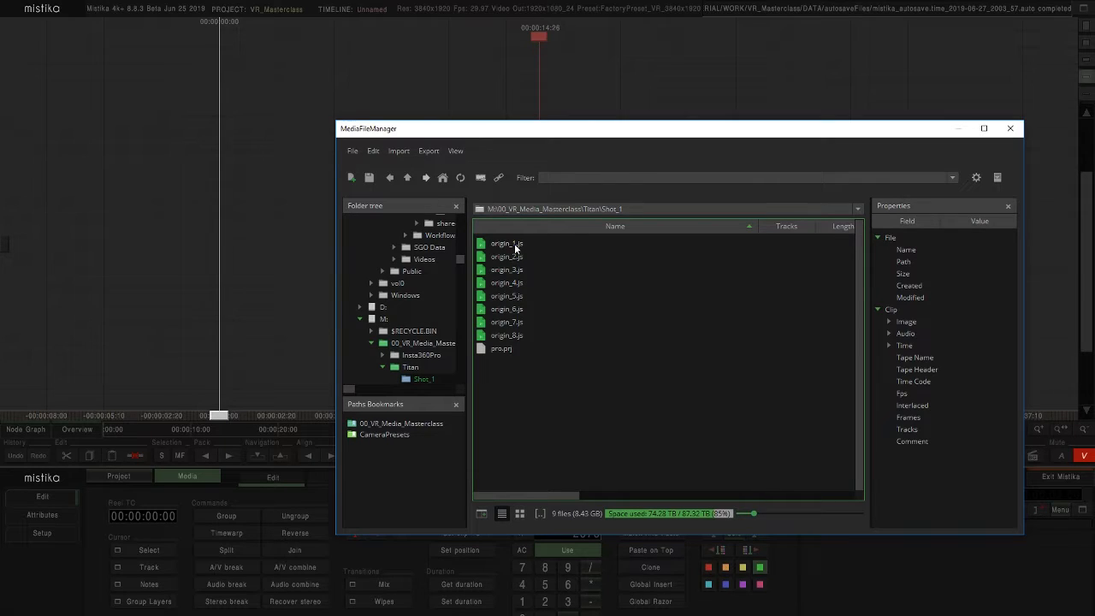
{"action": "mouse_move", "coordinate": [515, 247]}
- Reopen Shot_1 from the Titan folder and preview its clips from origin_1.js to origin_6.js
{"action": "left_click", "coordinate": [408, 178]}
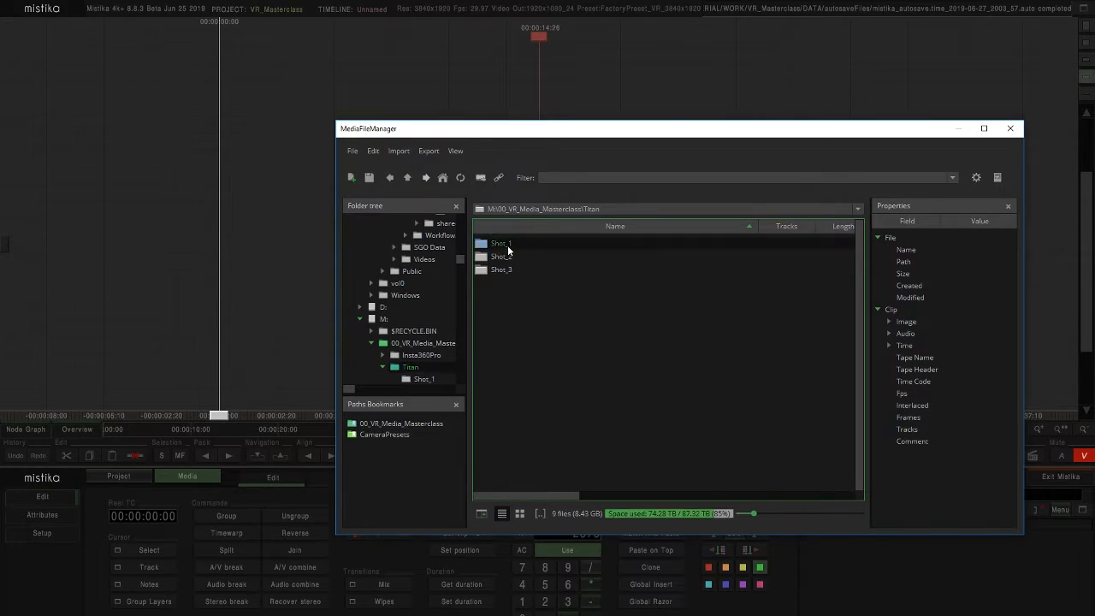
{"action": "double_click", "coordinate": [505, 246]}
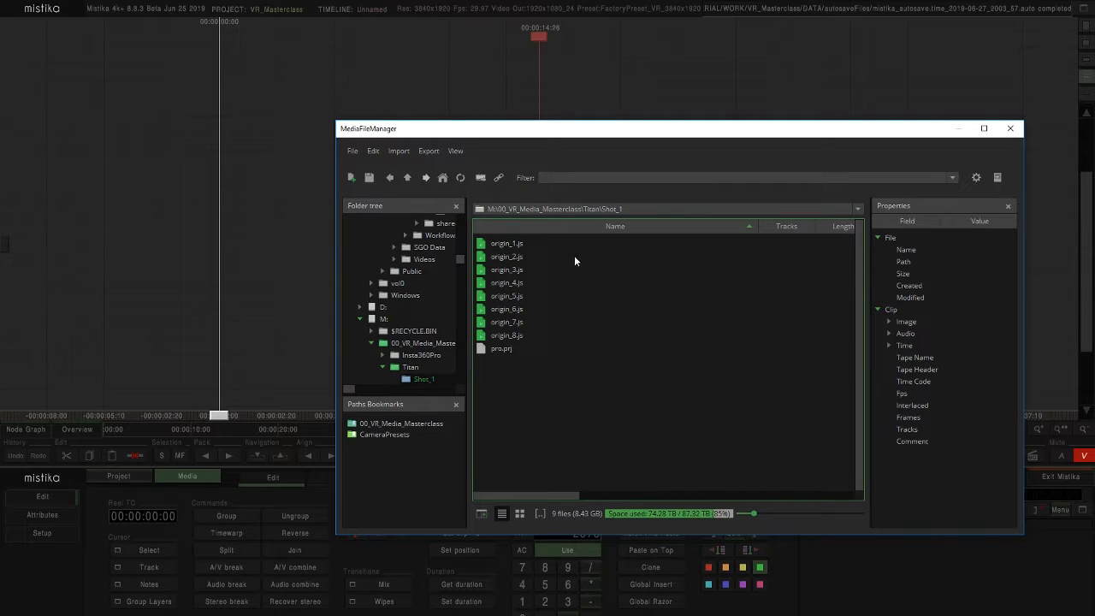
{"action": "left_click", "coordinate": [506, 245]}
{"action": "left_click", "coordinate": [504, 258]}
{"action": "left_click", "coordinate": [505, 270]}
{"action": "left_click", "coordinate": [505, 283]}
{"action": "left_click", "coordinate": [505, 296]}
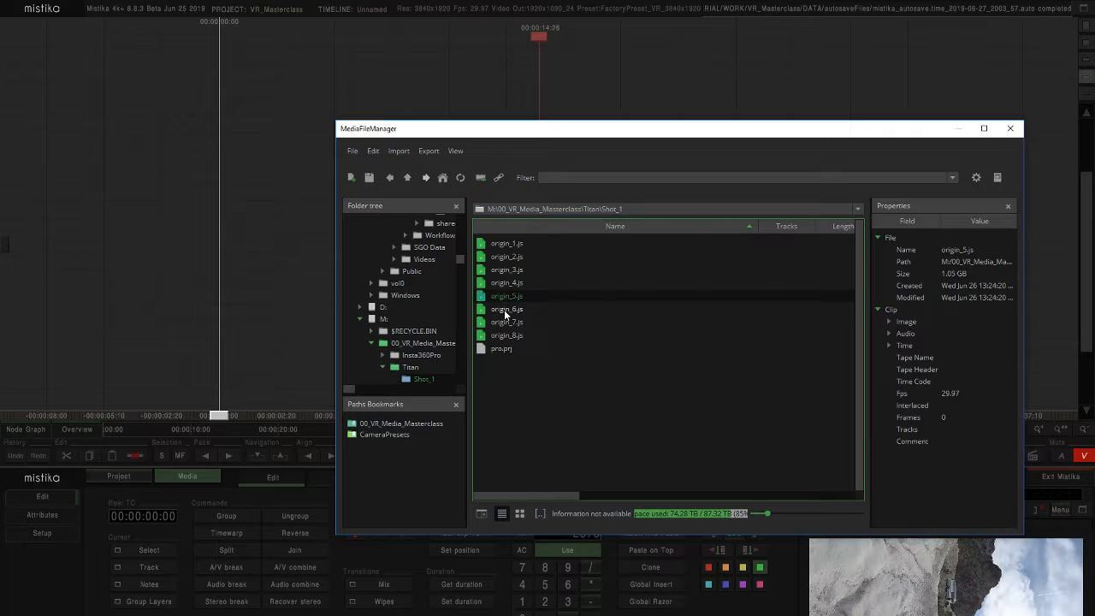
{"action": "left_click", "coordinate": [505, 311]}
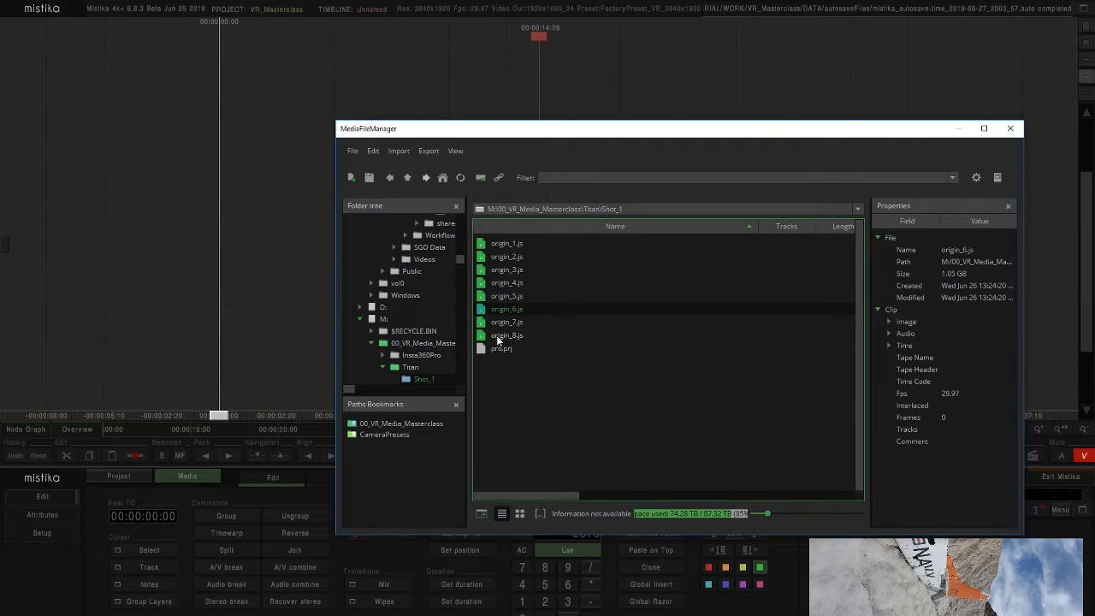
- Go to the Titan/Shot_2 folder and preview its clips from origin_1.js to origin_5.js
{"action": "left_click", "coordinate": [409, 180]}
{"action": "double_click", "coordinate": [512, 258]}
{"action": "left_click", "coordinate": [515, 244]}
{"action": "left_click", "coordinate": [517, 257]}
{"action": "left_click", "coordinate": [517, 270]}
{"action": "left_click", "coordinate": [517, 283]}
{"action": "left_click", "coordinate": [519, 296]}
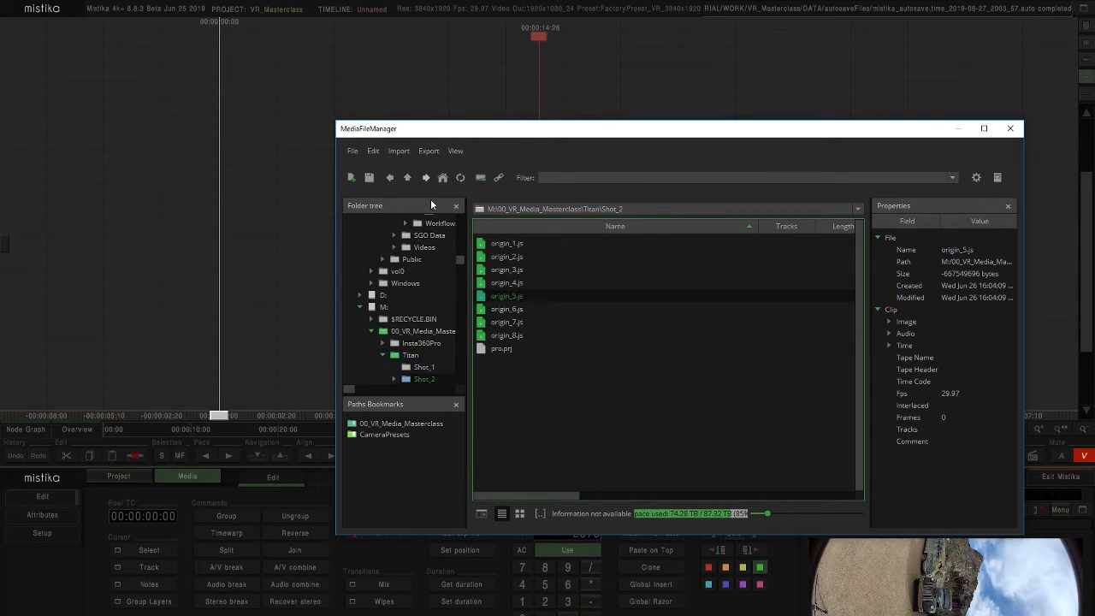
- Look into the Titan/Shot_3 folder and preview origin_1.js in the Insta360Pro folder
{"action": "left_click", "coordinate": [410, 182]}
{"action": "double_click", "coordinate": [513, 270]}
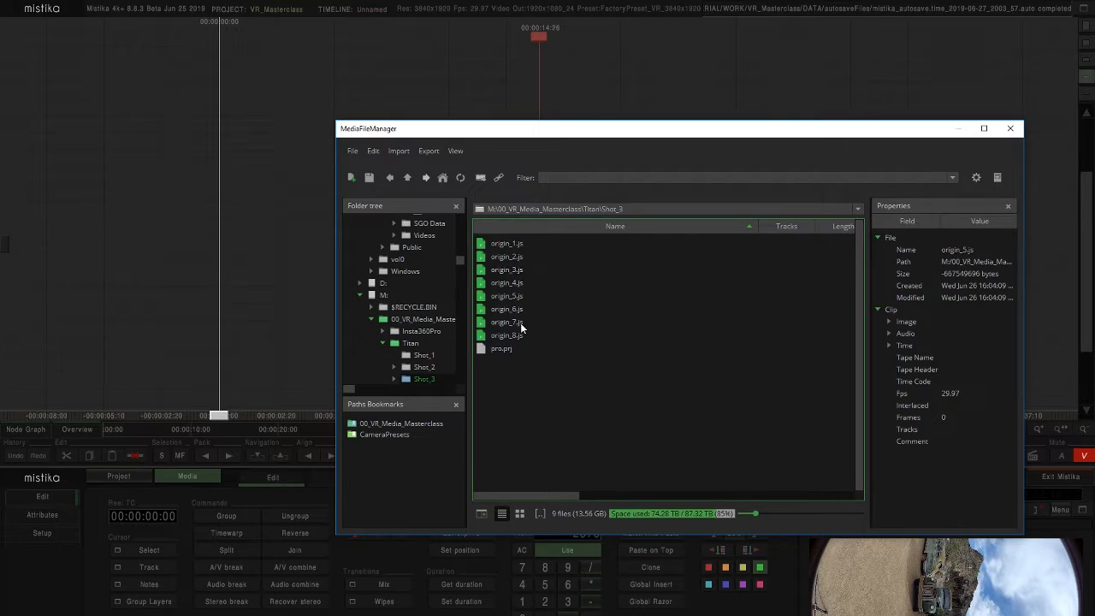
{"action": "left_click", "coordinate": [407, 178]}
{"action": "left_click", "coordinate": [407, 178]}
{"action": "double_click", "coordinate": [509, 244]}
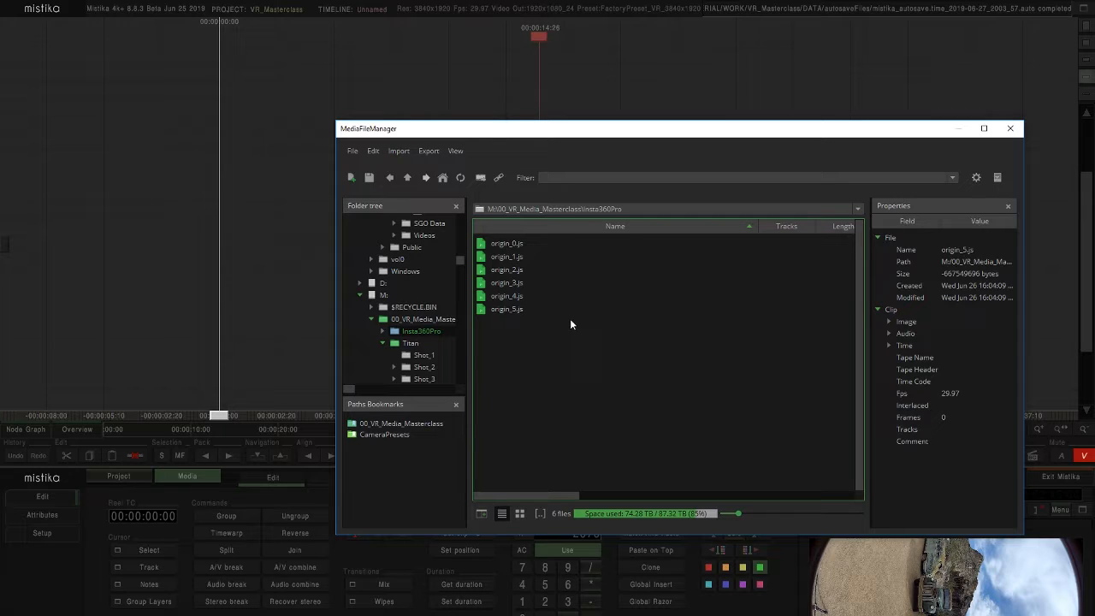
{"action": "left_click", "coordinate": [519, 257]}
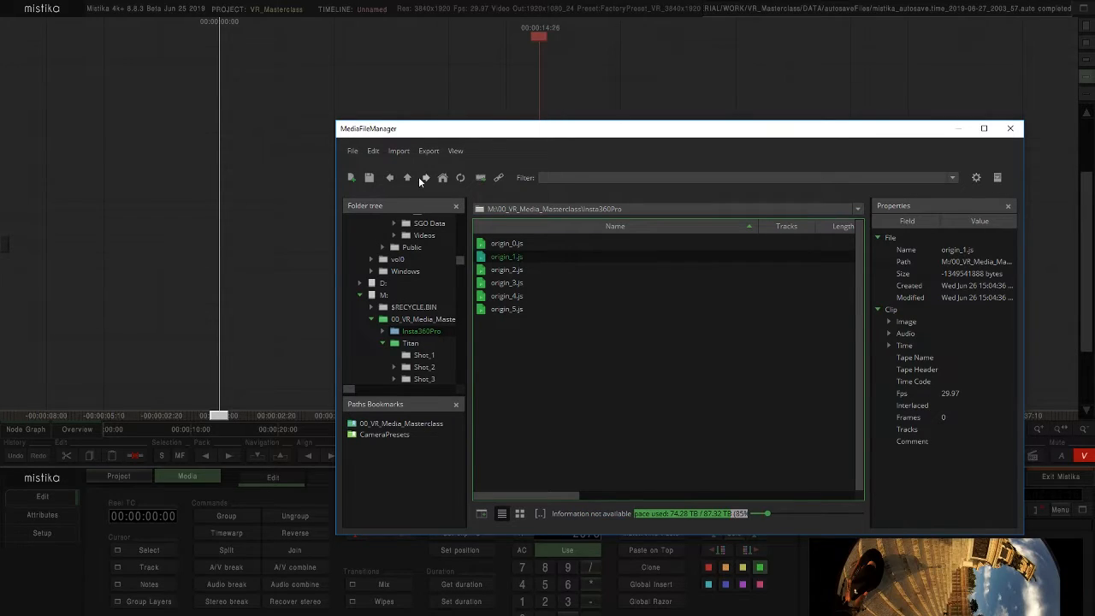
- Return to Titan/Shot_1 and preview origin_2.js, origin_6.js, origin_7.js, origin_8.js and origin_1.js
{"action": "left_click", "coordinate": [408, 177]}
{"action": "double_click", "coordinate": [504, 257]}
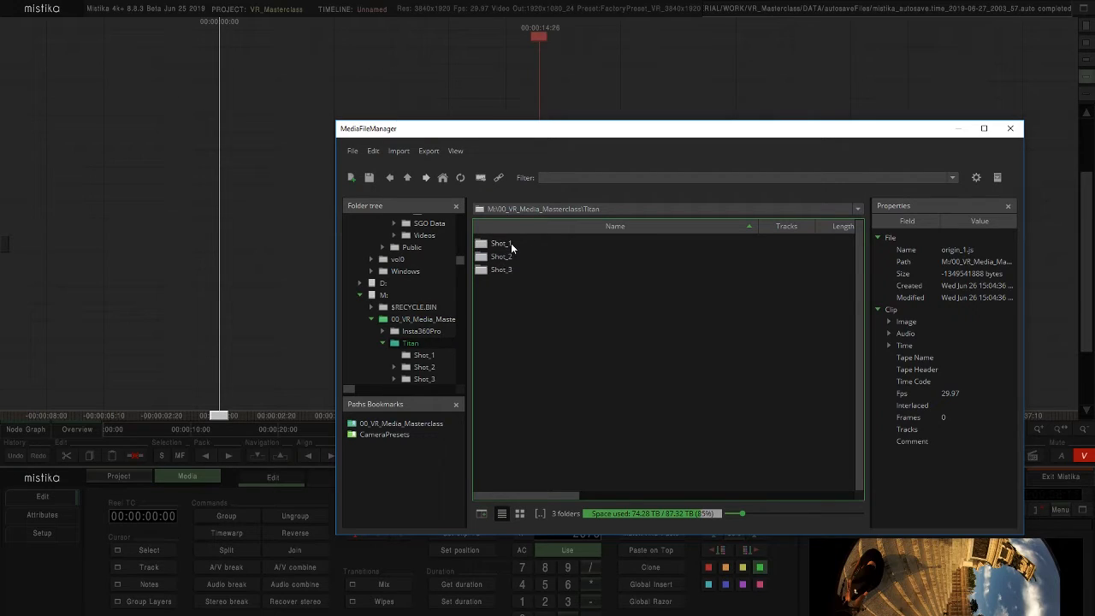
{"action": "double_click", "coordinate": [511, 243]}
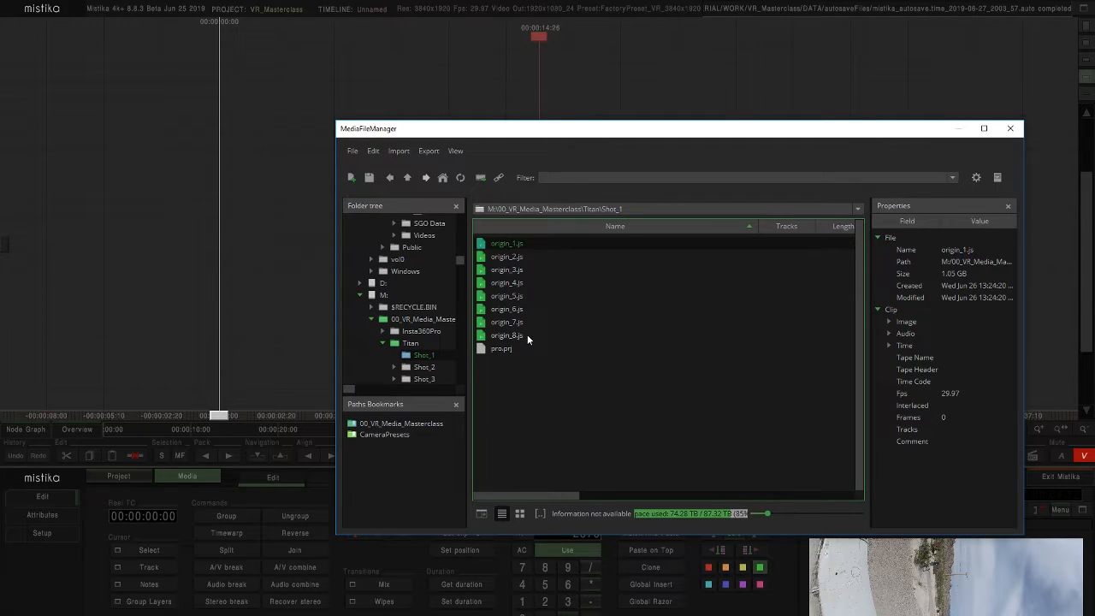
{"action": "left_click", "coordinate": [512, 256]}
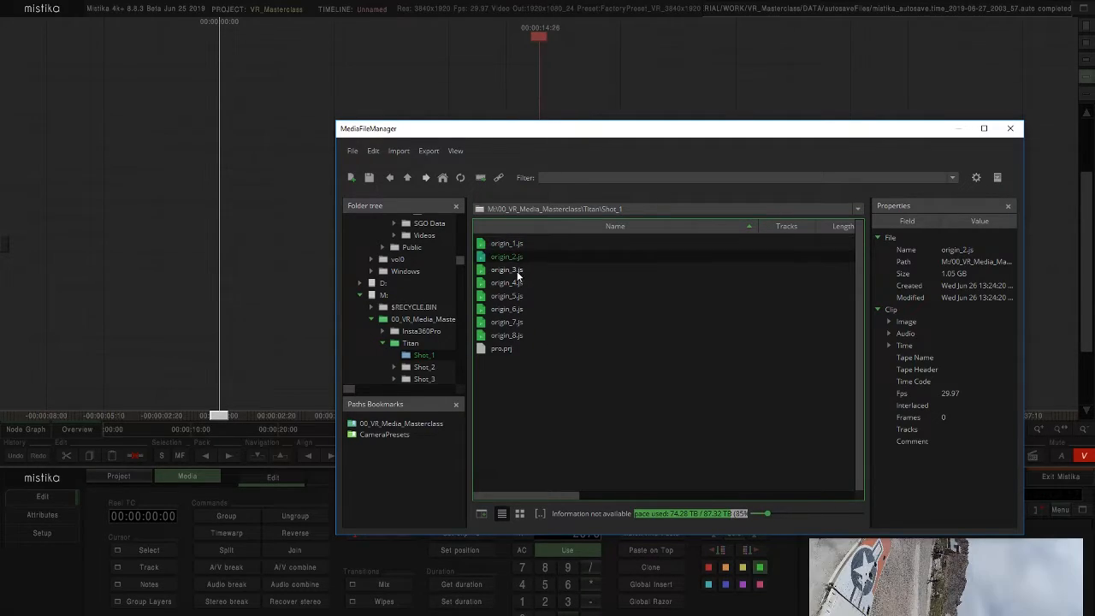
{"action": "left_click", "coordinate": [512, 309]}
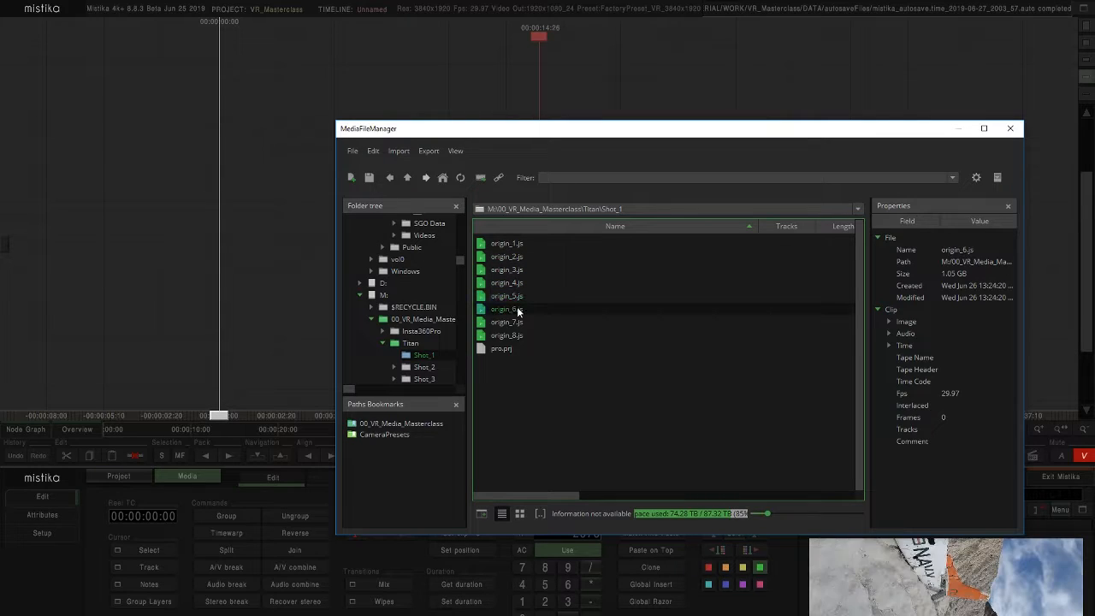
{"action": "left_click", "coordinate": [516, 323]}
{"action": "left_click", "coordinate": [515, 335]}
{"action": "left_click", "coordinate": [516, 244]}
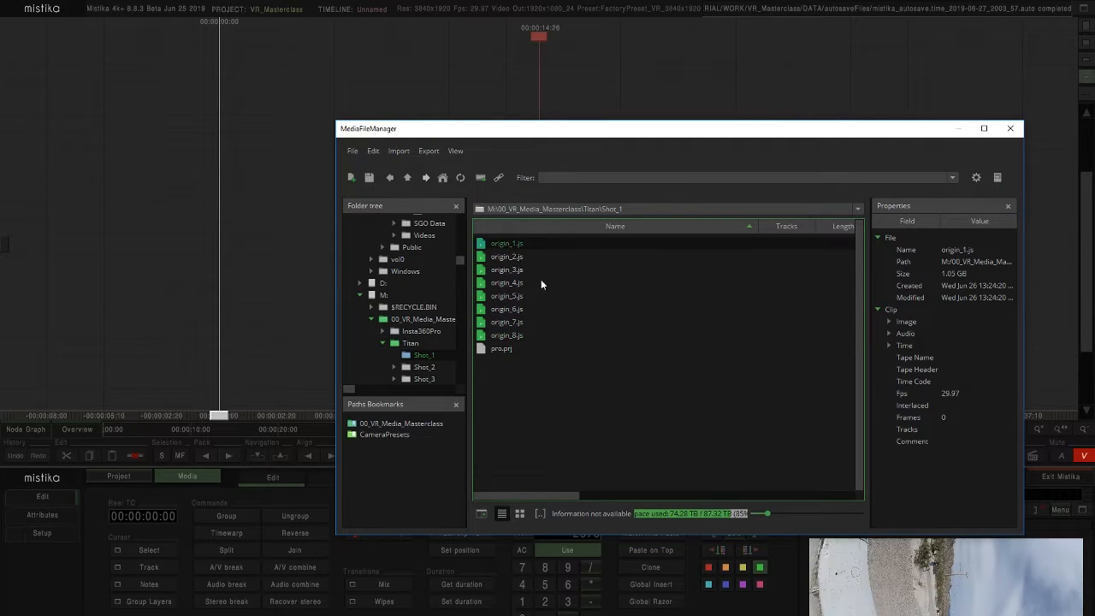
- Compare the file names in Titan's Shot_1, Shot_2 and Shot_3 folders, ending in Shot_1 with origin_2.js selected
{"action": "left_click", "coordinate": [404, 180]}
{"action": "left_click", "coordinate": [405, 181]}
{"action": "double_click", "coordinate": [500, 257]}
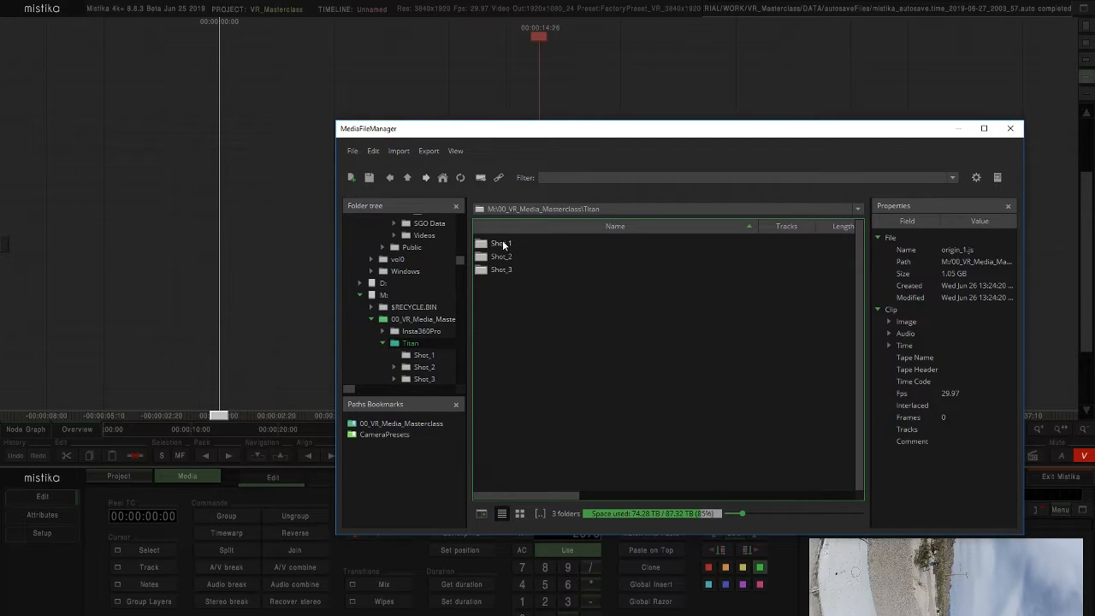
{"action": "double_click", "coordinate": [503, 245]}
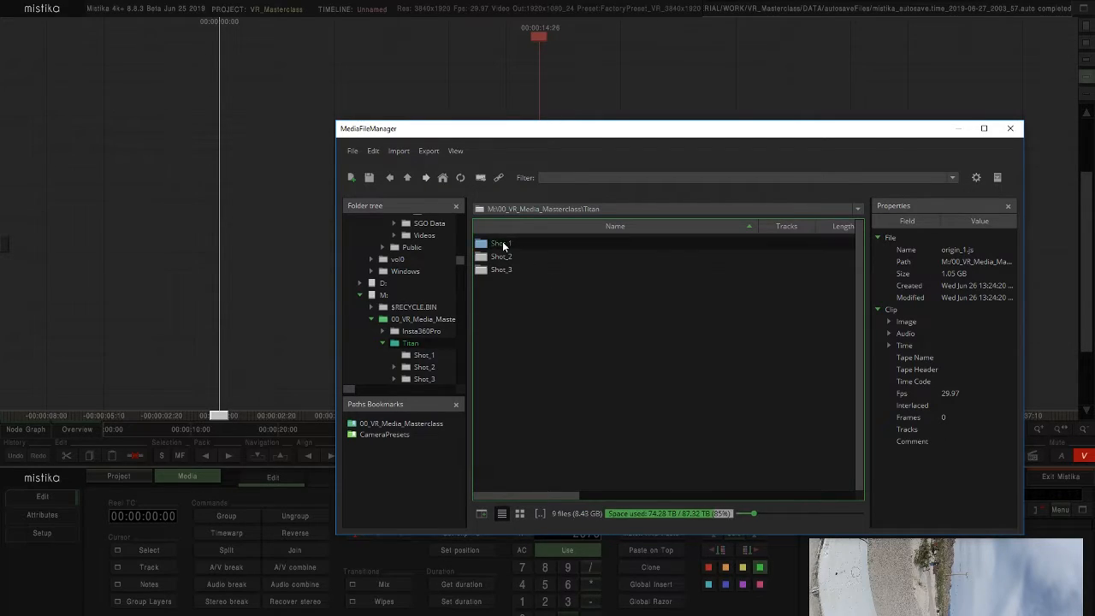
{"action": "left_click", "coordinate": [409, 179]}
{"action": "double_click", "coordinate": [502, 258]}
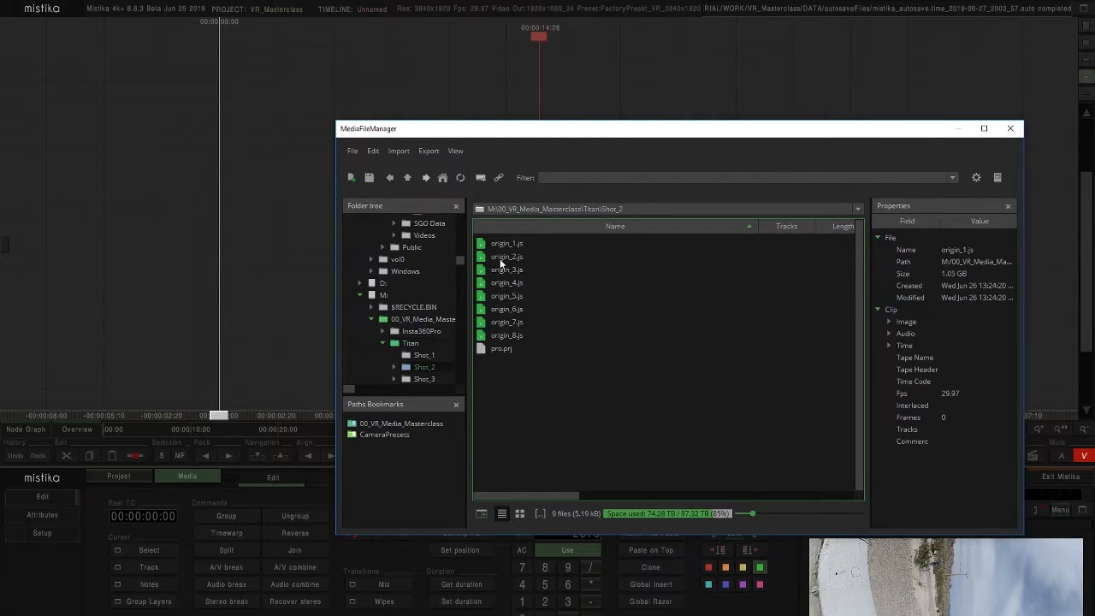
{"action": "left_click", "coordinate": [407, 178]}
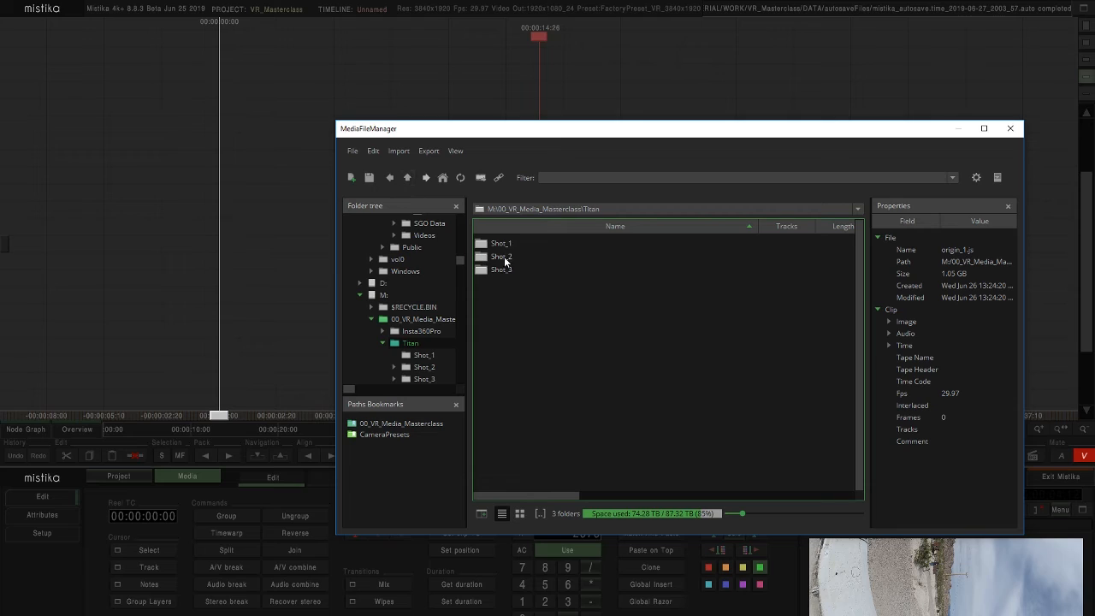
{"action": "double_click", "coordinate": [502, 270]}
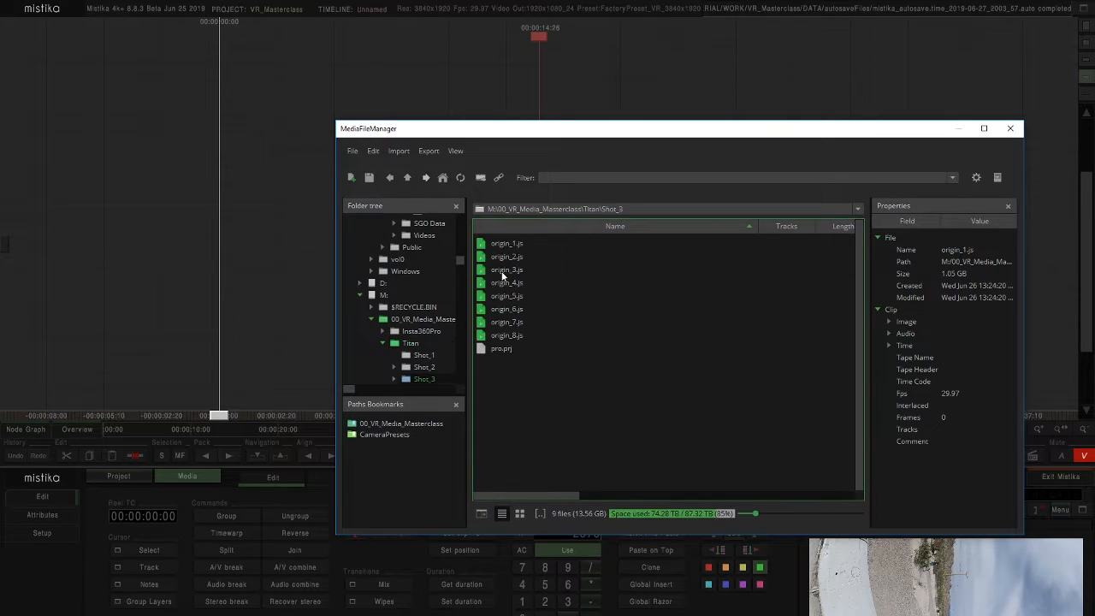
{"action": "left_click", "coordinate": [408, 178]}
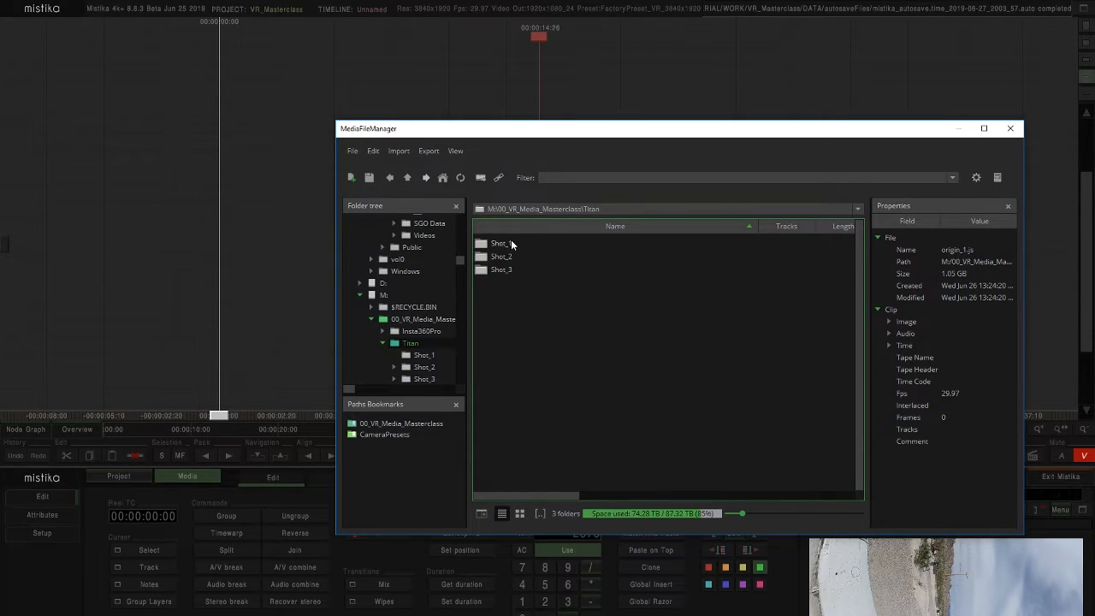
{"action": "left_click", "coordinate": [507, 244]}
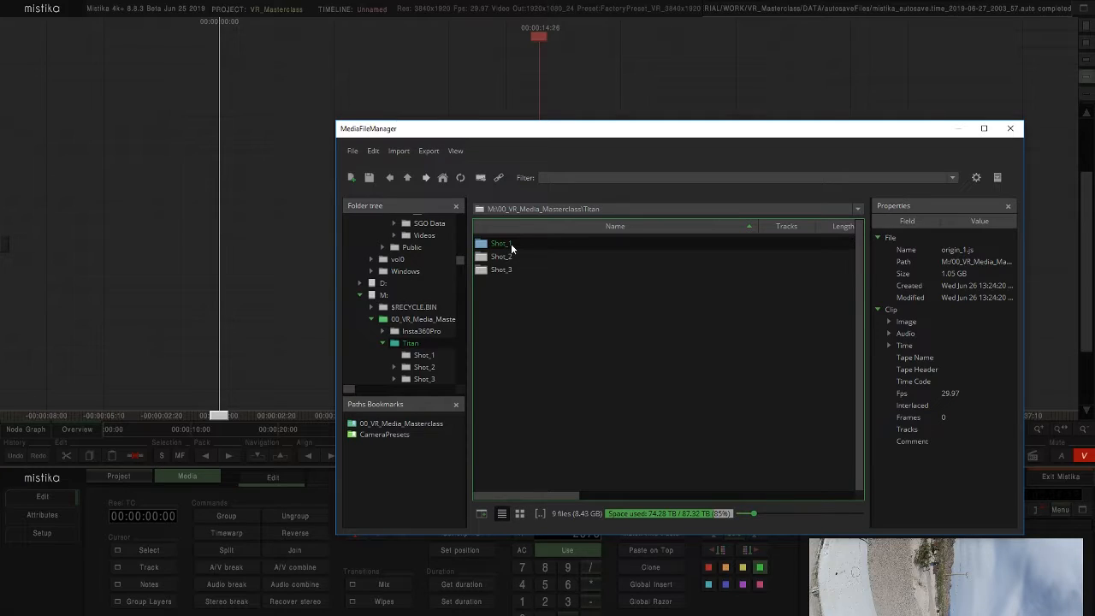
{"action": "double_click", "coordinate": [511, 243]}
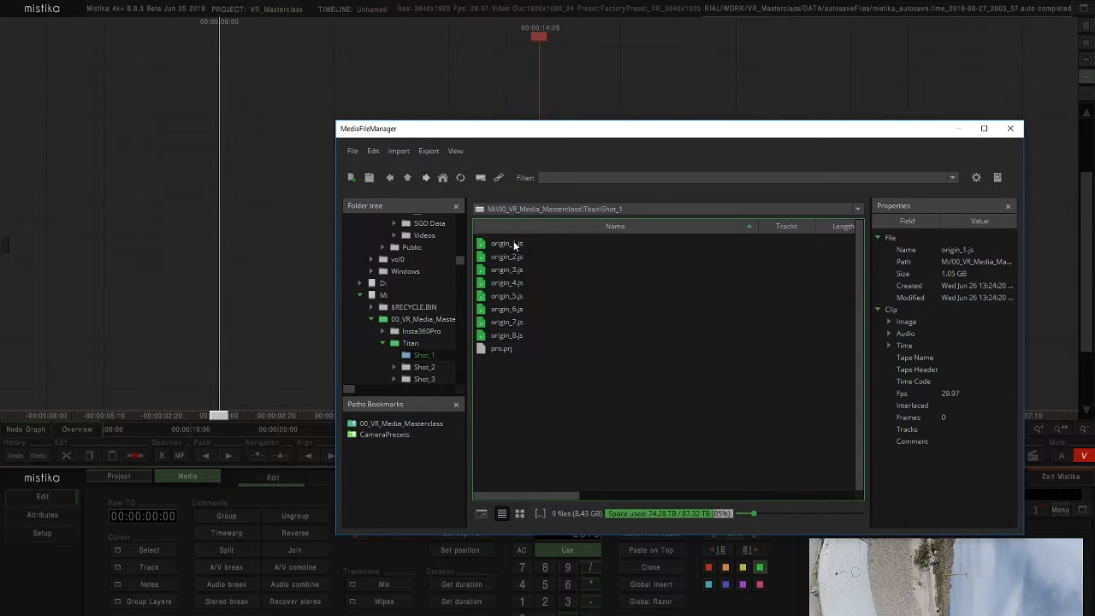
{"action": "left_click", "coordinate": [513, 257]}
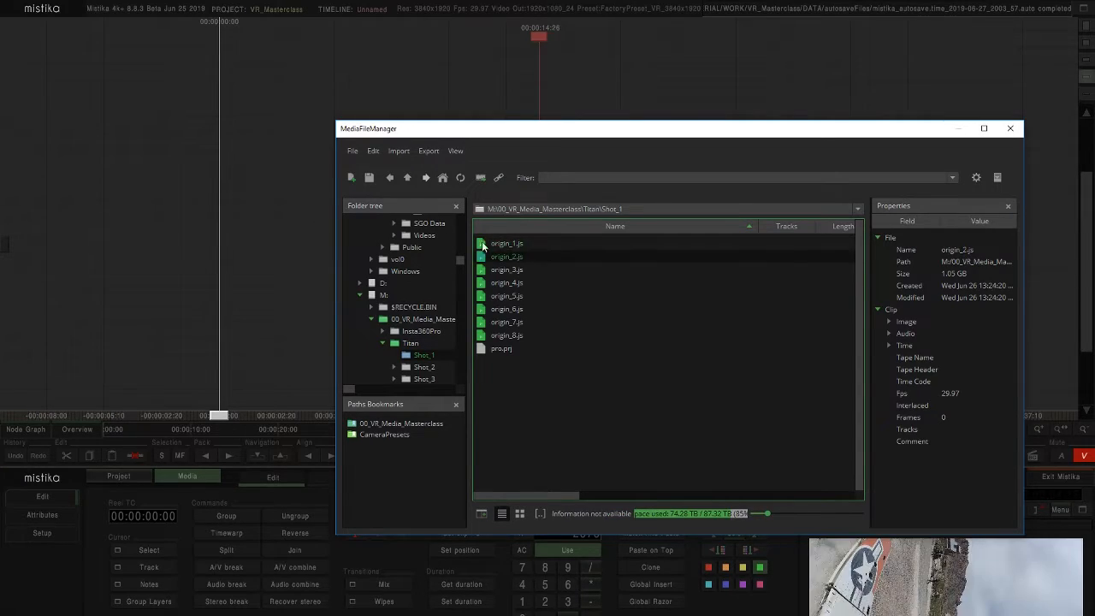
- Import all media from the 00_VR_Media_Masterclass folder on M:, toggling Dir1 for the generated clip names
{"action": "left_click", "coordinate": [412, 184]}
{"action": "left_click", "coordinate": [410, 186]}
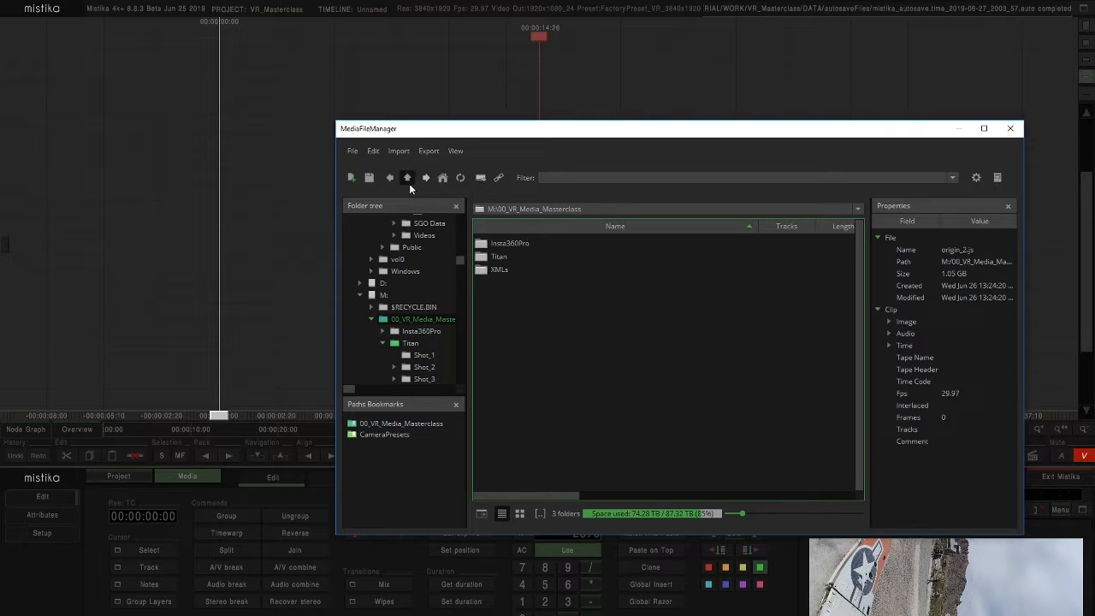
{"action": "left_click", "coordinate": [410, 184]}
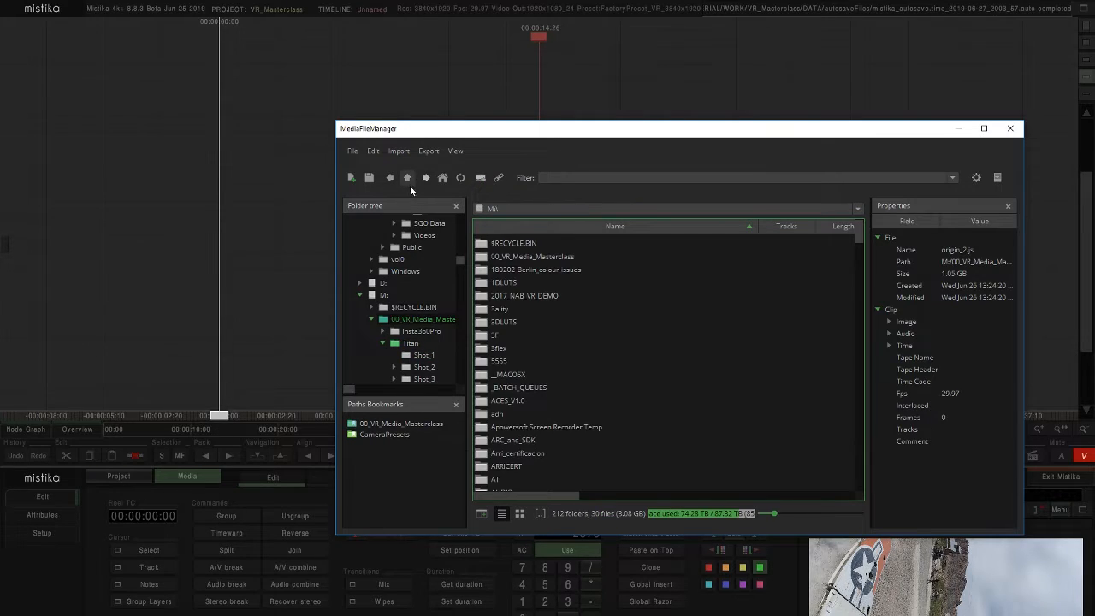
{"action": "right_click", "coordinate": [534, 257]}
{"action": "mouse_move", "coordinate": [585, 264]}
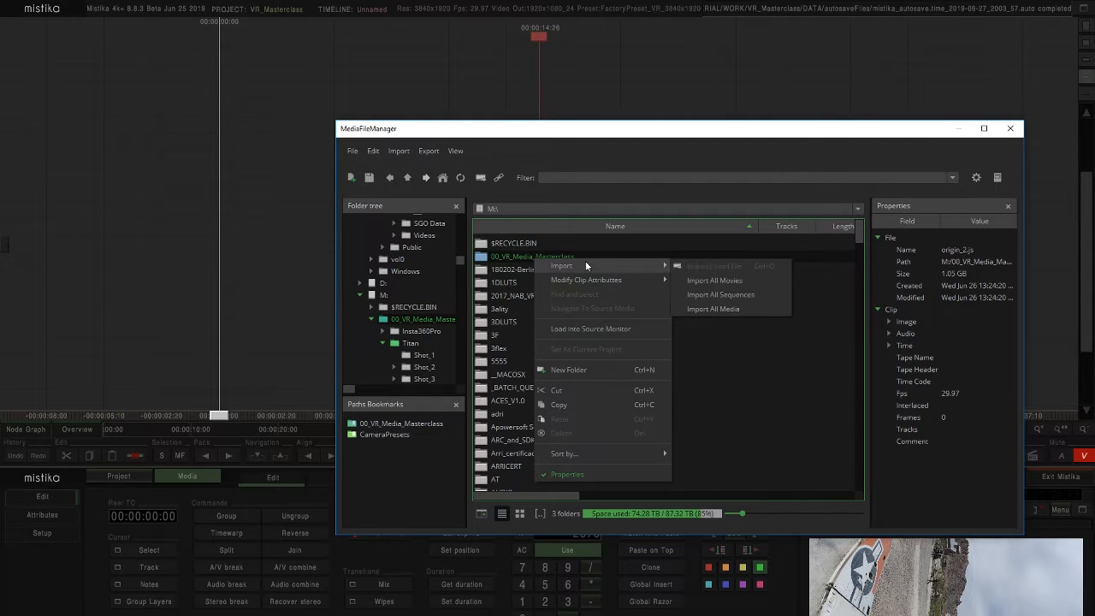
{"action": "left_click", "coordinate": [712, 308]}
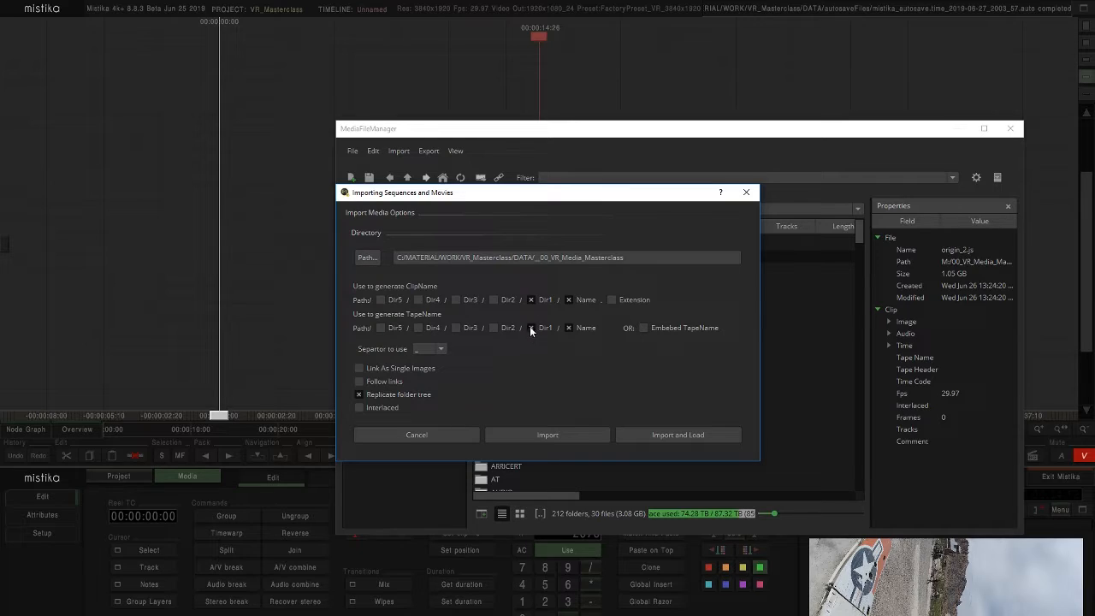
{"action": "left_click", "coordinate": [531, 299]}
{"action": "left_click", "coordinate": [544, 436]}
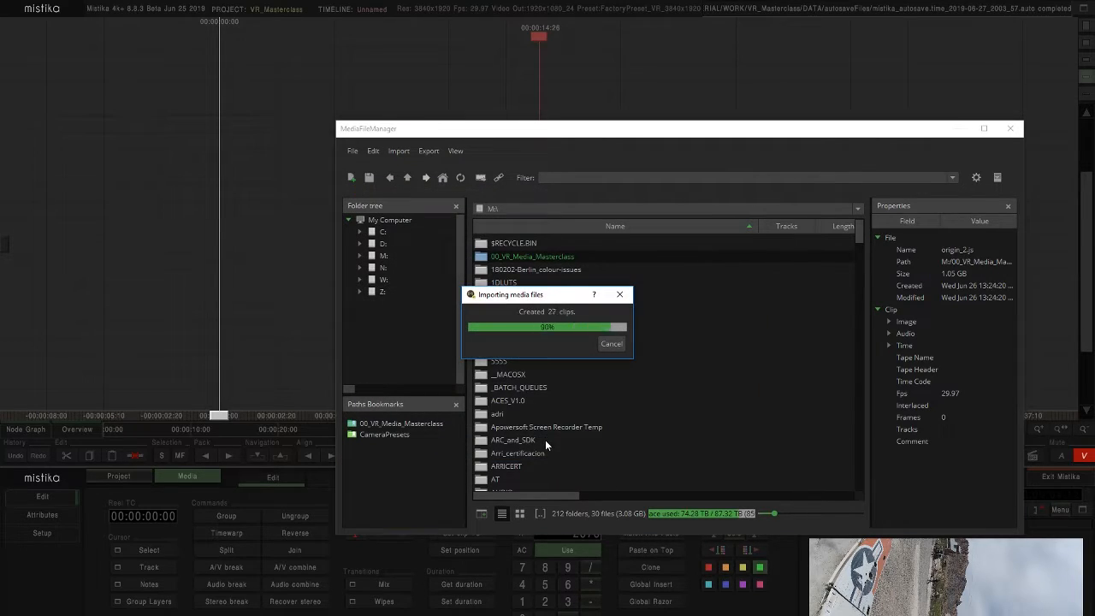
- Browse the project's DATA folder to the imported clips in __00_VR_Media_Masterclass/Titan/Shot_1
{"action": "left_click", "coordinate": [443, 178]}
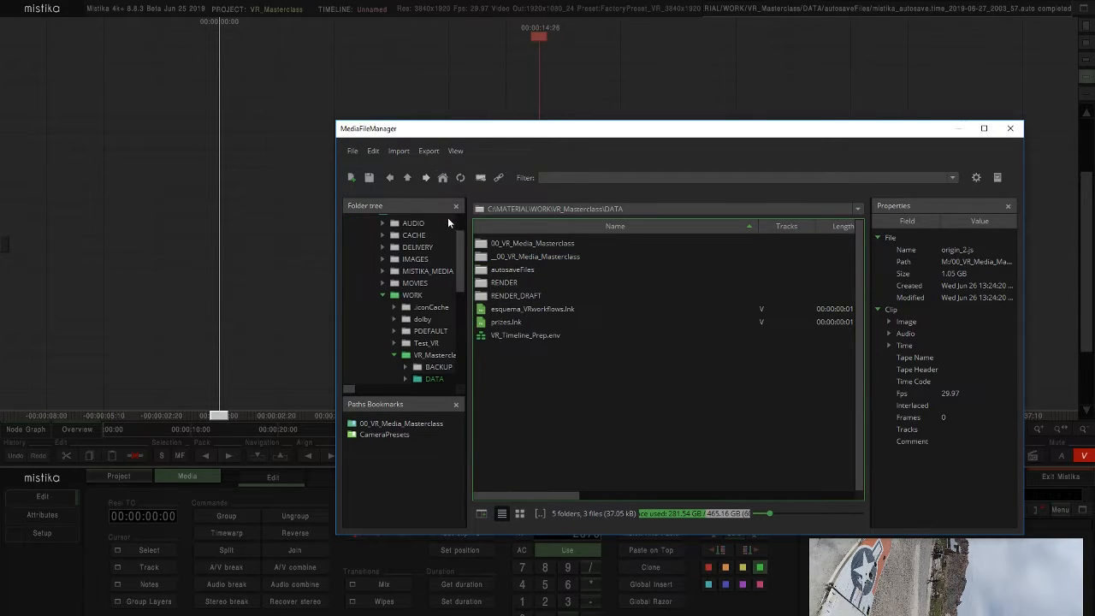
{"action": "left_click", "coordinate": [546, 257]}
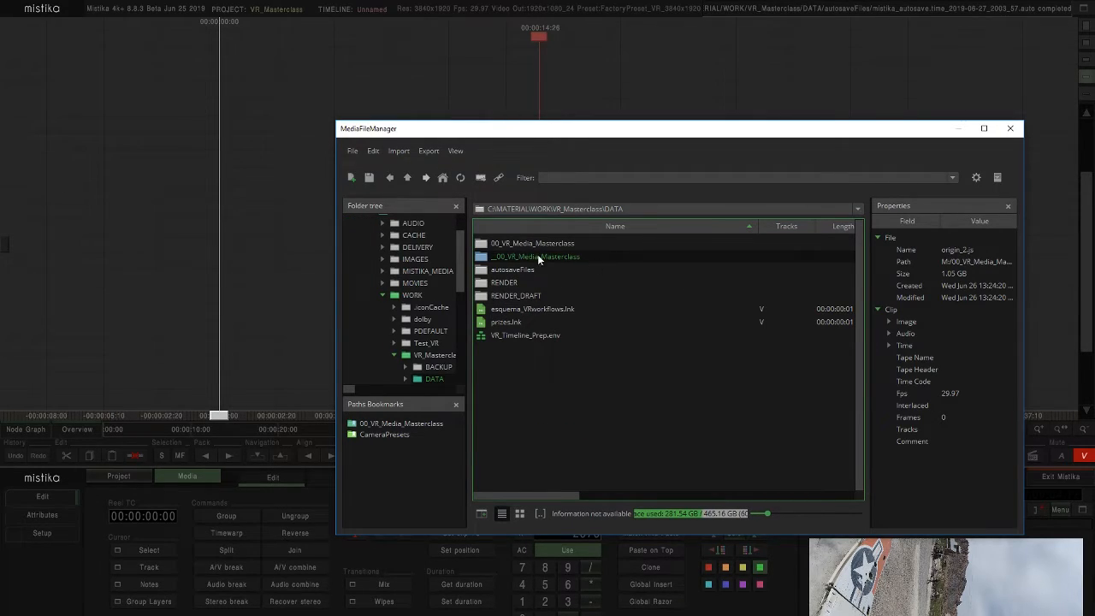
{"action": "double_click", "coordinate": [550, 257]}
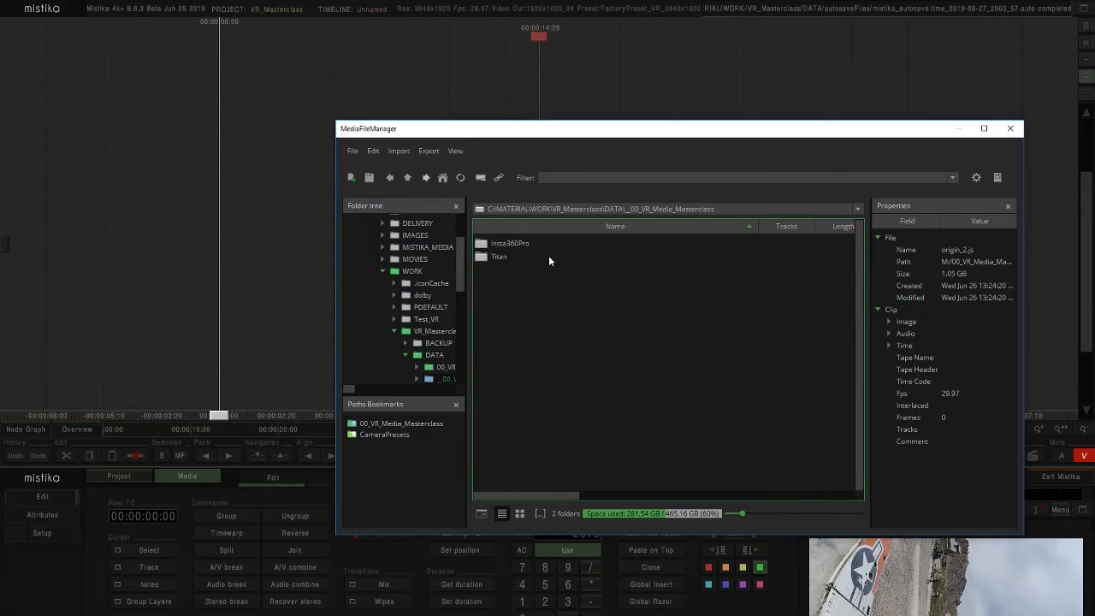
{"action": "double_click", "coordinate": [505, 257]}
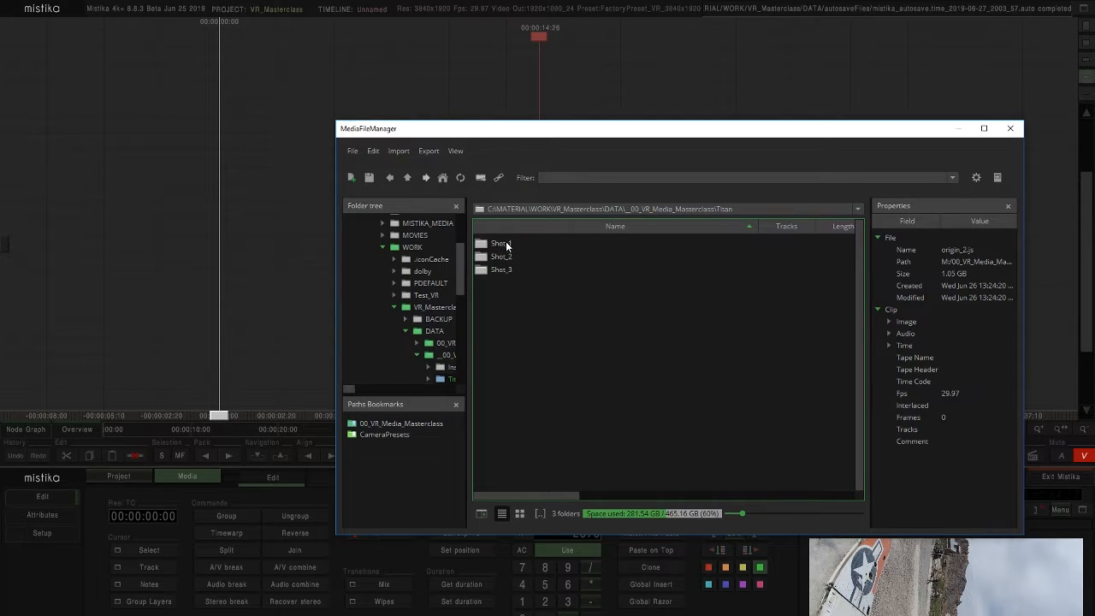
{"action": "double_click", "coordinate": [503, 244]}
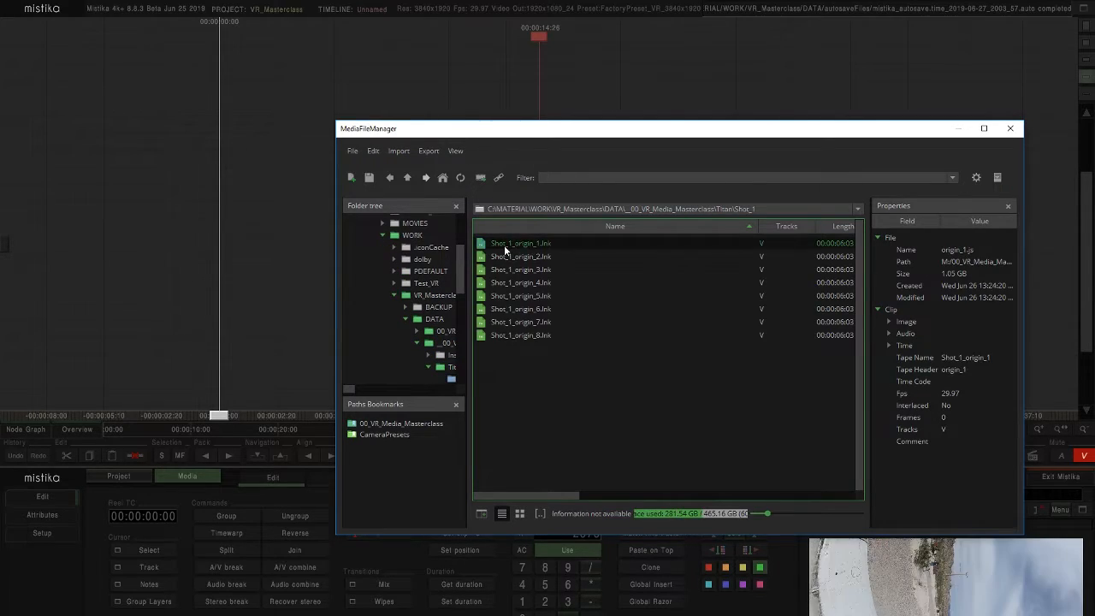
- Preview the imported Titan clips Shot_1_origin_1.lnk through Shot_1_origin_8.lnk to check their camera angles and tape names
{"action": "left_click", "coordinate": [523, 257]}
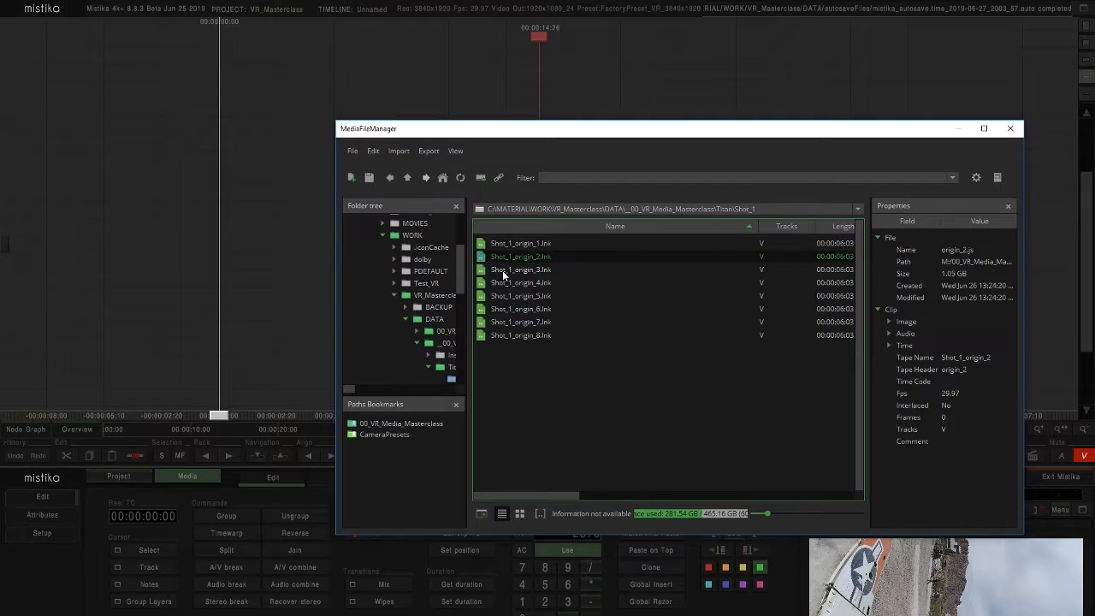
{"action": "left_click", "coordinate": [536, 270]}
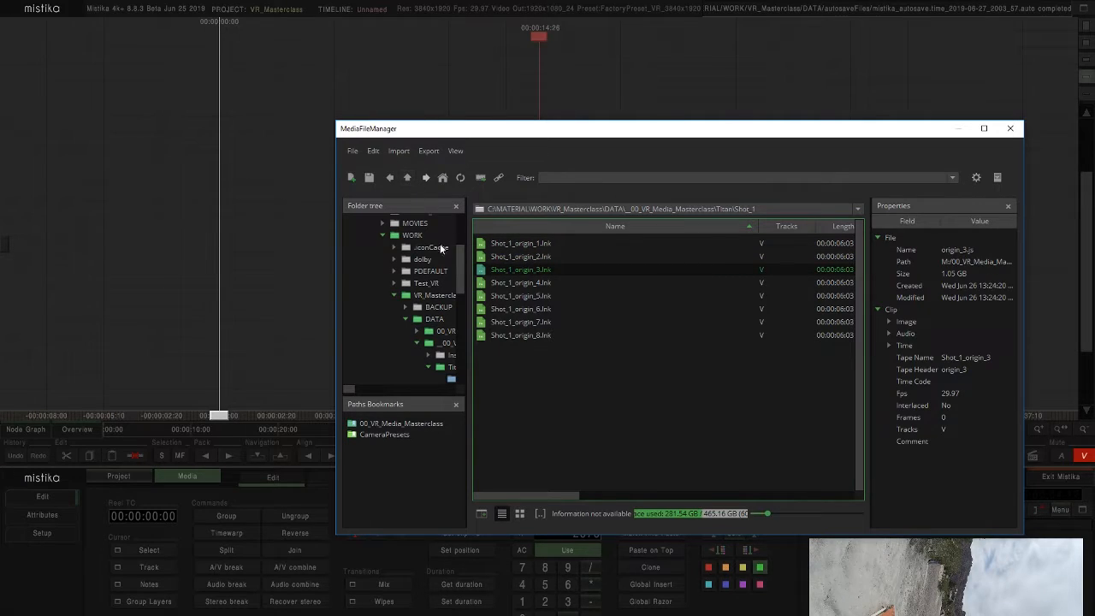
{"action": "left_click", "coordinate": [527, 247]}
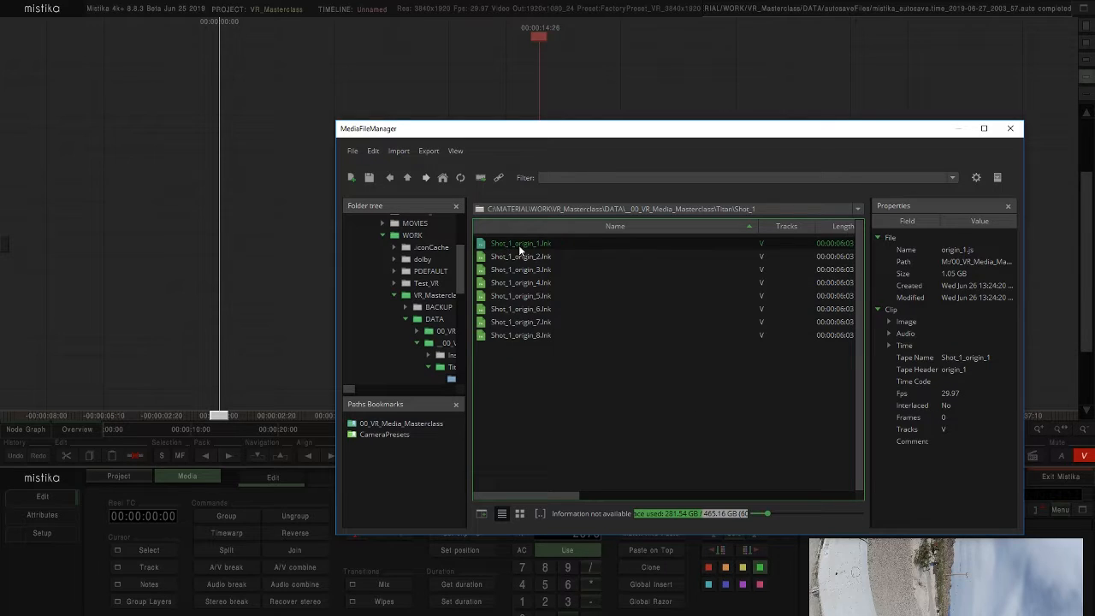
{"action": "left_click", "coordinate": [516, 262]}
{"action": "left_click", "coordinate": [514, 268]}
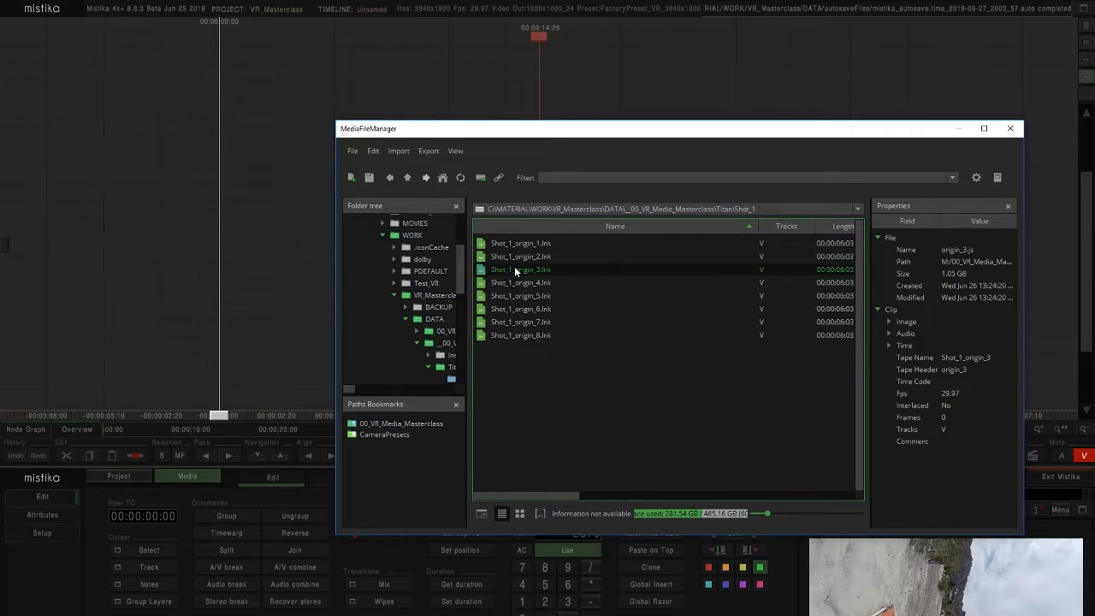
{"action": "left_click", "coordinate": [515, 282]}
{"action": "left_click", "coordinate": [517, 296]}
{"action": "left_click", "coordinate": [517, 306]}
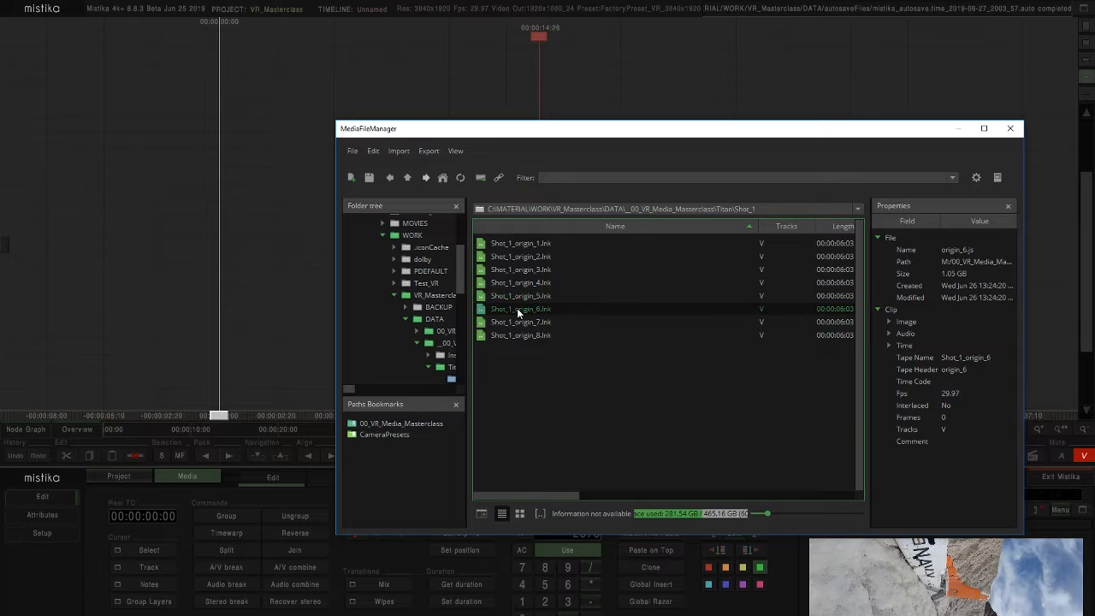
{"action": "left_click", "coordinate": [519, 321]}
{"action": "left_click", "coordinate": [520, 336]}
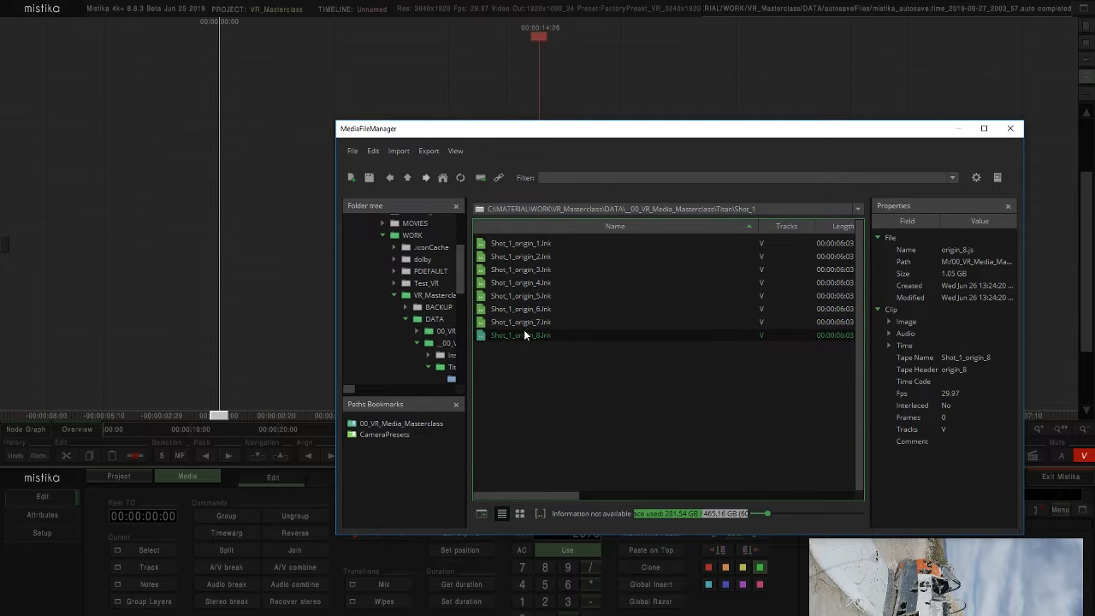
{"action": "left_click", "coordinate": [541, 248]}
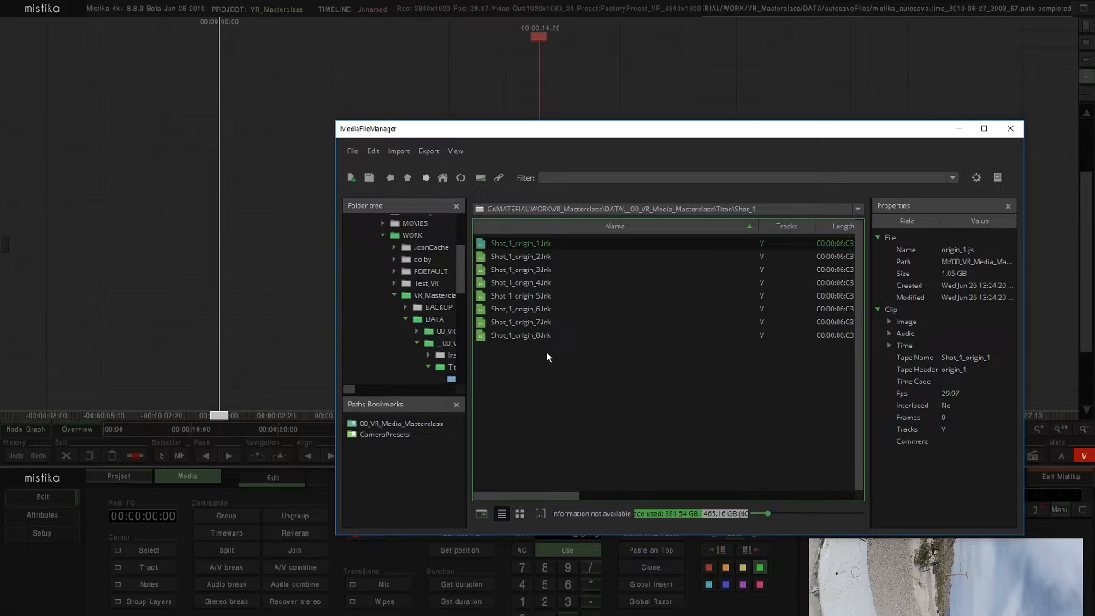
{"action": "left_click", "coordinate": [521, 256]}
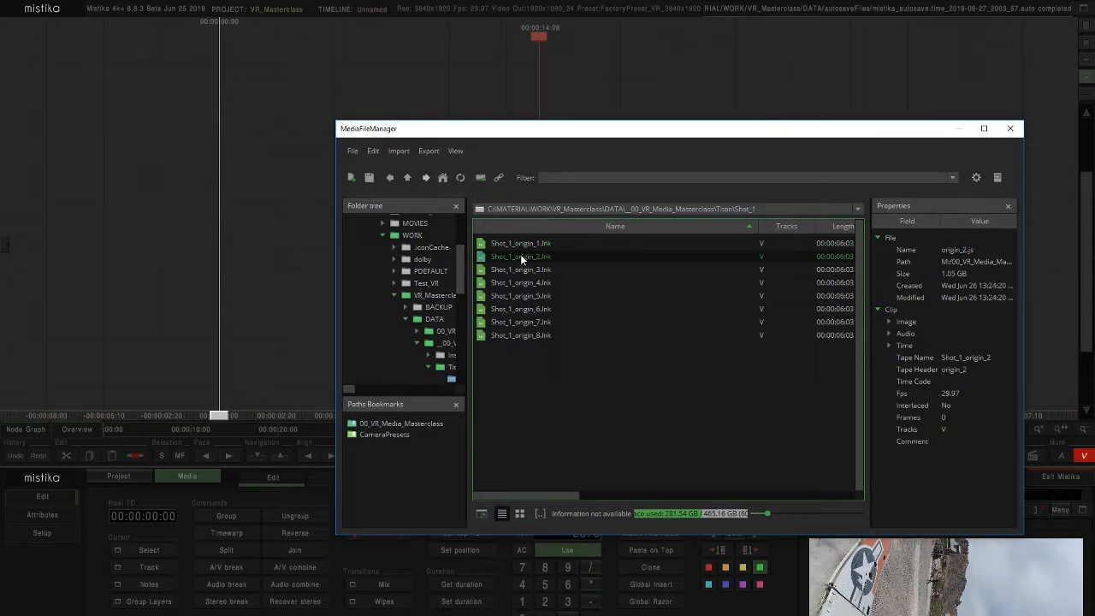
{"action": "left_click", "coordinate": [520, 270]}
{"action": "left_click", "coordinate": [520, 283]}
{"action": "left_click", "coordinate": [521, 296]}
{"action": "left_click", "coordinate": [520, 308]}
{"action": "left_click", "coordinate": [520, 321]}
{"action": "left_click", "coordinate": [520, 335]}
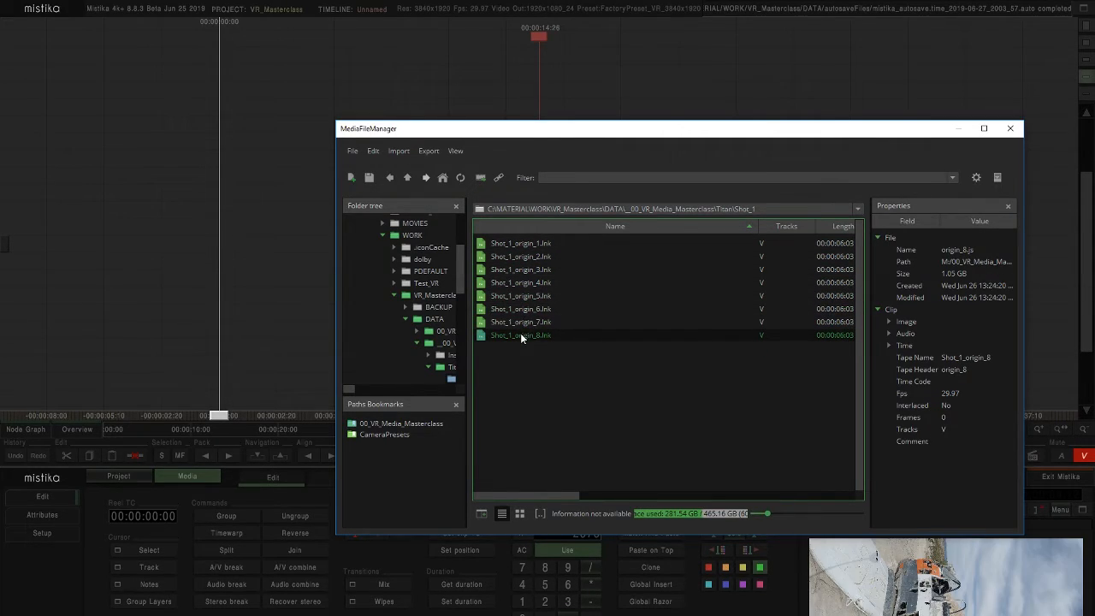
- Load all eight Titan Shot_1 clips onto the timeline as a vertical stack, with the node graph displayed
{"action": "left_click", "coordinate": [409, 180]}
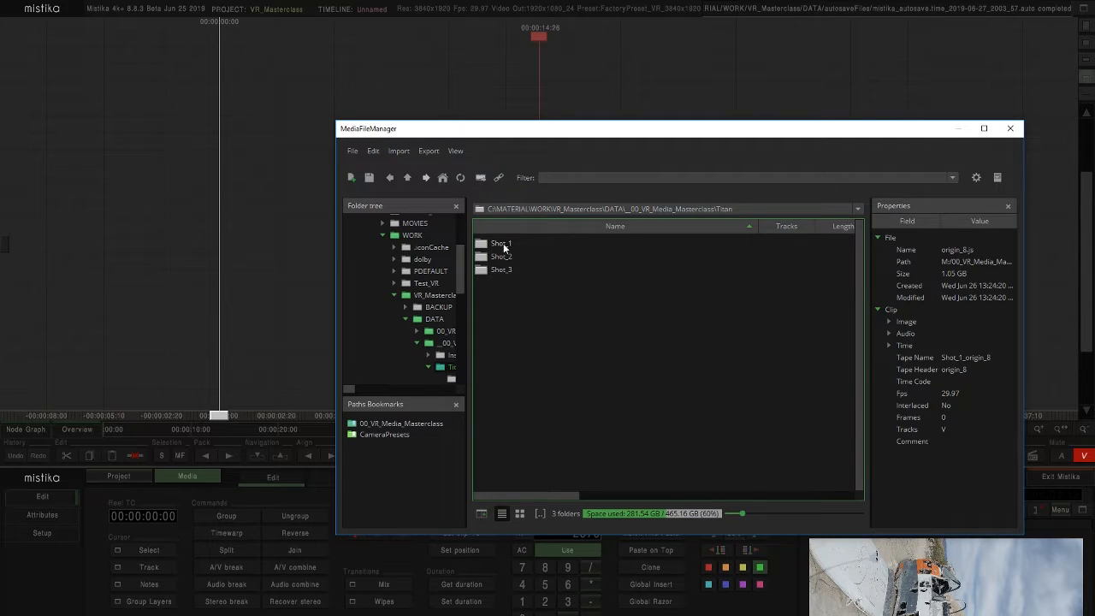
{"action": "left_click_drag", "start_coordinate": [560, 143], "coordinate": [602, 313]}
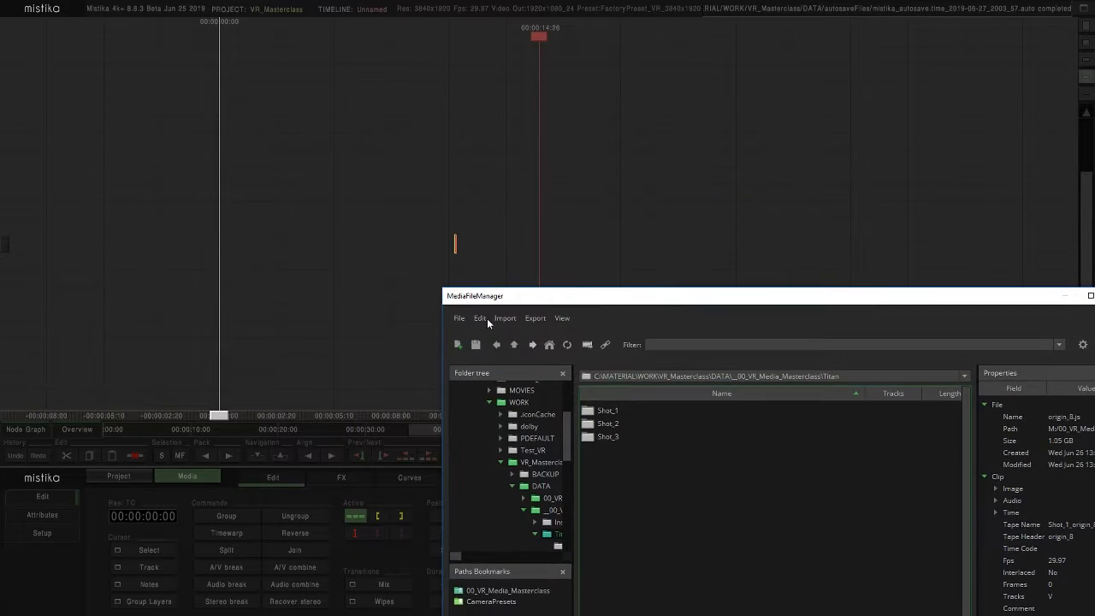
{"action": "left_click", "coordinate": [36, 431]}
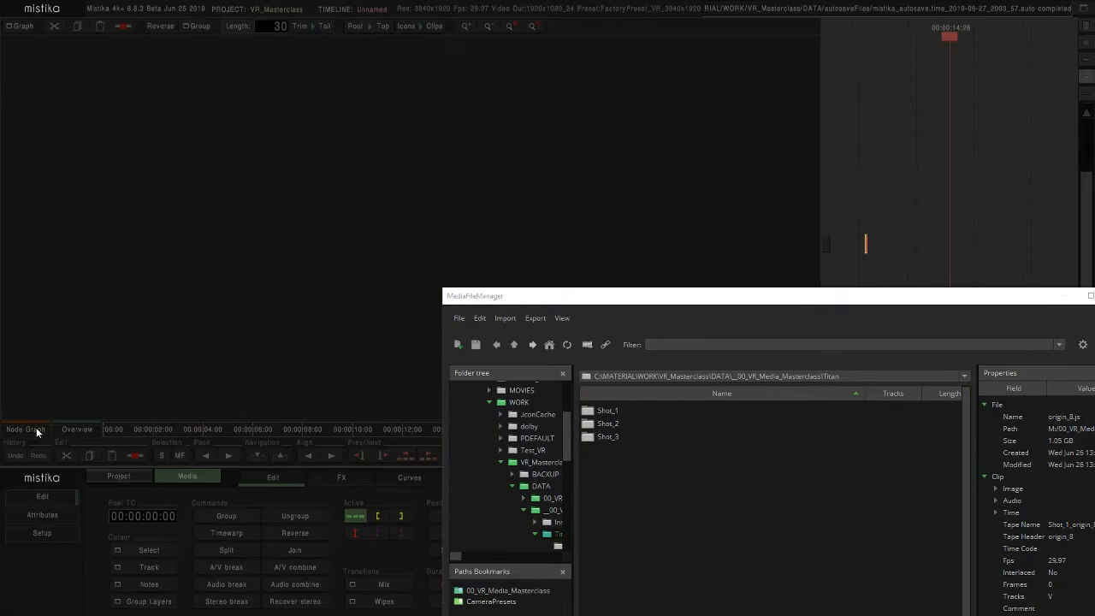
{"action": "double_click", "coordinate": [608, 411]}
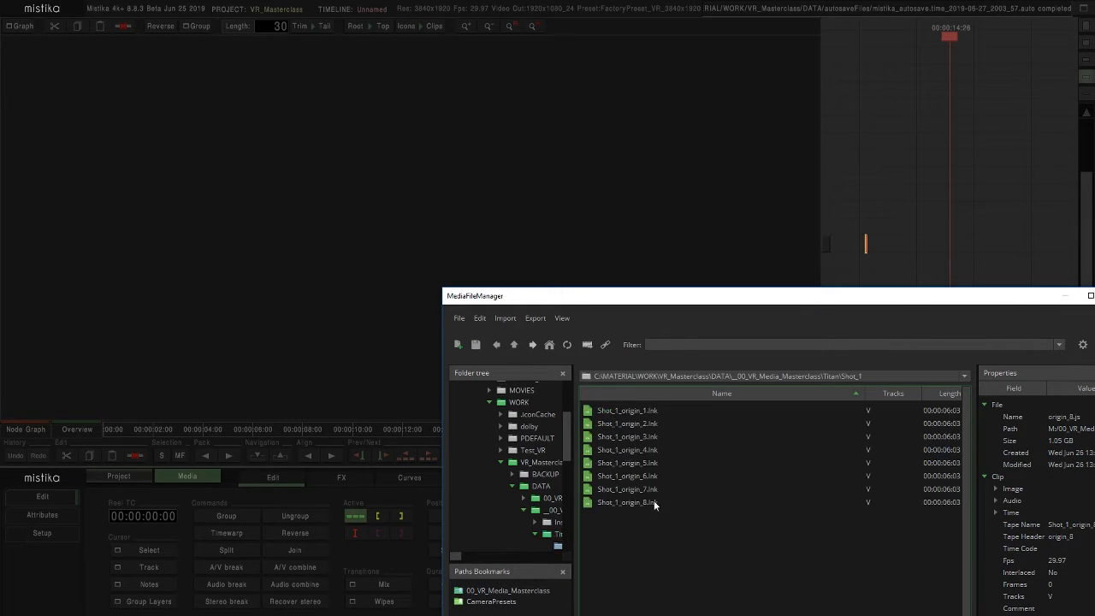
{"action": "left_click_drag", "start_coordinate": [629, 415], "coordinate": [355, 159]}
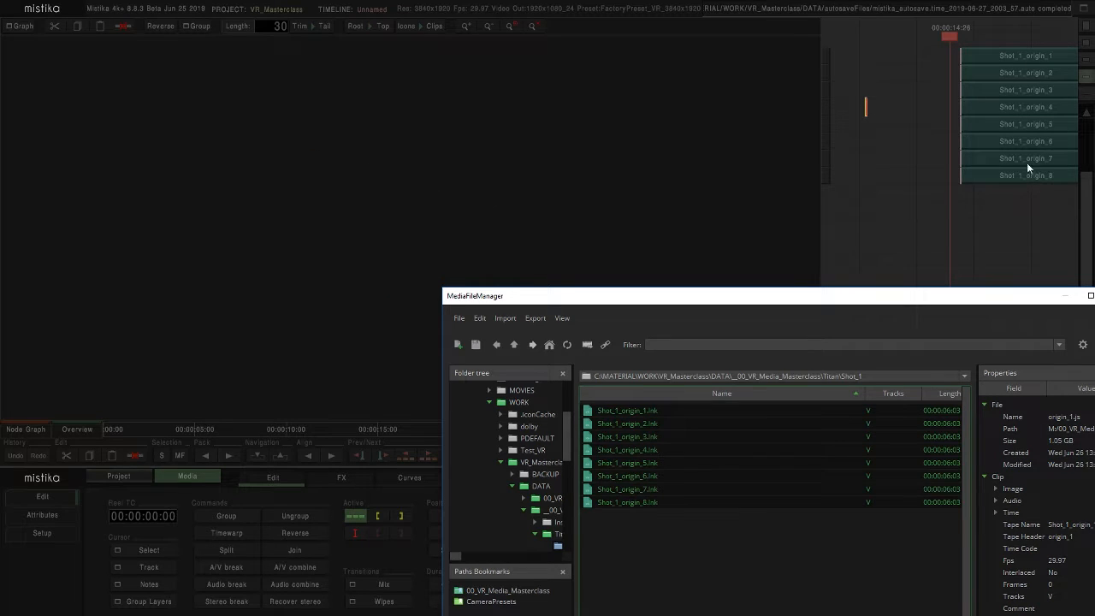
- Move the Shot_1 clip stack earlier and one track higher on the timeline
{"action": "left_click_drag", "start_coordinate": [998, 203], "coordinate": [863, 221]}
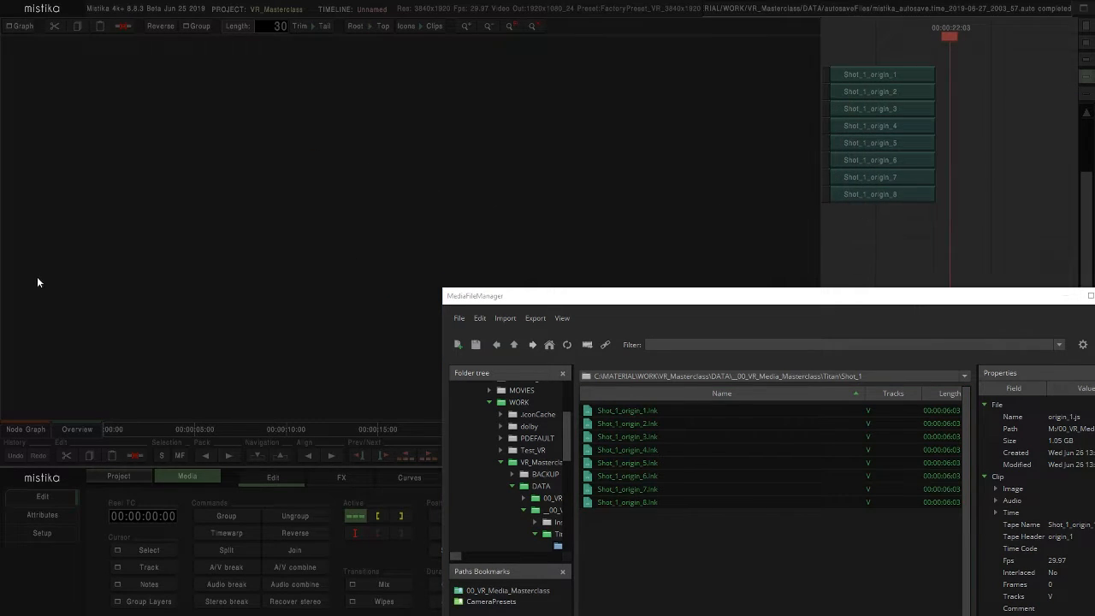
{"action": "left_click", "coordinate": [17, 434]}
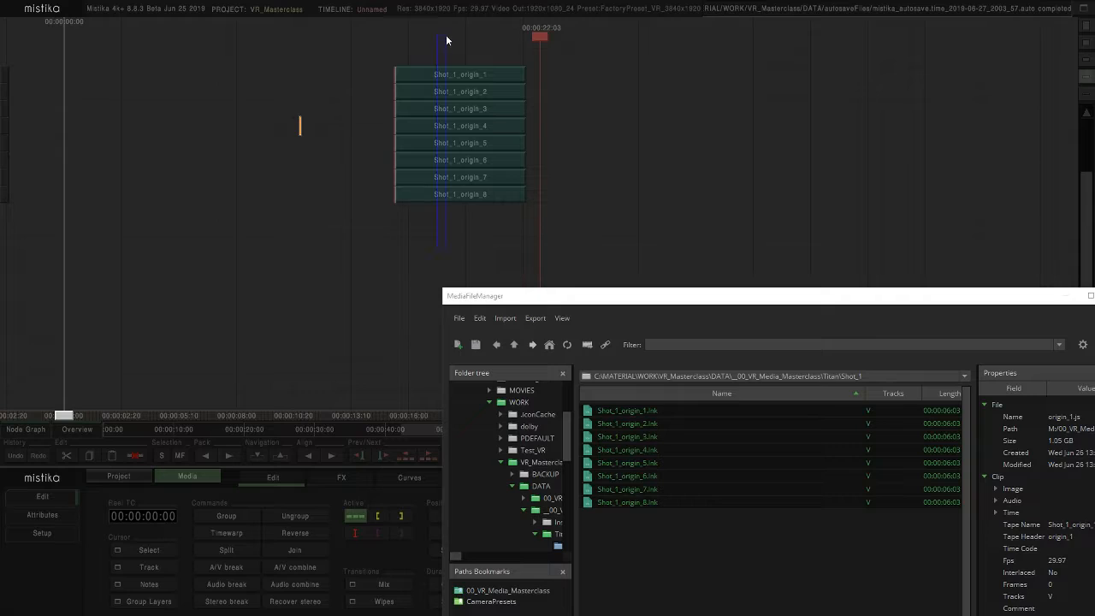
{"action": "left_click_drag", "start_coordinate": [449, 85], "coordinate": [324, 69]}
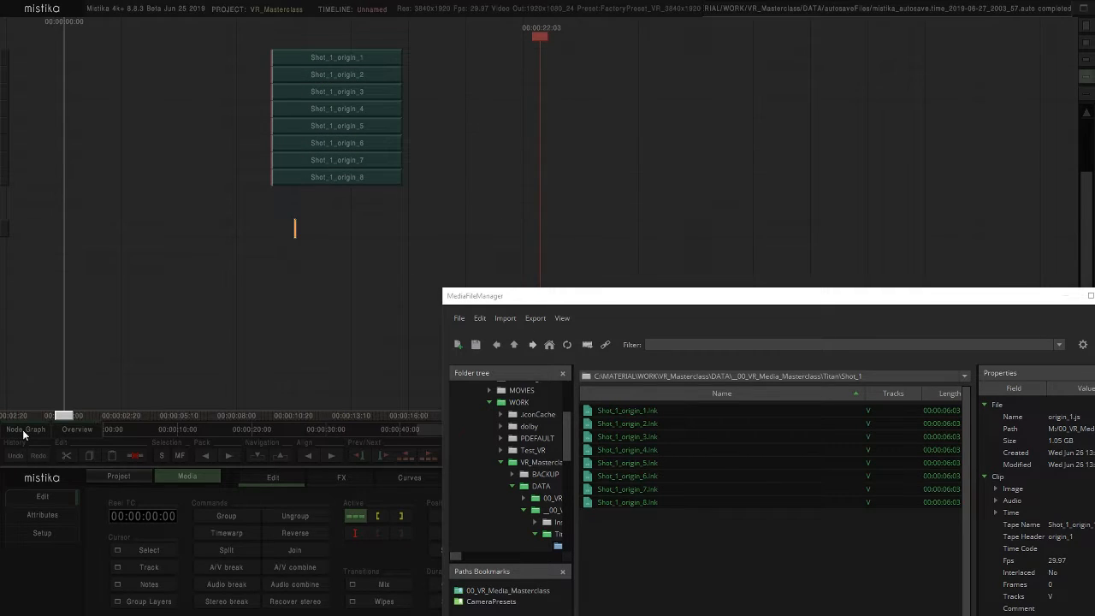
- Load all eight Titan Shot_2 clips and place their stack directly after the Shot_1 clips on the same tracks
{"action": "left_click", "coordinate": [23, 435]}
{"action": "left_click", "coordinate": [516, 345]}
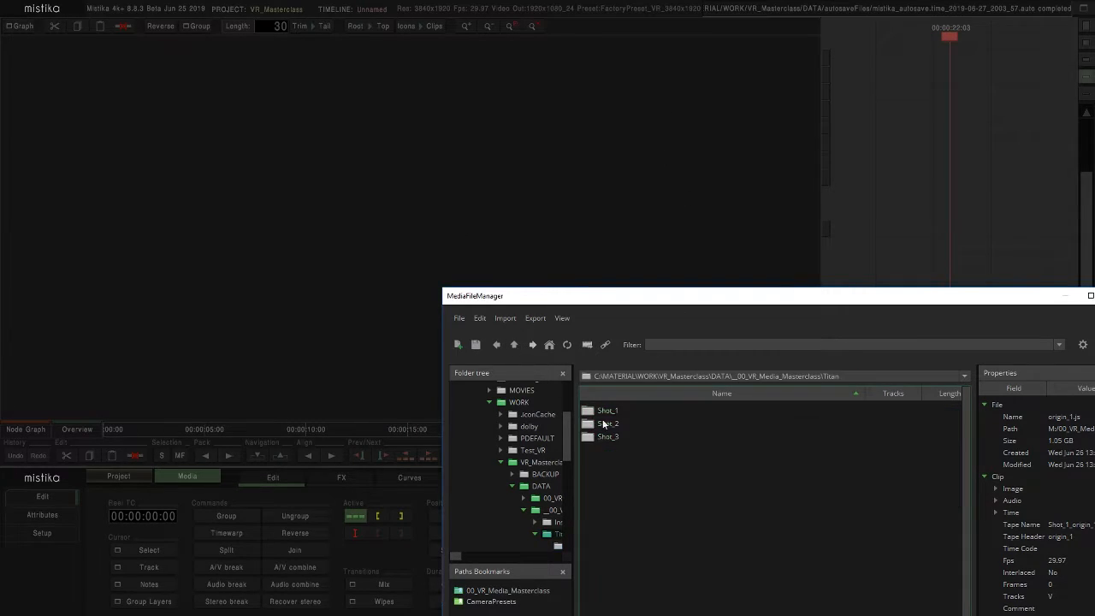
{"action": "double_click", "coordinate": [610, 423]}
{"action": "left_click_drag", "start_coordinate": [680, 534], "coordinate": [291, 174]}
{"action": "left_click_drag", "start_coordinate": [924, 255], "coordinate": [891, 202]}
{"action": "left_click_drag", "start_coordinate": [916, 164], "coordinate": [928, 144]}
{"action": "left_click_drag", "start_coordinate": [915, 95], "coordinate": [855, 80]}
{"action": "left_click_drag", "start_coordinate": [930, 76], "coordinate": [879, 70]}
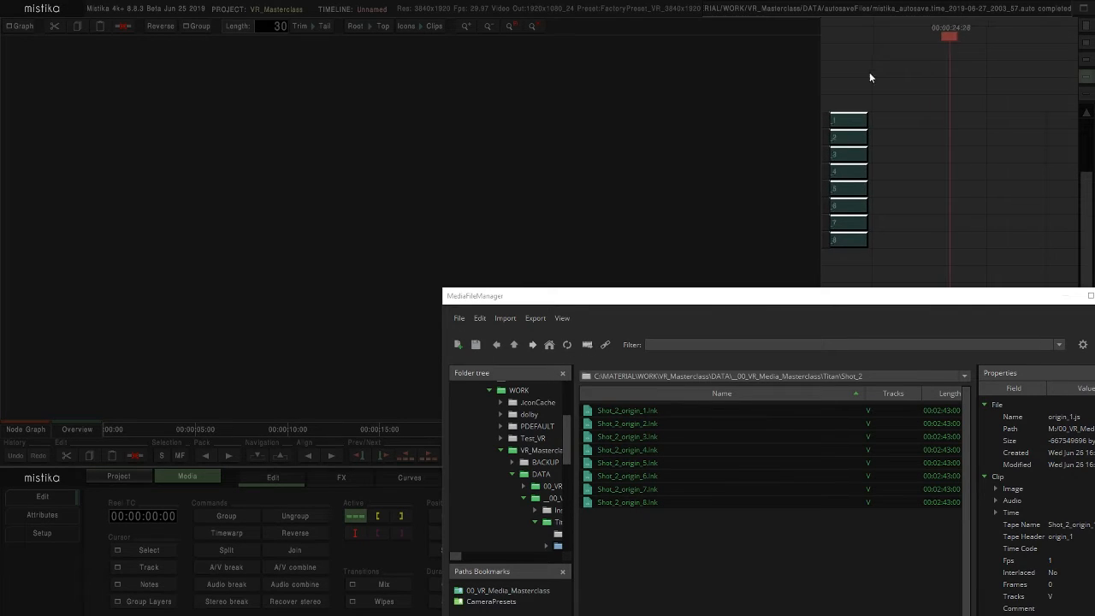
- Load all eight Titan Shot_3 clips and place their stack directly after the Shot_2 clips on the same tracks
{"action": "left_click", "coordinate": [497, 345]}
{"action": "double_click", "coordinate": [608, 437]}
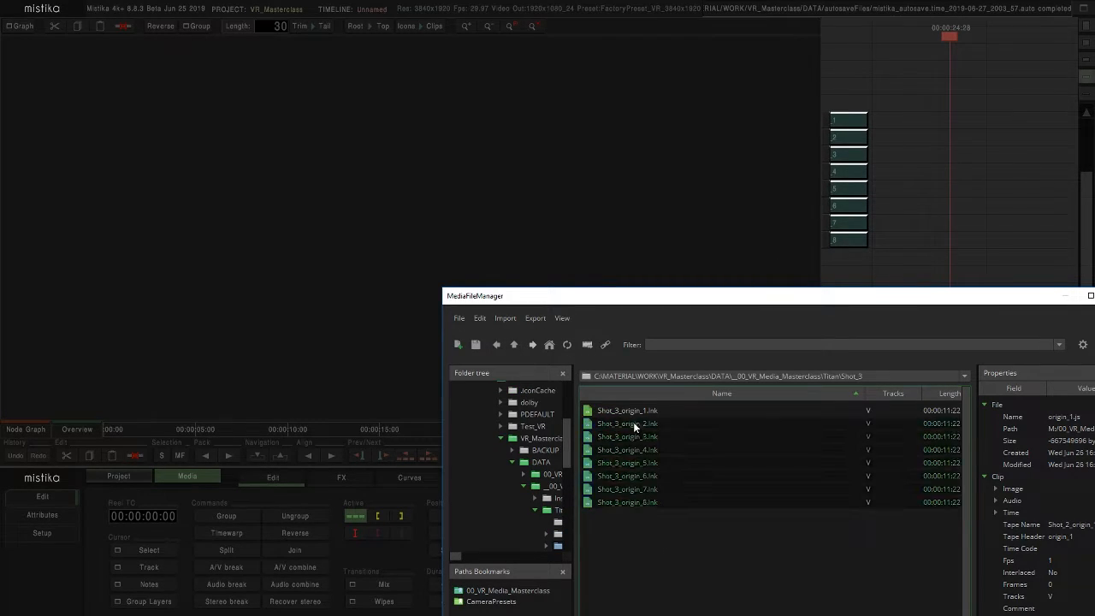
{"action": "left_click_drag", "start_coordinate": [248, 215], "coordinate": [301, 216]}
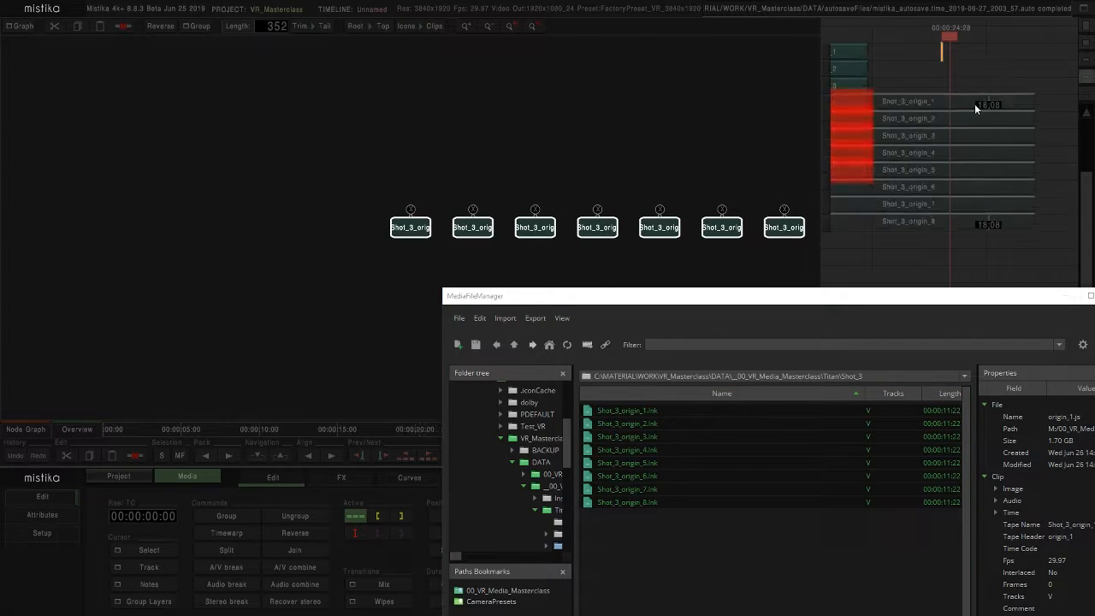
{"action": "left_click", "coordinate": [1046, 53]}
{"action": "left_click", "coordinate": [956, 225]}
{"action": "left_click_drag", "start_coordinate": [973, 224], "coordinate": [913, 233]}
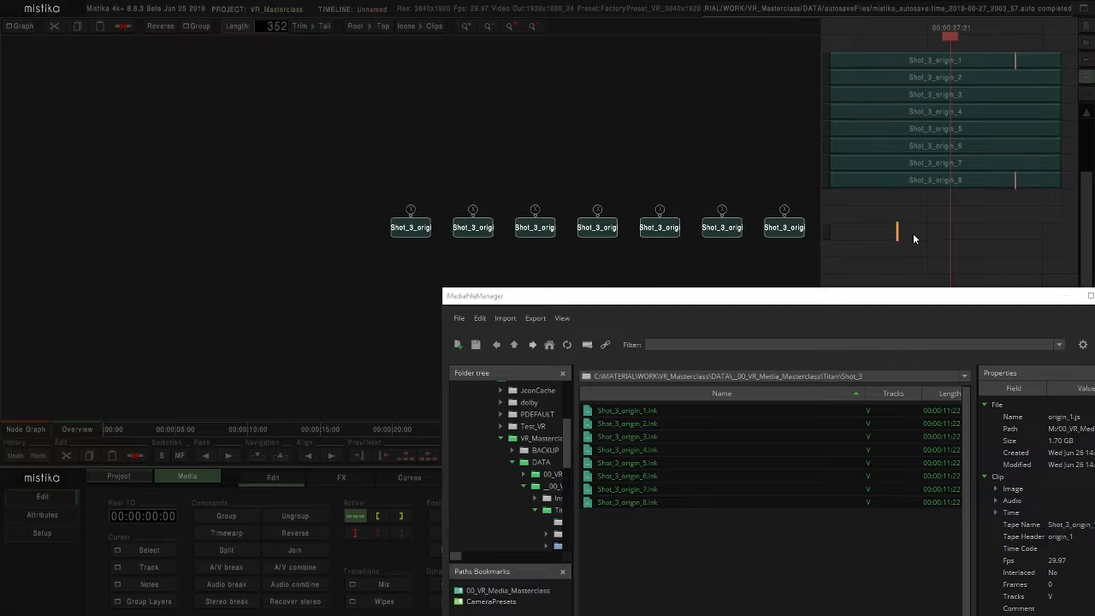
- Load the six Insta360Pro clips, origin_0 to origin_5, onto the timeline from the Insta360Pro folder
{"action": "left_click", "coordinate": [35, 433]}
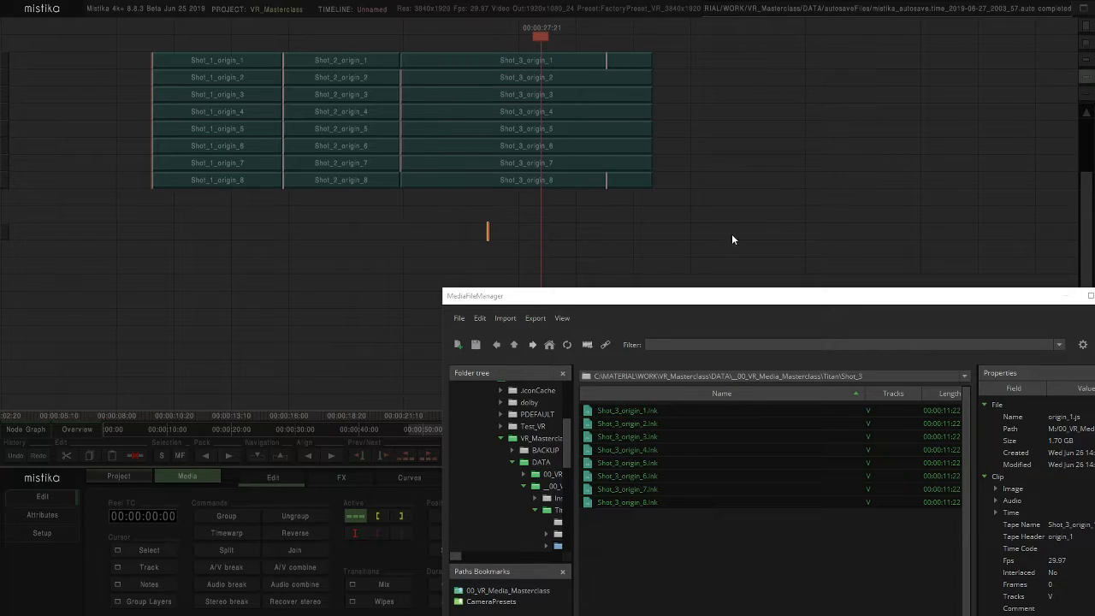
{"action": "left_click_drag", "start_coordinate": [242, 64], "coordinate": [82, 63]}
{"action": "left_click_drag", "start_coordinate": [361, 65], "coordinate": [309, 65]}
{"action": "left_click", "coordinate": [488, 214]}
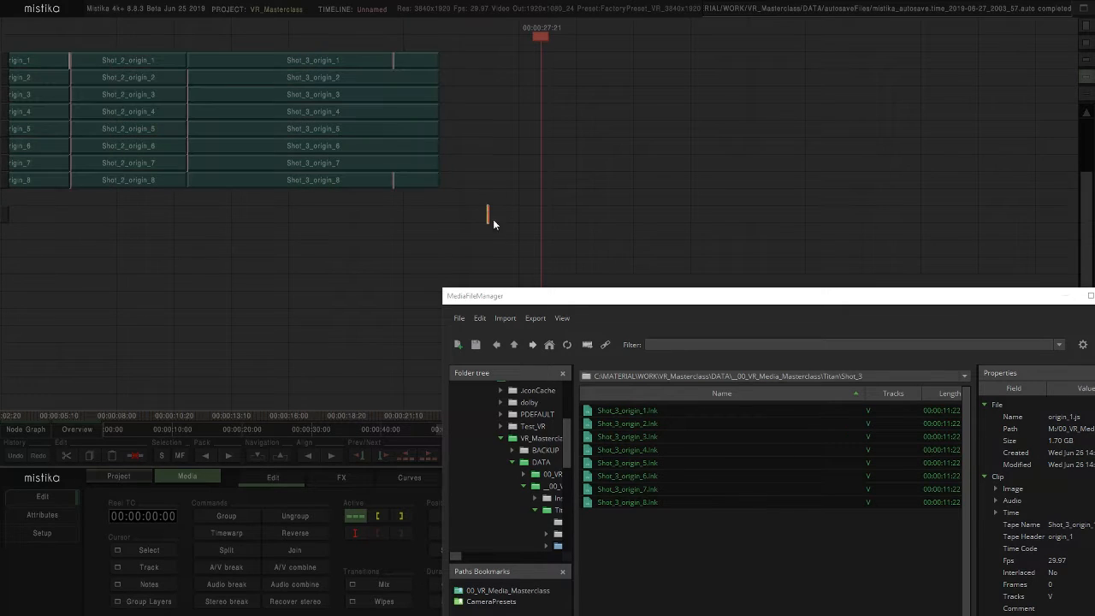
{"action": "left_click", "coordinate": [513, 349]}
{"action": "left_click", "coordinate": [513, 349]}
{"action": "double_click", "coordinate": [603, 411]}
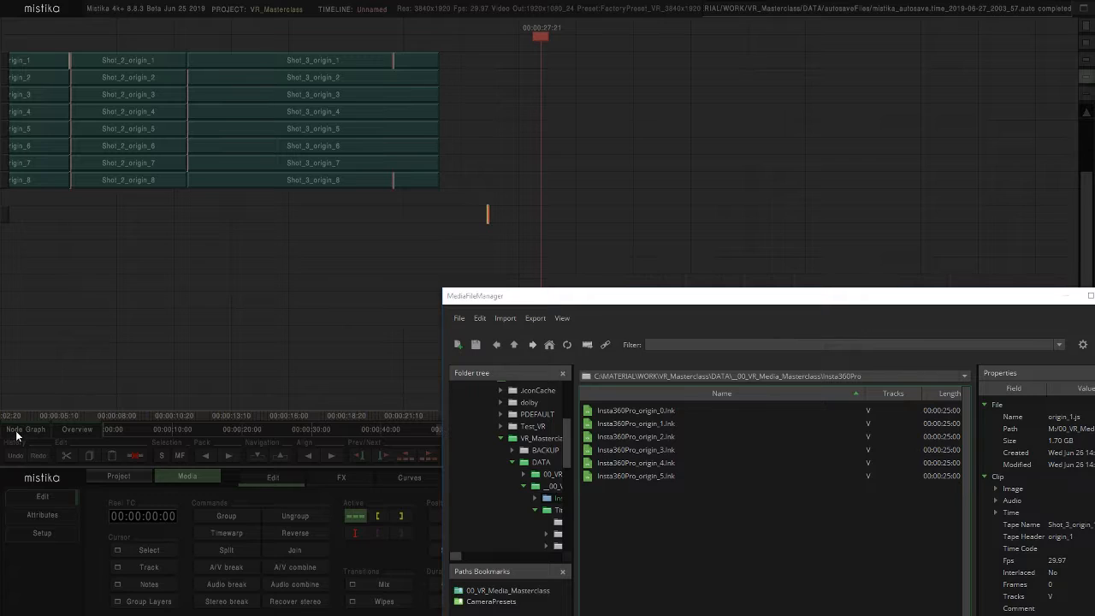
{"action": "left_click", "coordinate": [19, 430]}
{"action": "left_click_drag", "start_coordinate": [720, 536], "coordinate": [826, 213]}
{"action": "left_click", "coordinate": [25, 30]}
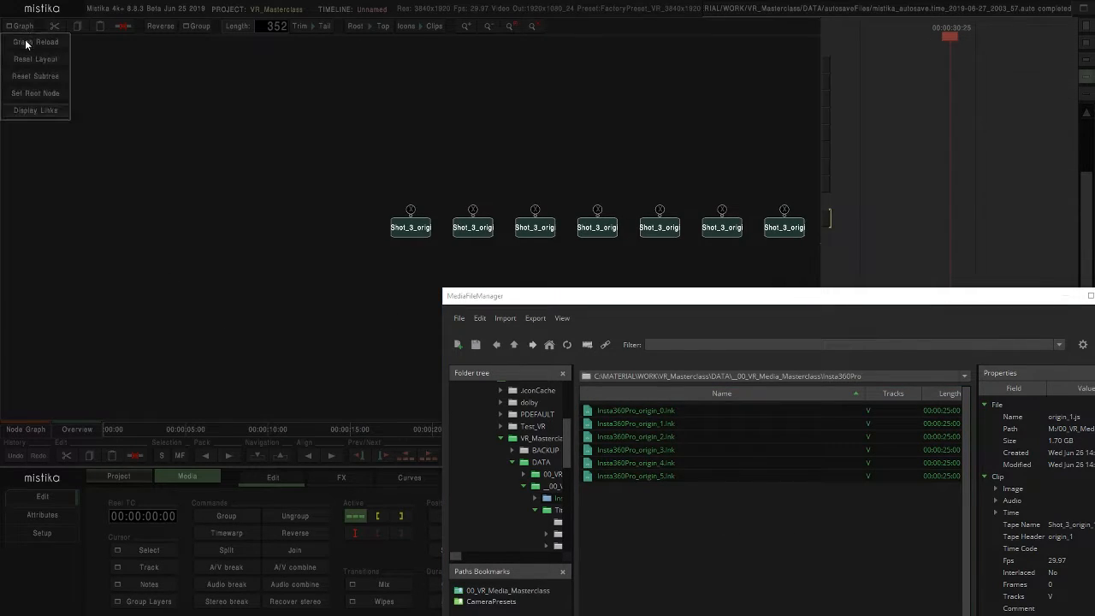
{"action": "left_click_drag", "start_coordinate": [646, 464], "coordinate": [323, 374]}
- Move the Insta360Pro clip stack directly after the Shot_3 clips, aligned with their top track
{"action": "left_click", "coordinate": [18, 426]}
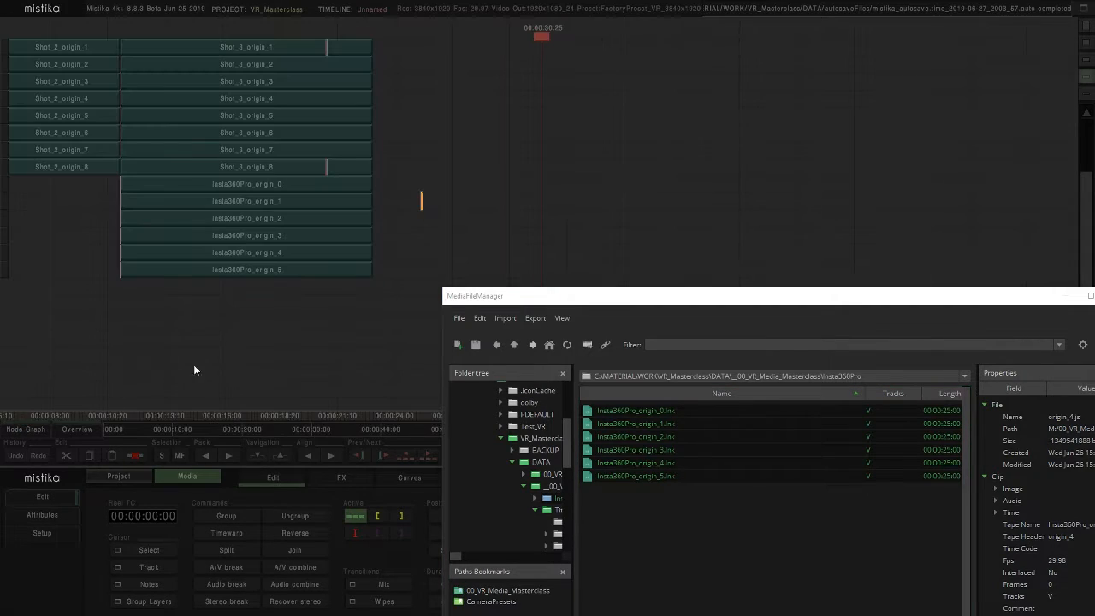
{"action": "left_click_drag", "start_coordinate": [312, 349], "coordinate": [375, 365]}
{"action": "left_click_drag", "start_coordinate": [385, 329], "coordinate": [318, 201]}
{"action": "left_click_drag", "start_coordinate": [379, 204], "coordinate": [572, 63]}
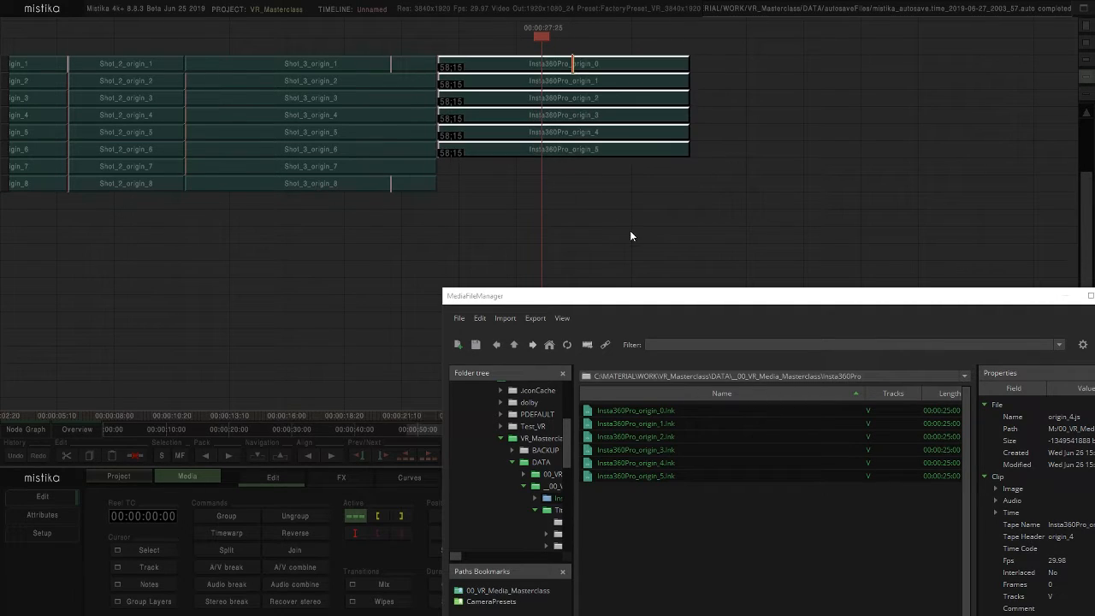
- Clear the media browser from view and move all Titan and Insta360Pro clips together to near the start of the timeline
{"action": "scroll", "coordinate": [632, 239], "scroll_direction": "down", "scroll_amount": 1}
{"action": "scroll", "coordinate": [631, 244], "scroll_direction": "down", "scroll_amount": 1}
{"action": "left_click_drag", "start_coordinate": [631, 242], "coordinate": [570, 240]}
{"action": "left_click_drag", "start_coordinate": [768, 303], "coordinate": [415, 295]}
{"action": "left_click", "coordinate": [762, 289]}
{"action": "left_click_drag", "start_coordinate": [690, 249], "coordinate": [214, 21]}
{"action": "left_click_drag", "start_coordinate": [348, 70], "coordinate": [360, 72]}
{"action": "left_click_drag", "start_coordinate": [386, 217], "coordinate": [593, 277]}
{"action": "scroll", "coordinate": [593, 277], "scroll_direction": "up", "scroll_amount": 2}
{"action": "scroll", "coordinate": [592, 280], "scroll_direction": "up", "scroll_amount": 1}
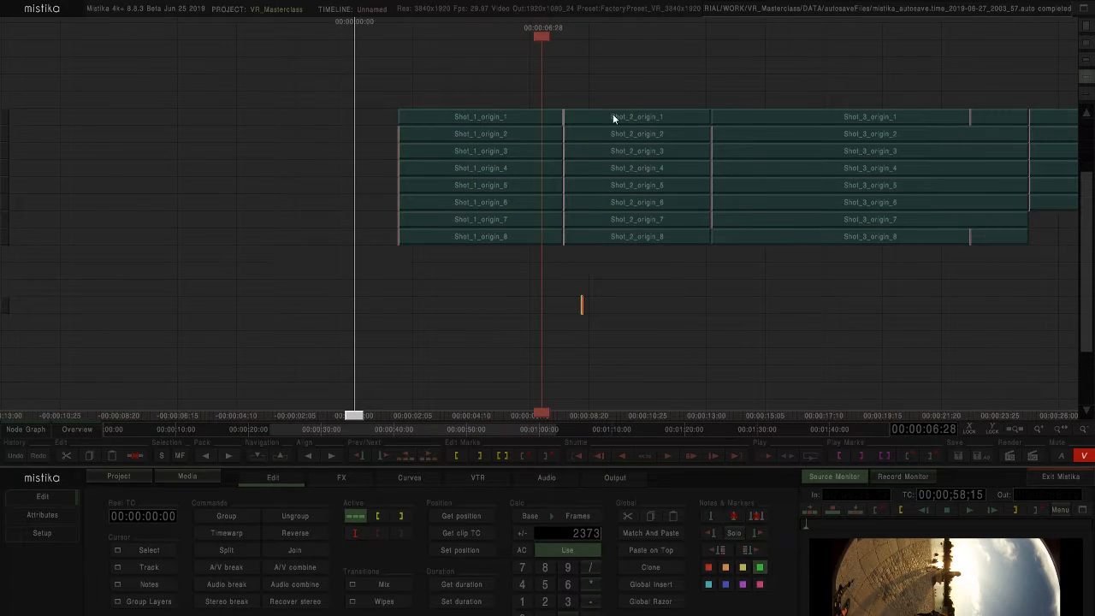
{"action": "scroll", "coordinate": [816, 215], "scroll_direction": "down", "scroll_amount": 1}
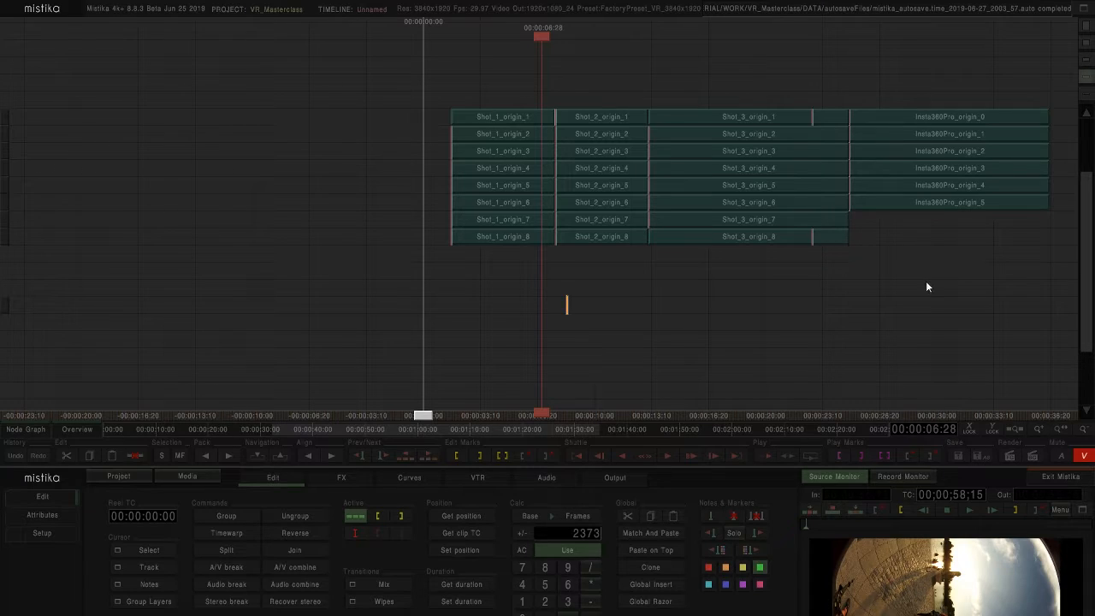
- Clone the six Insta360Pro clips and place the copies directly after the original Insta360Pro stack on the same tracks
{"action": "left_click_drag", "start_coordinate": [910, 277], "coordinate": [819, 295]}
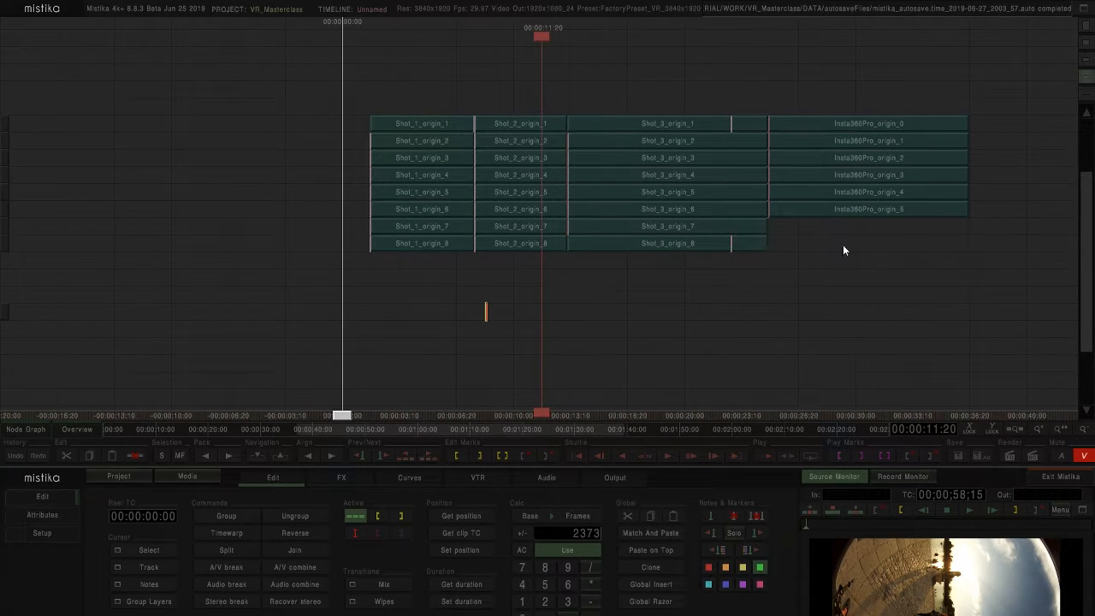
{"action": "scroll", "coordinate": [855, 255], "scroll_direction": "down", "scroll_amount": 1}
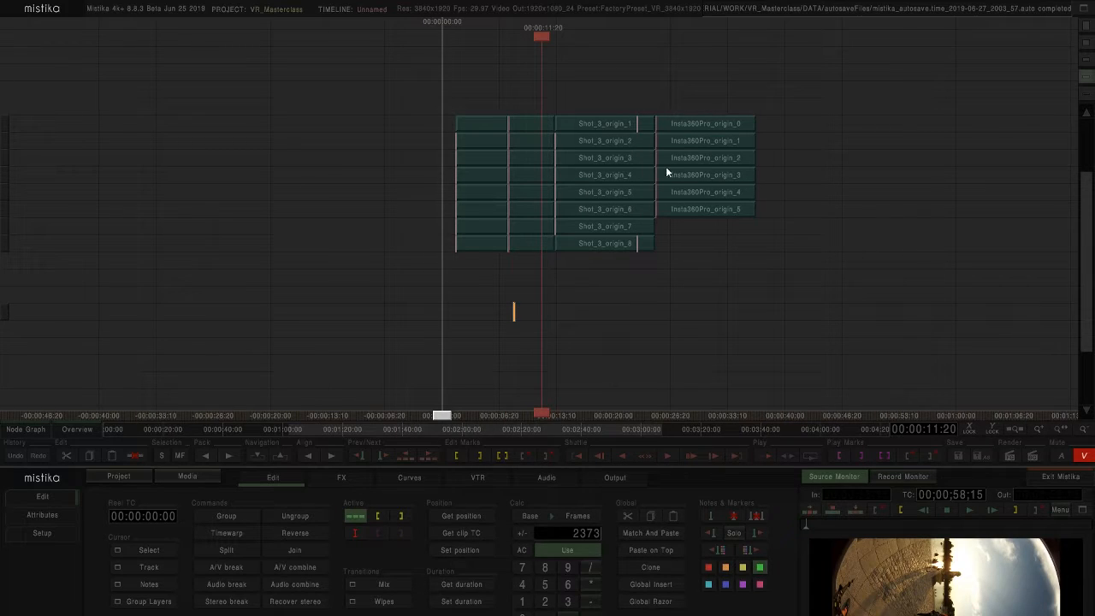
{"action": "mouse_move", "coordinate": [779, 229]}
{"action": "left_mouse_down"}
{"action": "mouse_move", "coordinate": [714, 121]}
{"action": "mouse_move", "coordinate": [781, 176]}
{"action": "mouse_move", "coordinate": [813, 128]}
{"action": "left_mouse_up"}
{"action": "left_click", "coordinate": [791, 244]}
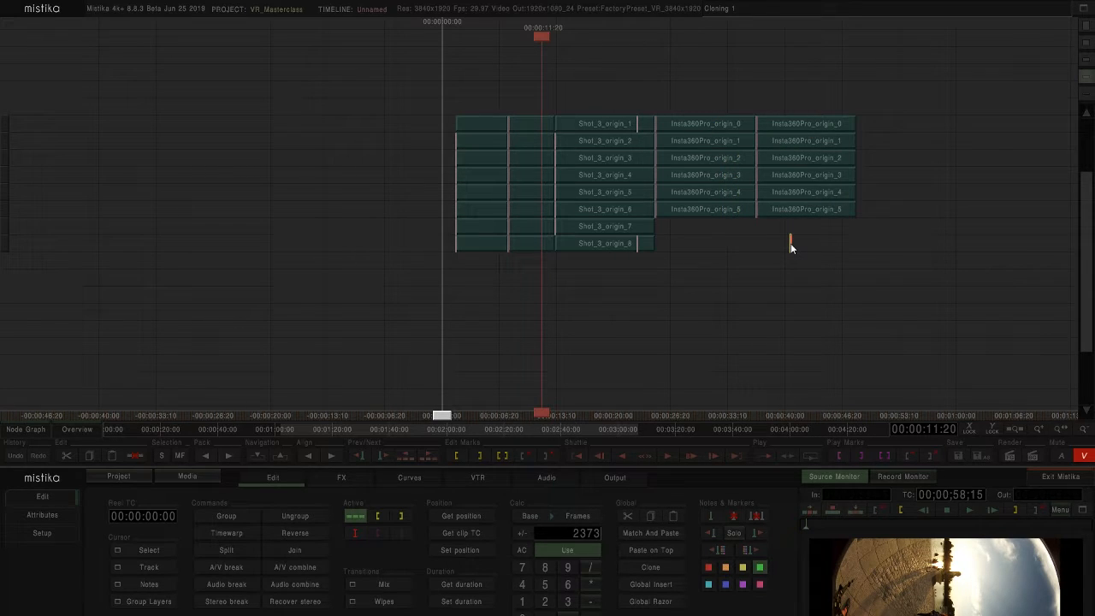
- Apply a VR Stitch effect over the eight Shot_1 clips, origin_1 to origin_8
{"action": "scroll", "coordinate": [626, 336], "scroll_direction": "up", "scroll_amount": 2}
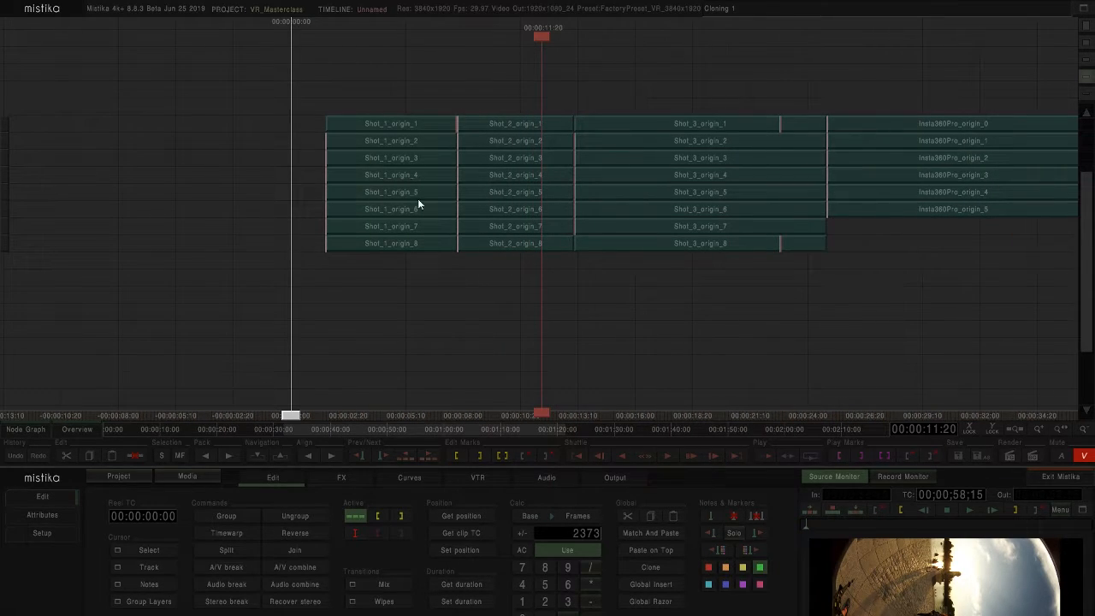
{"action": "left_click_drag", "start_coordinate": [412, 291], "coordinate": [537, 301]}
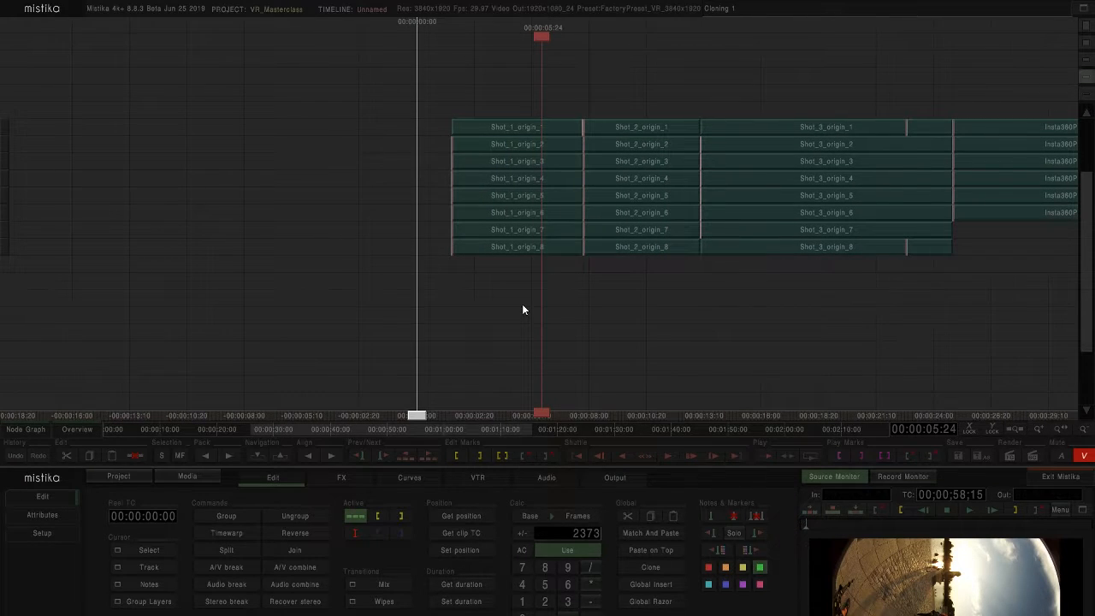
{"action": "scroll", "coordinate": [522, 308], "scroll_direction": "down", "scroll_amount": 2}
{"action": "scroll", "coordinate": [523, 308], "scroll_direction": "up", "scroll_amount": 1}
{"action": "scroll", "coordinate": [528, 309], "scroll_direction": "down", "scroll_amount": 1}
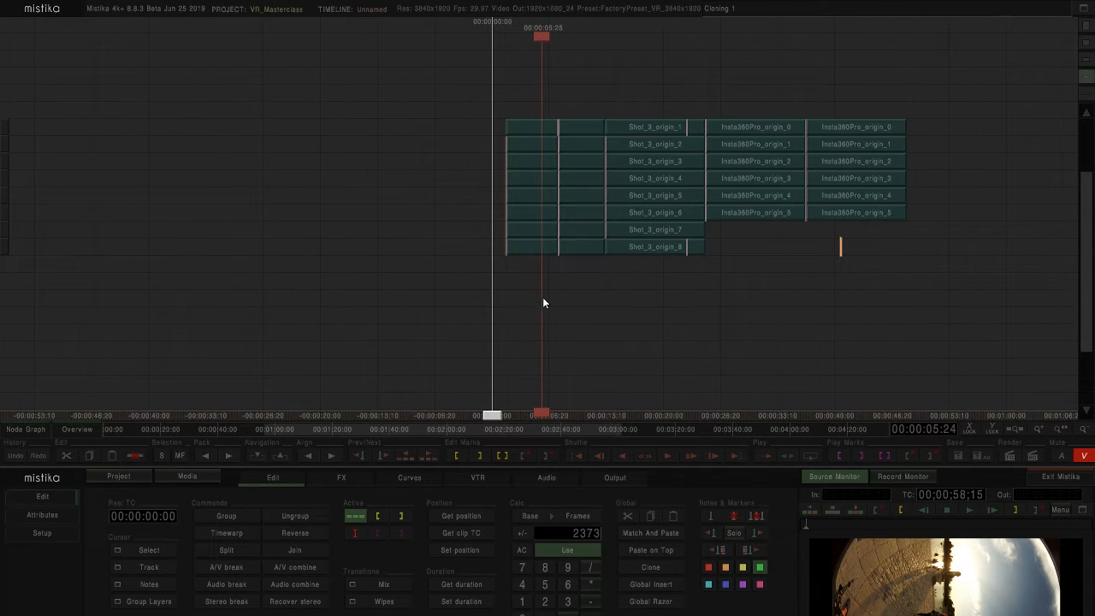
{"action": "left_click_drag", "start_coordinate": [529, 266], "coordinate": [527, 71]}
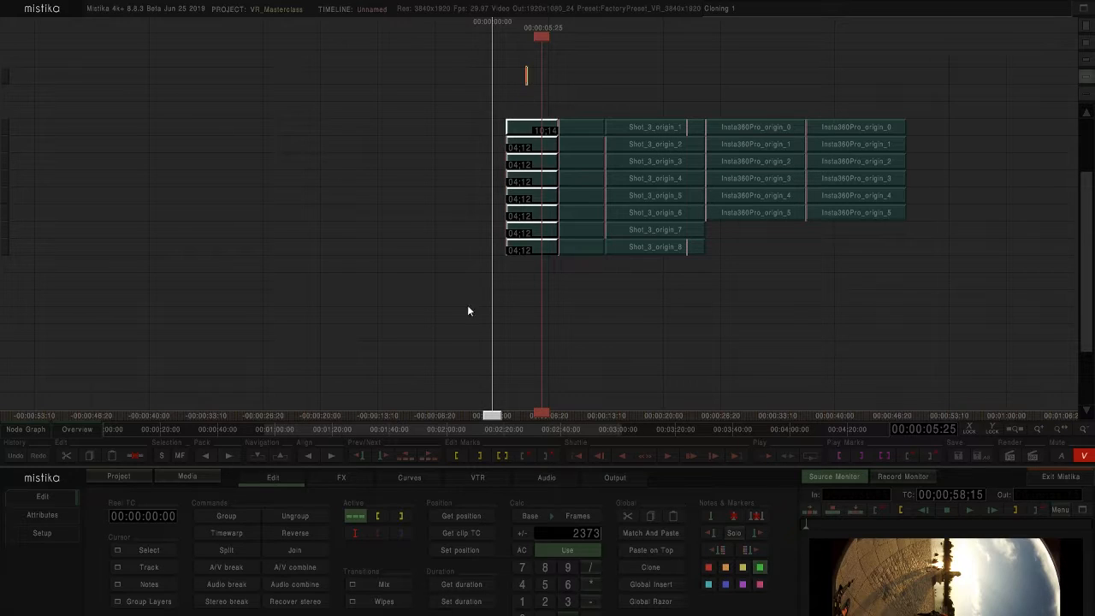
{"action": "left_click", "coordinate": [361, 479]}
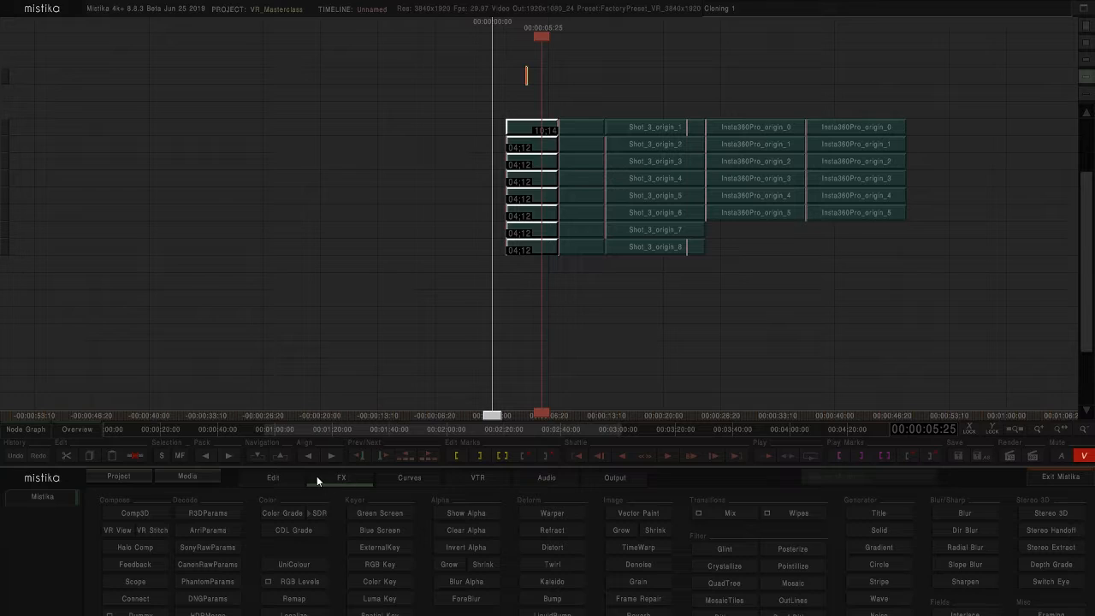
{"action": "left_click", "coordinate": [153, 531]}
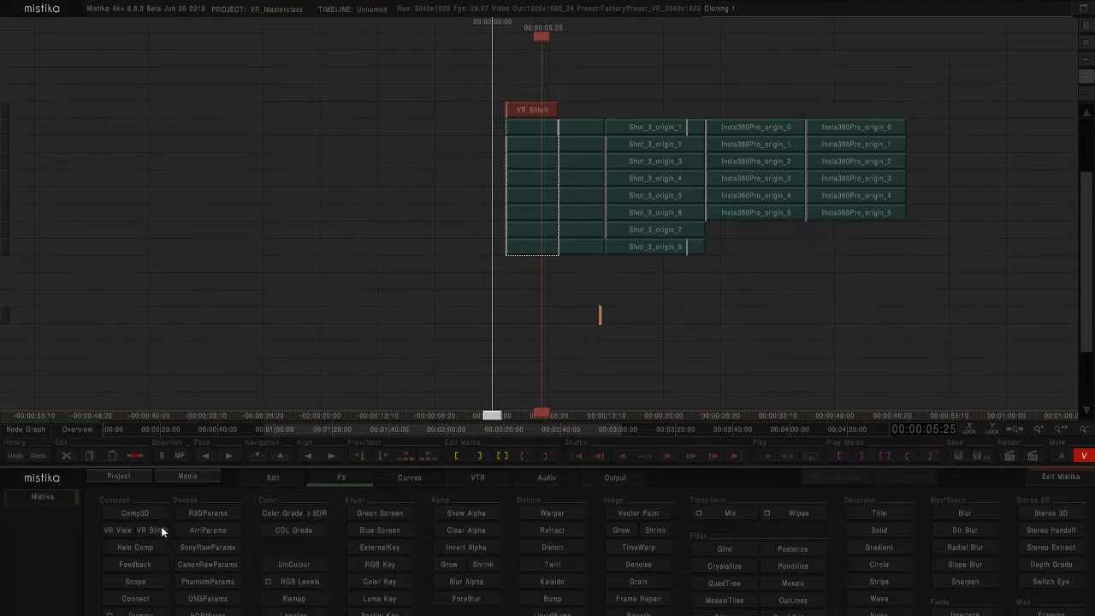
- Select the VR Stitch effect stack over the Shot_1 clips and open it in the effects editor
{"action": "scroll", "coordinate": [569, 345], "scroll_direction": "up", "scroll_amount": 4}
{"action": "left_click", "coordinate": [568, 344]}
{"action": "left_click", "coordinate": [533, 109]}
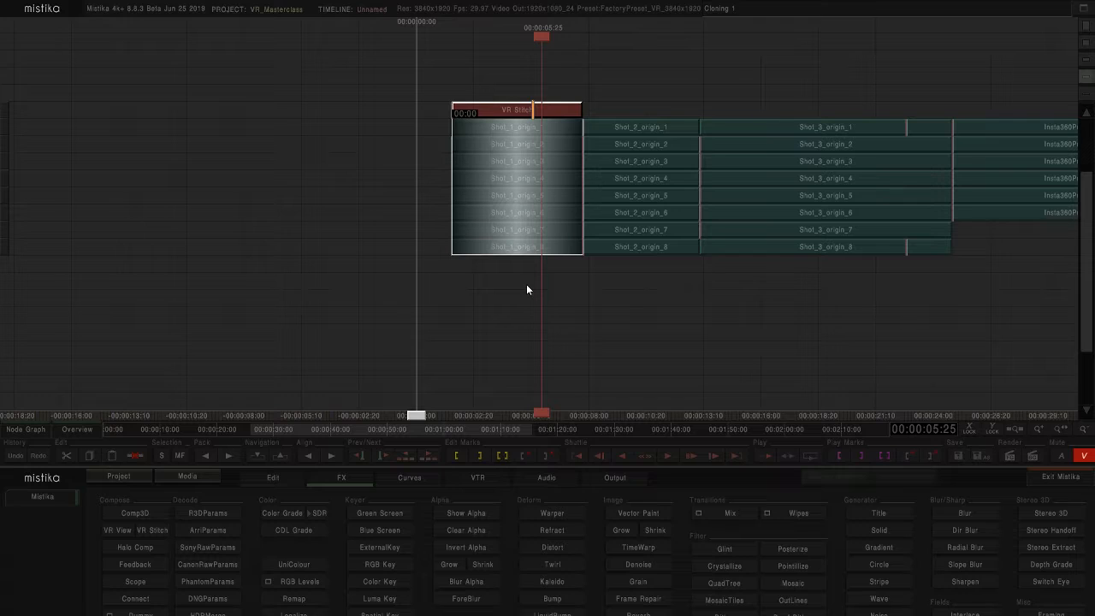
{"action": "double_click", "coordinate": [532, 122]}
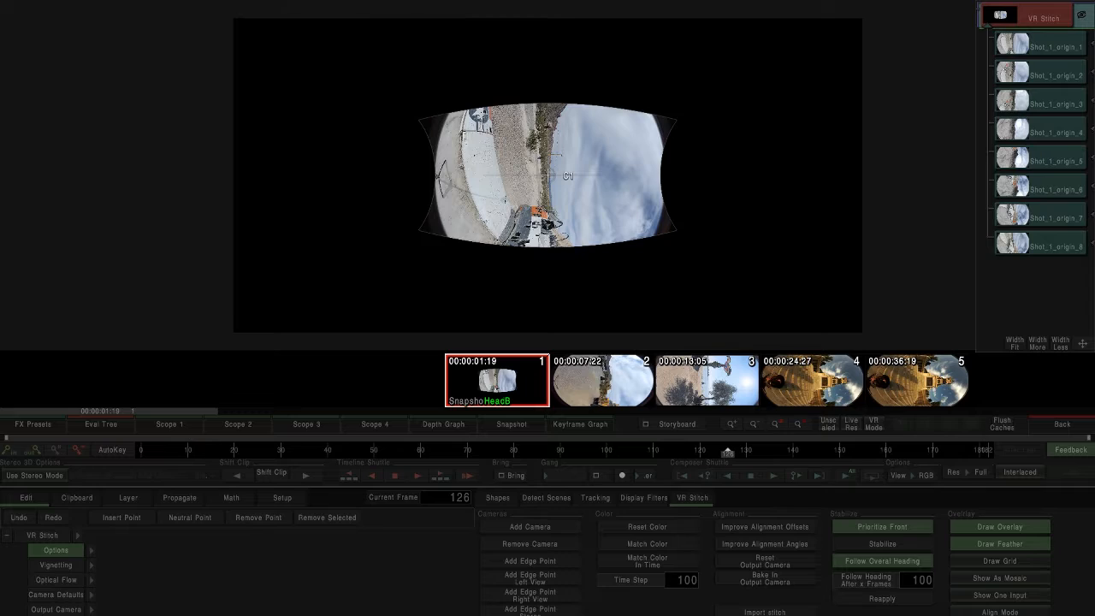
- Add cameras to the VR Stitch after C1 until all eight Shot_1 inputs have one, ending with C8
{"action": "left_click", "coordinate": [548, 175]}
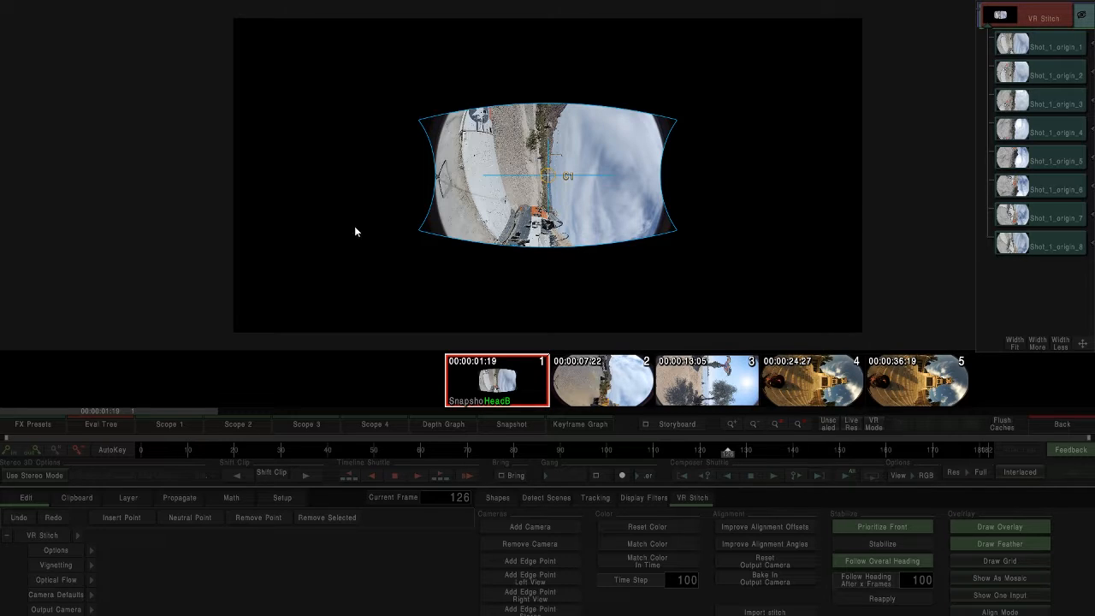
{"action": "left_click", "coordinate": [530, 531]}
{"action": "left_click", "coordinate": [530, 531]}
{"action": "left_click", "coordinate": [530, 530]}
{"action": "left_click", "coordinate": [531, 531]}
{"action": "left_click", "coordinate": [531, 530]}
{"action": "left_click", "coordinate": [530, 529]}
{"action": "scroll", "coordinate": [71, 584], "scroll_direction": "down", "scroll_amount": 2}
{"action": "left_click_drag", "start_coordinate": [71, 585], "coordinate": [71, 583]}
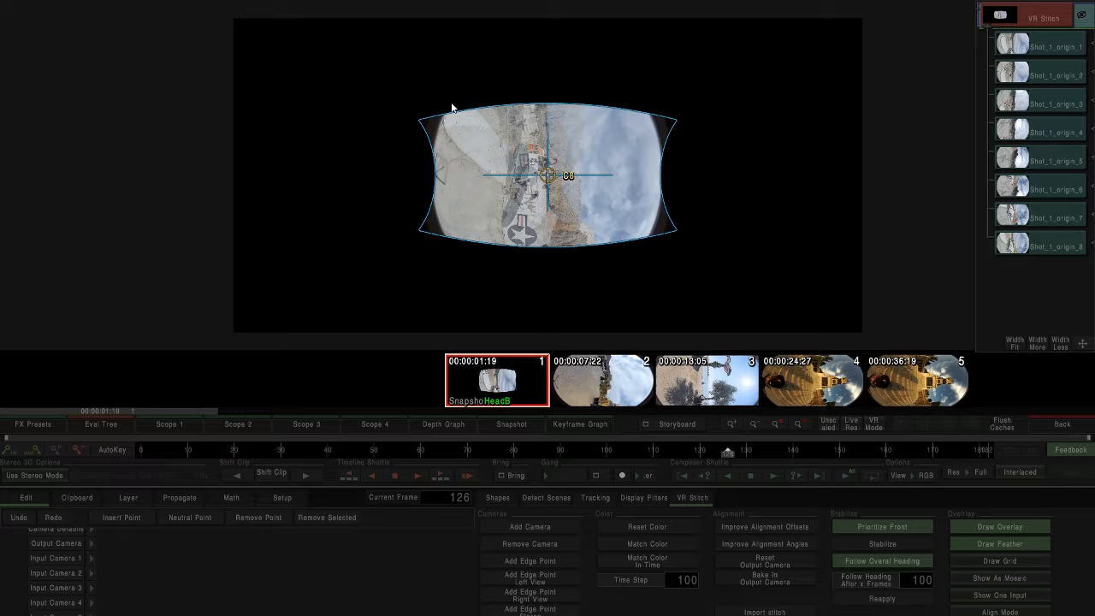
- Export the VR Stitch camera inputs as an image set to the project's EXPORT folder
{"action": "scroll", "coordinate": [598, 199], "scroll_direction": "up", "scroll_amount": 2}
{"action": "scroll", "coordinate": [598, 200], "scroll_direction": "down", "scroll_amount": 2}
{"action": "left_click_drag", "start_coordinate": [186, 95], "coordinate": [472, 279]}
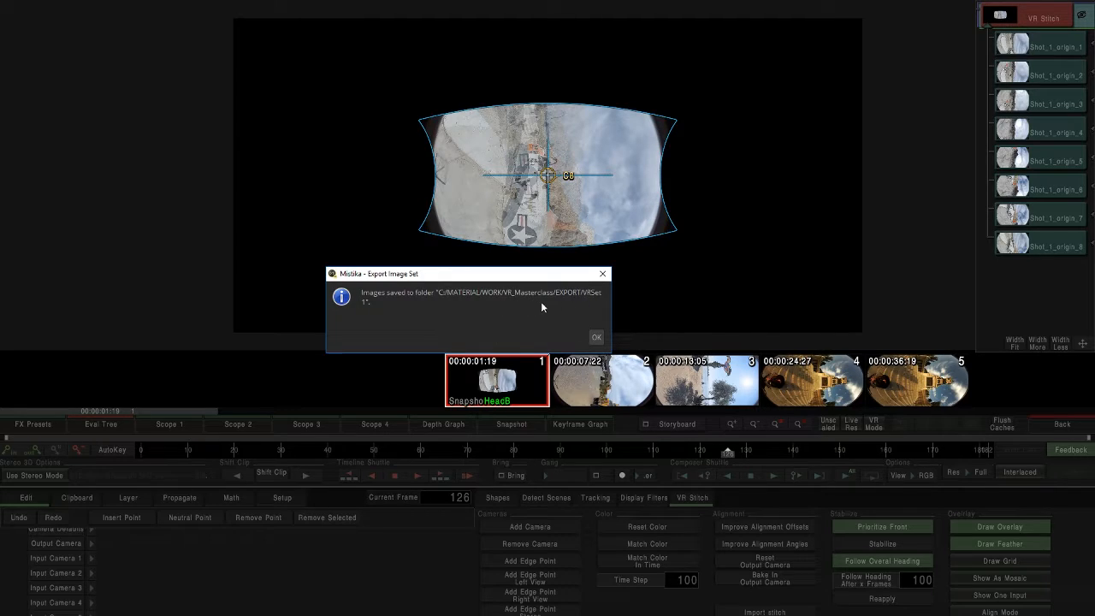
{"action": "left_click", "coordinate": [594, 337]}
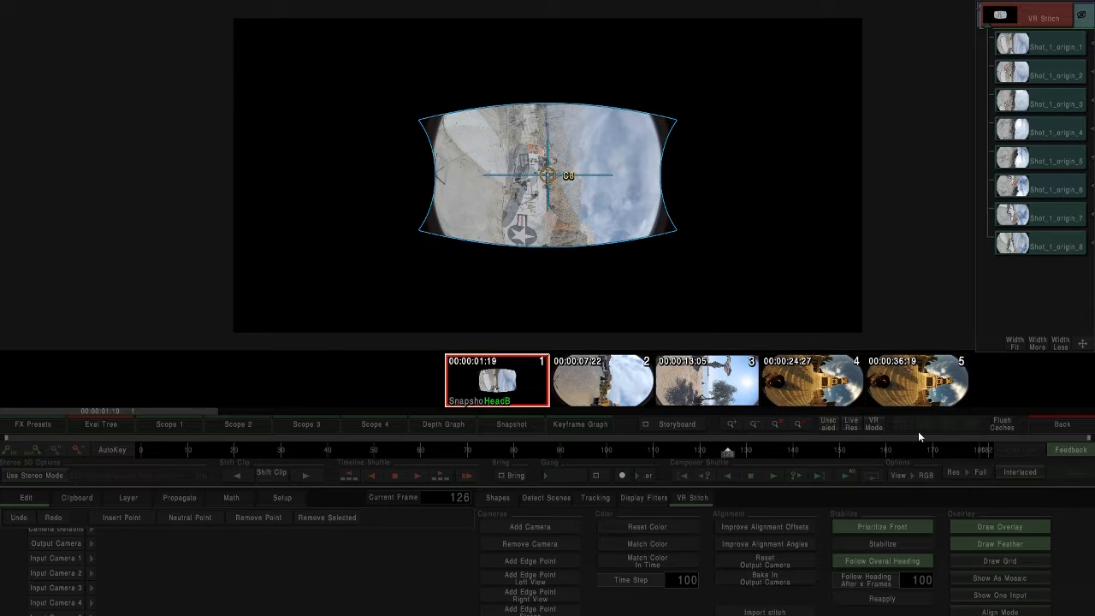
- Return to the timeline and browse the project's media to the VRSet 1 folder inside EXPORT
{"action": "left_click", "coordinate": [1043, 420]}
{"action": "left_click", "coordinate": [188, 476]}
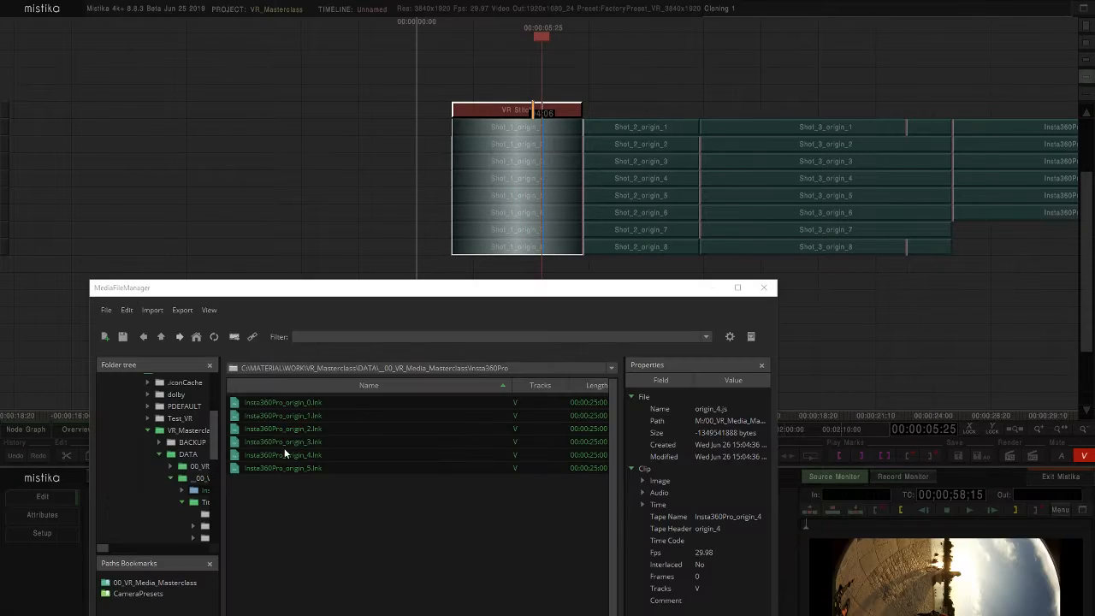
{"action": "left_click_drag", "start_coordinate": [399, 286], "coordinate": [450, 201]}
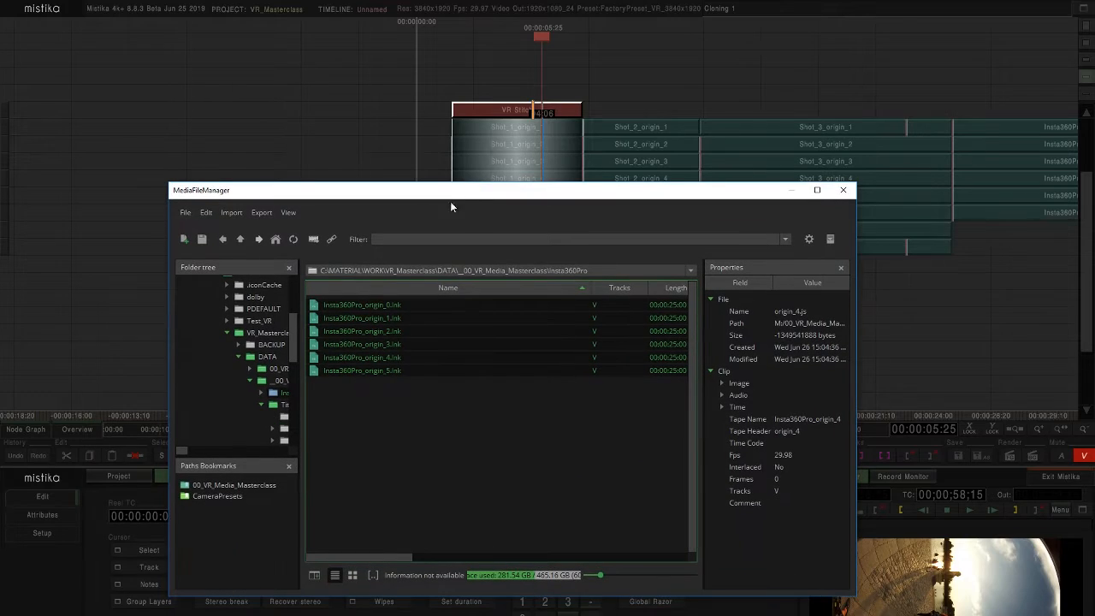
{"action": "left_click", "coordinate": [276, 240]}
{"action": "left_click", "coordinate": [244, 244]}
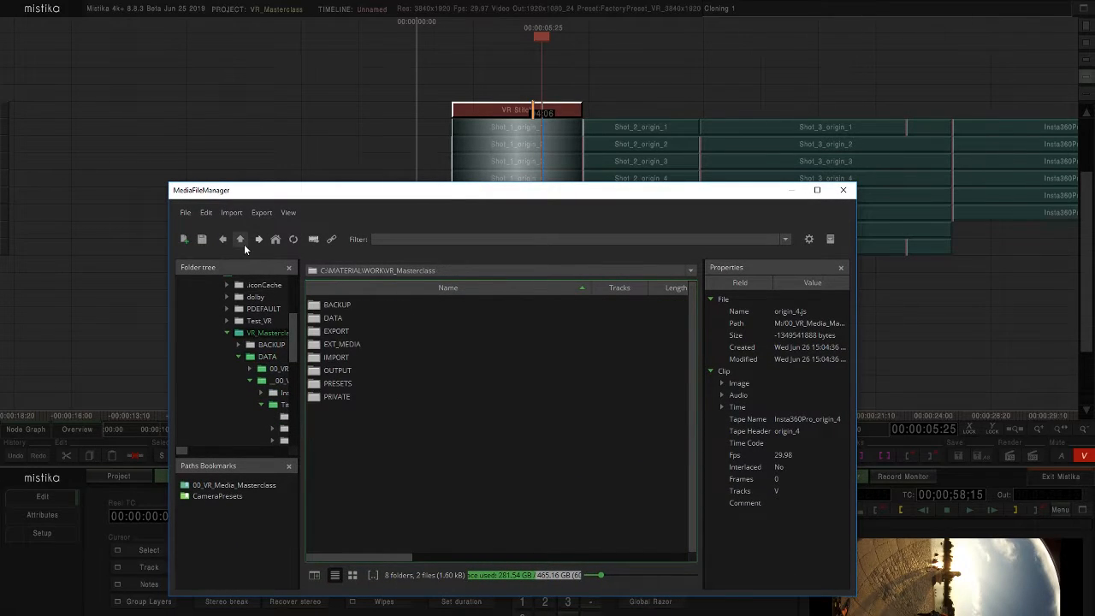
{"action": "double_click", "coordinate": [342, 332]}
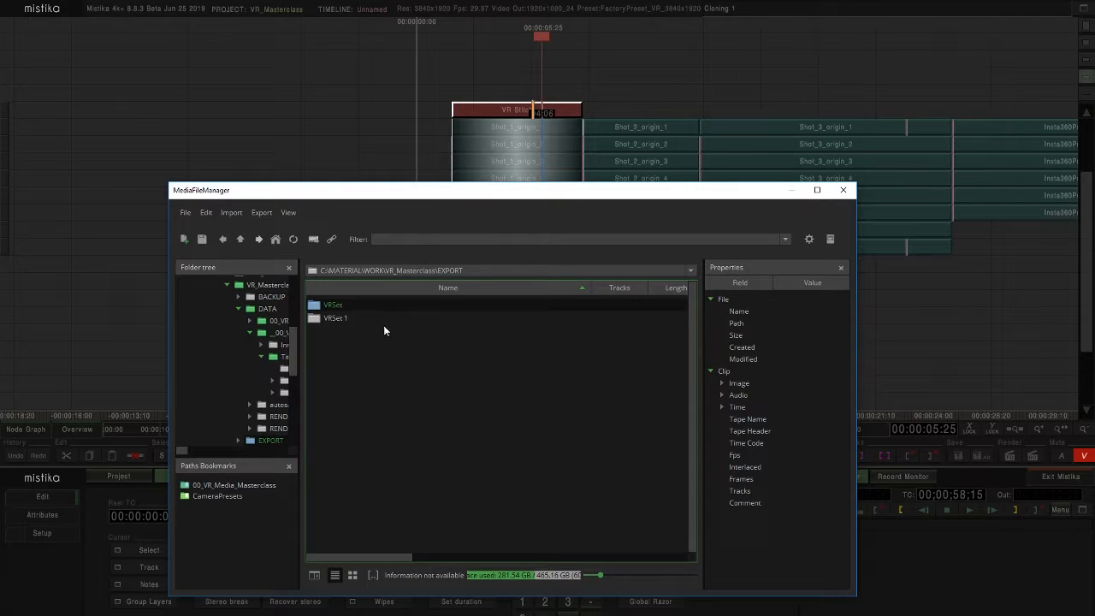
{"action": "left_click", "coordinate": [346, 318]}
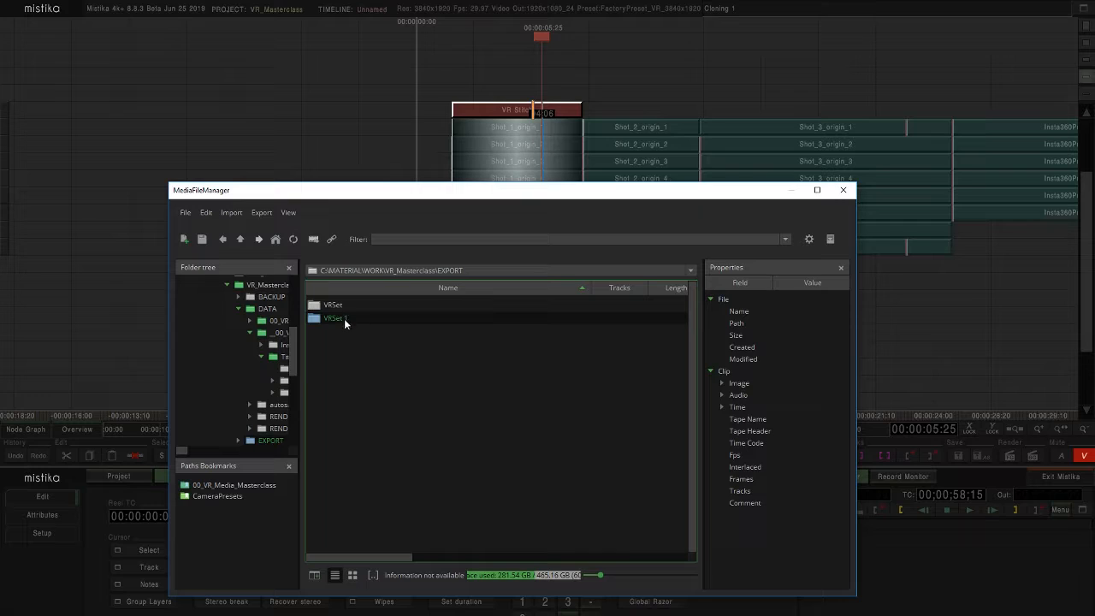
{"action": "double_click", "coordinate": [344, 319]}
- Preview the exported camera images from Image0000.jpg to Image0007.jpg and close the media browser
{"action": "left_click", "coordinate": [359, 308]}
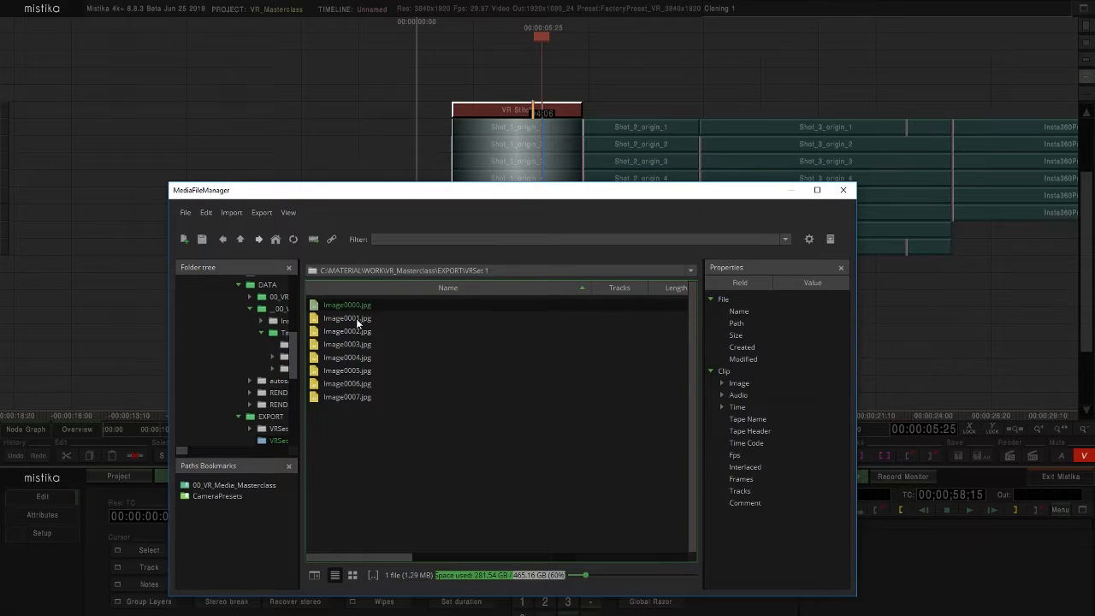
{"action": "left_click", "coordinate": [357, 320]}
{"action": "left_click", "coordinate": [358, 332]}
{"action": "left_click", "coordinate": [356, 349]}
{"action": "left_click", "coordinate": [356, 368]}
{"action": "left_click", "coordinate": [357, 384]}
{"action": "left_click", "coordinate": [356, 400]}
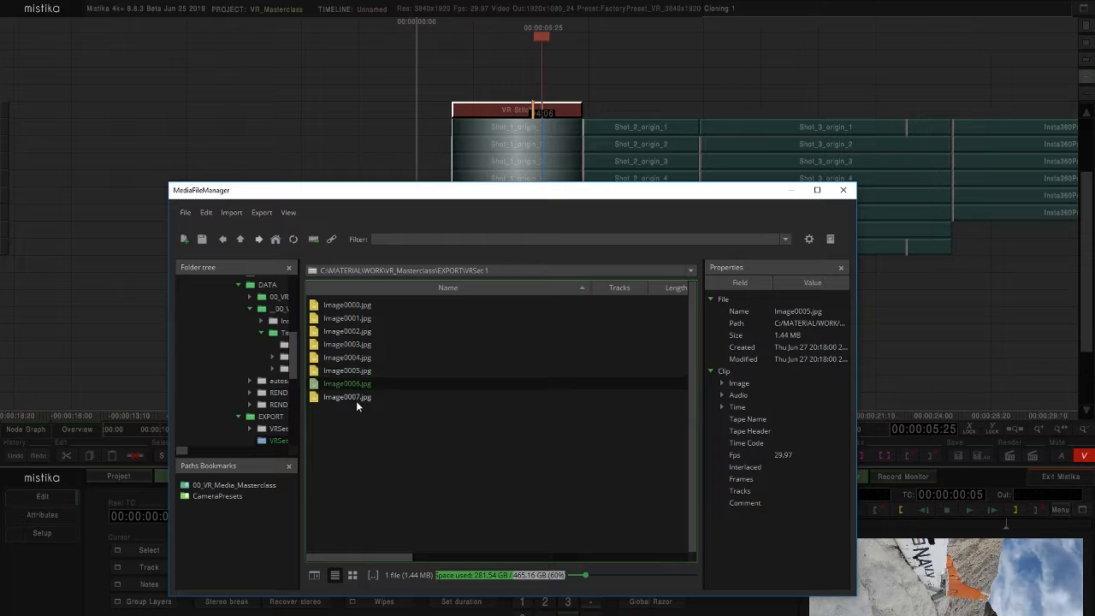
{"action": "left_click", "coordinate": [402, 429]}
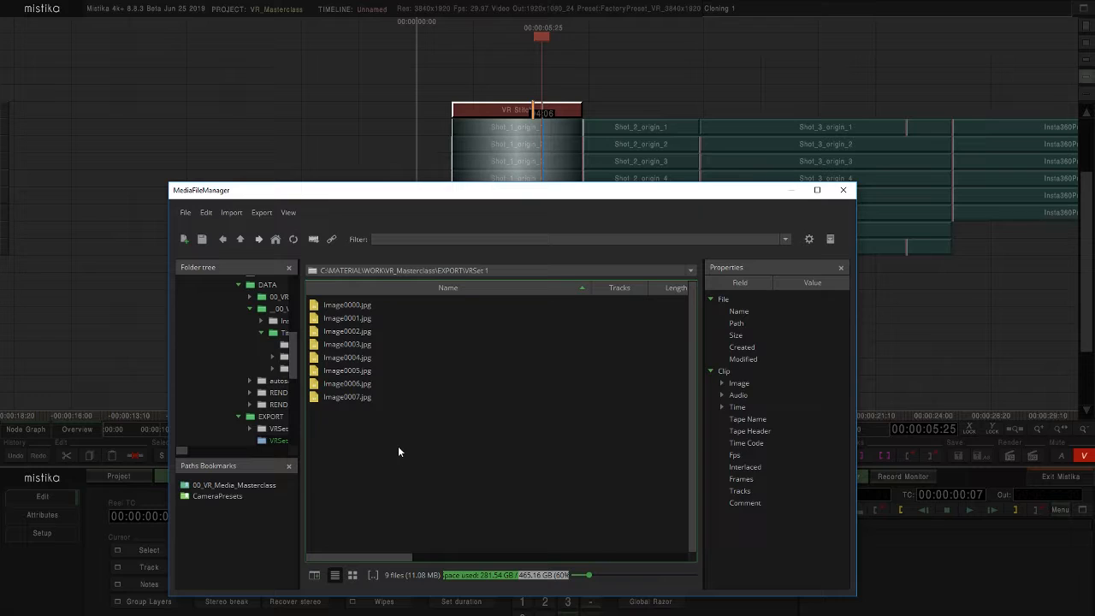
{"action": "left_click", "coordinate": [843, 190]}
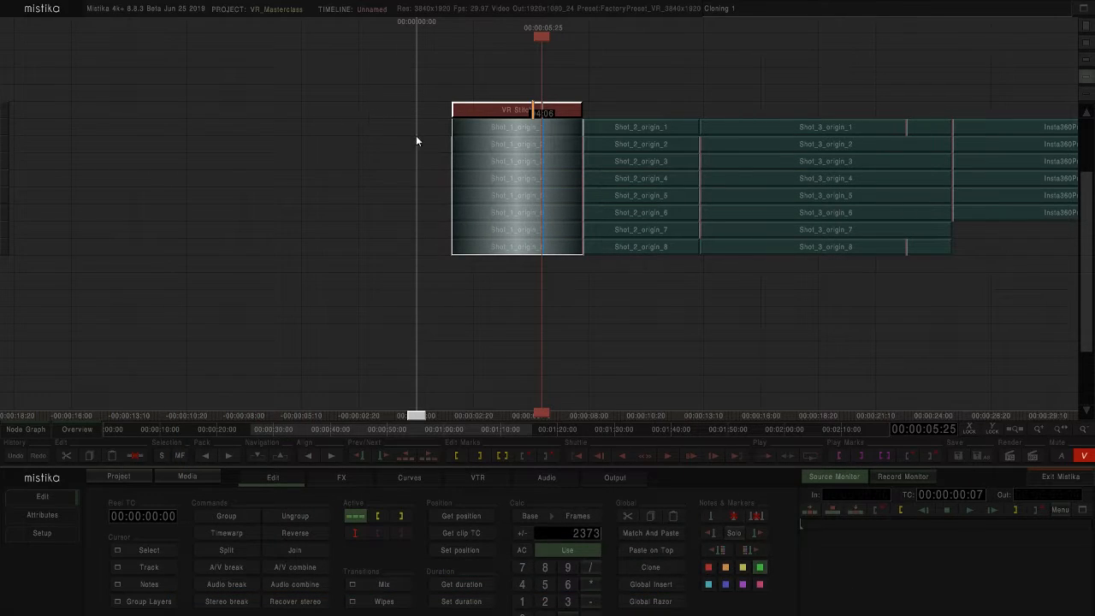
- Reopen the Shot_1 VR Stitch effect and import the stitch calibration file pro.prj from the Titan Shot_1 folder
{"action": "double_click", "coordinate": [505, 110]}
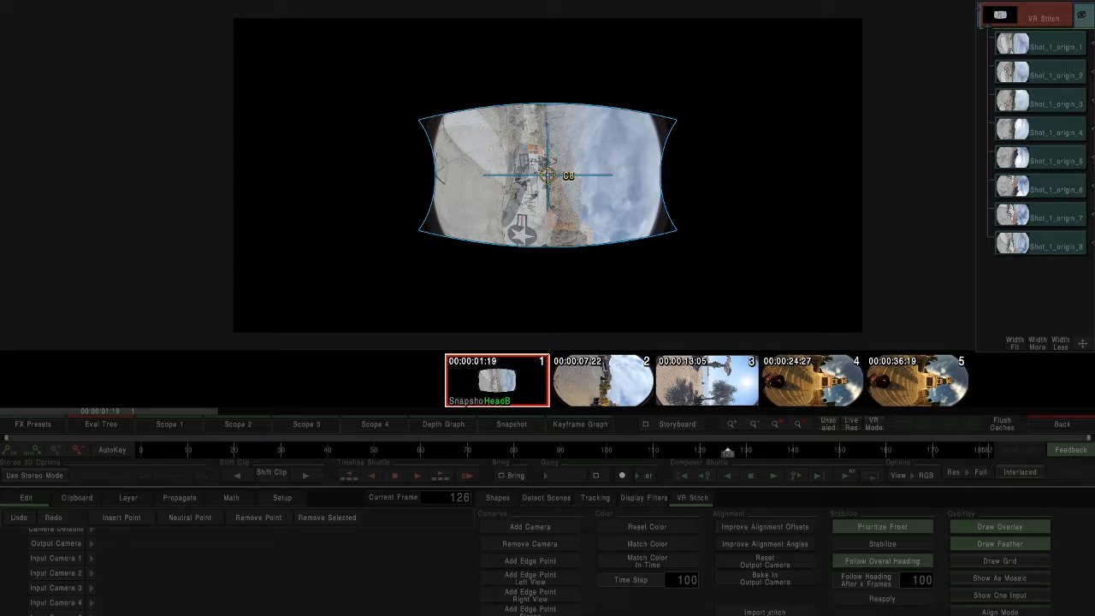
{"action": "left_click", "coordinate": [774, 611]}
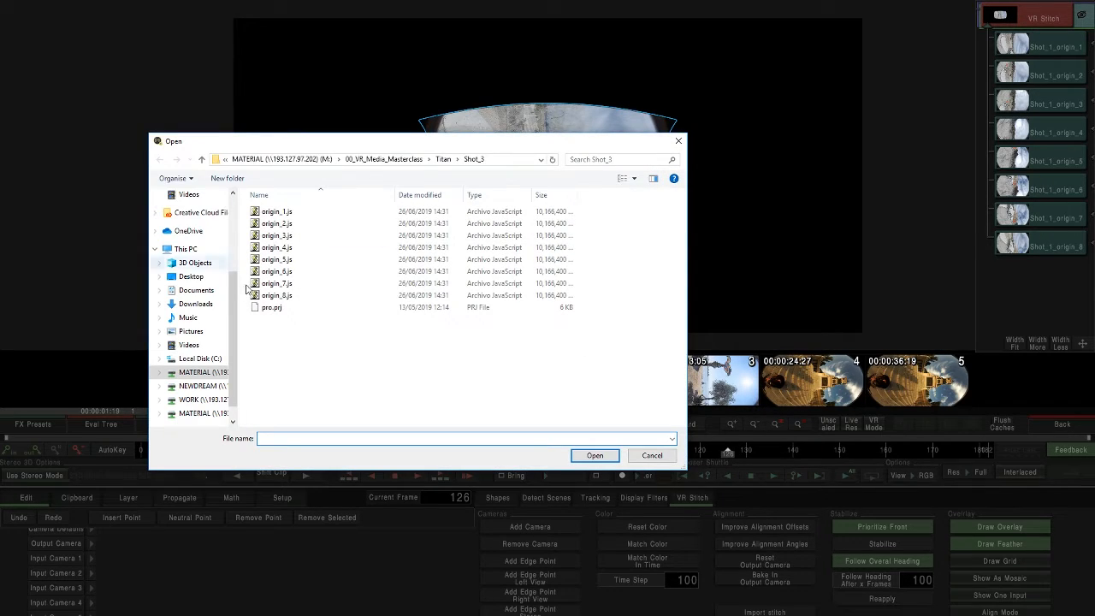
{"action": "left_click", "coordinate": [443, 159]}
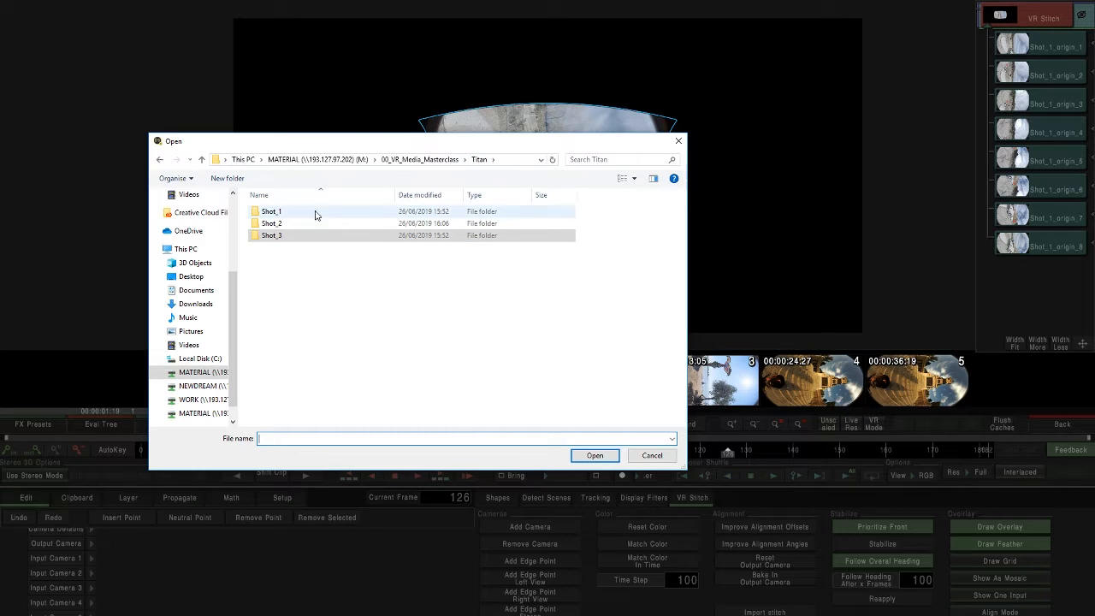
{"action": "left_click", "coordinate": [272, 213]}
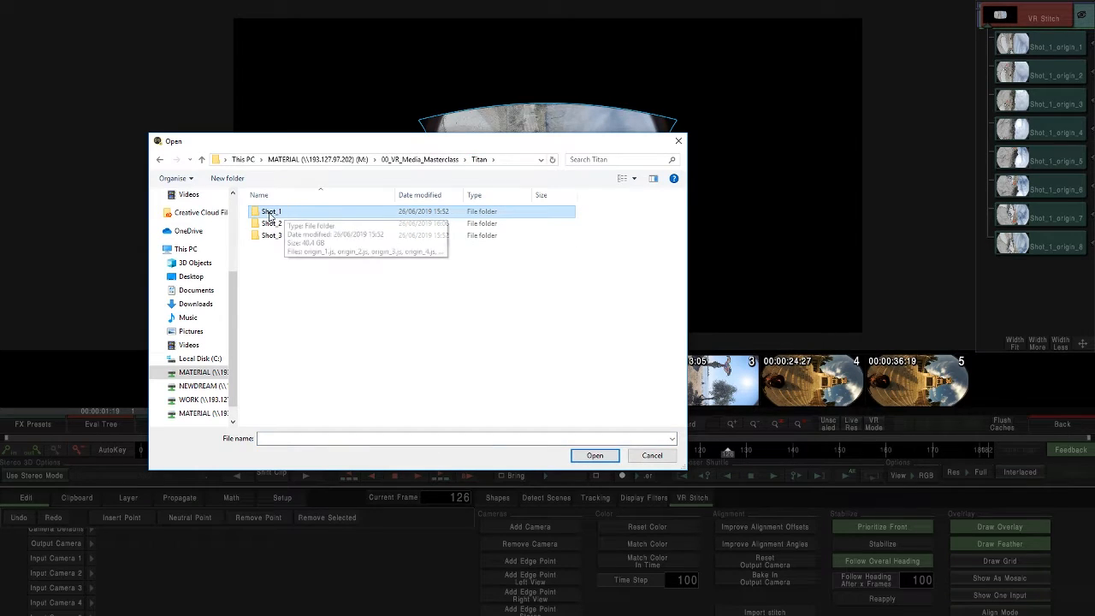
{"action": "double_click", "coordinate": [278, 212]}
{"action": "left_click", "coordinate": [298, 309]}
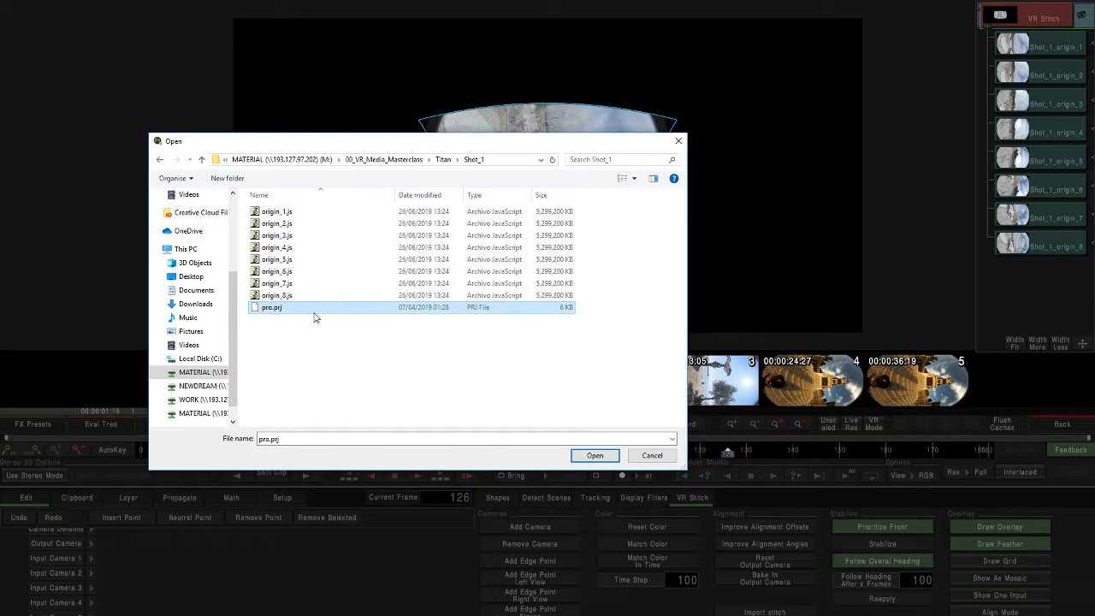
{"action": "left_click", "coordinate": [594, 456]}
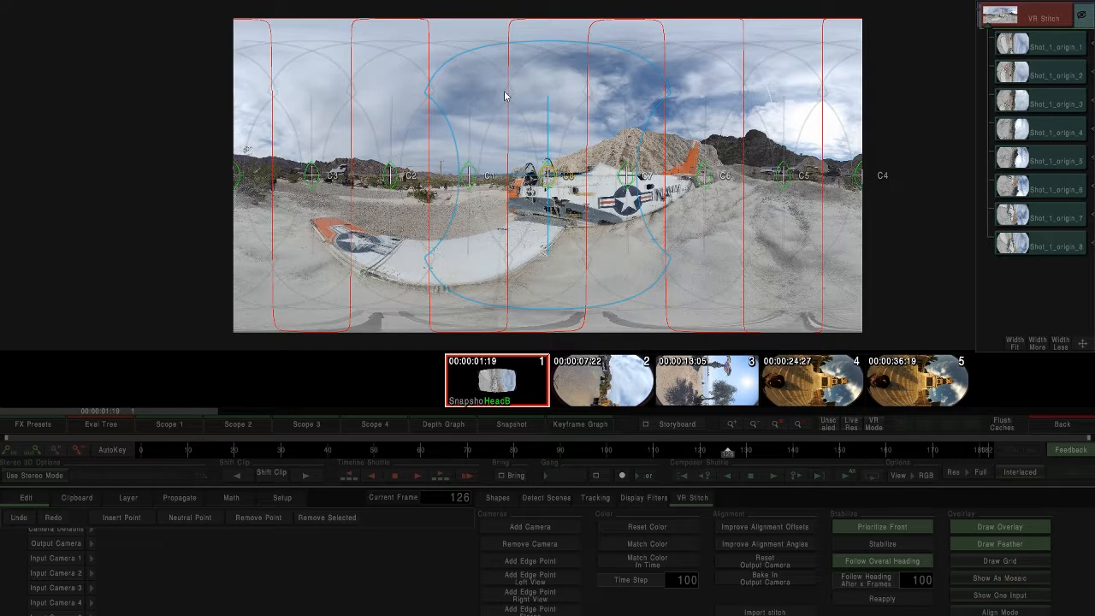
- Set the Stitch Feather in the VR Stitch options to 5
{"action": "scroll", "coordinate": [507, 141], "scroll_direction": "up", "scroll_amount": 3}
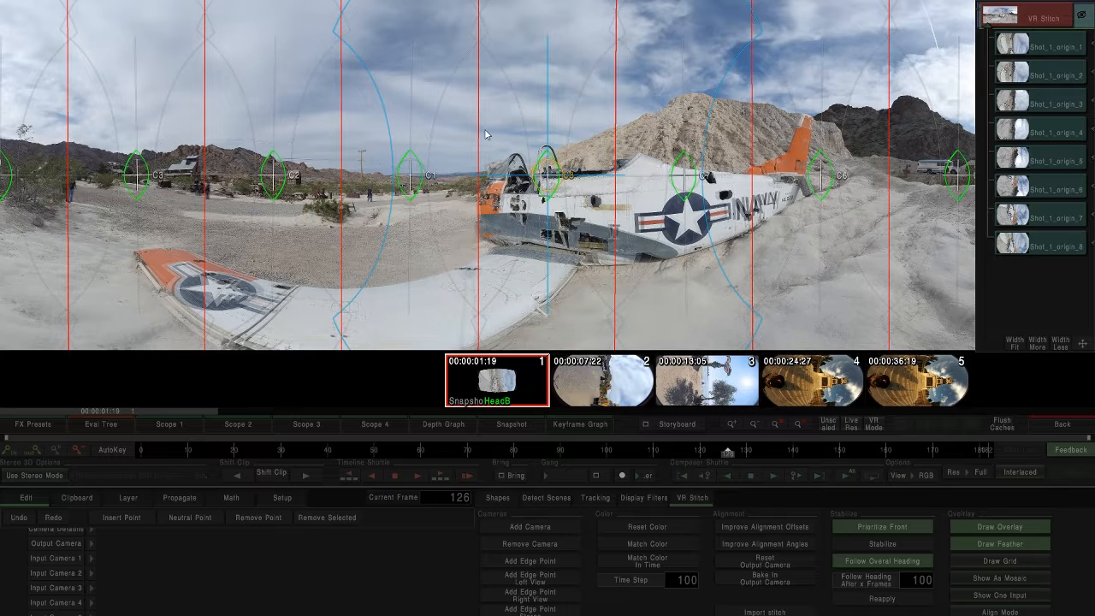
{"action": "scroll", "coordinate": [486, 135], "scroll_direction": "down", "scroll_amount": 4}
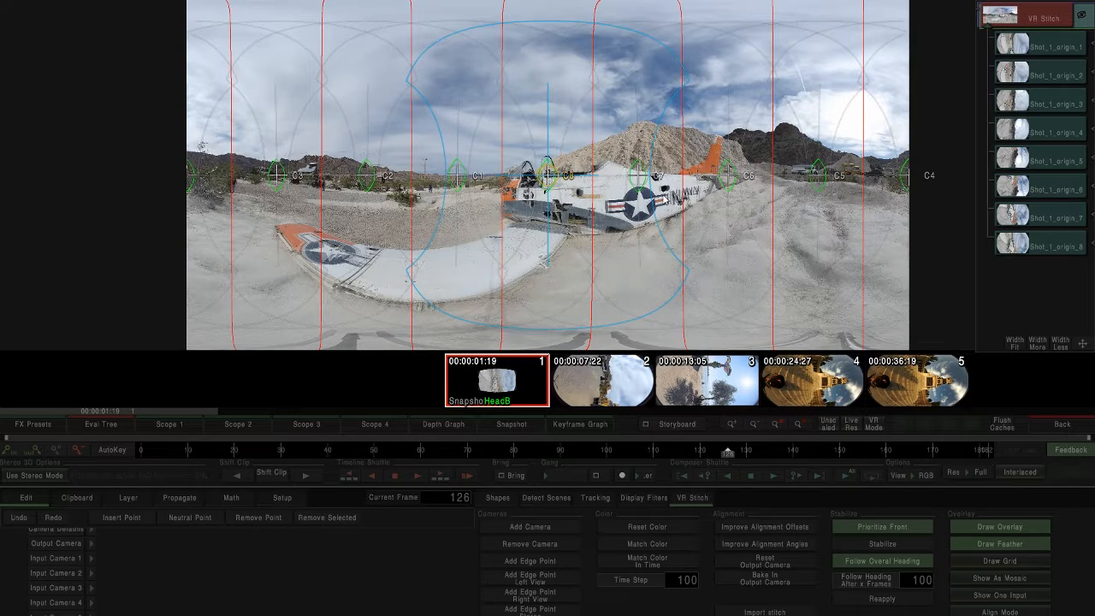
{"action": "scroll", "coordinate": [81, 610], "scroll_direction": "up", "scroll_amount": 3}
{"action": "scroll", "coordinate": [81, 610], "scroll_direction": "up", "scroll_amount": 1}
{"action": "left_click", "coordinate": [89, 552]}
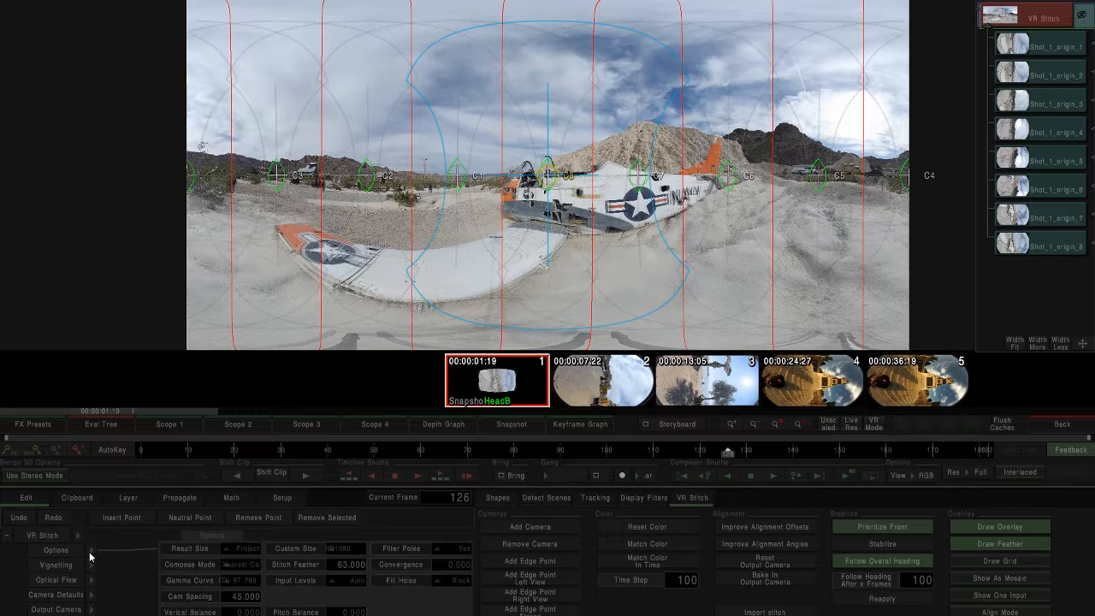
{"action": "left_click", "coordinate": [342, 569]}
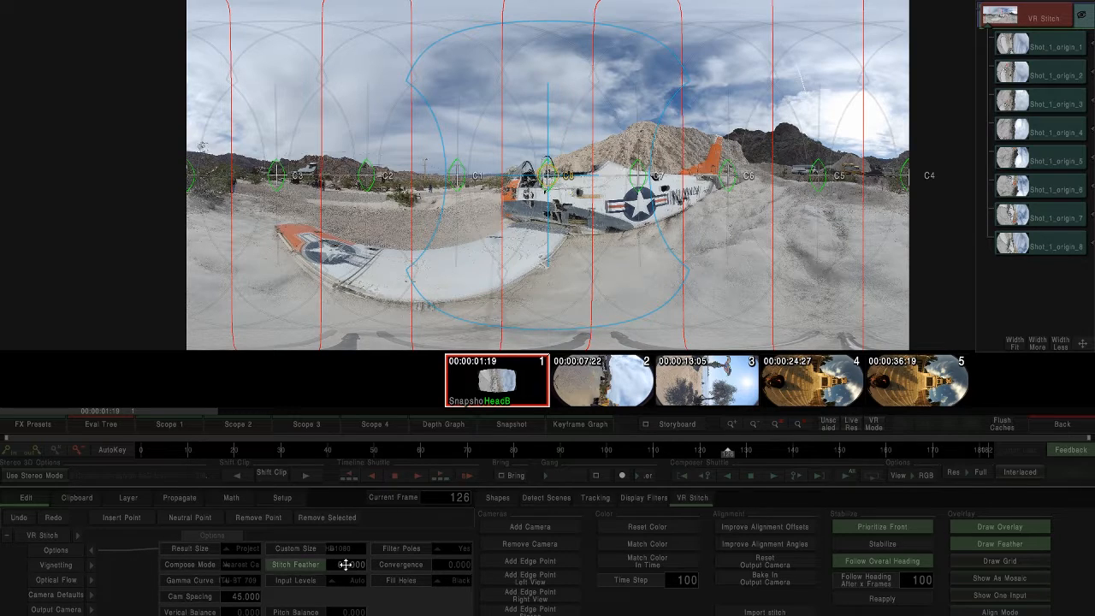
{"action": "key", "text": "BackSpace"}
{"action": "key", "text": "BackSpace"}
{"action": "type", "text": "5"}
{"action": "key", "text": "Return"}
{"action": "scroll", "coordinate": [495, 64], "scroll_direction": "up", "scroll_amount": 2}
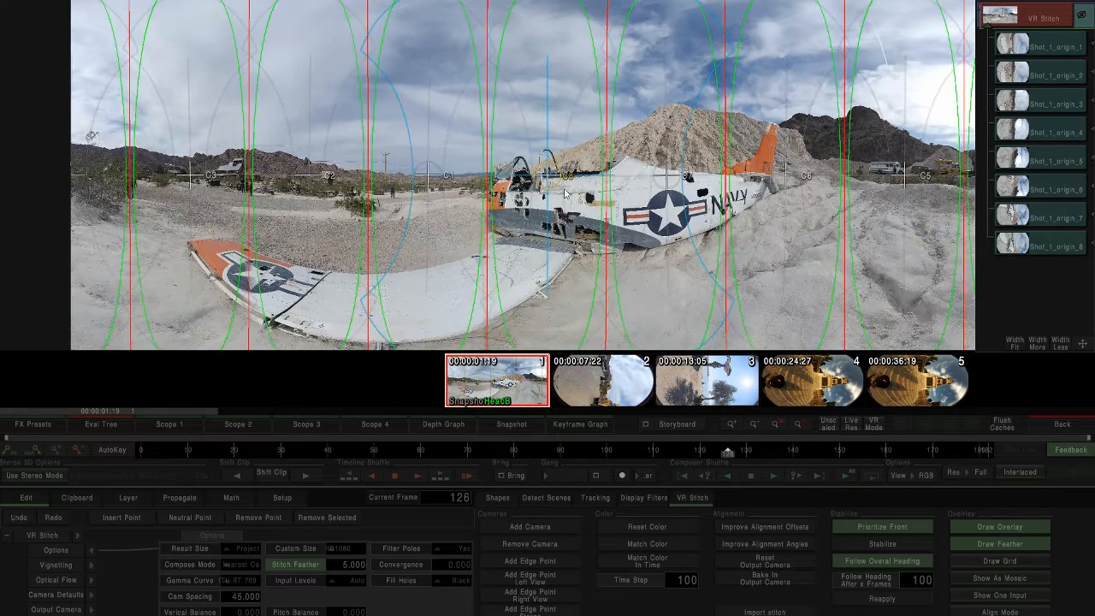
- Hide the overlay and feather guides and improve the alignment angles of the stitched Shot_1
{"action": "left_click", "coordinate": [995, 545]}
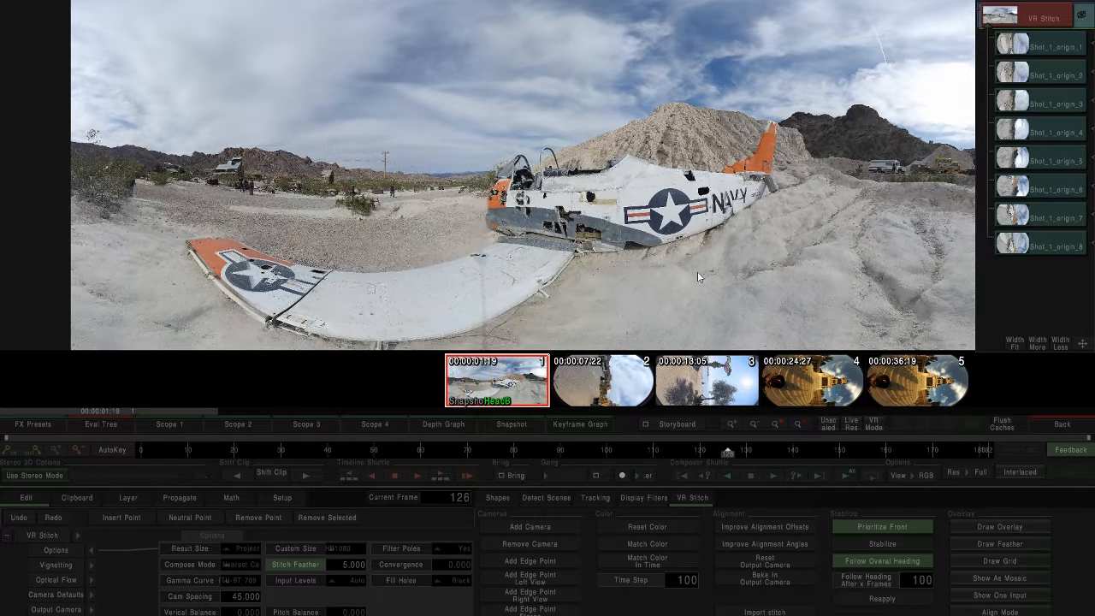
{"action": "left_click", "coordinate": [771, 550]}
- Examine the complete set of VR Stitch parameters together, including Options, Vignetting and Optical Flow
{"action": "left_click", "coordinate": [94, 552]}
{"action": "left_click", "coordinate": [78, 535]}
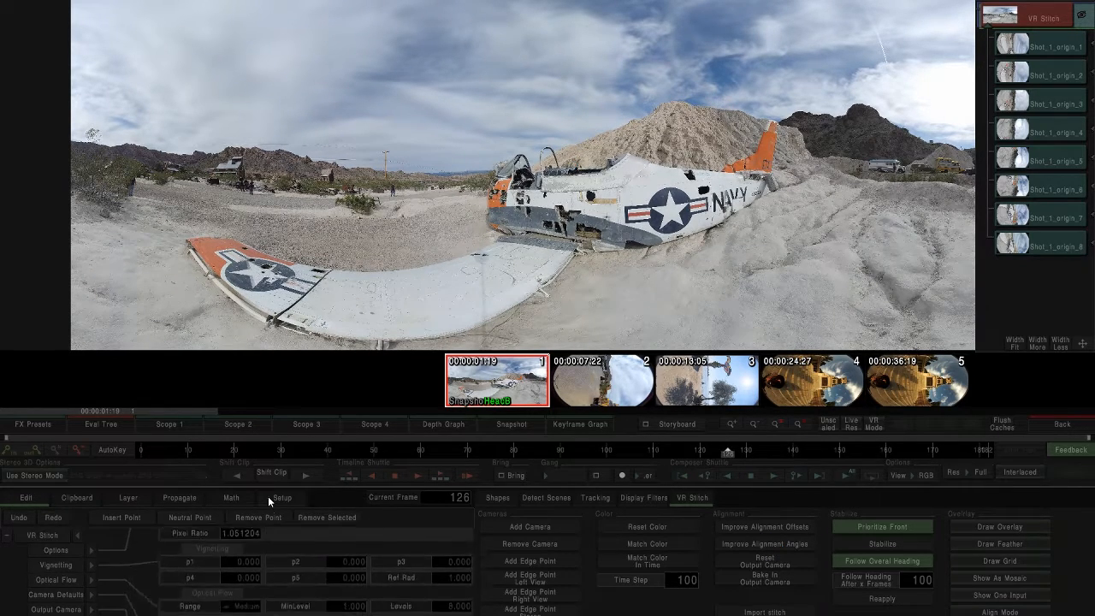
{"action": "mouse_move", "coordinate": [246, 614]}
{"action": "left_mouse_down"}
{"action": "mouse_move", "coordinate": [247, 538]}
{"action": "mouse_move", "coordinate": [248, 615]}
{"action": "mouse_move", "coordinate": [233, 615]}
{"action": "left_mouse_up"}
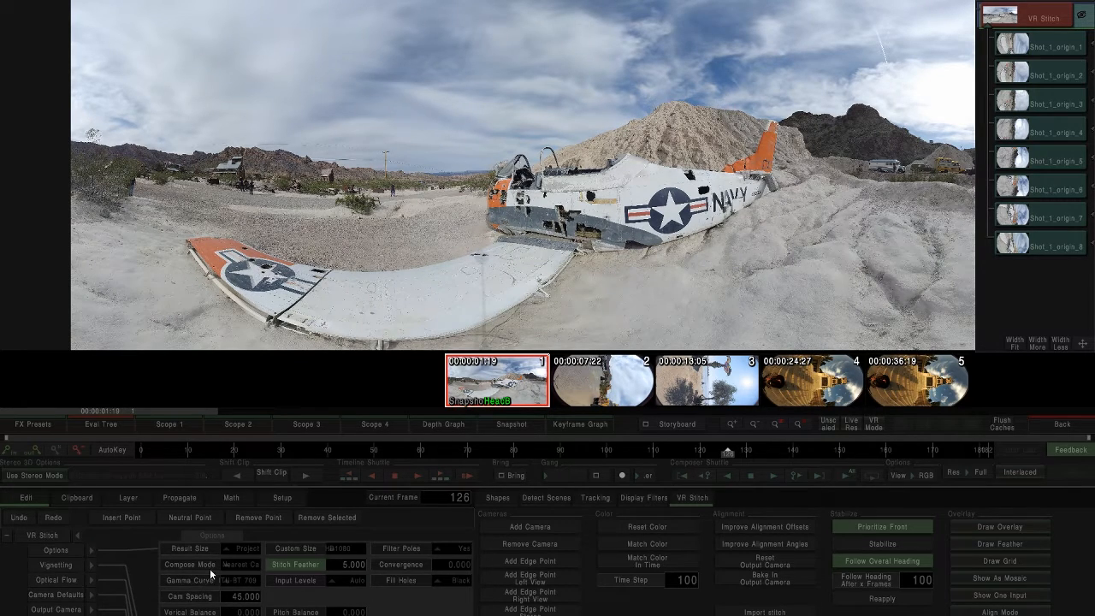
{"action": "left_click", "coordinate": [82, 536]}
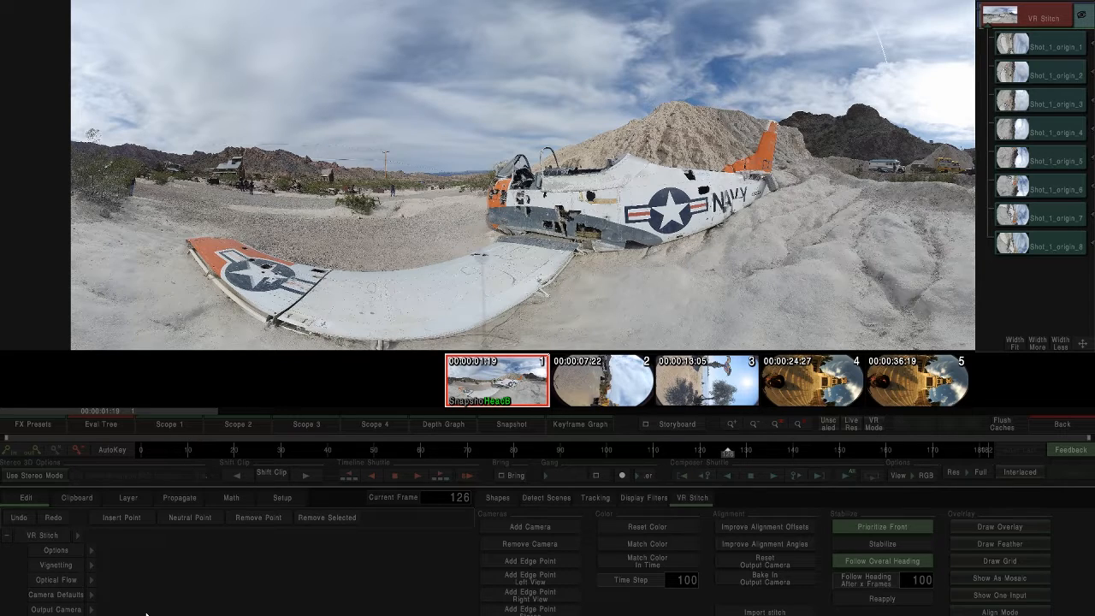
- Examine the parameter groups individually: Options, Vignetting, Optical Flow, Camera Defaults, Output Camera, Input Camera 1 and Edge Point 1
{"action": "left_click", "coordinate": [91, 551]}
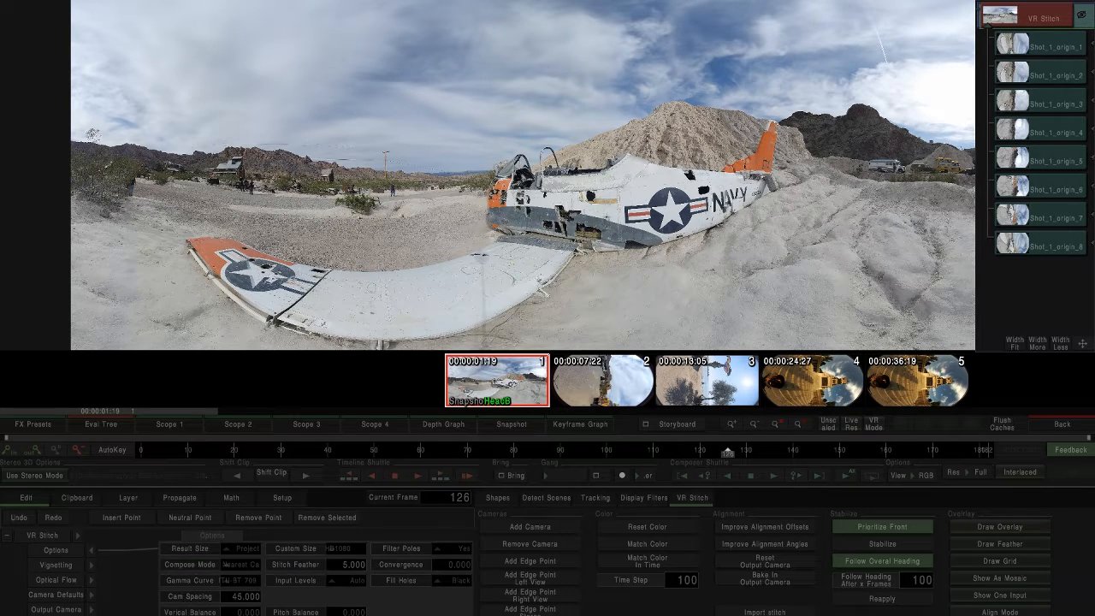
{"action": "left_click", "coordinate": [91, 550]}
{"action": "left_click", "coordinate": [94, 566]}
{"action": "left_click", "coordinate": [93, 566]}
{"action": "left_click", "coordinate": [92, 580]}
{"action": "left_click", "coordinate": [93, 581]}
{"action": "left_click", "coordinate": [92, 594]}
{"action": "left_click", "coordinate": [91, 593]}
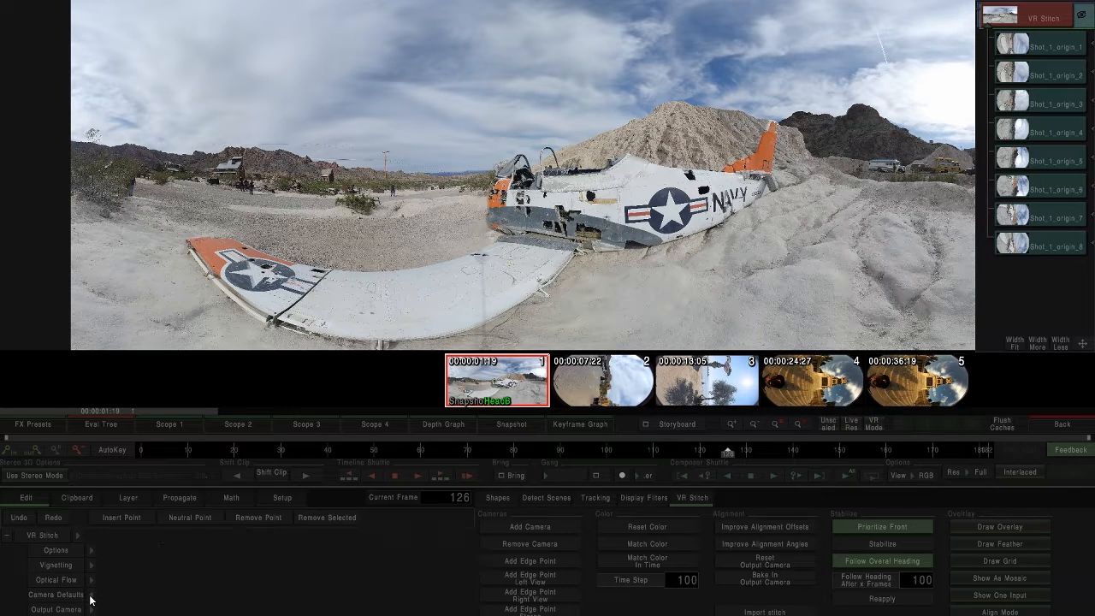
{"action": "left_click", "coordinate": [92, 610]}
{"action": "left_click", "coordinate": [92, 609]}
{"action": "left_click", "coordinate": [91, 615]}
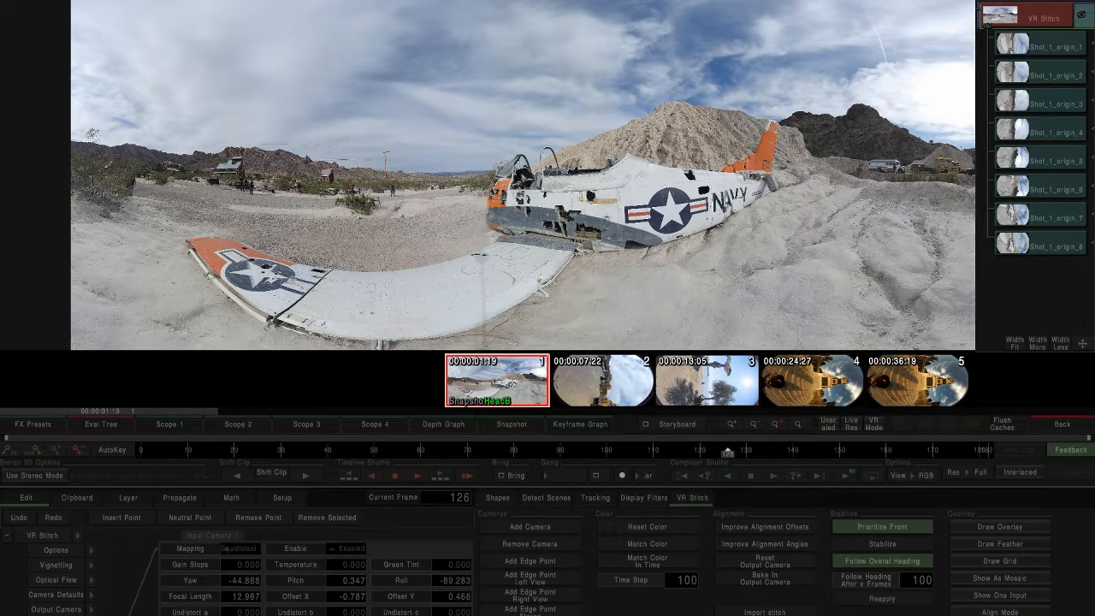
{"action": "scroll", "coordinate": [86, 584], "scroll_direction": "down", "scroll_amount": 3}
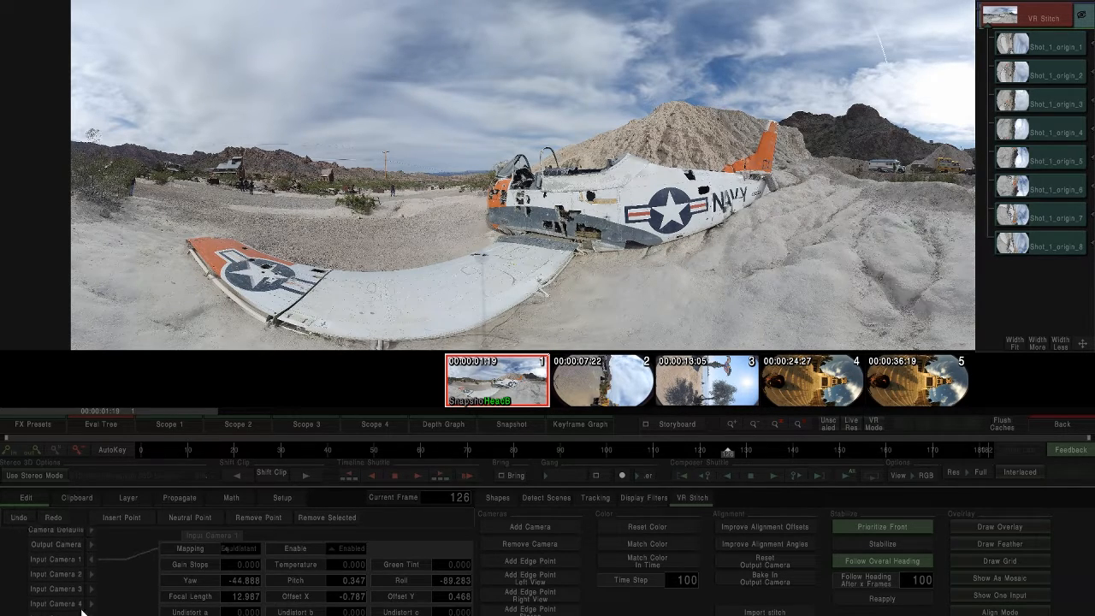
{"action": "left_click", "coordinate": [93, 557]}
{"action": "scroll", "coordinate": [460, 217], "scroll_direction": "down", "scroll_amount": 3}
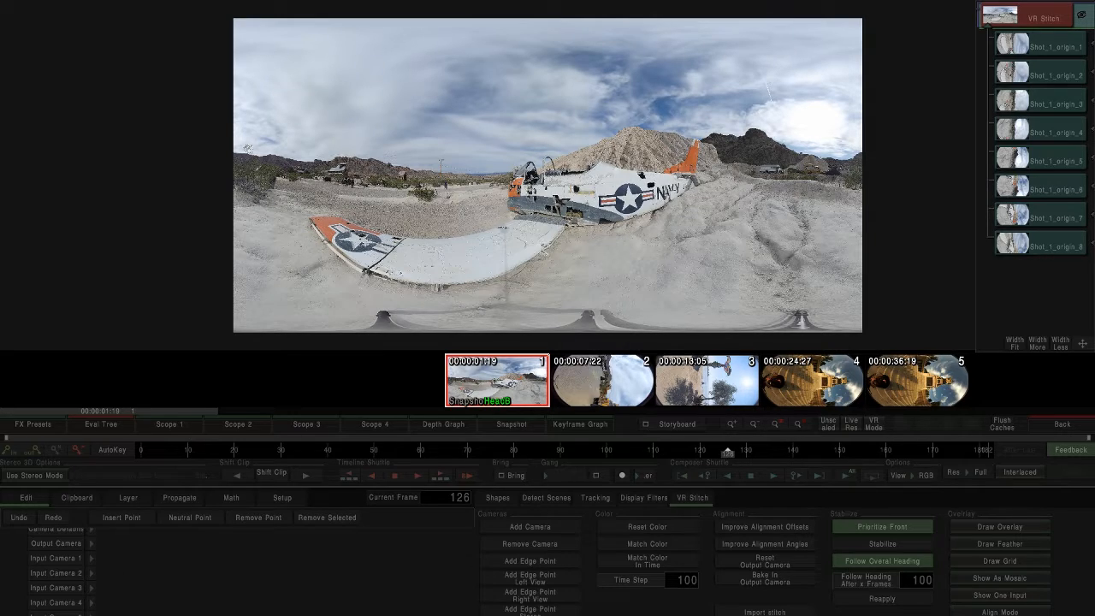
{"action": "left_click", "coordinate": [91, 615]}
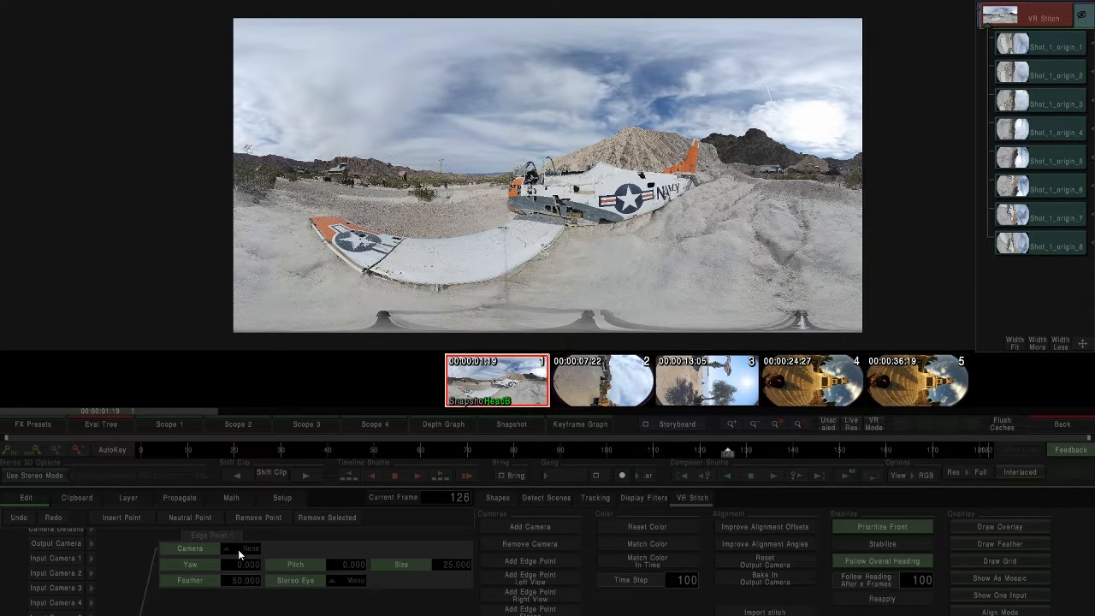
{"action": "left_click", "coordinate": [92, 614]}
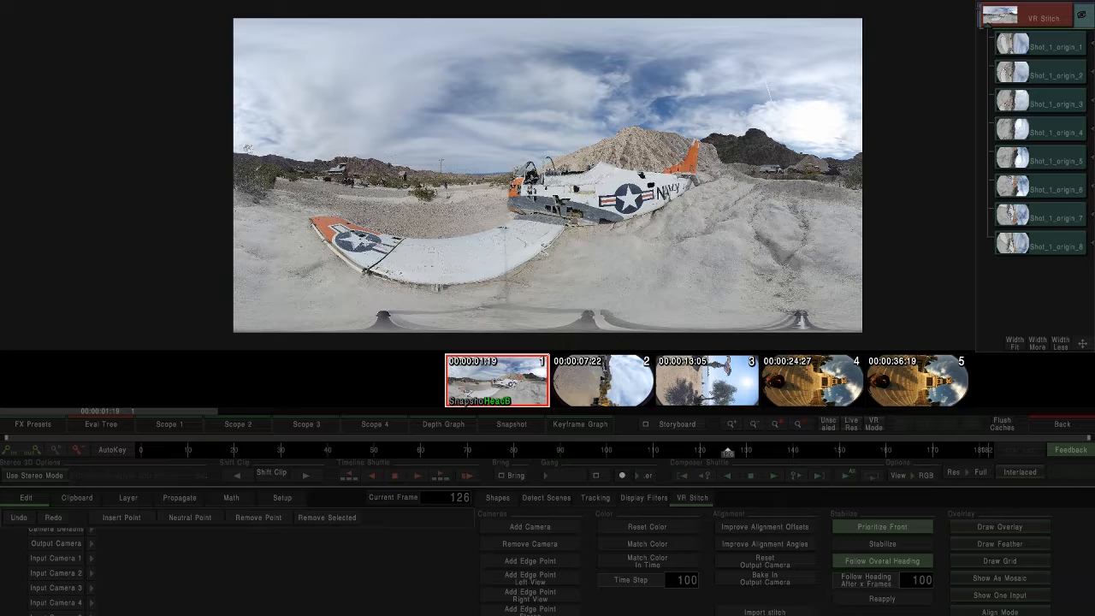
- Show the overlay and feather guides and add a Camera 8 edge point on the fuselage, at about yaw 19.5 and pitch -11.3
{"action": "left_click", "coordinate": [984, 527]}
{"action": "left_click", "coordinate": [984, 542]}
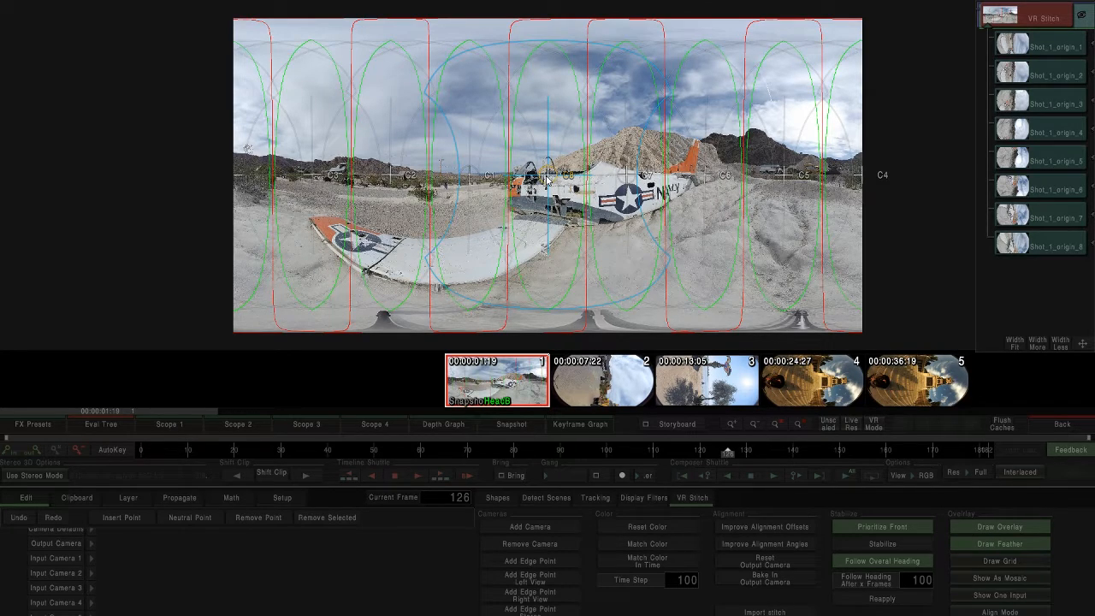
{"action": "left_click", "coordinate": [542, 559]}
{"action": "left_click_drag", "start_coordinate": [552, 199], "coordinate": [582, 195]}
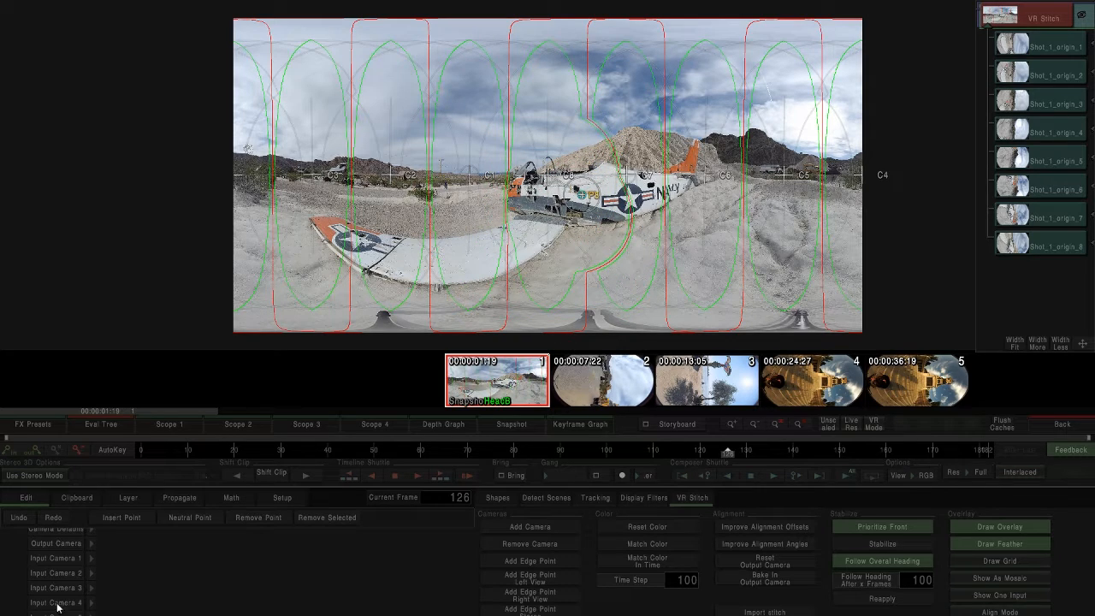
{"action": "left_click", "coordinate": [91, 614]}
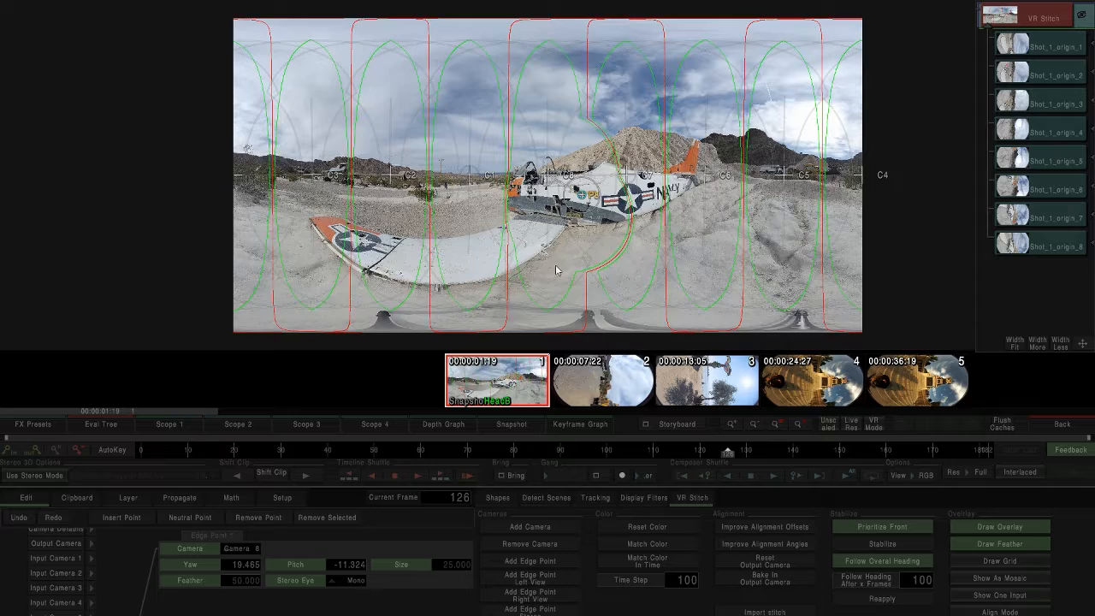
- Add a second Camera 8 edge point near the plane's nose, at about yaw -24.9 and pitch -17.9
{"action": "left_click", "coordinate": [613, 171]}
{"action": "left_click", "coordinate": [549, 174]}
{"action": "left_click", "coordinate": [539, 562]}
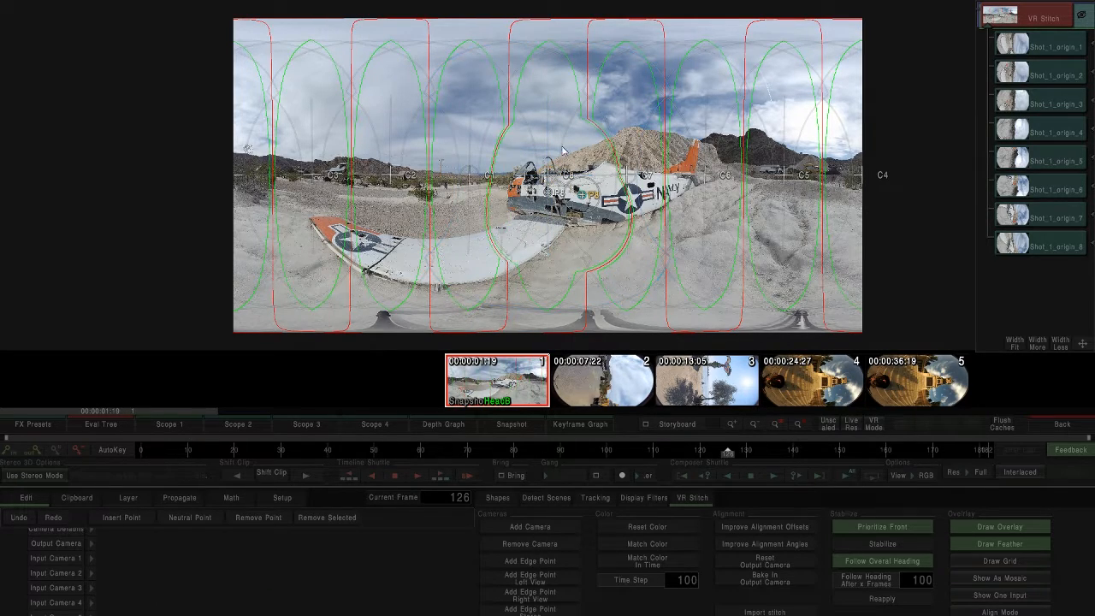
{"action": "left_click_drag", "start_coordinate": [547, 194], "coordinate": [510, 206]}
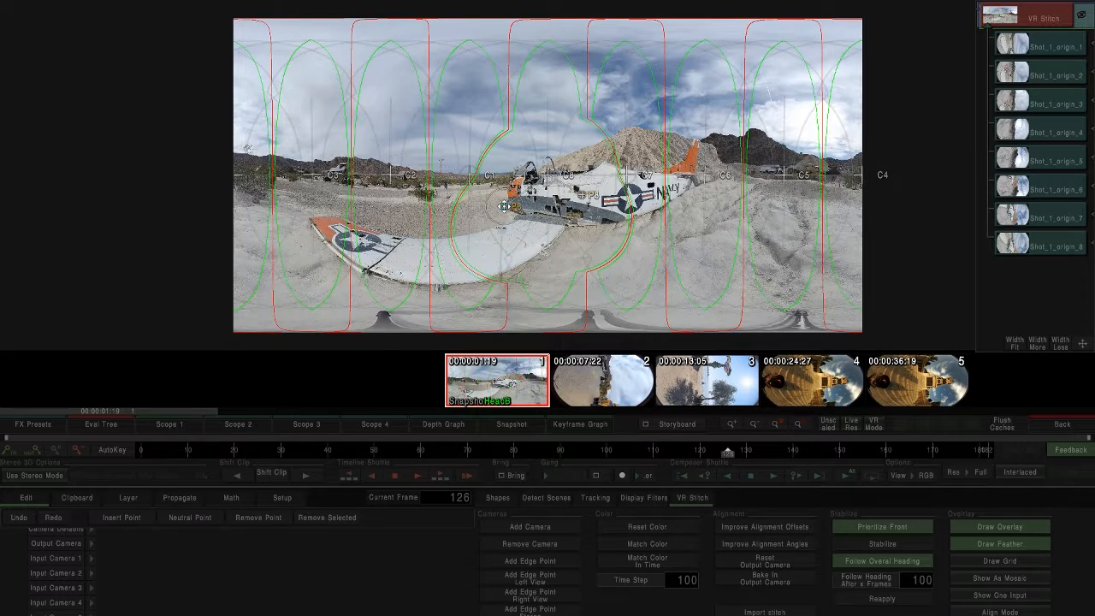
{"action": "scroll", "coordinate": [79, 577], "scroll_direction": "down", "scroll_amount": 1}
{"action": "left_click", "coordinate": [92, 614]}
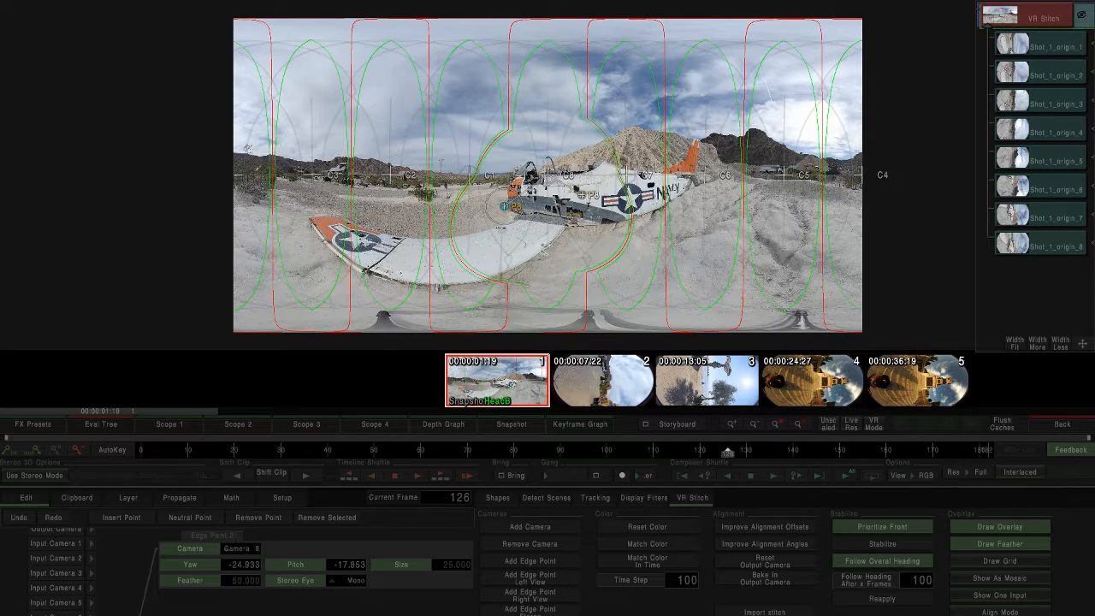
- Turn on AutoKey and keyframe Edge Point 2 slightly lower at frame 126, at about yaw -24.6 and pitch -24.4
{"action": "left_click", "coordinate": [77, 615]}
{"action": "left_click", "coordinate": [77, 615]}
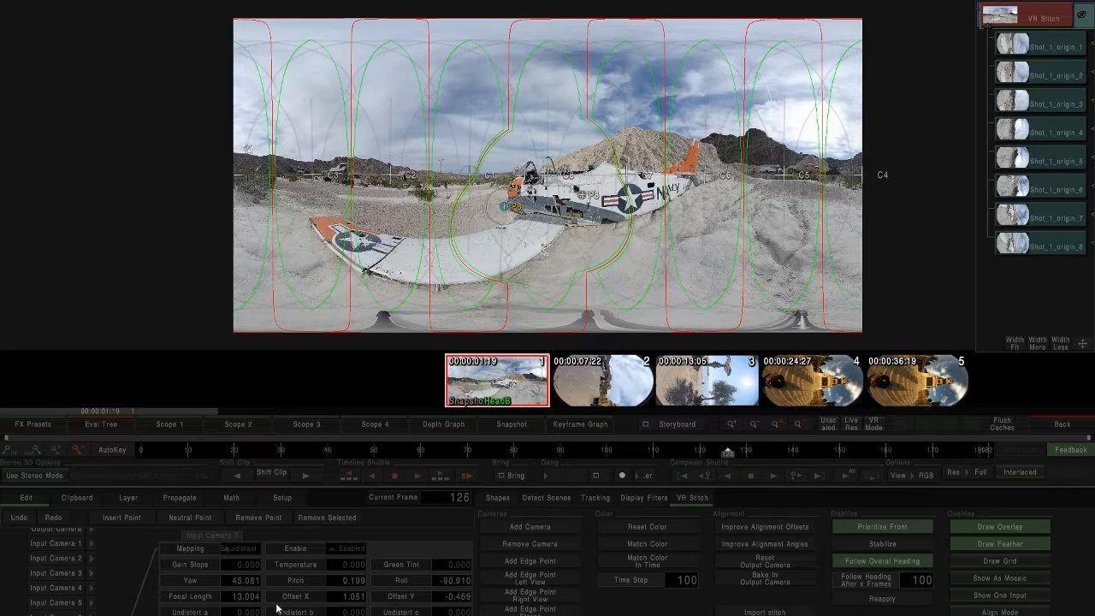
{"action": "scroll", "coordinate": [225, 549], "scroll_direction": "down", "scroll_amount": 5}
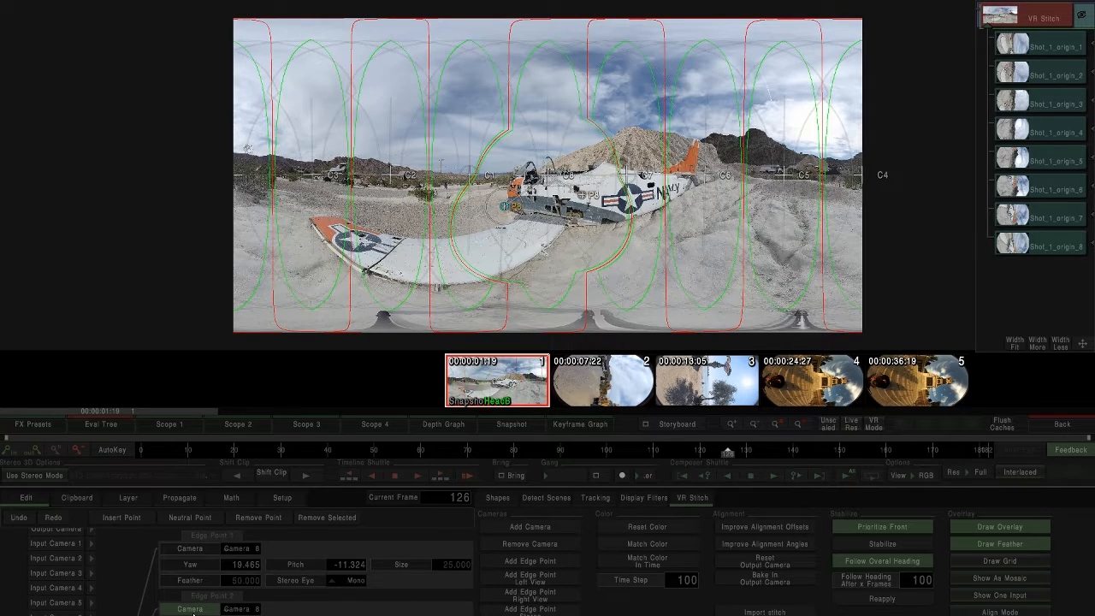
{"action": "scroll", "coordinate": [226, 564], "scroll_direction": "down", "scroll_amount": 2}
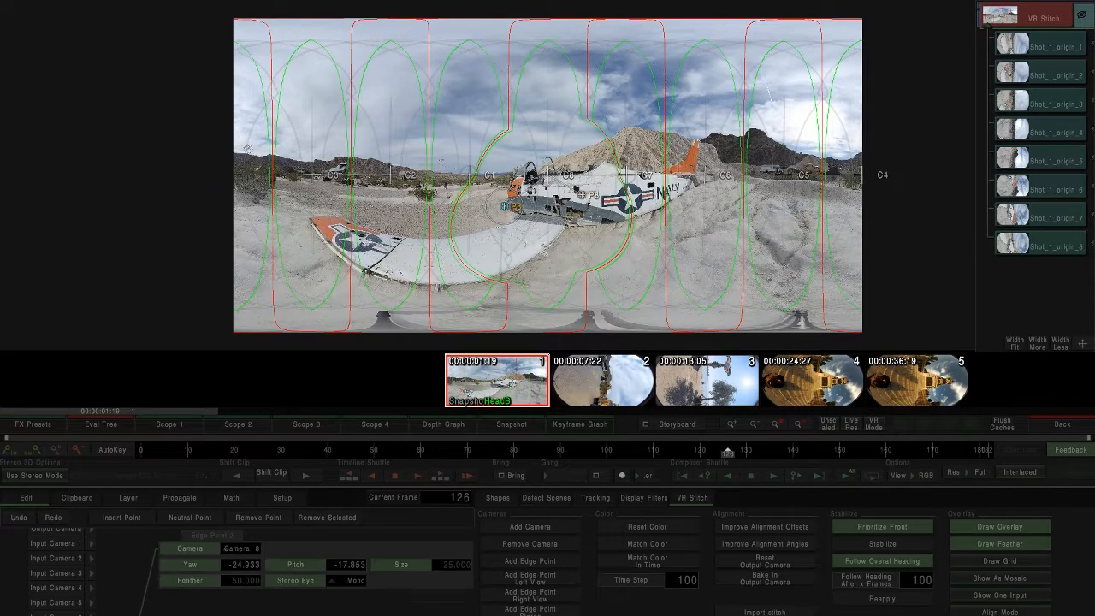
{"action": "left_click", "coordinate": [121, 449]}
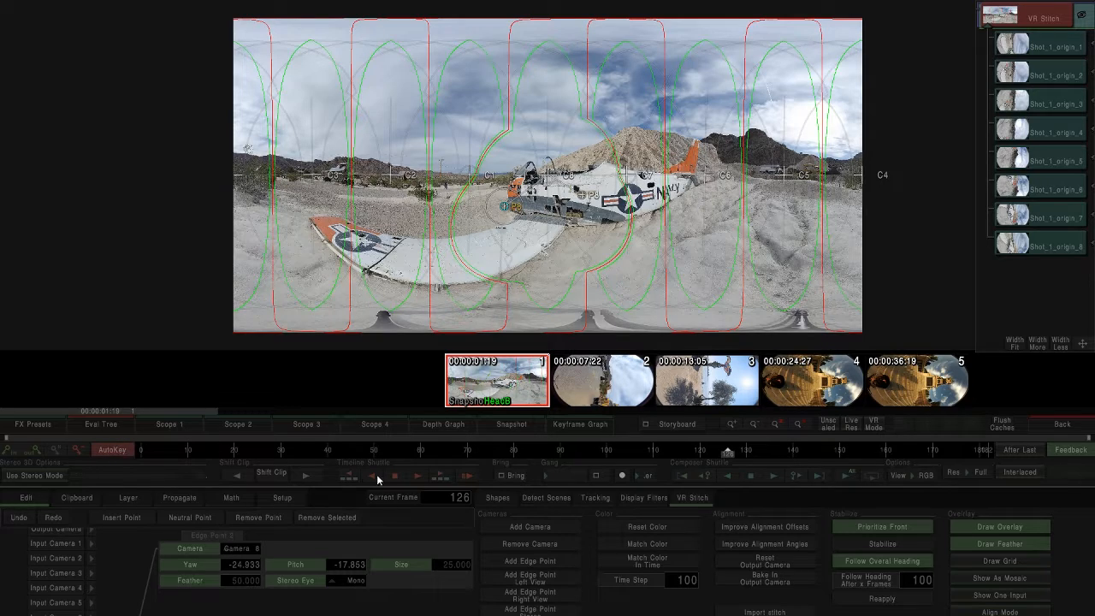
{"action": "left_click_drag", "start_coordinate": [505, 207], "coordinate": [505, 217]}
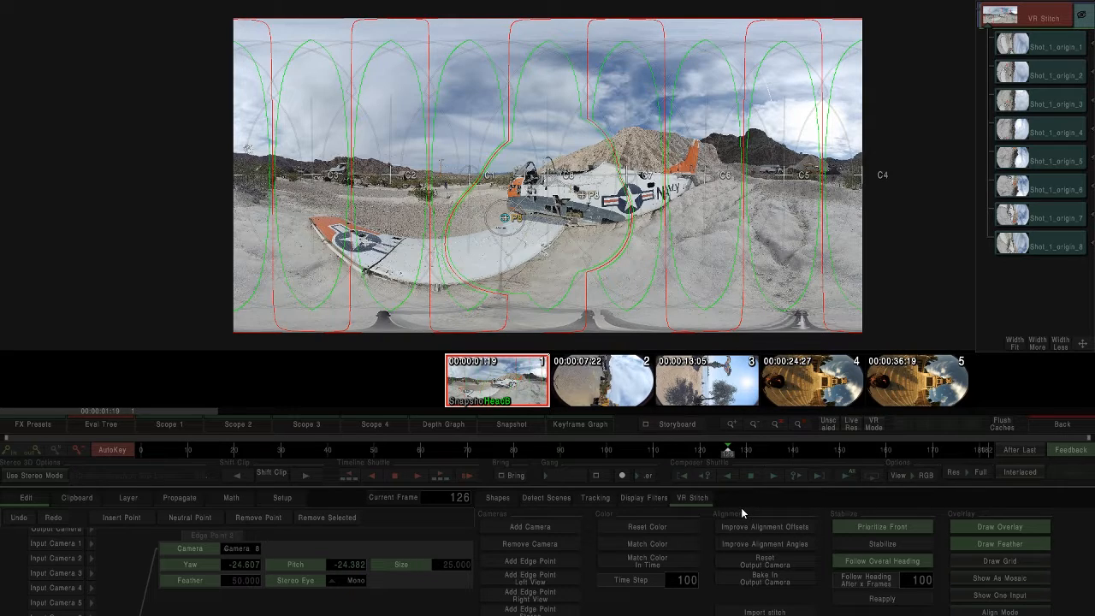
- Advance to frame 134 and keyframe Edge Point 2 over the wing, at about yaw -5.3 and pitch -29.3
{"action": "key", "text": "Right"}
{"action": "key", "text": "Right"}
{"action": "key", "text": "Right"}
{"action": "key", "text": "Right"}
{"action": "key", "text": "Right"}
{"action": "key", "text": "Right"}
{"action": "key", "text": "Right"}
{"action": "key", "text": "Right"}
{"action": "left_click_drag", "start_coordinate": [510, 218], "coordinate": [543, 228]}
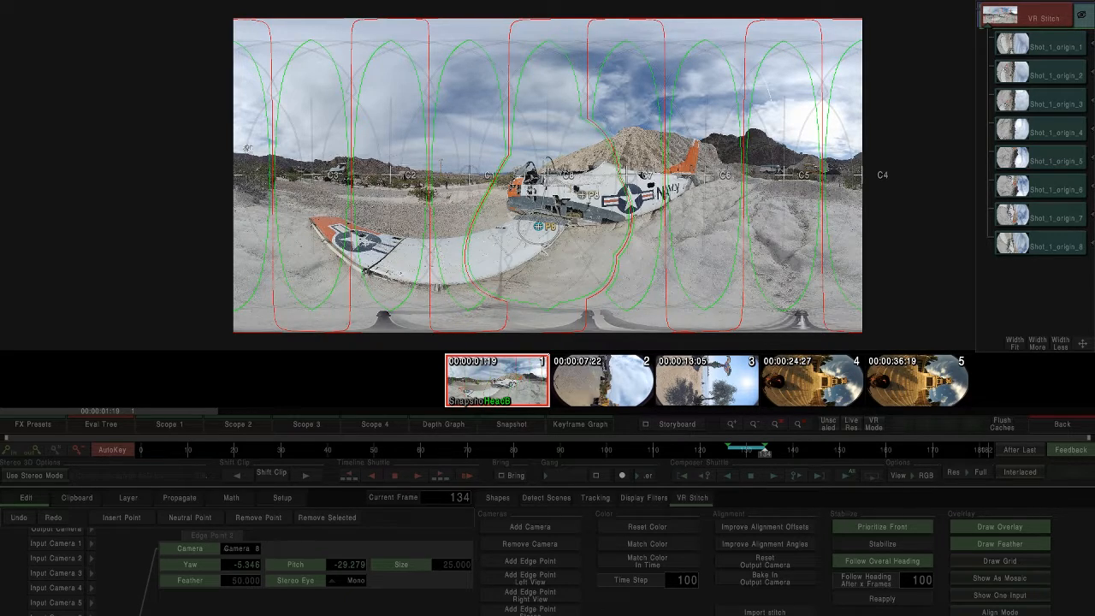
- Delete both Camera 8 edge points and hide the overlay and feather guides
{"action": "key", "text": "Delete"}
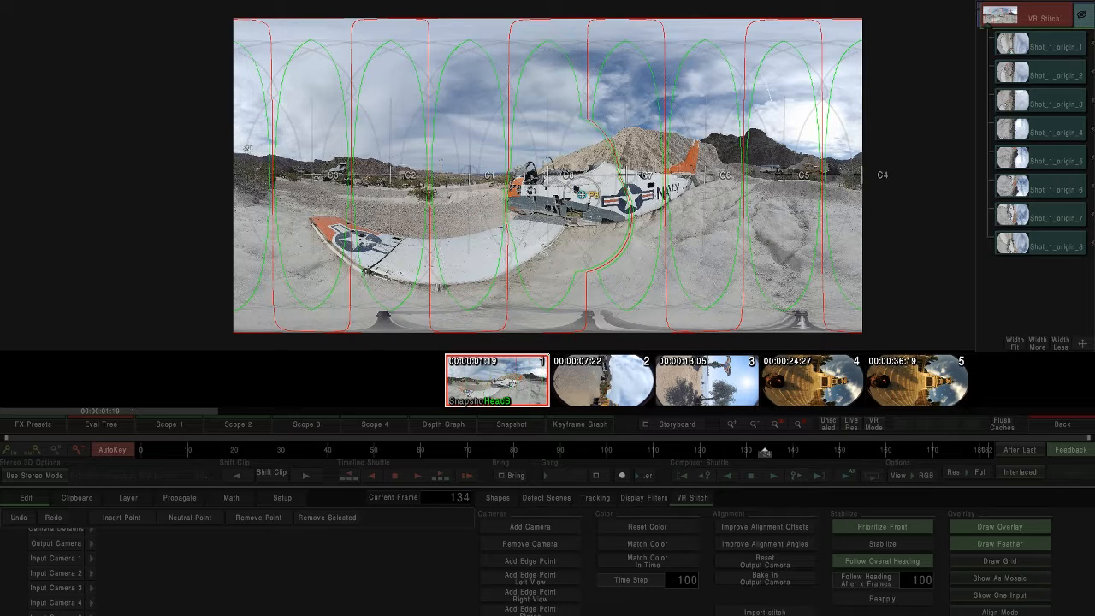
{"action": "key", "text": "Delete"}
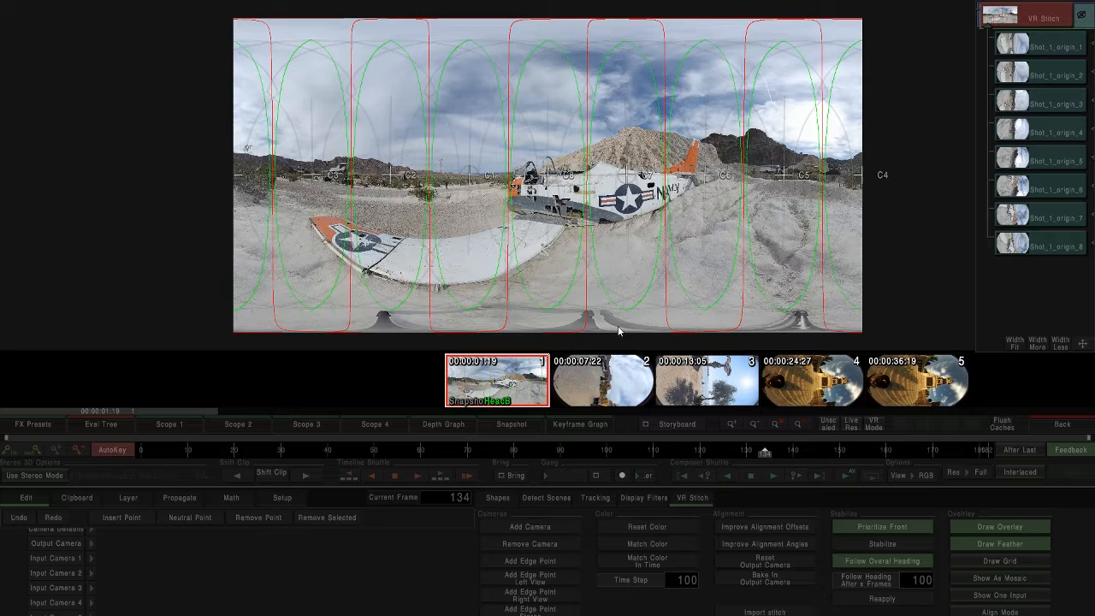
{"action": "left_click", "coordinate": [986, 524]}
{"action": "left_click", "coordinate": [986, 542]}
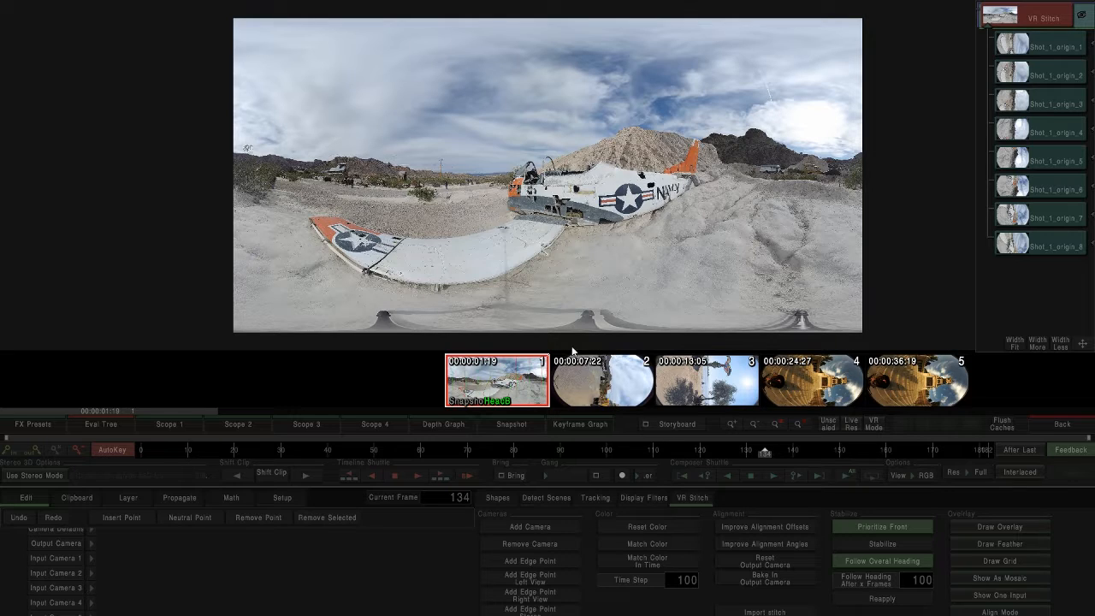
- Compare the unstitched Shot_2 with the stitched Shot_1 and display the VR Stitch Options of Shot_1
{"action": "left_click", "coordinate": [637, 392]}
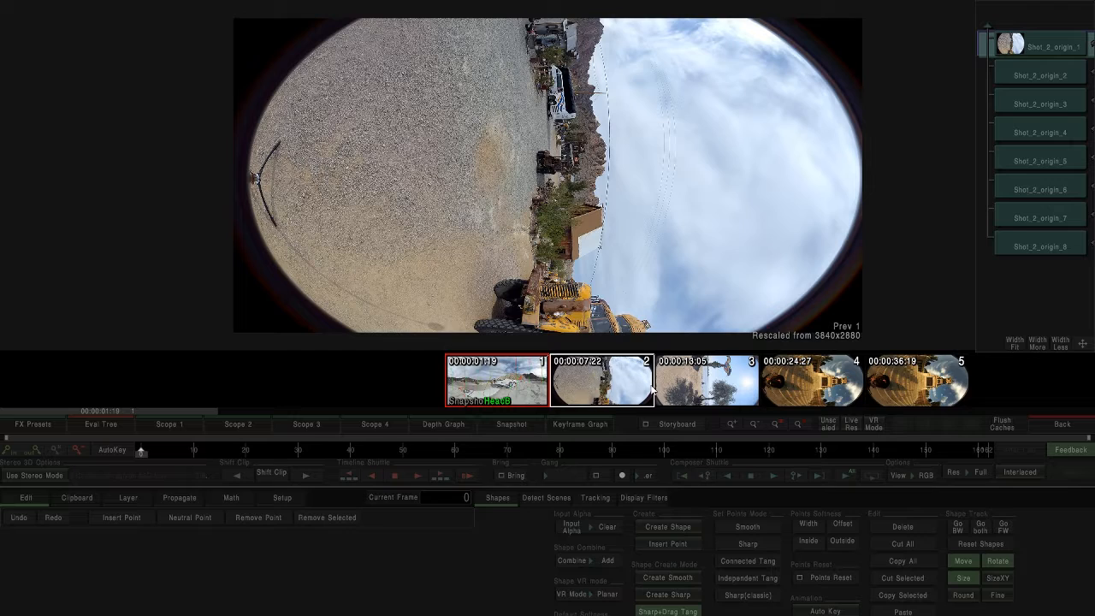
{"action": "left_click", "coordinate": [490, 390]}
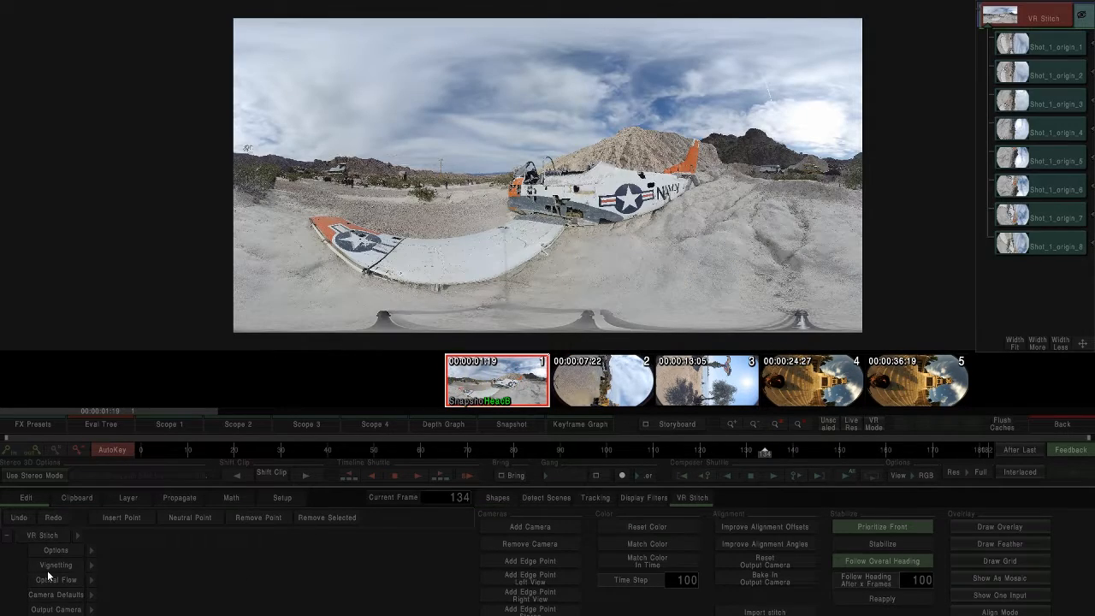
{"action": "left_click", "coordinate": [88, 556]}
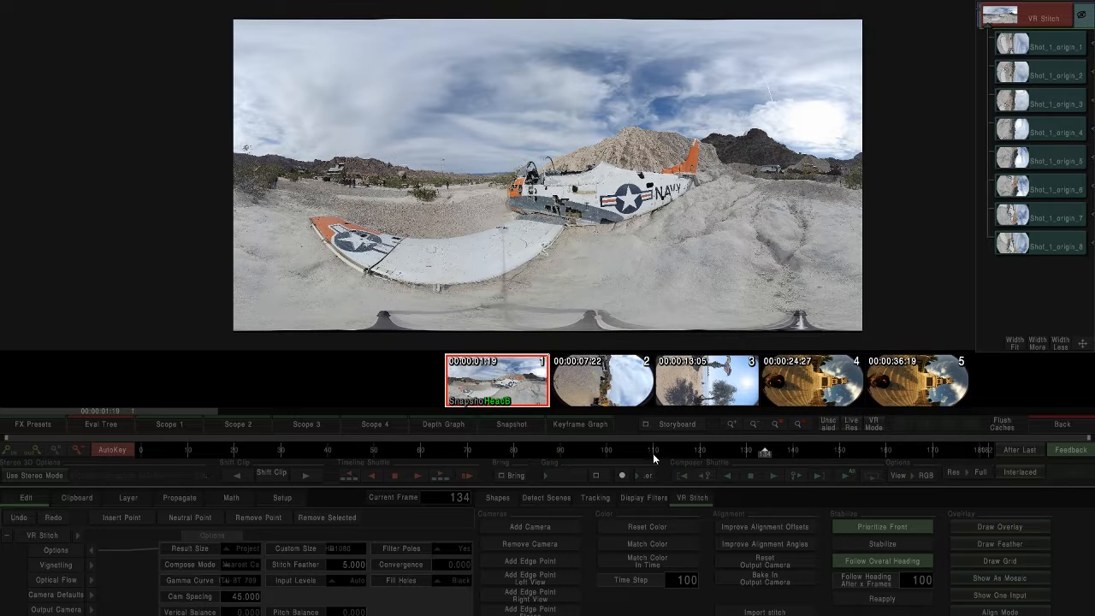
- Return to the timeline and select the Shot_1 stack with its VR Stitch effect
{"action": "left_click", "coordinate": [1060, 426]}
{"action": "left_click", "coordinate": [548, 290]}
{"action": "left_click_drag", "start_coordinate": [658, 332], "coordinate": [578, 343]}
{"action": "scroll", "coordinate": [566, 331], "scroll_direction": "down", "scroll_amount": 3}
{"action": "scroll", "coordinate": [565, 335], "scroll_direction": "up", "scroll_amount": 2}
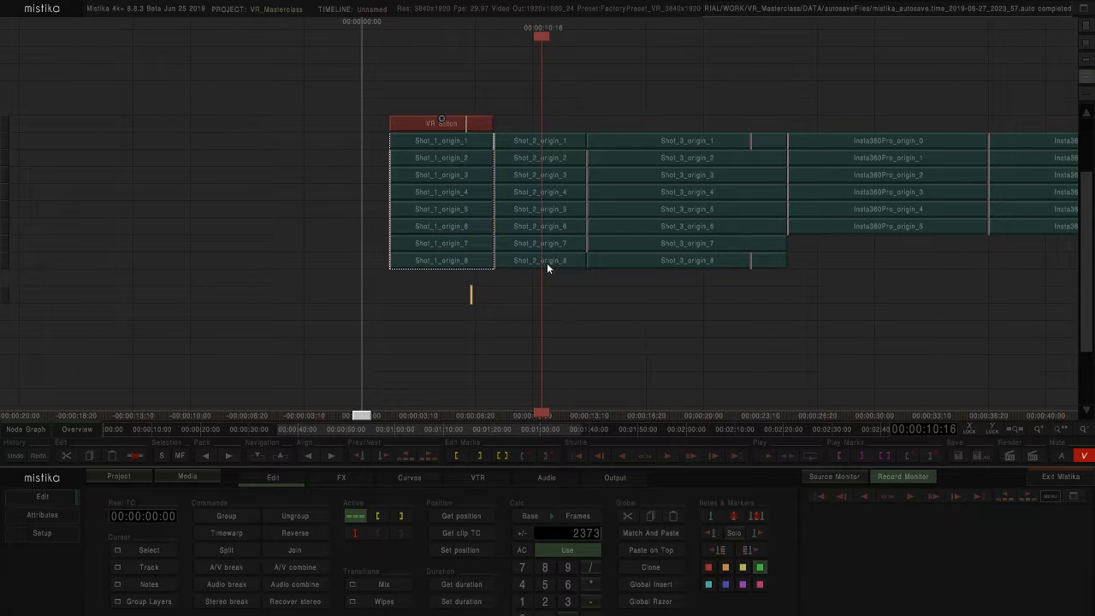
{"action": "mouse_move", "coordinate": [481, 134]}
{"action": "left_mouse_down"}
{"action": "mouse_move", "coordinate": [405, 138]}
{"action": "mouse_move", "coordinate": [407, 125]}
{"action": "left_mouse_up"}
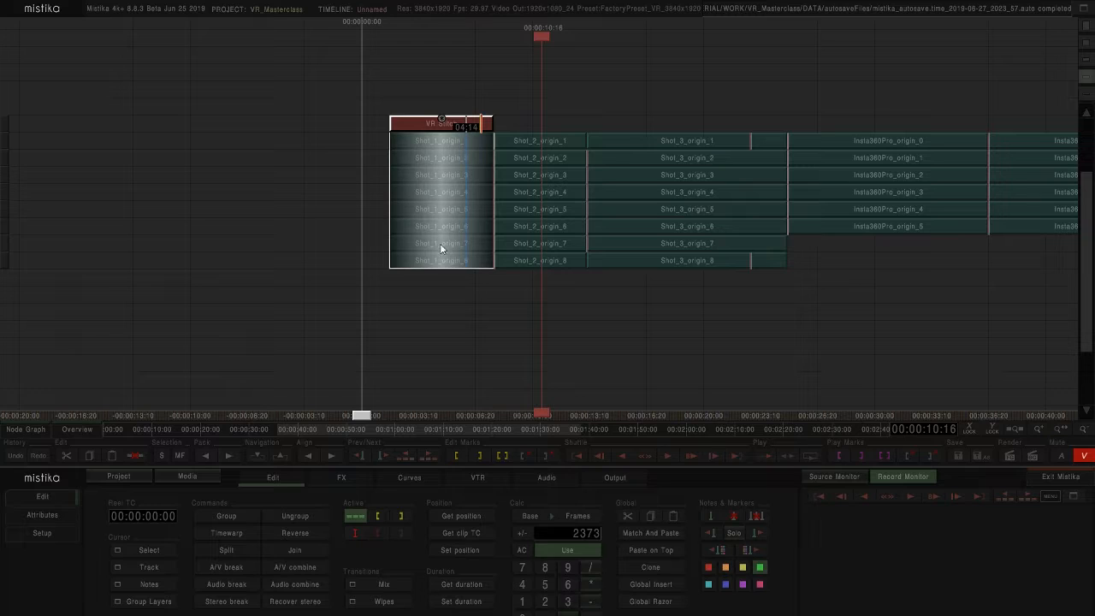
{"action": "scroll", "coordinate": [611, 349], "scroll_direction": "down", "scroll_amount": 1}
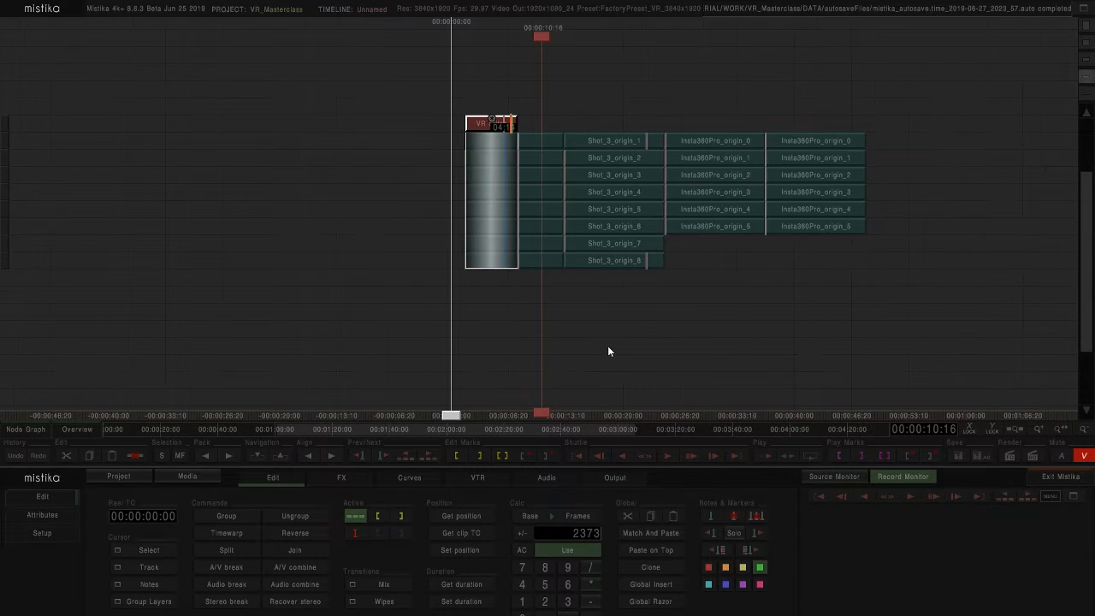
- Select only the eight Shot_2 origin clips and apply a VR Stitch effect on top of the stack
{"action": "left_click", "coordinate": [544, 283]}
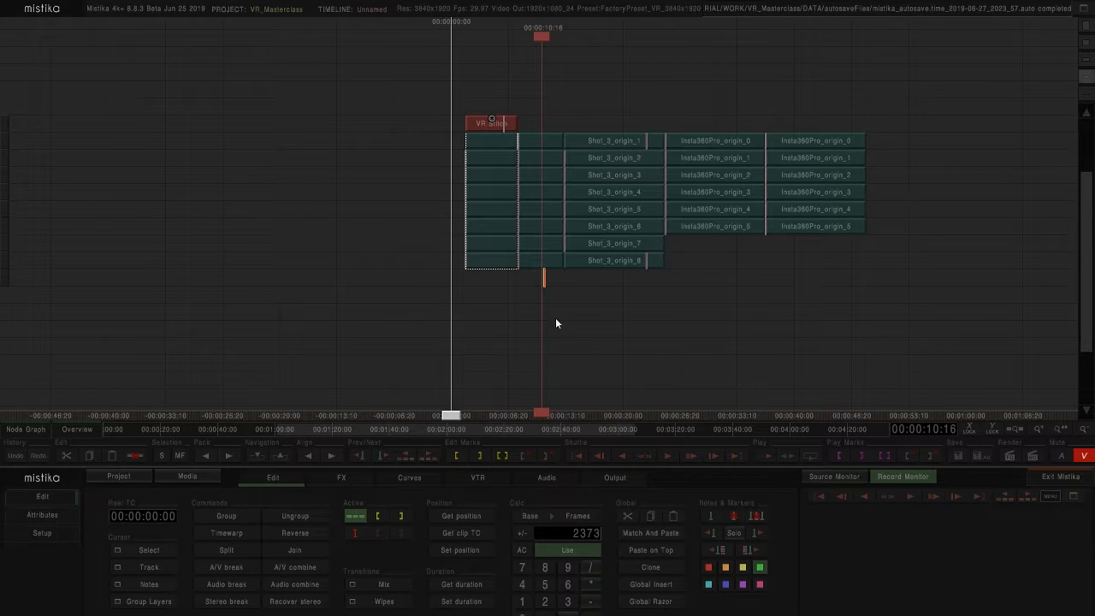
{"action": "left_click_drag", "start_coordinate": [533, 196], "coordinate": [533, 140]}
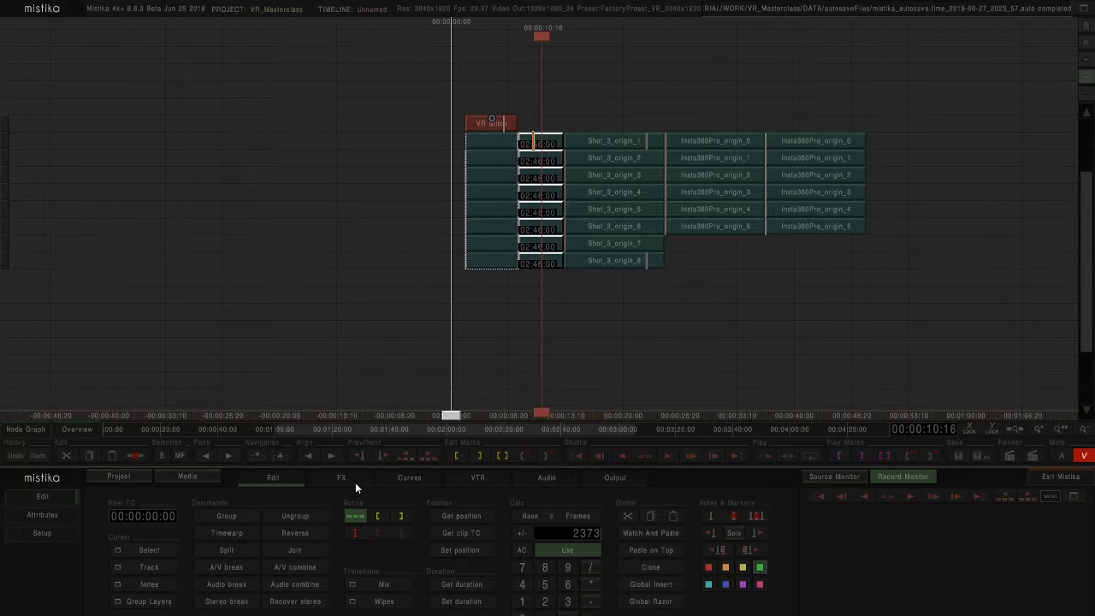
{"action": "left_click", "coordinate": [352, 481]}
{"action": "left_click", "coordinate": [140, 529]}
{"action": "left_click", "coordinate": [604, 317]}
{"action": "left_click", "coordinate": [553, 122]}
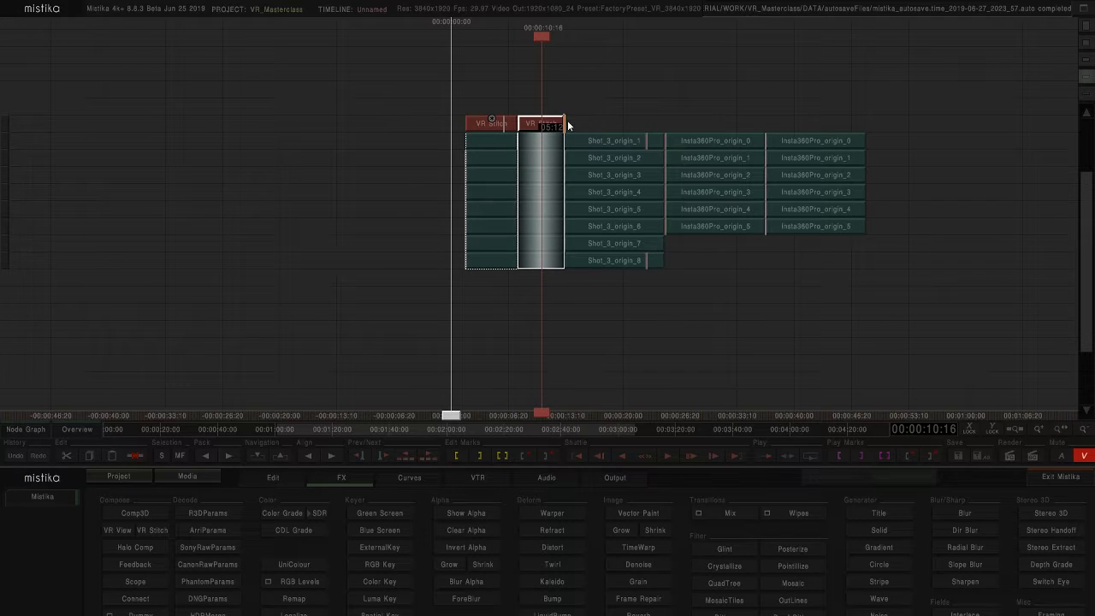
- Extend the Shot_2 VR Stitch effect across Shot_3 and both Insta360Pro stacks without shifting the clips
{"action": "left_click_drag", "start_coordinate": [565, 122], "coordinate": [621, 125]}
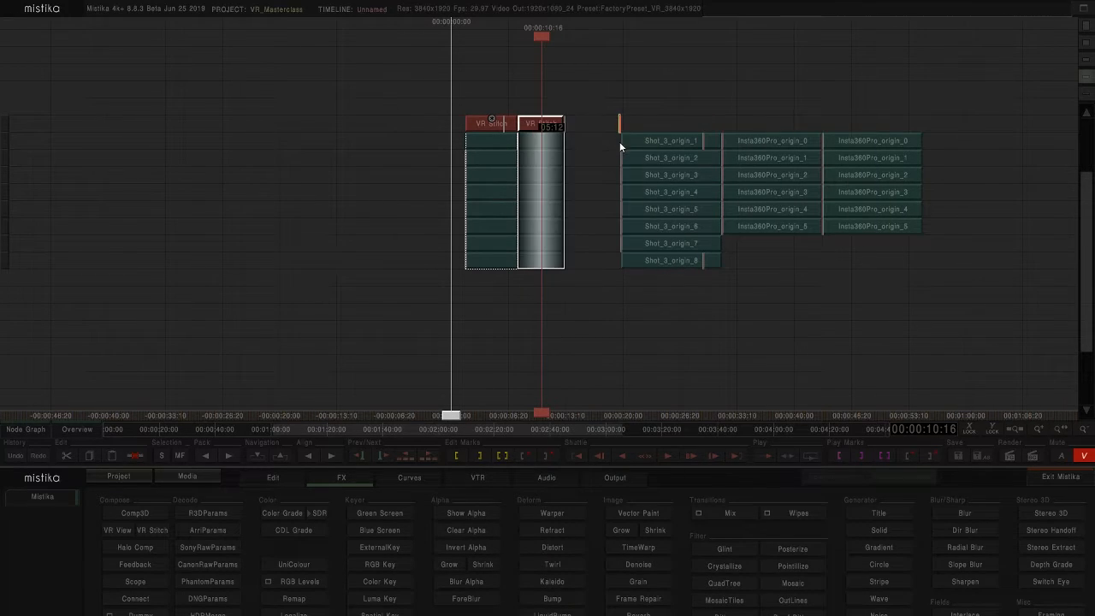
{"action": "key", "text": "ctrl+z"}
{"action": "left_click", "coordinate": [274, 479]}
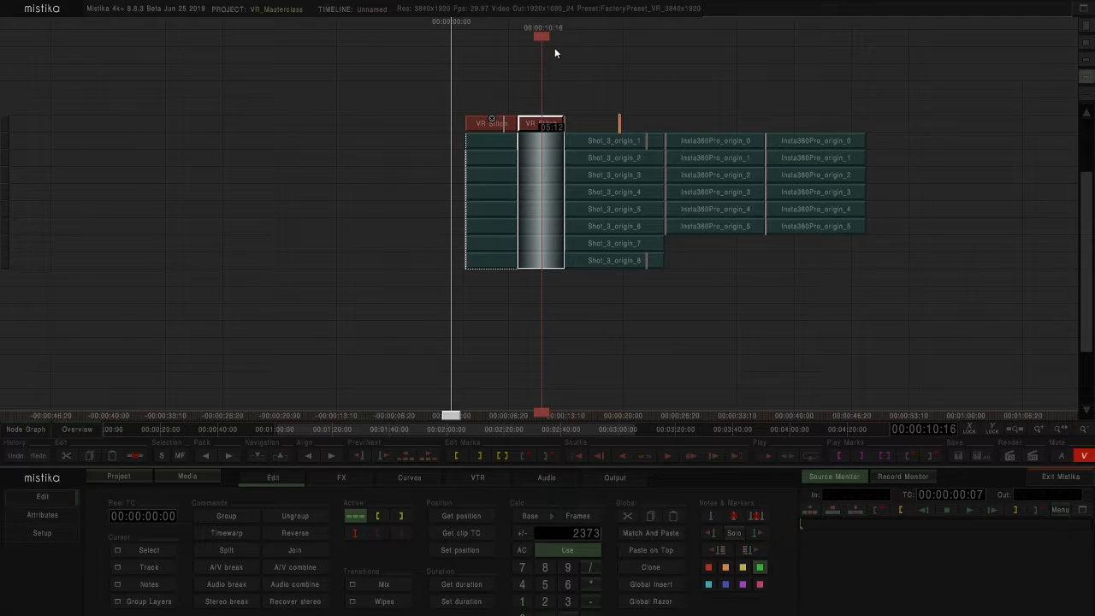
{"action": "left_click_drag", "start_coordinate": [564, 124], "coordinate": [869, 138]}
{"action": "left_click", "coordinate": [811, 344]}
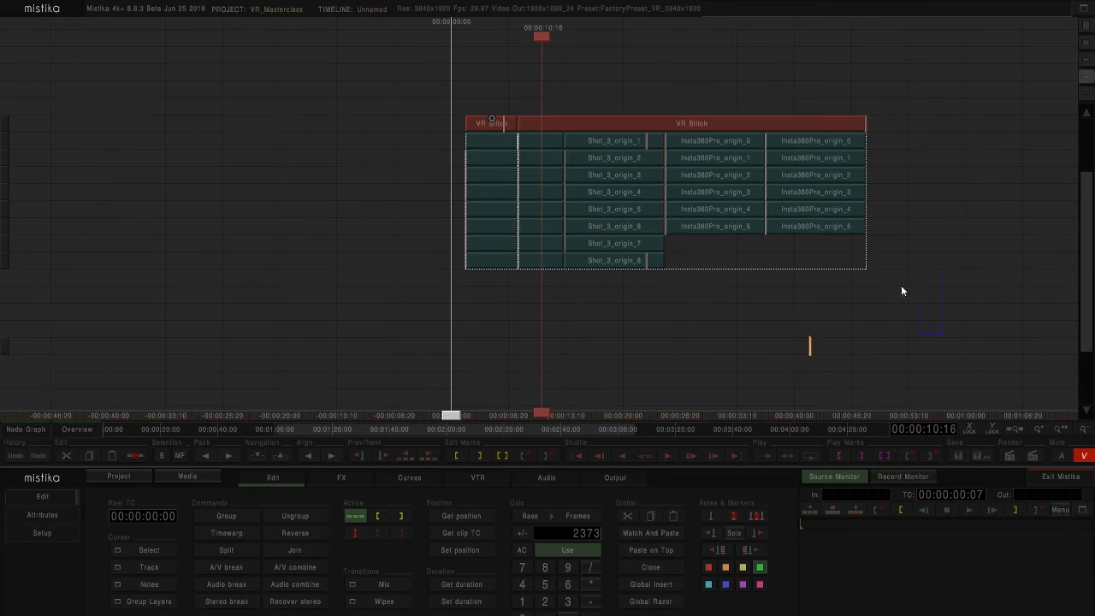
- Select the extended VR Stitch with all clips beneath it and apply Split conform to separate it per shot
{"action": "left_click_drag", "start_coordinate": [584, 108], "coordinate": [545, 96]}
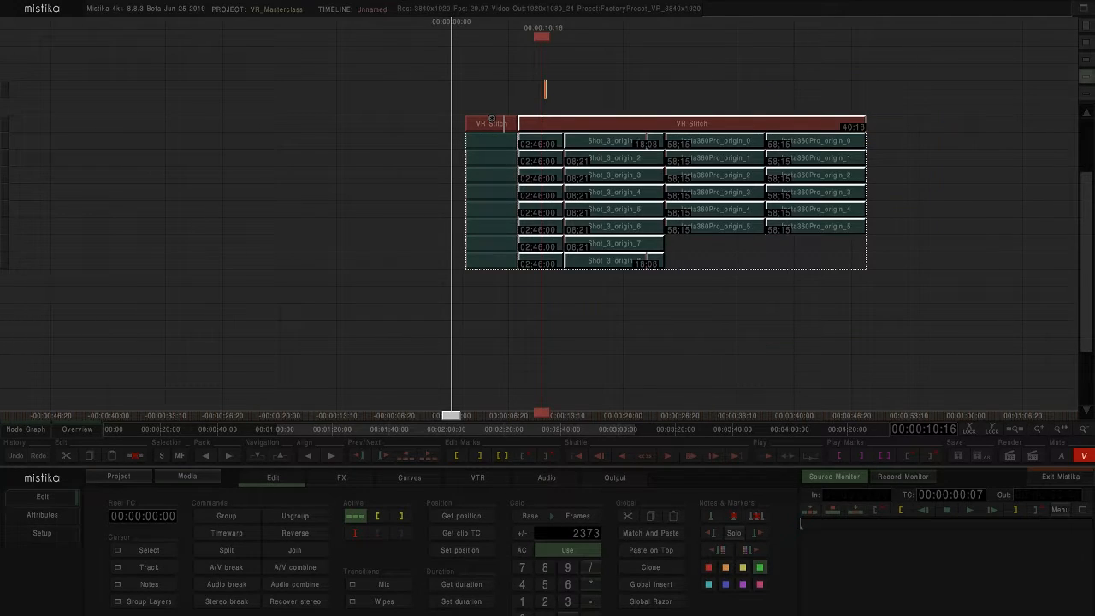
{"action": "left_click", "coordinate": [143, 612]}
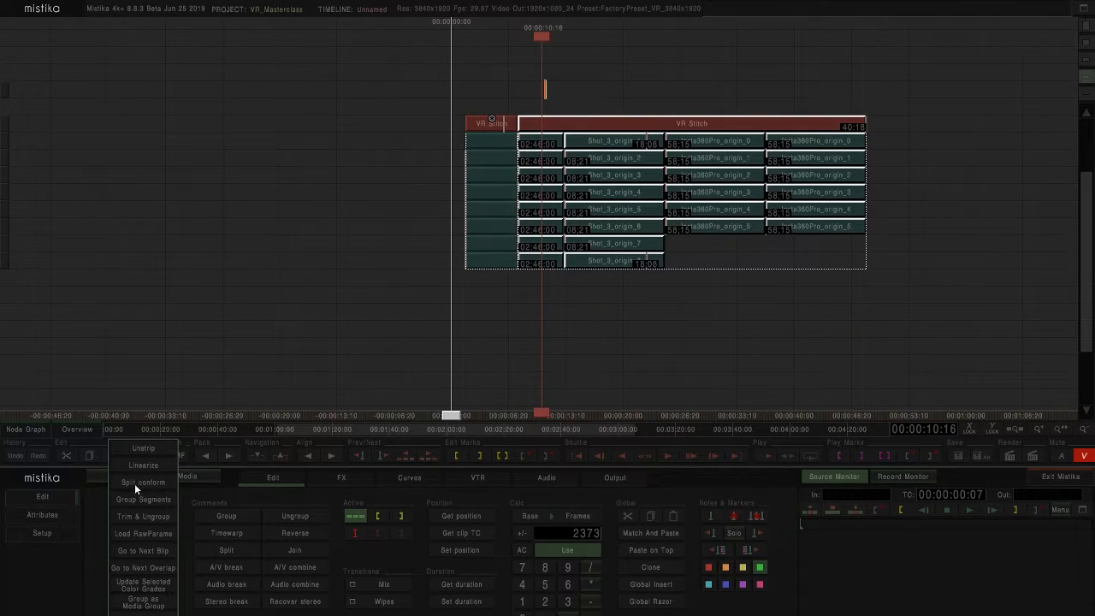
{"action": "left_click", "coordinate": [135, 484]}
{"action": "left_click", "coordinate": [411, 346]}
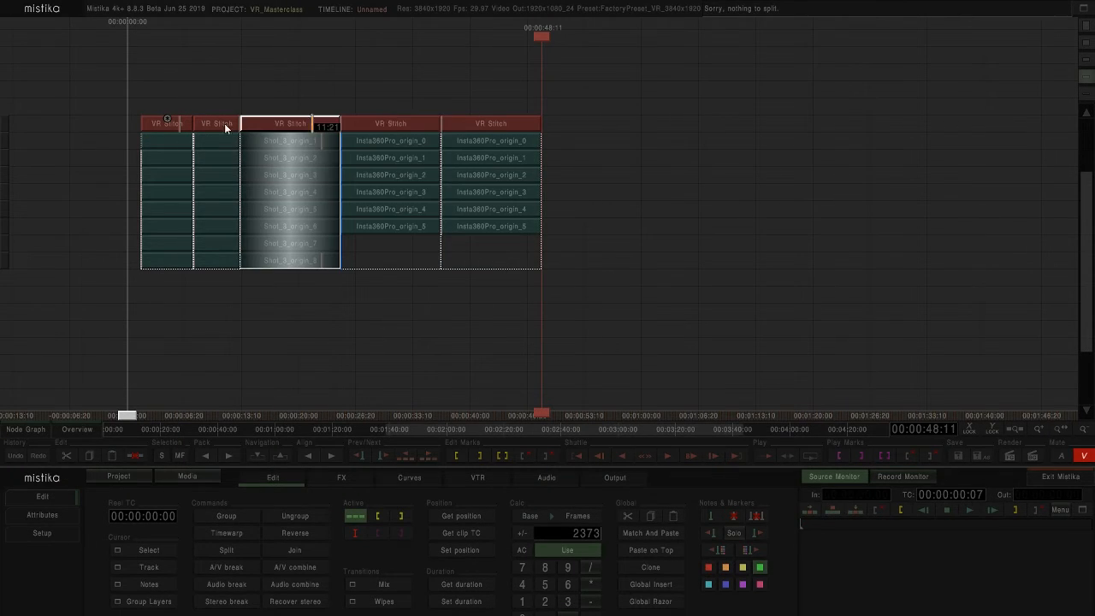
- Shrink both Insta360Pro groups to exclude the empty tracks below their six clips
{"action": "left_click", "coordinate": [497, 240]}
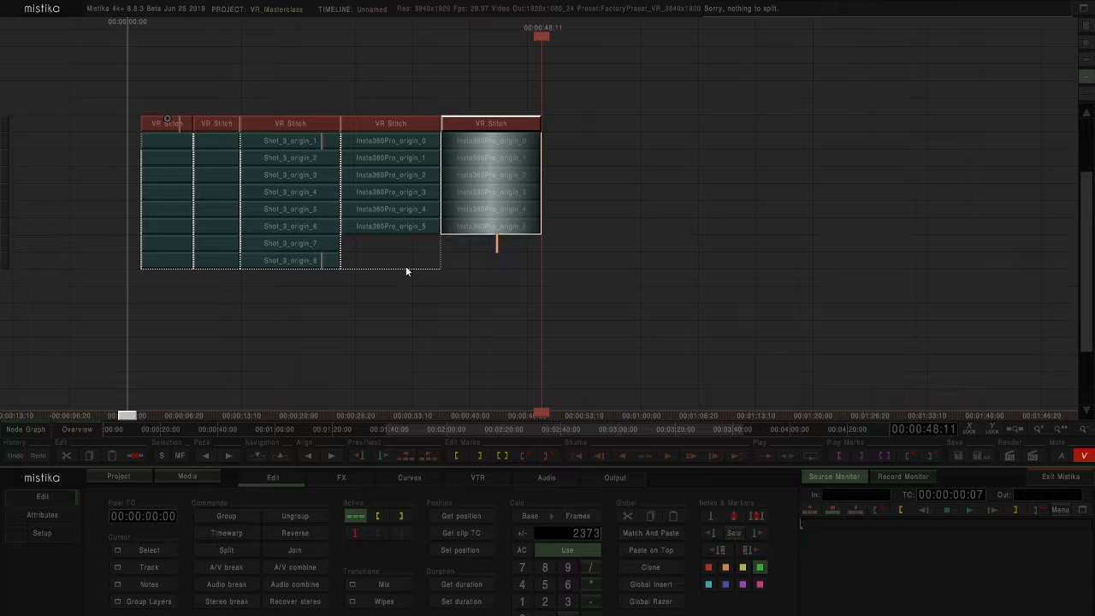
{"action": "left_click", "coordinate": [407, 248]}
{"action": "left_click_drag", "start_coordinate": [405, 270], "coordinate": [615, 298]}
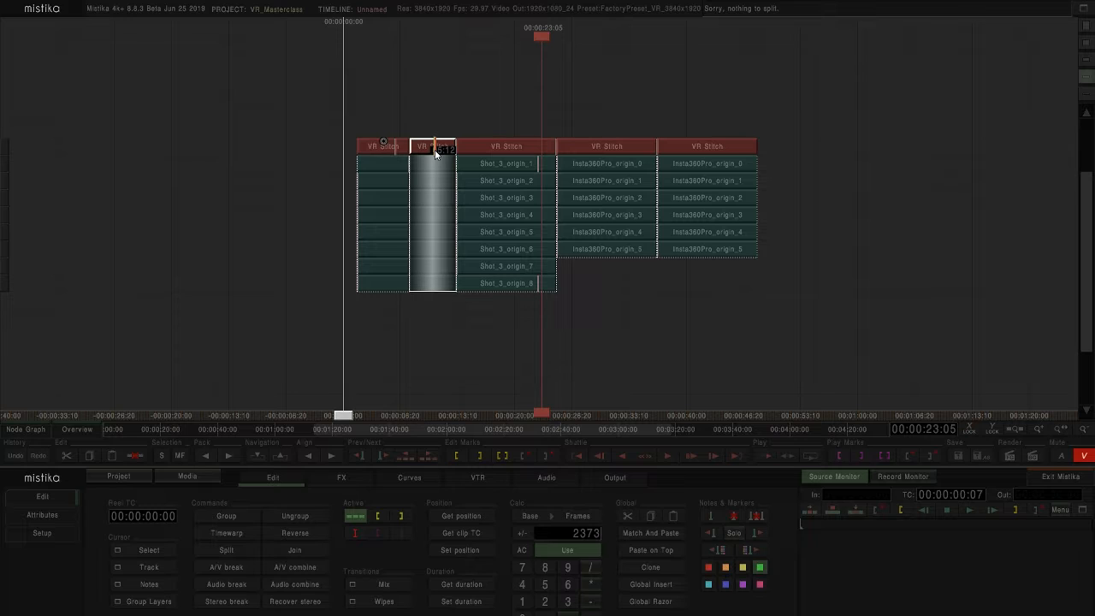
- Open the VR Stitch of Shot_2 and import the stitch calibration pro.prj from the Titan Shot_2 folder
{"action": "double_click", "coordinate": [435, 151]}
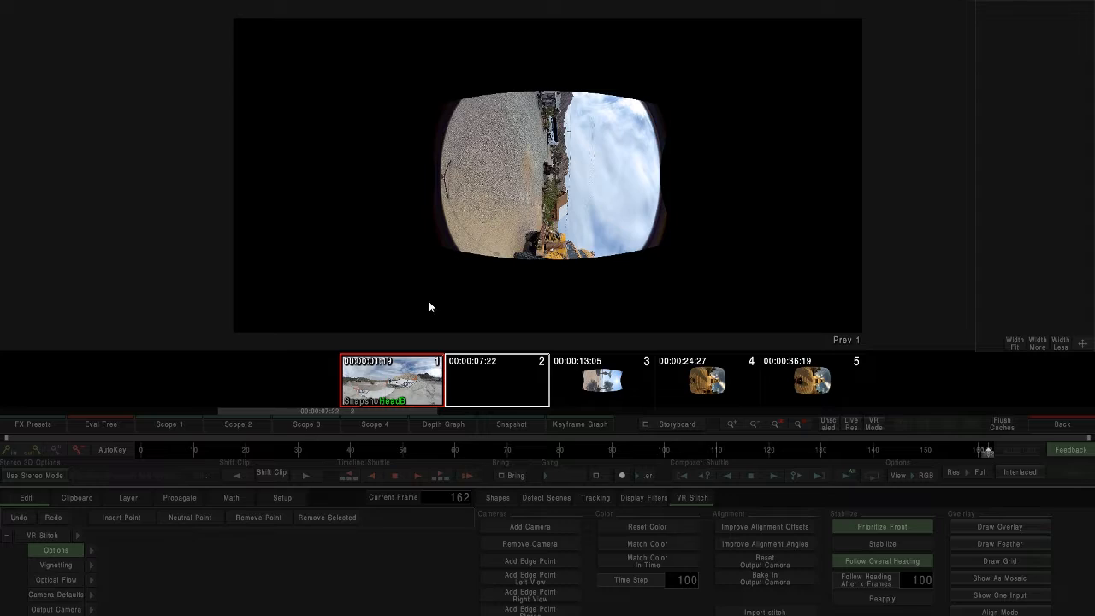
{"action": "left_click", "coordinate": [775, 612]}
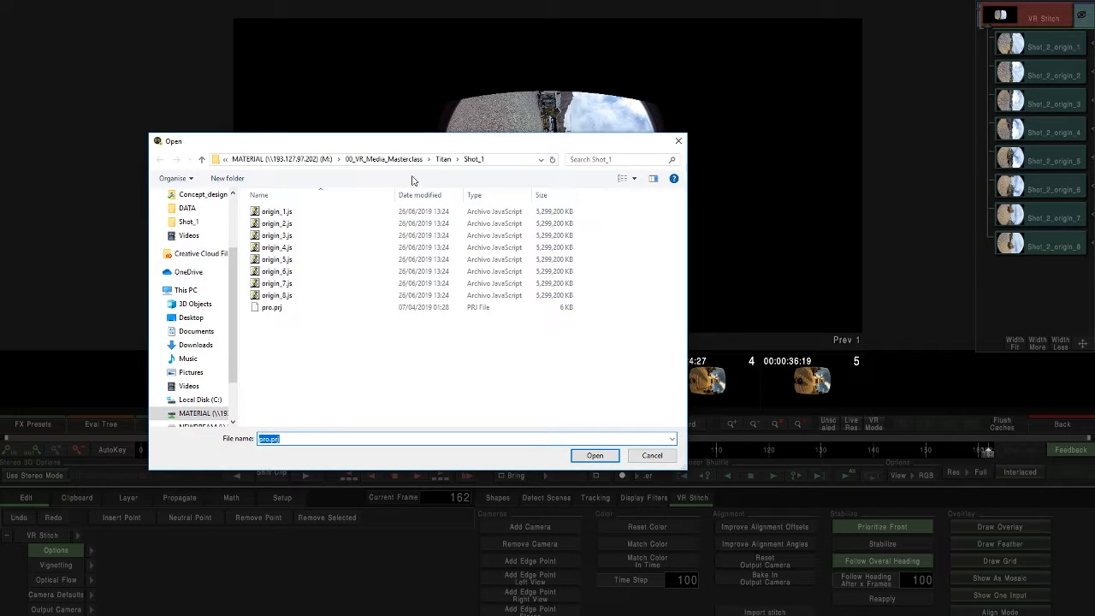
{"action": "left_click", "coordinate": [443, 159]}
{"action": "double_click", "coordinate": [271, 223]}
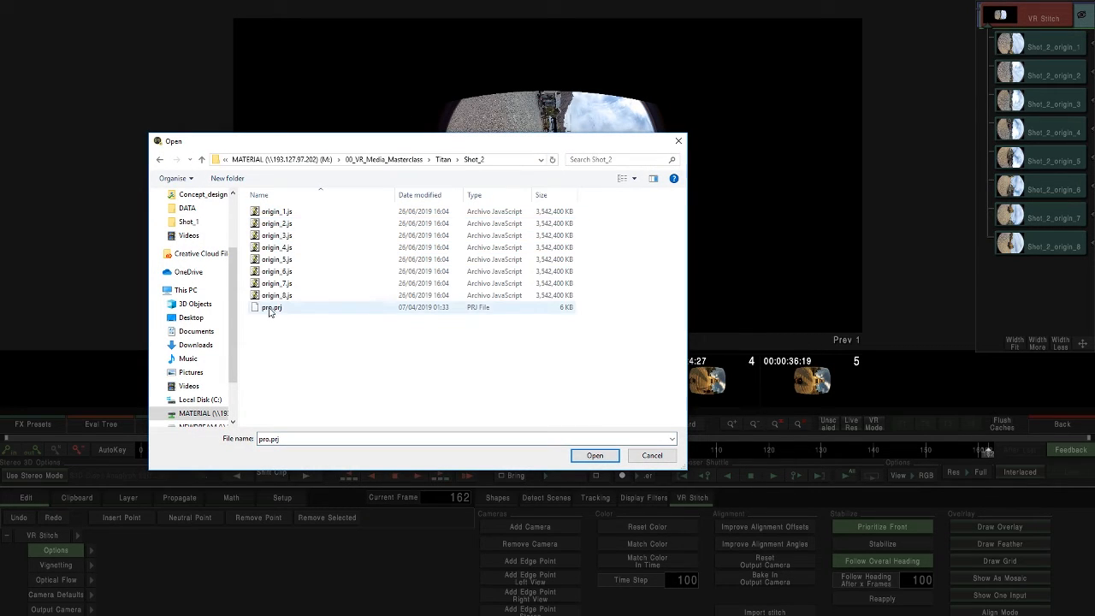
{"action": "double_click", "coordinate": [270, 308]}
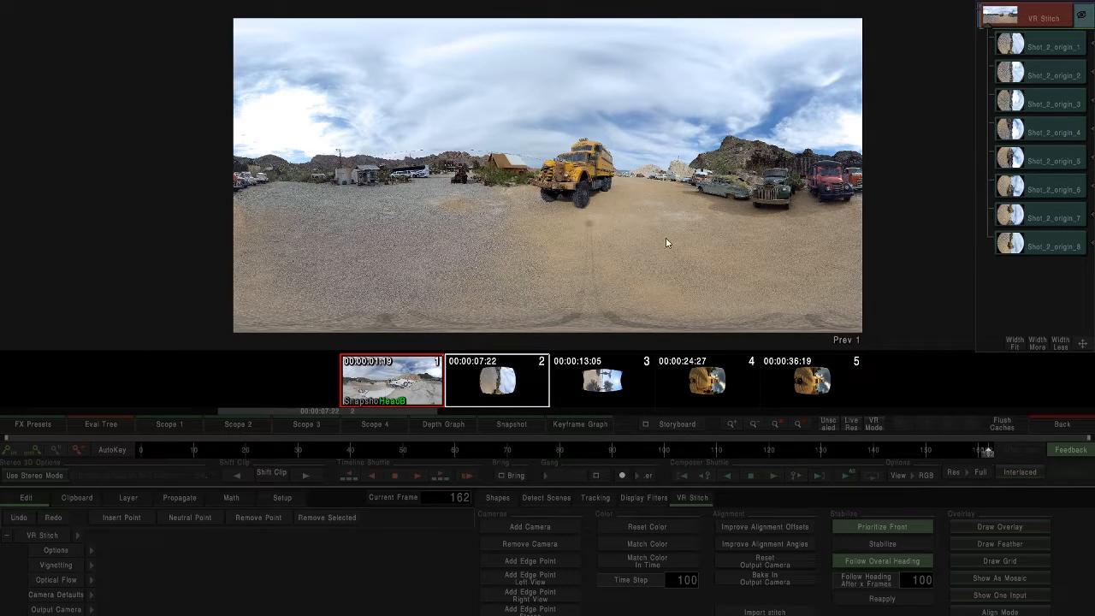
- Display the overlay and feather guides for Shot_2 and set its Stitch Feather to 6
{"action": "left_click", "coordinate": [999, 526]}
{"action": "left_click", "coordinate": [996, 540]}
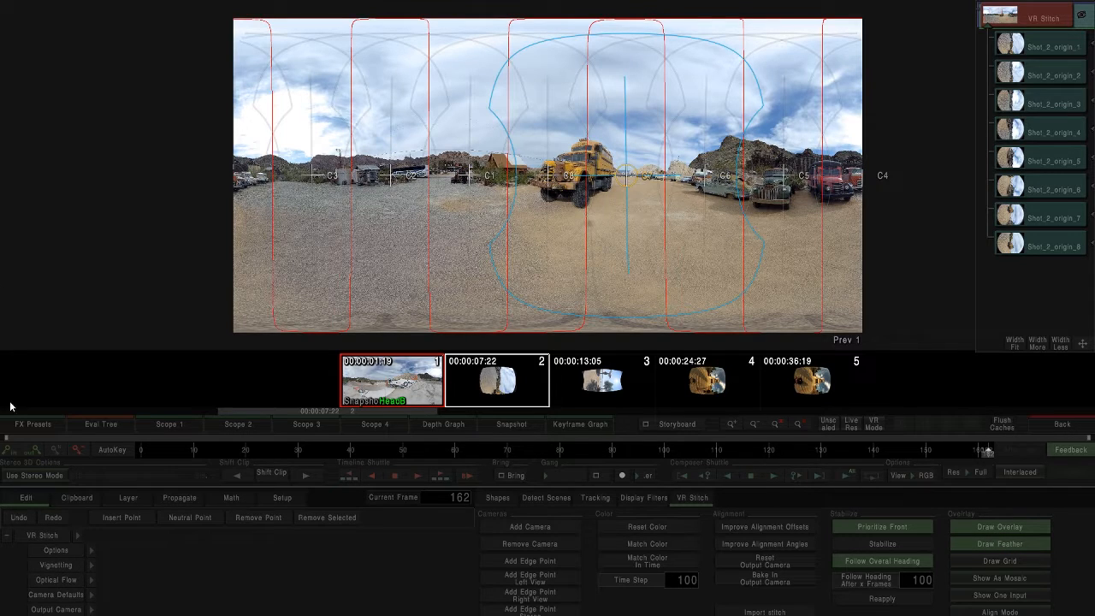
{"action": "mouse_move", "coordinate": [92, 550]}
{"action": "left_click", "coordinate": [341, 565]}
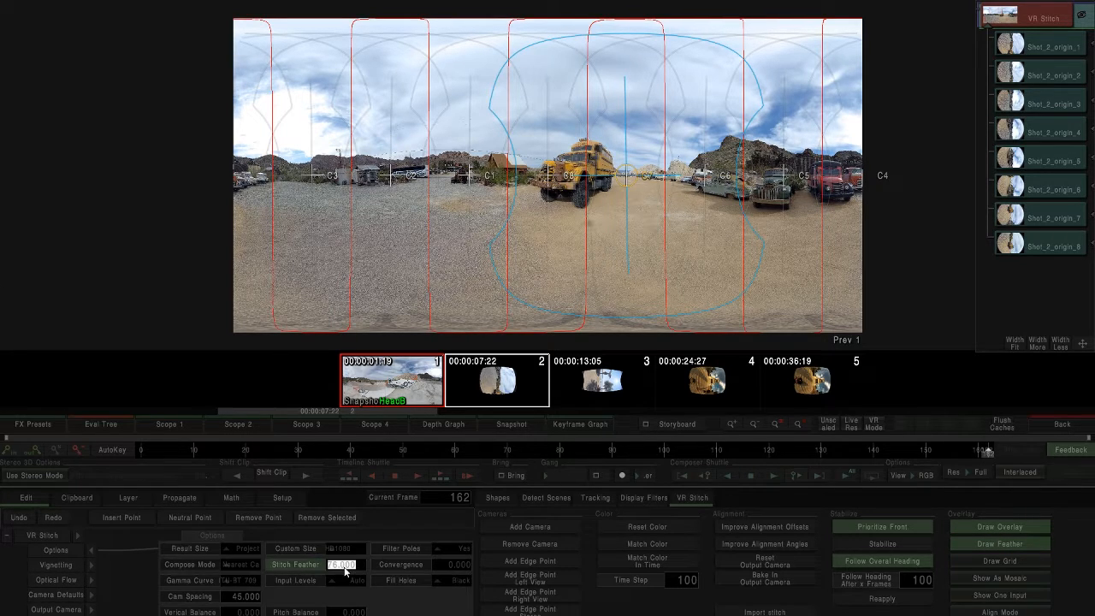
{"action": "key", "text": "BackSpace"}
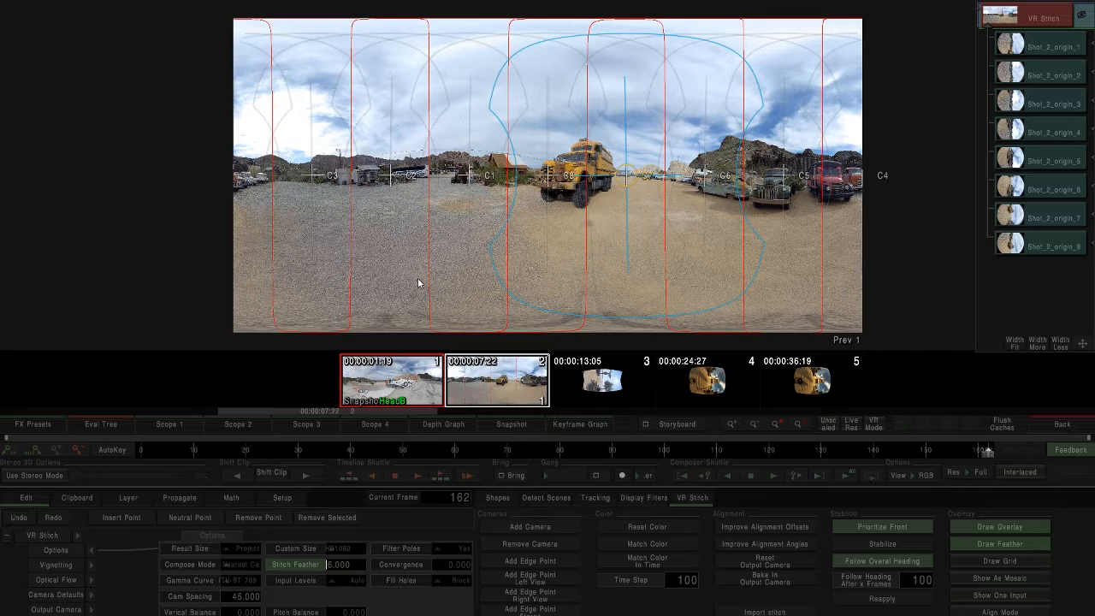
{"action": "key", "text": "Return"}
{"action": "scroll", "coordinate": [540, 296], "scroll_direction": "up", "scroll_amount": 1}
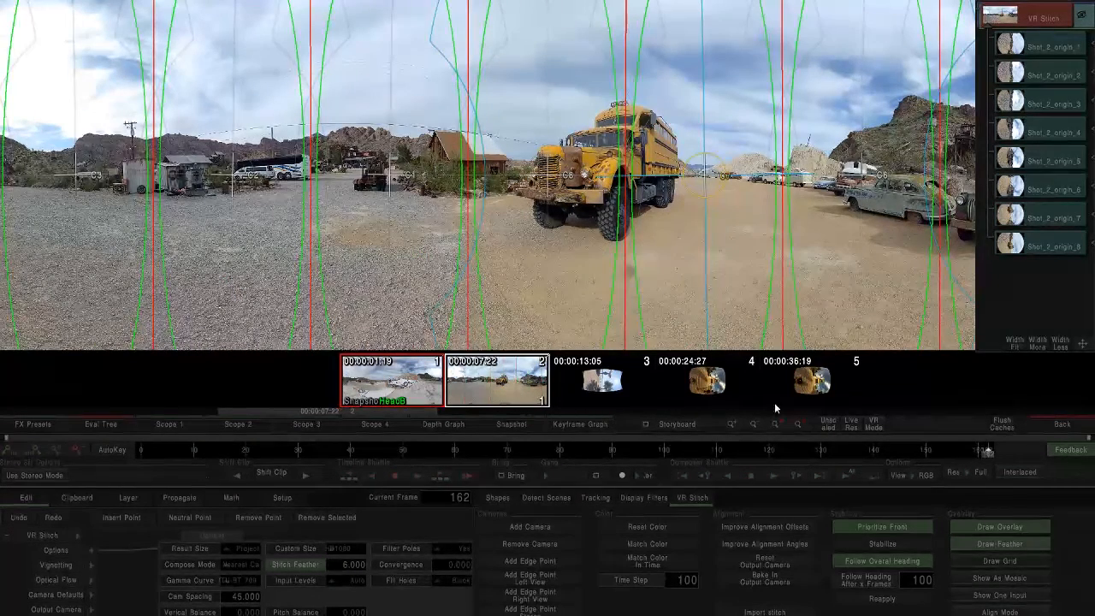
- Hide the overlay and feather guides and review the full Shot_2 panorama
{"action": "left_click", "coordinate": [981, 529]}
{"action": "left_click", "coordinate": [984, 545]}
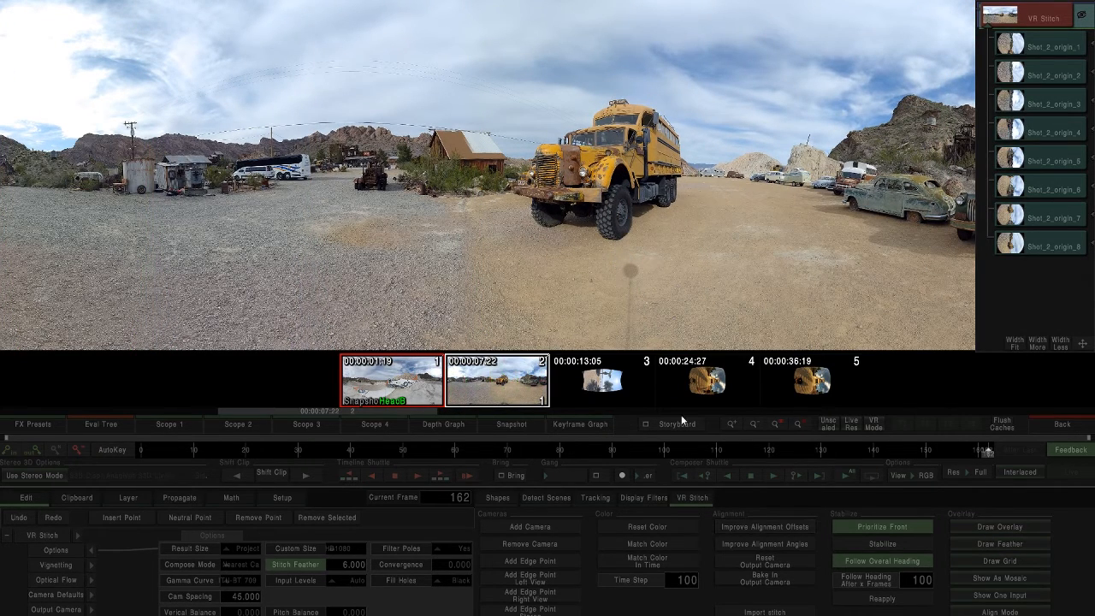
{"action": "left_click", "coordinate": [757, 558]}
{"action": "scroll", "coordinate": [536, 219], "scroll_direction": "down", "scroll_amount": 7}
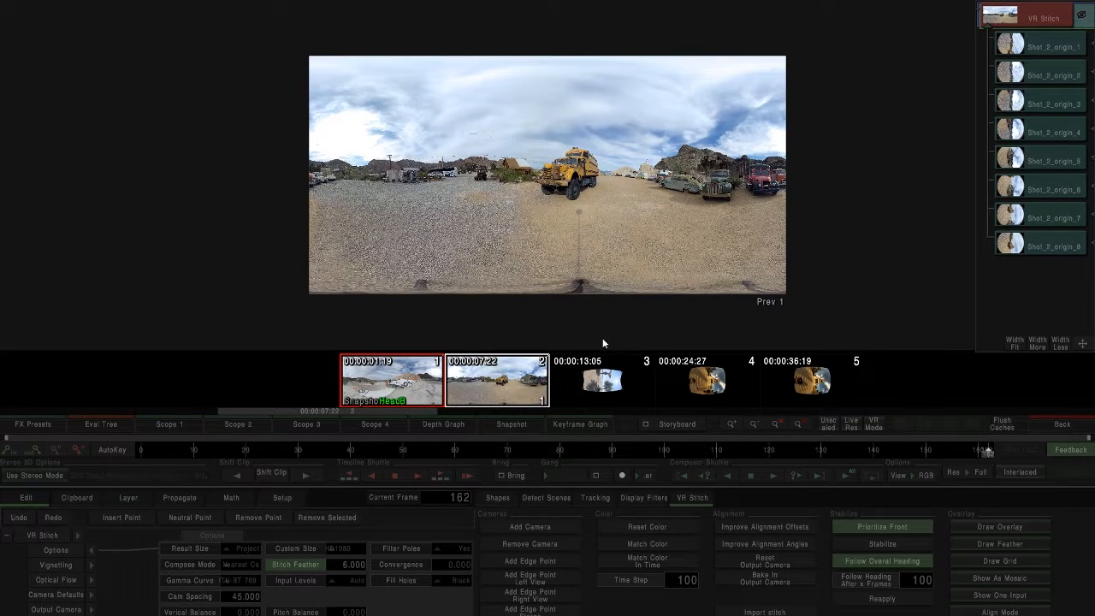
- Open the VR Stitch of Shot_3 from the timeline and import pro.prj from the Titan Shot_3 folder
{"action": "left_click", "coordinate": [1067, 428]}
{"action": "double_click", "coordinate": [610, 149]}
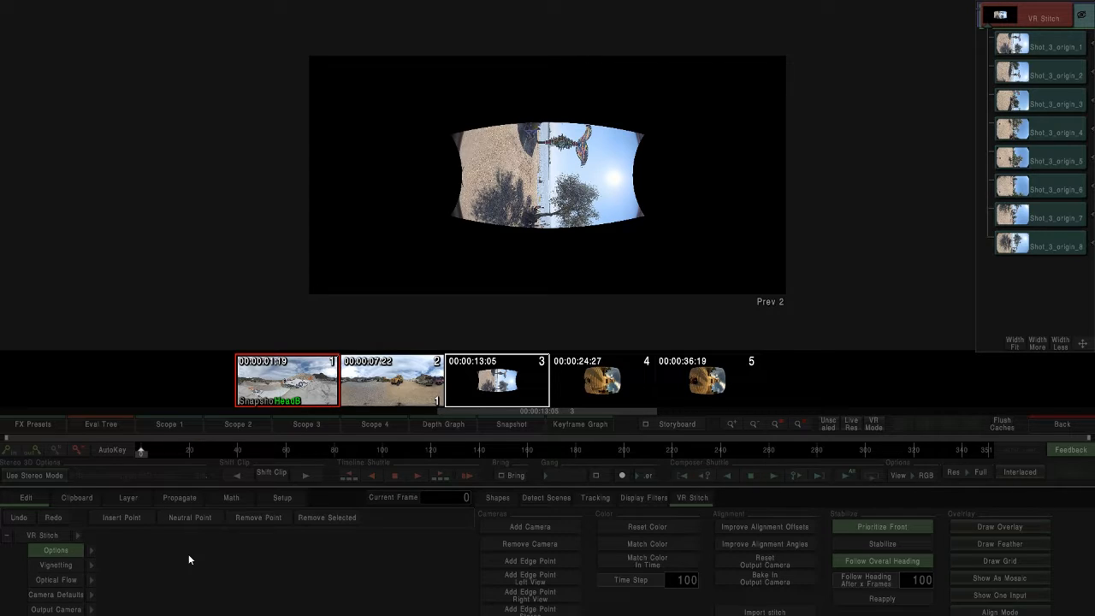
{"action": "left_click", "coordinate": [735, 612]}
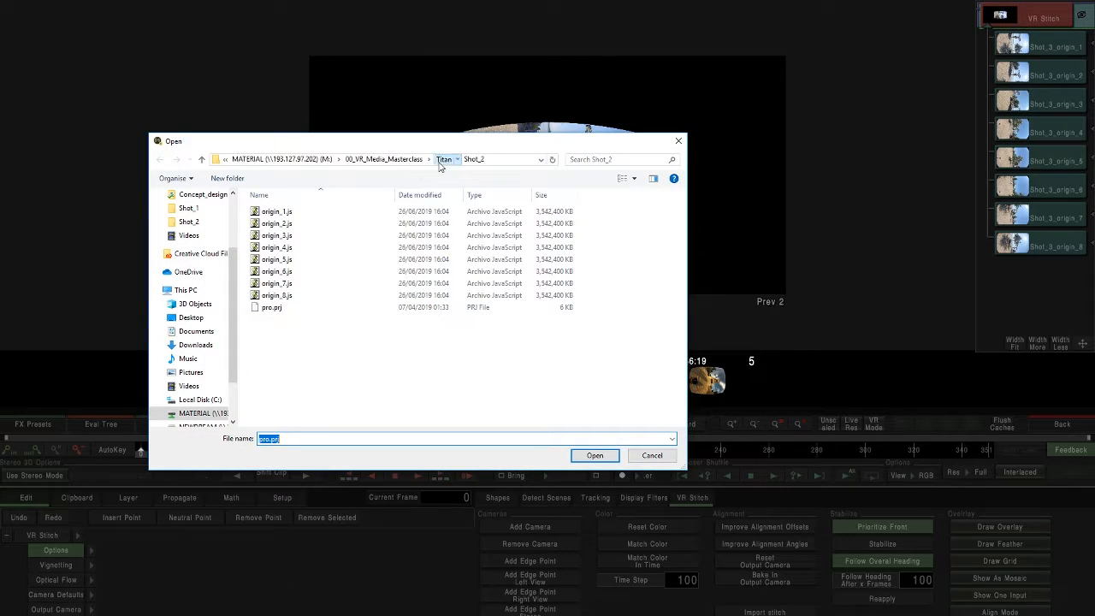
{"action": "left_click", "coordinate": [442, 159]}
{"action": "double_click", "coordinate": [283, 235]}
{"action": "left_click", "coordinate": [271, 307]}
{"action": "left_click", "coordinate": [596, 456]}
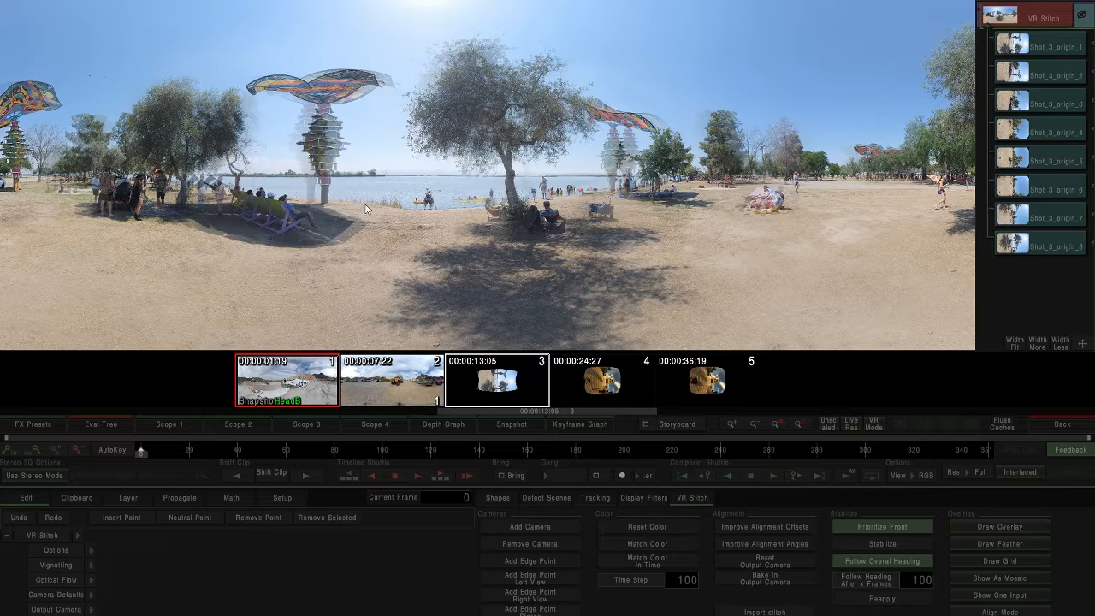
- Set the Stitch Feather of Shot_3 to 5 and check the seams across the panorama
{"action": "scroll", "coordinate": [427, 225], "scroll_direction": "down", "scroll_amount": 1}
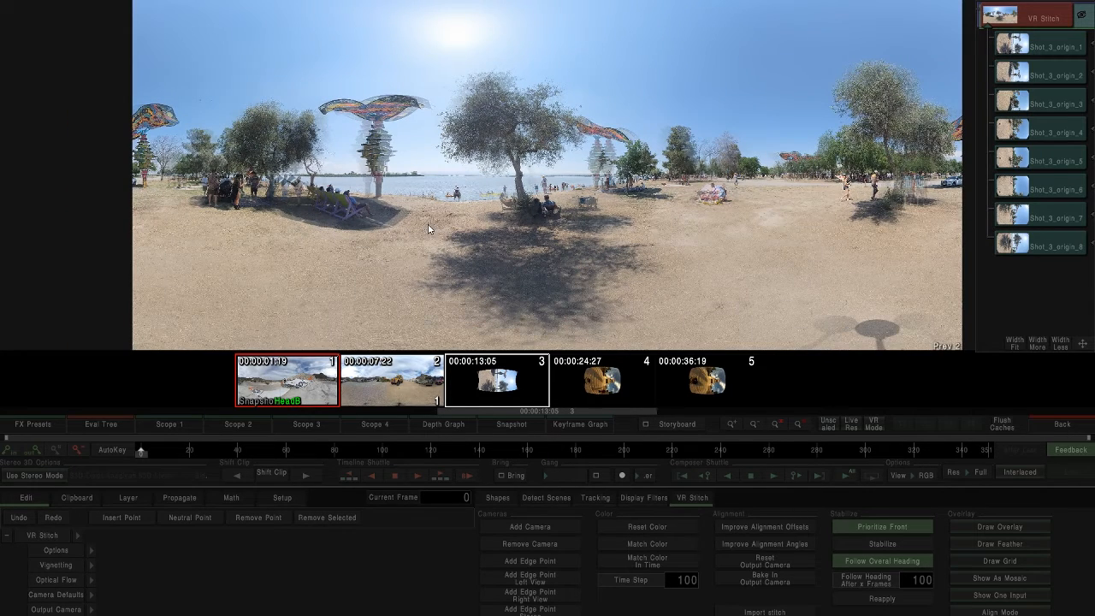
{"action": "left_click", "coordinate": [91, 550]}
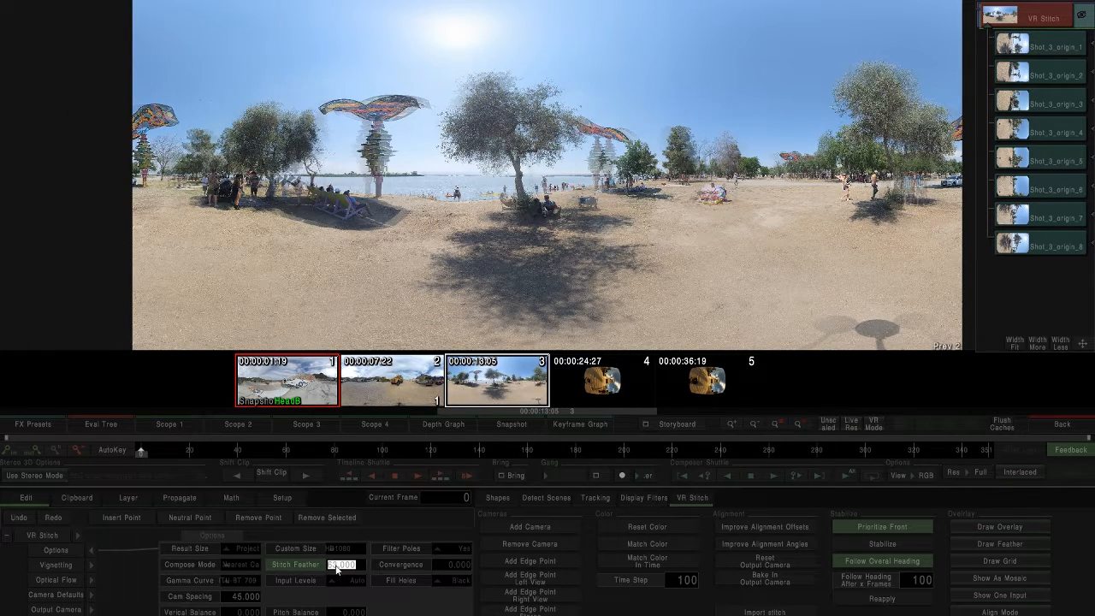
{"action": "key", "text": "BackSpace"}
{"action": "key", "text": "BackSpace"}
{"action": "type", "text": "5"}
{"action": "key", "text": "Return"}
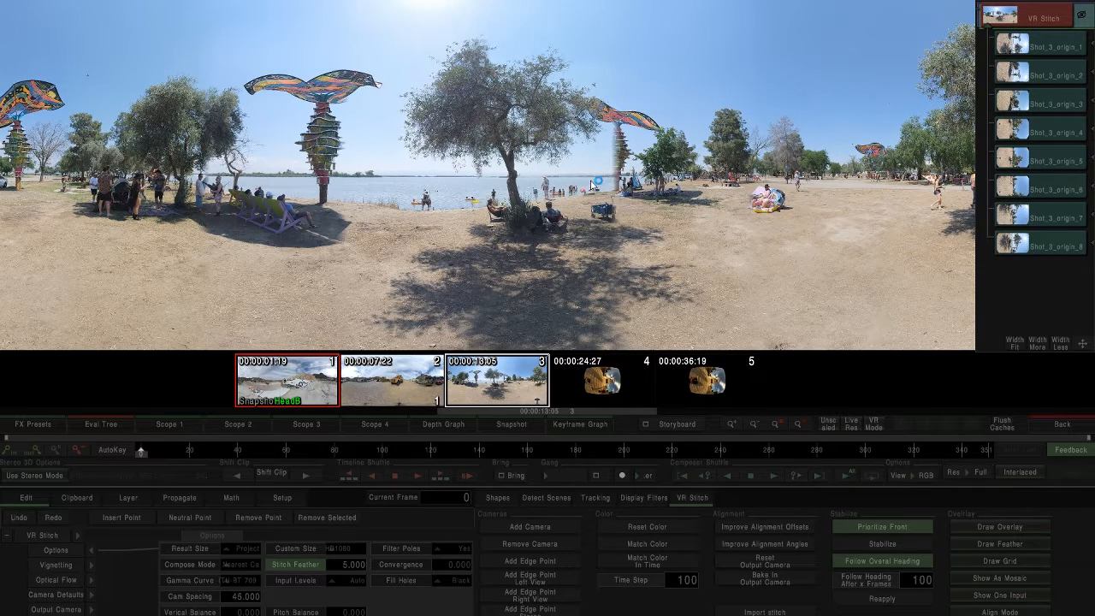
{"action": "scroll", "coordinate": [593, 183], "scroll_direction": "down", "scroll_amount": 3}
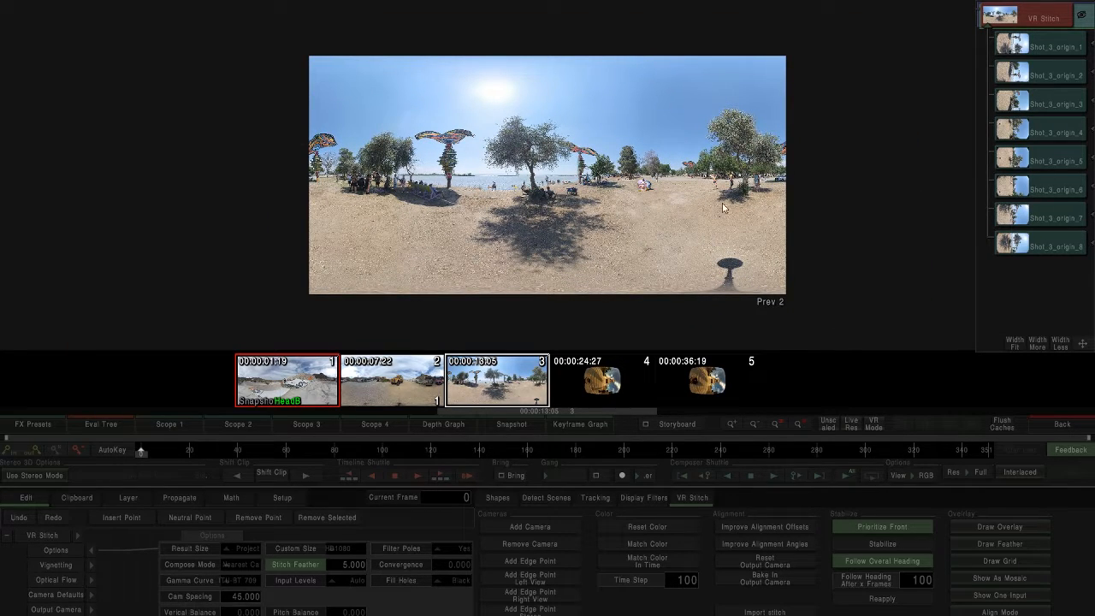
- Inspect the unstitched first Insta360Pro stack in its VR Stitch effect and return to the timeline
{"action": "left_click", "coordinate": [1077, 429]}
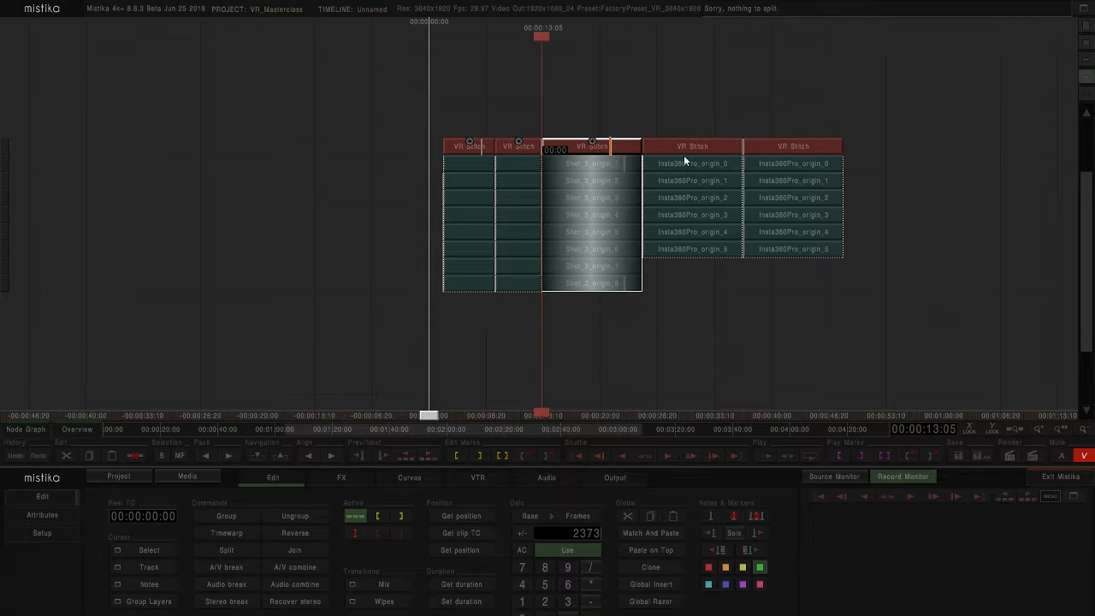
{"action": "left_click", "coordinate": [909, 169]}
{"action": "left_click_drag", "start_coordinate": [901, 224], "coordinate": [817, 228]}
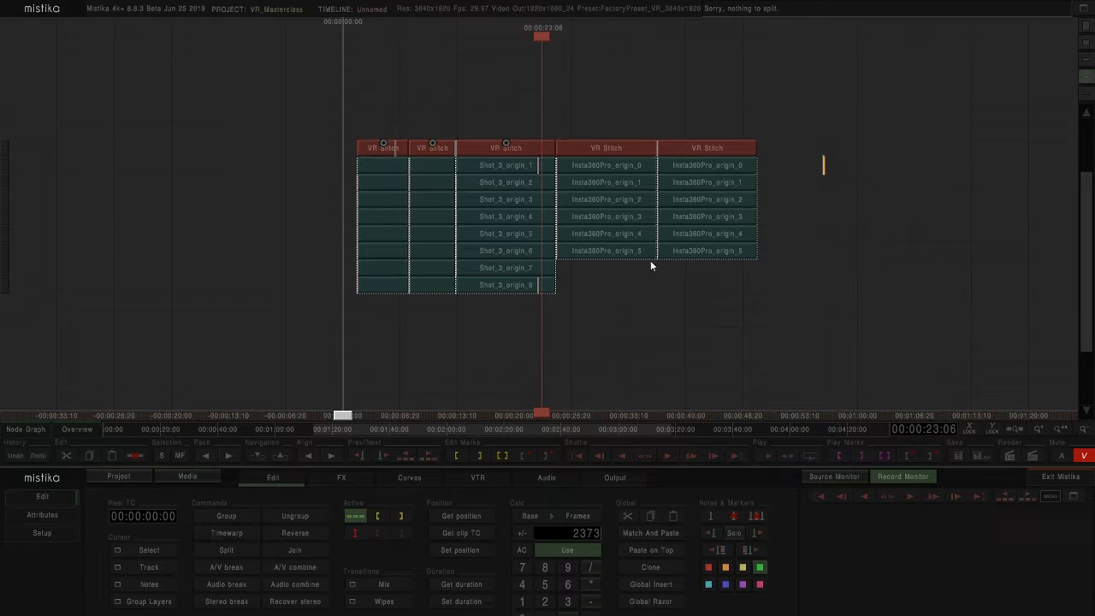
{"action": "double_click", "coordinate": [616, 149]}
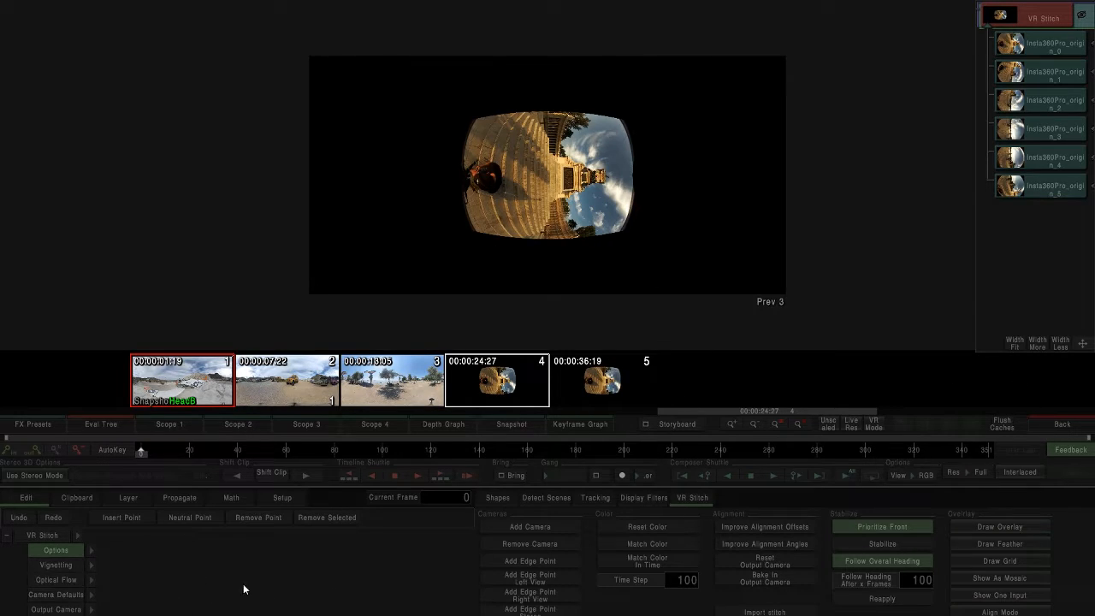
{"action": "left_click", "coordinate": [1063, 426]}
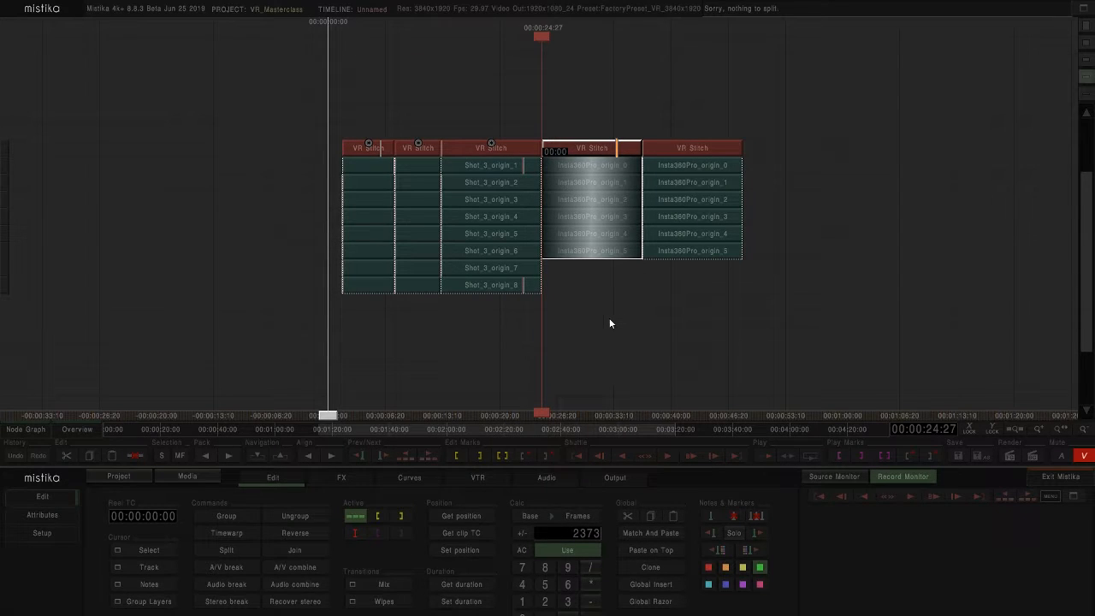
{"action": "key", "text": "alt+Tab"}
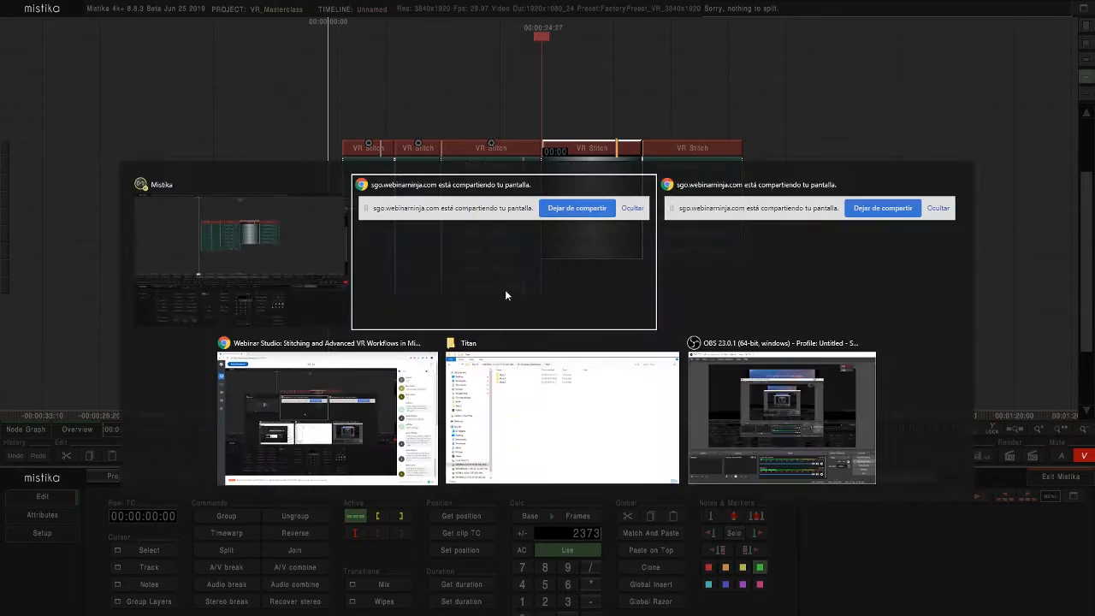
{"action": "left_click", "coordinate": [596, 431]}
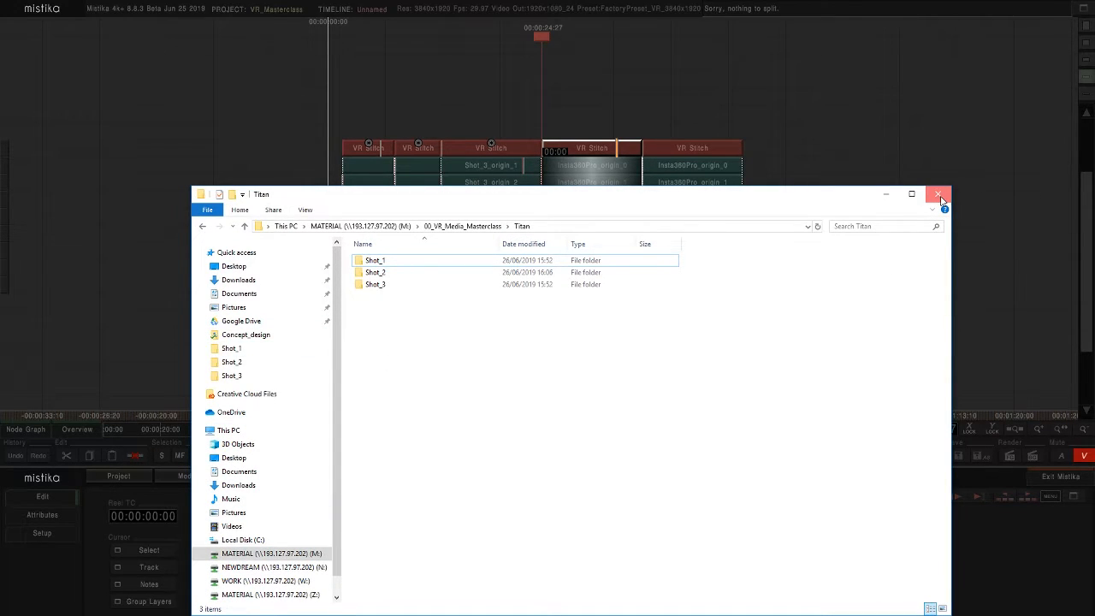
{"action": "left_click", "coordinate": [942, 197]}
- Browse the media files to the bookmarked CameraPresets folder and select the preset Insta360Pro_3200x2400.grp
{"action": "left_click", "coordinate": [193, 476]}
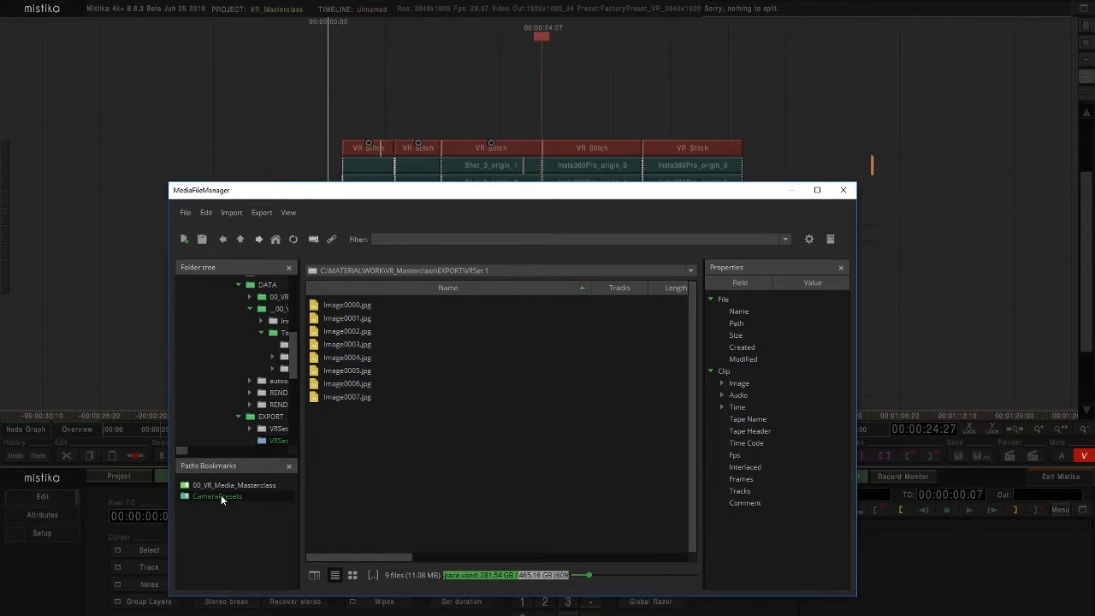
{"action": "left_click", "coordinate": [218, 496]}
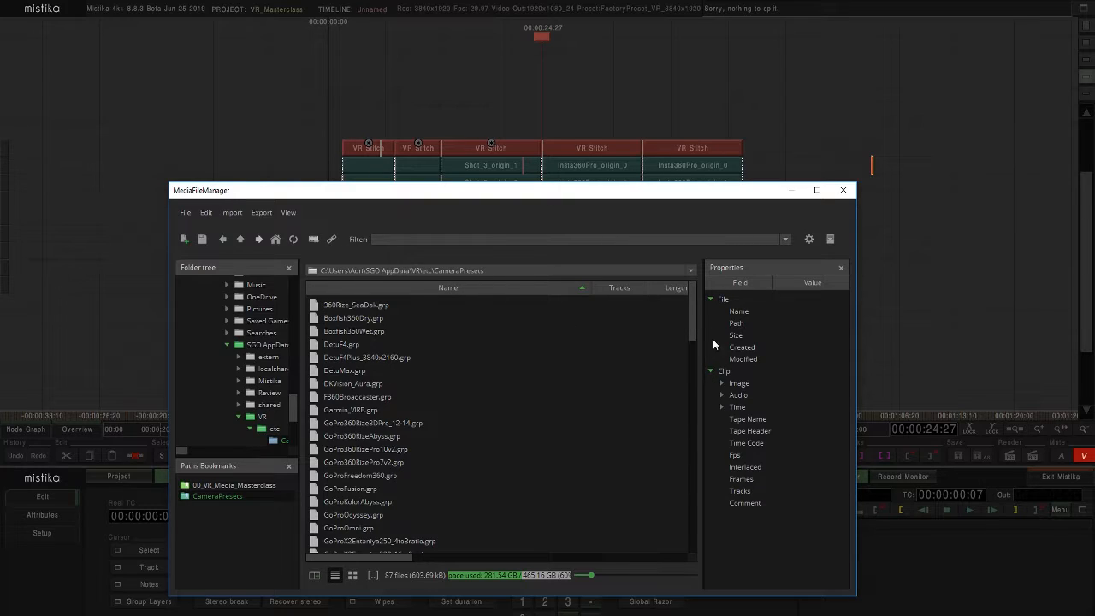
{"action": "left_click_drag", "start_coordinate": [689, 311], "coordinate": [690, 389]}
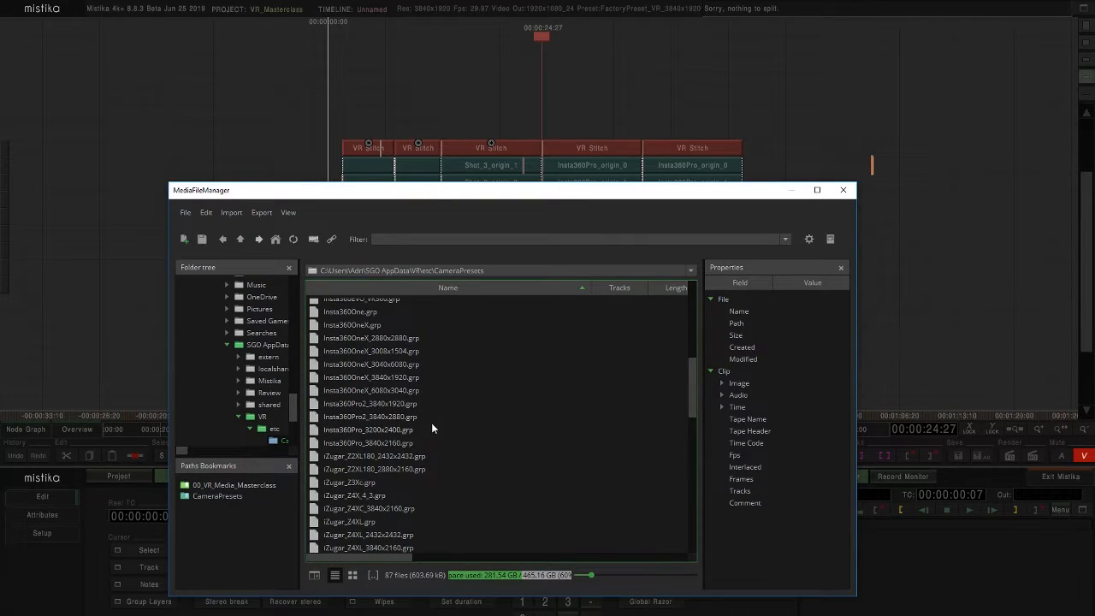
{"action": "left_click", "coordinate": [360, 430]}
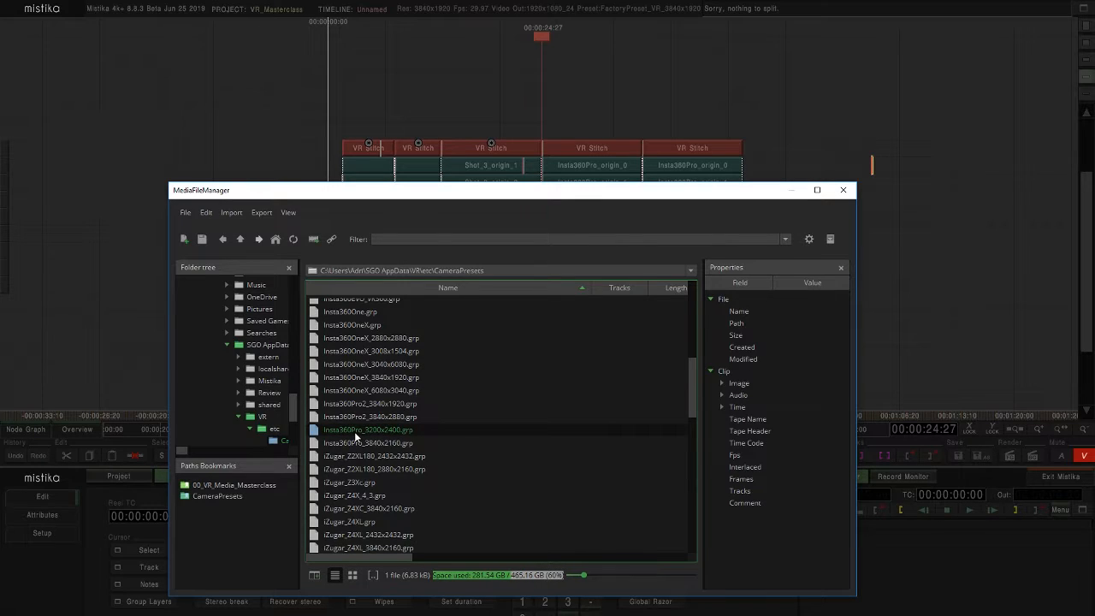
- Place the Insta360Pro_3200x2400.grp preset on the timeline above the first Insta360Pro stack, aligned with the stack's start
{"action": "mouse_move", "coordinate": [355, 431]}
{"action": "left_mouse_down"}
{"action": "mouse_move", "coordinate": [599, 214]}
{"action": "mouse_move", "coordinate": [595, 116]}
{"action": "mouse_move", "coordinate": [713, 153]}
{"action": "mouse_move", "coordinate": [660, 178]}
{"action": "mouse_move", "coordinate": [629, 125]}
{"action": "mouse_move", "coordinate": [558, 131]}
{"action": "left_mouse_up"}
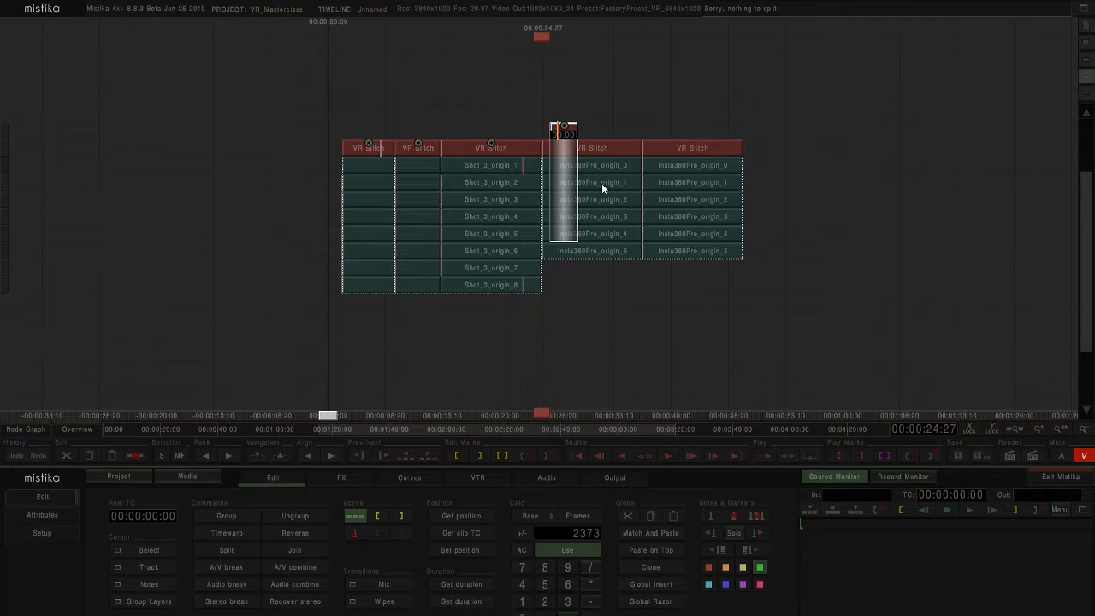
{"action": "left_click", "coordinate": [599, 149]}
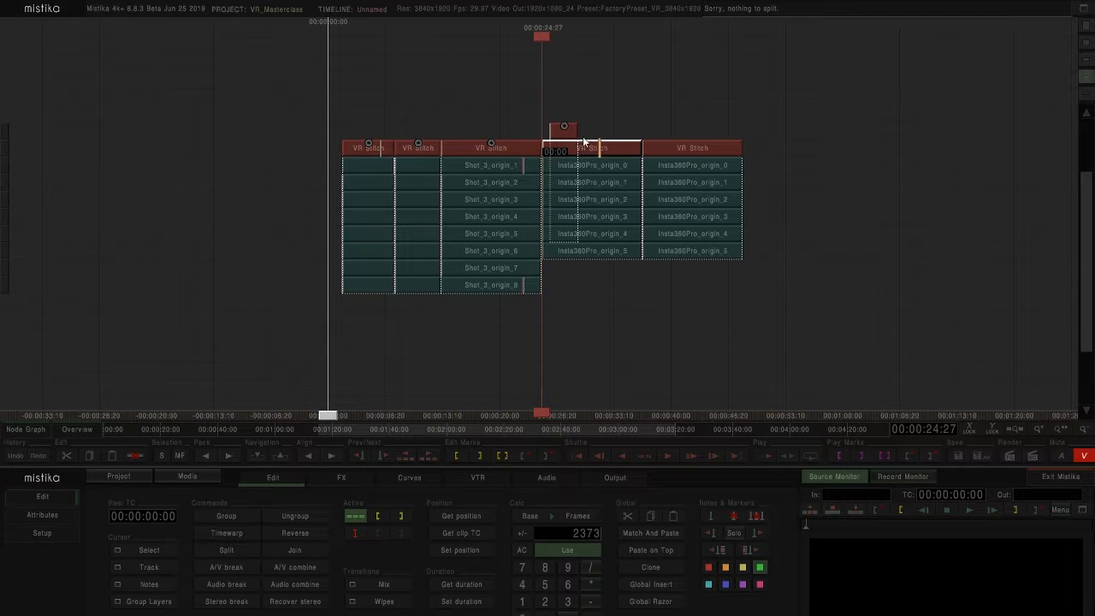
{"action": "left_click", "coordinate": [570, 136]}
{"action": "key", "text": "ctrl+v"}
{"action": "left_click", "coordinate": [571, 119]}
{"action": "key", "text": "Delete"}
{"action": "left_click_drag", "start_coordinate": [570, 128], "coordinate": [561, 129]}
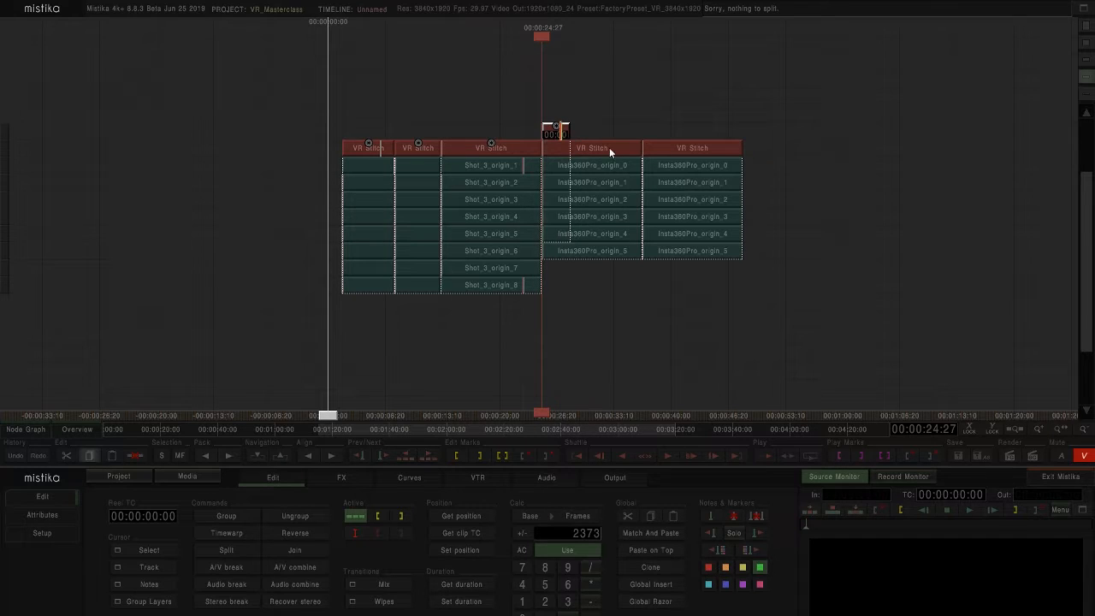
- Paste the preset's stitch onto the VR Stitch of the first Insta360Pro stack and delete the leftover preset clip
{"action": "left_click", "coordinate": [616, 148]}
{"action": "key", "text": "ctrl+b"}
{"action": "left_click", "coordinate": [595, 114]}
{"action": "left_click", "coordinate": [552, 131]}
{"action": "key", "text": "Delete"}
{"action": "left_click", "coordinate": [589, 166]}
{"action": "key", "text": "Delete"}
{"action": "left_click", "coordinate": [599, 270]}
{"action": "left_click_drag", "start_coordinate": [608, 293], "coordinate": [601, 259]}
- Open the VR Stitch of the first Insta360Pro stack and improve its alignment offsets
{"action": "double_click", "coordinate": [582, 147]}
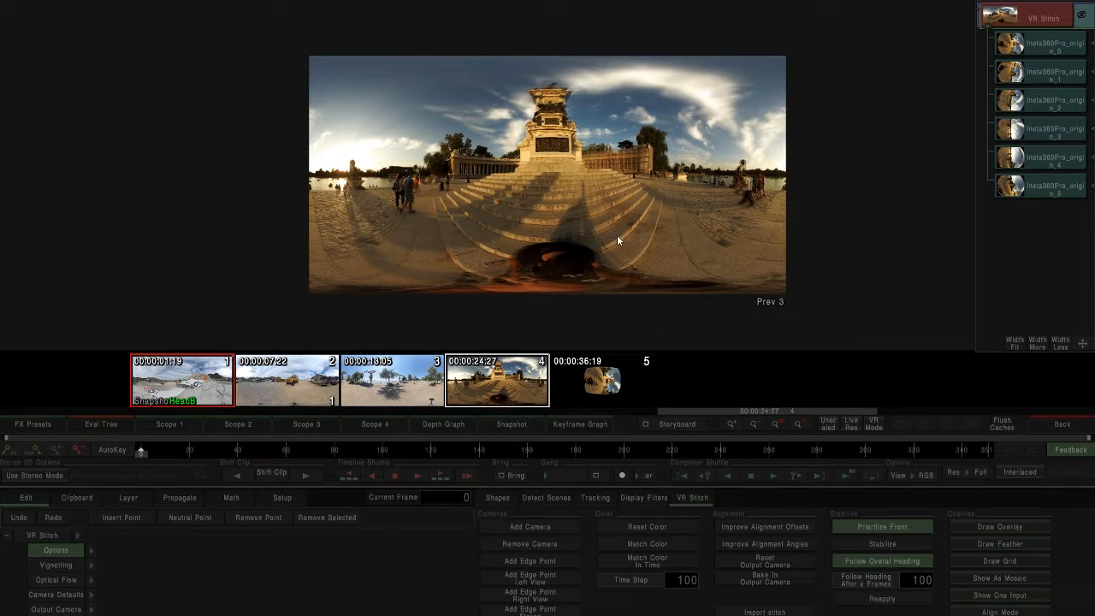
{"action": "scroll", "coordinate": [543, 203], "scroll_direction": "up", "scroll_amount": 3}
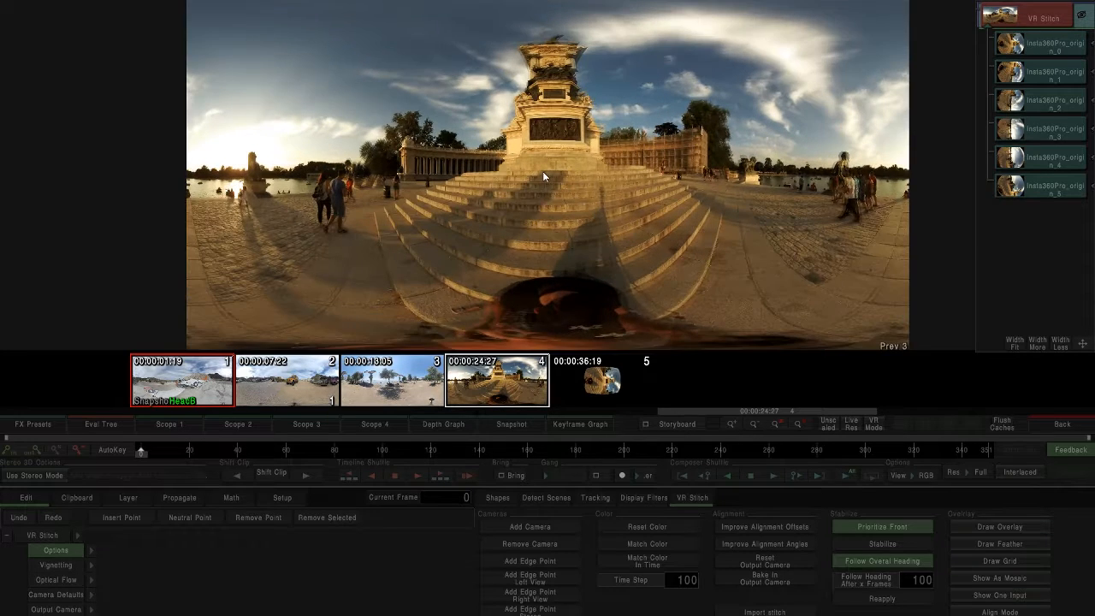
{"action": "left_click_drag", "start_coordinate": [543, 171], "coordinate": [543, 256]}
{"action": "scroll", "coordinate": [543, 256], "scroll_direction": "up", "scroll_amount": 2}
{"action": "left_click", "coordinate": [765, 528]}
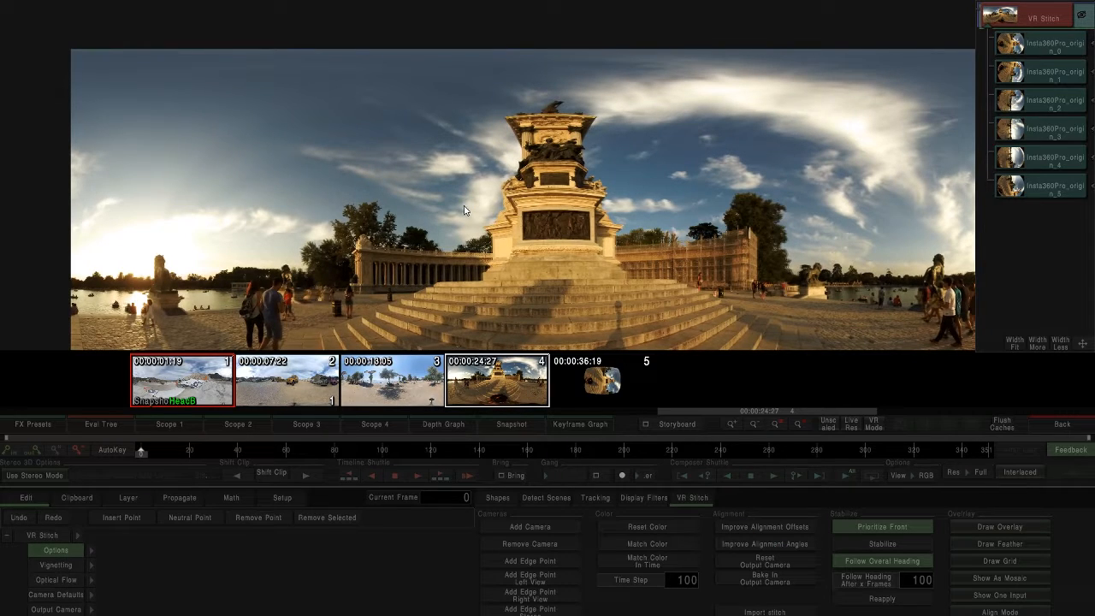
- Check the seams around the monument with the camera overlay and feather lines shown, and hide them again
{"action": "scroll", "coordinate": [476, 258], "scroll_direction": "up", "scroll_amount": 4}
{"action": "left_click_drag", "start_coordinate": [614, 112], "coordinate": [539, 226]}
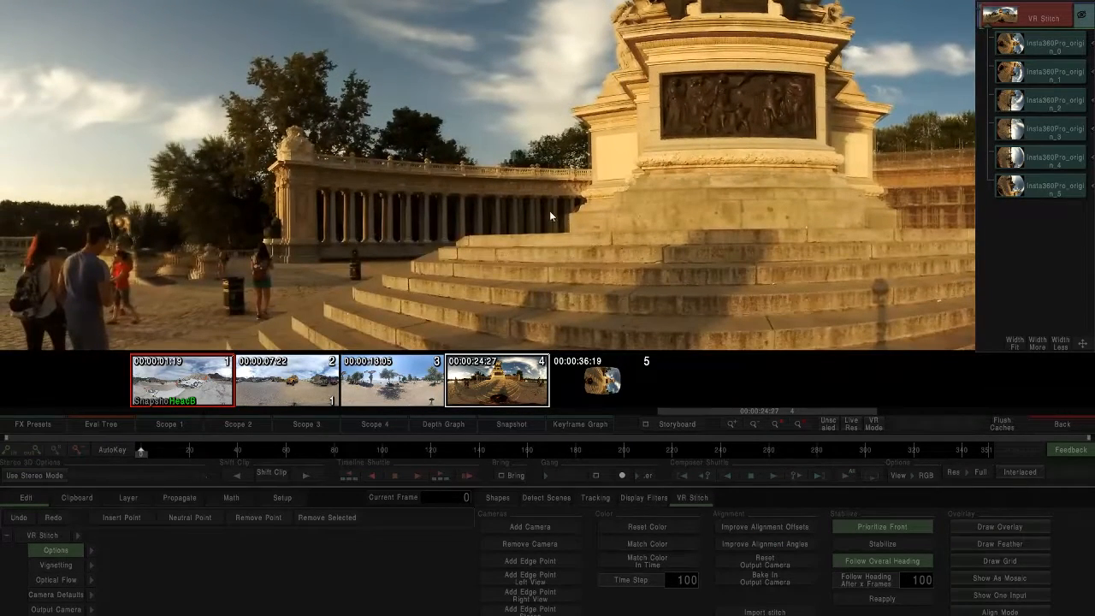
{"action": "left_click", "coordinate": [1009, 528]}
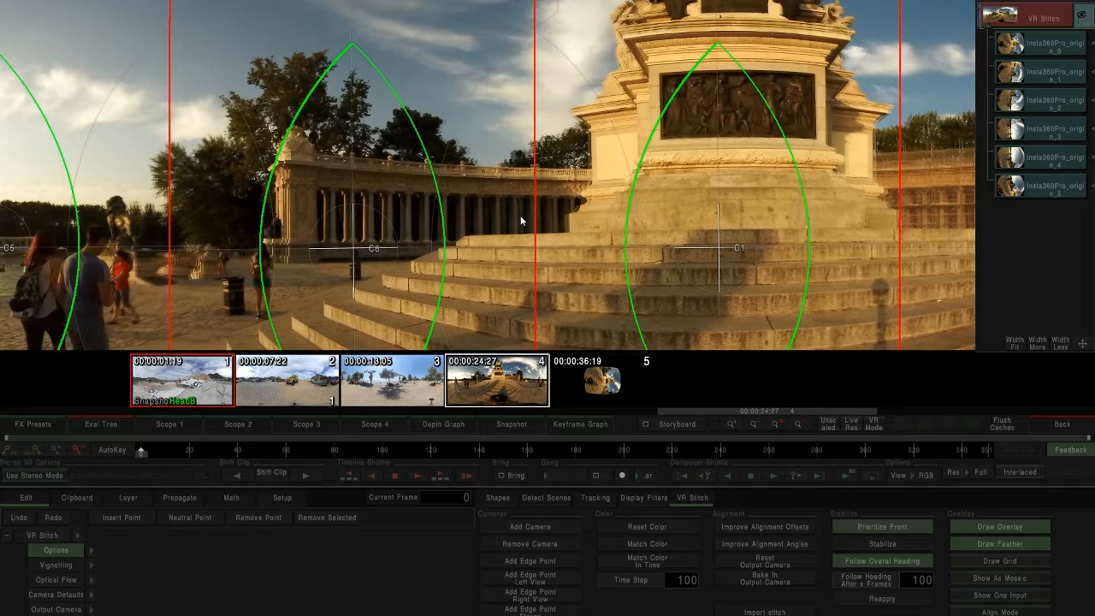
{"action": "left_click", "coordinate": [995, 541]}
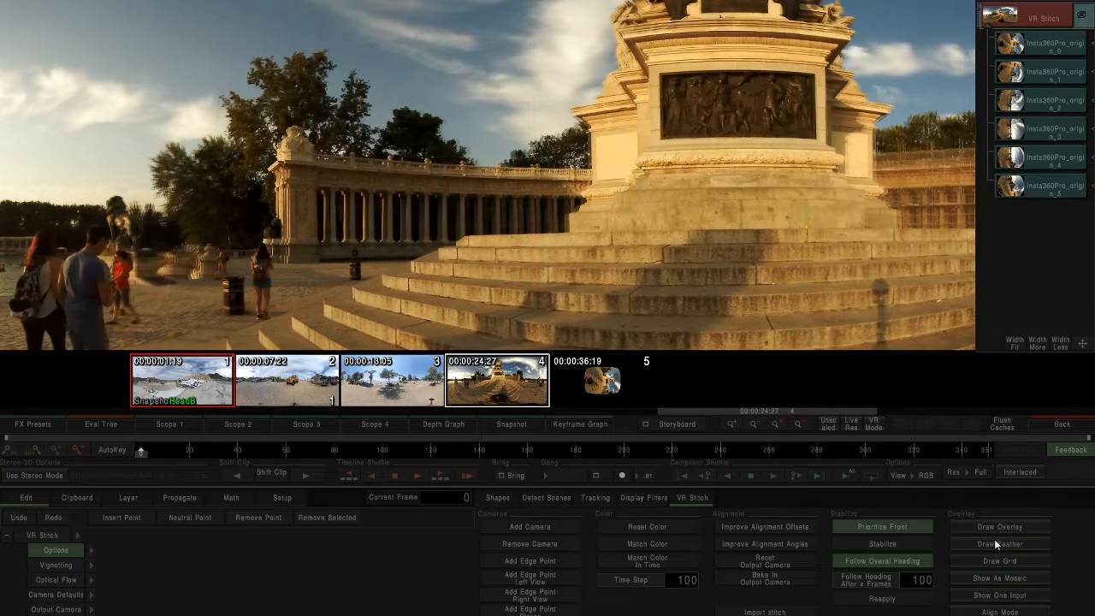
{"action": "scroll", "coordinate": [632, 256], "scroll_direction": "down", "scroll_amount": 4}
{"action": "scroll", "coordinate": [560, 200], "scroll_direction": "down", "scroll_amount": 3}
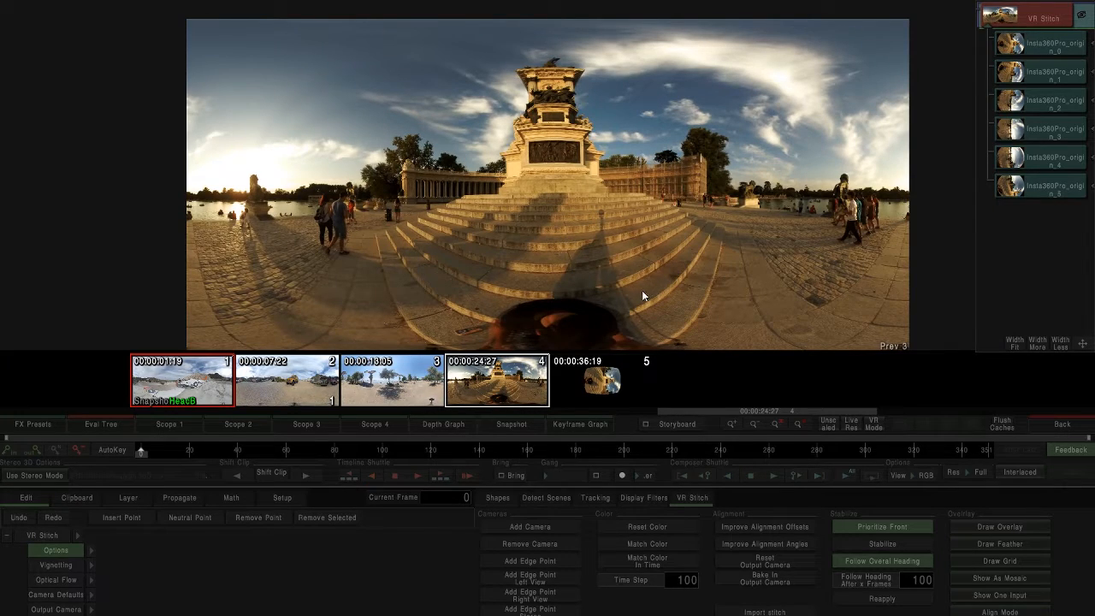
- Switch to the second Insta360Pro shot, load the camera calibration into its VR Stitch and inspect the seam on the monument
{"action": "left_click", "coordinate": [617, 380]}
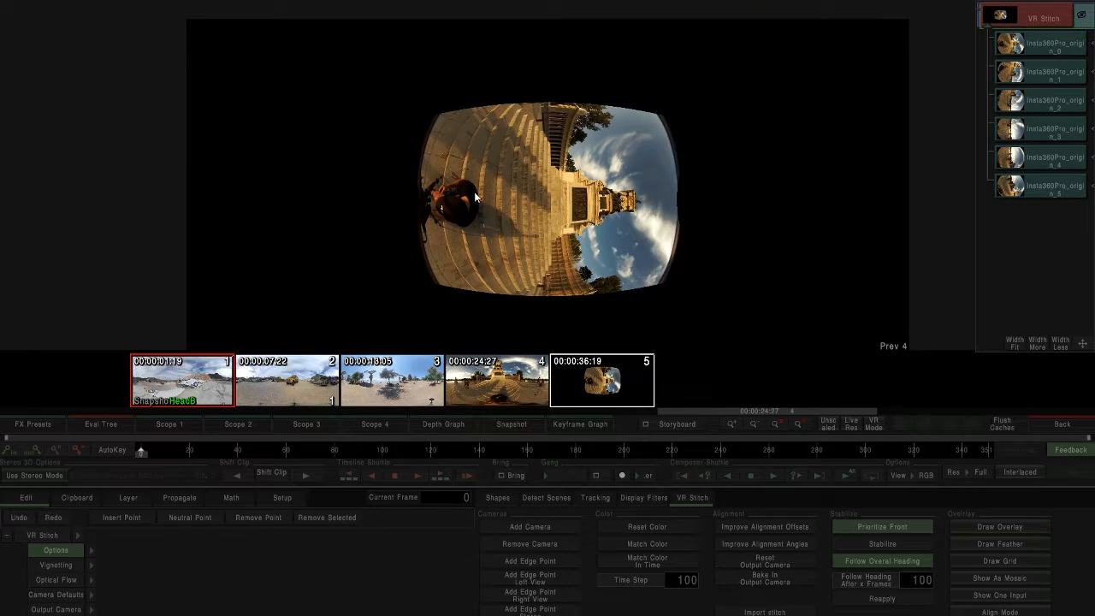
{"action": "scroll", "coordinate": [577, 210], "scroll_direction": "down", "scroll_amount": 2}
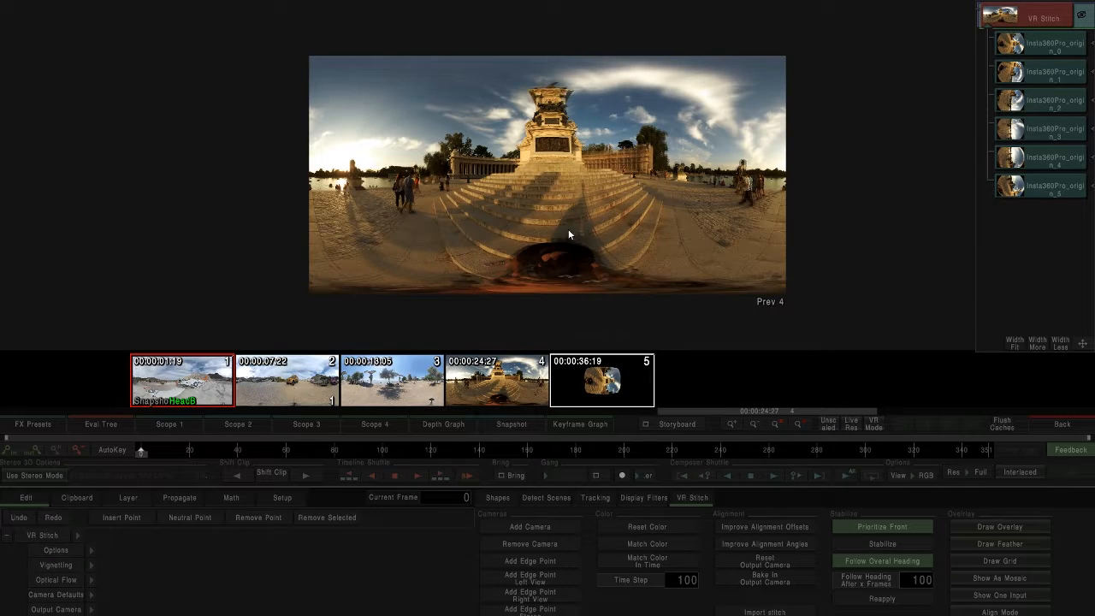
{"action": "scroll", "coordinate": [570, 203], "scroll_direction": "up", "scroll_amount": 4}
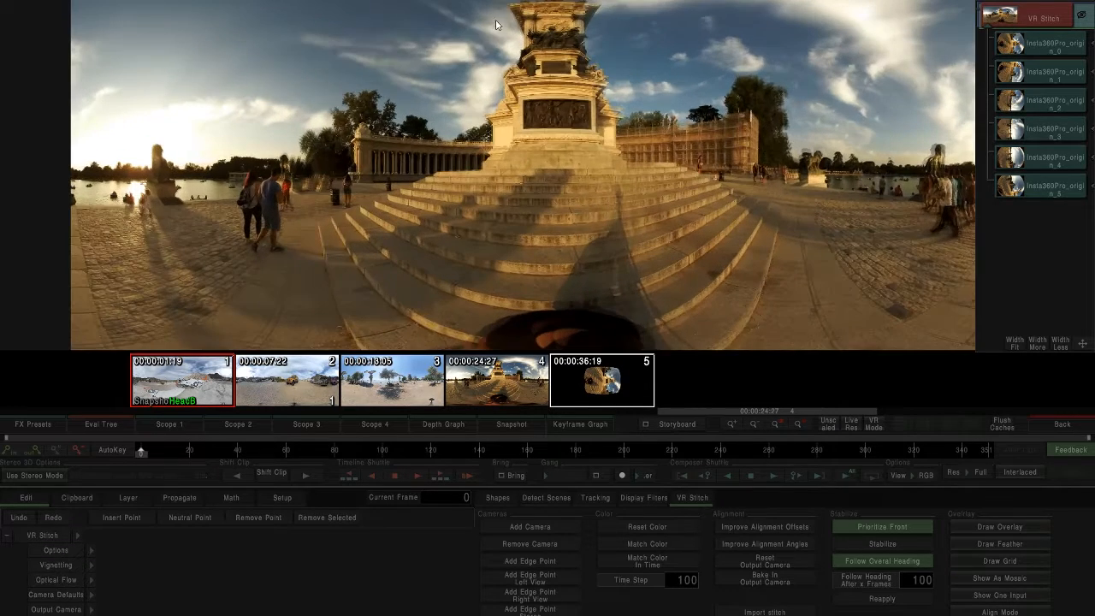
{"action": "left_click_drag", "start_coordinate": [567, 163], "coordinate": [565, 342]}
{"action": "scroll", "coordinate": [525, 241], "scroll_direction": "up", "scroll_amount": 3}
{"action": "left_click_drag", "start_coordinate": [525, 243], "coordinate": [511, 195]}
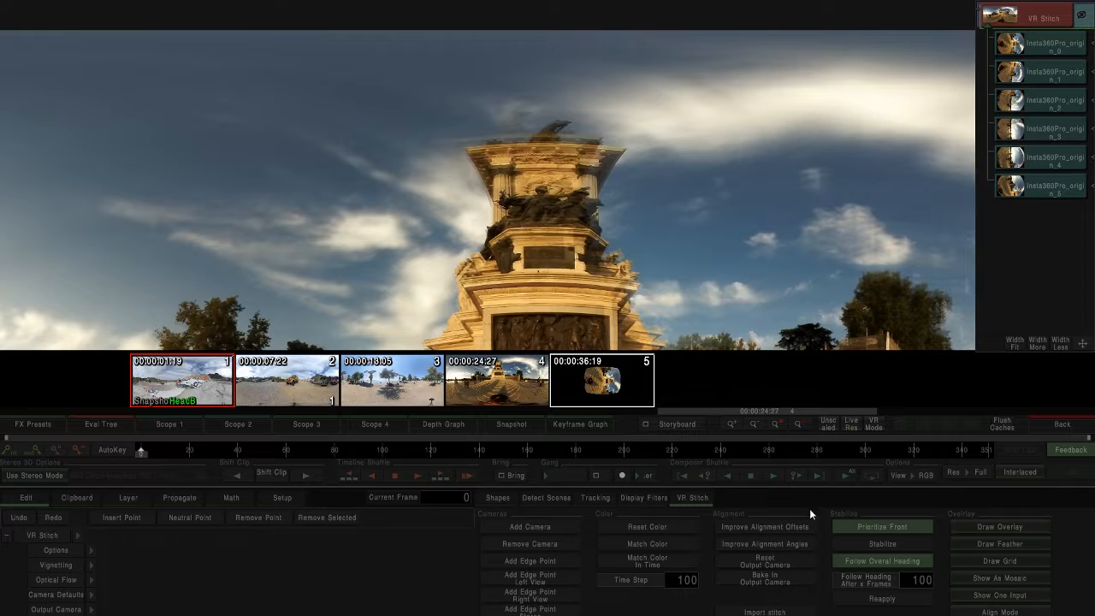
- Improve the alignment offsets and alignment angles of the second Insta360Pro shot and return to the timeline
{"action": "left_click", "coordinate": [758, 527]}
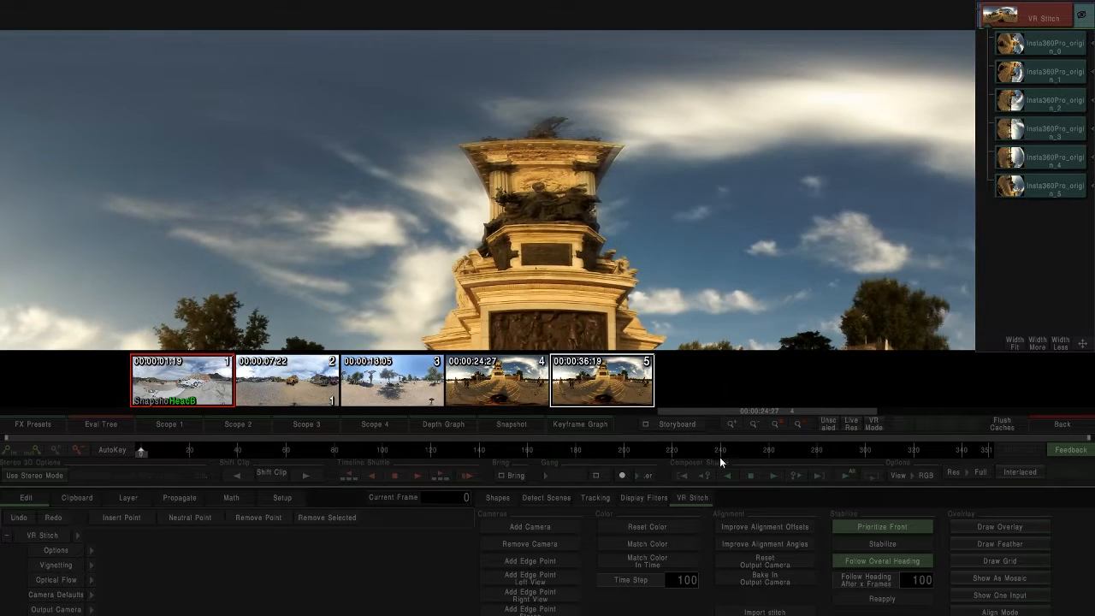
{"action": "left_click", "coordinate": [757, 548]}
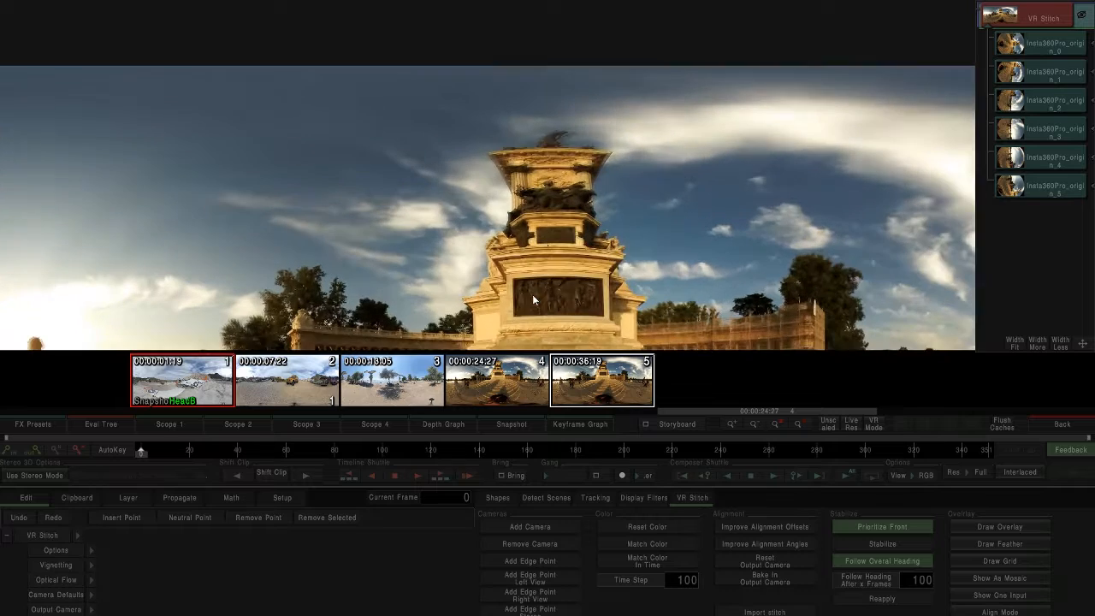
{"action": "left_click_drag", "start_coordinate": [532, 294], "coordinate": [572, 162]}
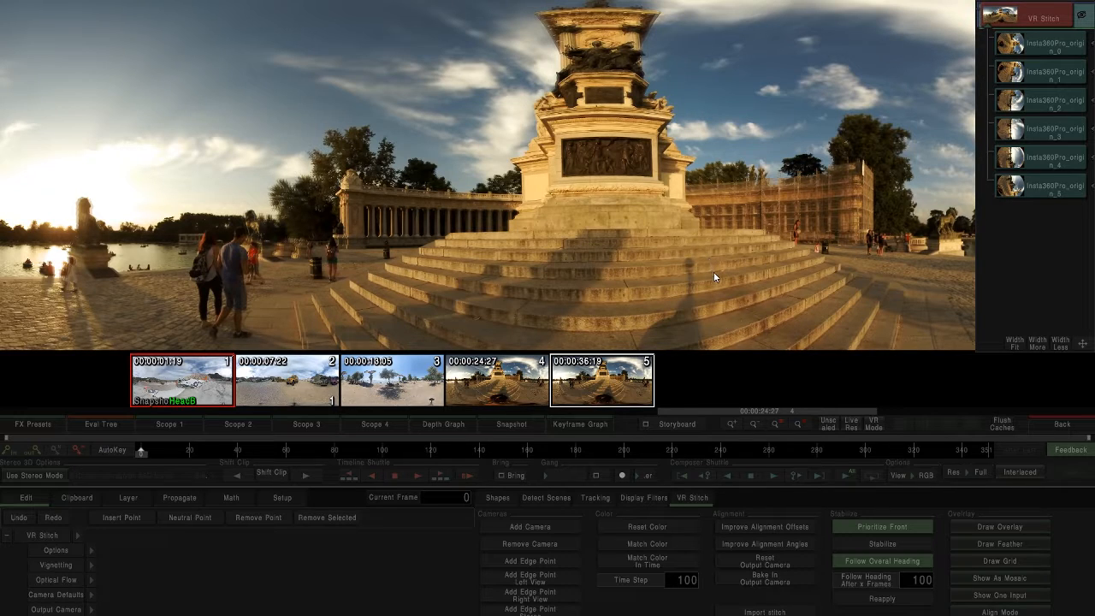
{"action": "left_click", "coordinate": [1062, 424]}
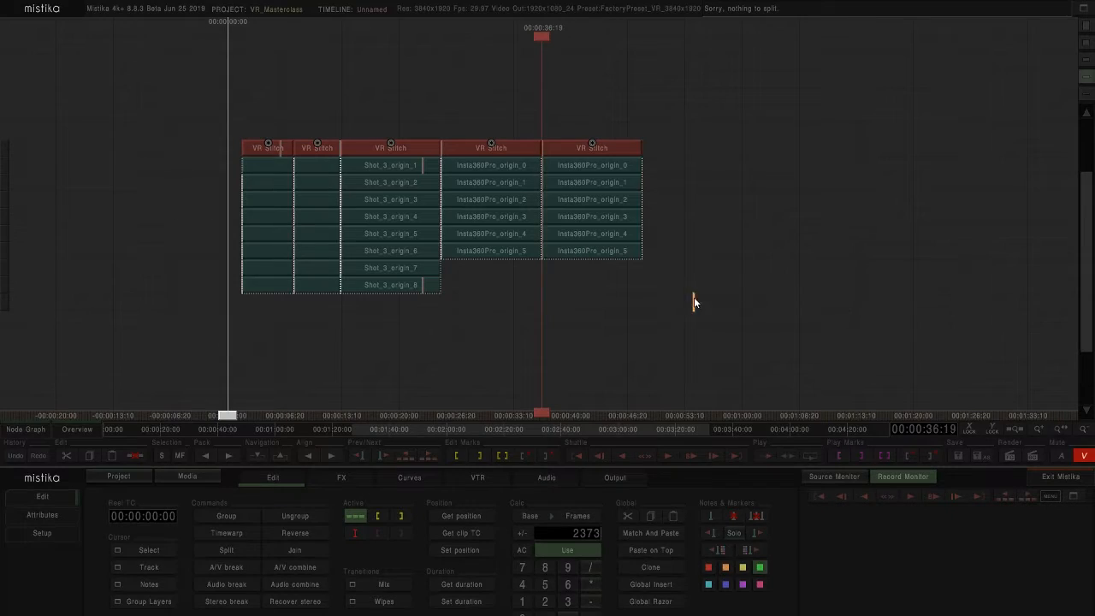
- Delete the second Insta360Pro stack together with its VR Stitch from the timeline
{"action": "left_click_drag", "start_coordinate": [576, 124], "coordinate": [576, 120]}
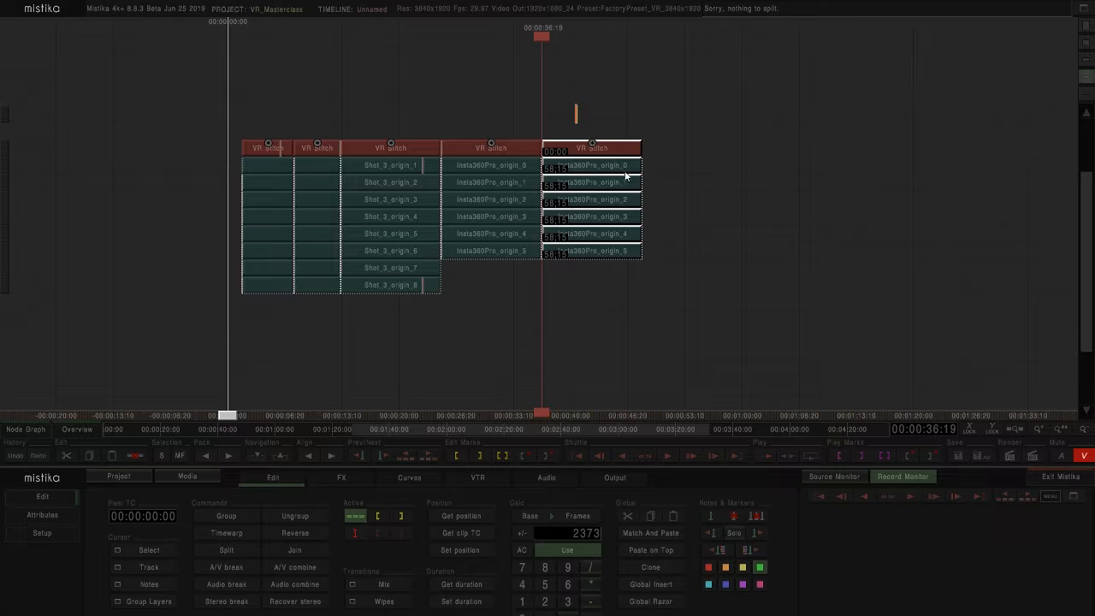
{"action": "key", "text": "Delete"}
{"action": "left_click", "coordinate": [492, 303]}
{"action": "left_click_drag", "start_coordinate": [455, 342], "coordinate": [505, 334]}
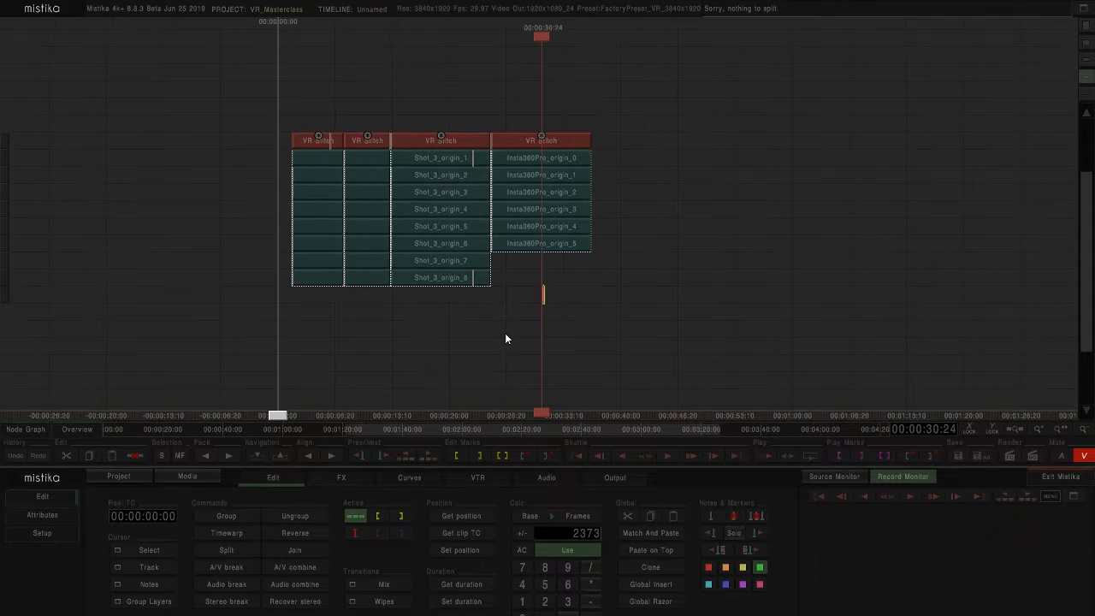
- Set the edit marks around all four VR Stitch stacks and clear the selection
{"action": "left_click_drag", "start_coordinate": [474, 190], "coordinate": [305, 118]}
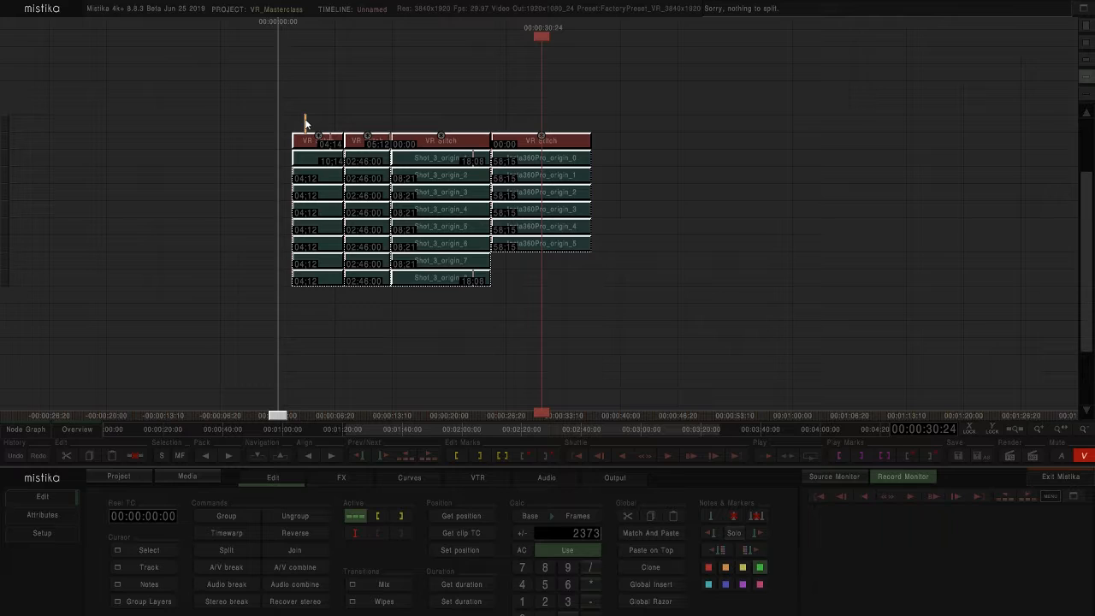
{"action": "left_click", "coordinate": [503, 459]}
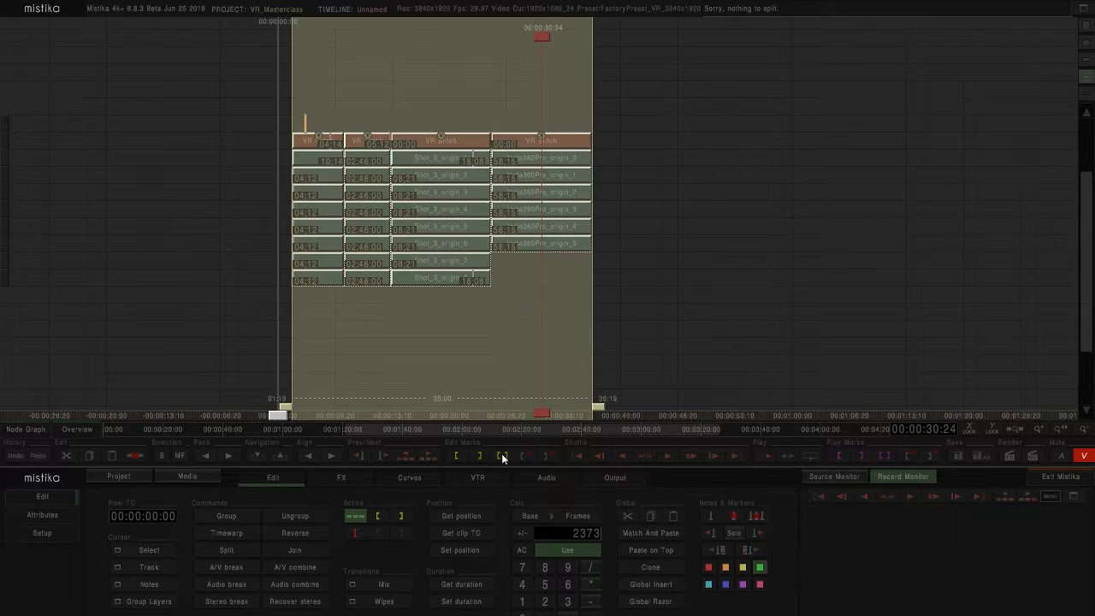
{"action": "left_click", "coordinate": [686, 260]}
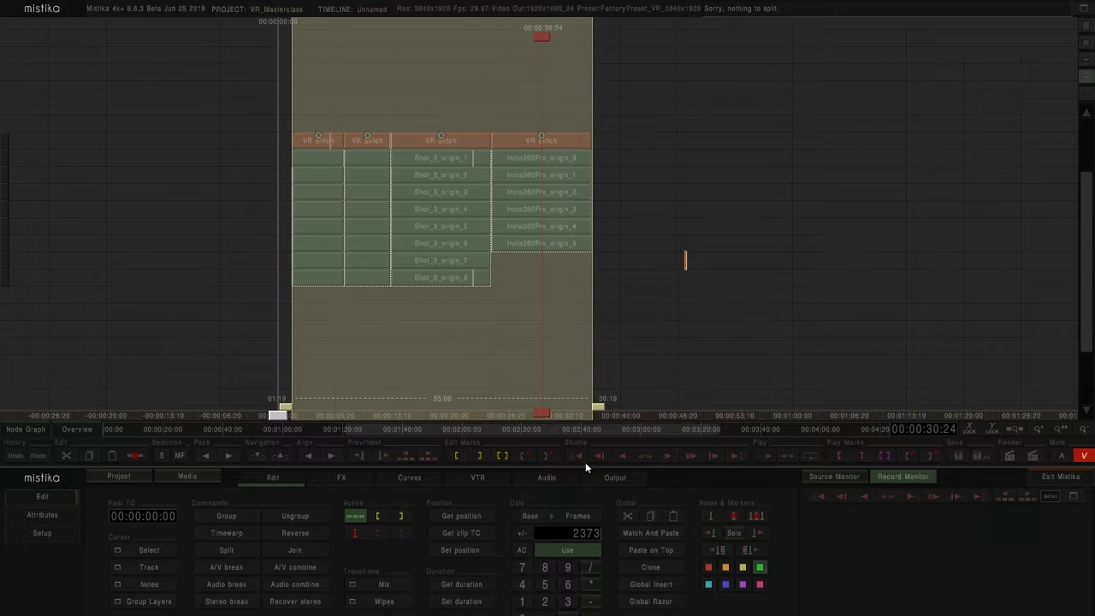
- Open the render output settings, examine the clip attributes of Shot_3_origin_1 and return to the output settings
{"action": "left_click", "coordinate": [615, 478]}
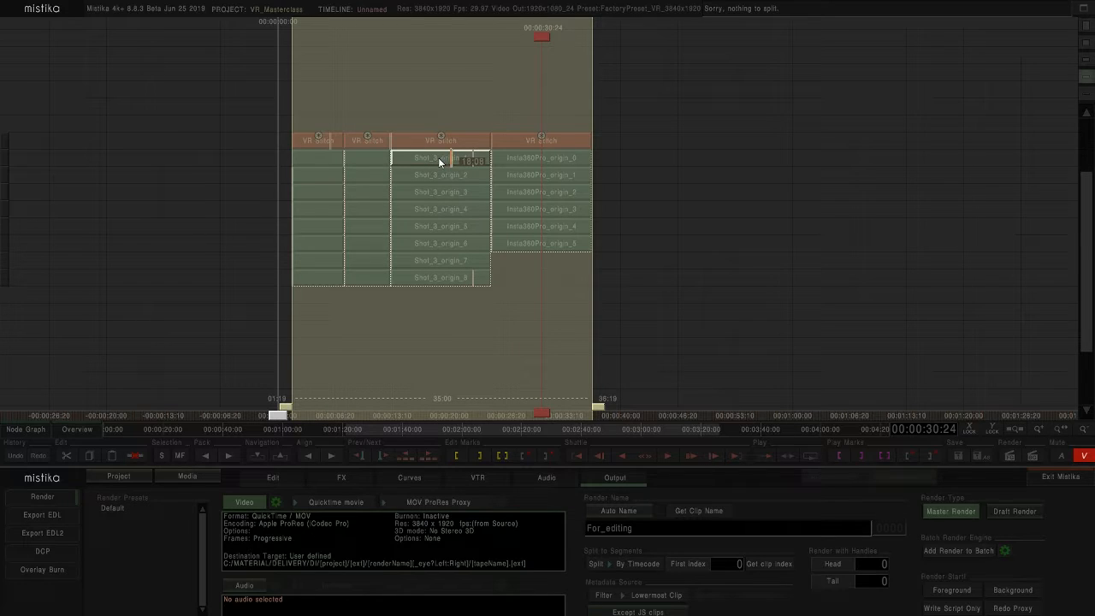
{"action": "left_click_drag", "start_coordinate": [406, 348], "coordinate": [457, 348]}
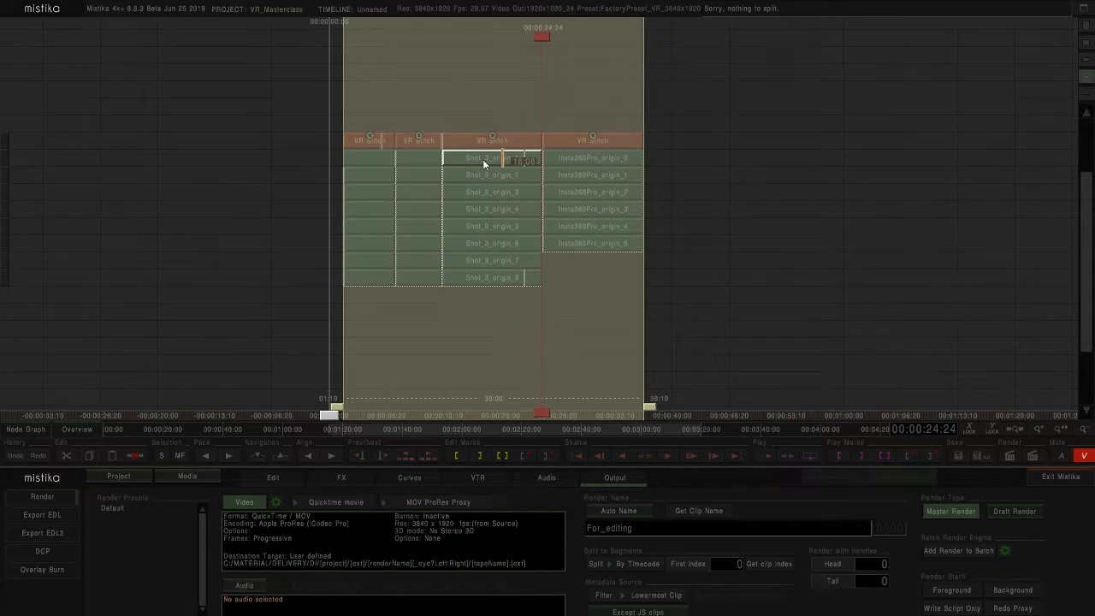
{"action": "left_click", "coordinate": [276, 478]}
{"action": "left_click", "coordinate": [63, 513]}
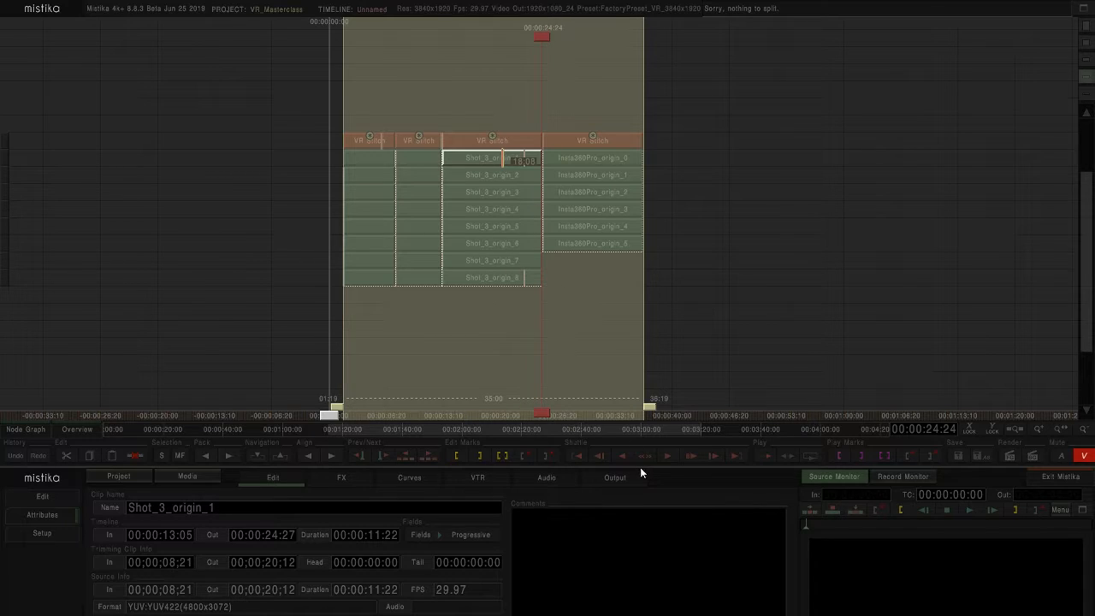
{"action": "left_click", "coordinate": [616, 478]}
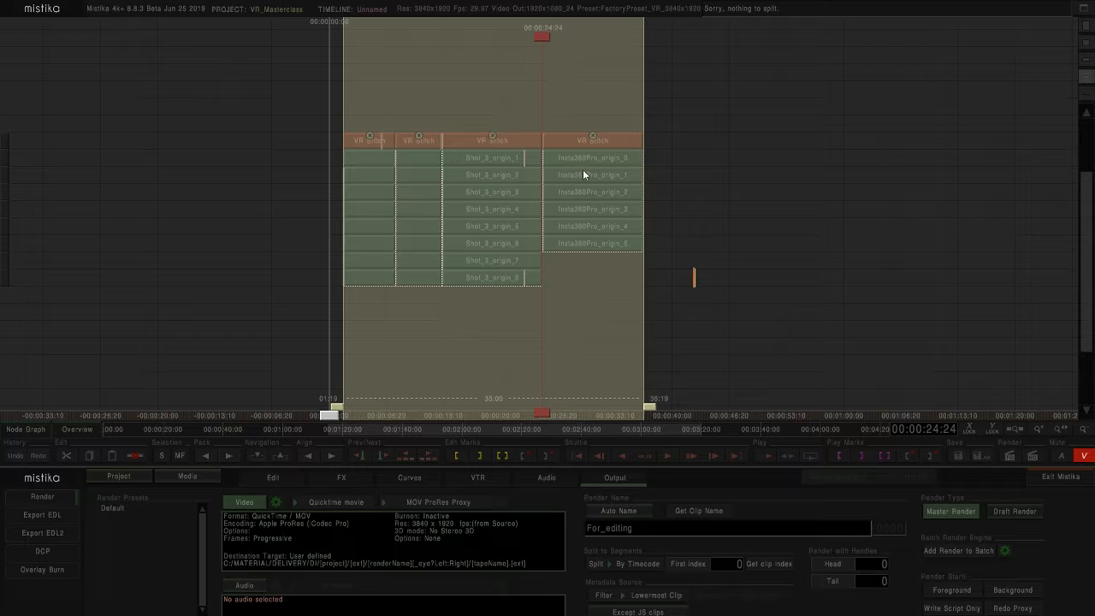
{"action": "left_click", "coordinate": [416, 146]}
{"action": "left_click_drag", "start_coordinate": [428, 162], "coordinate": [367, 158]}
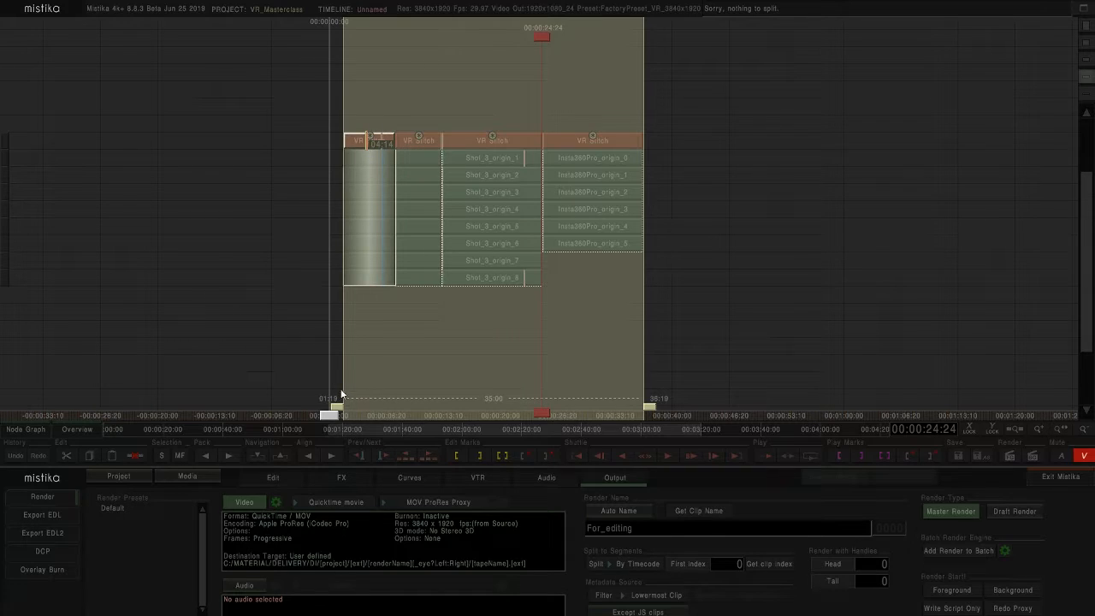
{"action": "left_click", "coordinate": [453, 345]}
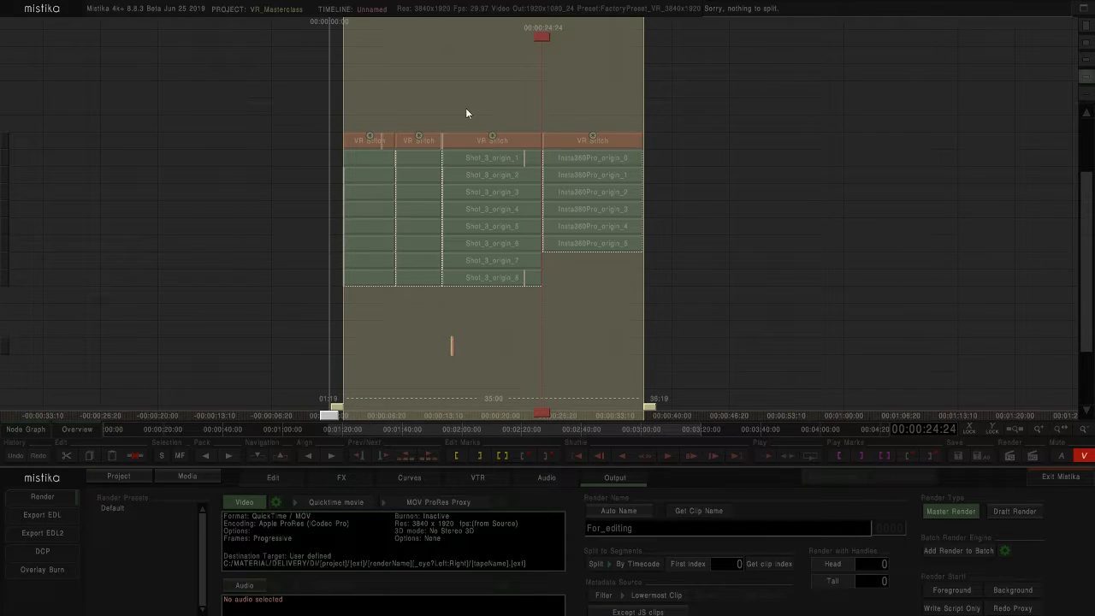
{"action": "left_click", "coordinate": [701, 335]}
- Switch the render's segment split to As Single and set it back to By Timecode
{"action": "left_click", "coordinate": [633, 564]}
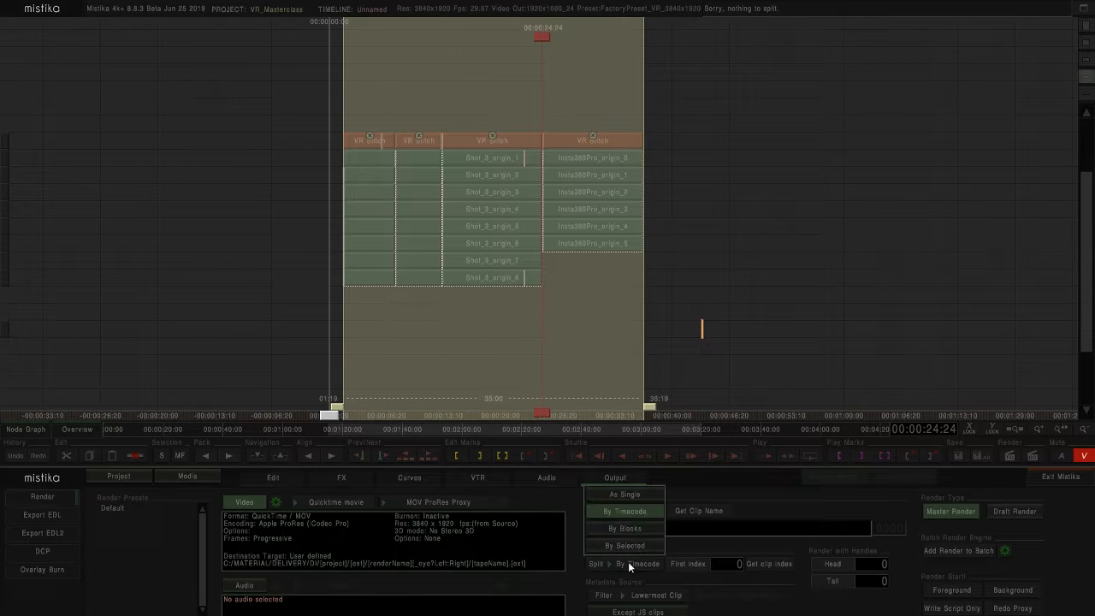
{"action": "left_click", "coordinate": [634, 497]}
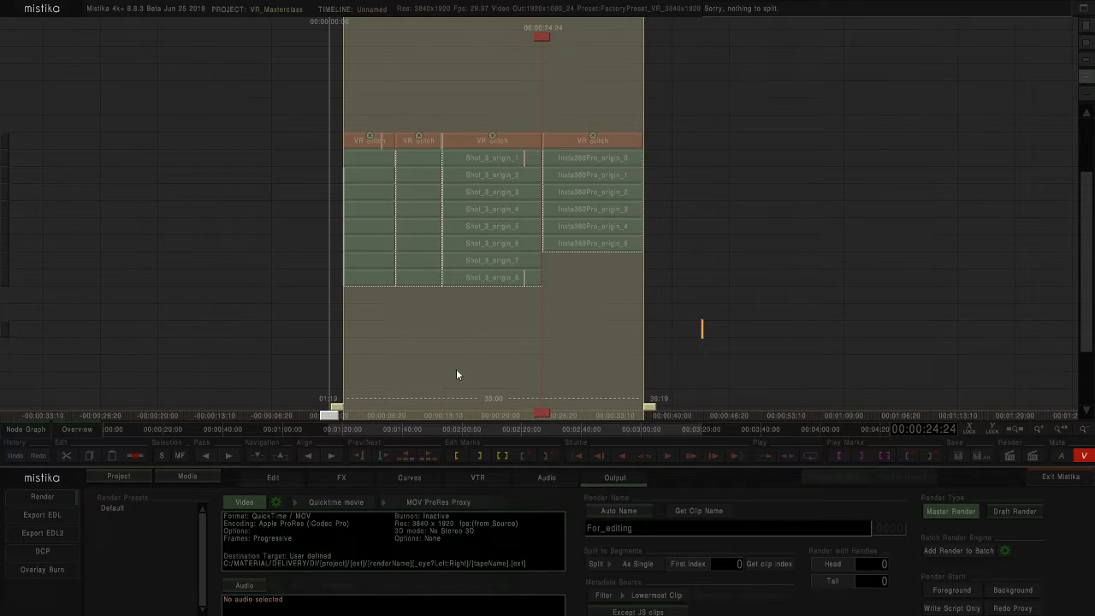
{"action": "left_click", "coordinate": [635, 566]}
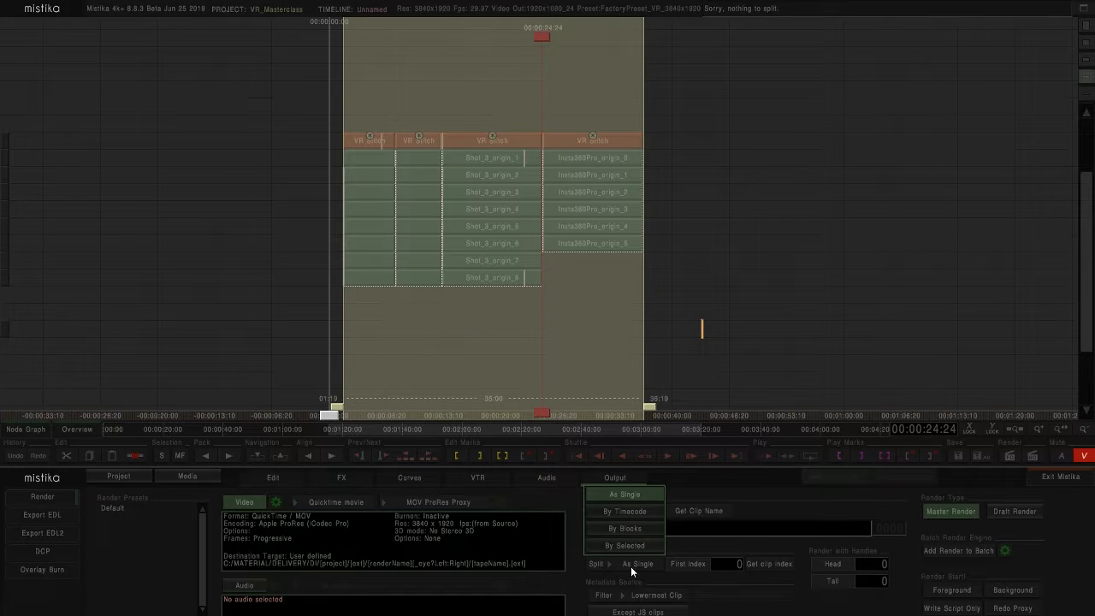
{"action": "left_click", "coordinate": [634, 513]}
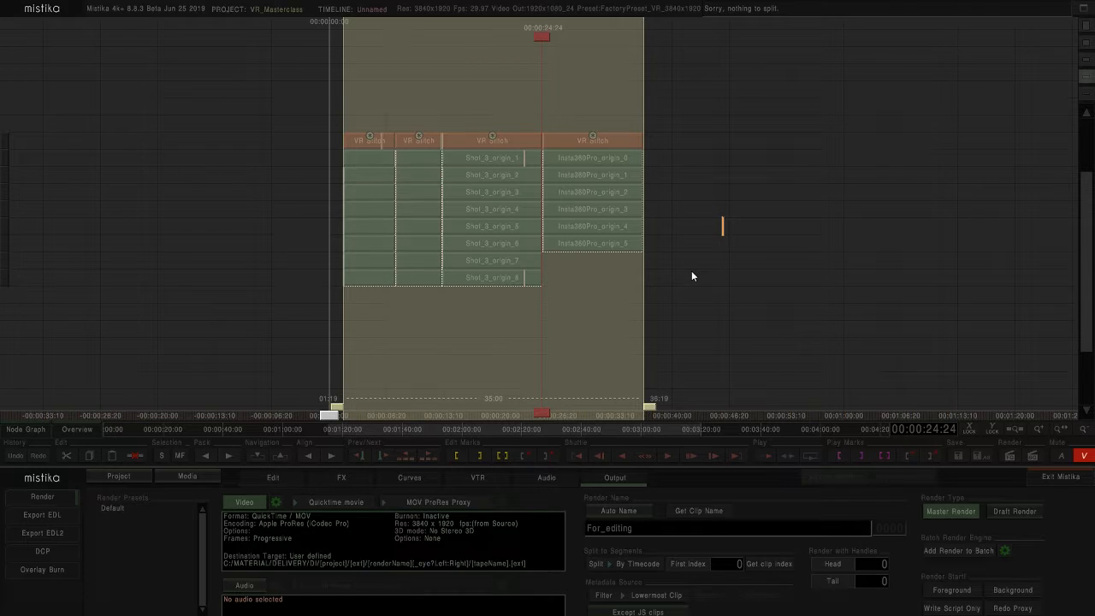
- Browse the project's media from its DATA folder through RENDER to the For_editing folder
{"action": "left_click_drag", "start_coordinate": [769, 181], "coordinate": [590, 176]}
{"action": "left_click", "coordinate": [532, 167]}
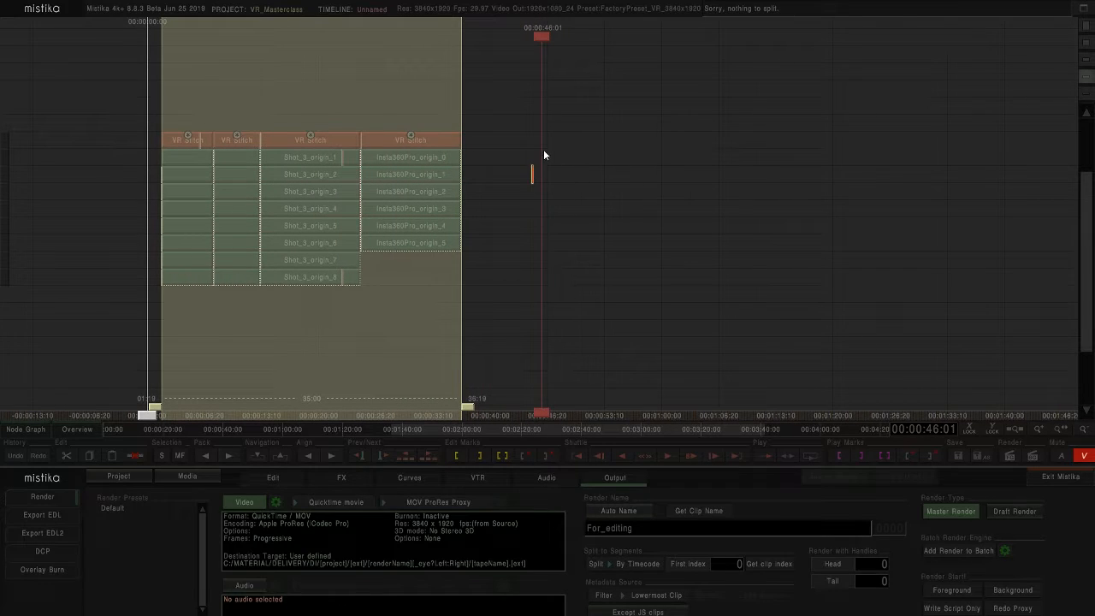
{"action": "left_click", "coordinate": [204, 471]}
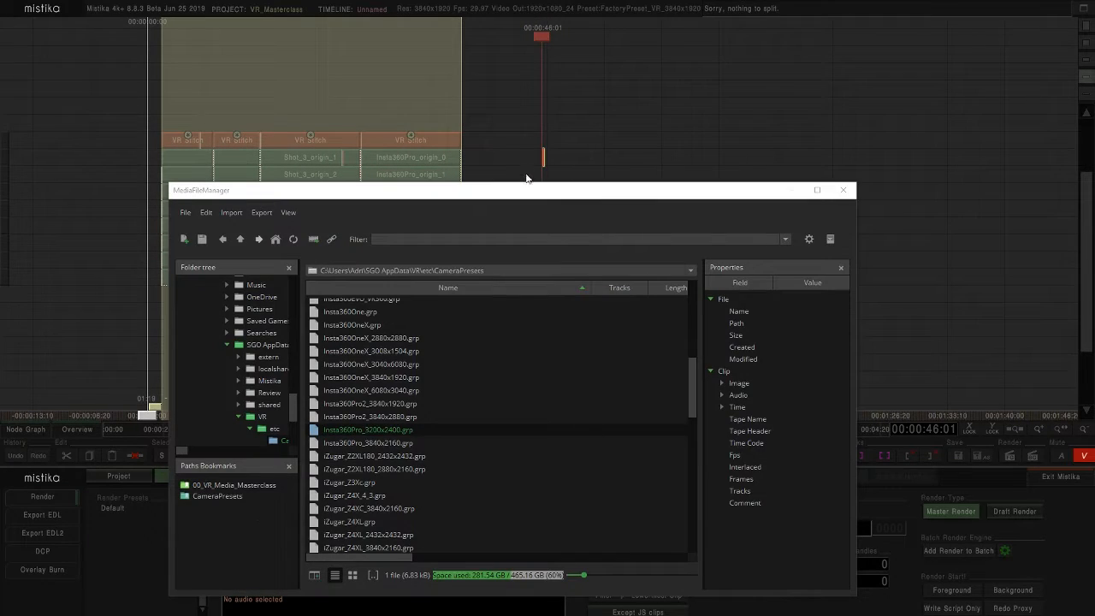
{"action": "left_click_drag", "start_coordinate": [556, 201], "coordinate": [592, 222]}
{"action": "left_click", "coordinate": [417, 262]}
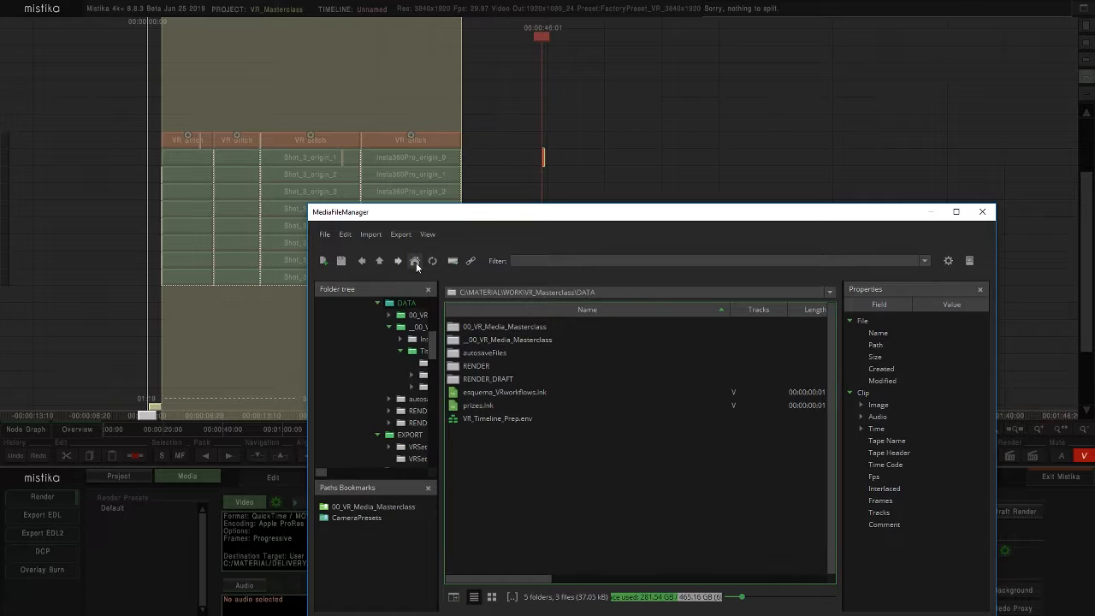
{"action": "double_click", "coordinate": [485, 367]}
{"action": "left_click", "coordinate": [482, 327]}
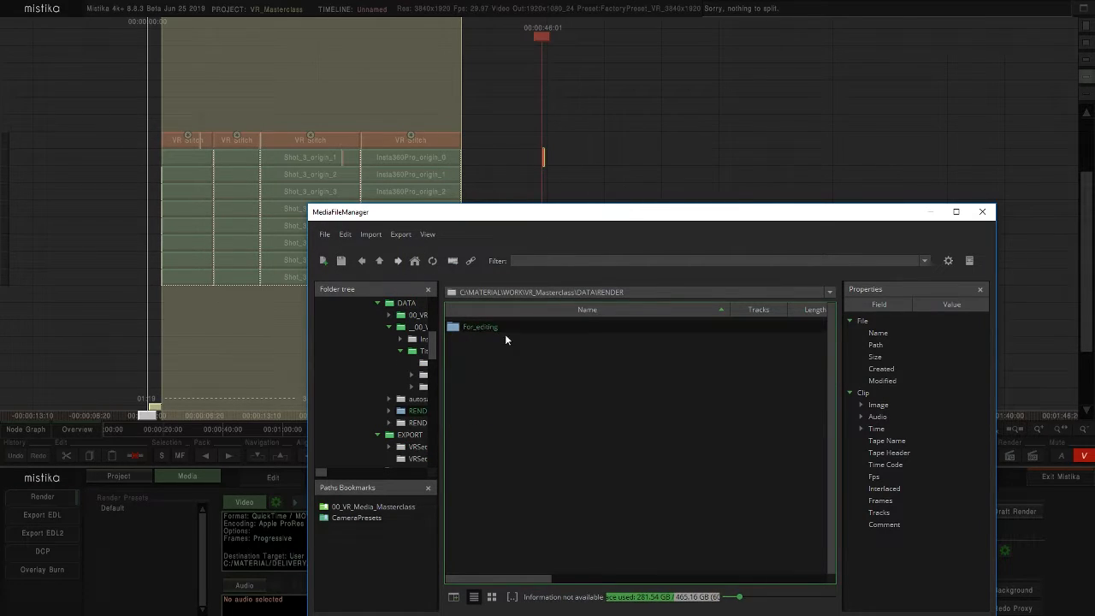
{"action": "left_click_drag", "start_coordinate": [570, 213], "coordinate": [492, 561]}
{"action": "left_click_drag", "start_coordinate": [573, 562], "coordinate": [644, 306]}
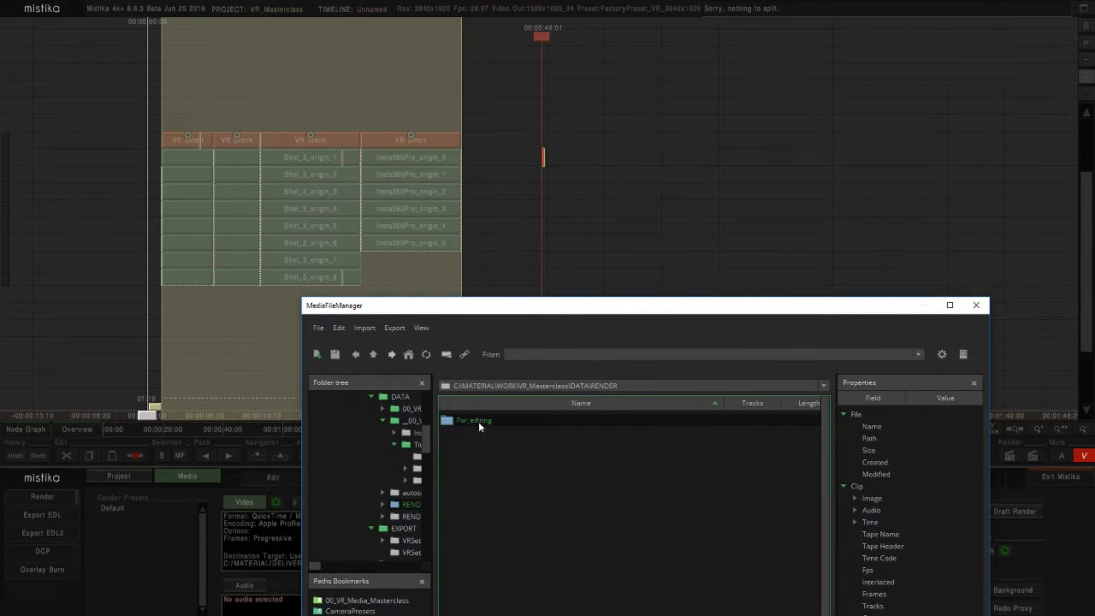
{"action": "double_click", "coordinate": [475, 420]}
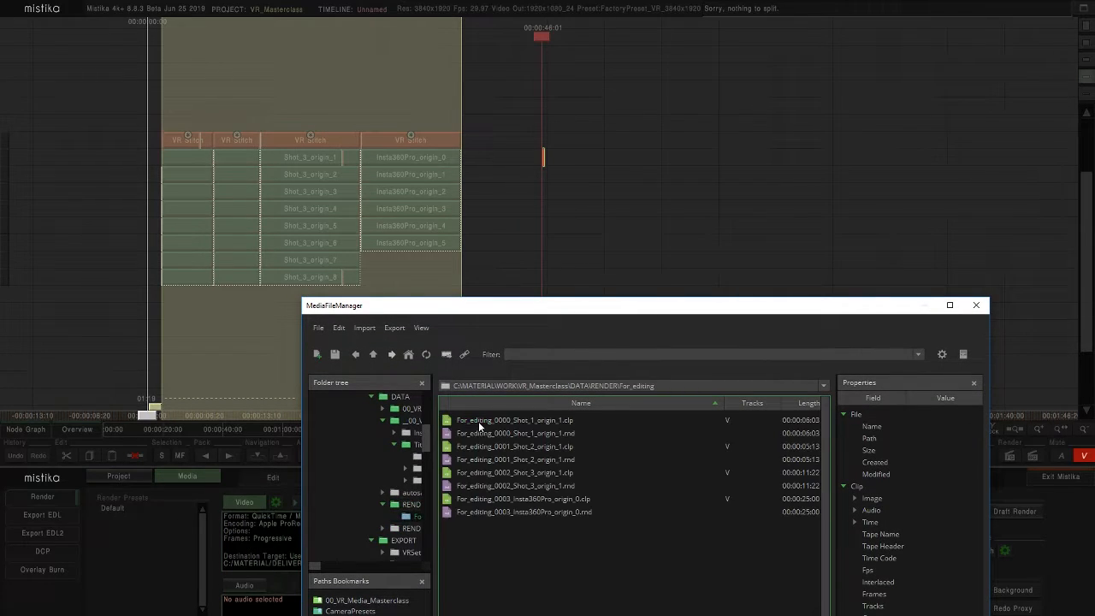
- Place the clip For_editing_0000_Shot_1_origin_1.clp in the empty timeline area after the VR Stitch stacks
{"action": "left_click", "coordinate": [553, 446]}
{"action": "left_click", "coordinate": [573, 420]}
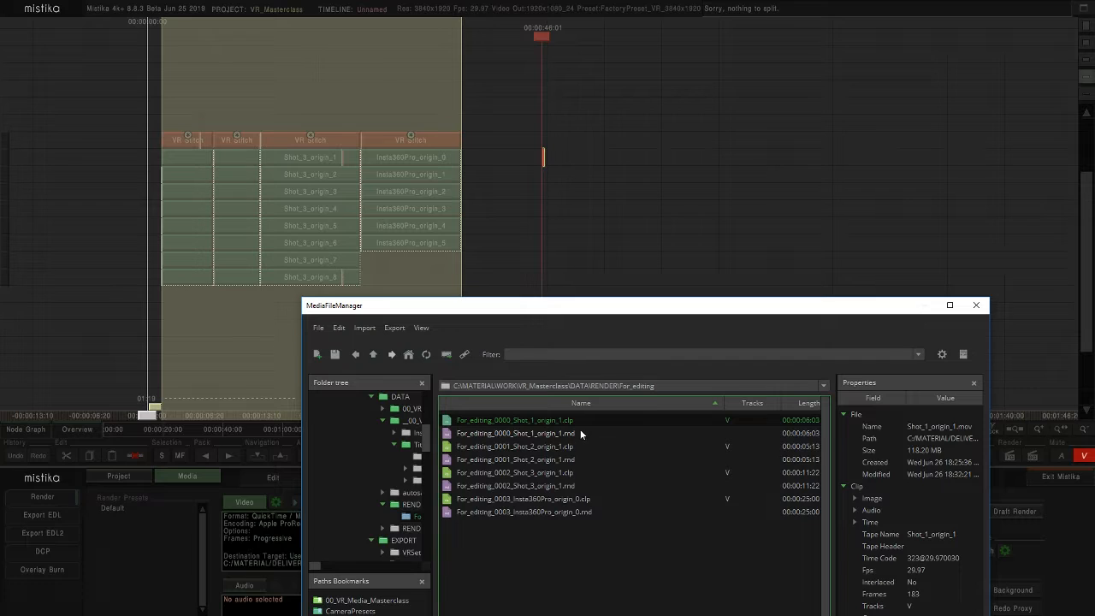
{"action": "left_click_drag", "start_coordinate": [539, 419], "coordinate": [710, 159]}
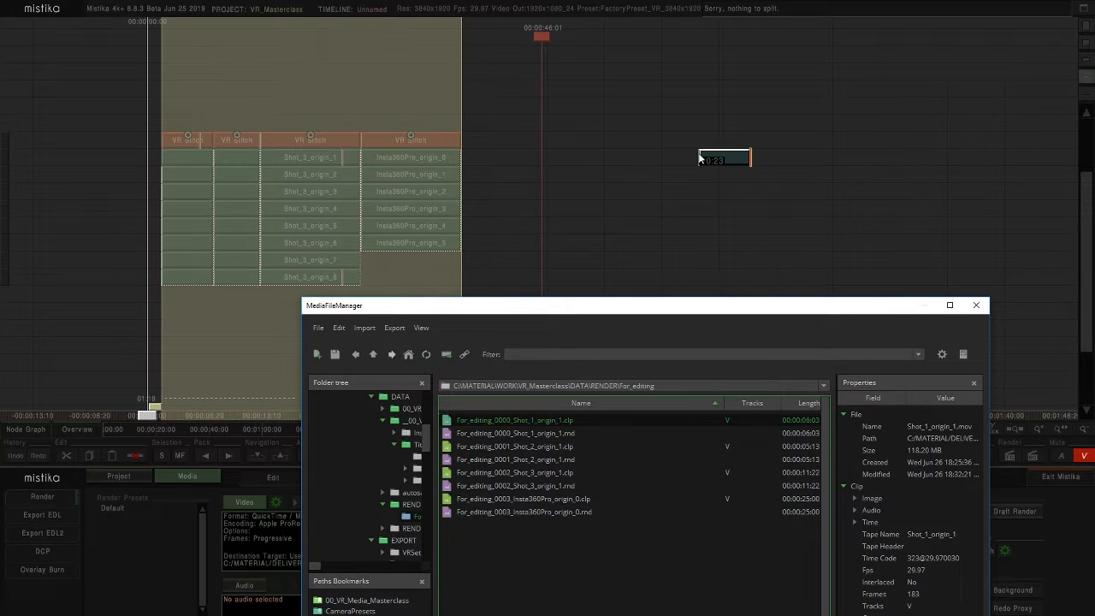
- Preview the placed clip in the effects editor up to frame 104, return to the timeline and examine its clip attributes
{"action": "left_click", "coordinate": [720, 162]}
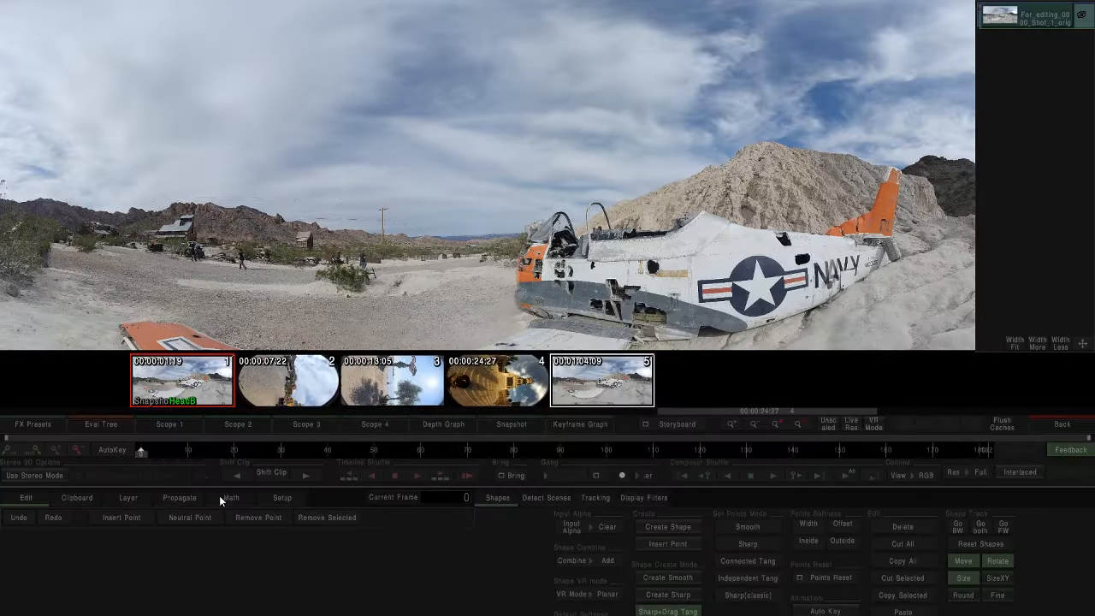
{"action": "scroll", "coordinate": [278, 295], "scroll_direction": "down", "scroll_amount": 6}
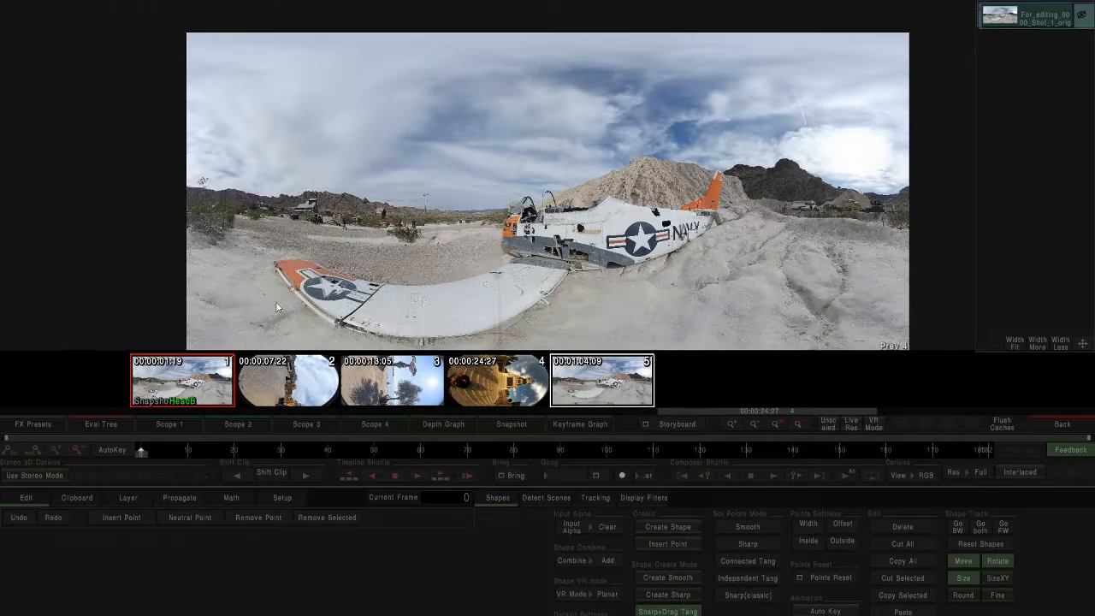
{"action": "left_click_drag", "start_coordinate": [143, 450], "coordinate": [625, 434]}
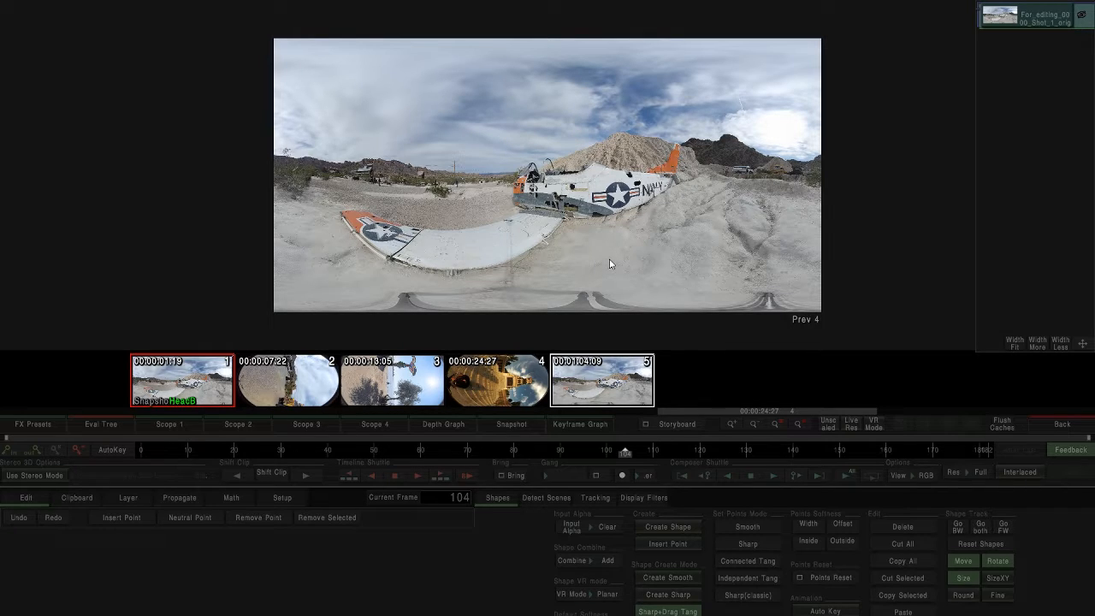
{"action": "left_click", "coordinate": [1062, 424]}
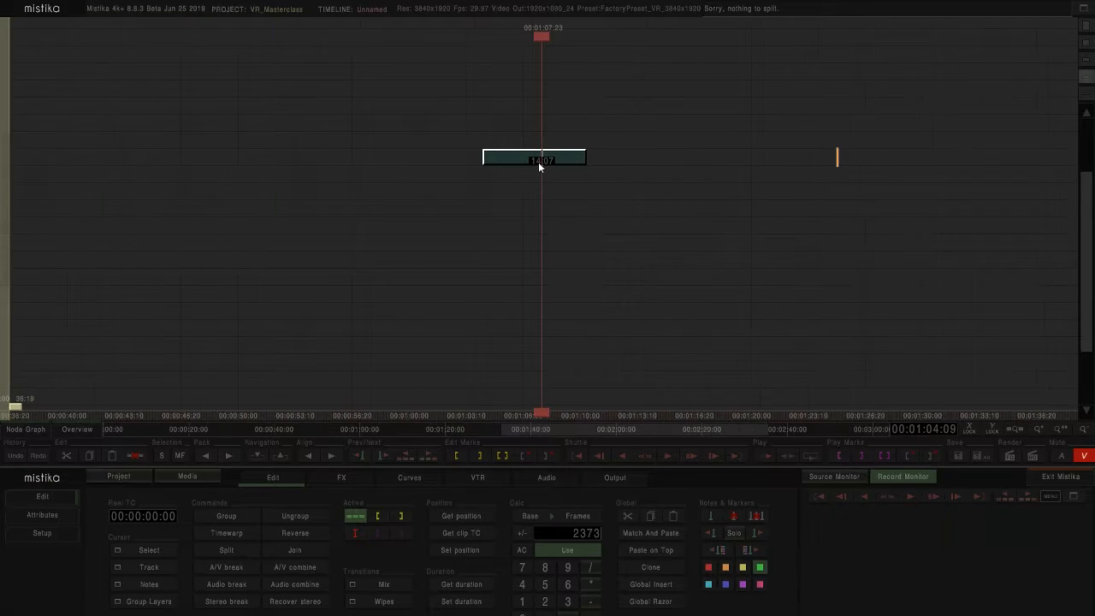
{"action": "scroll", "coordinate": [551, 160], "scroll_direction": "down", "scroll_amount": 2}
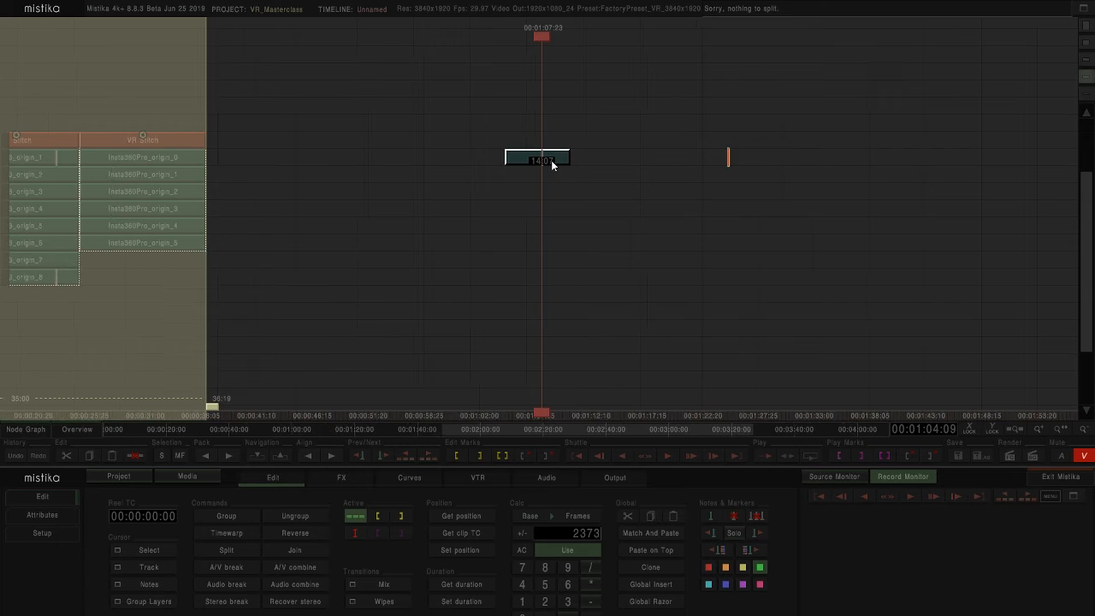
{"action": "left_click", "coordinate": [72, 514]}
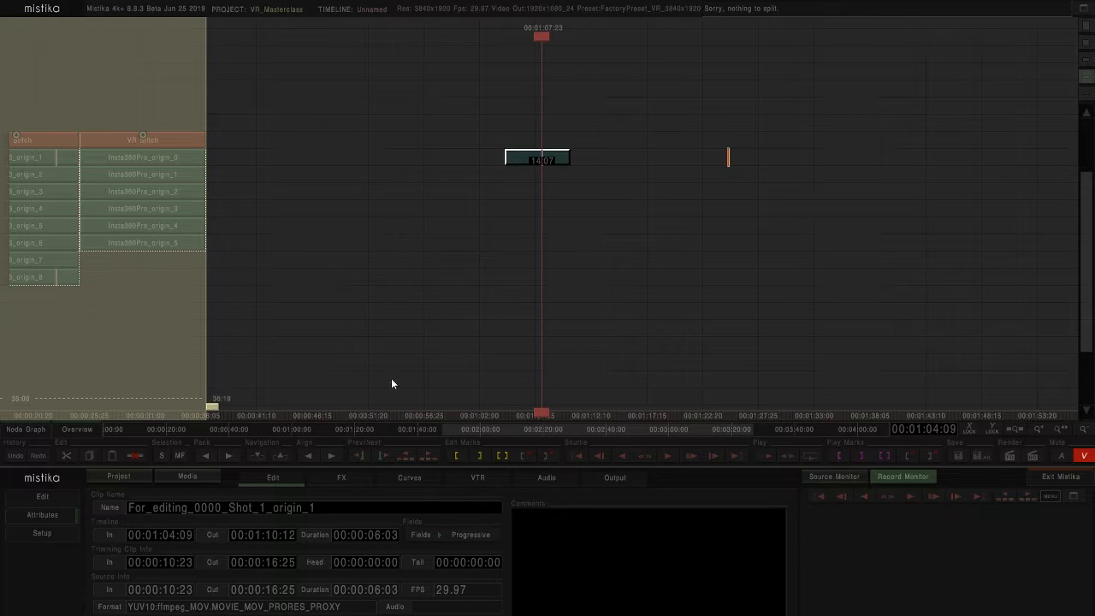
- Browse the project's __00_VR_Media_Masterclass folder through Titan to the Shot_1 source clips
{"action": "left_click", "coordinate": [187, 476]}
{"action": "left_click", "coordinate": [374, 355]}
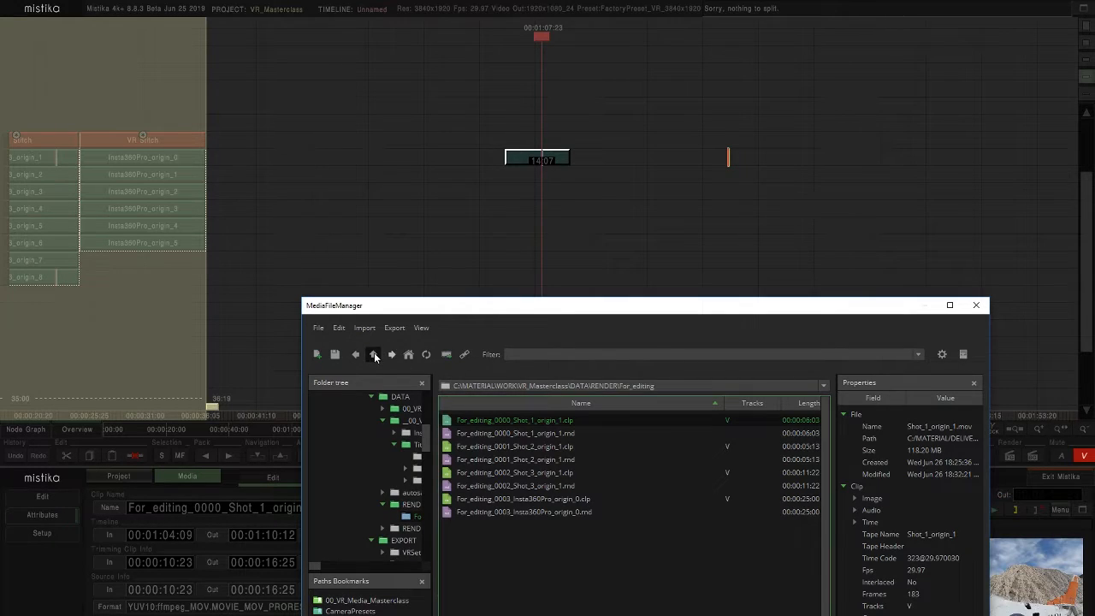
{"action": "left_click", "coordinate": [371, 356]}
{"action": "double_click", "coordinate": [484, 433]}
{"action": "double_click", "coordinate": [469, 434]}
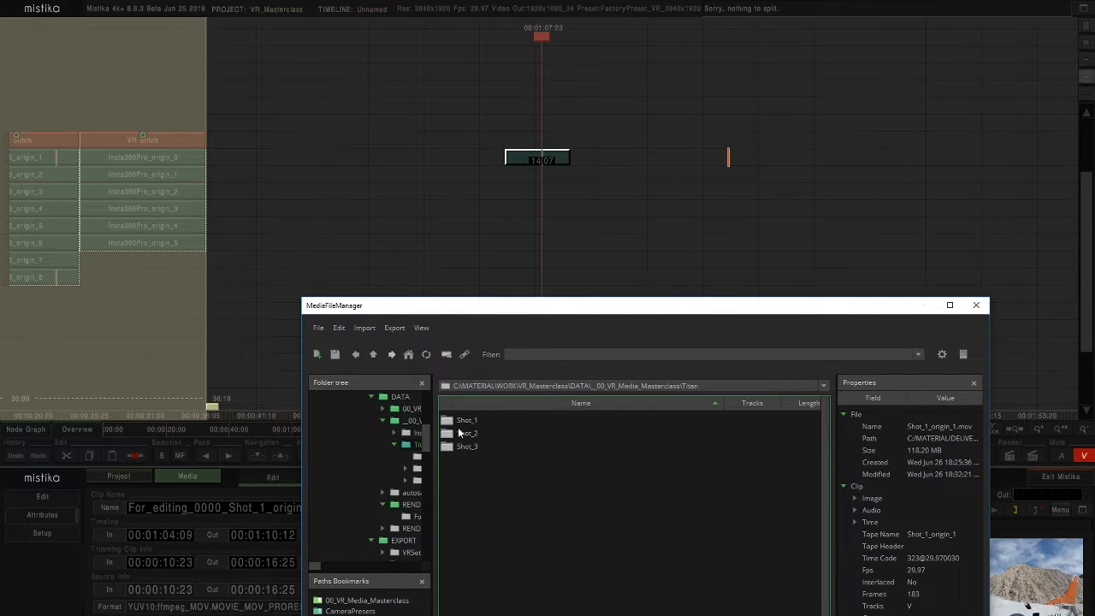
{"action": "double_click", "coordinate": [464, 422]}
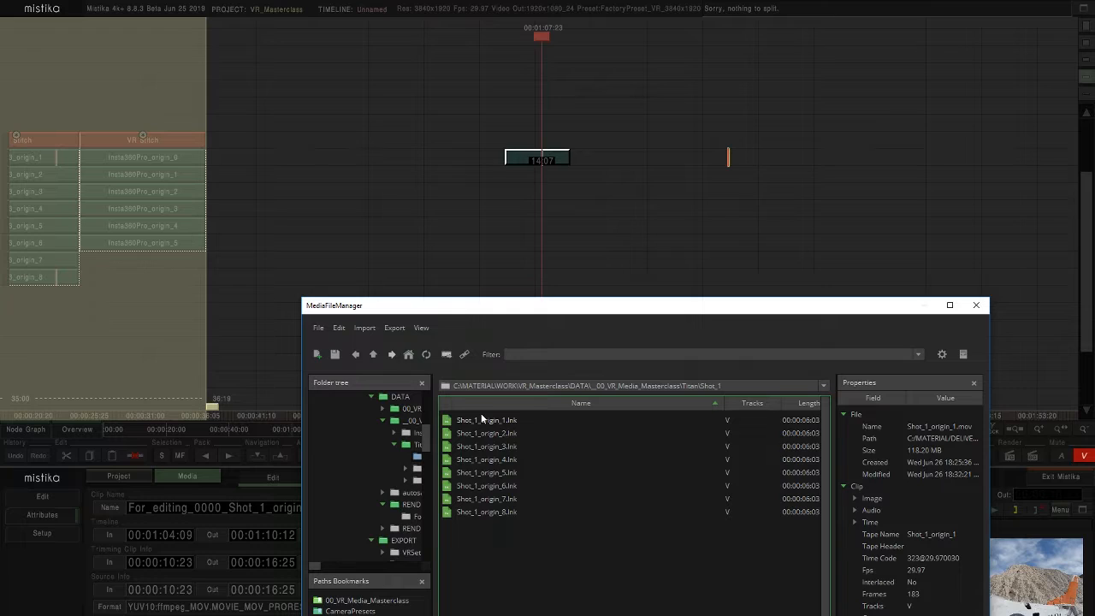
- Return to the For_editing folder inside RENDER and examine the file details of For_editing_0000_Shot_1_origin_1.clp
{"action": "left_click", "coordinate": [375, 358]}
{"action": "left_click", "coordinate": [375, 358]}
{"action": "left_click", "coordinate": [377, 358]}
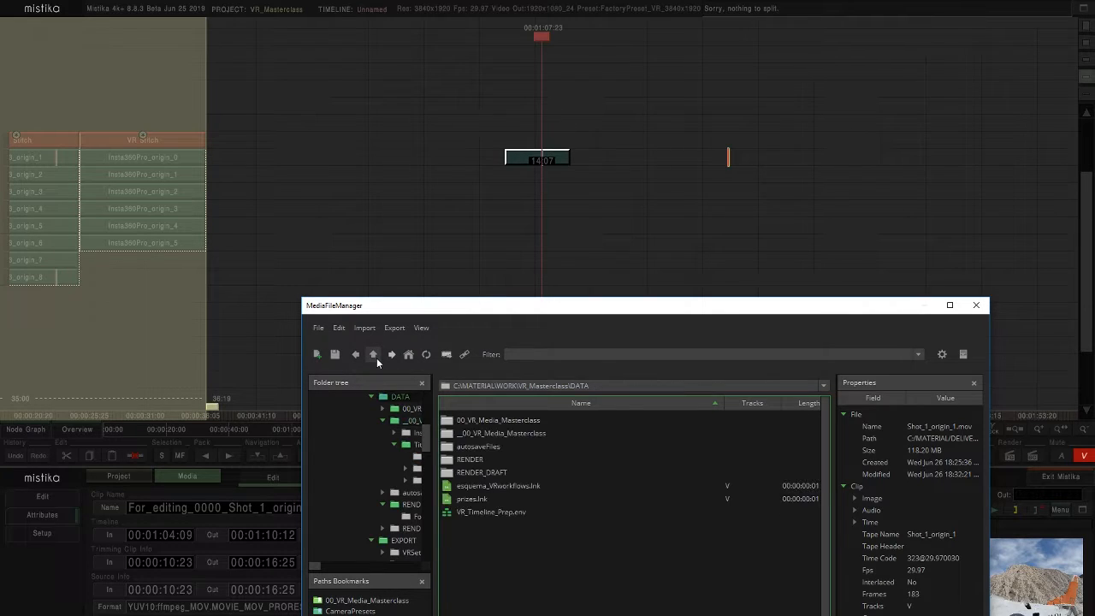
{"action": "double_click", "coordinate": [479, 458]}
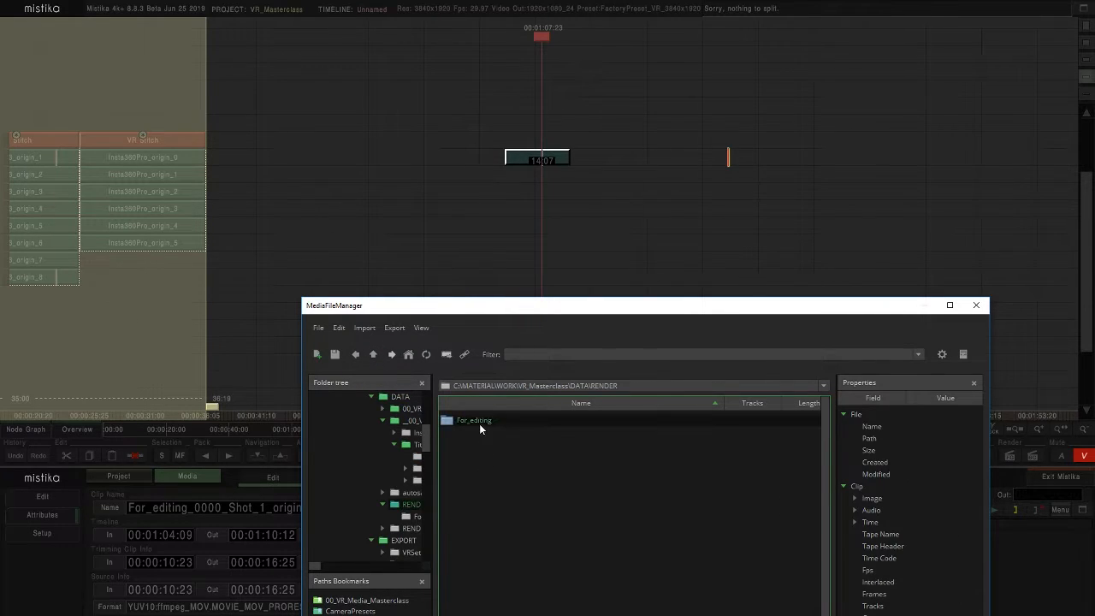
{"action": "double_click", "coordinate": [478, 421]}
{"action": "left_click", "coordinate": [578, 421]}
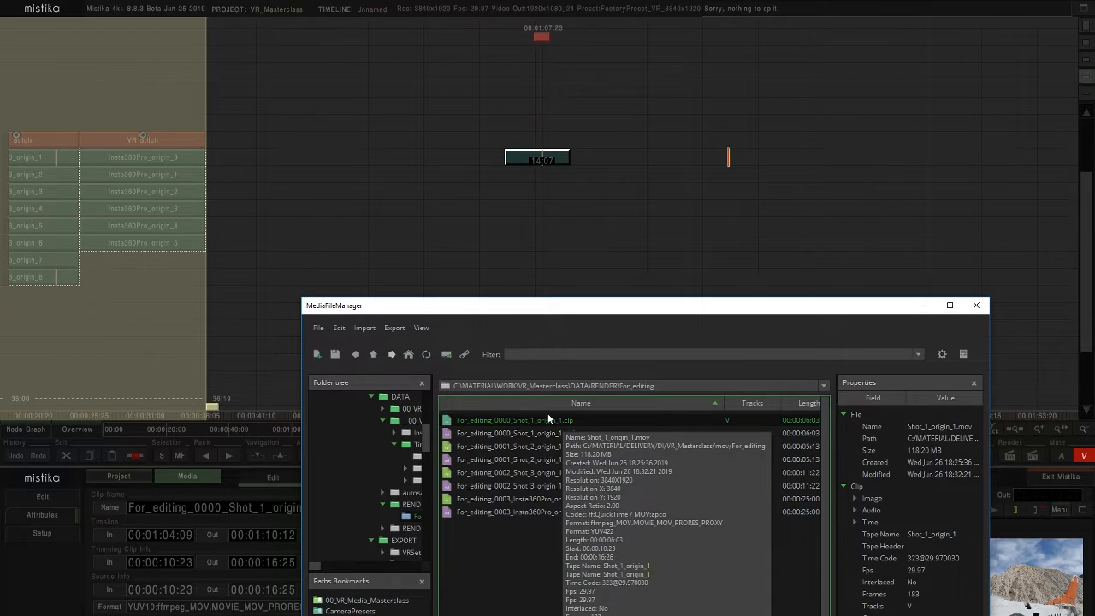
- Place For_editing_0000_Shot_1_origin_1.rnd on the timeline after the .clp version and close the media manager
{"action": "left_click", "coordinate": [563, 434]}
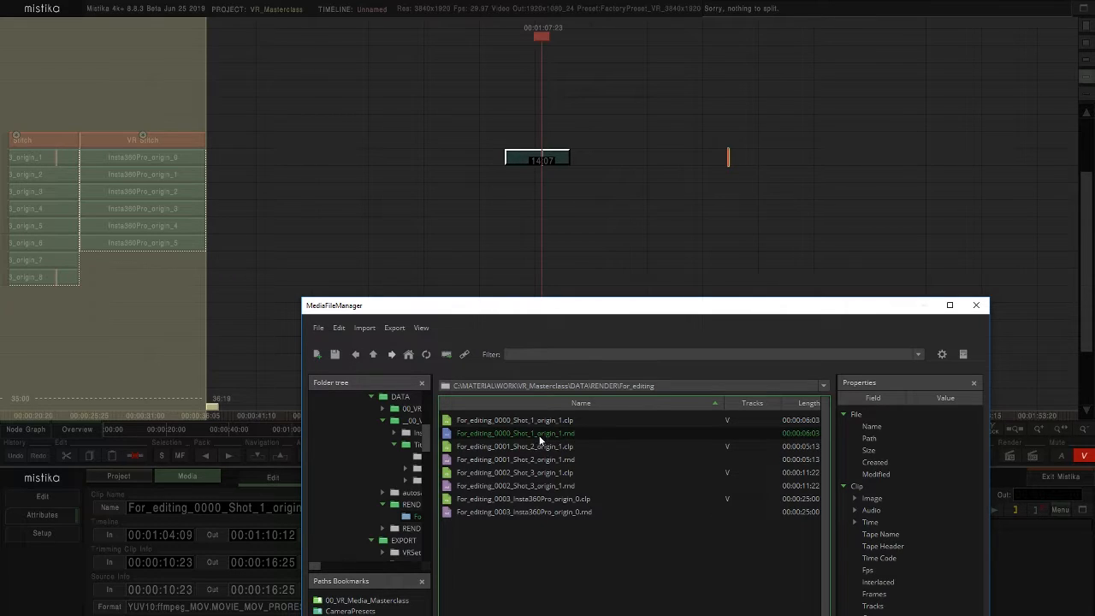
{"action": "left_click_drag", "start_coordinate": [530, 439], "coordinate": [640, 162]}
{"action": "left_click", "coordinate": [976, 305]}
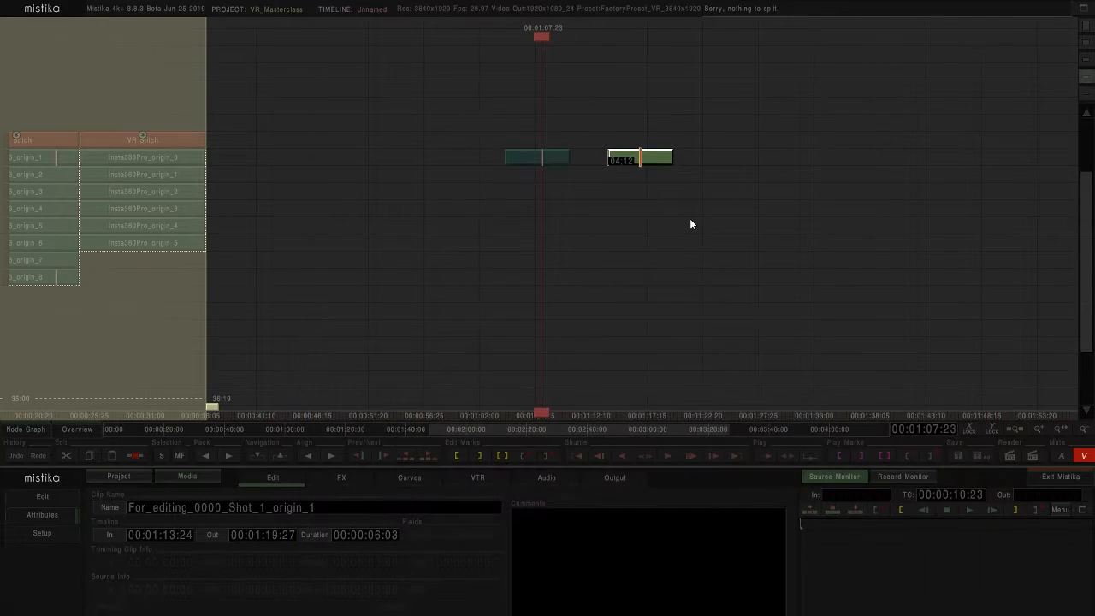
- Enter the .rnd clip's group and examine the Shot_1_origin source clips stacked under its VR Stitch
{"action": "left_click_drag", "start_coordinate": [690, 222], "coordinate": [626, 245]}
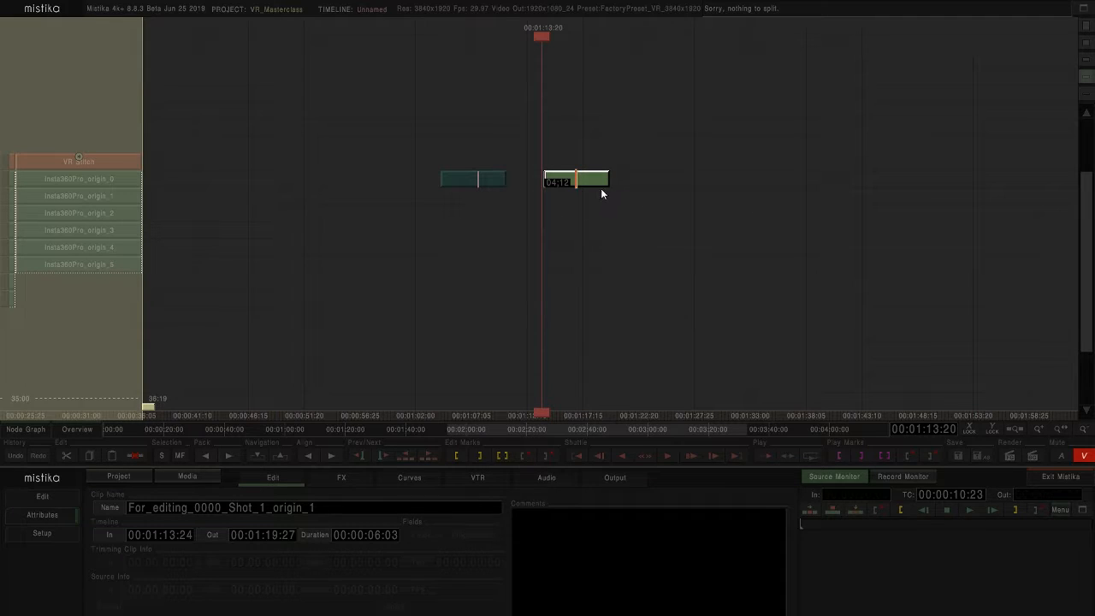
{"action": "left_click", "coordinate": [257, 458]}
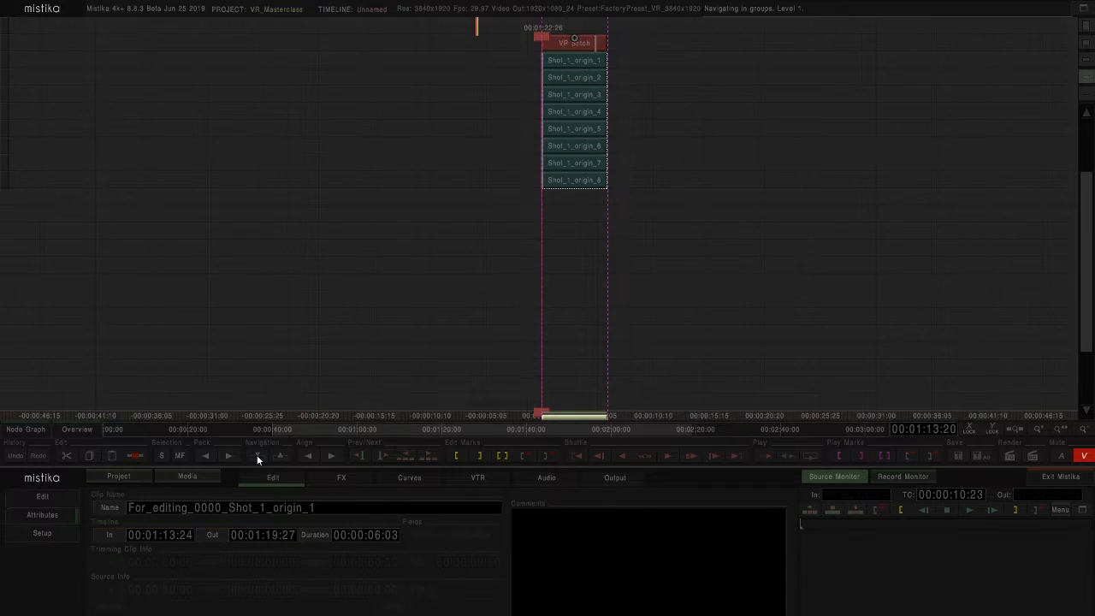
{"action": "left_click_drag", "start_coordinate": [522, 136], "coordinate": [443, 211]}
{"action": "left_click", "coordinate": [539, 234]}
{"action": "left_click", "coordinate": [540, 221]}
{"action": "left_click", "coordinate": [541, 204]}
{"action": "left_click", "coordinate": [543, 189]}
{"action": "left_click", "coordinate": [546, 171]}
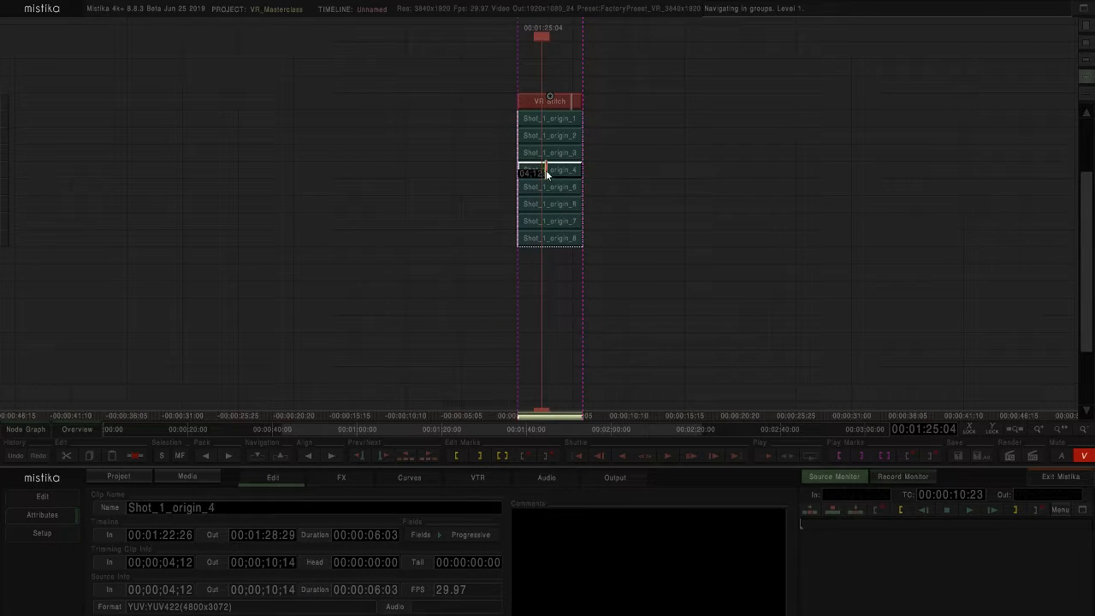
- View the group's VR Stitch settings in the effects editor, then return to the timeline and leave the group
{"action": "left_click", "coordinate": [548, 101]}
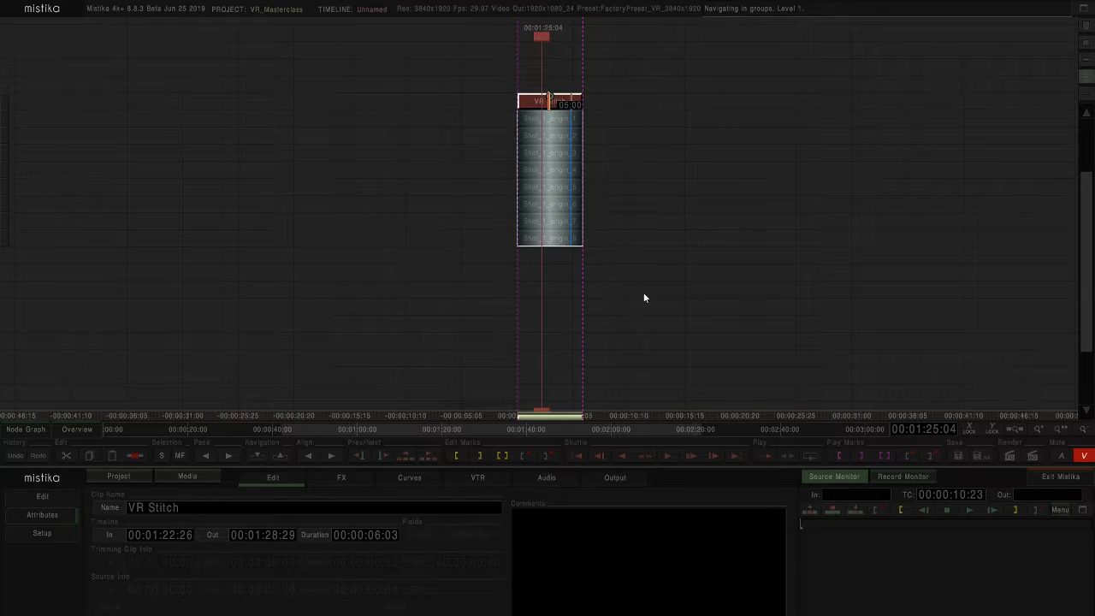
{"action": "key", "text": "e"}
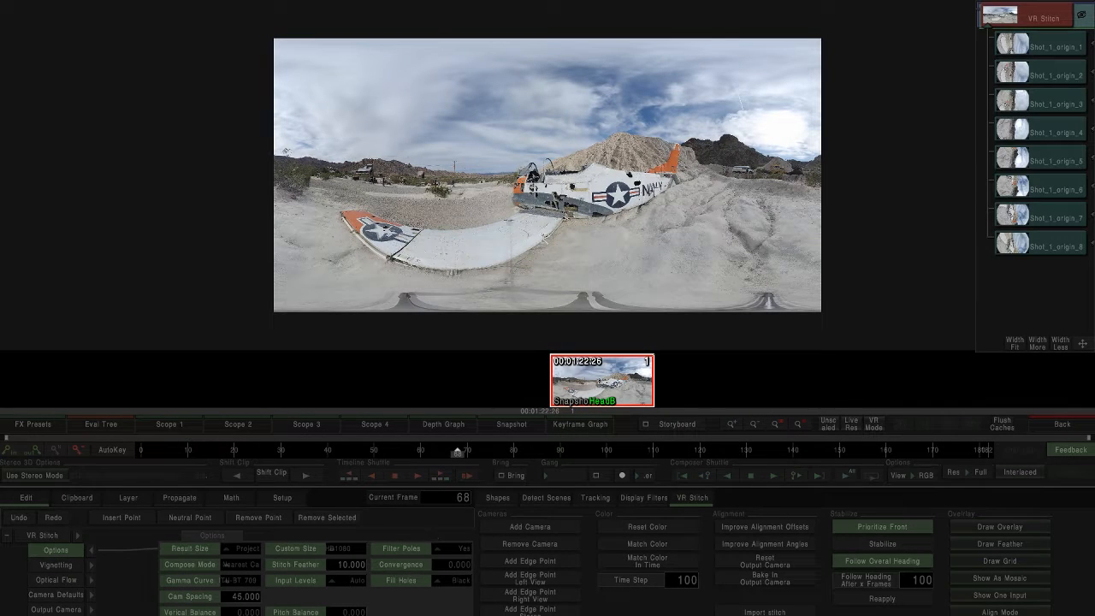
{"action": "left_click", "coordinate": [1062, 423]}
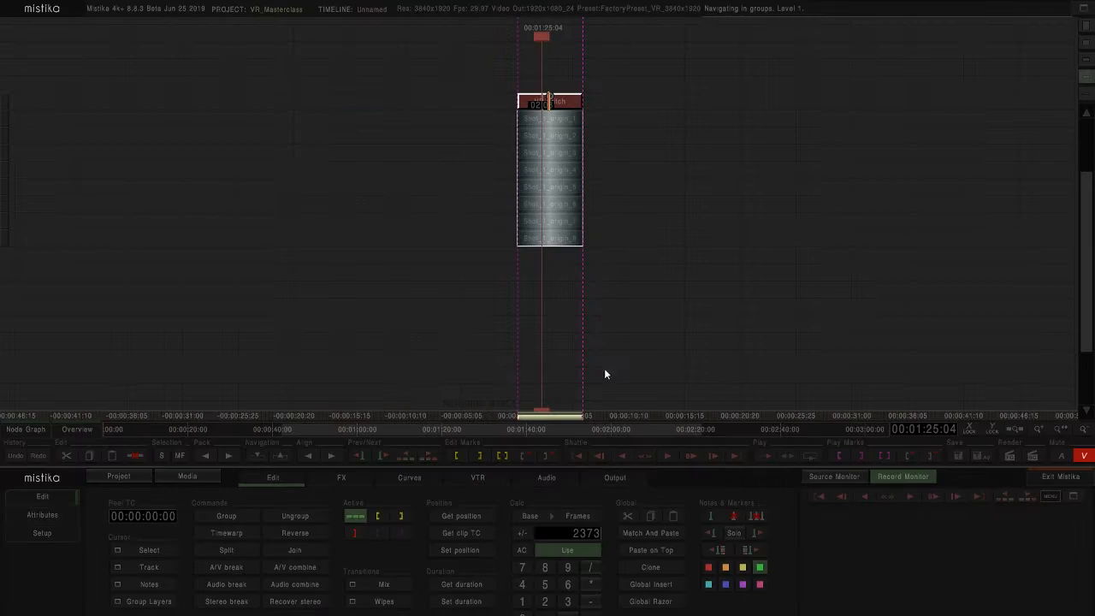
{"action": "left_click", "coordinate": [282, 454]}
- Compare the .clp and .rnd versions of Shot_1 on the timeline by selecting them alternately
{"action": "left_click", "coordinate": [462, 186]}
{"action": "left_click", "coordinate": [541, 180]}
{"action": "left_click", "coordinate": [439, 179]}
{"action": "left_click", "coordinate": [518, 179]}
{"action": "left_click", "coordinate": [451, 180]}
{"action": "left_click", "coordinate": [518, 178]}
{"action": "left_click", "coordinate": [448, 181]}
{"action": "left_click", "coordinate": [527, 179]}
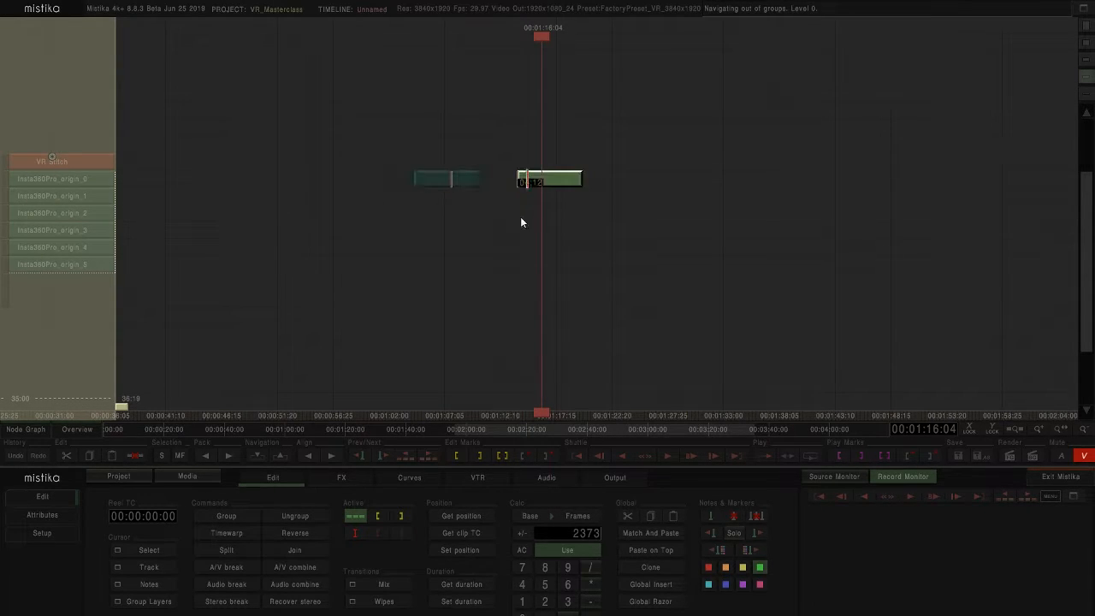
{"action": "left_click", "coordinate": [436, 180]}
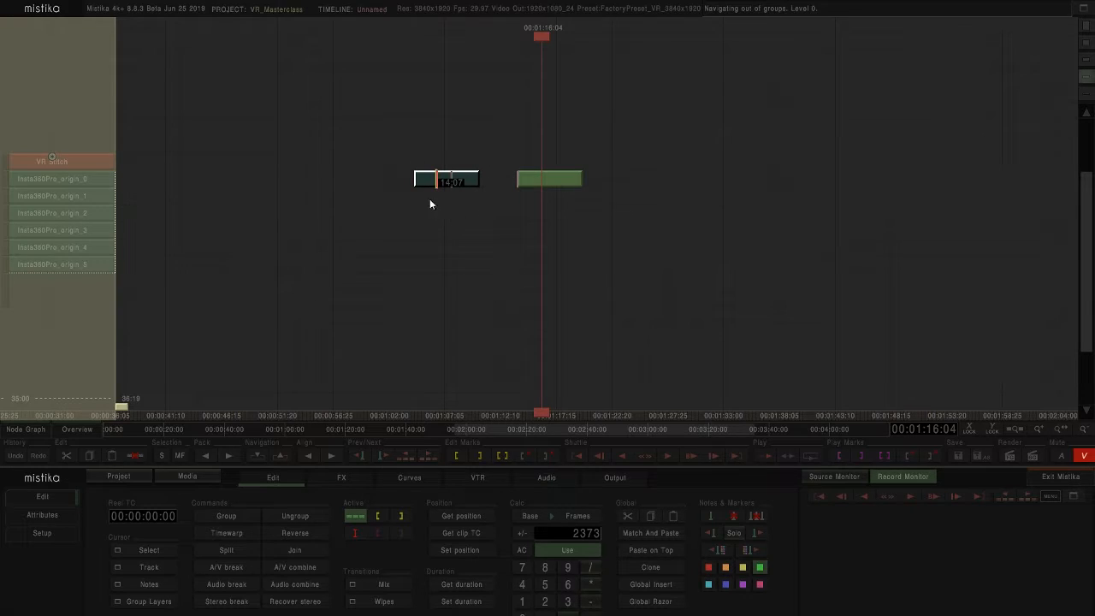
{"action": "left_click", "coordinate": [535, 181]}
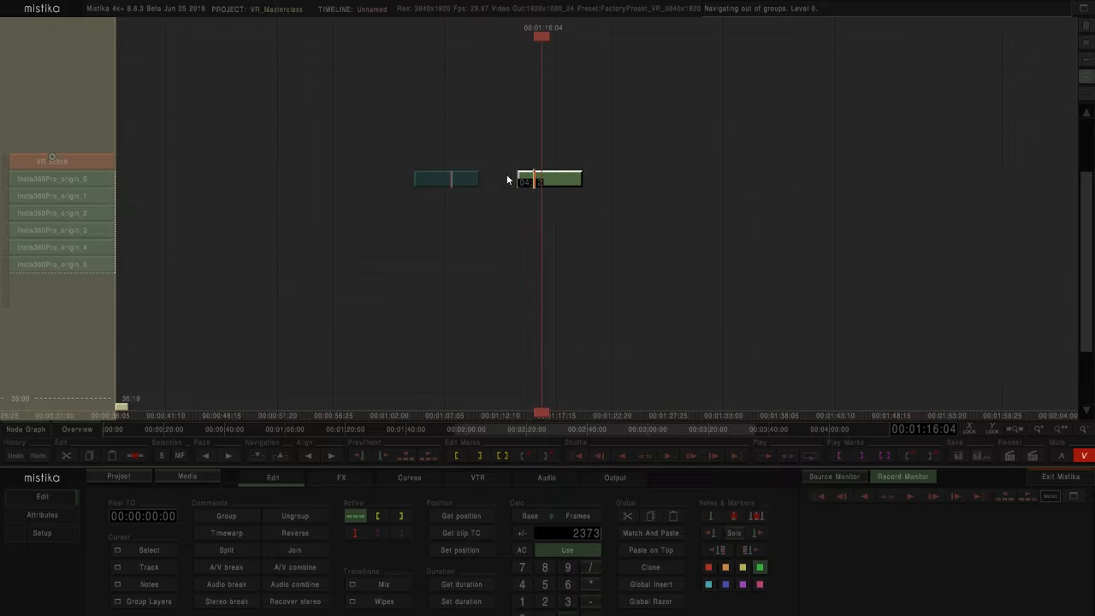
- Delete both the .clp and .rnd versions of Shot_1 from the timeline
{"action": "left_click_drag", "start_coordinate": [679, 252], "coordinate": [330, 123]}
{"action": "key", "text": "Delete"}
{"action": "scroll", "coordinate": [349, 183], "scroll_direction": "down", "scroll_amount": 2}
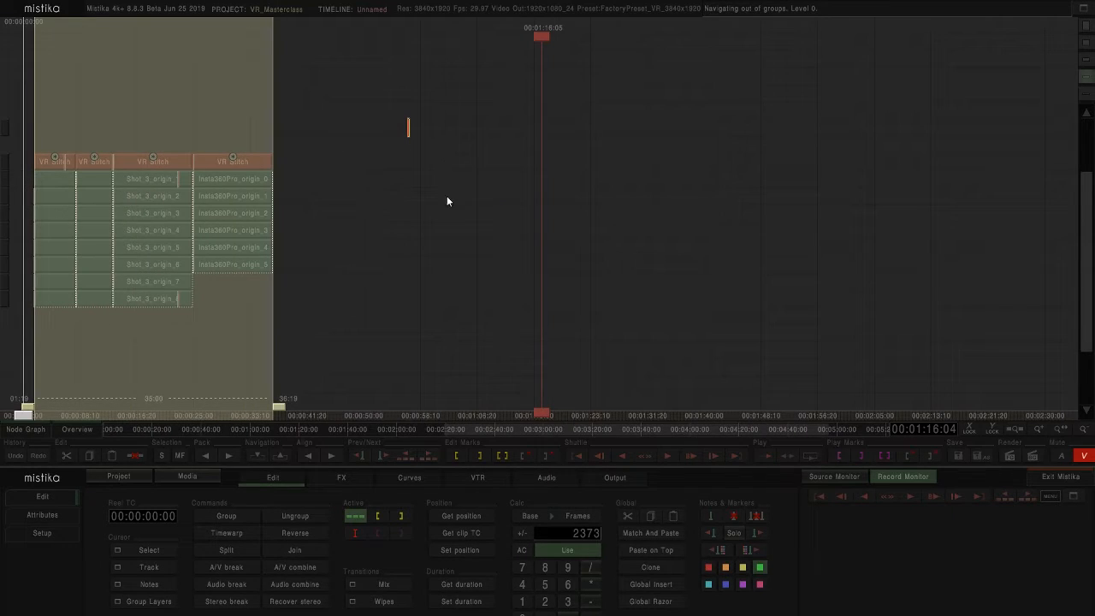
- Browse the media manager to the XMLs folder inside the bookmarked 00_VR_Media_Masterclass folder
{"action": "left_click", "coordinate": [189, 478]}
{"action": "left_click_drag", "start_coordinate": [455, 305], "coordinate": [449, 169]}
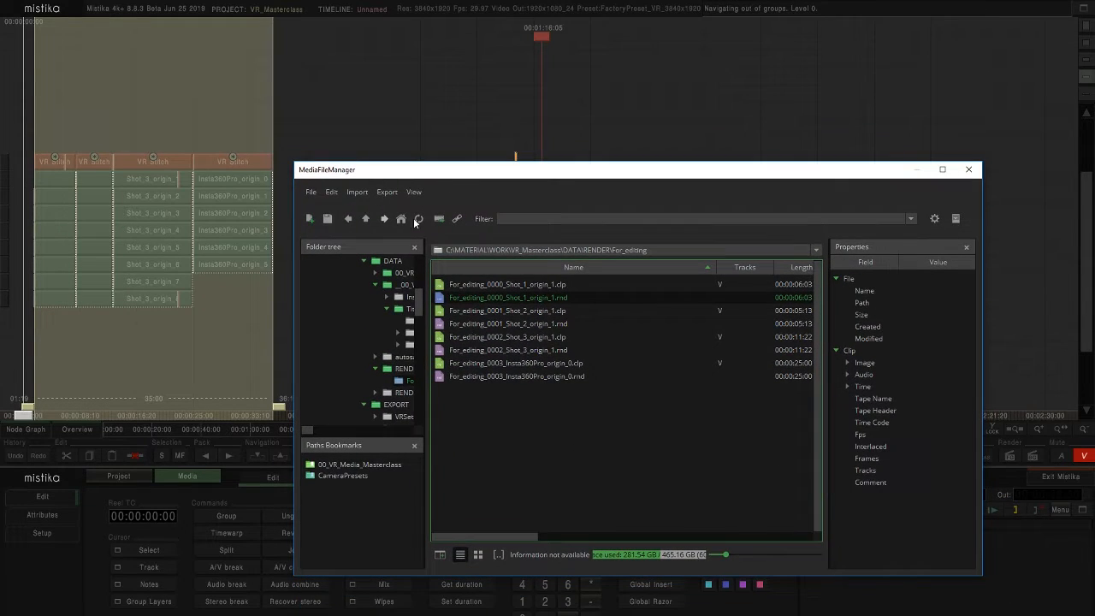
{"action": "left_click", "coordinate": [376, 466]}
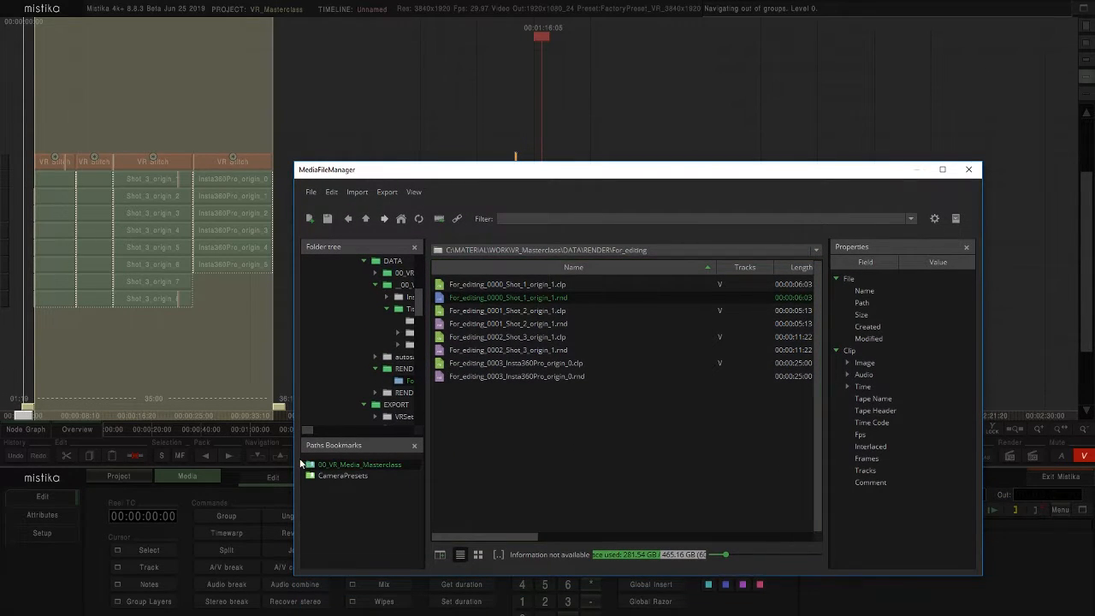
{"action": "double_click", "coordinate": [352, 467]}
{"action": "left_click", "coordinate": [448, 314]}
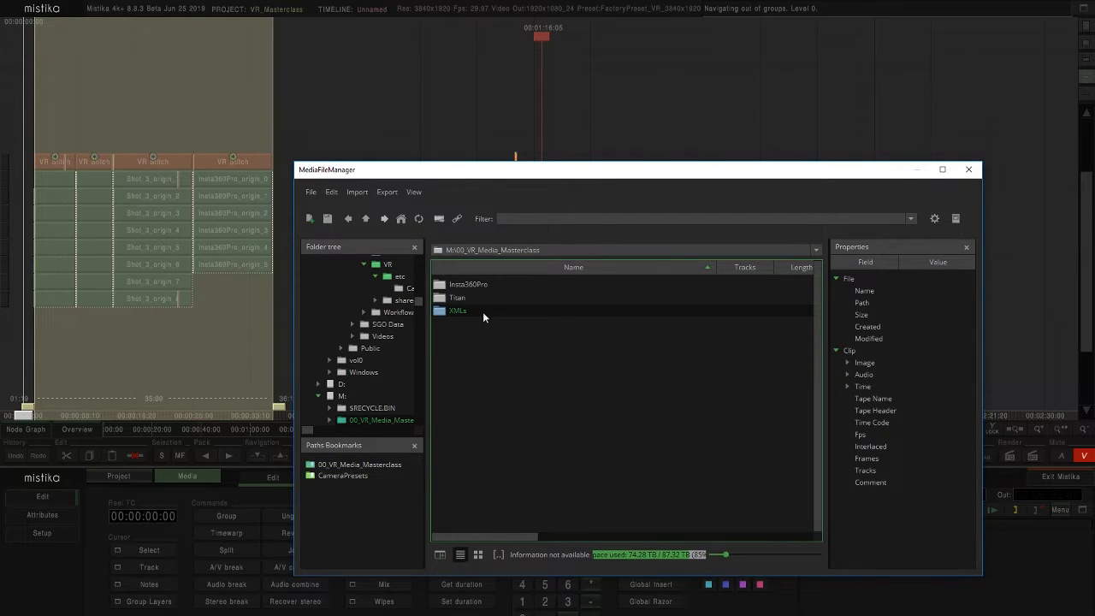
{"action": "double_click", "coordinate": [483, 312]}
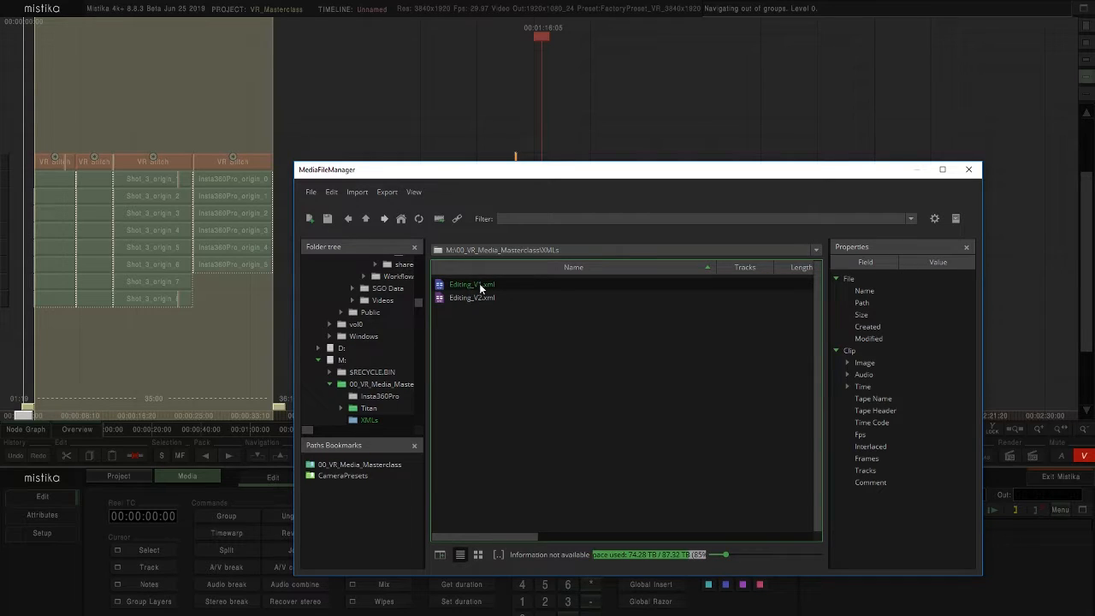
- Bring Editing_V1.xml onto the timeline with the default XML conform options and restrict the media search to rnd files
{"action": "left_click_drag", "start_coordinate": [466, 284], "coordinate": [575, 150]}
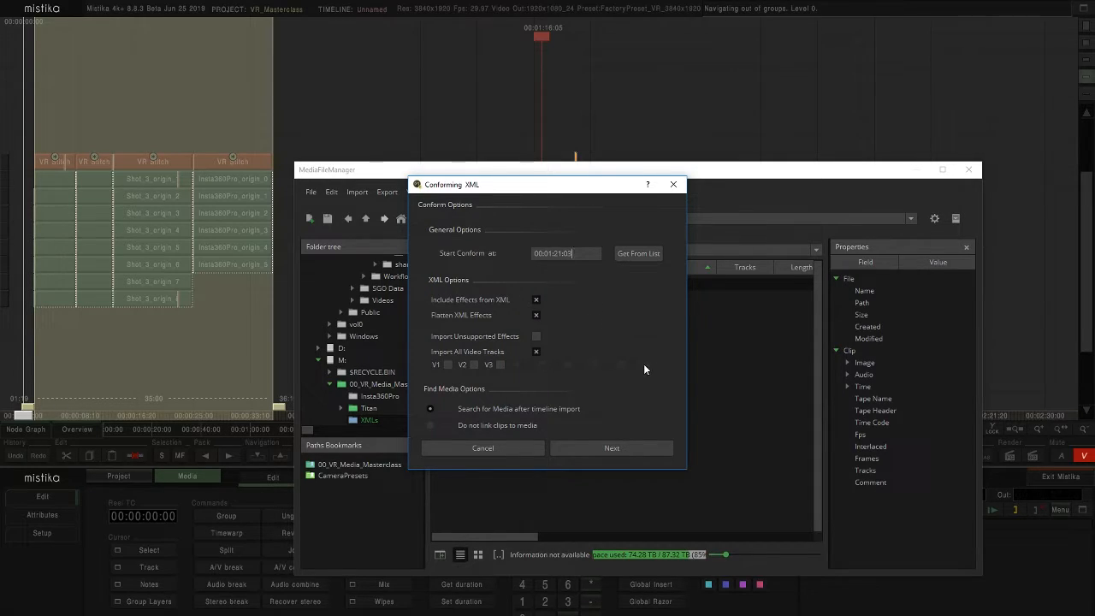
{"action": "left_click", "coordinate": [597, 450]}
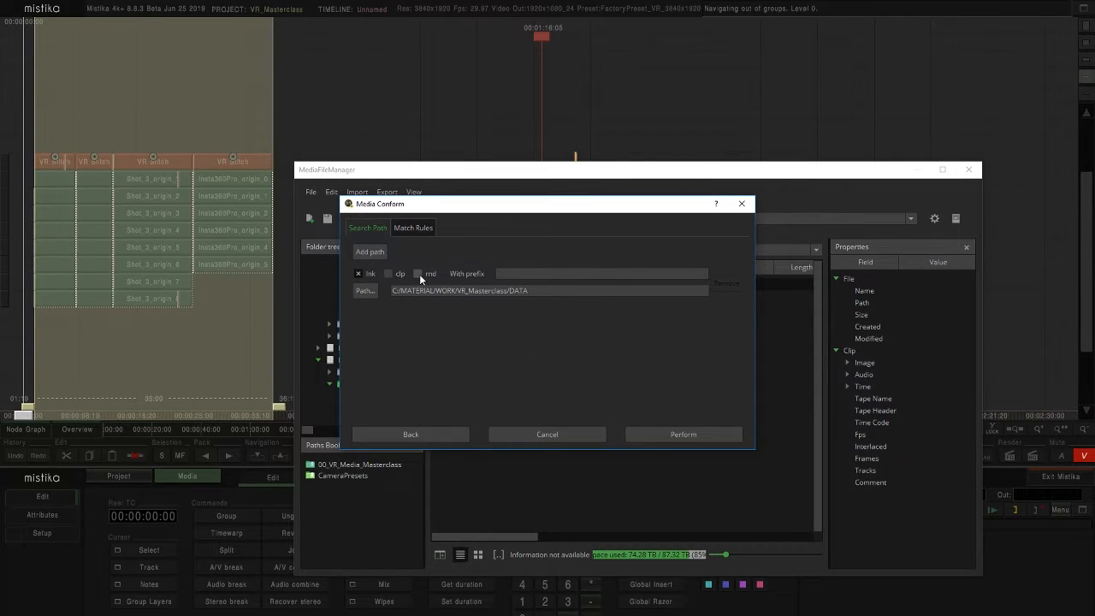
{"action": "left_click", "coordinate": [358, 274]}
{"action": "left_click", "coordinate": [418, 274]}
- Review the match rules, keeping Clip Name and Use TC, then perform the media conform and dismiss the save dialog
{"action": "left_click", "coordinate": [413, 229]}
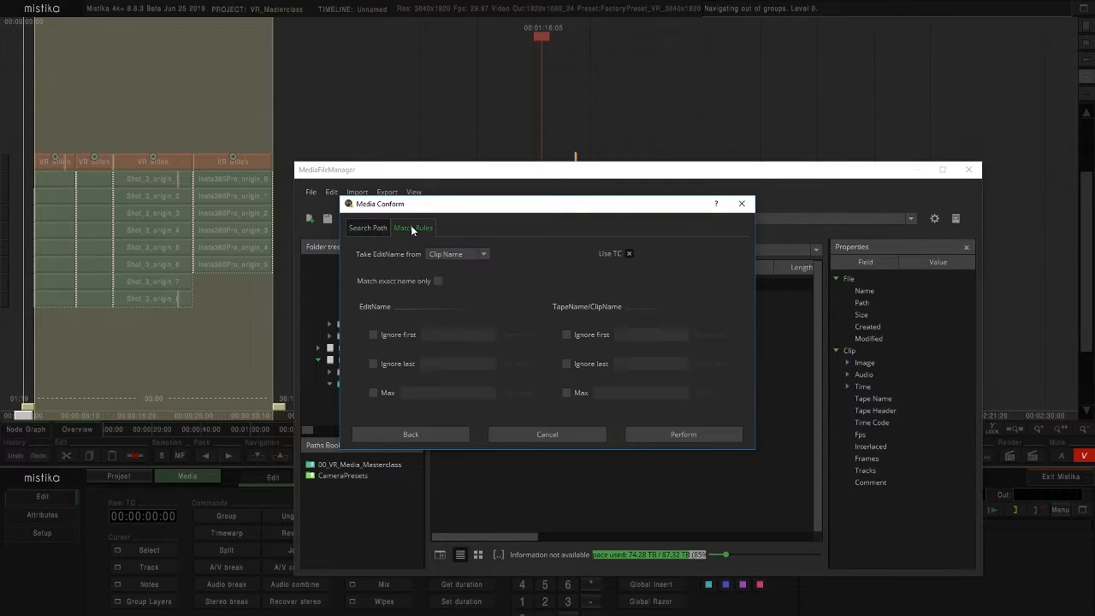
{"action": "left_click", "coordinate": [484, 255]}
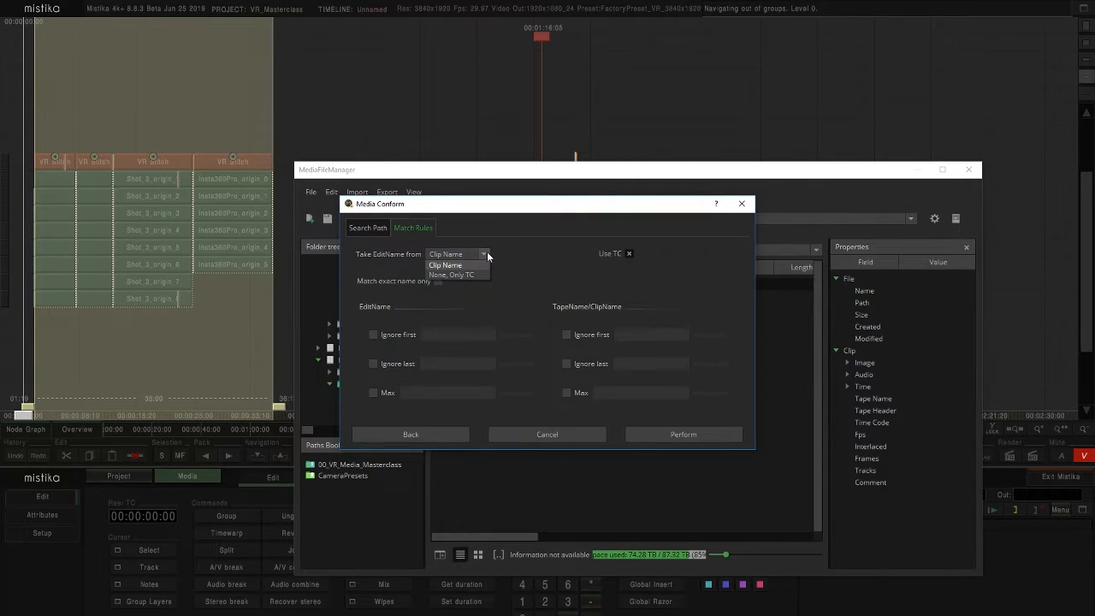
{"action": "left_click", "coordinate": [487, 254]}
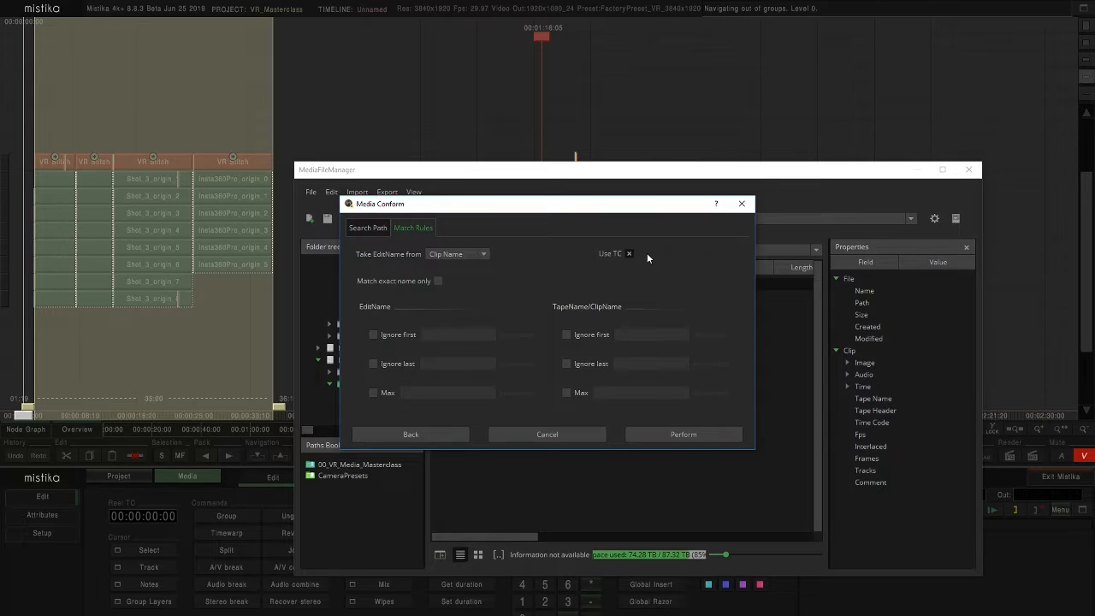
{"action": "left_click", "coordinate": [368, 228]}
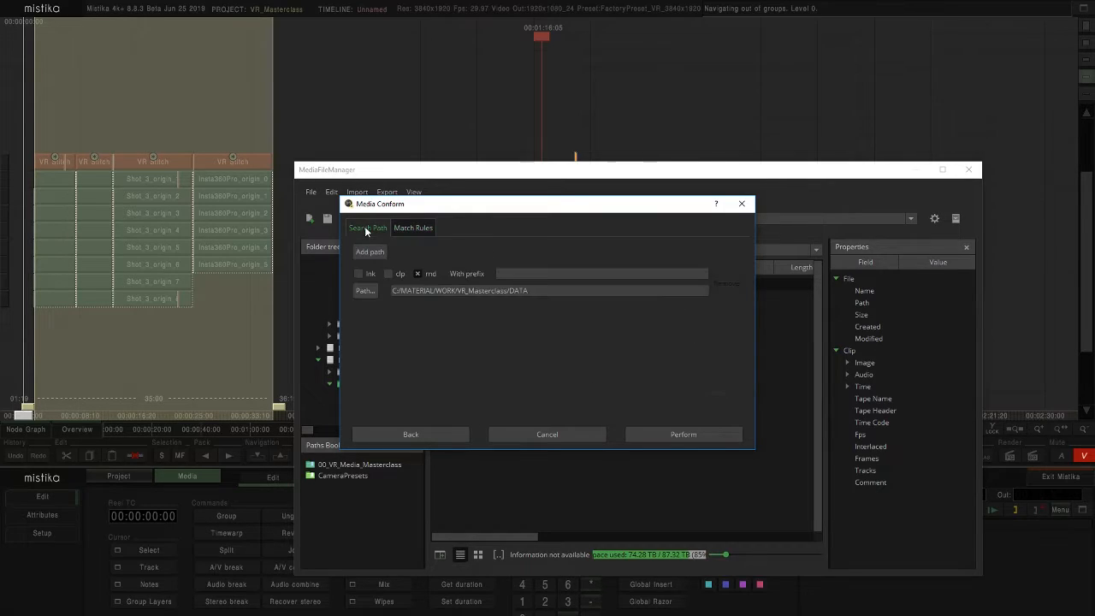
{"action": "left_click", "coordinate": [704, 433]}
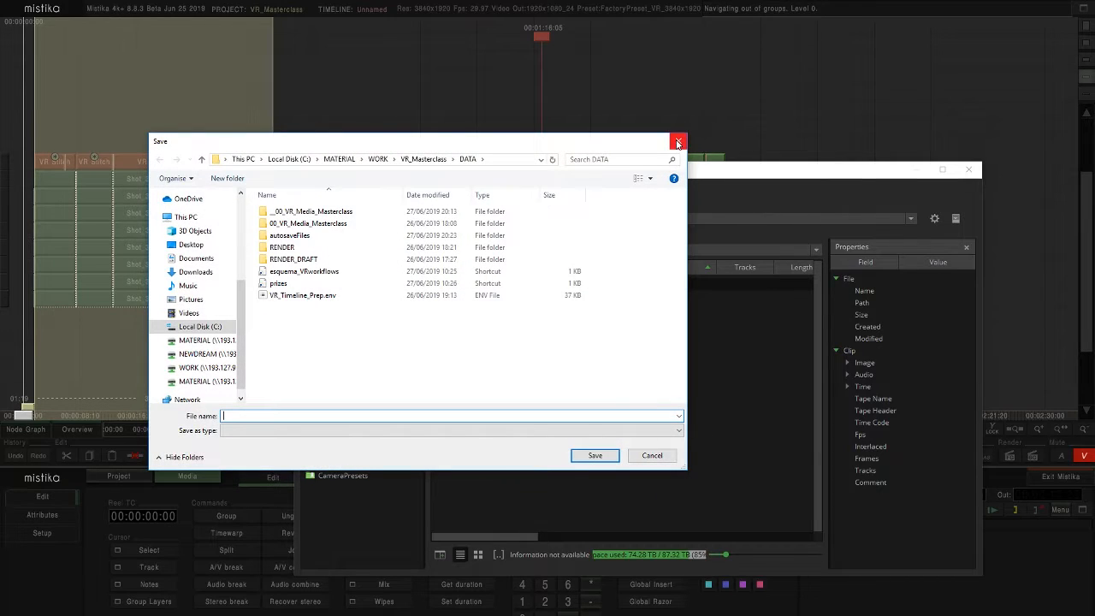
{"action": "left_click", "coordinate": [678, 142]}
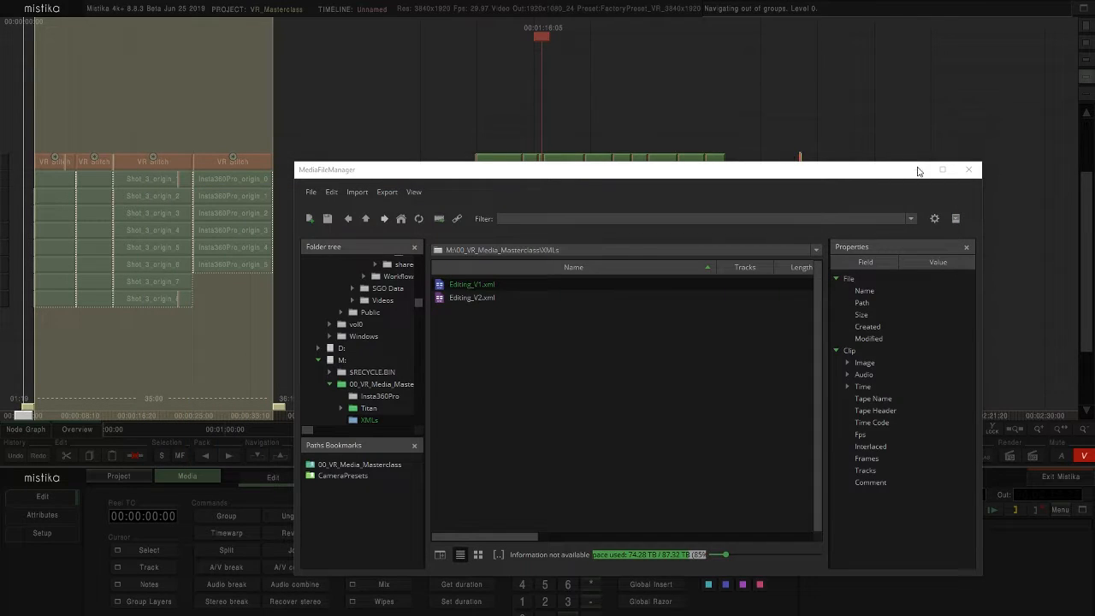
- Close the media manager and shift the whole conformed edit slightly along the timeline
{"action": "left_click_drag", "start_coordinate": [816, 137], "coordinate": [776, 107]}
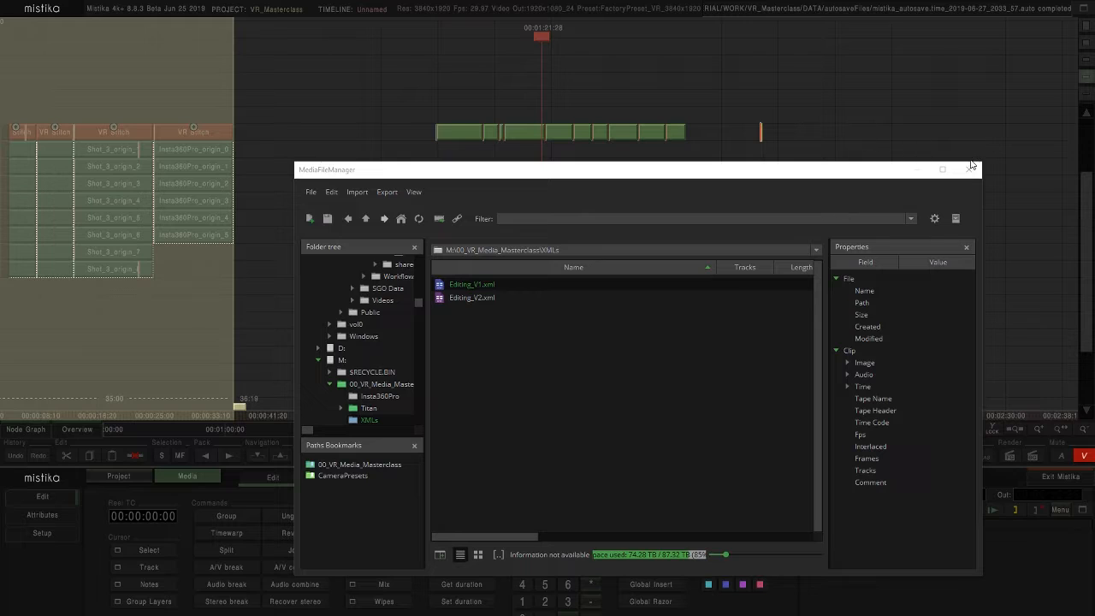
{"action": "left_click", "coordinate": [969, 168]}
{"action": "left_click_drag", "start_coordinate": [413, 208], "coordinate": [481, 247]}
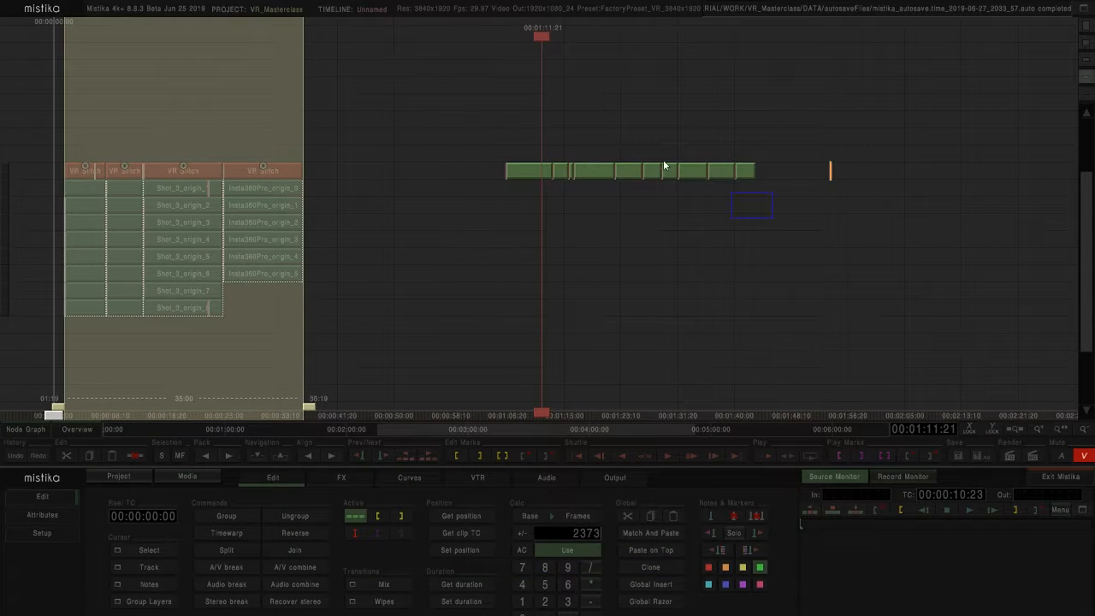
{"action": "mouse_move", "coordinate": [528, 171]}
{"action": "left_mouse_down"}
{"action": "mouse_move", "coordinate": [505, 191]}
{"action": "mouse_move", "coordinate": [536, 174]}
{"action": "left_mouse_up"}
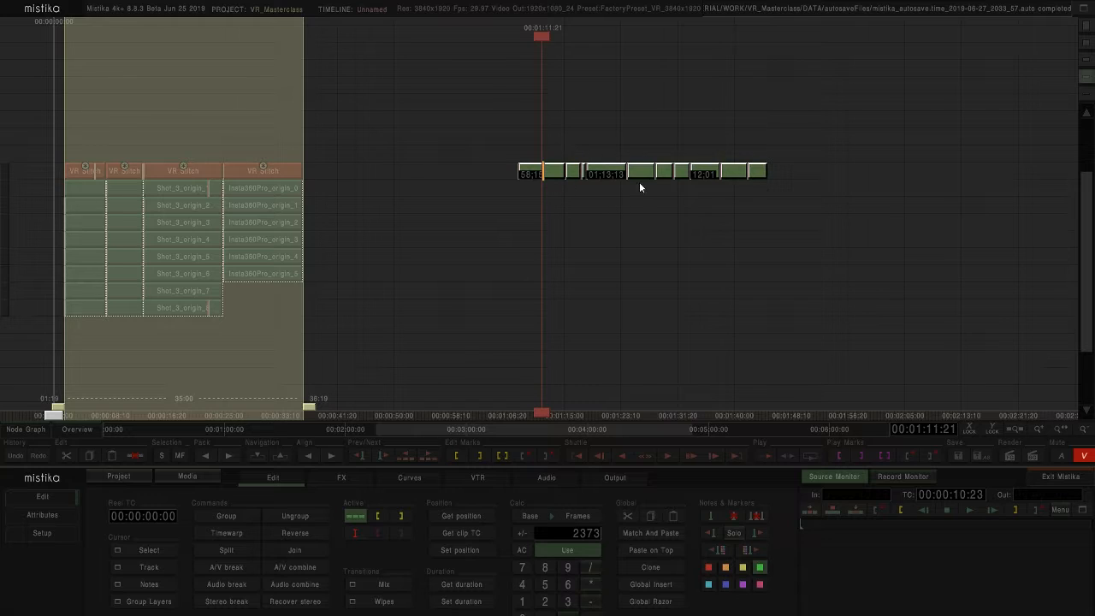
- Enter the first conformed clip's group to examine its VR Stitch and source clips, then leave the group
{"action": "left_click", "coordinate": [258, 456]}
{"action": "left_click", "coordinate": [597, 145]}
{"action": "left_click", "coordinate": [585, 129]}
{"action": "left_click", "coordinate": [583, 111]}
{"action": "left_click", "coordinate": [588, 42]}
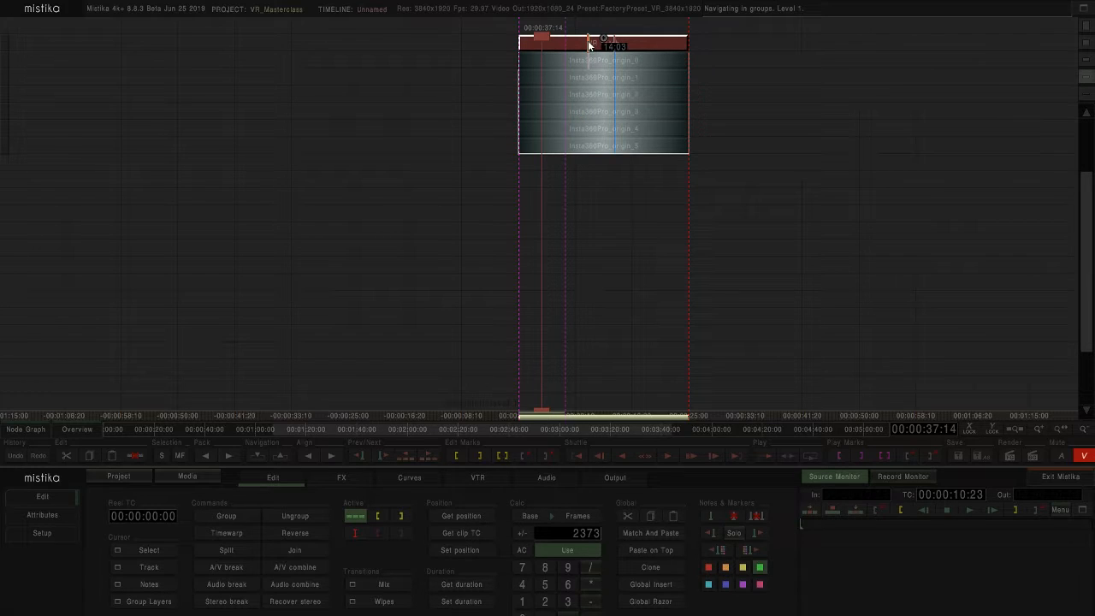
{"action": "left_click", "coordinate": [282, 455]}
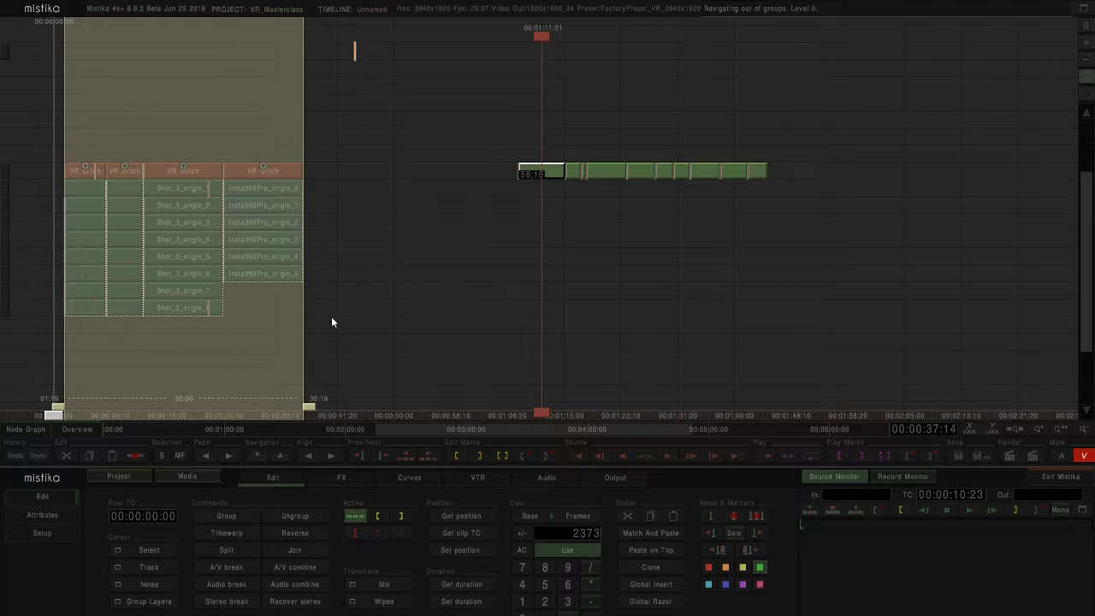
- Compare the conformed edit with the original stitched shots by selecting each on the timeline
{"action": "left_click_drag", "start_coordinate": [781, 225], "coordinate": [524, 151]}
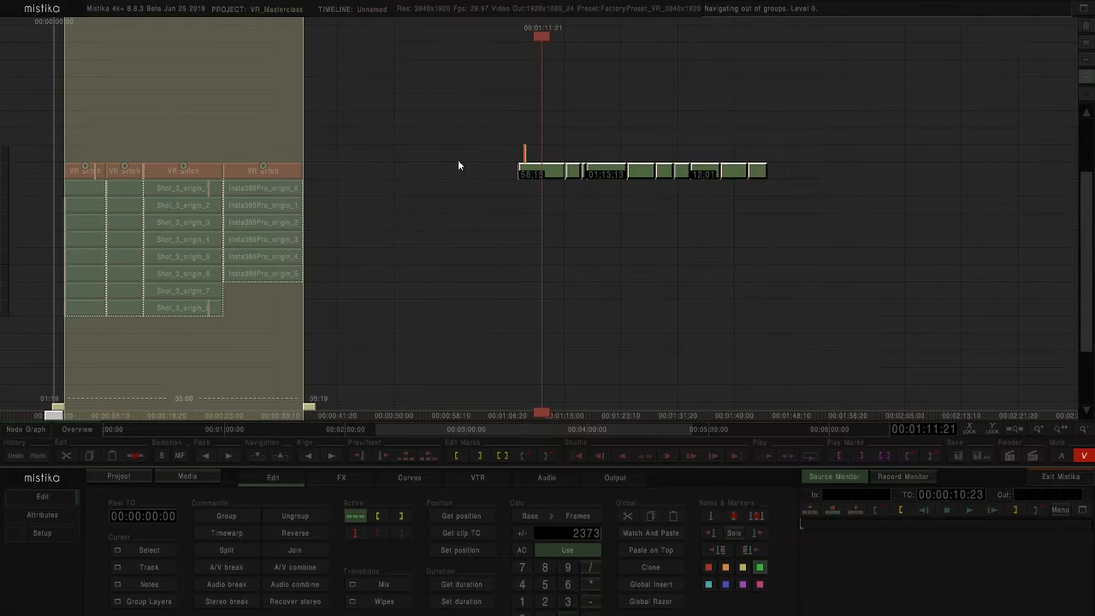
{"action": "left_click", "coordinate": [361, 359]}
{"action": "mouse_move", "coordinate": [190, 174]}
{"action": "left_mouse_down"}
{"action": "mouse_move", "coordinate": [277, 168]}
{"action": "mouse_move", "coordinate": [111, 175]}
{"action": "left_mouse_up"}
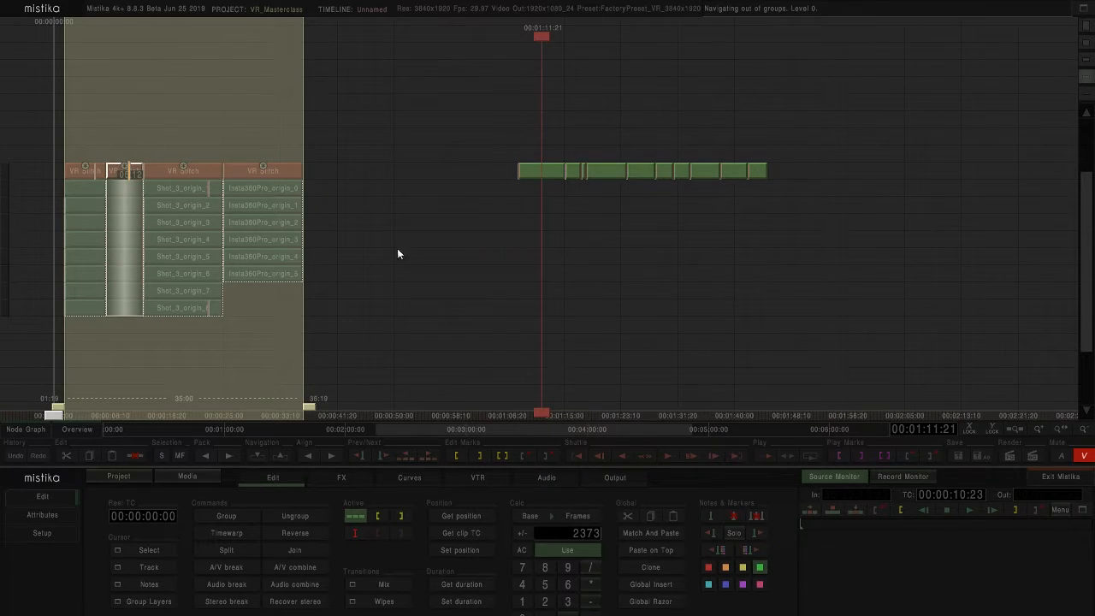
{"action": "left_click_drag", "start_coordinate": [396, 255], "coordinate": [487, 224]}
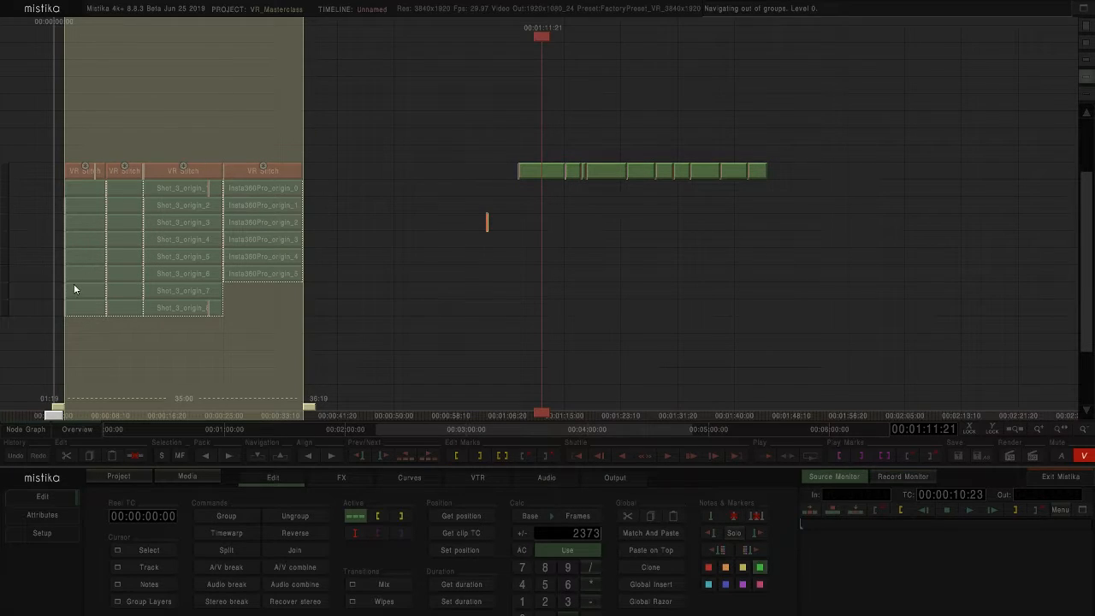
- Trim and ungroup all the conformed clips to expose their VR Stitch effects and camera sources
{"action": "mouse_move", "coordinate": [520, 232]}
{"action": "left_mouse_down"}
{"action": "mouse_move", "coordinate": [692, 166]}
{"action": "mouse_move", "coordinate": [783, 154]}
{"action": "left_mouse_up"}
{"action": "left_click", "coordinate": [143, 613]}
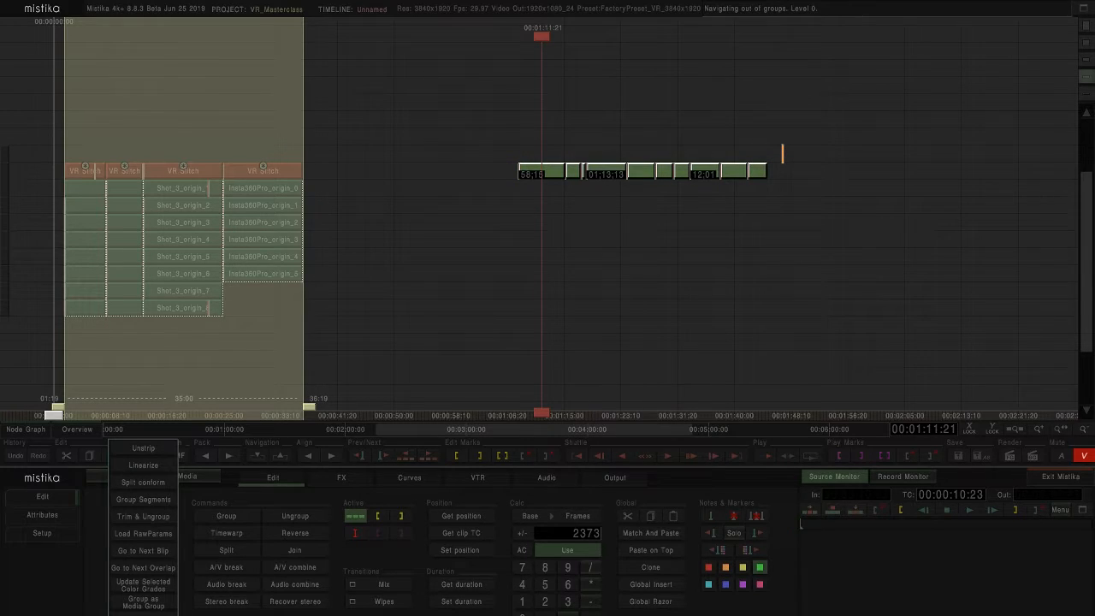
{"action": "left_click", "coordinate": [145, 517]}
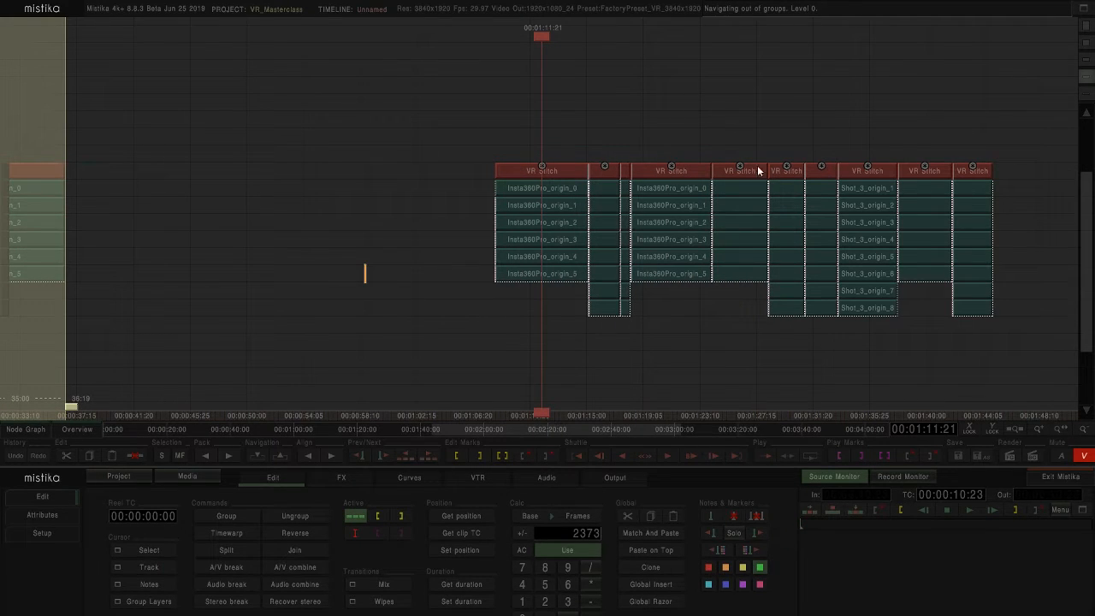
{"action": "scroll", "coordinate": [112, 305], "scroll_direction": "down", "scroll_amount": 1}
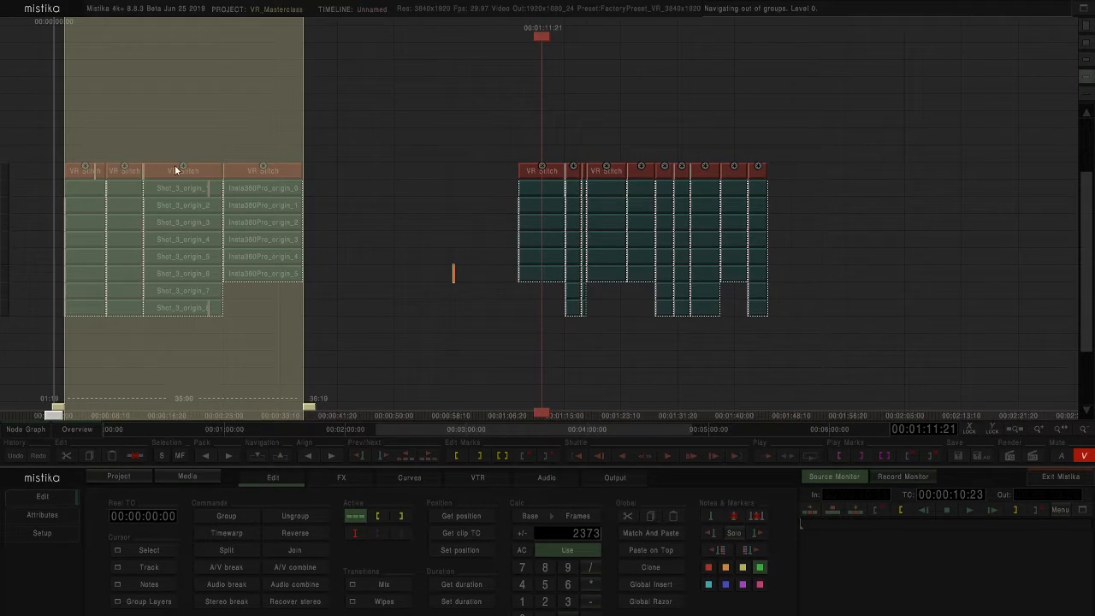
- Clear the edit marks around the original stitched shots on the timeline
{"action": "left_click", "coordinate": [270, 170]}
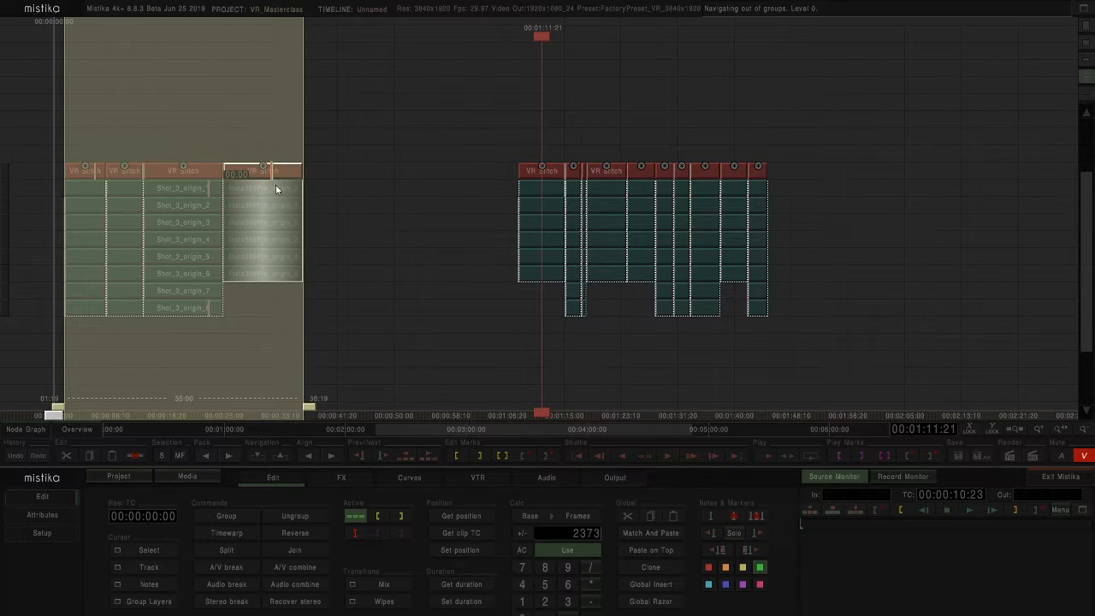
{"action": "left_click", "coordinate": [429, 346]}
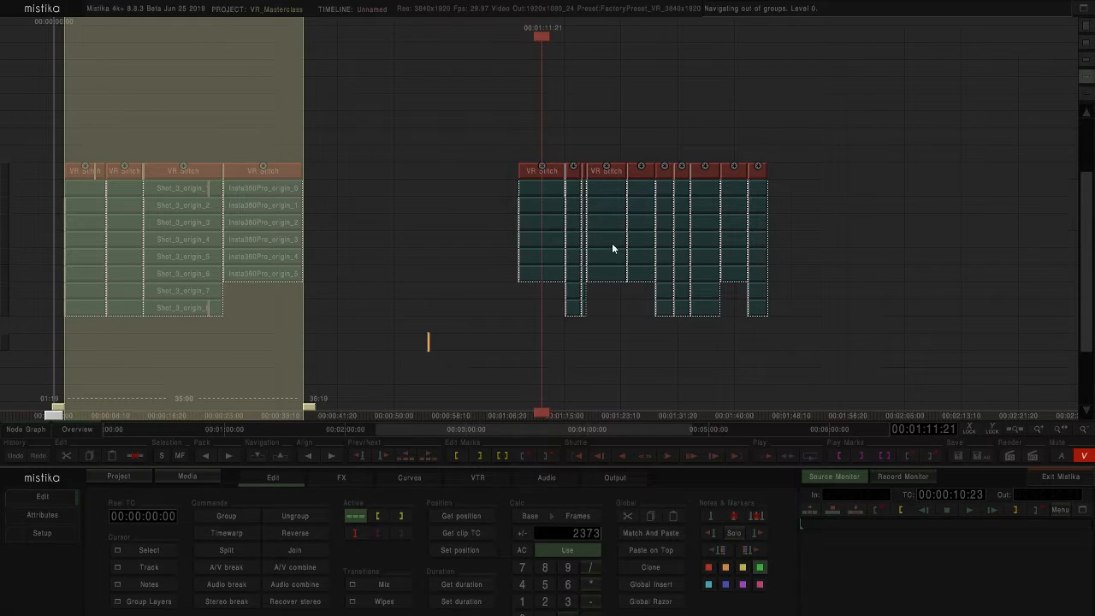
{"action": "scroll", "coordinate": [601, 369], "scroll_direction": "down", "scroll_amount": 2}
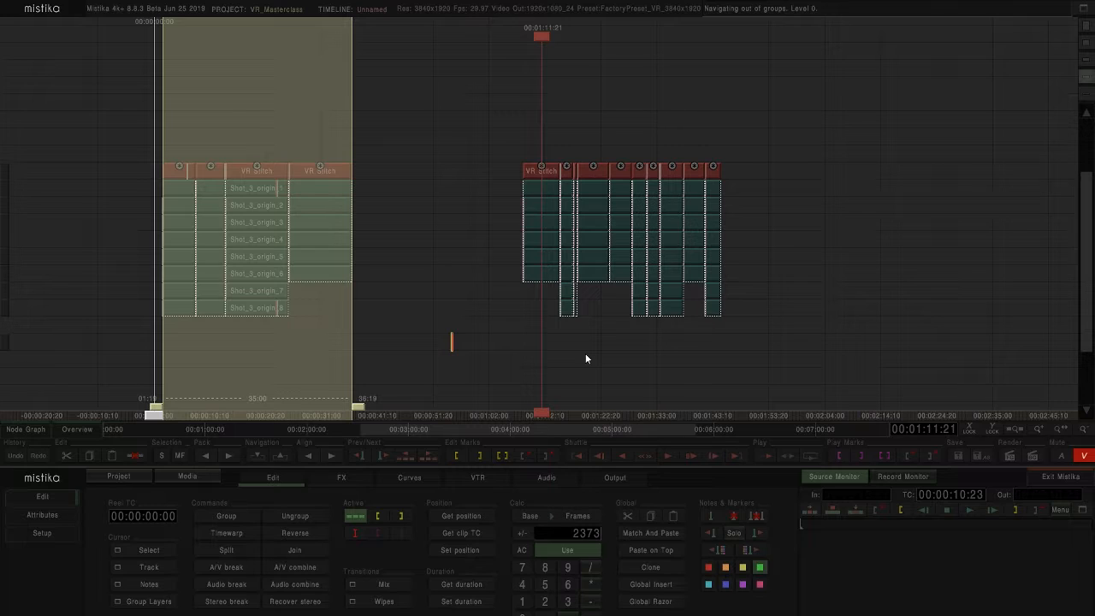
{"action": "left_click", "coordinate": [523, 457]}
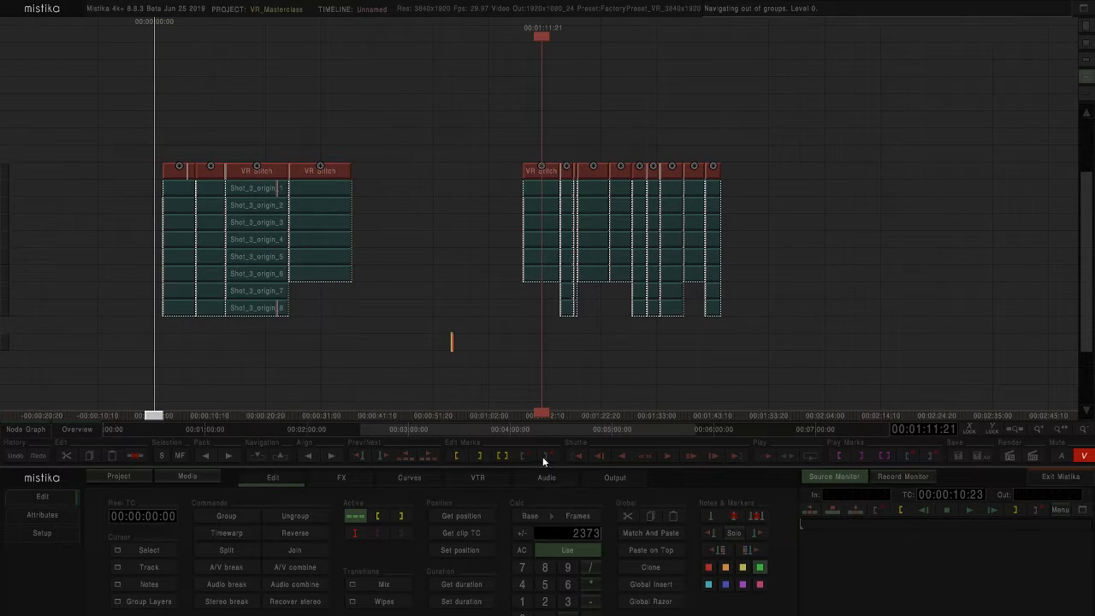
- Set the compose mode of the original Shot_1 VR Stitch to OF Warp Nearest Camera and inspect the stitched image around the plane
{"action": "left_click_drag", "start_coordinate": [396, 319], "coordinate": [716, 309]}
{"action": "scroll", "coordinate": [462, 349], "scroll_direction": "up", "scroll_amount": 5}
{"action": "left_click_drag", "start_coordinate": [450, 348], "coordinate": [537, 349]}
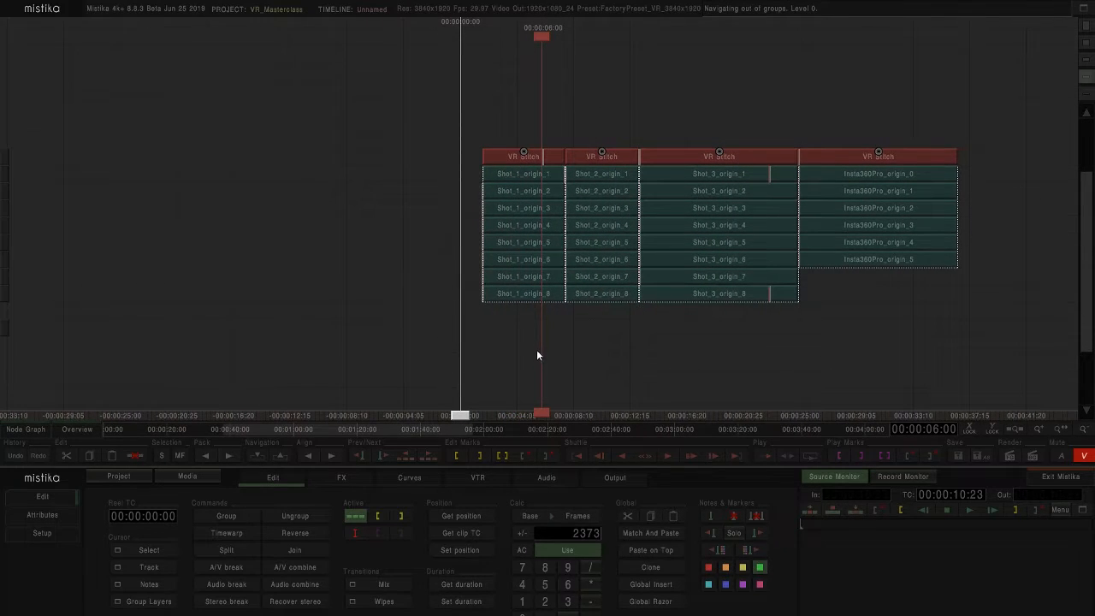
{"action": "left_click", "coordinate": [523, 160]}
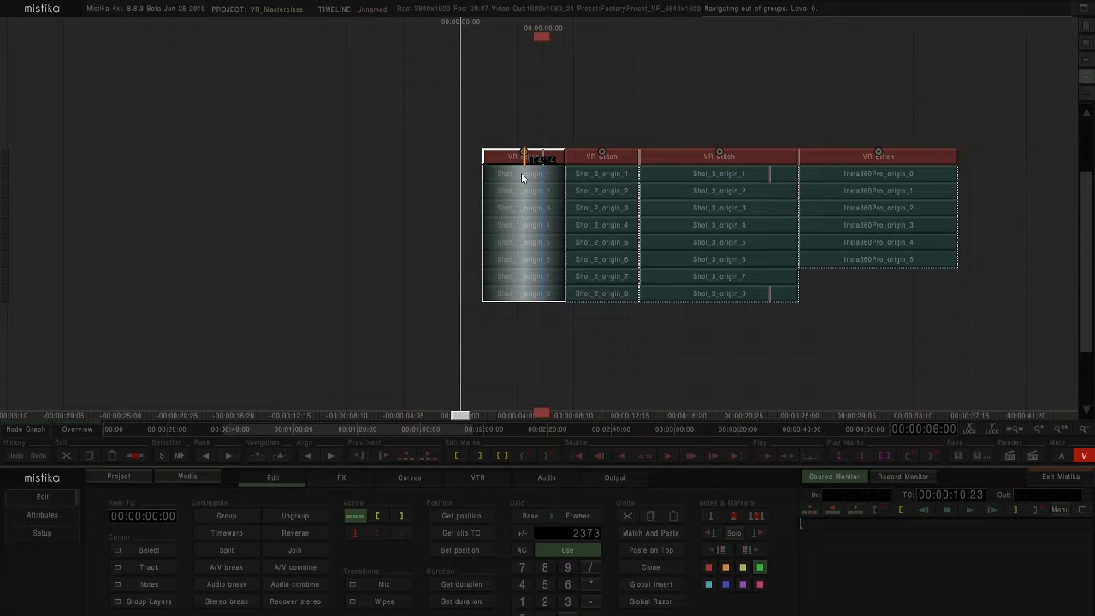
{"action": "double_click", "coordinate": [524, 167]}
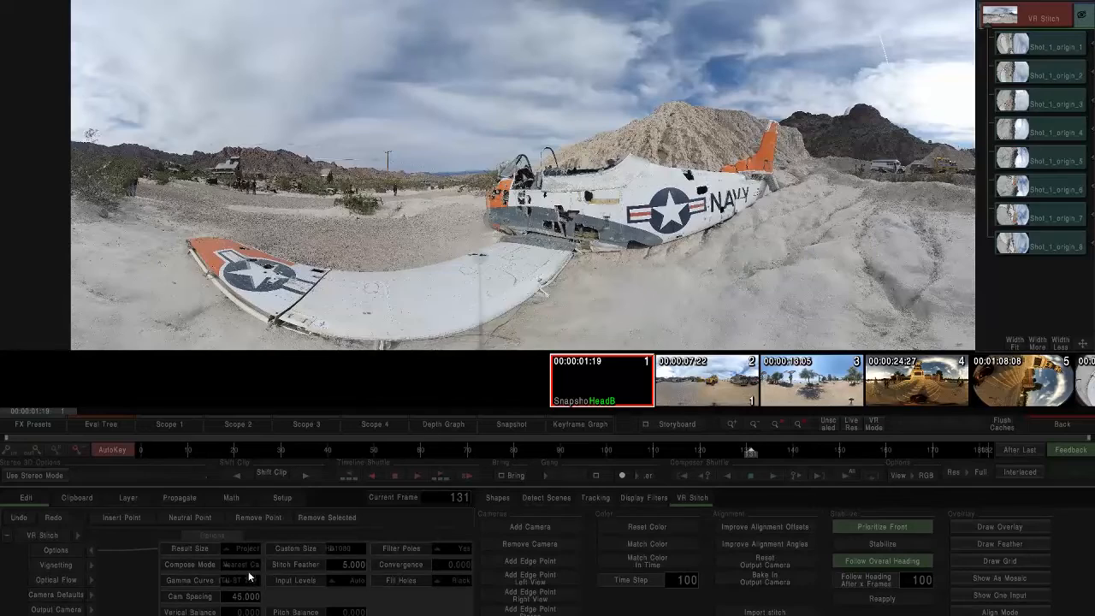
{"action": "left_click", "coordinate": [249, 564]}
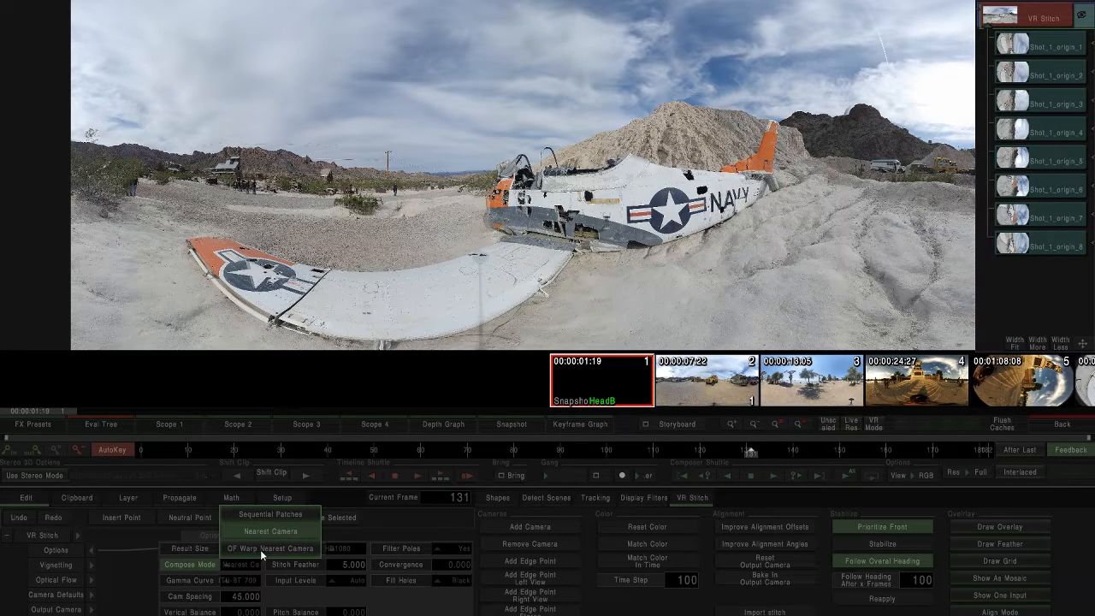
{"action": "left_click", "coordinate": [260, 549]}
{"action": "scroll", "coordinate": [495, 210], "scroll_direction": "up", "scroll_amount": 3}
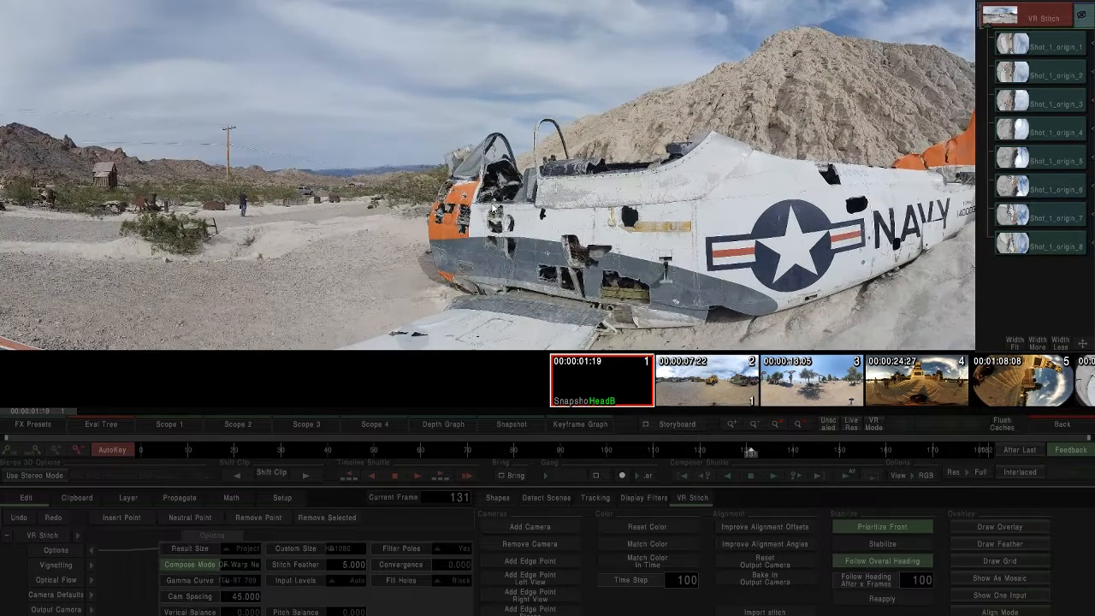
{"action": "left_click_drag", "start_coordinate": [884, 204], "coordinate": [518, 257]}
{"action": "scroll", "coordinate": [682, 205], "scroll_direction": "down", "scroll_amount": 3}
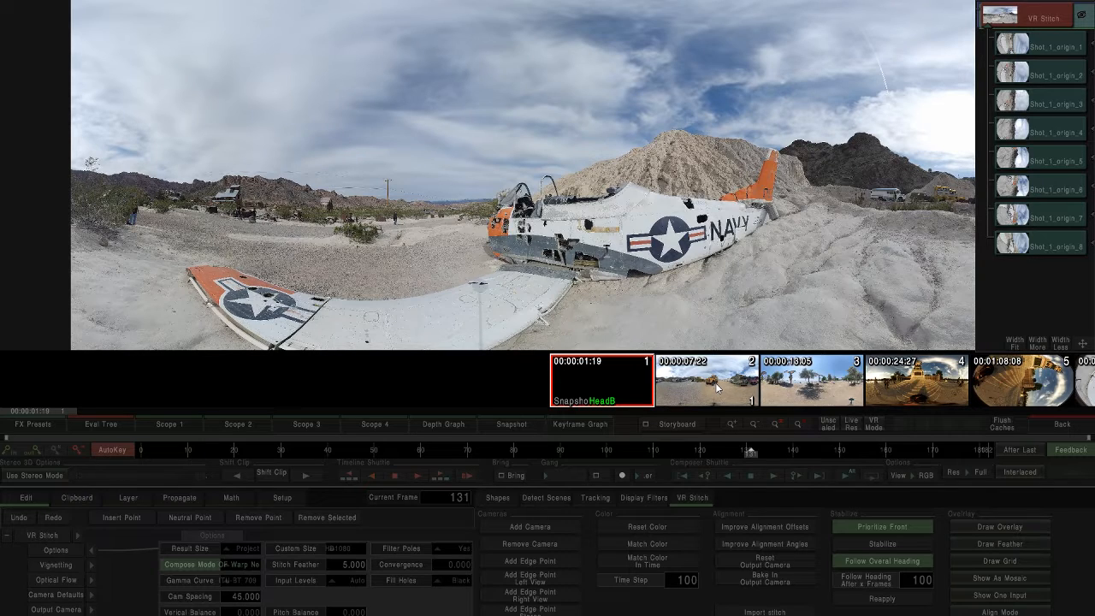
- Set the compose mode of the original Shot_2 and Shot_3 VR Stitches to OF Warp Nearest Camera
{"action": "left_click", "coordinate": [712, 390]}
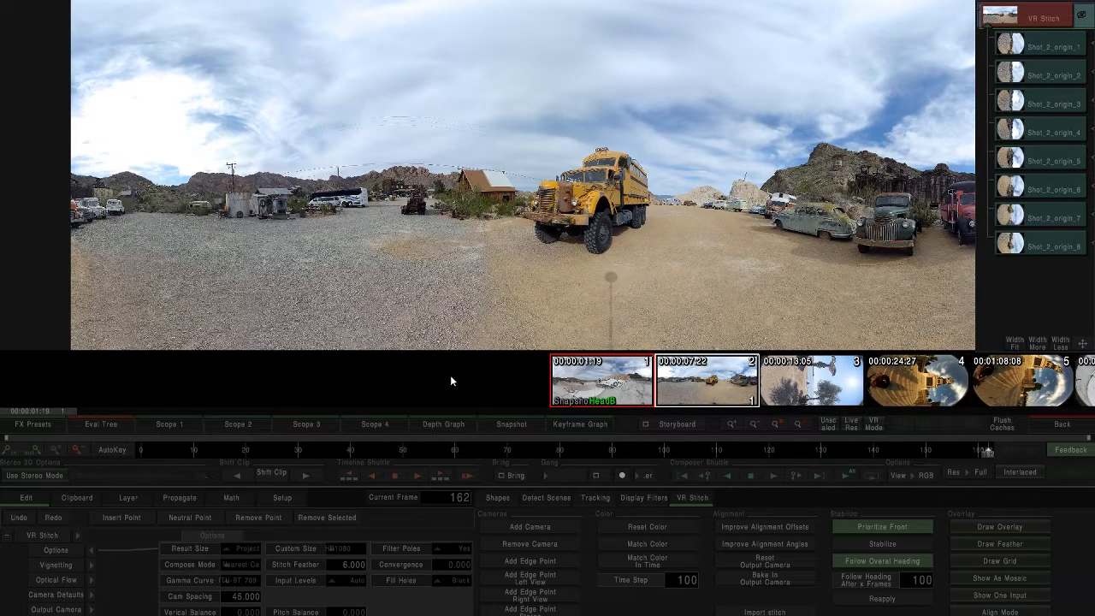
{"action": "left_click", "coordinate": [242, 564]}
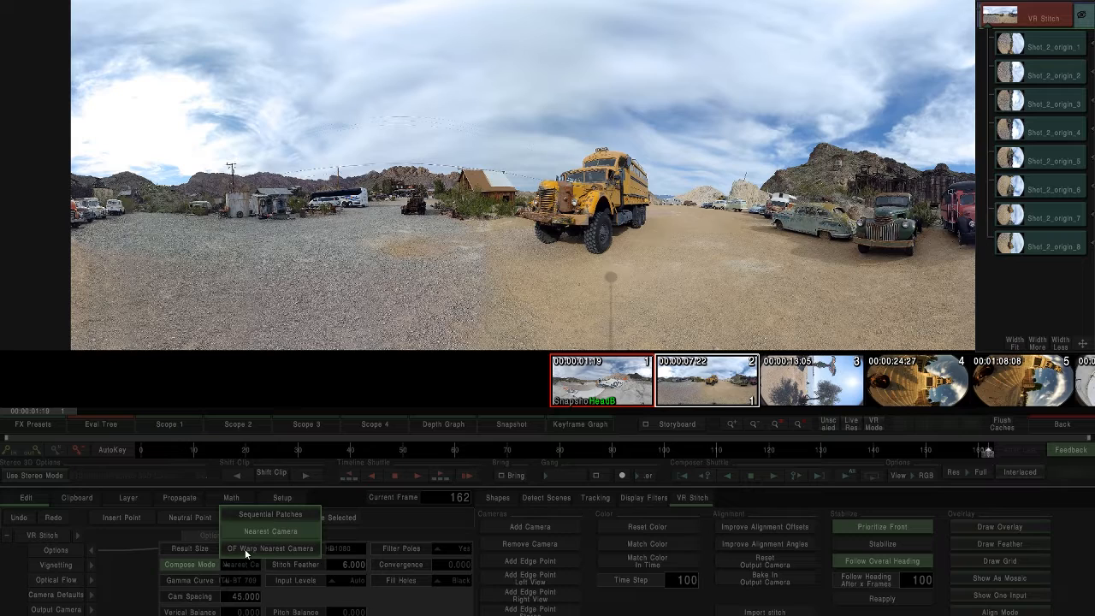
{"action": "left_click", "coordinate": [246, 551]}
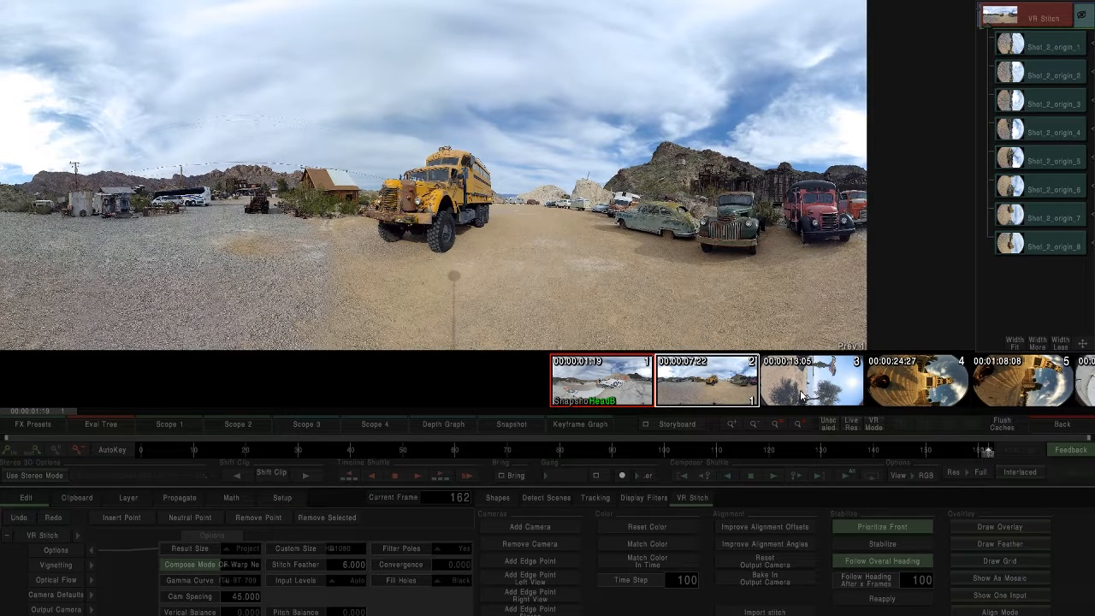
{"action": "left_click", "coordinate": [802, 394]}
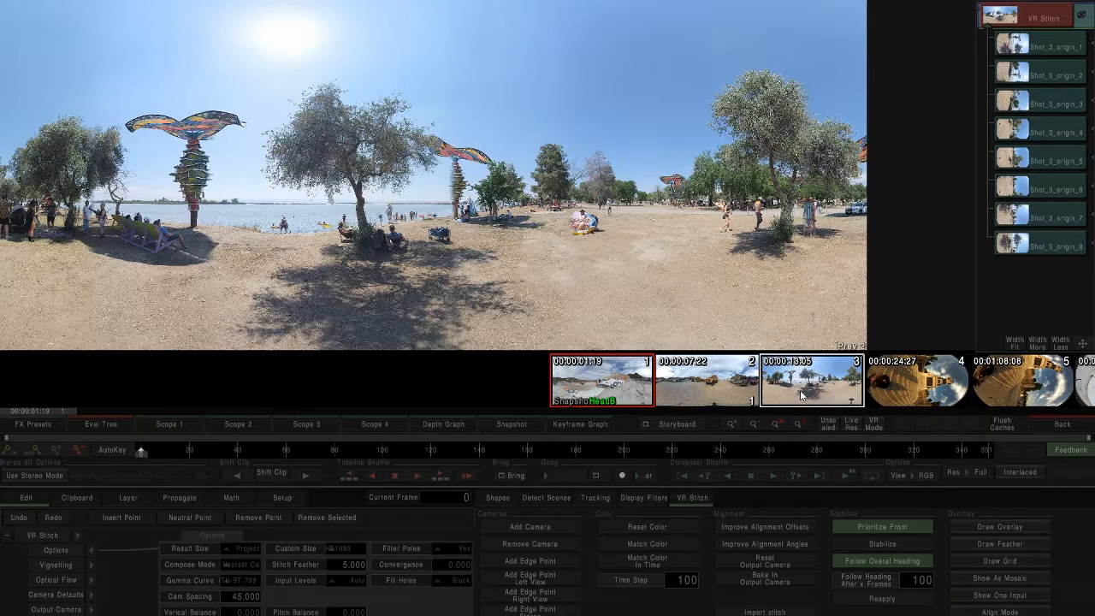
{"action": "left_click", "coordinate": [236, 566]}
{"action": "left_click", "coordinate": [241, 551]}
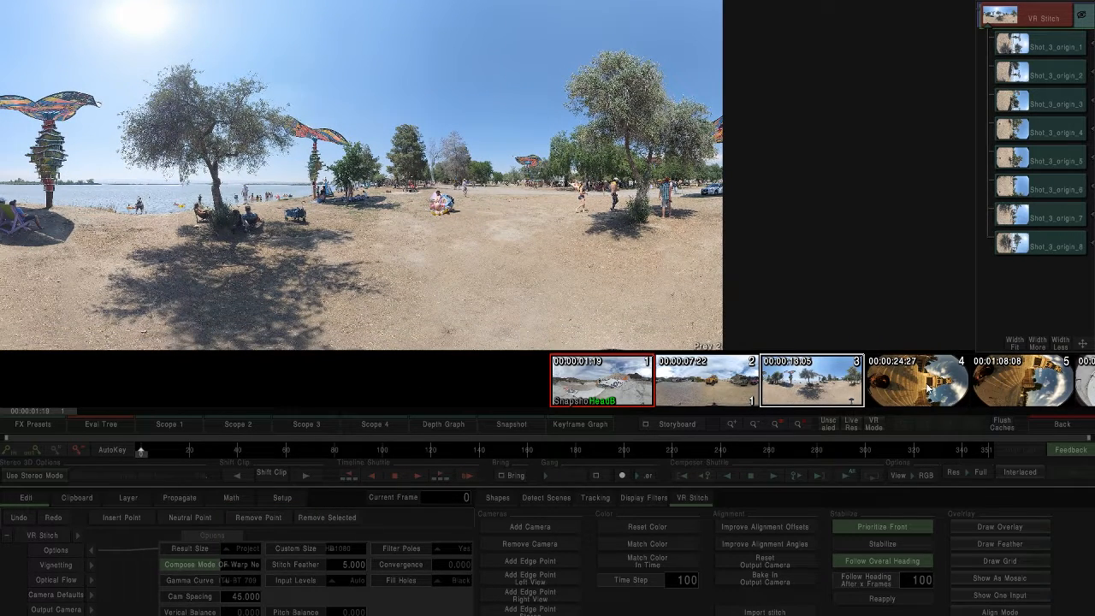
- Set the compose mode of the original Insta360Pro monument VR Stitch to OF Warp Nearest Camera
{"action": "left_click", "coordinate": [929, 387]}
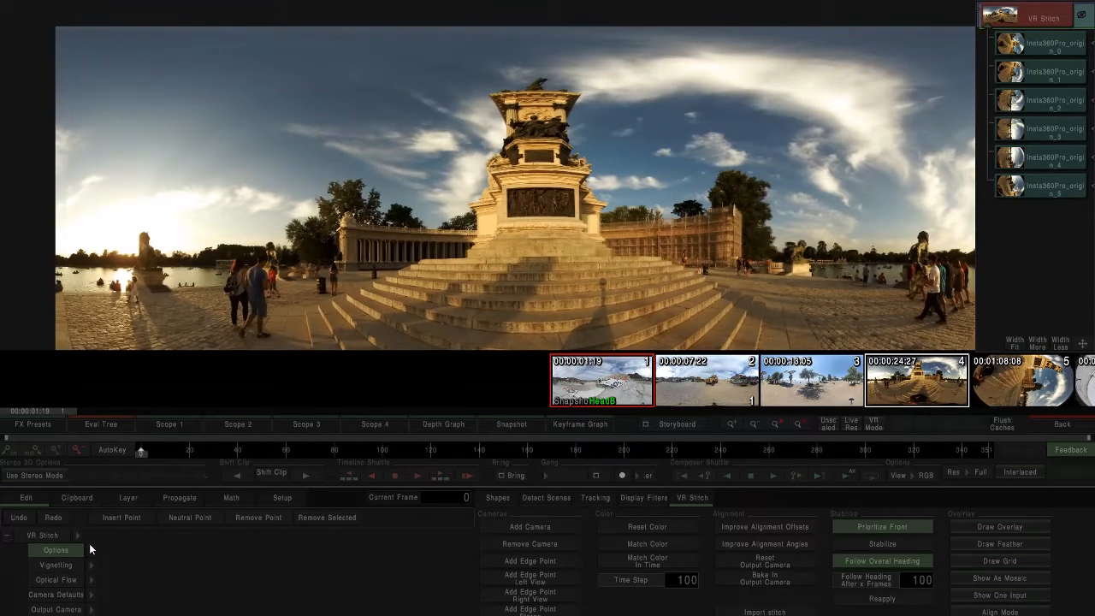
{"action": "left_click", "coordinate": [90, 548]}
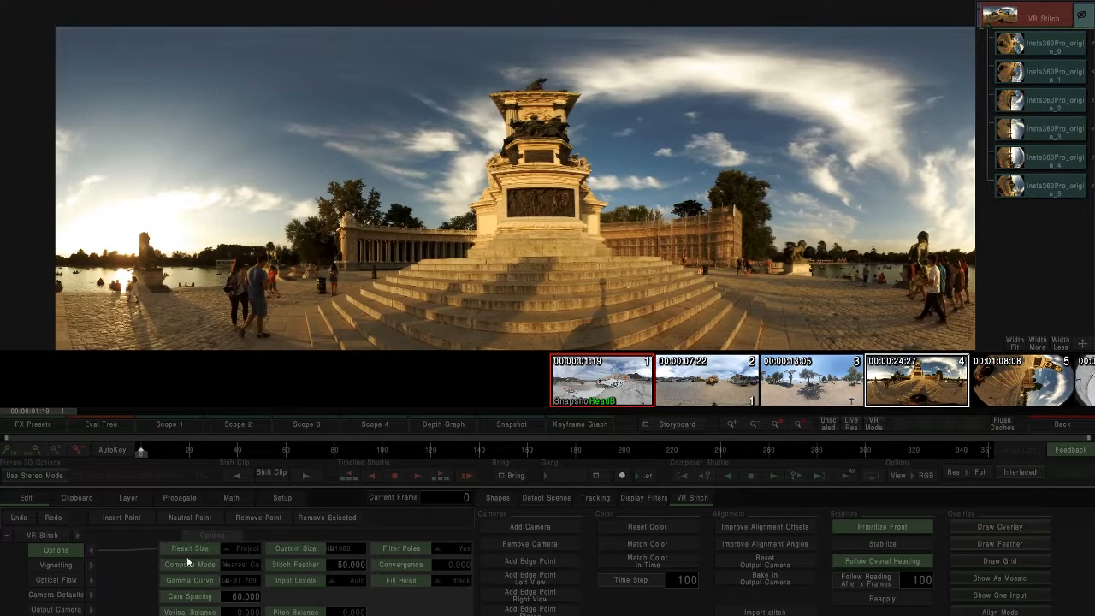
{"action": "left_click", "coordinate": [228, 565]}
{"action": "left_click", "coordinate": [244, 550]}
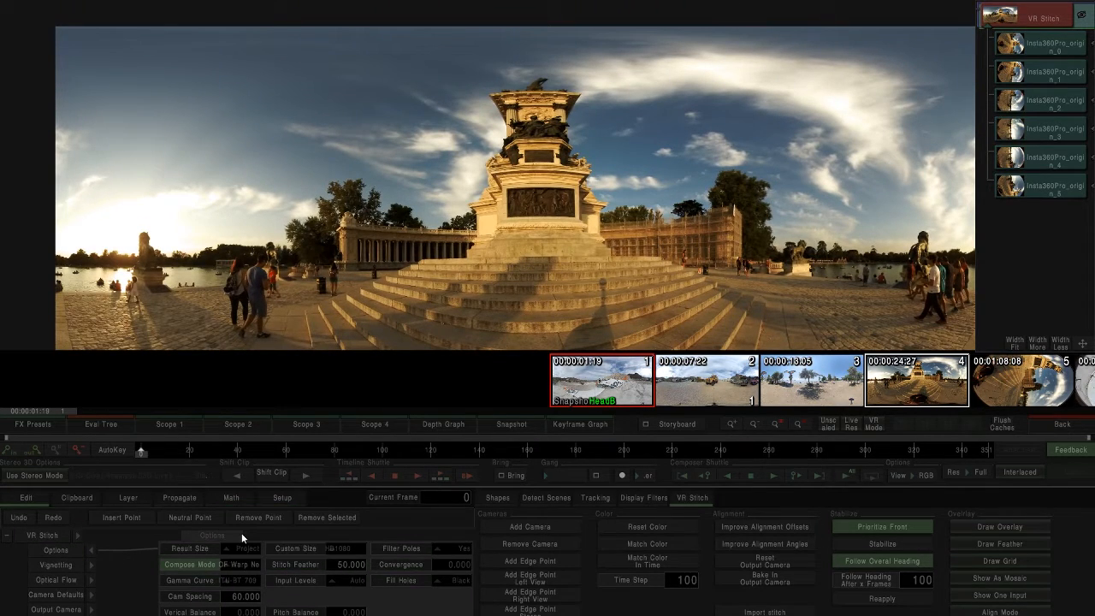
{"action": "left_click", "coordinate": [92, 551]}
- Display the monument stitch in stereo as B&W + Anaglyph and inspect the depth around the colonnade
{"action": "scroll", "coordinate": [489, 241], "scroll_direction": "up", "scroll_amount": 3}
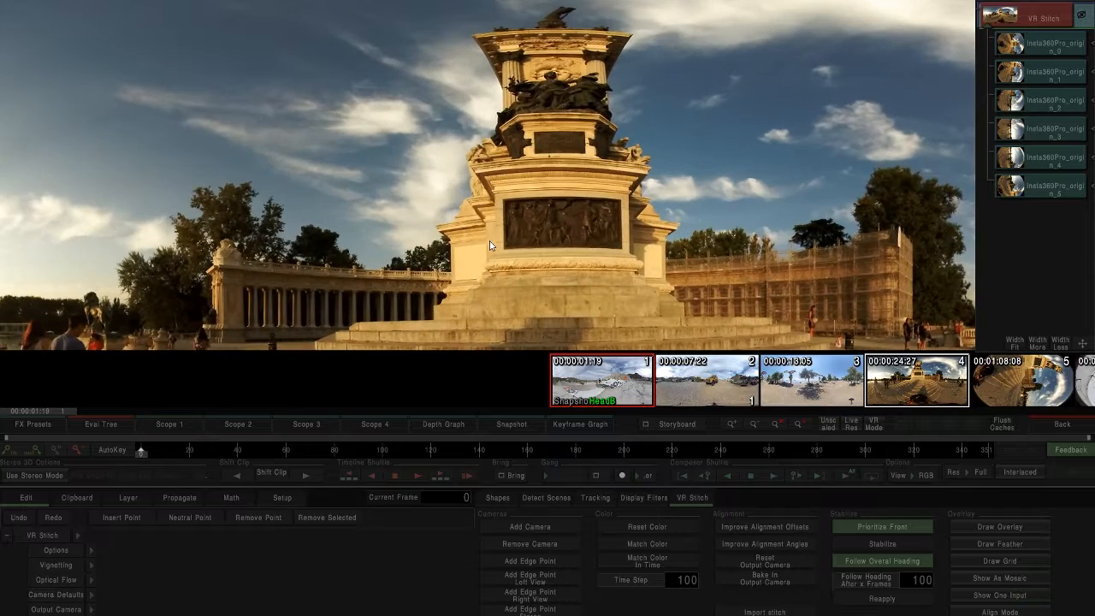
{"action": "left_click", "coordinate": [62, 474]}
{"action": "left_click", "coordinate": [94, 473]}
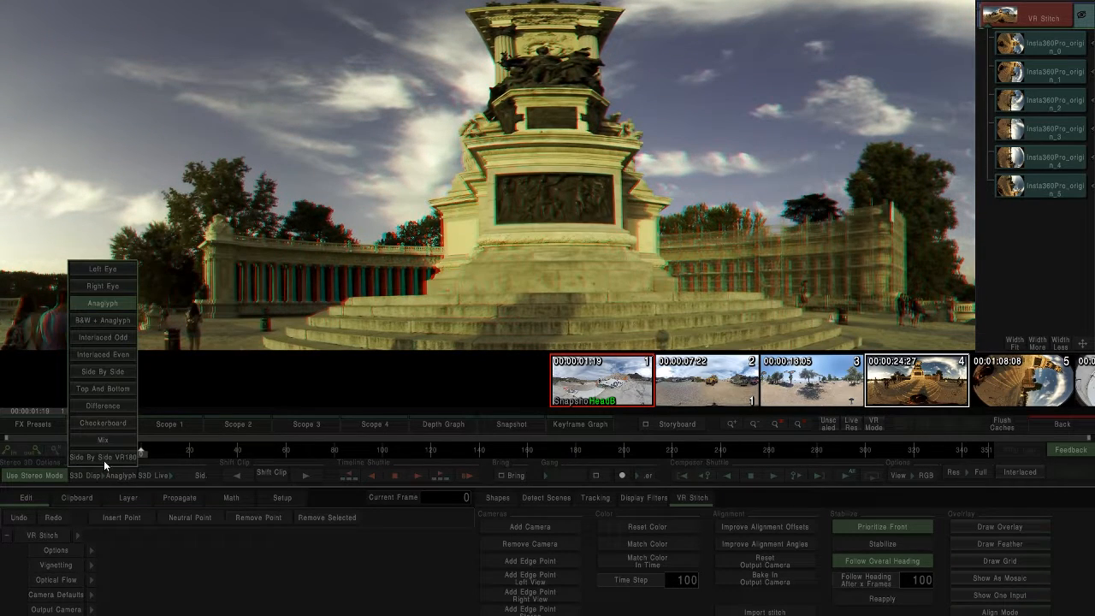
{"action": "left_click", "coordinate": [114, 321]}
{"action": "scroll", "coordinate": [386, 258], "scroll_direction": "down", "scroll_amount": 3}
{"action": "scroll", "coordinate": [386, 258], "scroll_direction": "up", "scroll_amount": 1}
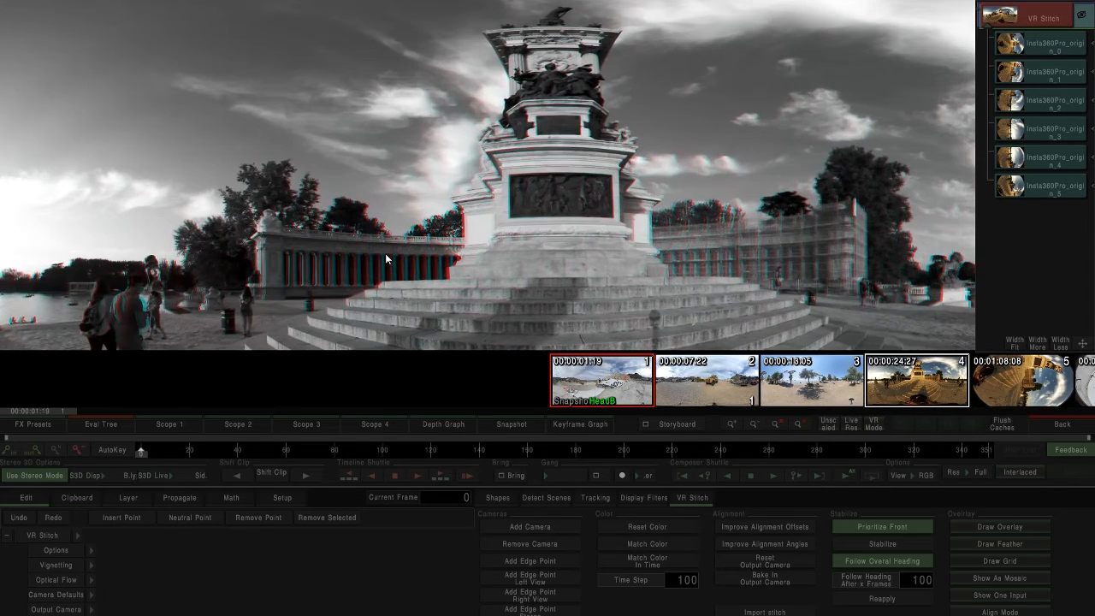
{"action": "scroll", "coordinate": [345, 261], "scroll_direction": "up", "scroll_amount": 2}
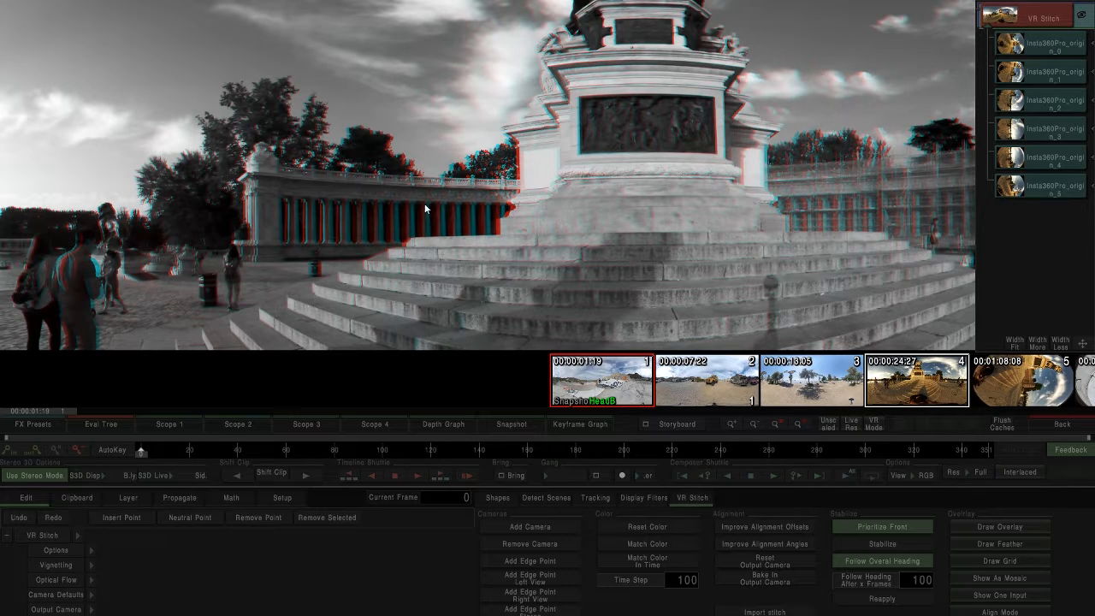
{"action": "scroll", "coordinate": [505, 264], "scroll_direction": "down", "scroll_amount": 2}
{"action": "scroll", "coordinate": [502, 261], "scroll_direction": "up", "scroll_amount": 3}
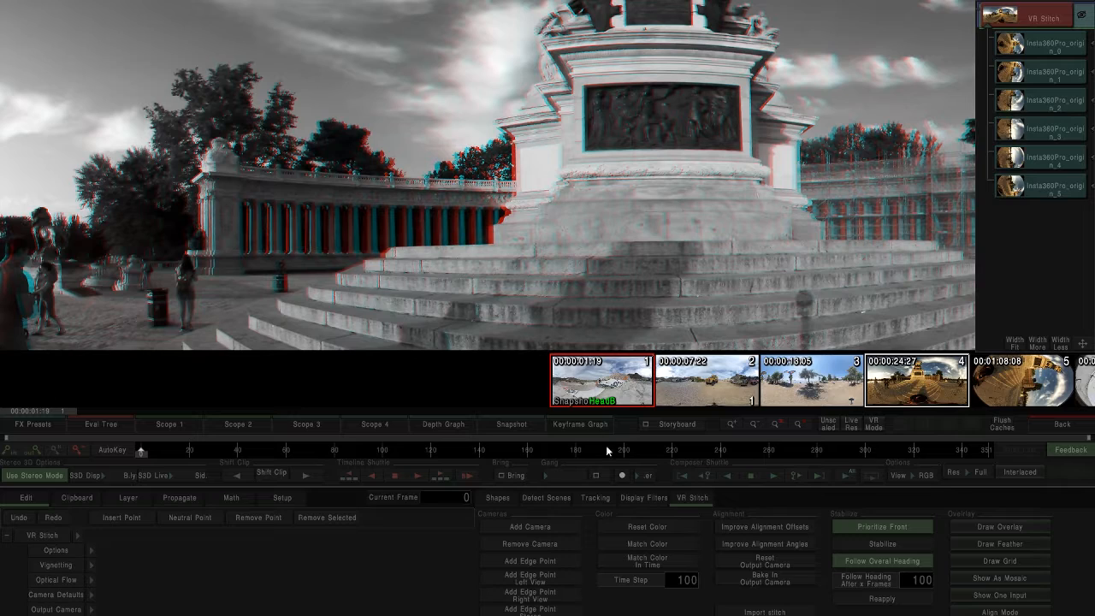
- Show the camera overlay and feather outlines and inspect the seams of the stereo stitch from the colonnade across the monument
{"action": "left_click", "coordinate": [985, 525]}
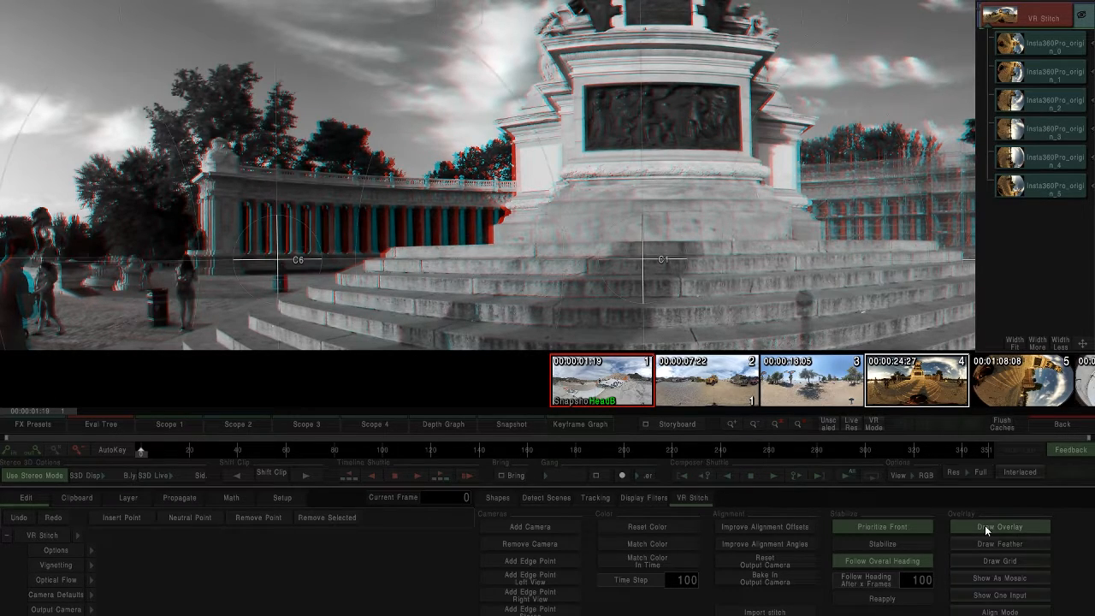
{"action": "left_click", "coordinate": [986, 541]}
{"action": "scroll", "coordinate": [305, 287], "scroll_direction": "up", "scroll_amount": 3}
{"action": "left_click_drag", "start_coordinate": [305, 287], "coordinate": [572, 226]}
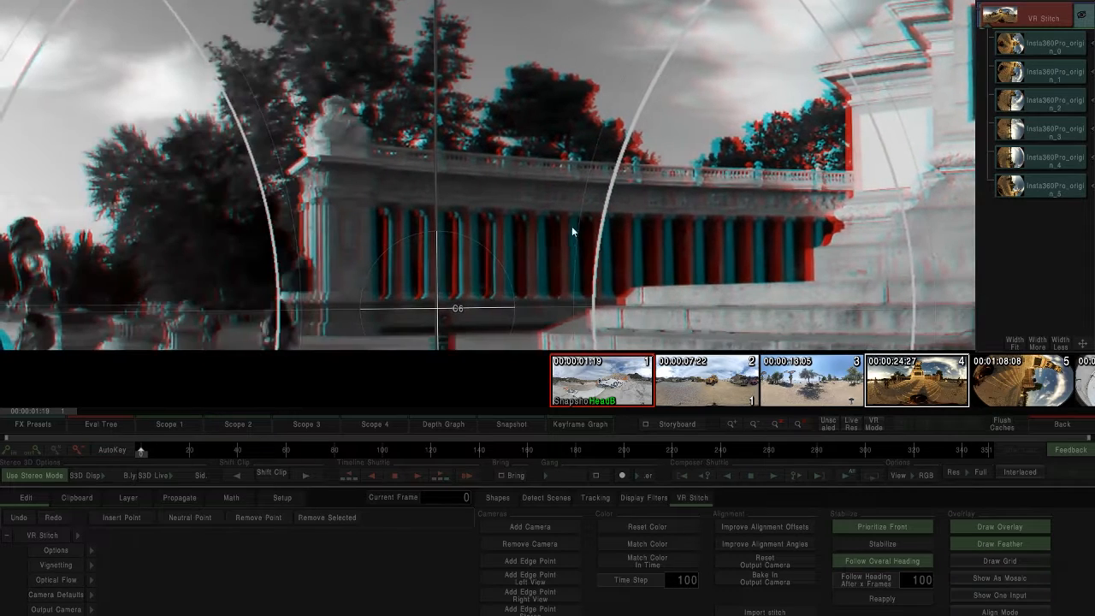
{"action": "left_click_drag", "start_coordinate": [401, 208], "coordinate": [401, 210]}
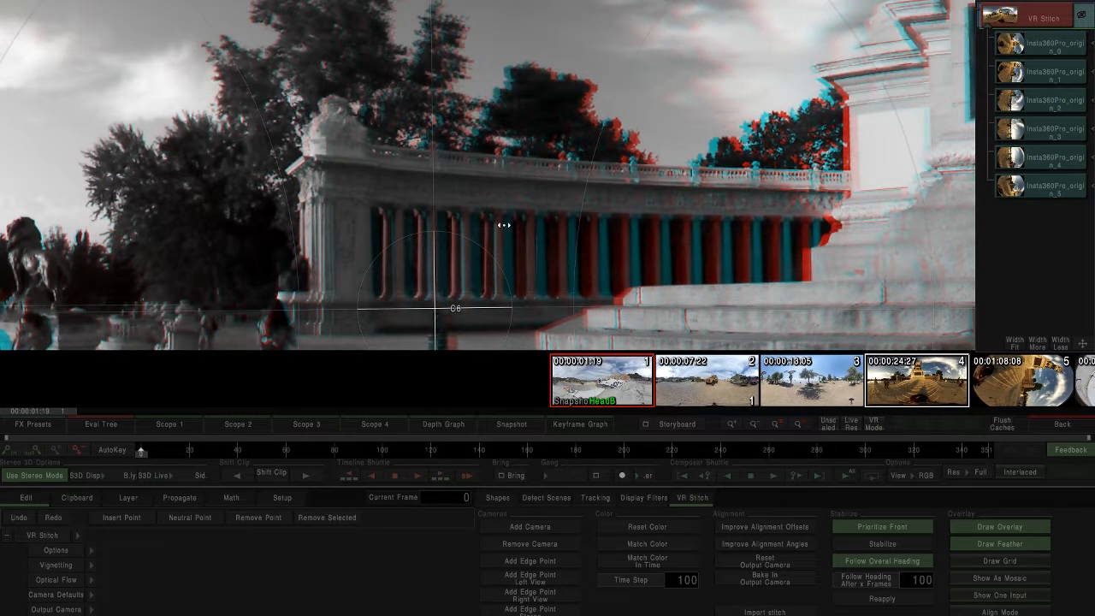
{"action": "left_click_drag", "start_coordinate": [636, 232], "coordinate": [630, 239]}
{"action": "key", "text": "alt+v"}
{"action": "left_click_drag", "start_coordinate": [749, 278], "coordinate": [386, 284]}
{"action": "left_click_drag", "start_coordinate": [741, 267], "coordinate": [534, 266]}
{"action": "left_click_drag", "start_coordinate": [739, 224], "coordinate": [733, 223]}
{"action": "scroll", "coordinate": [667, 246], "scroll_direction": "down", "scroll_amount": 1}
{"action": "scroll", "coordinate": [659, 241], "scroll_direction": "down", "scroll_amount": 4}
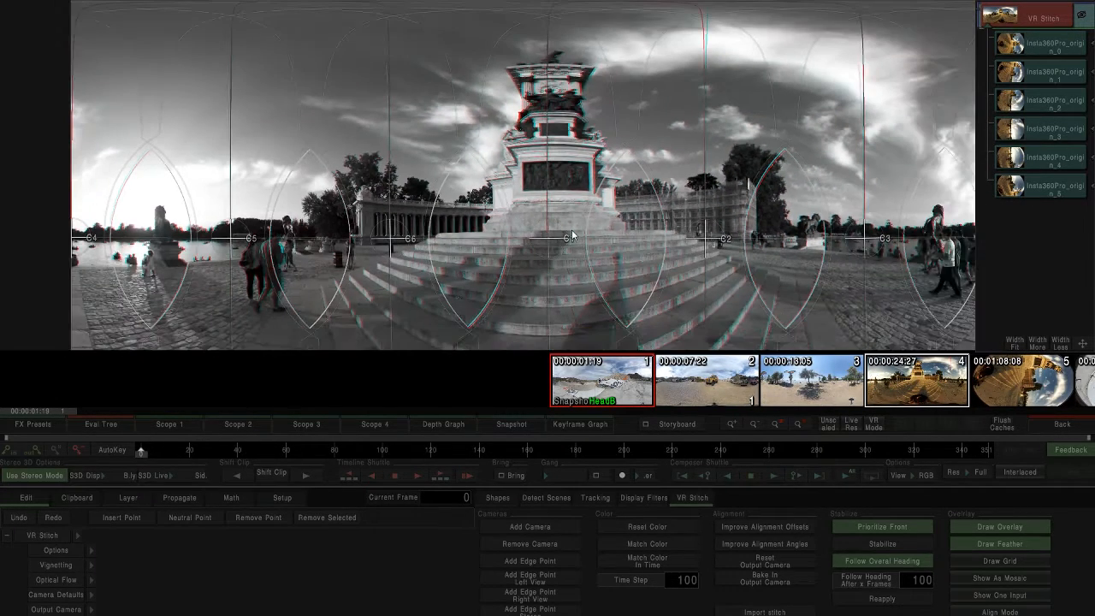
- Hide the camera overlay and feather outlines and return to the timeline
{"action": "left_click", "coordinate": [1007, 530]}
{"action": "left_click", "coordinate": [1006, 541]}
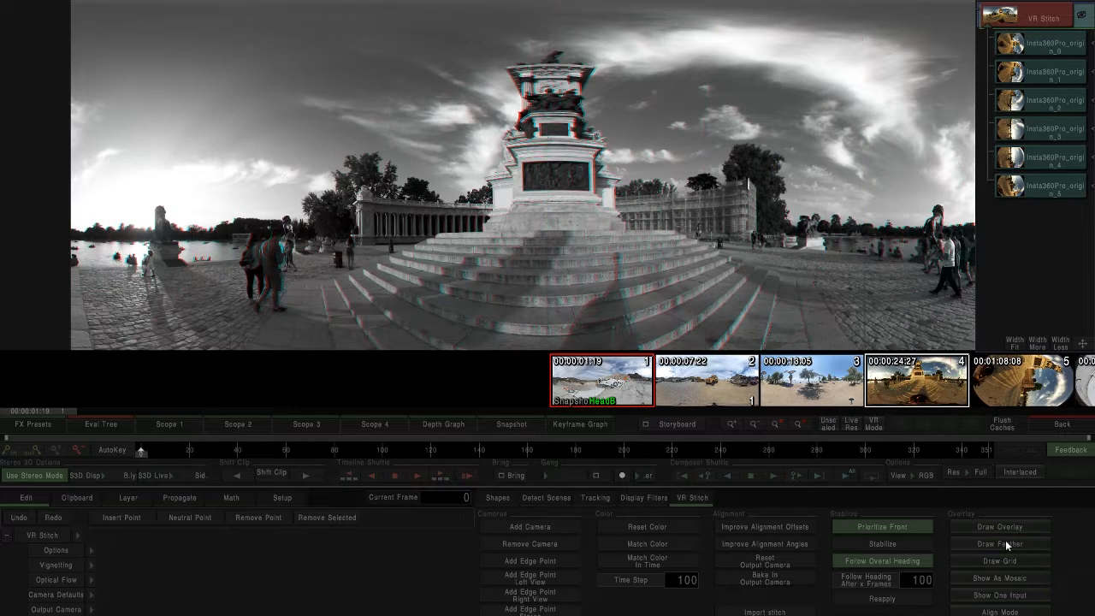
{"action": "scroll", "coordinate": [683, 278], "scroll_direction": "down", "scroll_amount": 2}
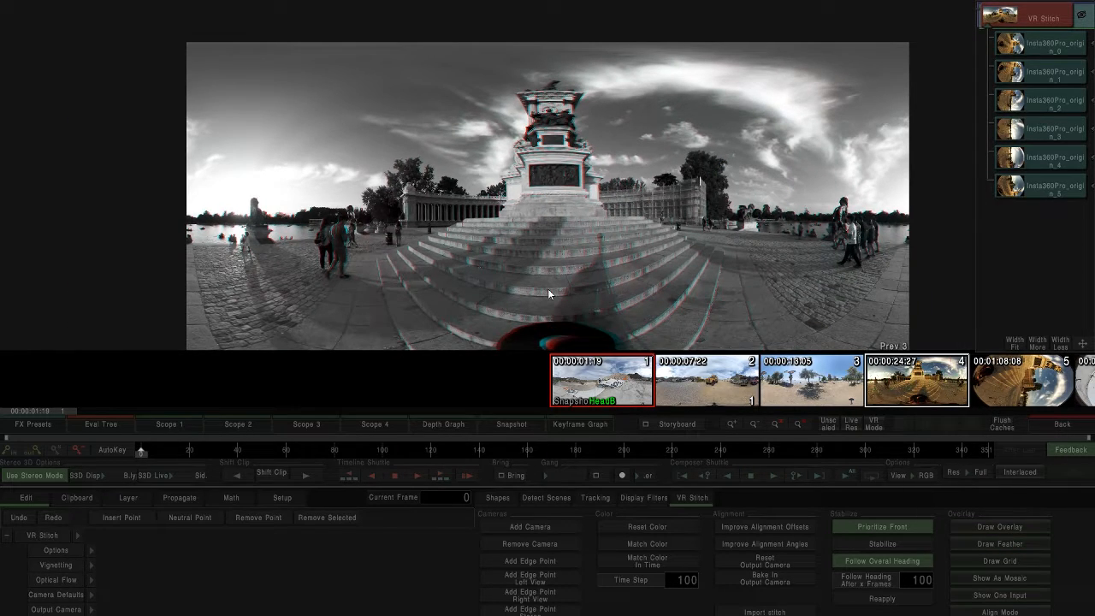
{"action": "left_click", "coordinate": [1058, 426]}
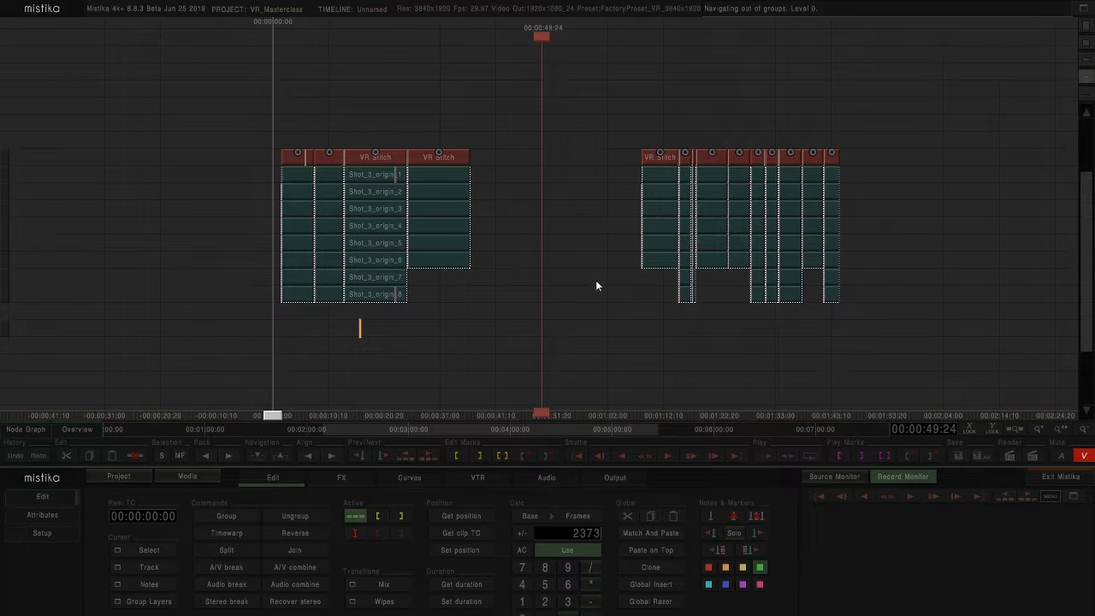
- Copy the original shots and match-paste their effects onto all conformed clips by media source path, timecode range and reelname, replacing existing effects and scaling animation
{"action": "left_click_drag", "start_coordinate": [506, 342], "coordinate": [282, 128]}
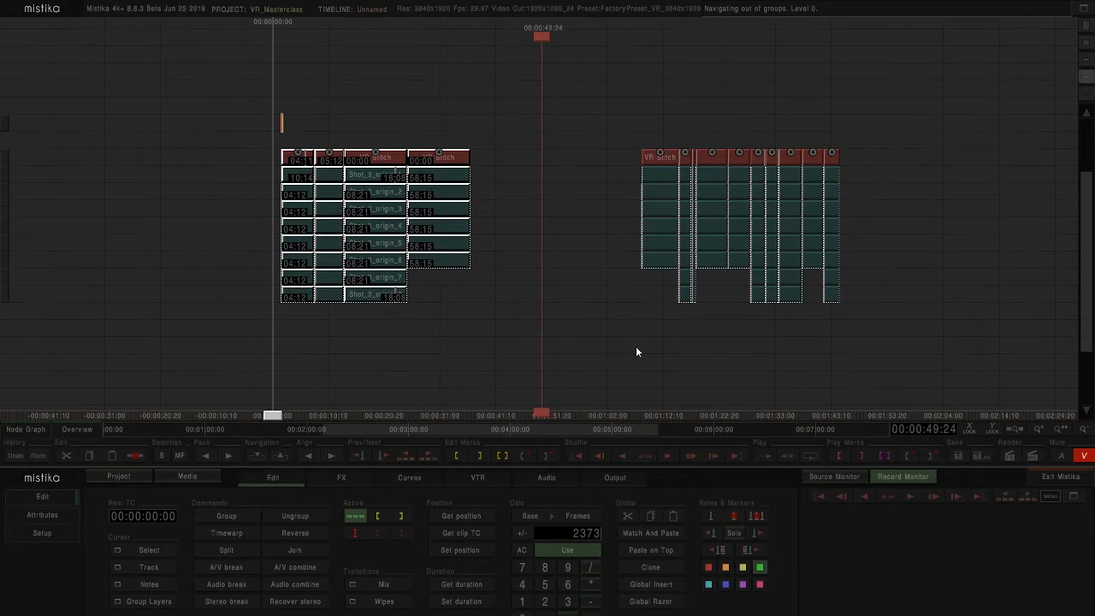
{"action": "left_click", "coordinate": [604, 352]}
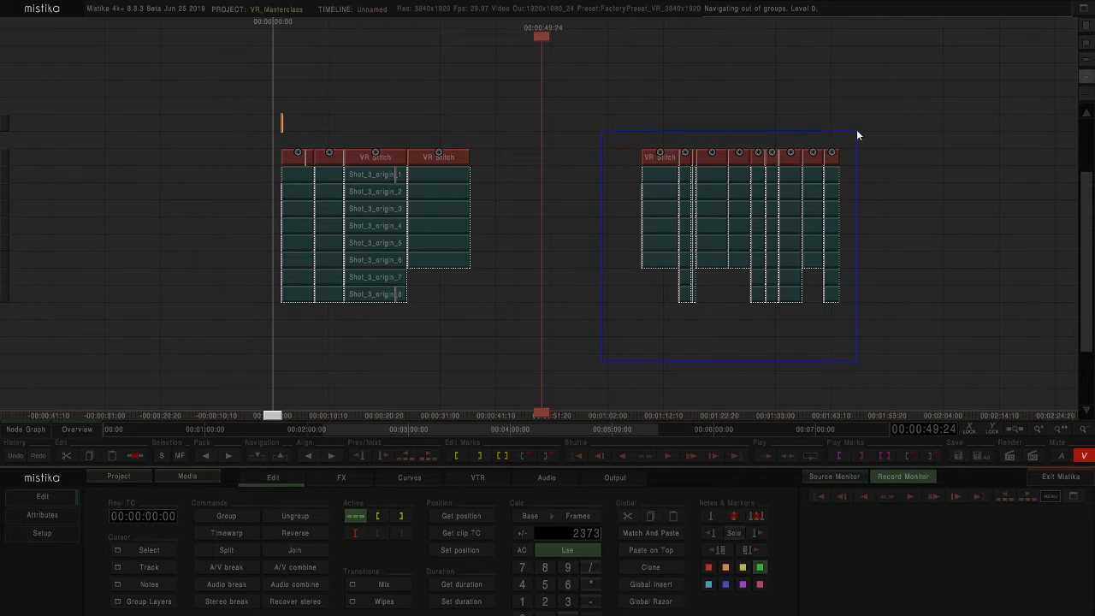
{"action": "left_click_drag", "start_coordinate": [857, 131], "coordinate": [857, 131]}
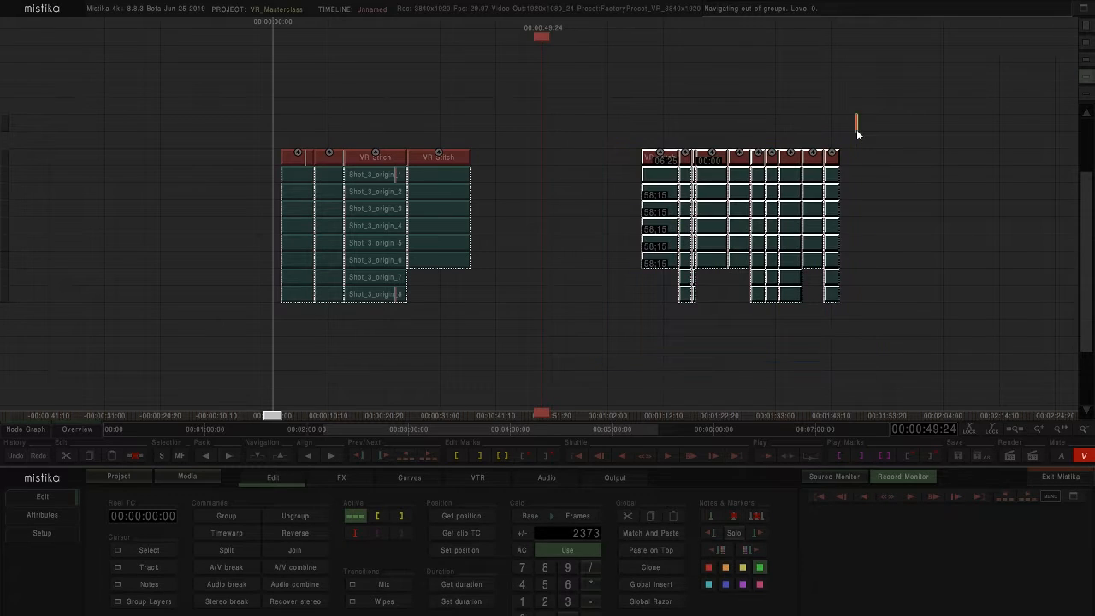
{"action": "left_click", "coordinate": [654, 534]}
{"action": "left_click_drag", "start_coordinate": [565, 155], "coordinate": [539, 289]}
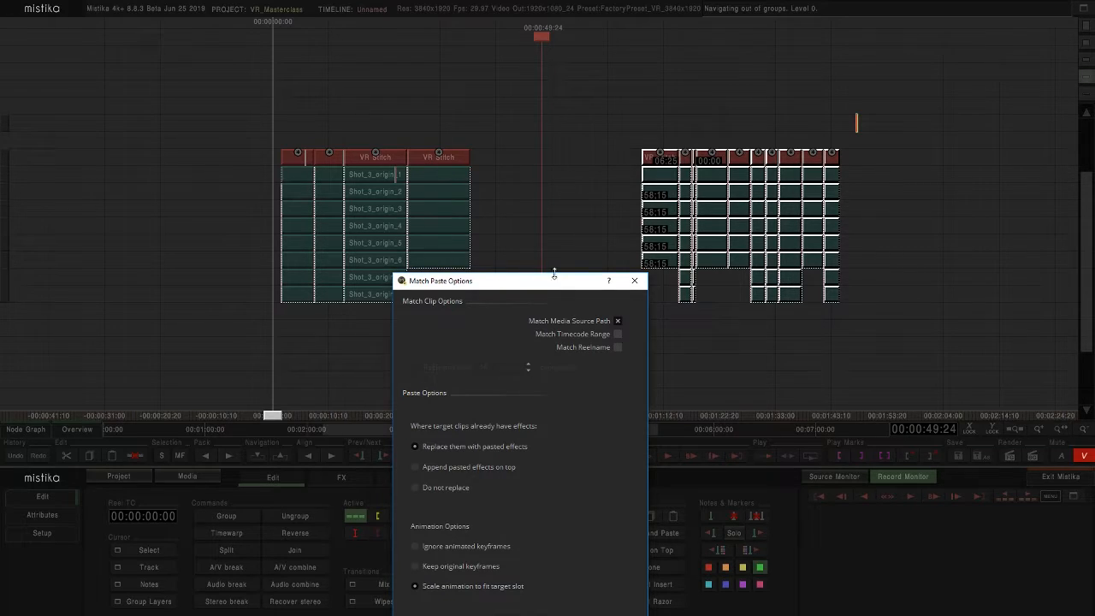
{"action": "mouse_move", "coordinate": [537, 282]}
{"action": "left_mouse_down"}
{"action": "mouse_move", "coordinate": [534, 261]}
{"action": "mouse_move", "coordinate": [532, 284]}
{"action": "left_mouse_up"}
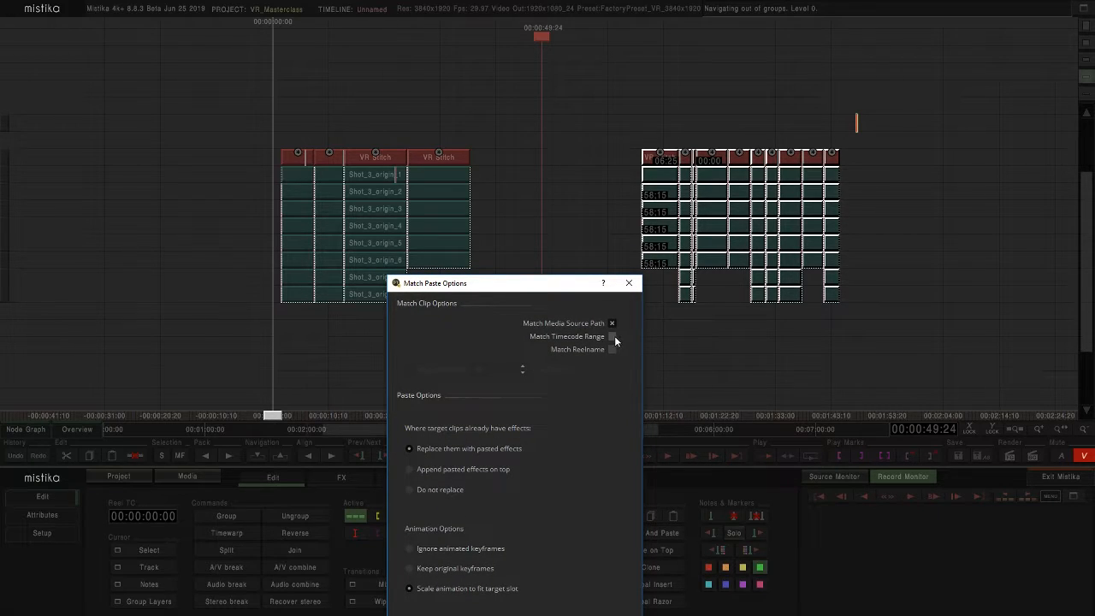
{"action": "left_click", "coordinate": [612, 349]}
{"action": "left_click_drag", "start_coordinate": [550, 288], "coordinate": [543, 221]}
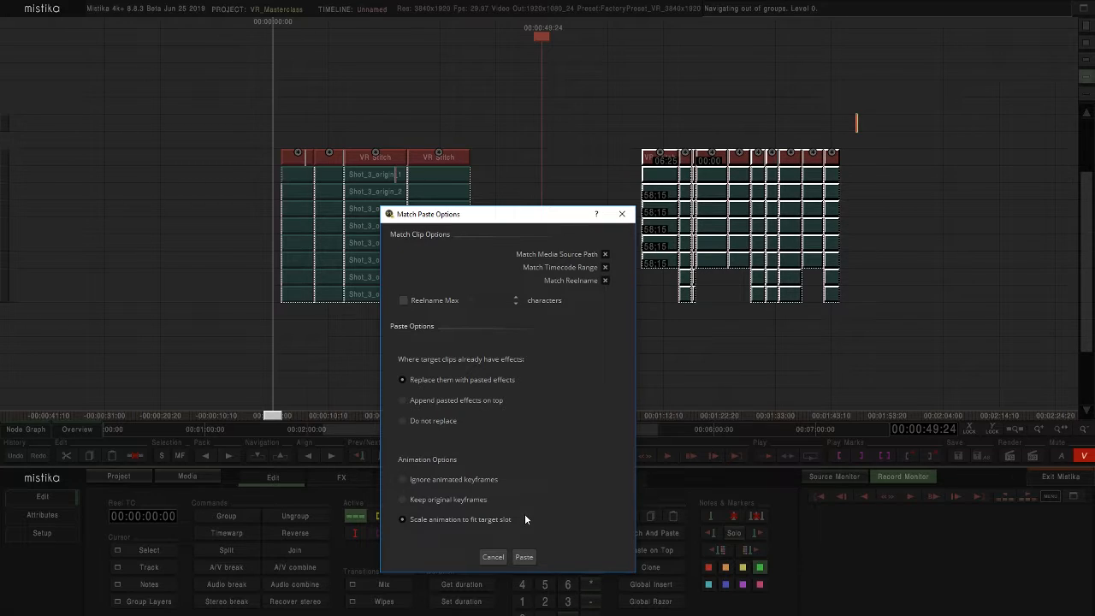
{"action": "left_click", "coordinate": [524, 557]}
- Open the VR Stitch of the first conformed Insta360Pro clip and inspect its stitched image
{"action": "left_click", "coordinate": [614, 323]}
{"action": "scroll", "coordinate": [640, 314], "scroll_direction": "up", "scroll_amount": 4}
{"action": "left_click_drag", "start_coordinate": [693, 299], "coordinate": [428, 309]}
{"action": "scroll", "coordinate": [609, 323], "scroll_direction": "up", "scroll_amount": 1}
{"action": "scroll", "coordinate": [609, 323], "scroll_direction": "up", "scroll_amount": 2}
{"action": "left_click_drag", "start_coordinate": [705, 342], "coordinate": [513, 344]}
{"action": "left_click_drag", "start_coordinate": [454, 133], "coordinate": [539, 128]}
{"action": "left_click", "coordinate": [519, 163]}
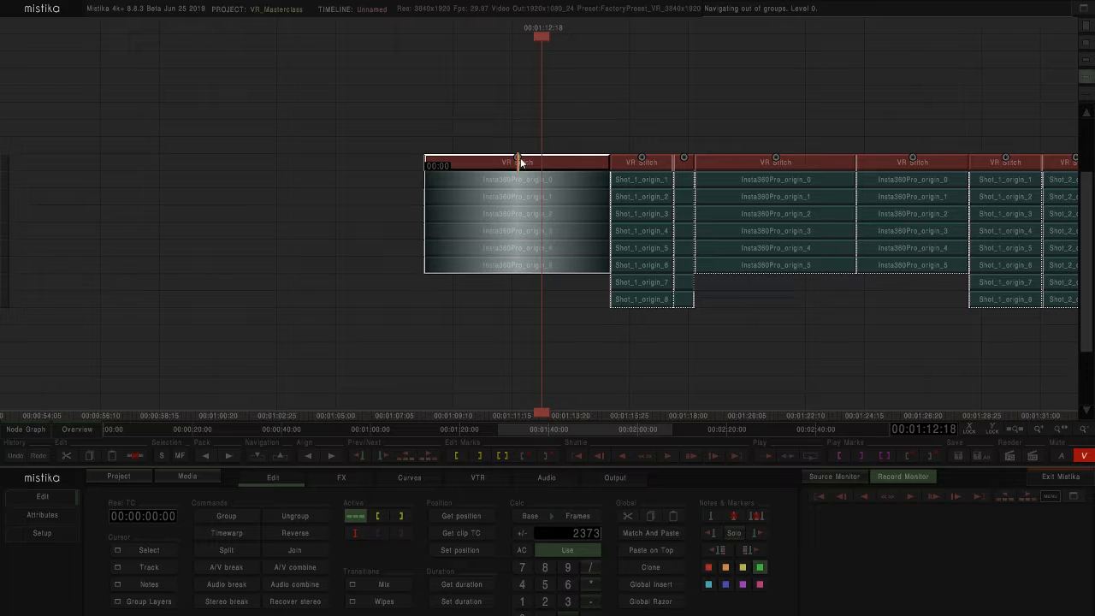
{"action": "double_click", "coordinate": [519, 172]}
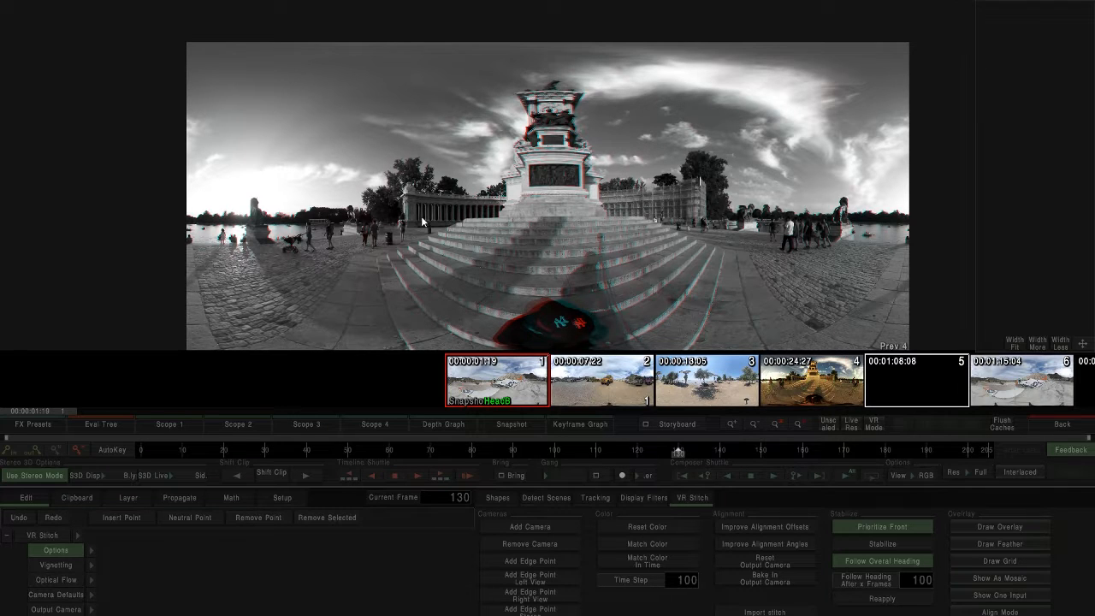
{"action": "scroll", "coordinate": [381, 221], "scroll_direction": "up", "scroll_amount": 3}
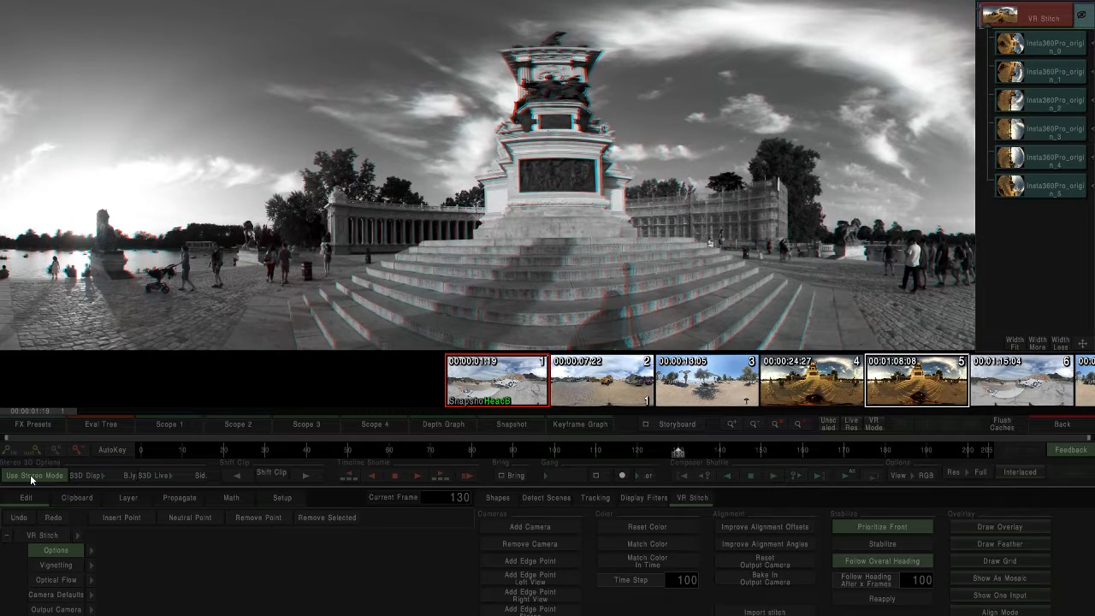
- Turn off stereo mode and check the VR Stitch options of the conformed monument clip and the original Shot_2
{"action": "left_click", "coordinate": [43, 476]}
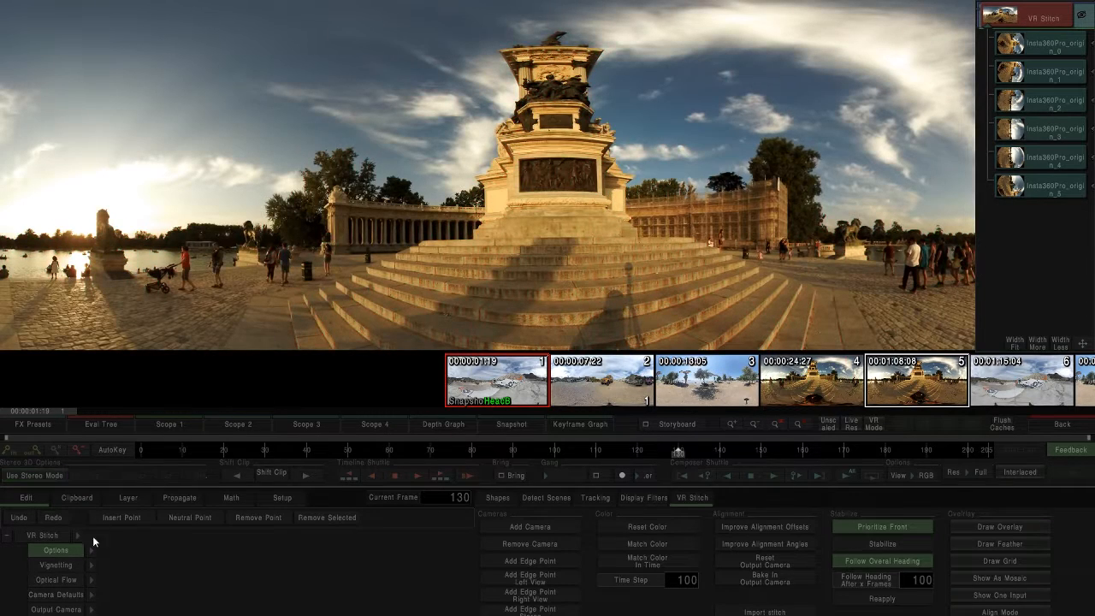
{"action": "left_click", "coordinate": [94, 552]}
{"action": "left_click", "coordinate": [619, 382]}
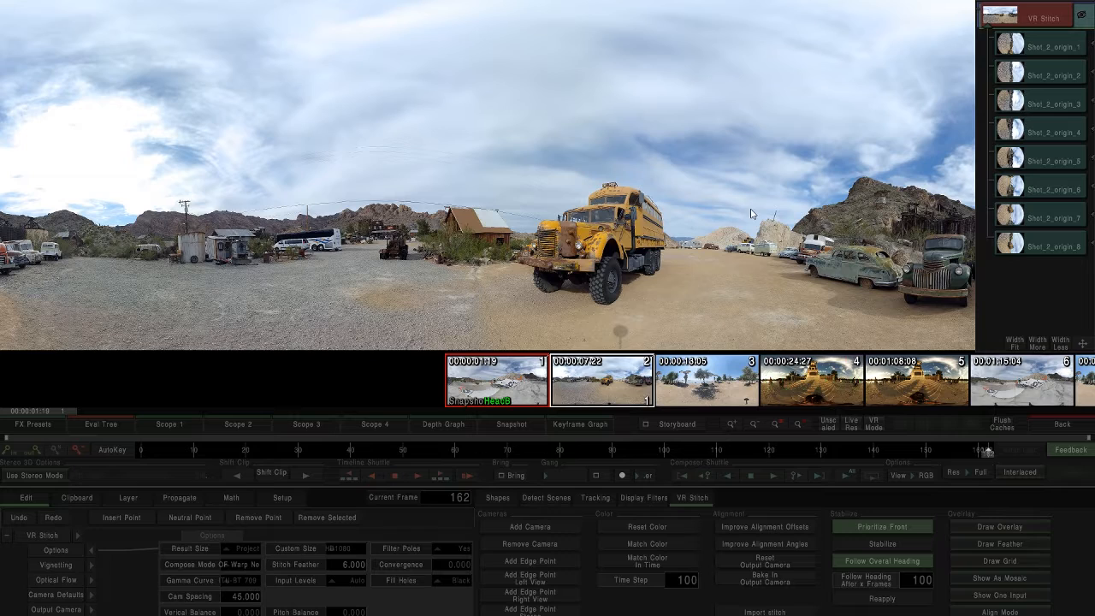
{"action": "key", "text": "a"}
{"action": "left_click", "coordinate": [1061, 425]}
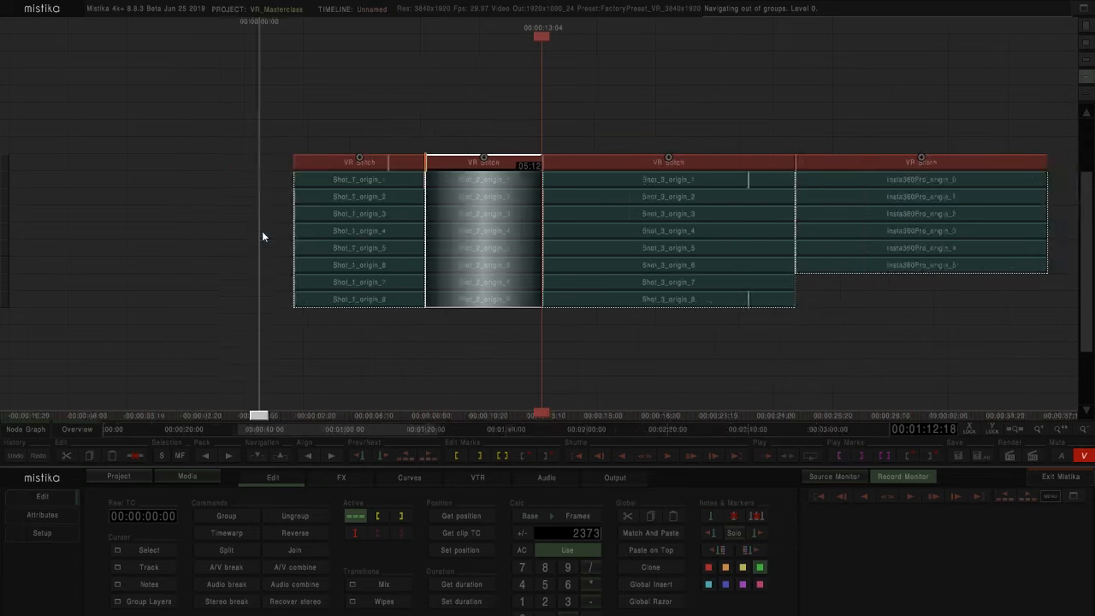
- Select the VR Stitch effects of all conformed clips and apply a Color Grade on top of them
{"action": "left_click_drag", "start_coordinate": [671, 302], "coordinate": [485, 298]}
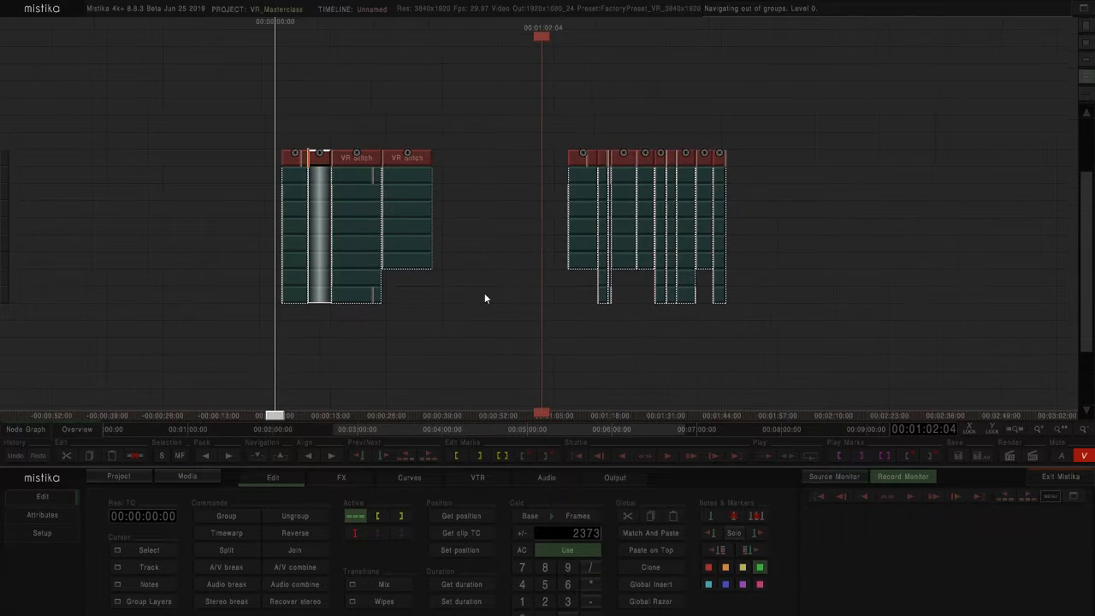
{"action": "left_click", "coordinate": [797, 210]}
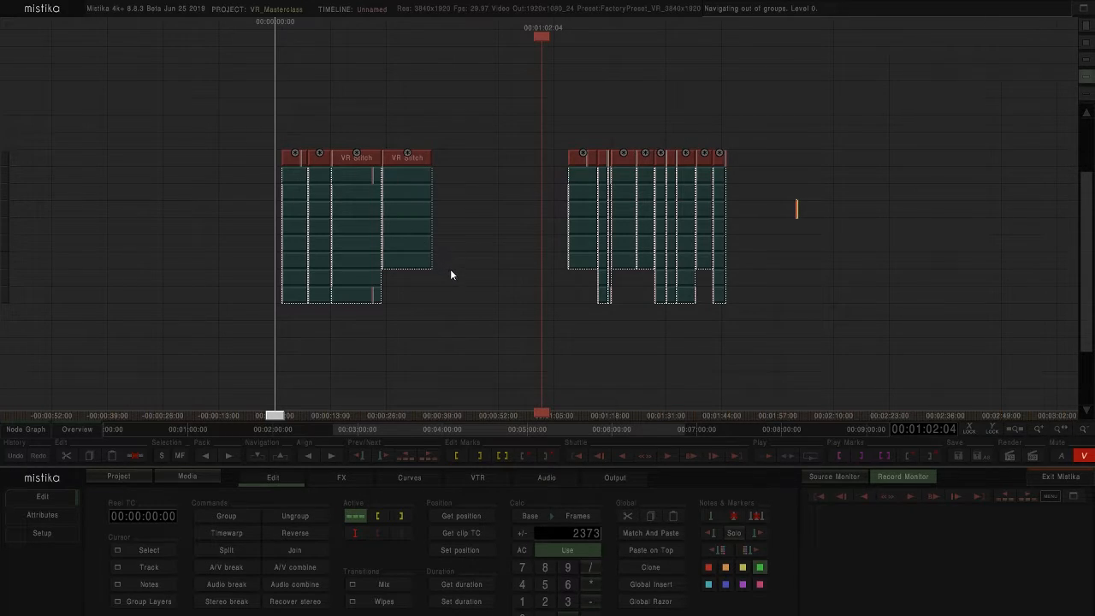
{"action": "left_click_drag", "start_coordinate": [486, 276], "coordinate": [460, 303]}
{"action": "key", "text": "ctrl+v"}
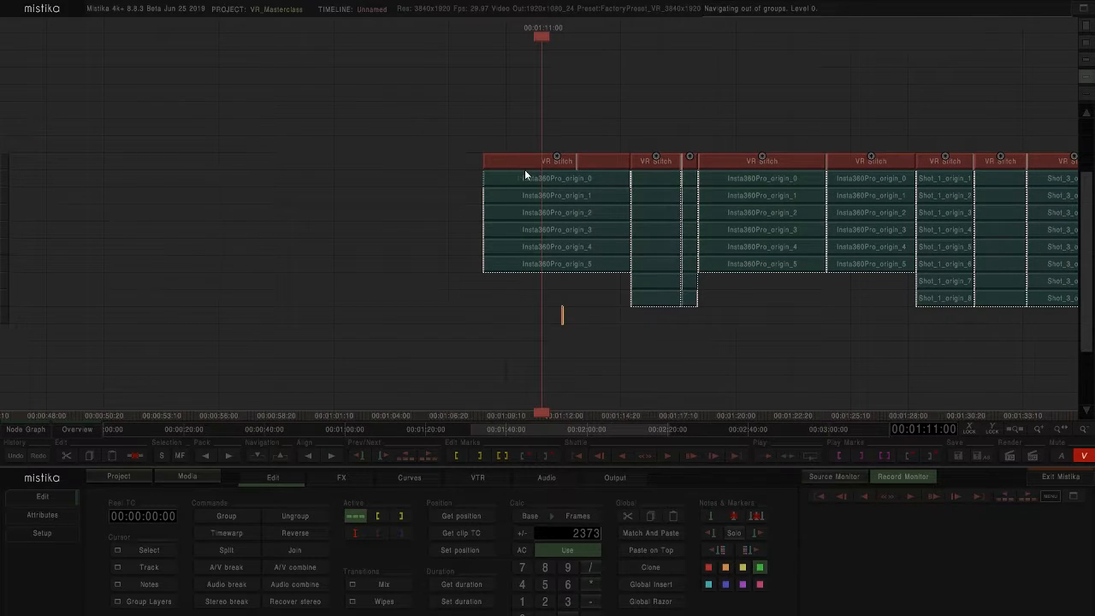
{"action": "scroll", "coordinate": [525, 170], "scroll_direction": "down", "scroll_amount": 2}
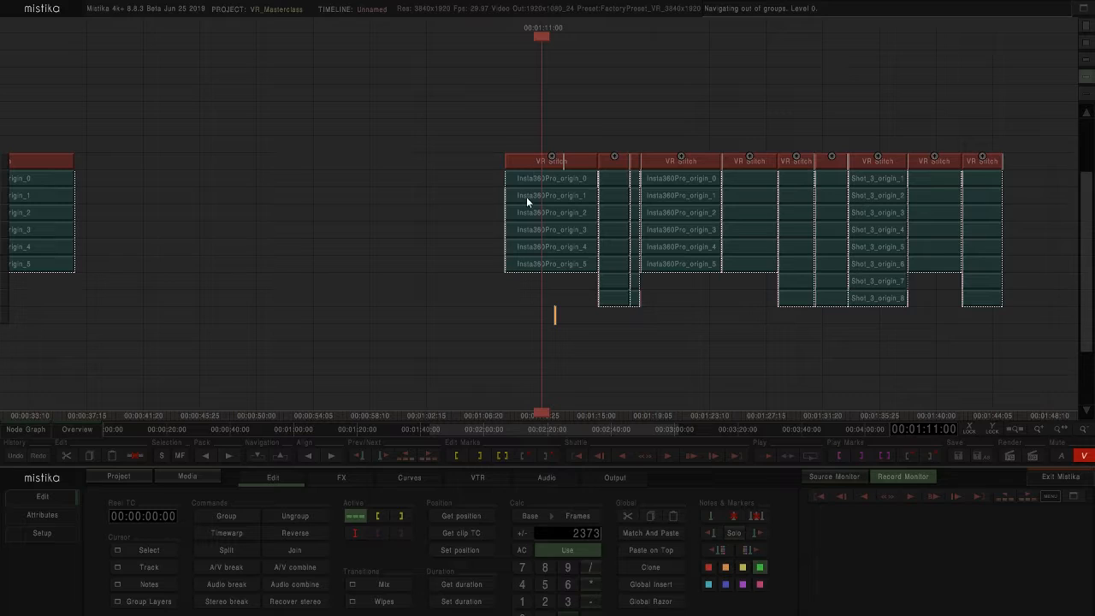
{"action": "left_click", "coordinate": [555, 160]}
{"action": "left_click_drag", "start_coordinate": [518, 122], "coordinate": [965, 167]}
{"action": "left_click", "coordinate": [341, 478]}
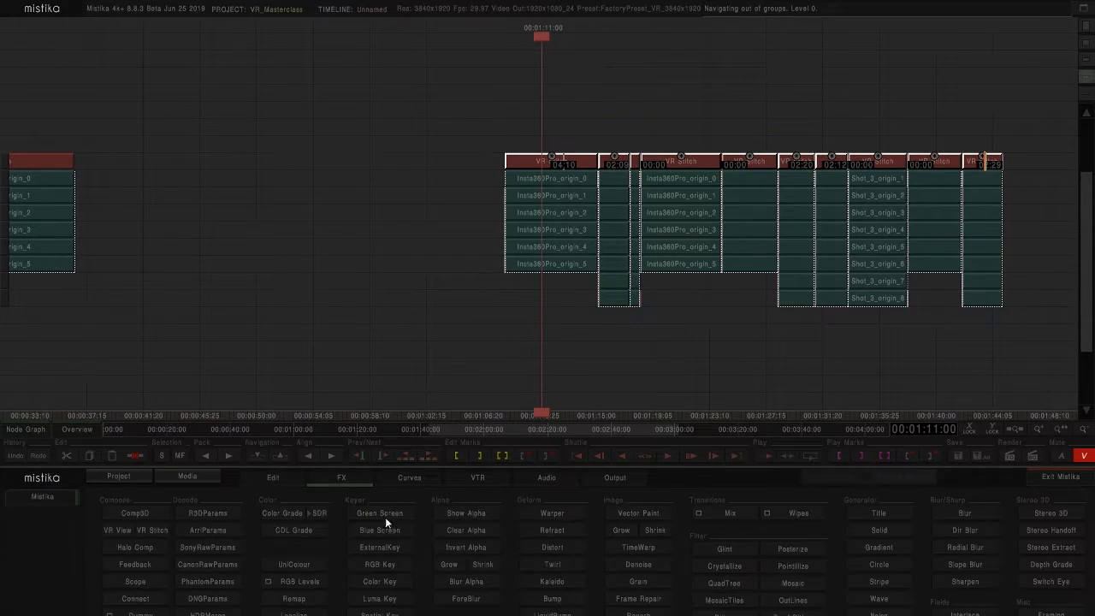
{"action": "left_click", "coordinate": [278, 515]}
{"action": "left_click", "coordinate": [362, 282]}
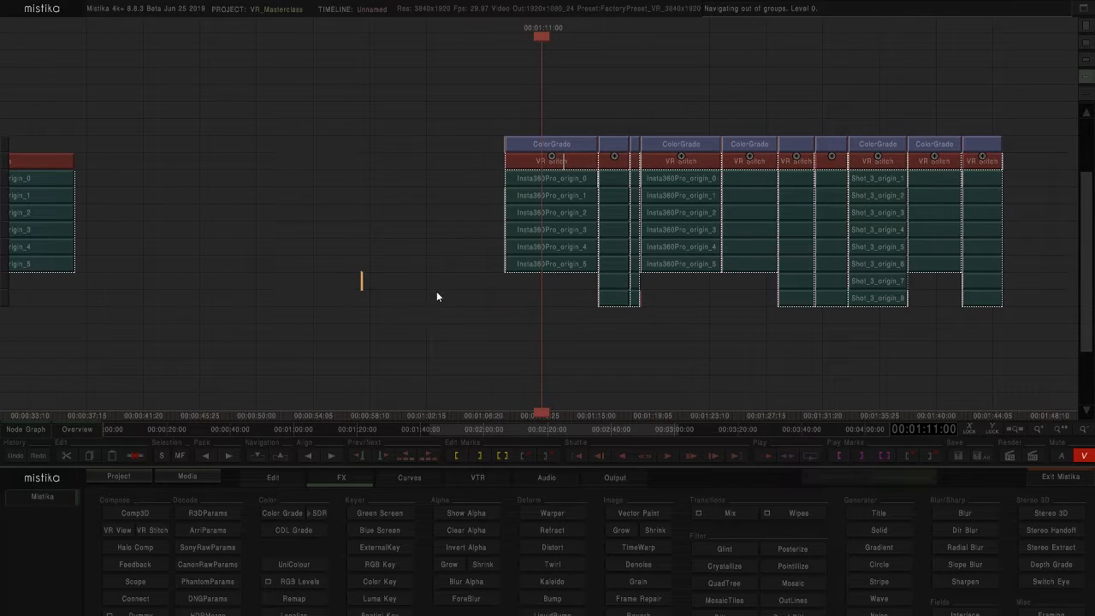
- Grade the first monument clip with Black Point -5.873, -2.021, 1.189, Gamma -6.426, White Point 6.077, and Soft Clip -2.102, 0.668, 1.435
{"action": "double_click", "coordinate": [541, 146]}
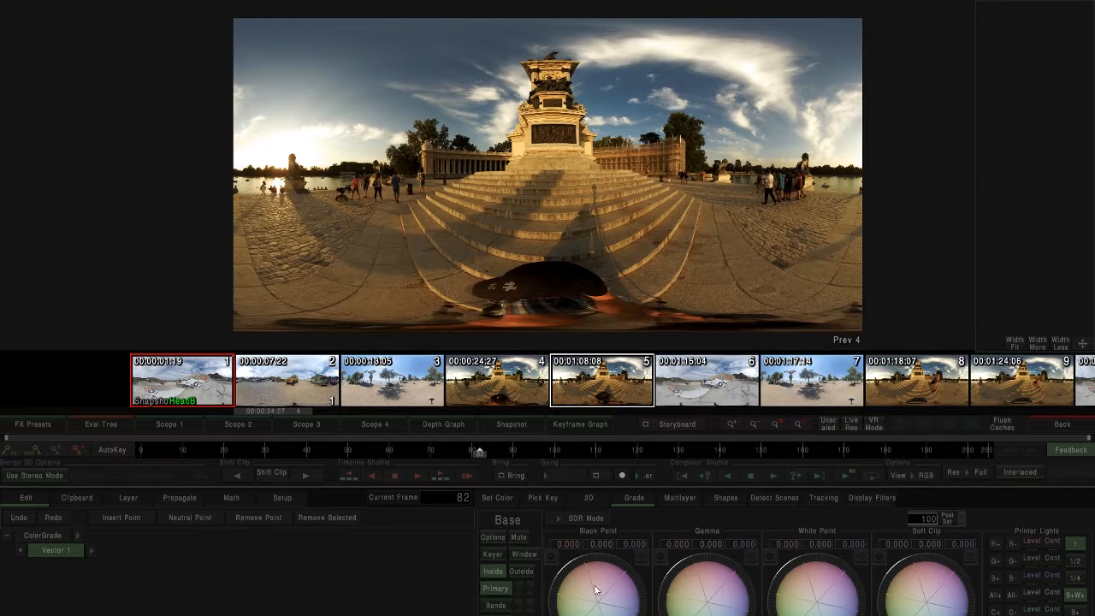
{"action": "mouse_move", "coordinate": [567, 564]}
{"action": "left_mouse_down"}
{"action": "mouse_move", "coordinate": [636, 557]}
{"action": "mouse_move", "coordinate": [513, 567]}
{"action": "mouse_move", "coordinate": [599, 560]}
{"action": "mouse_move", "coordinate": [555, 563]}
{"action": "left_mouse_up"}
{"action": "left_click_drag", "start_coordinate": [702, 609], "coordinate": [681, 615]}
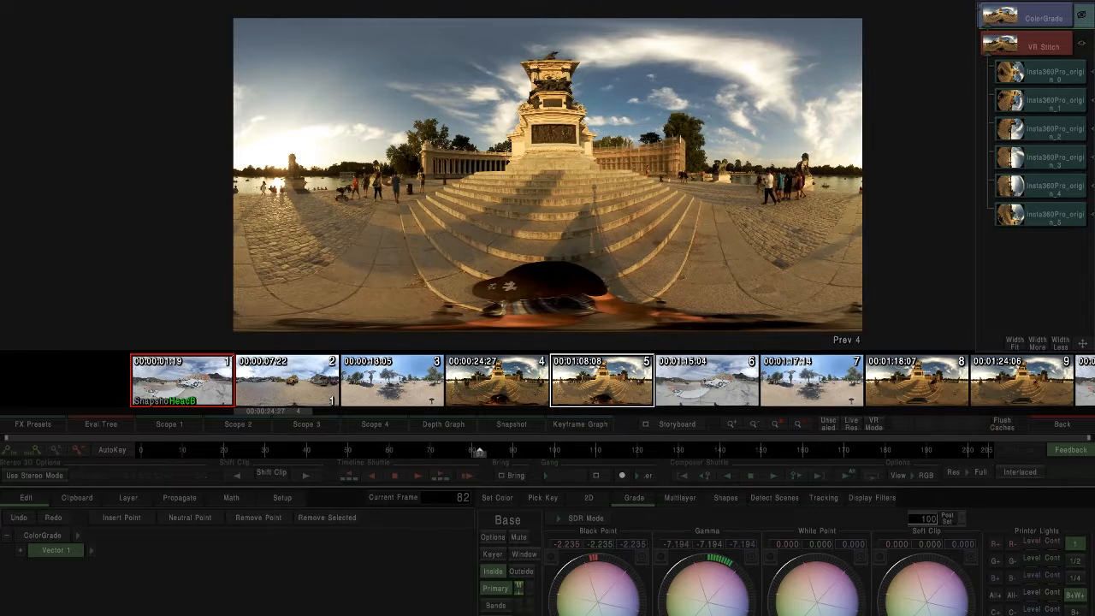
{"action": "left_click_drag", "start_coordinate": [778, 615], "coordinate": [859, 587]}
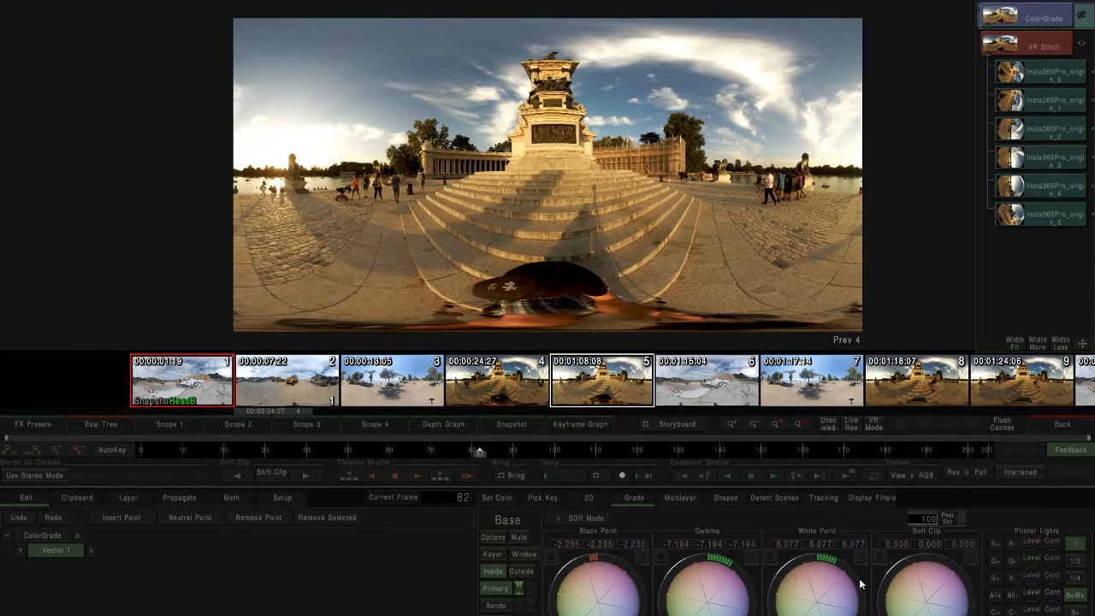
{"action": "left_click_drag", "start_coordinate": [728, 597], "coordinate": [723, 597]}
{"action": "mouse_move", "coordinate": [607, 609]}
{"action": "left_mouse_down"}
{"action": "mouse_move", "coordinate": [596, 608]}
{"action": "mouse_move", "coordinate": [600, 615]}
{"action": "left_mouse_up"}
{"action": "mouse_move", "coordinate": [921, 597]}
{"action": "left_mouse_down"}
{"action": "mouse_move", "coordinate": [926, 607]}
{"action": "mouse_move", "coordinate": [915, 570]}
{"action": "mouse_move", "coordinate": [906, 583]}
{"action": "left_mouse_up"}
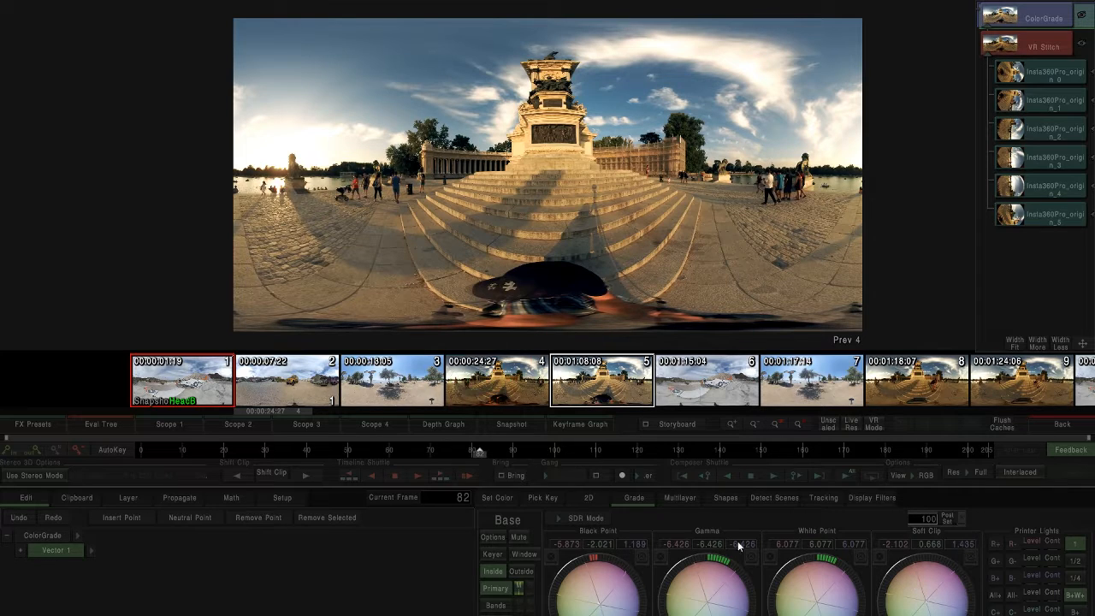
- Mute and unmute the base grade repeatedly to compare the monument shot before and after grading
{"action": "left_click", "coordinate": [514, 538]}
{"action": "left_click", "coordinate": [513, 538]}
{"action": "left_click", "coordinate": [513, 538]}
{"action": "left_click", "coordinate": [514, 538]}
{"action": "left_click", "coordinate": [514, 538]}
{"action": "left_click", "coordinate": [513, 538]}
{"action": "left_click", "coordinate": [513, 538]}
{"action": "left_click", "coordinate": [513, 538]}
{"action": "left_click", "coordinate": [513, 538]}
{"action": "left_click", "coordinate": [513, 538]}
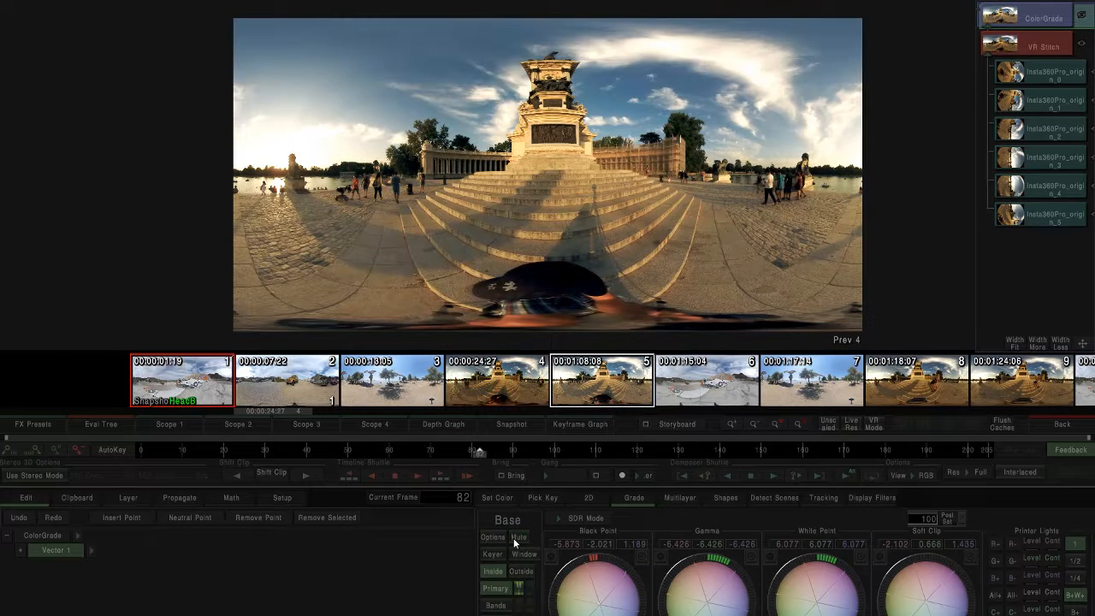
- With the waveform scope temporarily displayed, raise the Soft Clip to 27.932, 30.702, 31.470 to compress the highlights
{"action": "left_click", "coordinate": [165, 425]}
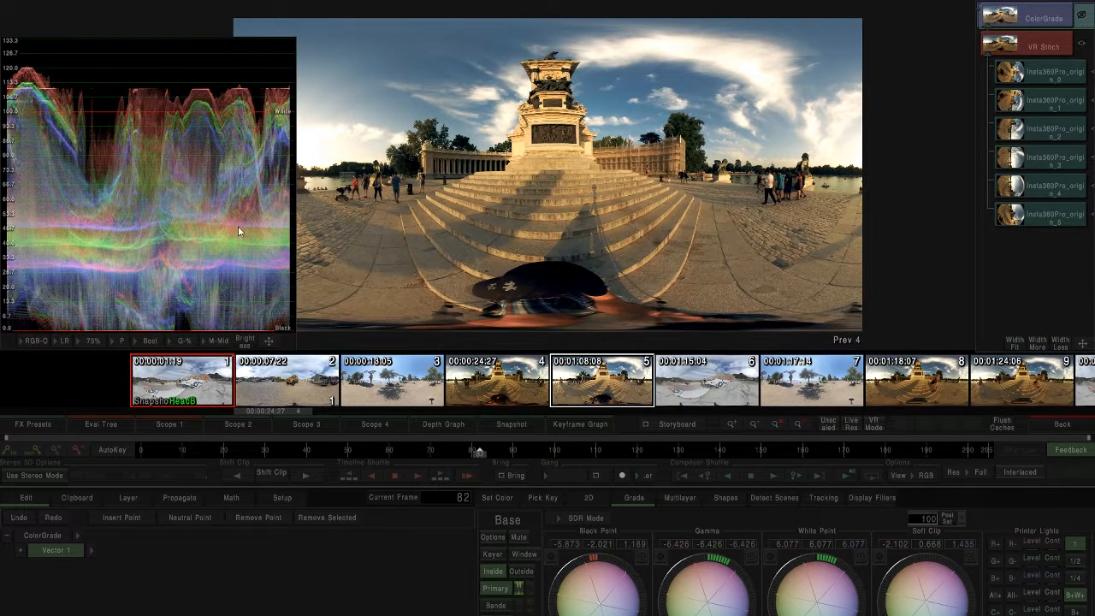
{"action": "left_click_drag", "start_coordinate": [268, 341], "coordinate": [317, 374]}
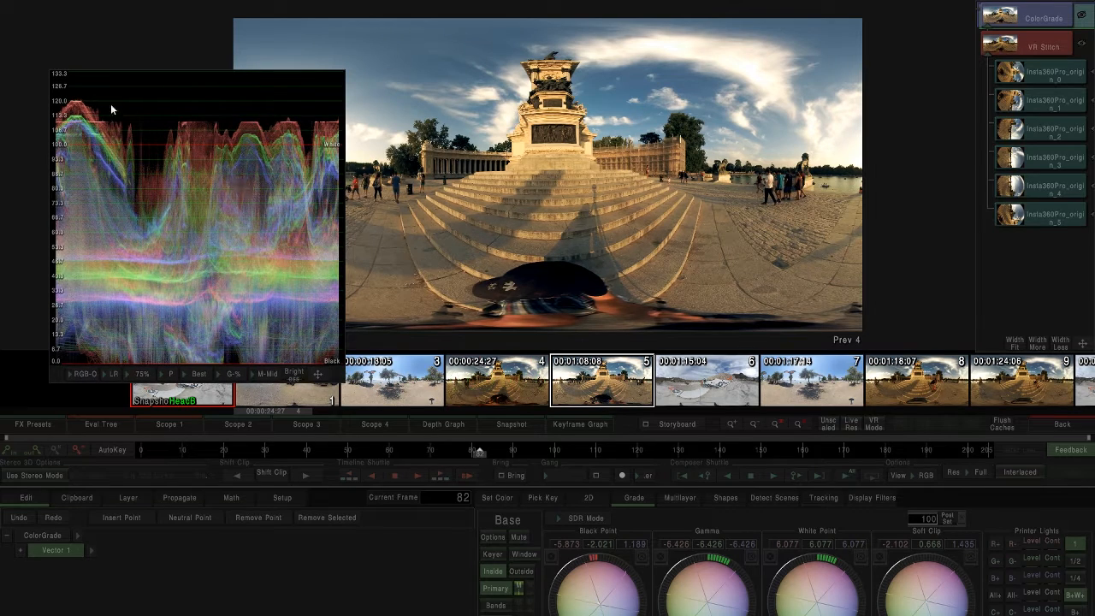
{"action": "left_click_drag", "start_coordinate": [318, 376], "coordinate": [304, 553]}
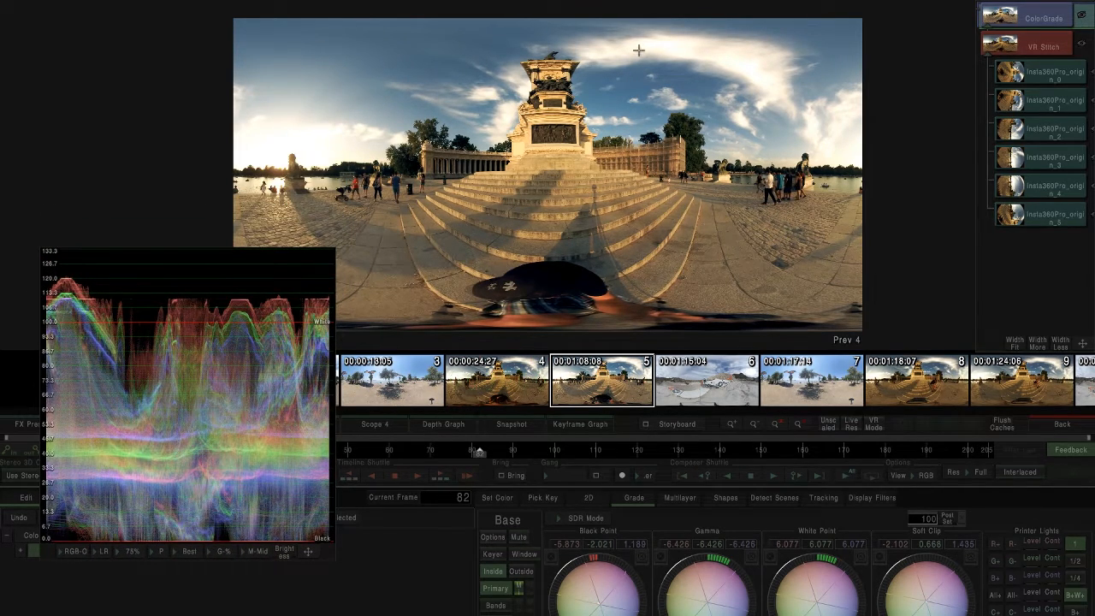
{"action": "left_click_drag", "start_coordinate": [306, 550], "coordinate": [334, 530]}
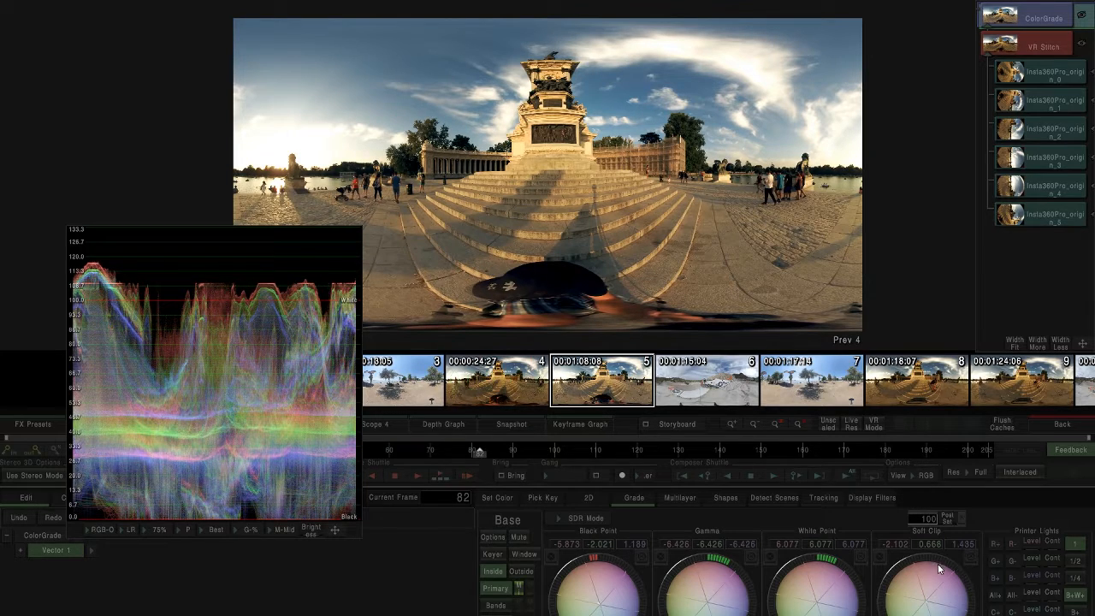
{"action": "left_click_drag", "start_coordinate": [938, 570], "coordinate": [692, 564]}
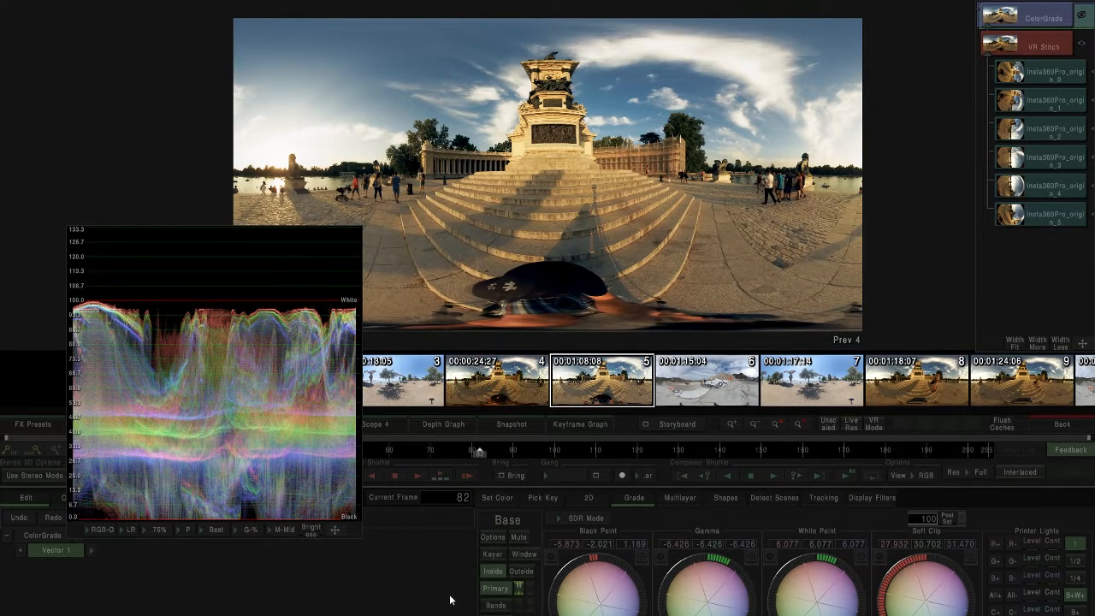
{"action": "left_click", "coordinate": [335, 530]}
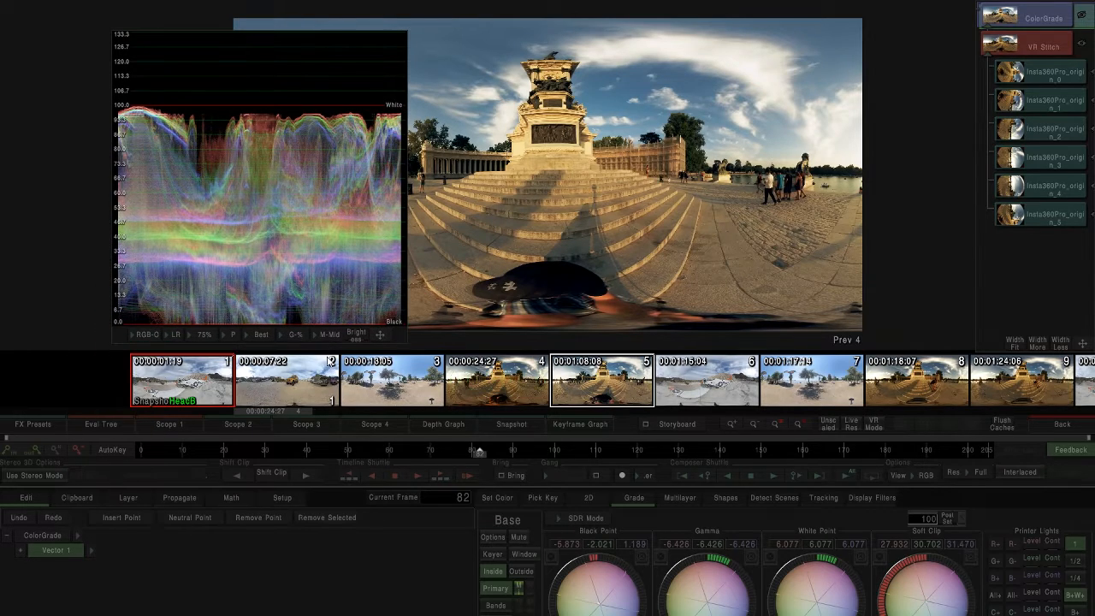
{"action": "left_click", "coordinate": [174, 425]}
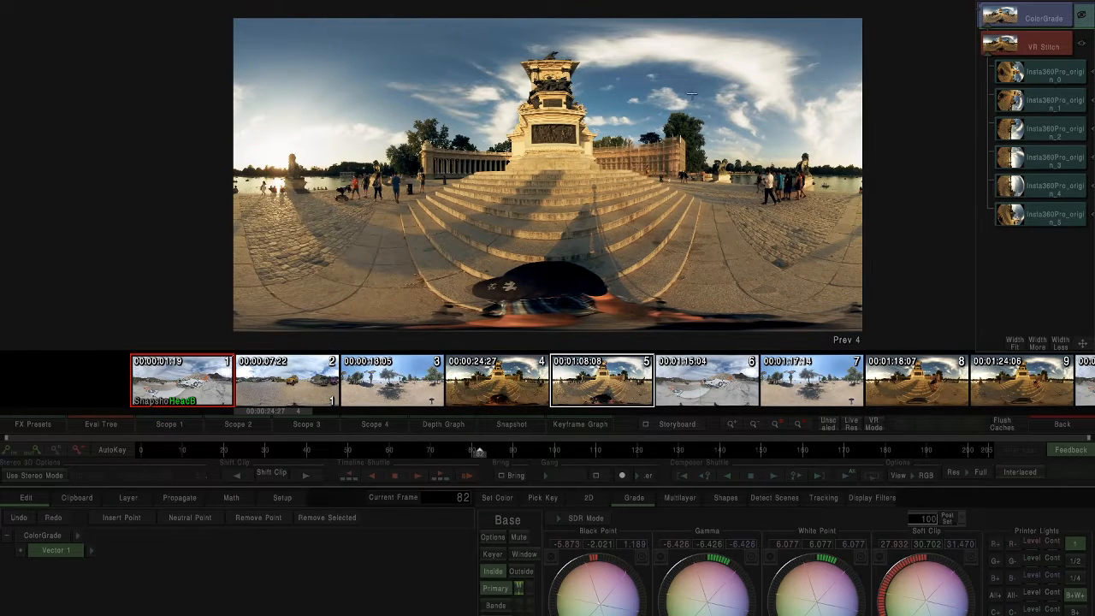
- Add a second grading layer, raise cyan in the first color slider group and cyan and blue in the second, and inspect the sky
{"action": "left_click", "coordinate": [124, 498]}
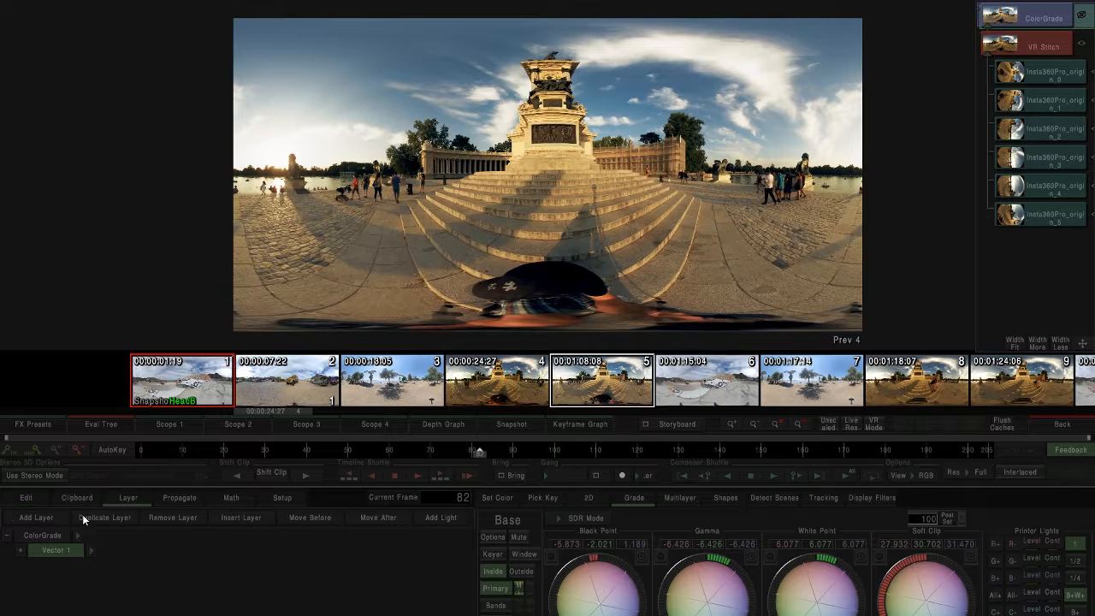
{"action": "left_click", "coordinate": [55, 516]}
{"action": "left_click", "coordinate": [496, 615]}
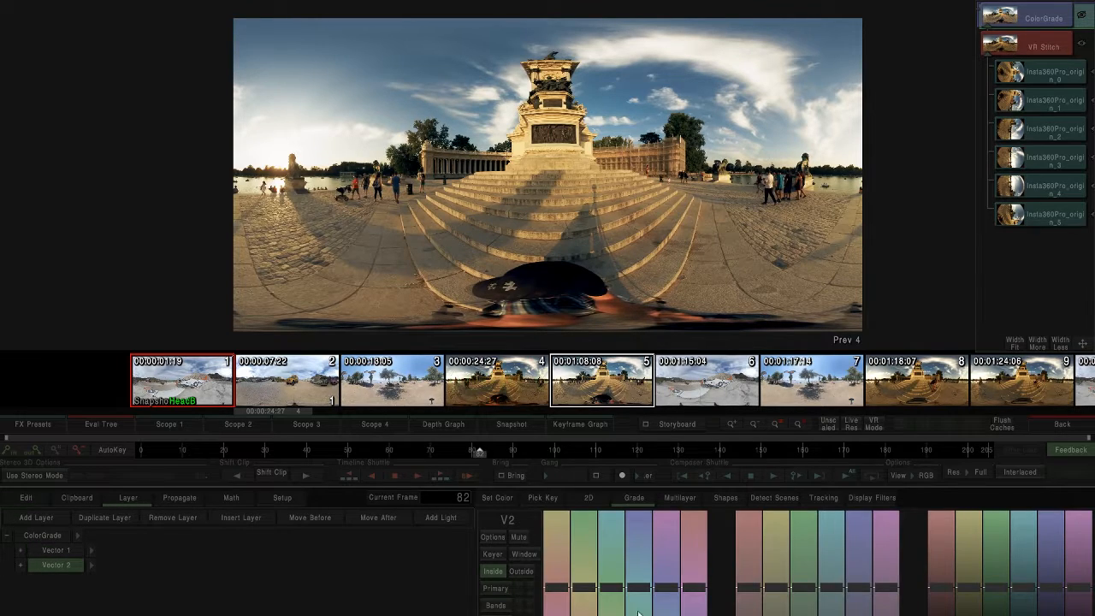
{"action": "mouse_move", "coordinate": [640, 589]}
{"action": "left_mouse_down"}
{"action": "mouse_move", "coordinate": [643, 560]}
{"action": "mouse_move", "coordinate": [643, 608]}
{"action": "mouse_move", "coordinate": [644, 576]}
{"action": "left_mouse_up"}
{"action": "left_click_drag", "start_coordinate": [830, 588], "coordinate": [830, 566]}
{"action": "left_click_drag", "start_coordinate": [864, 599], "coordinate": [854, 584]}
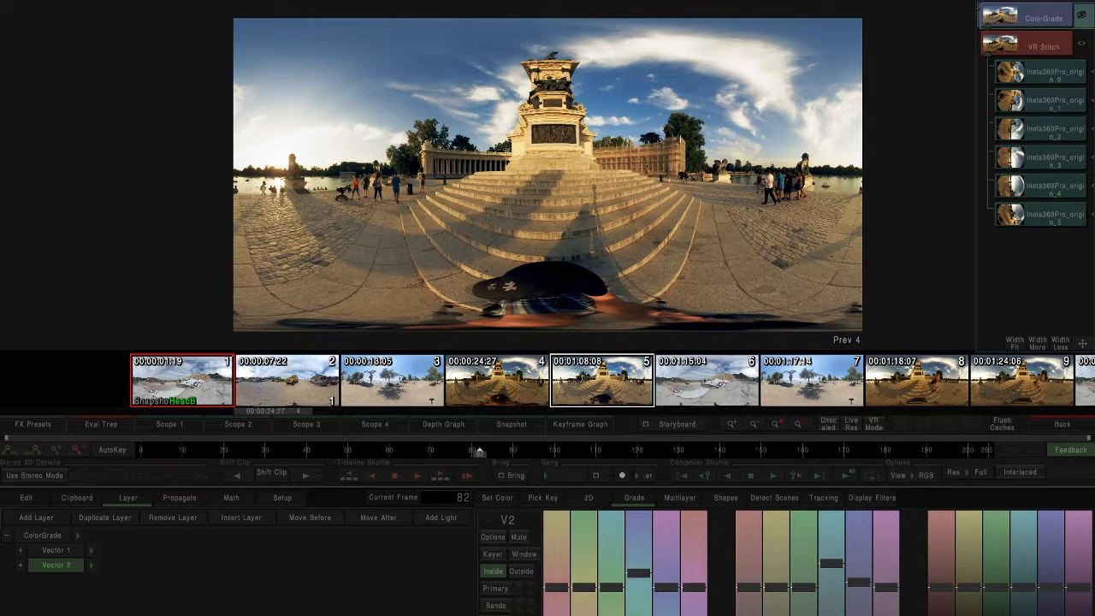
{"action": "scroll", "coordinate": [554, 209], "scroll_direction": "up", "scroll_amount": 2}
{"action": "left_click_drag", "start_coordinate": [632, 142], "coordinate": [515, 307]}
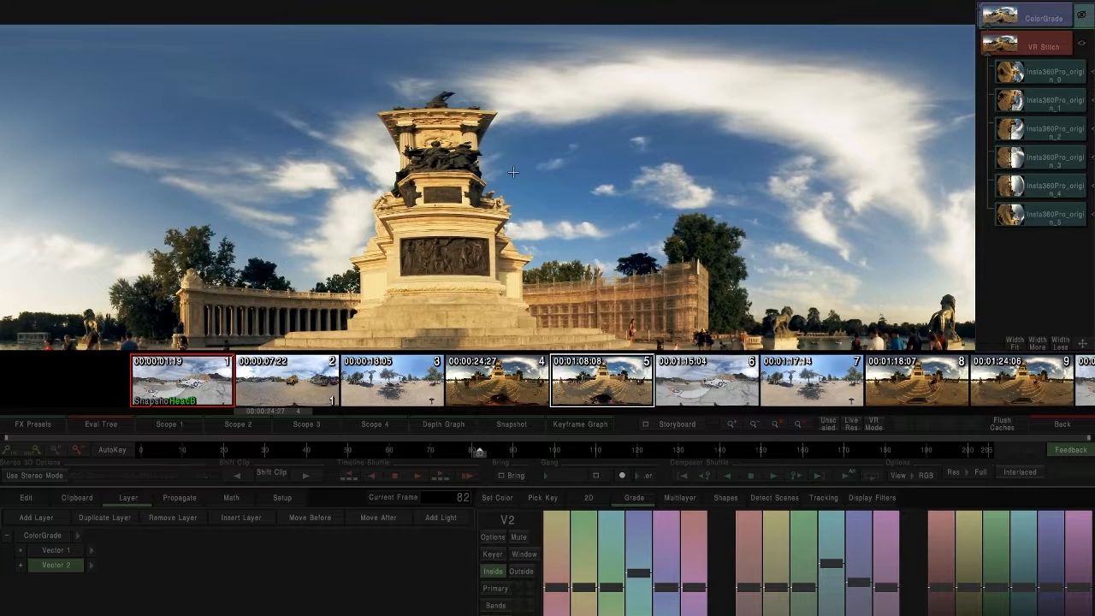
{"action": "scroll", "coordinate": [514, 173], "scroll_direction": "down", "scroll_amount": 2}
{"action": "scroll", "coordinate": [551, 206], "scroll_direction": "up", "scroll_amount": 1}
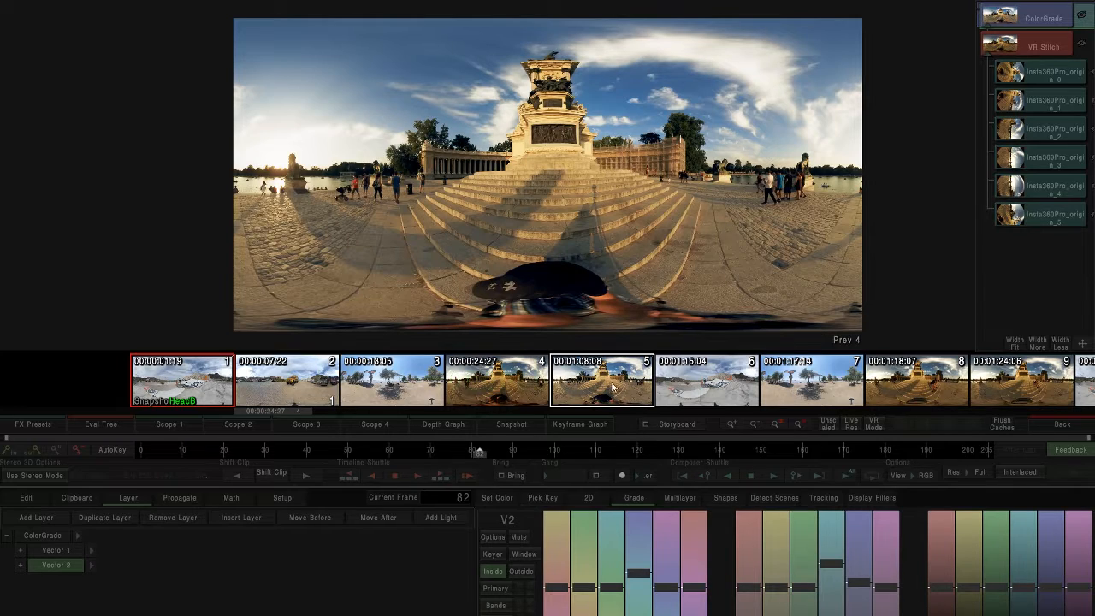
- Try to match-paste the first monument clip's grade onto all conformed clips by media source path, timecode range and reelname, replacing existing effects
{"action": "left_click_drag", "start_coordinate": [940, 390], "coordinate": [814, 391]}
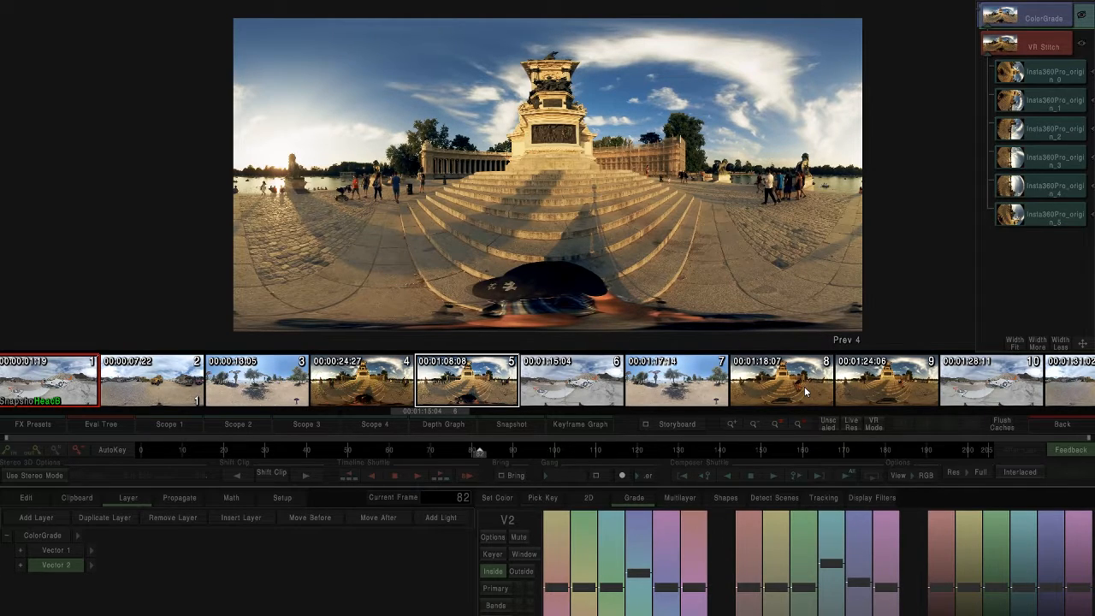
{"action": "left_click", "coordinate": [1038, 422]}
{"action": "left_click", "coordinate": [545, 332]}
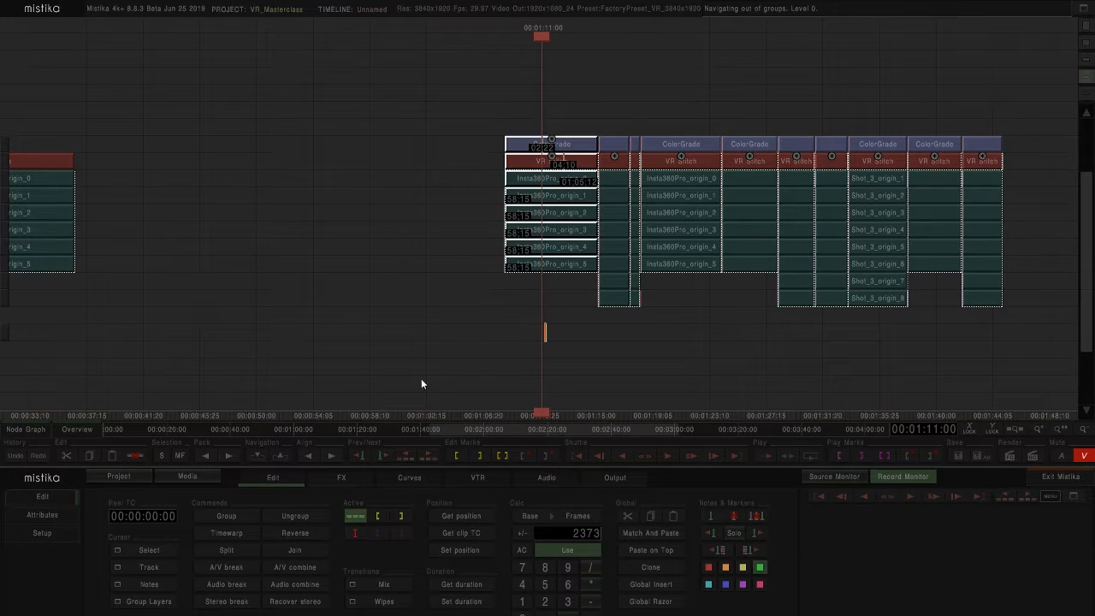
{"action": "left_click_drag", "start_coordinate": [1016, 350], "coordinate": [433, 91]}
{"action": "left_click", "coordinate": [652, 533]}
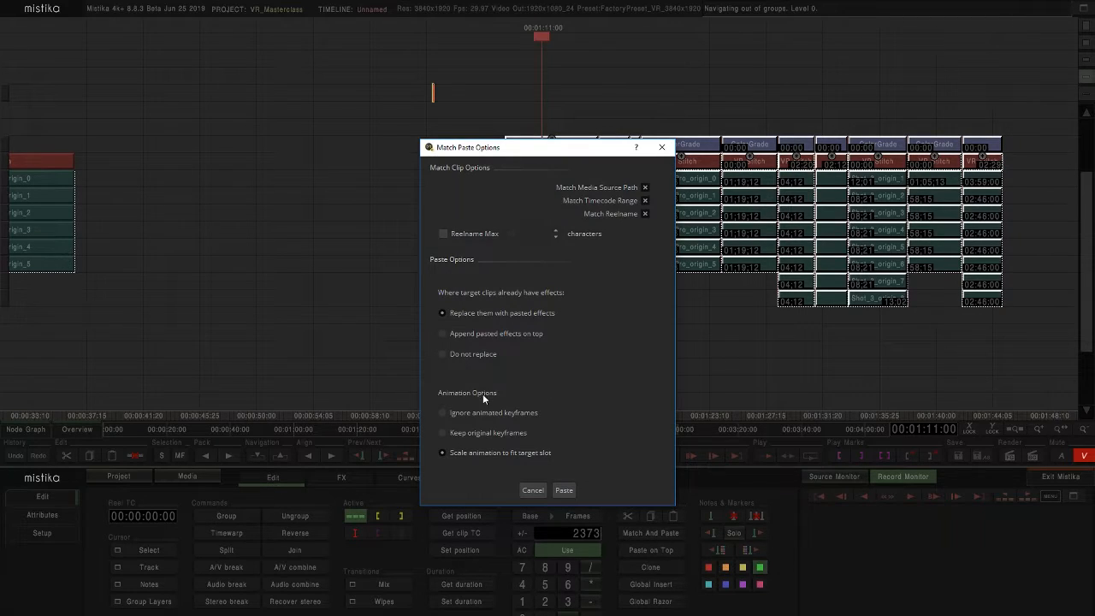
{"action": "left_click", "coordinate": [564, 490]}
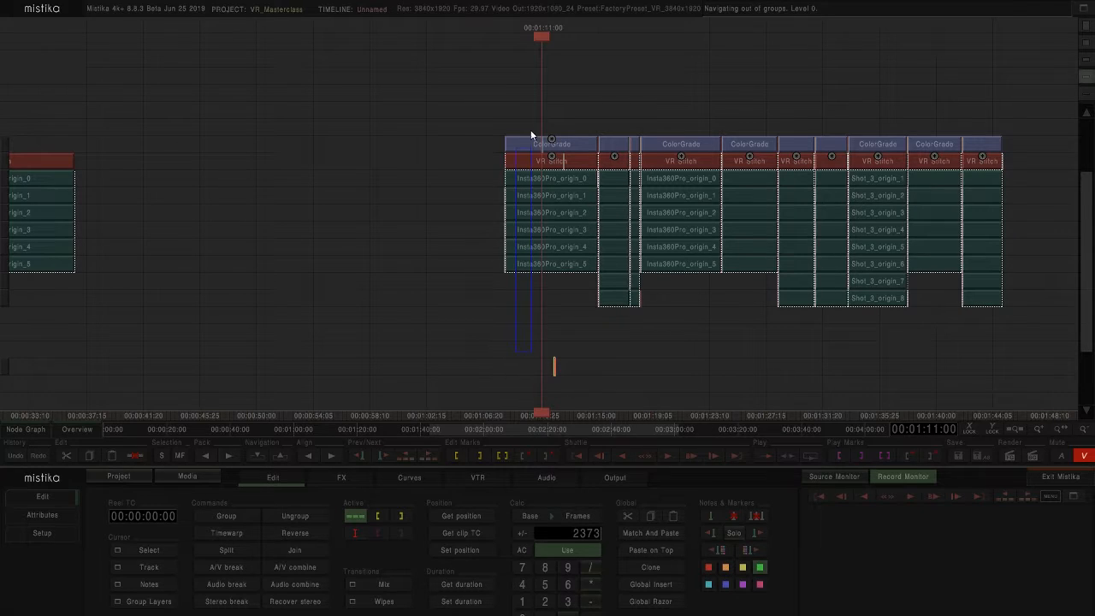
- Copy the graded monument clip and match-paste it onto all conformed clips with Match Timecode Range off, replacing existing effects and scaling animation
{"action": "left_click", "coordinate": [530, 147]}
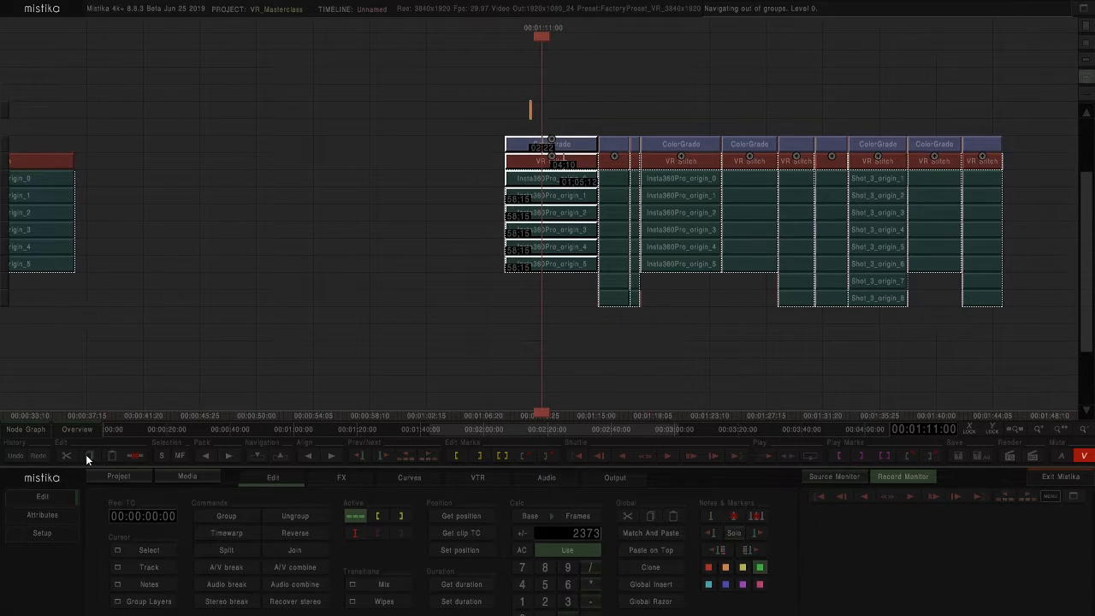
{"action": "left_click_drag", "start_coordinate": [965, 362], "coordinate": [494, 67]}
{"action": "left_click", "coordinate": [626, 534]}
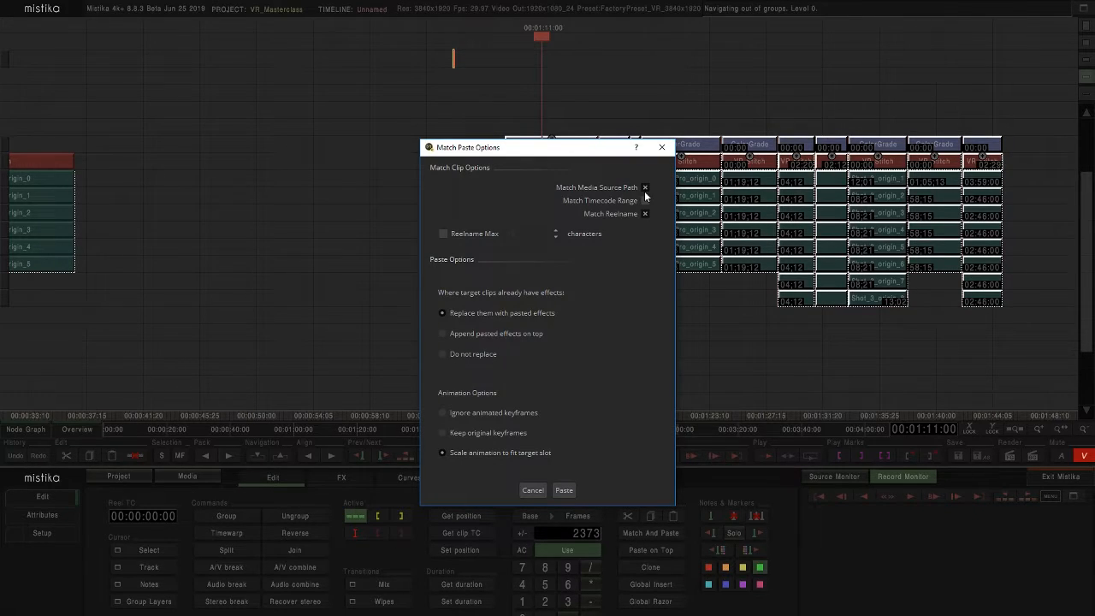
{"action": "left_click", "coordinate": [564, 490]}
- Check the conformed Insta360Pro clips, opening the second one's Color Grade to review the pasted grade, and return to the timeline
{"action": "left_click_drag", "start_coordinate": [725, 333], "coordinate": [585, 364]}
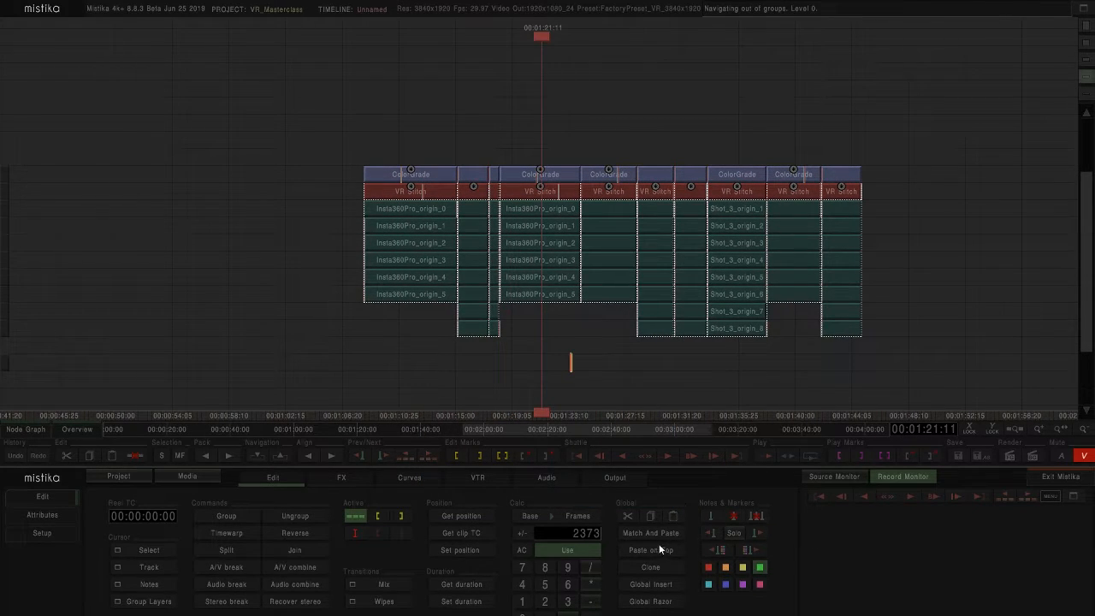
{"action": "left_click", "coordinate": [420, 210]}
{"action": "scroll", "coordinate": [617, 188], "scroll_direction": "up", "scroll_amount": 3}
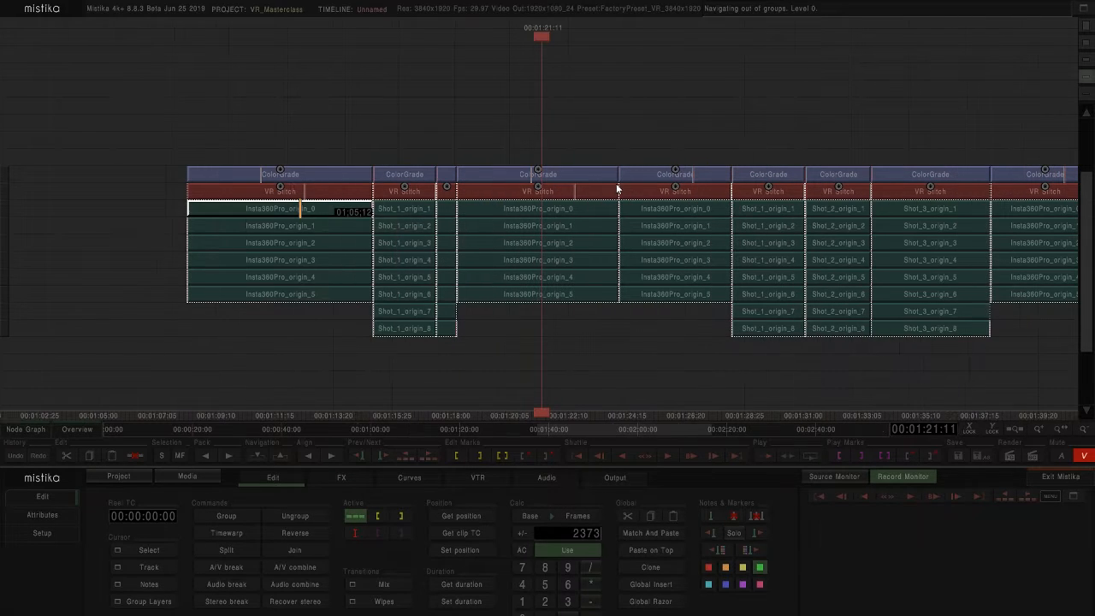
{"action": "left_click", "coordinate": [657, 210]}
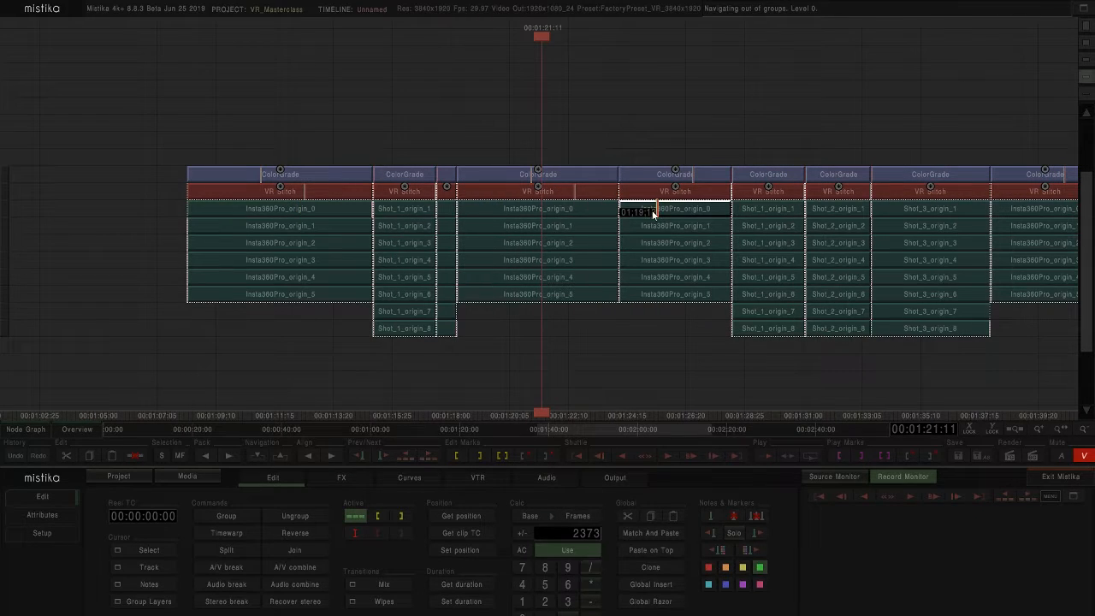
{"action": "left_click", "coordinate": [550, 175]}
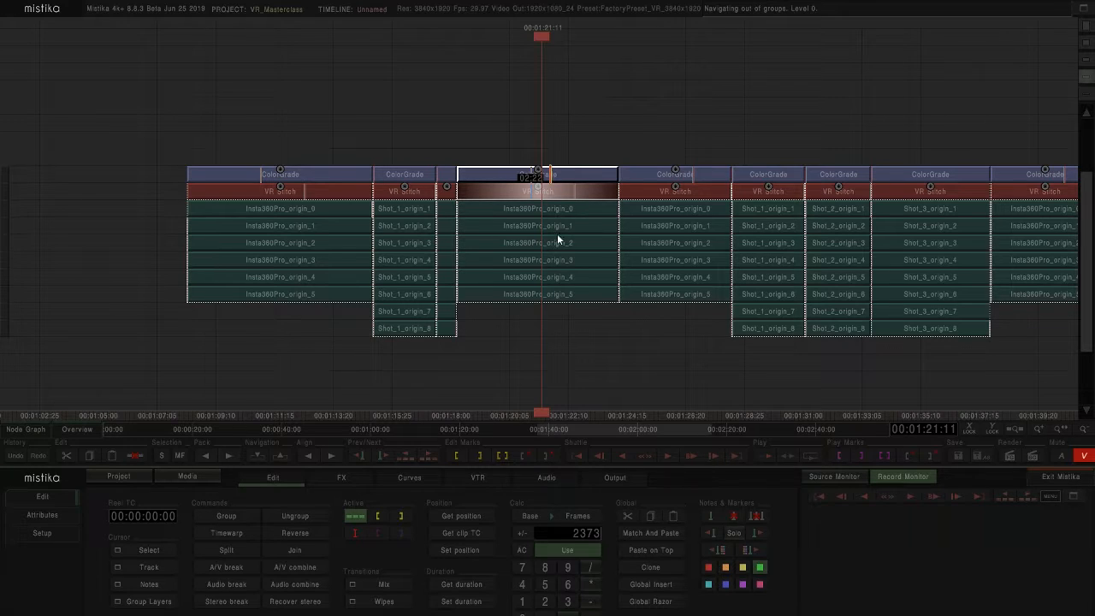
{"action": "double_click", "coordinate": [533, 187]}
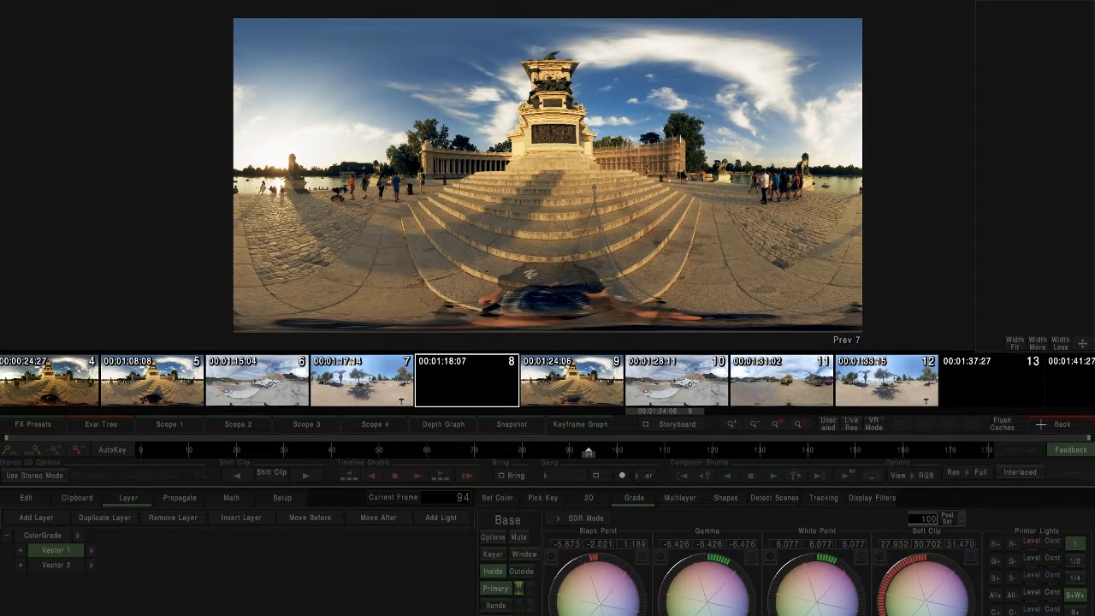
{"action": "left_click", "coordinate": [1064, 424]}
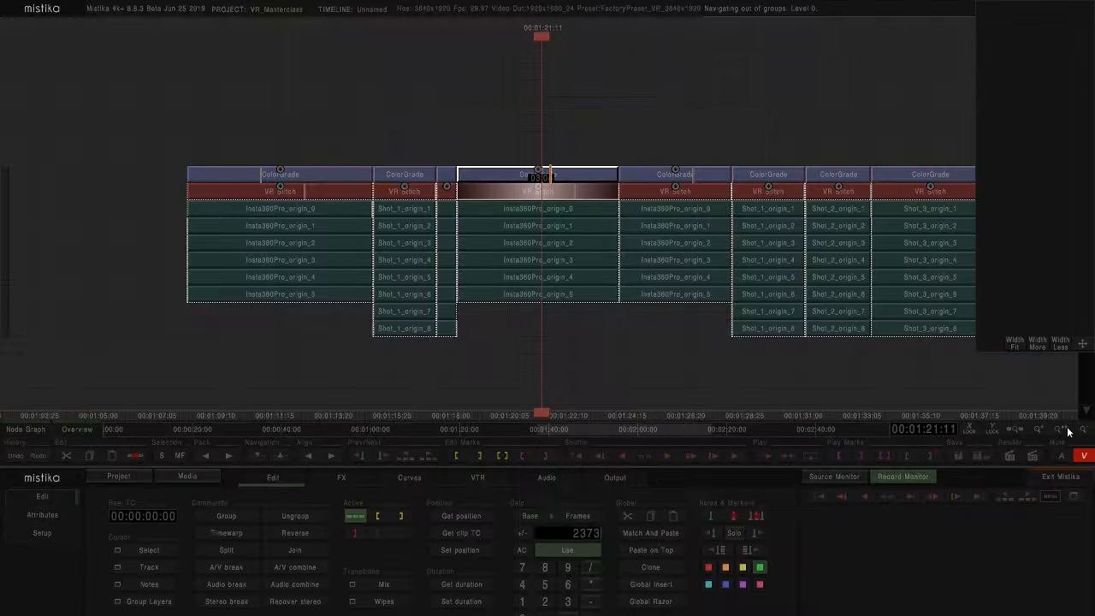
- Delete the ColorGrade effects from all conformed clips after the first monument clip, keeping their VR Stitch effects
{"action": "scroll", "coordinate": [609, 282], "scroll_direction": "down", "scroll_amount": 4}
{"action": "scroll", "coordinate": [622, 296], "scroll_direction": "up", "scroll_amount": 2}
{"action": "left_click_drag", "start_coordinate": [950, 184], "coordinate": [459, 154]}
{"action": "key", "text": "Delete"}
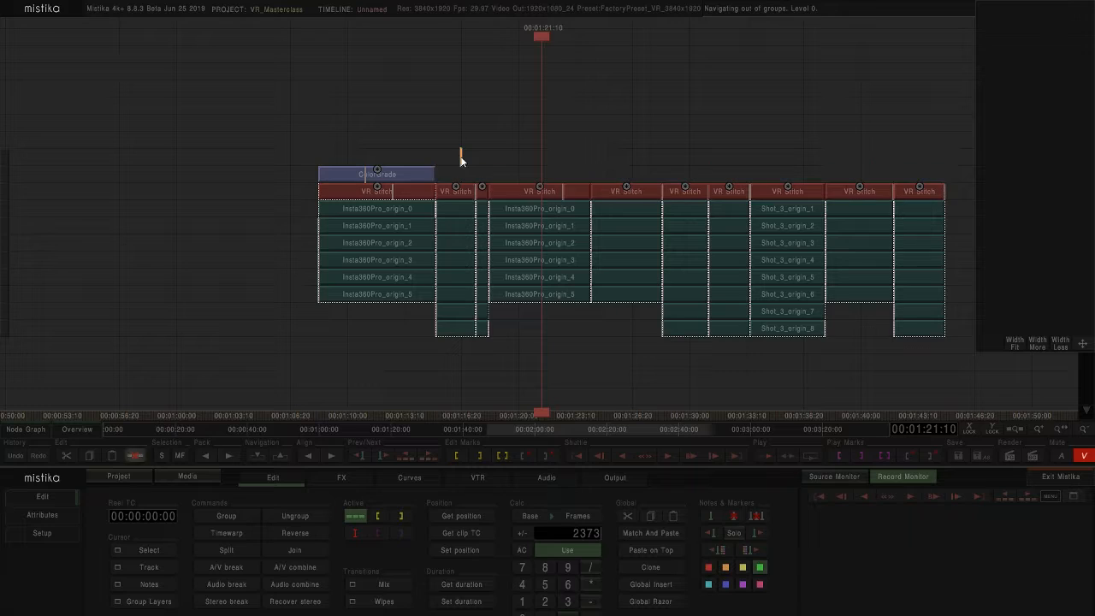
- Add a new Color Grade effect on top of the VR Stitch of every conformed clip after the first one
{"action": "left_click_drag", "start_coordinate": [541, 185], "coordinate": [910, 195]}
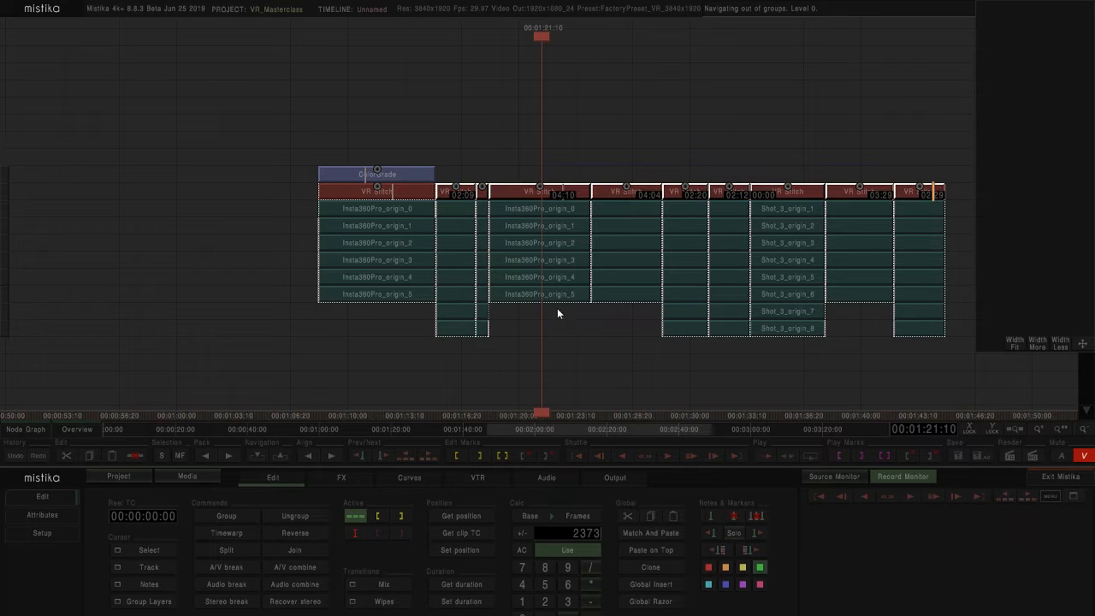
{"action": "left_click", "coordinate": [341, 476]}
{"action": "left_click", "coordinate": [299, 513]}
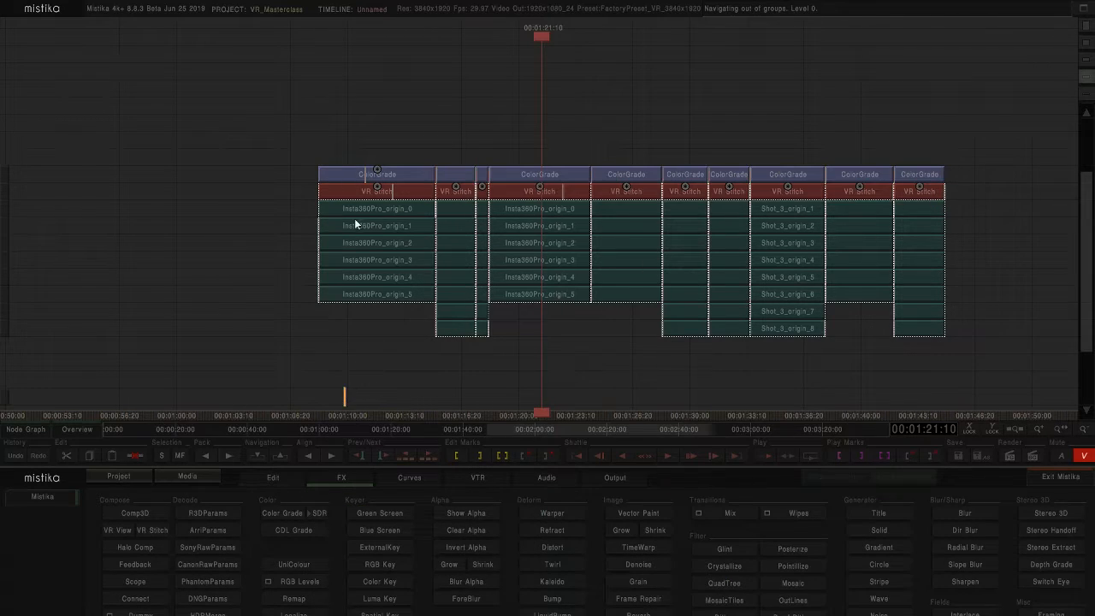
- Open the first monument clip's Color Grade, review it at frame 95, and copy its grade from storyboard clip 5 onto clip 8
{"action": "left_click", "coordinate": [343, 170]}
{"action": "key", "text": "Tab"}
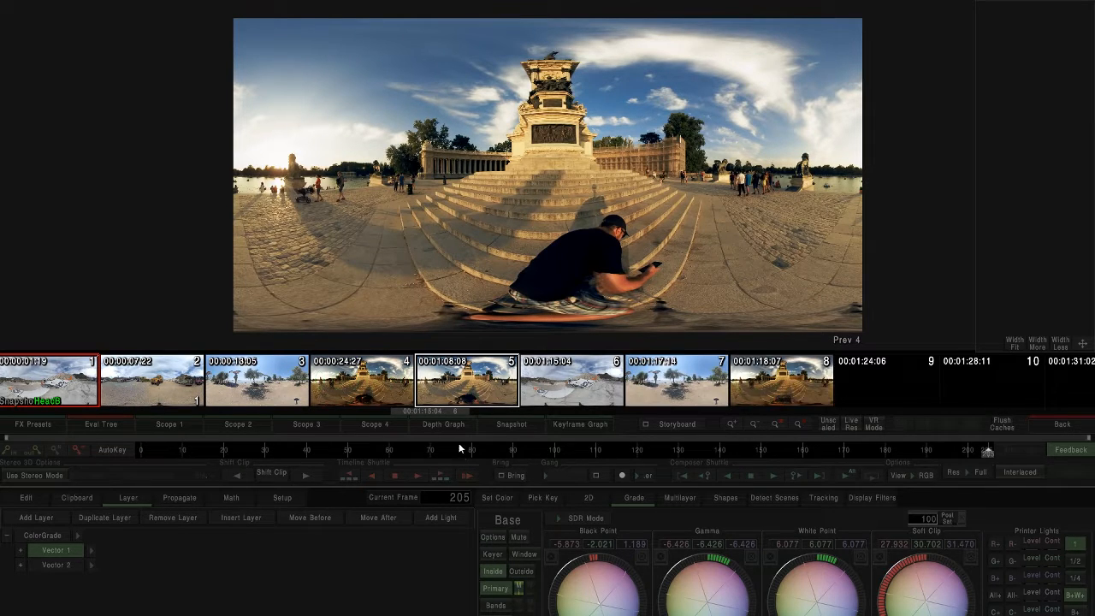
{"action": "left_click_drag", "start_coordinate": [469, 452], "coordinate": [467, 451]}
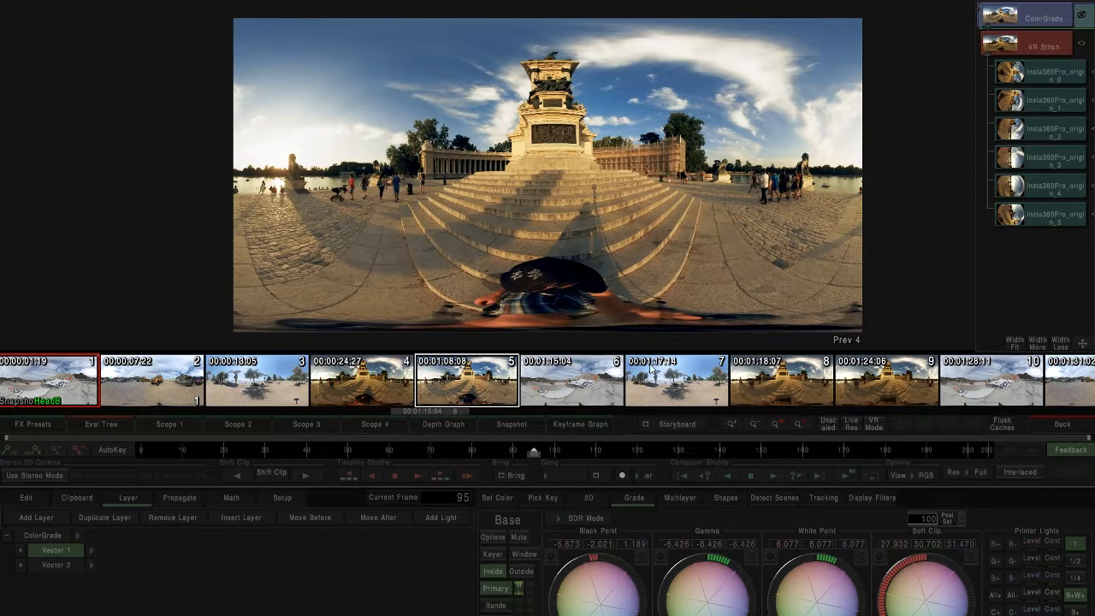
{"action": "left_click", "coordinate": [755, 382]}
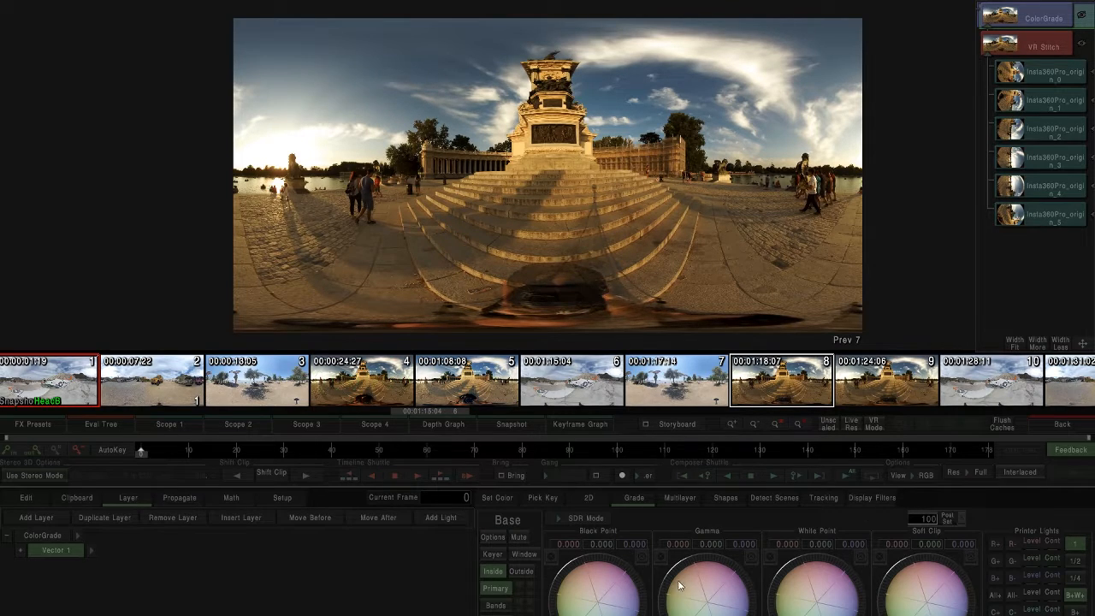
{"action": "left_click", "coordinate": [470, 380]}
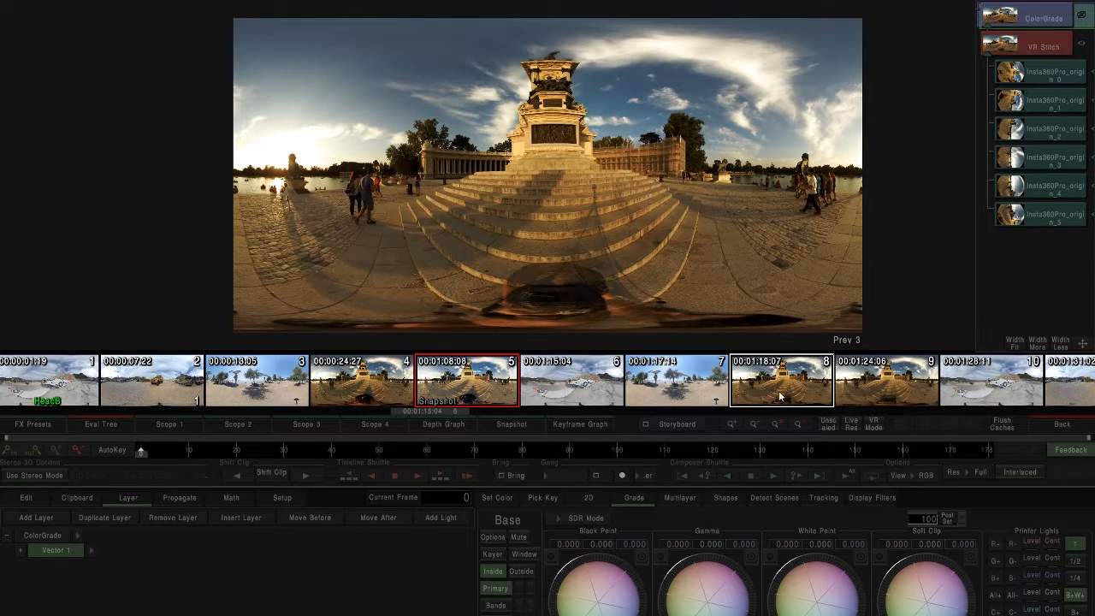
{"action": "middle_click", "coordinate": [475, 387]}
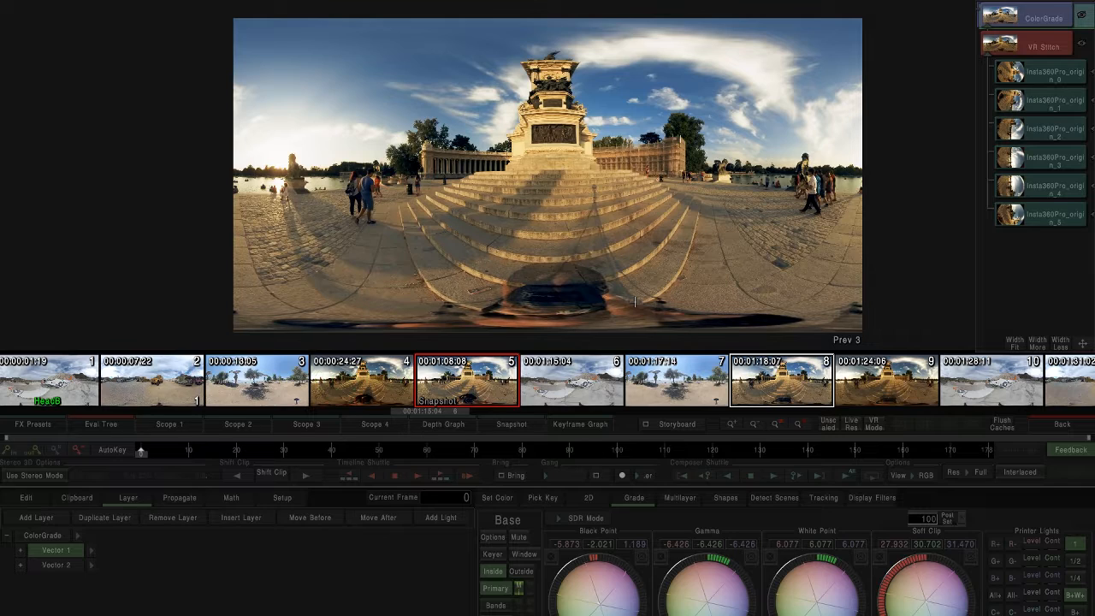
{"action": "left_click", "coordinate": [877, 395]}
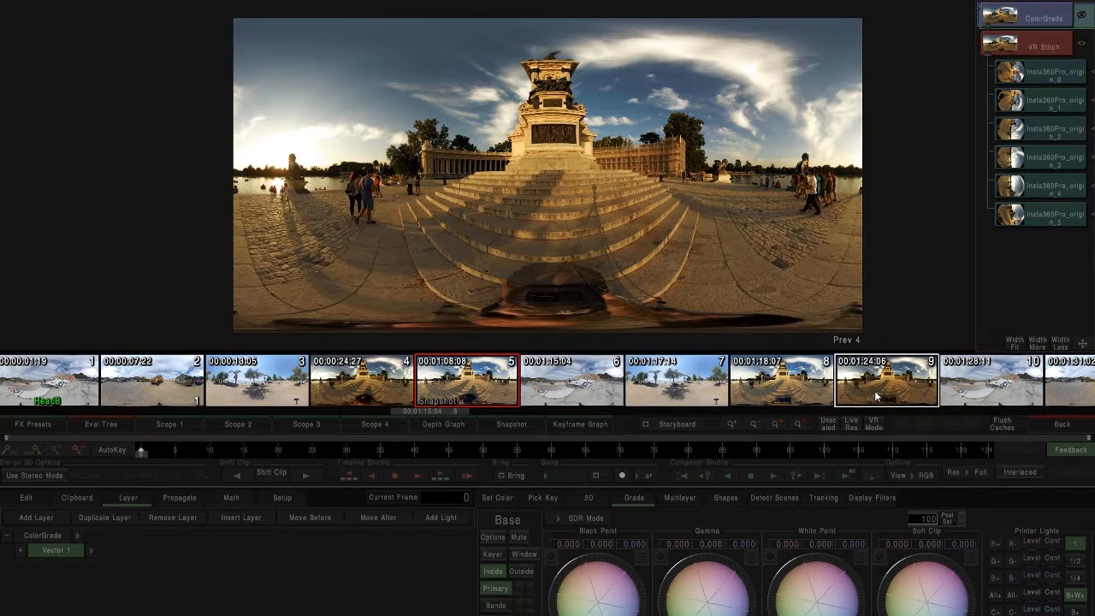
{"action": "left_click", "coordinate": [769, 396]}
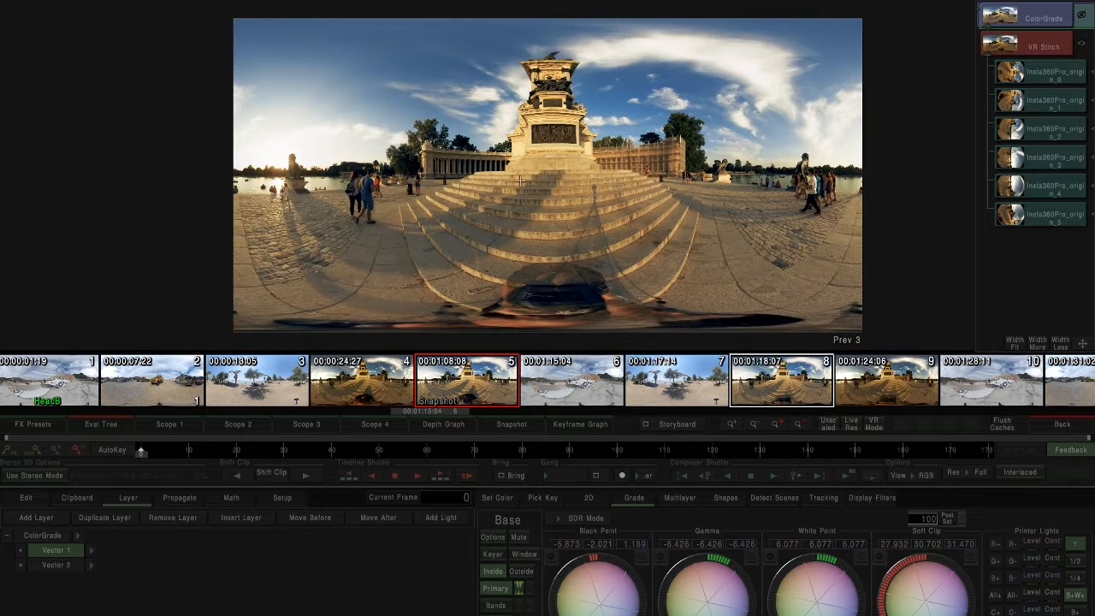
- Save the grade of storyboard clip 8 as a reusable FX preset without giving it a custom name
{"action": "left_click", "coordinate": [38, 421]}
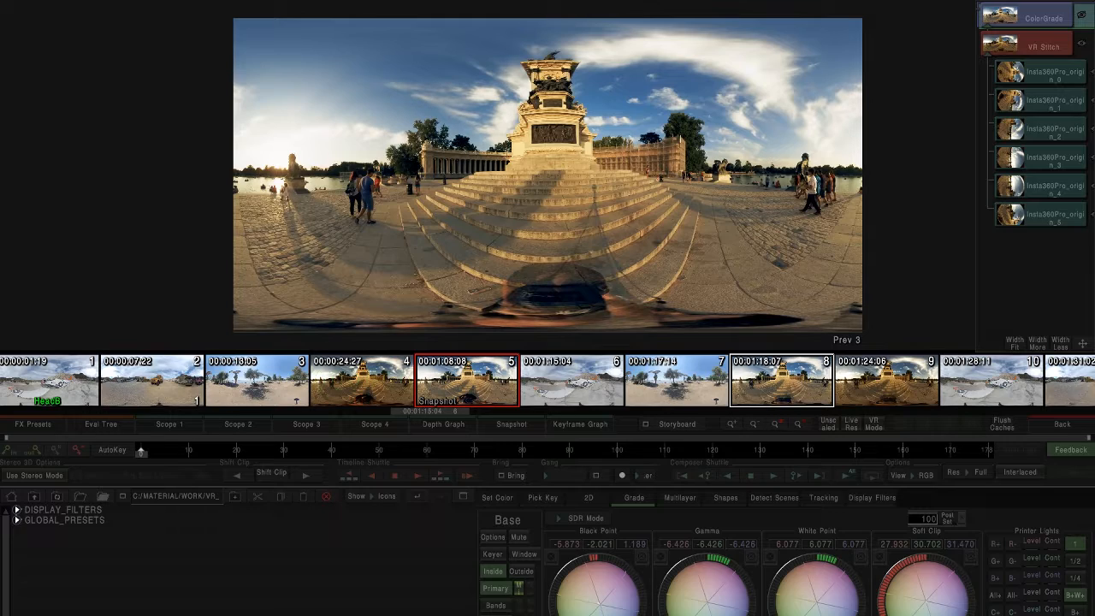
{"action": "left_click", "coordinate": [198, 614]}
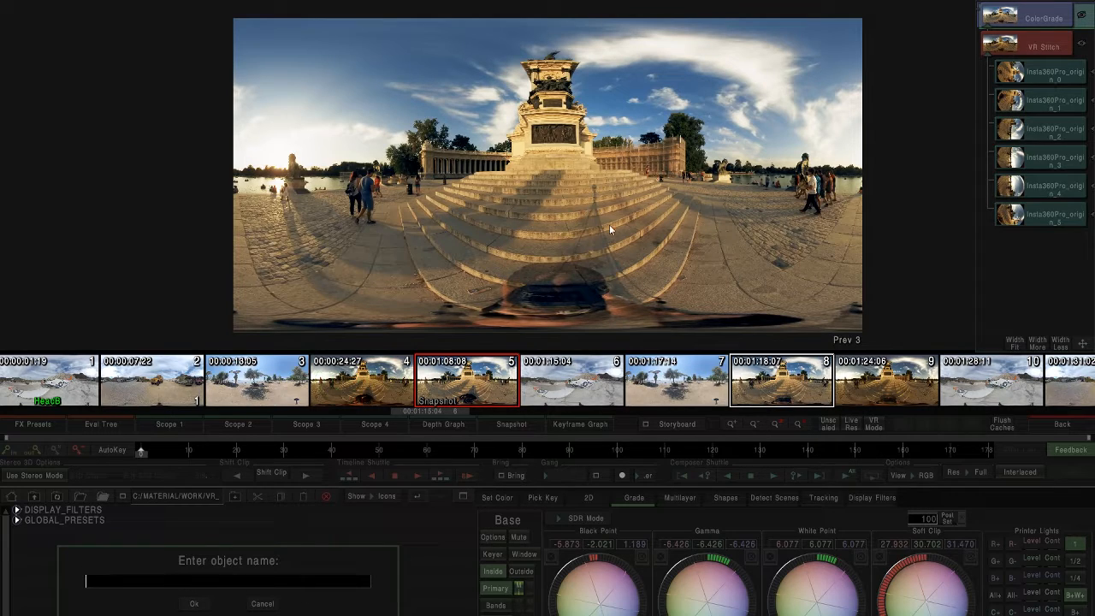
{"action": "left_click", "coordinate": [262, 605]}
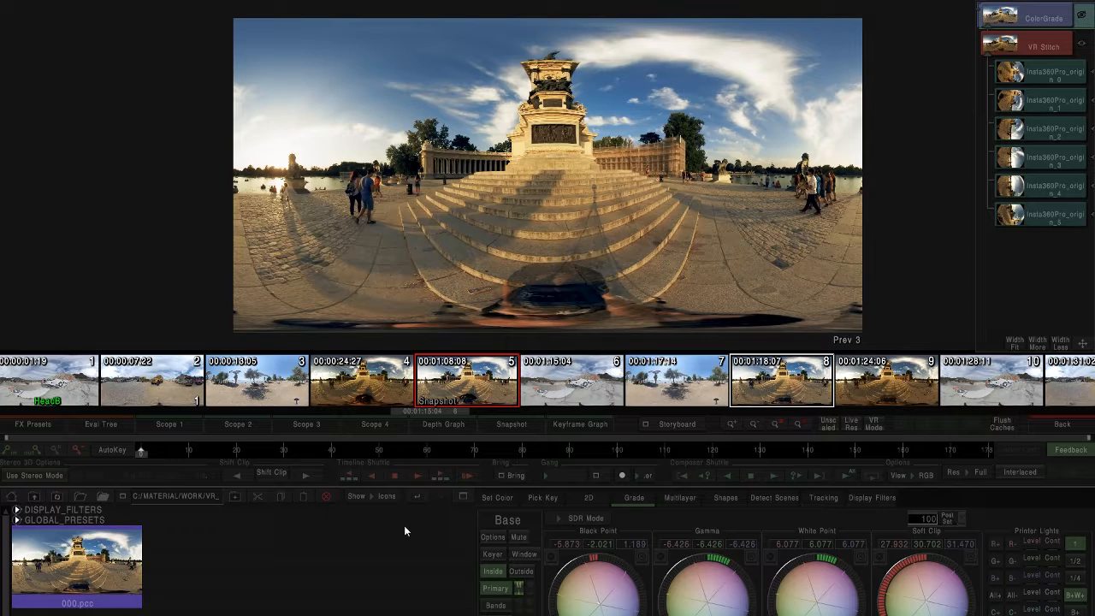
- Save the VR Stitch effect of clip 8 as a new preset alongside the color grade preset 000.pcc
{"action": "left_click", "coordinate": [1026, 53]}
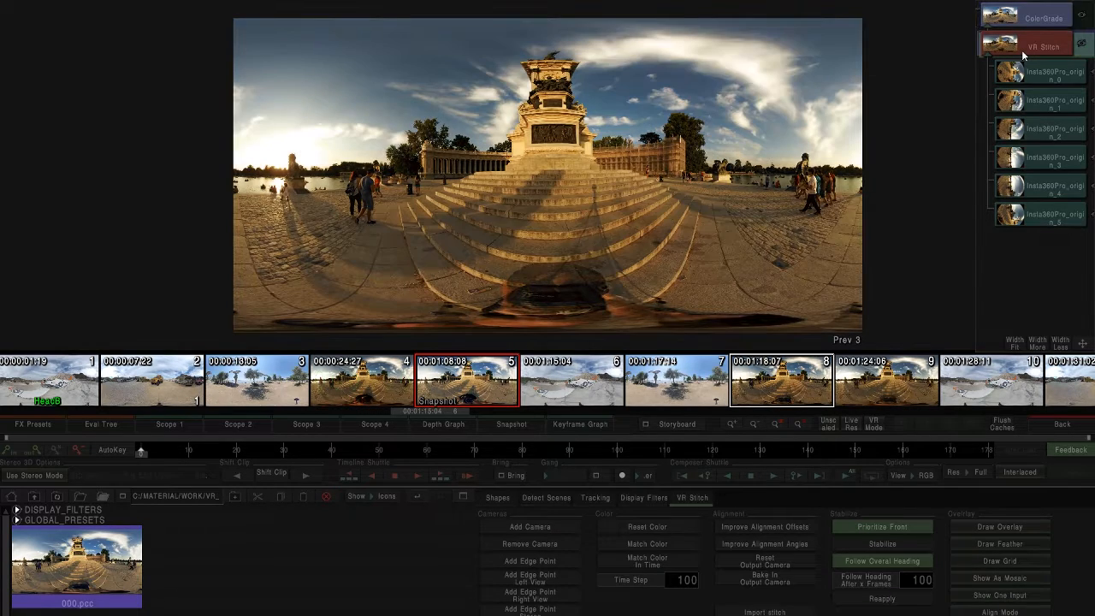
{"action": "left_click", "coordinate": [249, 576]}
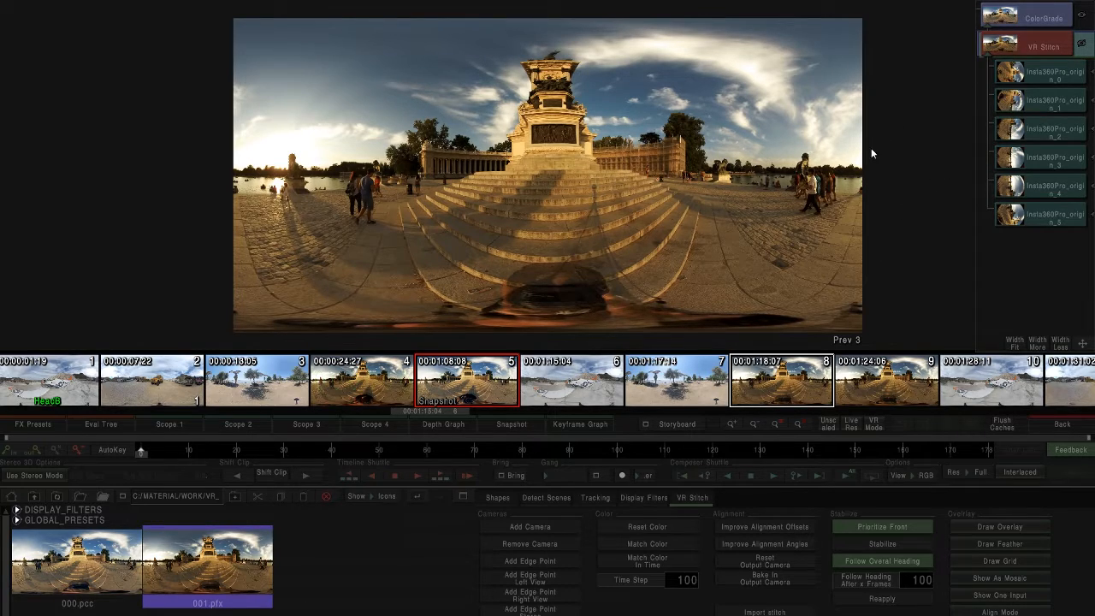
{"action": "left_click", "coordinate": [100, 584]}
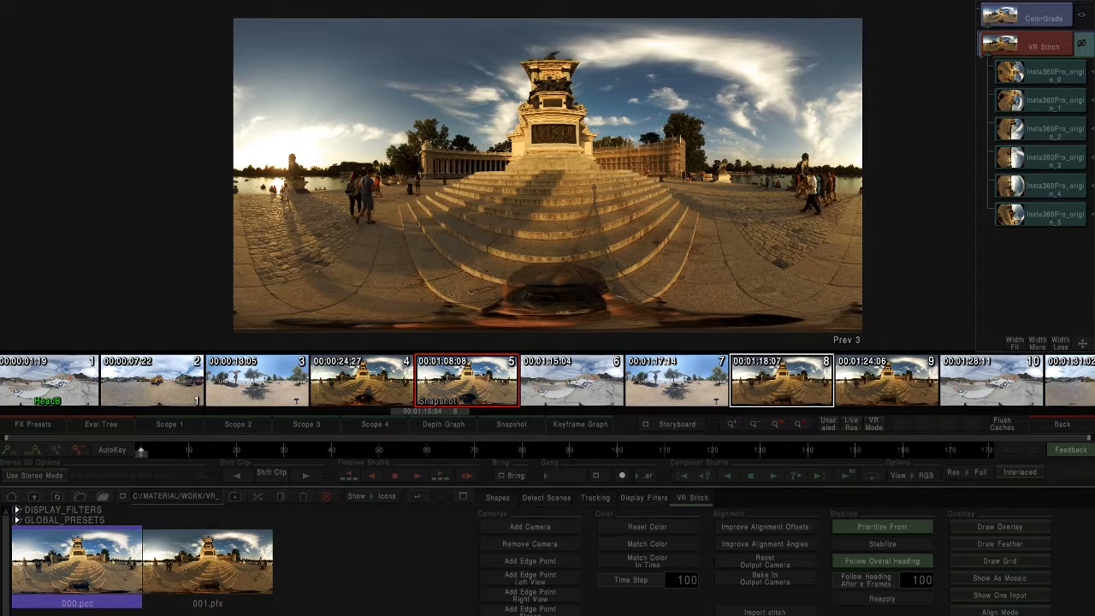
- Apply the saved color grade preset 000.pcc to clip 9 in the storyboard
{"action": "left_click", "coordinate": [1035, 23]}
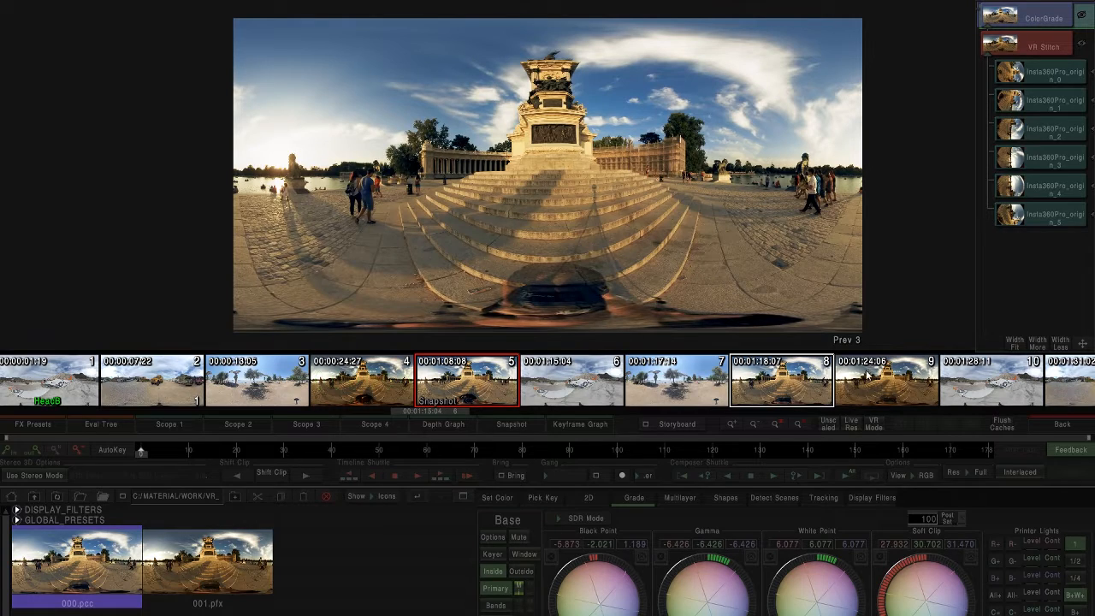
{"action": "left_click", "coordinate": [869, 376]}
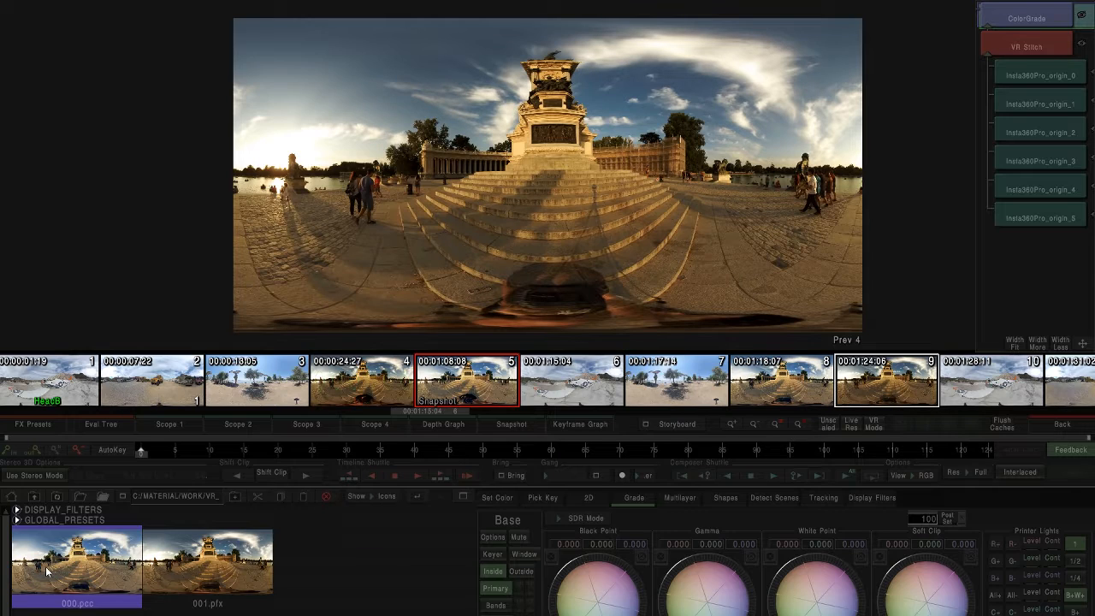
{"action": "double_click", "coordinate": [109, 557]}
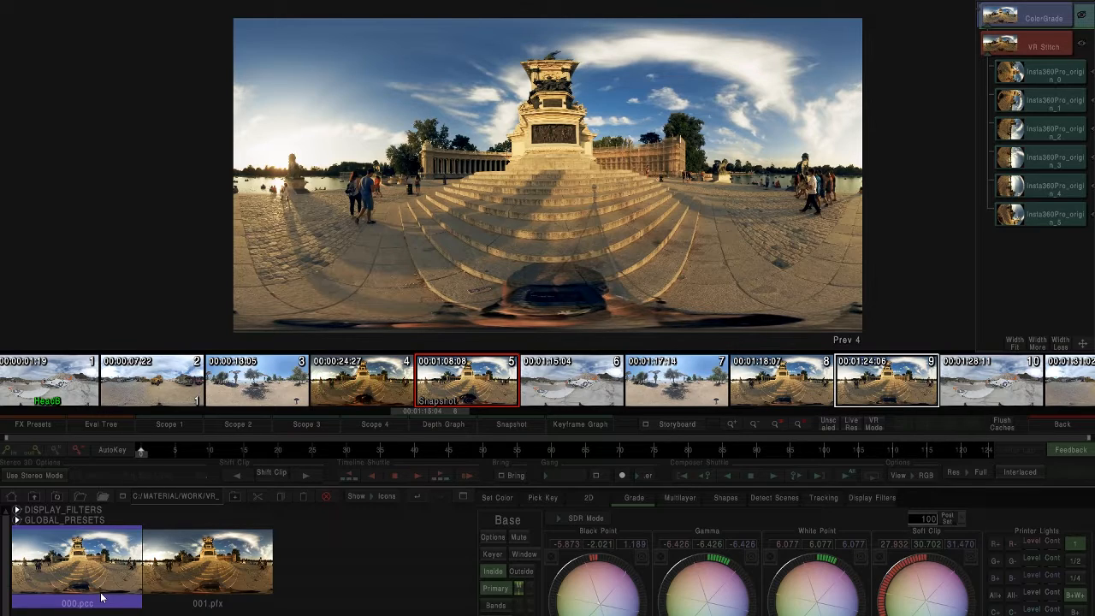
- Make clip 13 the clip being graded, close the preset browser, and set clip 9 as the snapshot reference
{"action": "left_click_drag", "start_coordinate": [849, 387], "coordinate": [573, 377]}
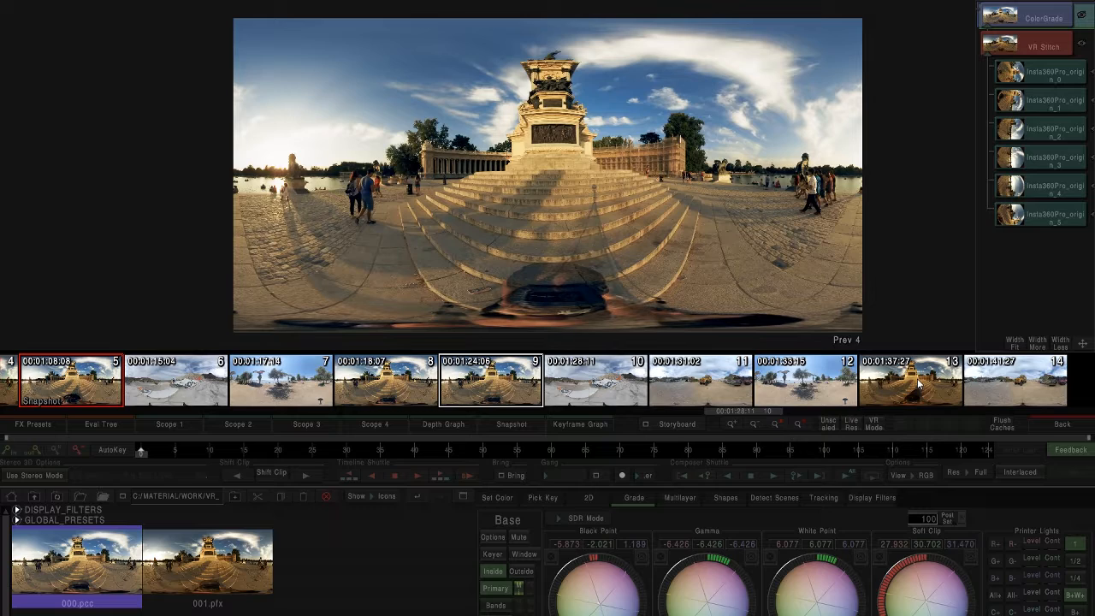
{"action": "left_click", "coordinate": [918, 384]}
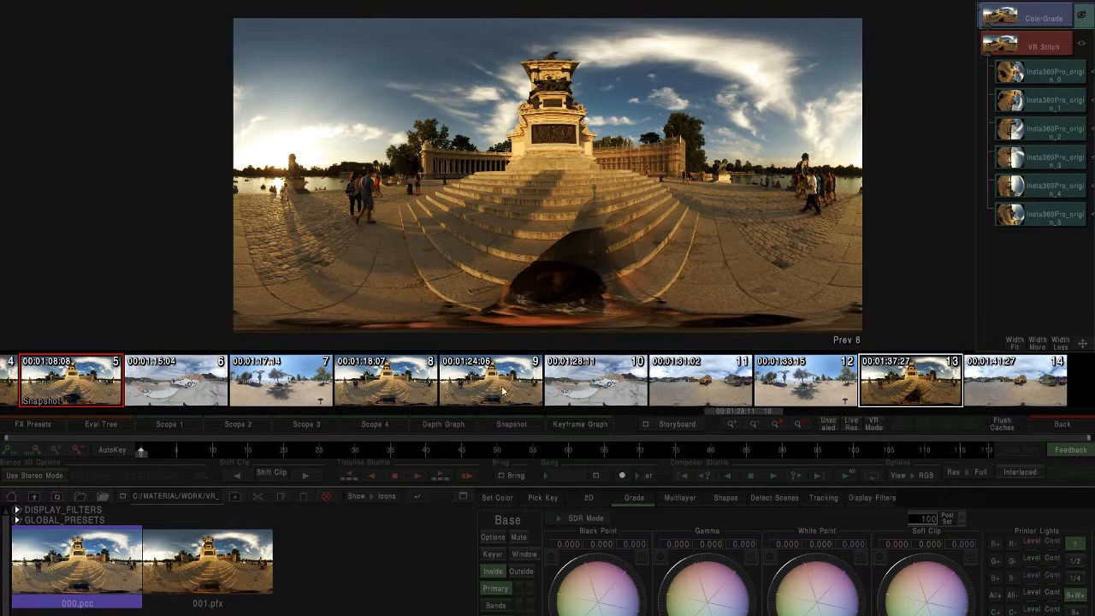
{"action": "left_click", "coordinate": [46, 425]}
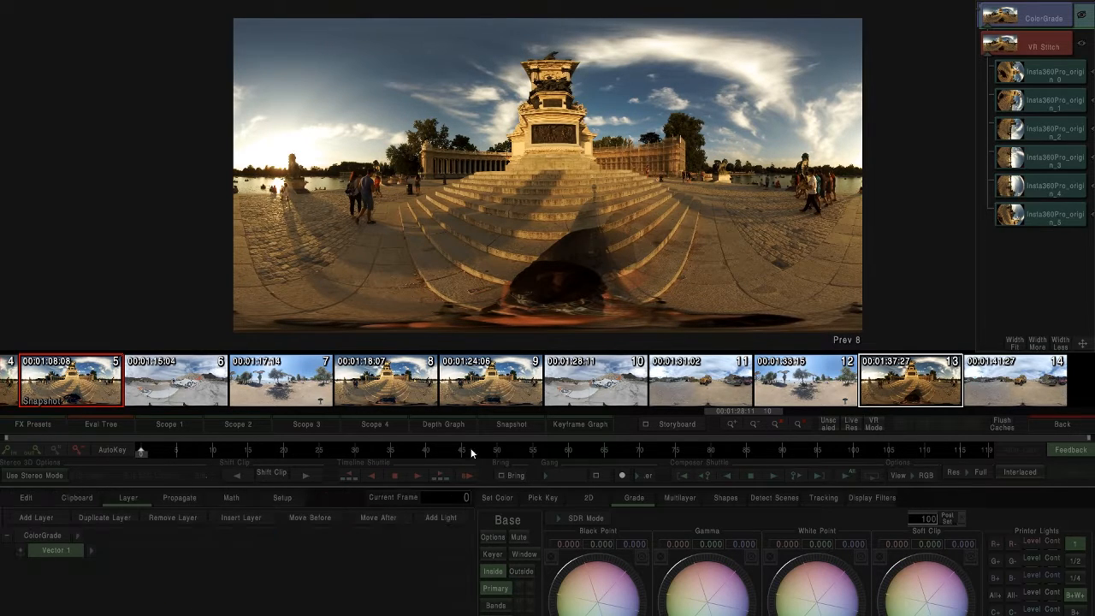
{"action": "left_click", "coordinate": [511, 392]}
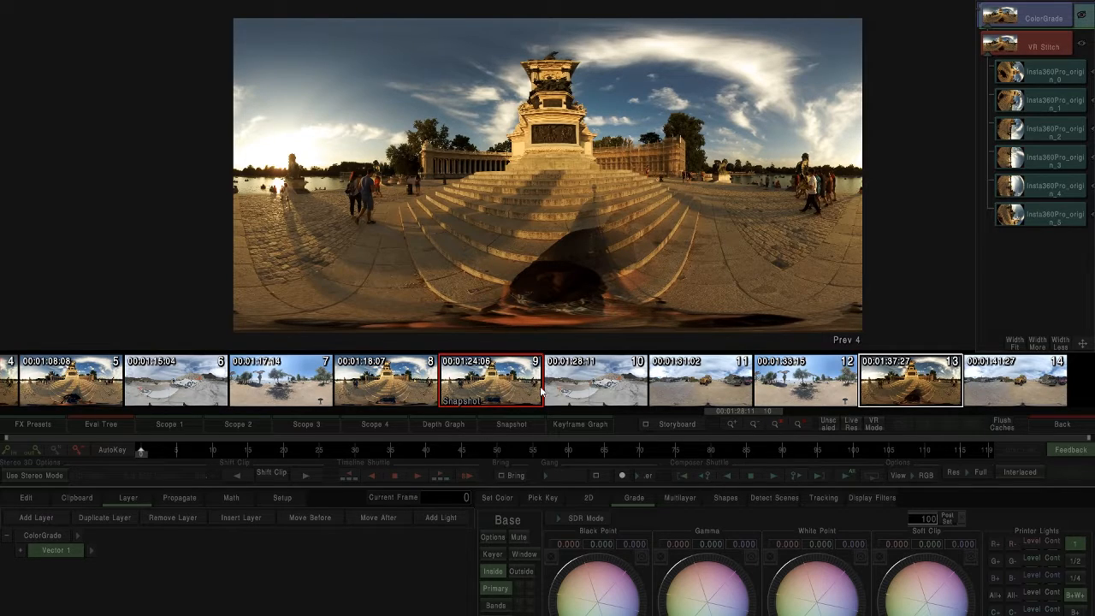
{"action": "left_click", "coordinate": [395, 384]}
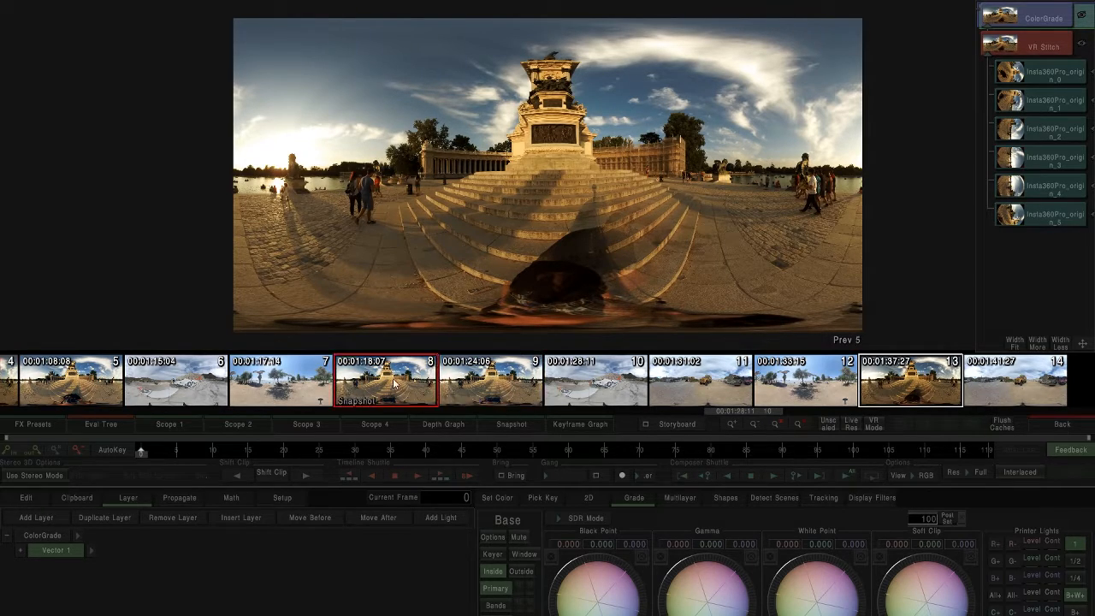
{"action": "left_click", "coordinate": [493, 388]}
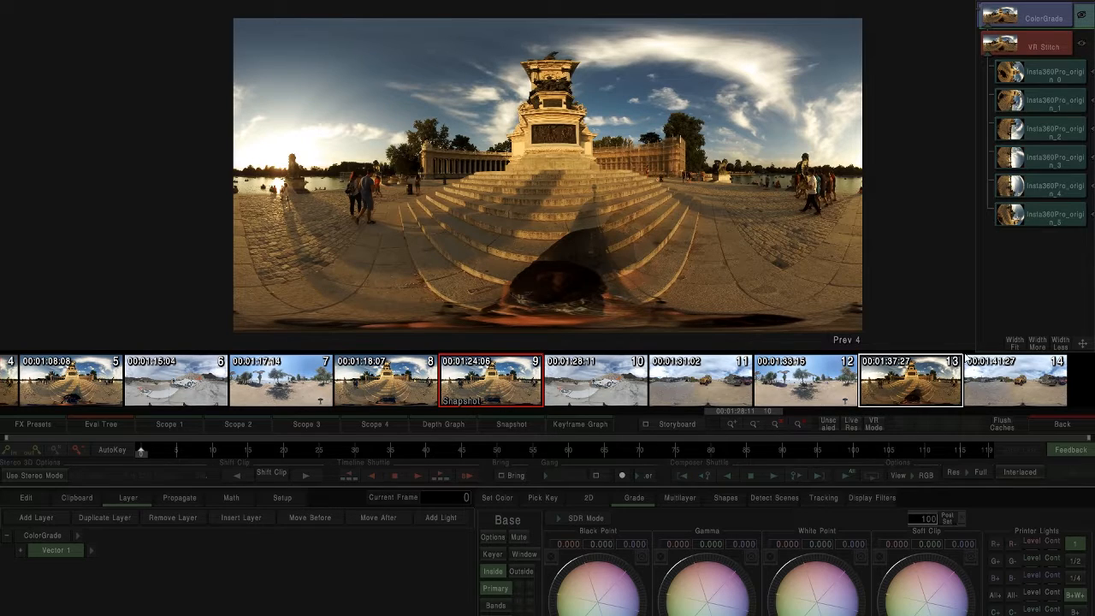
- Copy the color grade of clip 9 onto clip 13, undo the copy, and copy it again
{"action": "middle_click", "coordinate": [496, 384]}
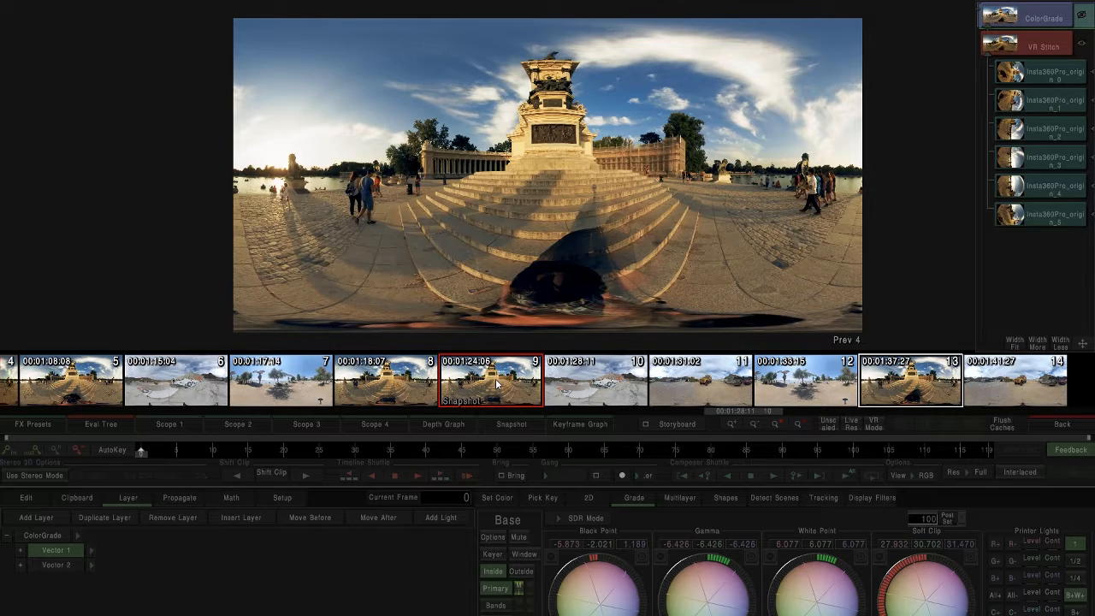
{"action": "key", "text": "ctrl+z"}
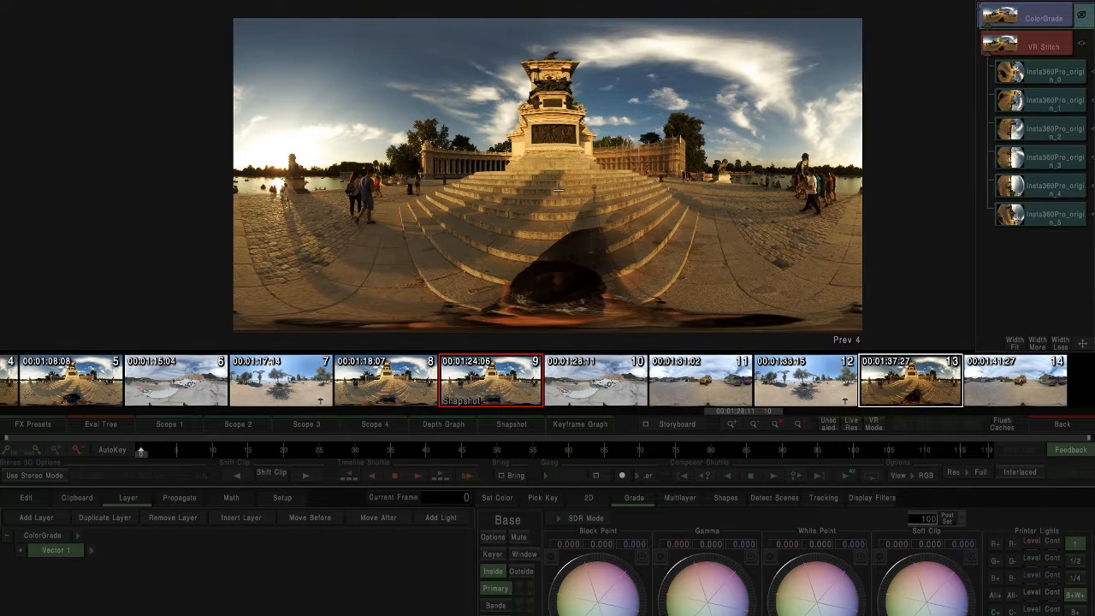
{"action": "middle_click", "coordinate": [501, 388]}
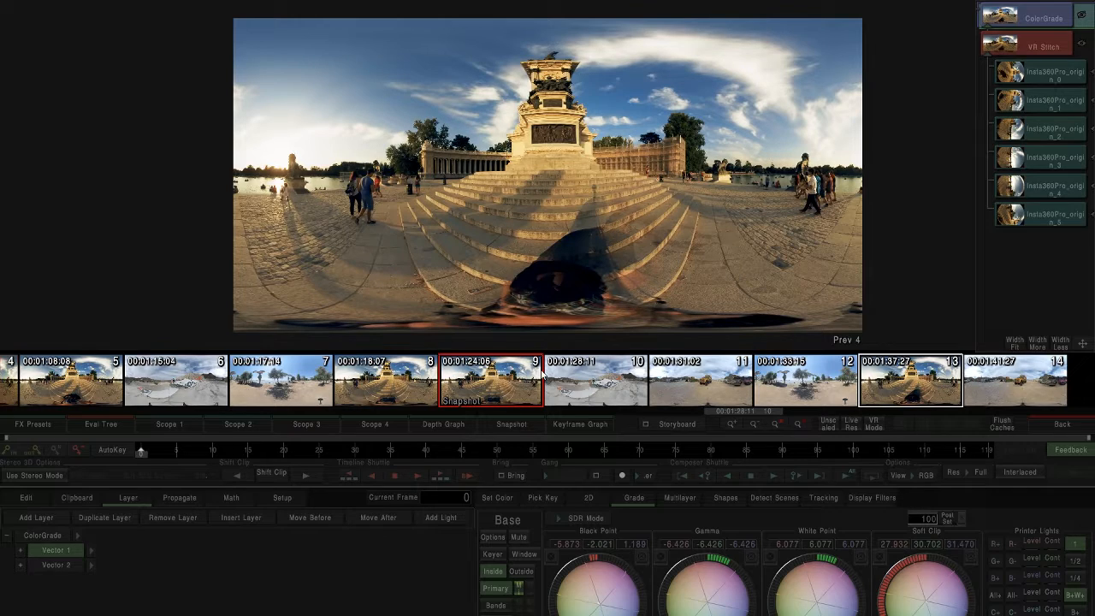
- Return to the timeline, move the playhead to the Shot_1 clip at 00:01:16:28 and open that clip for grading
{"action": "left_click", "coordinate": [1052, 430]}
{"action": "scroll", "coordinate": [428, 342], "scroll_direction": "down", "scroll_amount": 2}
{"action": "left_click_drag", "start_coordinate": [536, 352], "coordinate": [576, 354]}
{"action": "scroll", "coordinate": [575, 354], "scroll_direction": "up", "scroll_amount": 4}
{"action": "scroll", "coordinate": [573, 354], "scroll_direction": "down", "scroll_amount": 3}
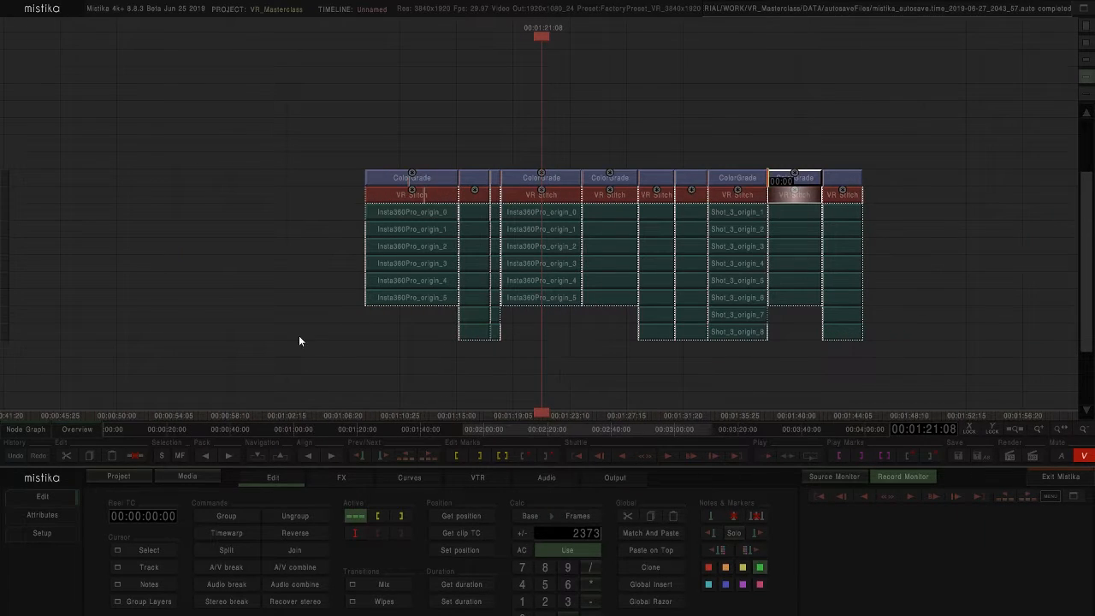
{"action": "left_click_drag", "start_coordinate": [303, 344], "coordinate": [403, 340]}
{"action": "left_click_drag", "start_coordinate": [489, 362], "coordinate": [443, 366]}
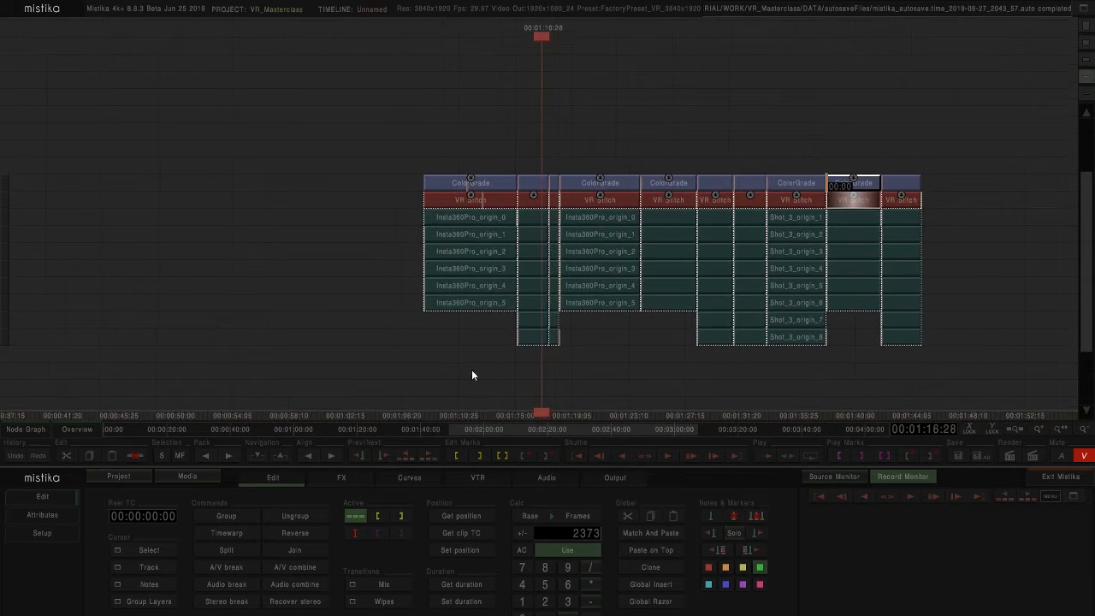
{"action": "scroll", "coordinate": [499, 414], "scroll_direction": "up", "scroll_amount": 3}
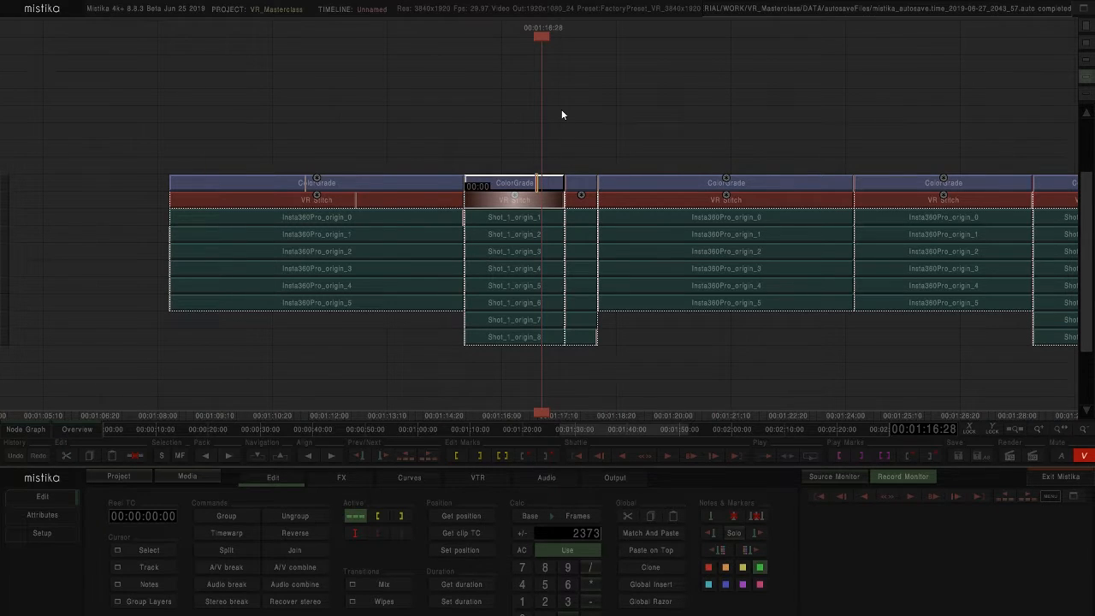
{"action": "key", "text": "Tab"}
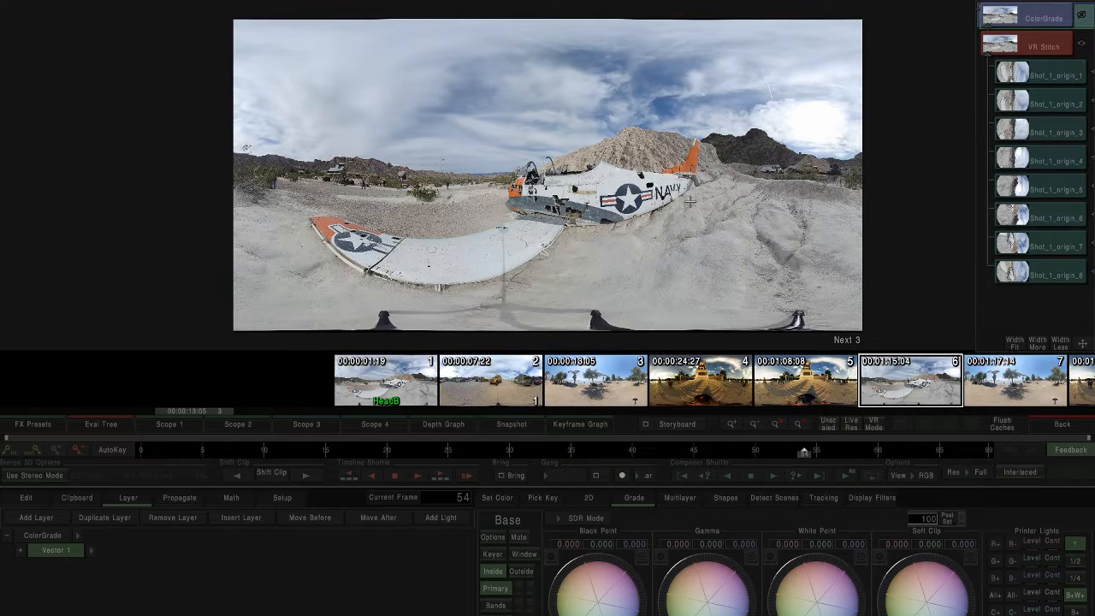
- Grade the Base layer with black point -16.83, gamma -3.073, white point 8.312 and post saturation 120
{"action": "scroll", "coordinate": [672, 175], "scroll_direction": "up", "scroll_amount": 3}
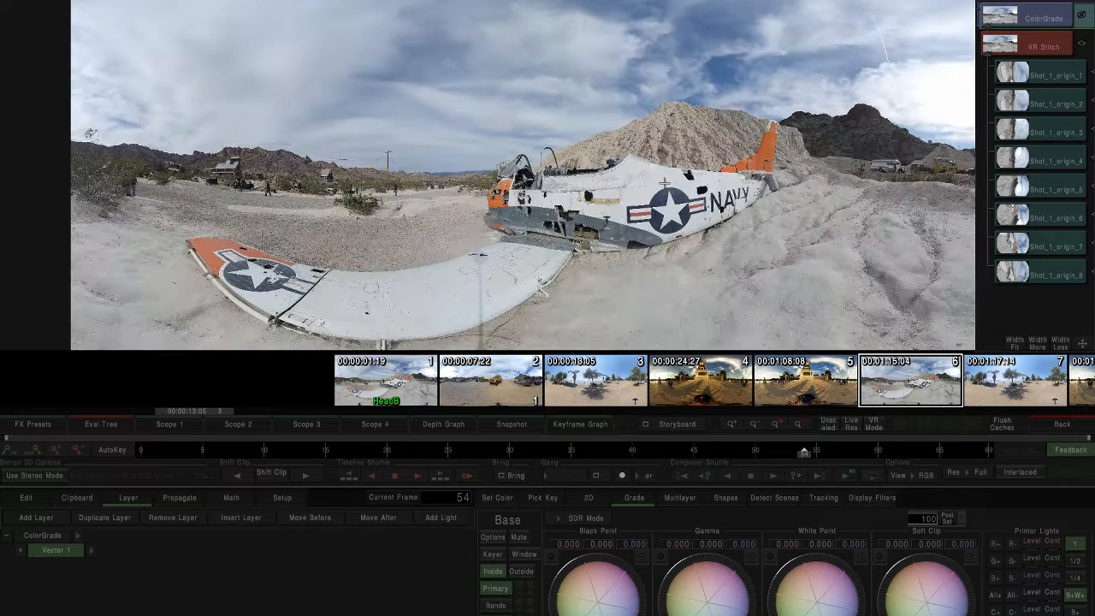
{"action": "left_click_drag", "start_coordinate": [553, 269], "coordinate": [601, 200]}
{"action": "left_click_drag", "start_coordinate": [611, 571], "coordinate": [504, 570]}
{"action": "left_click_drag", "start_coordinate": [730, 601], "coordinate": [760, 577]}
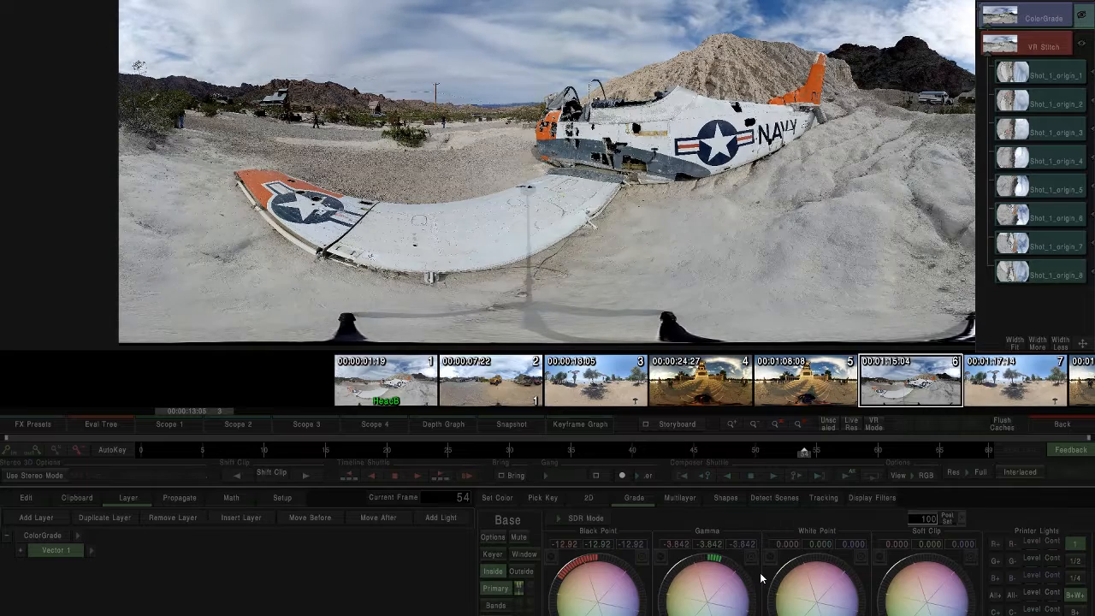
{"action": "left_click_drag", "start_coordinate": [825, 596], "coordinate": [895, 596]}
{"action": "left_click_drag", "start_coordinate": [720, 579], "coordinate": [717, 579]}
{"action": "left_click_drag", "start_coordinate": [597, 577], "coordinate": [563, 570]}
{"action": "key", "text": "Home"}
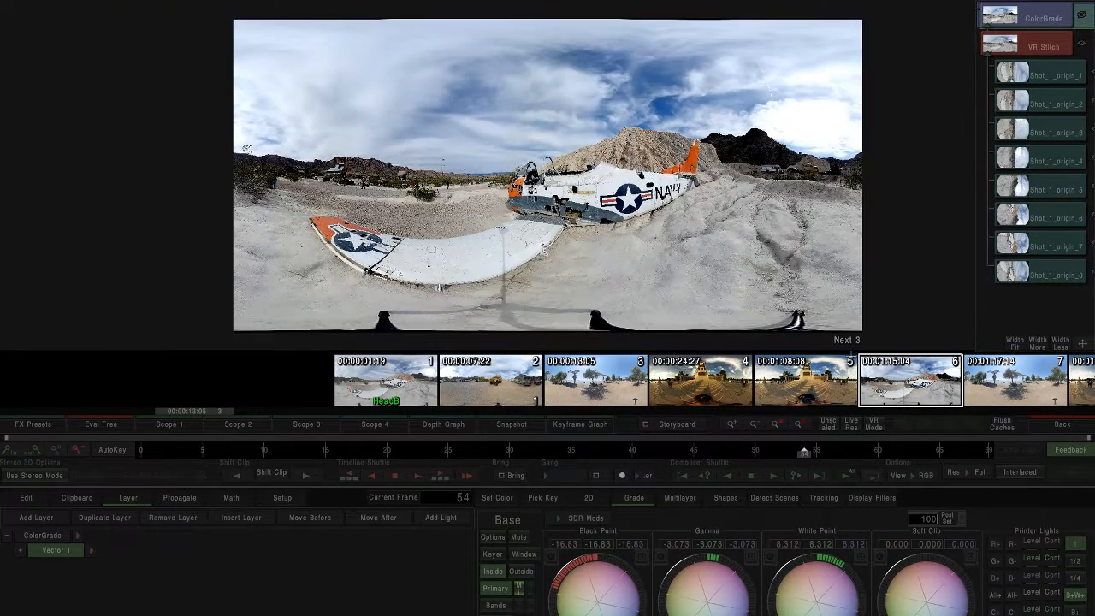
{"action": "left_click_drag", "start_coordinate": [922, 519], "coordinate": [1049, 523]}
{"action": "key", "text": "Home"}
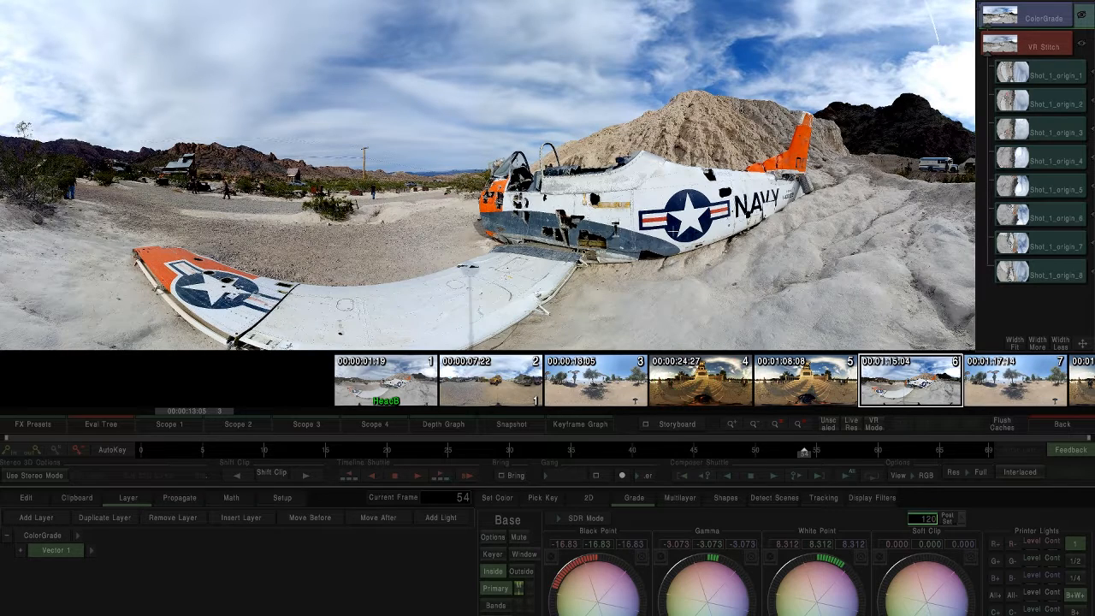
- Add a second vector layer above the base grade and start an HSL key on it with the matte shown
{"action": "left_click", "coordinate": [40, 519]}
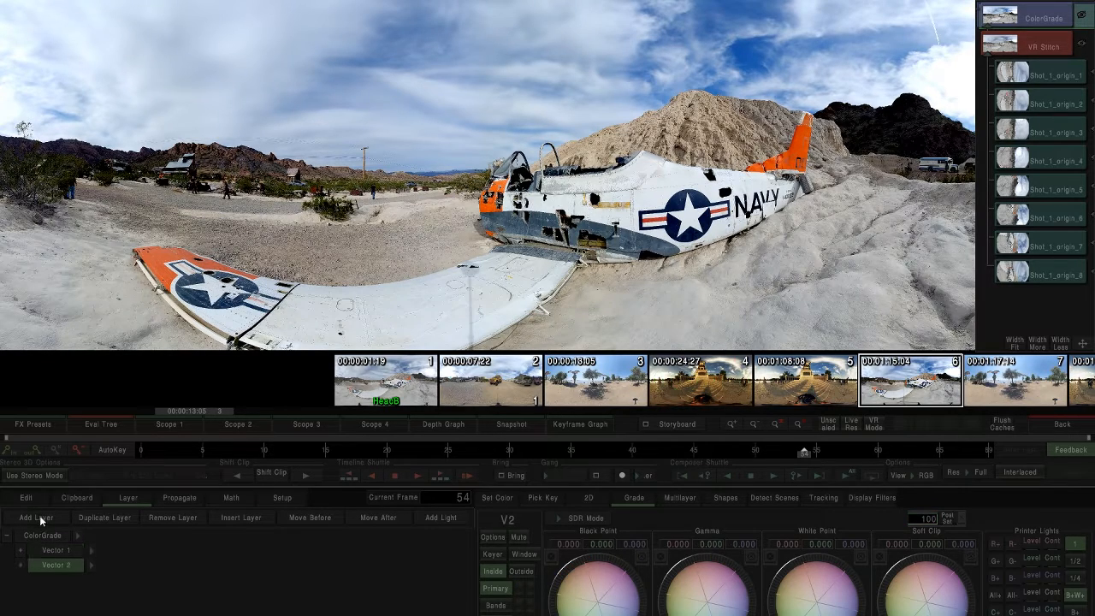
{"action": "left_click", "coordinate": [498, 556]}
{"action": "left_click", "coordinate": [657, 520]}
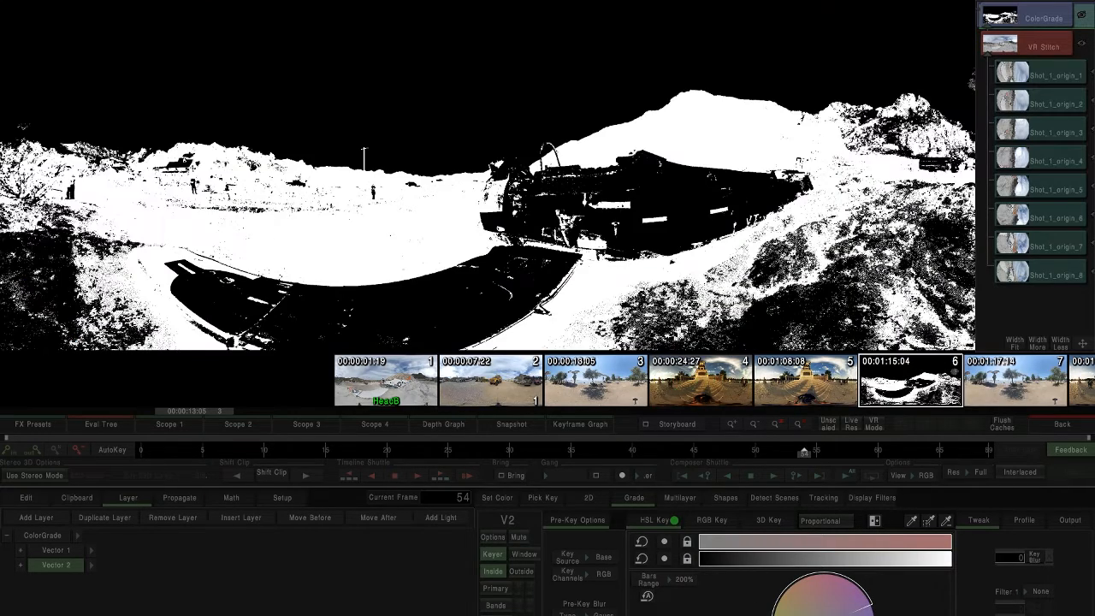
- Narrow the HSL key to orange hues and higher saturation to isolate the plane's orange tail, nose and wing markings
{"action": "mouse_move", "coordinate": [810, 599]}
{"action": "left_mouse_down"}
{"action": "mouse_move", "coordinate": [799, 598]}
{"action": "mouse_move", "coordinate": [828, 597]}
{"action": "mouse_move", "coordinate": [808, 597]}
{"action": "left_mouse_up"}
{"action": "left_click_drag", "start_coordinate": [703, 542], "coordinate": [760, 541]}
{"action": "scroll", "coordinate": [767, 145], "scroll_direction": "up", "scroll_amount": 3}
{"action": "left_click_drag", "start_coordinate": [792, 188], "coordinate": [495, 249]}
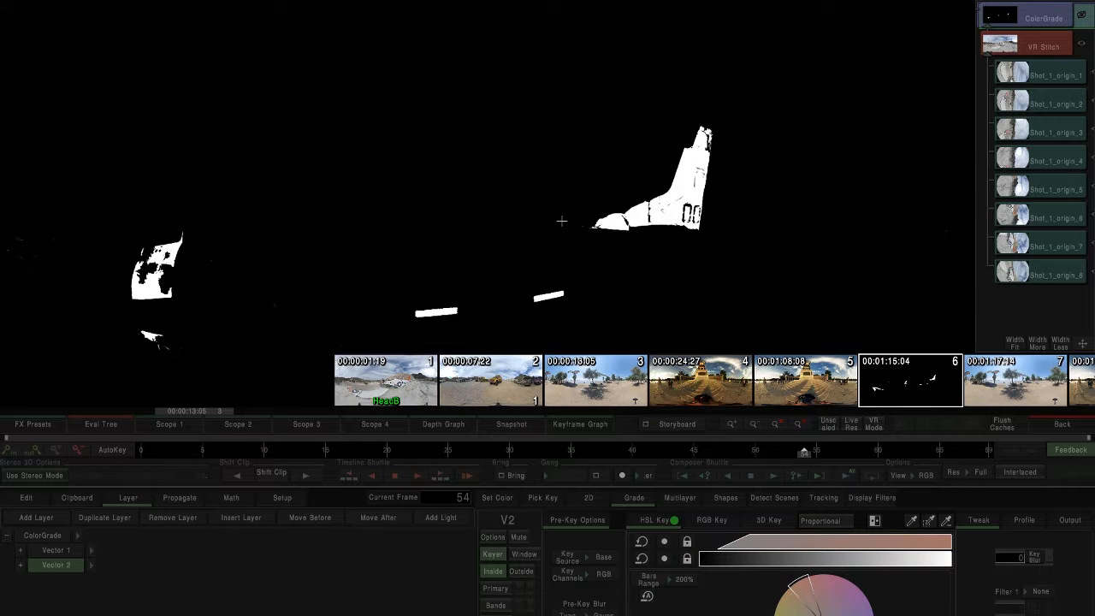
{"action": "scroll", "coordinate": [562, 222], "scroll_direction": "down", "scroll_amount": 3}
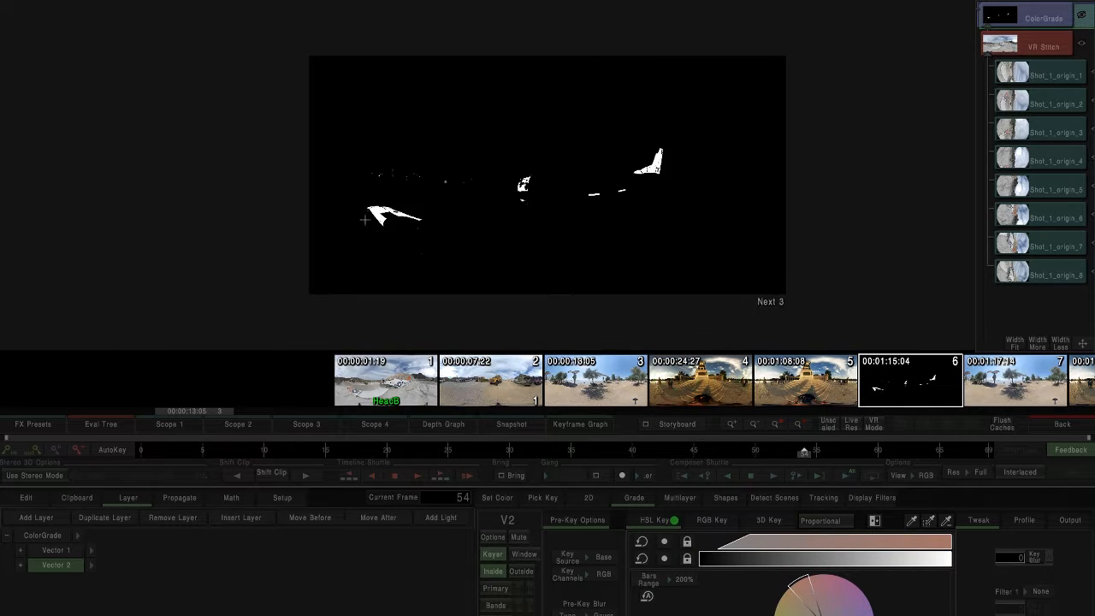
{"action": "scroll", "coordinate": [603, 255], "scroll_direction": "up", "scroll_amount": 2}
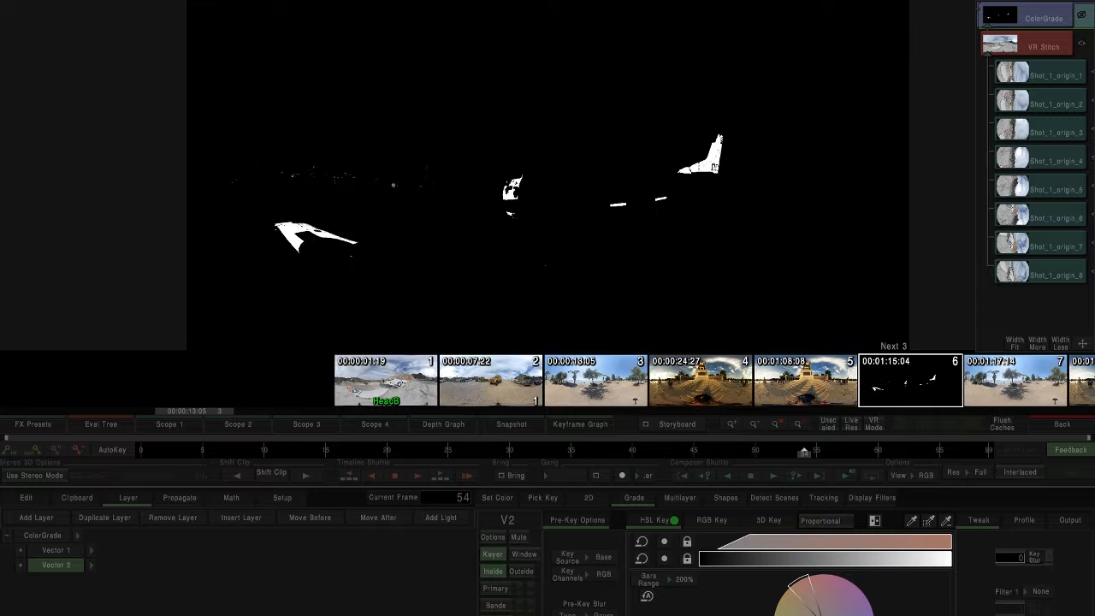
- Set the key blur to 3, checking the result in both the matte and the normal image
{"action": "left_click", "coordinate": [874, 520]}
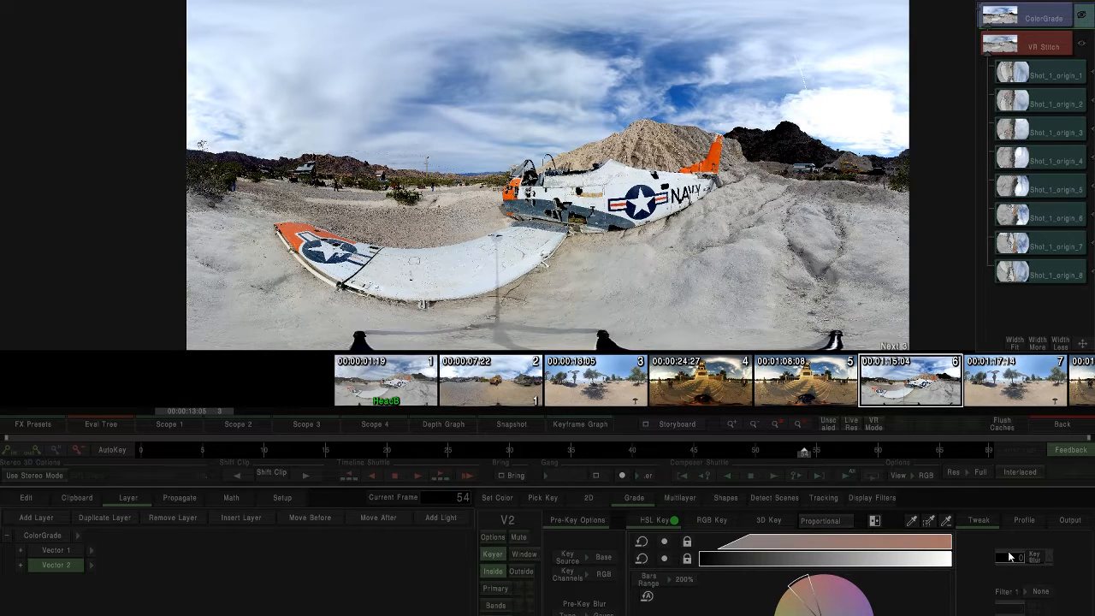
{"action": "left_click_drag", "start_coordinate": [1018, 558], "coordinate": [1029, 558]}
{"action": "left_click", "coordinate": [874, 520]}
{"action": "left_click_drag", "start_coordinate": [741, 185], "coordinate": [577, 152]}
{"action": "left_click", "coordinate": [874, 521]}
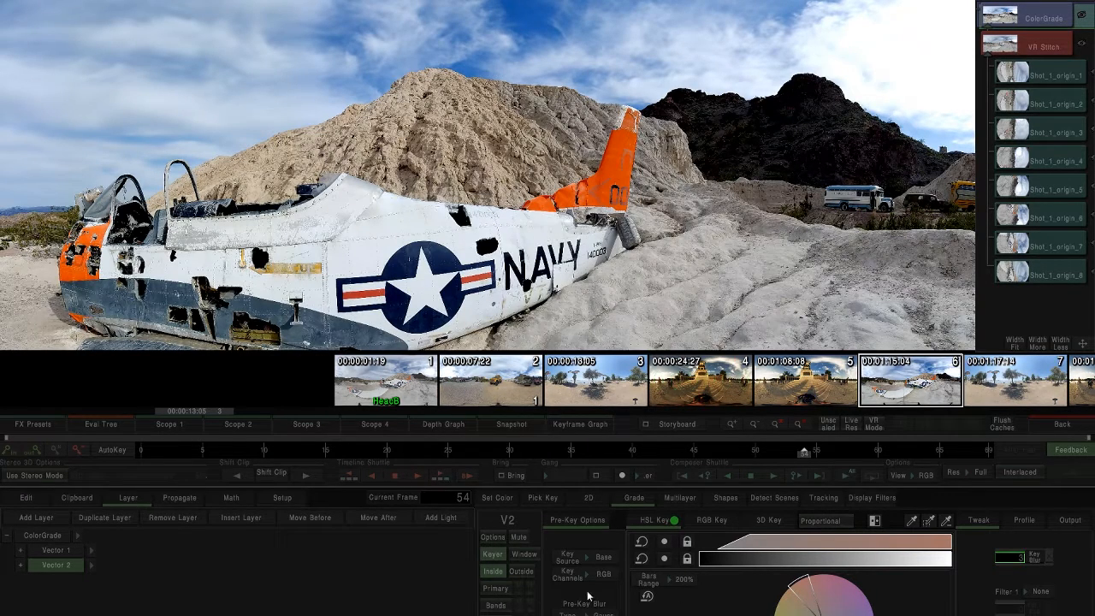
- Lower the primary post saturation of the keyed orange areas to 70
{"action": "left_click", "coordinate": [495, 588]}
{"action": "left_click_drag", "start_coordinate": [930, 519], "coordinate": [746, 505]}
{"action": "scroll", "coordinate": [544, 181], "scroll_direction": "down", "scroll_amount": 5}
{"action": "left_click_drag", "start_coordinate": [428, 264], "coordinate": [491, 277]}
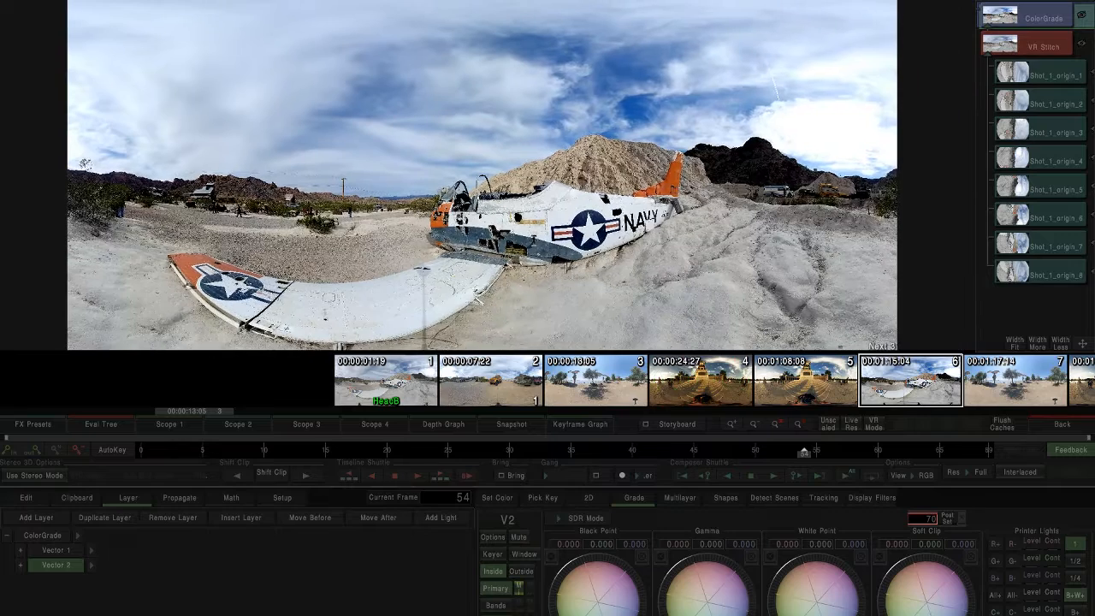
- Shift the keyed orange markings to purple using the Bands grade of the second vector
{"action": "scroll", "coordinate": [488, 175], "scroll_direction": "up", "scroll_amount": 3}
{"action": "left_click_drag", "start_coordinate": [524, 214], "coordinate": [488, 214]}
{"action": "left_click", "coordinate": [497, 606]}
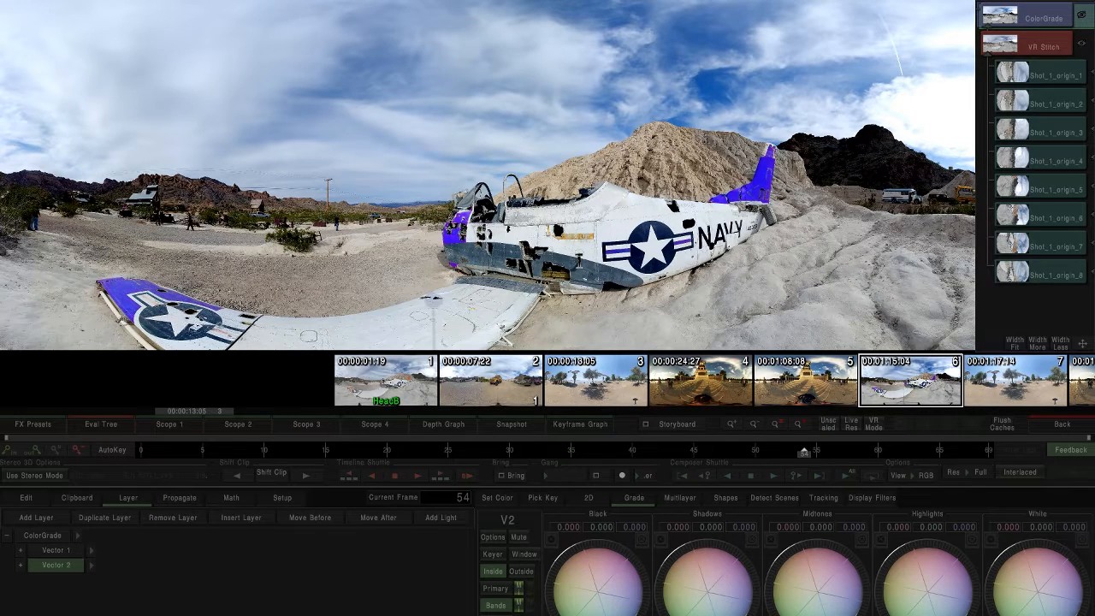
- Reset the second vector's primary post saturation to 100 and desaturate the purple markings in the Bands grade
{"action": "left_click", "coordinate": [495, 590]}
{"action": "left_click_drag", "start_coordinate": [932, 520], "coordinate": [654, 494]}
{"action": "left_click", "coordinate": [965, 518]}
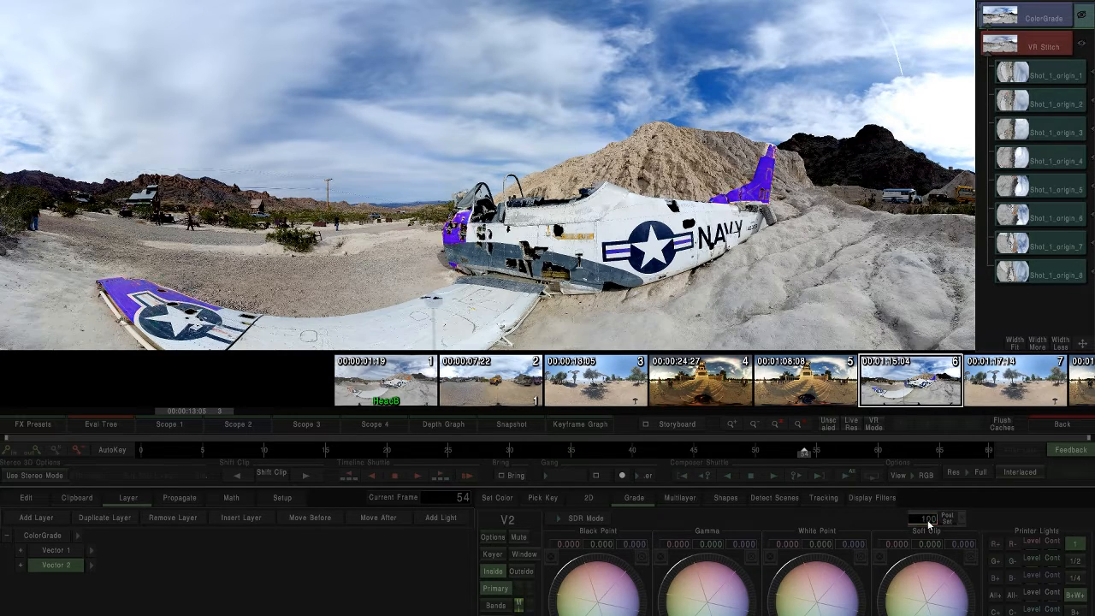
{"action": "left_click", "coordinate": [495, 606]}
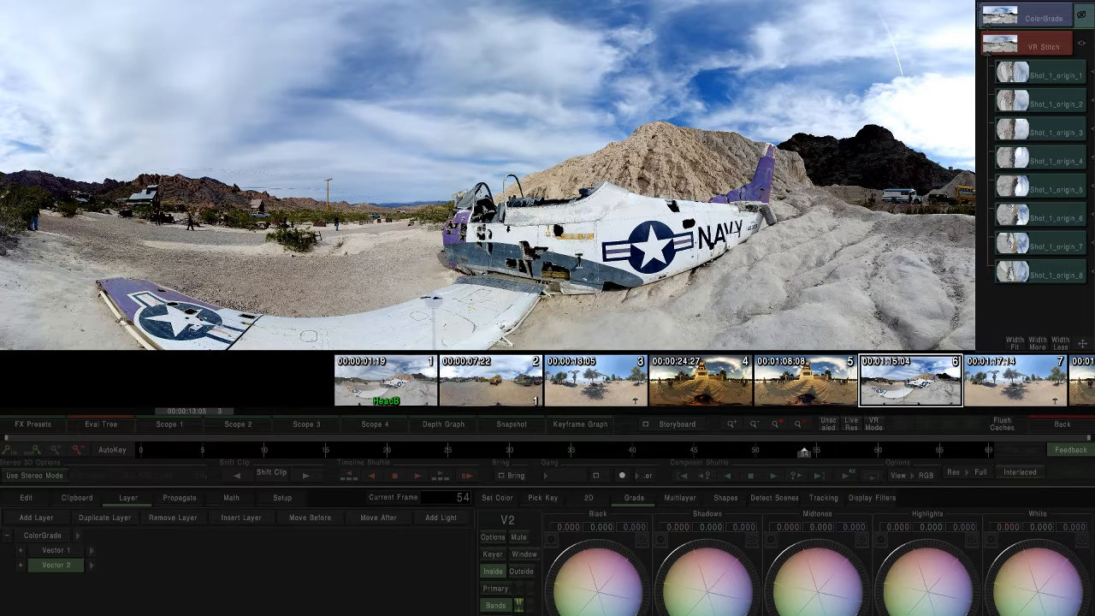
{"action": "scroll", "coordinate": [640, 207], "scroll_direction": "down", "scroll_amount": 2}
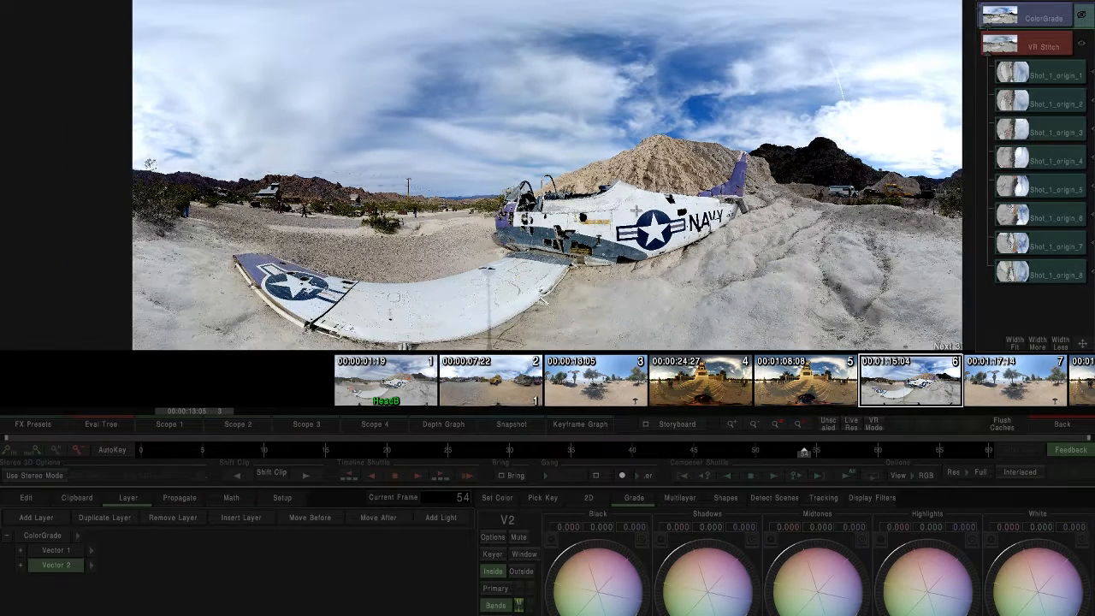
- Examine the recolored markings on the plane close up and within the whole panorama
{"action": "left_click_drag", "start_coordinate": [637, 228], "coordinate": [620, 222]}
{"action": "scroll", "coordinate": [621, 226], "scroll_direction": "down", "scroll_amount": 2}
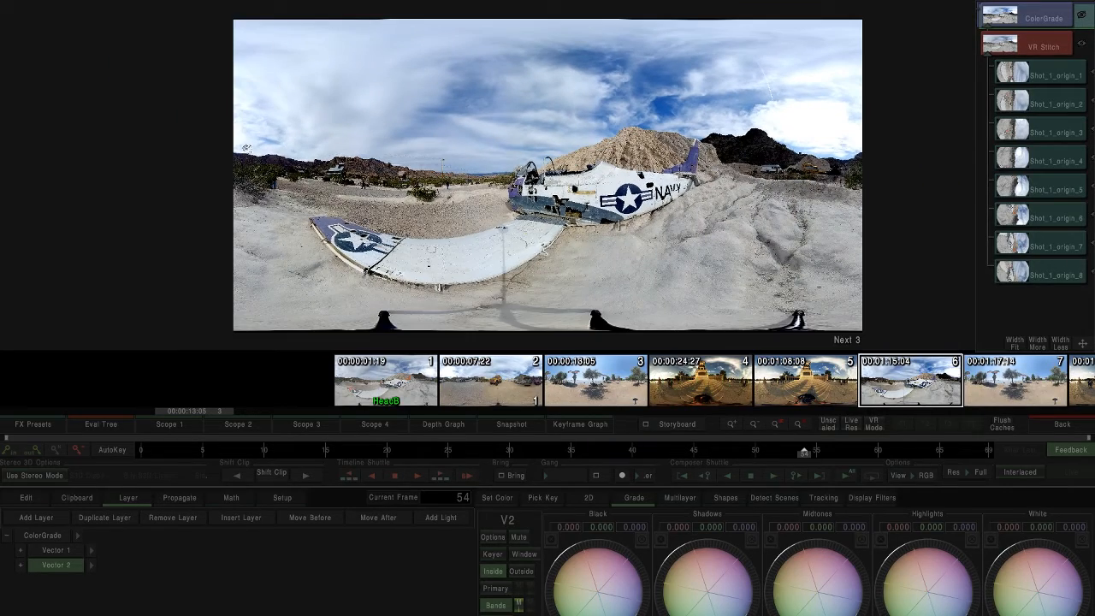
{"action": "scroll", "coordinate": [621, 226], "scroll_direction": "up", "scroll_amount": 3}
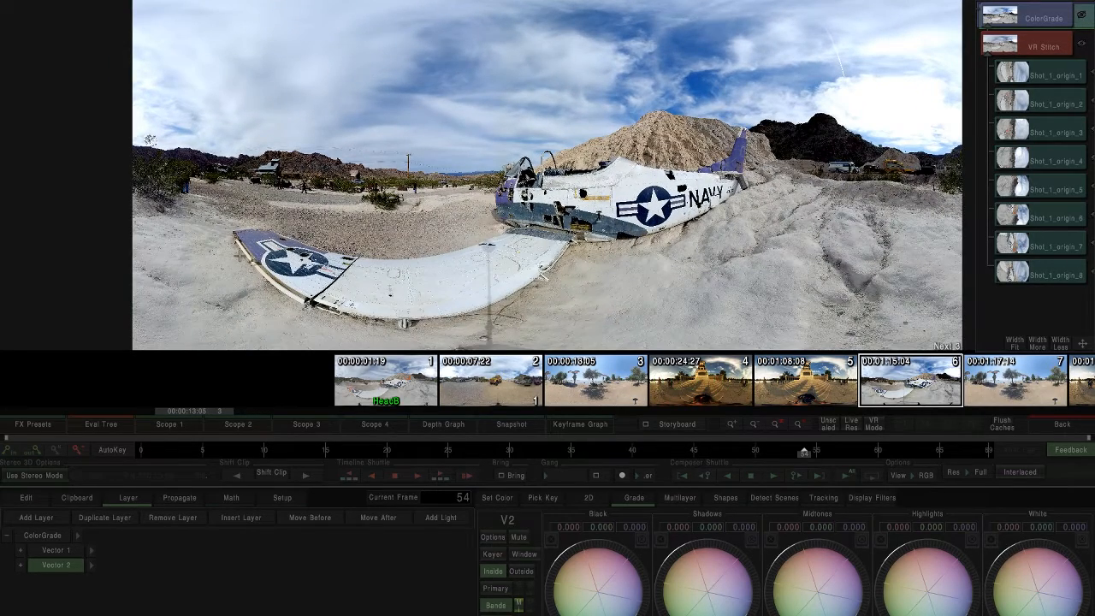
{"action": "scroll", "coordinate": [330, 208], "scroll_direction": "up", "scroll_amount": 3}
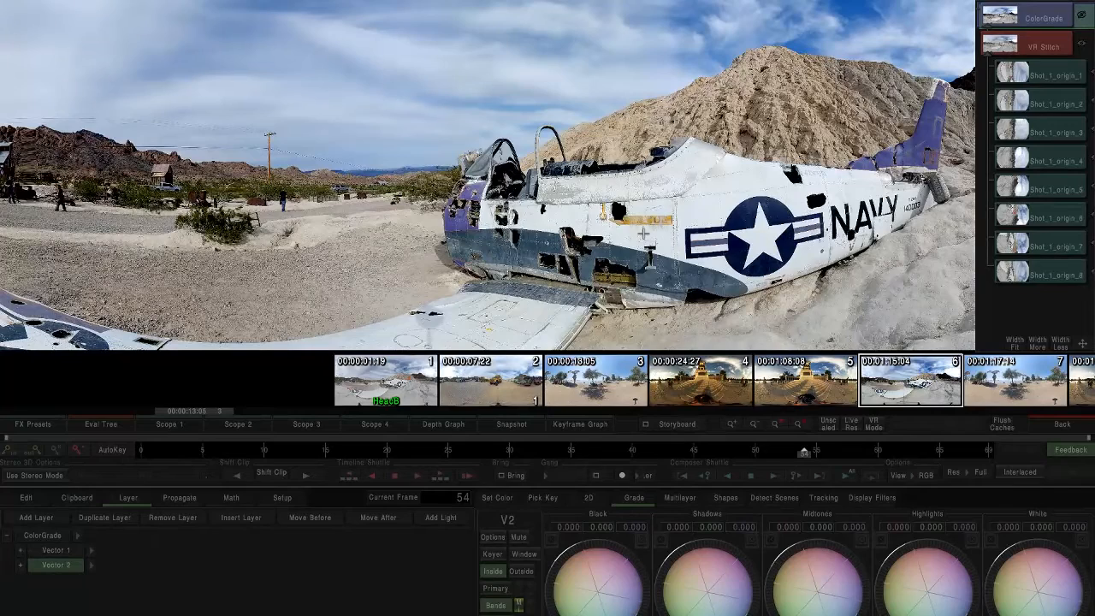
{"action": "scroll", "coordinate": [609, 224], "scroll_direction": "down", "scroll_amount": 2}
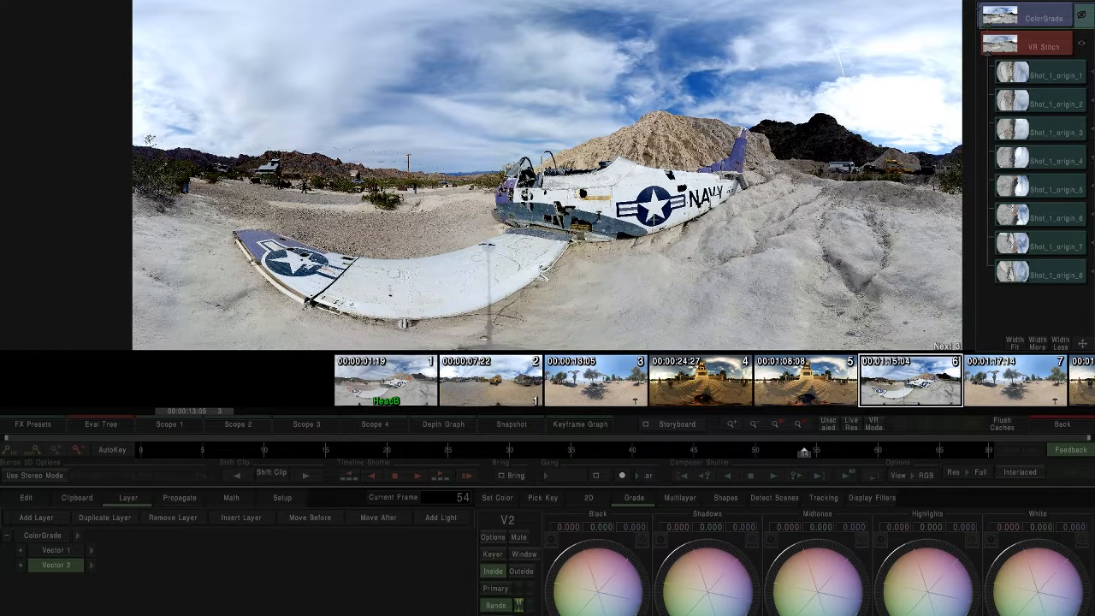
{"action": "scroll", "coordinate": [657, 205], "scroll_direction": "down", "scroll_amount": 1}
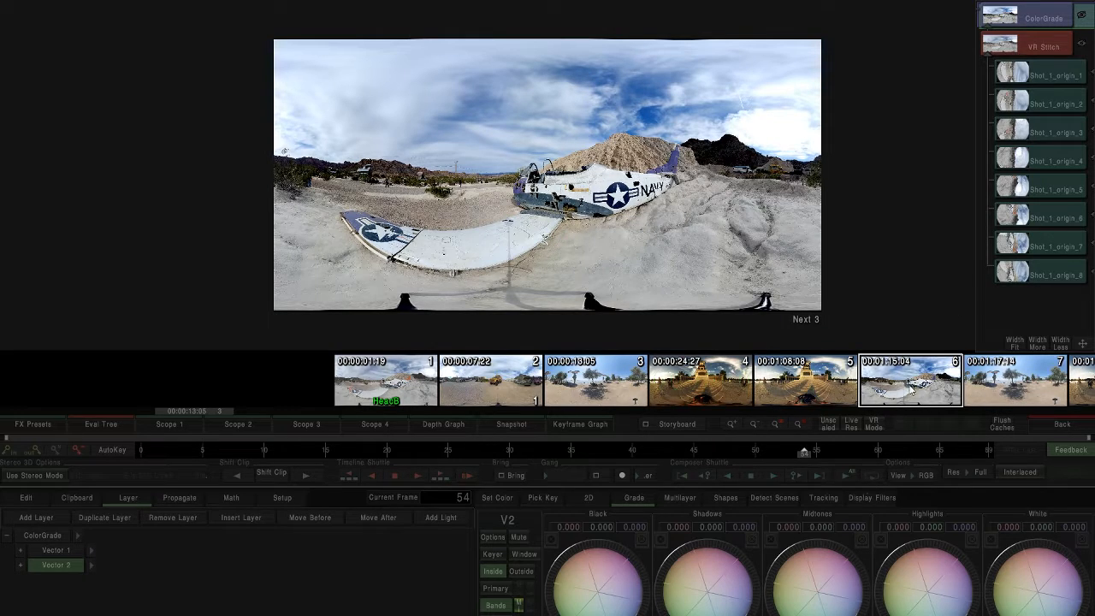
{"action": "scroll", "coordinate": [945, 412], "scroll_direction": "down", "scroll_amount": 2}
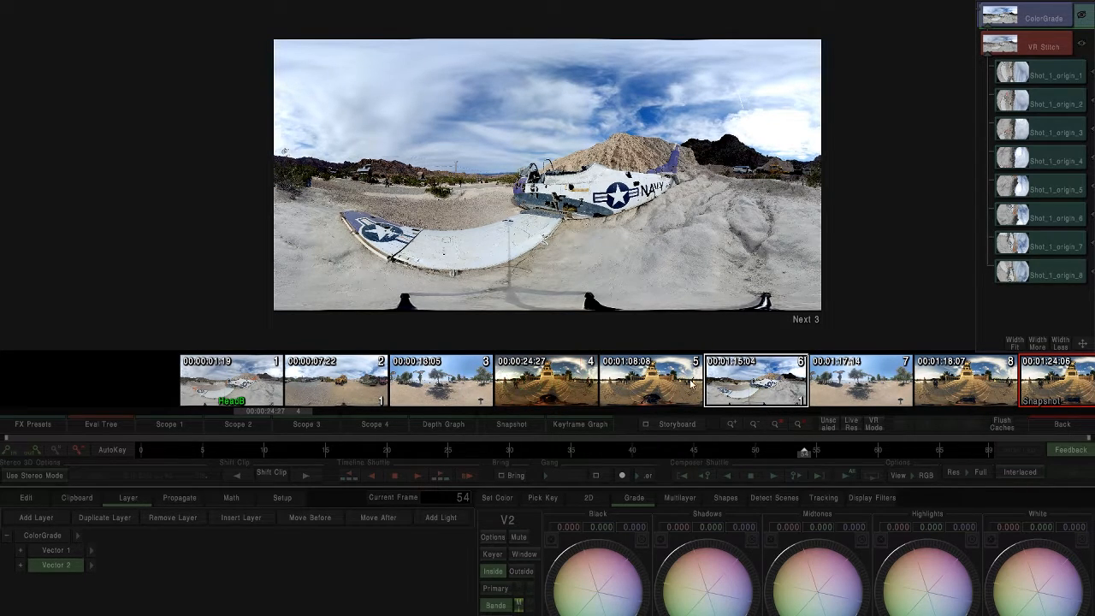
- Add a third vector, warm its Bands shadows to about -10.29, -0.432, 10.723, and store the grade as history version 2
{"action": "left_click", "coordinate": [37, 519]}
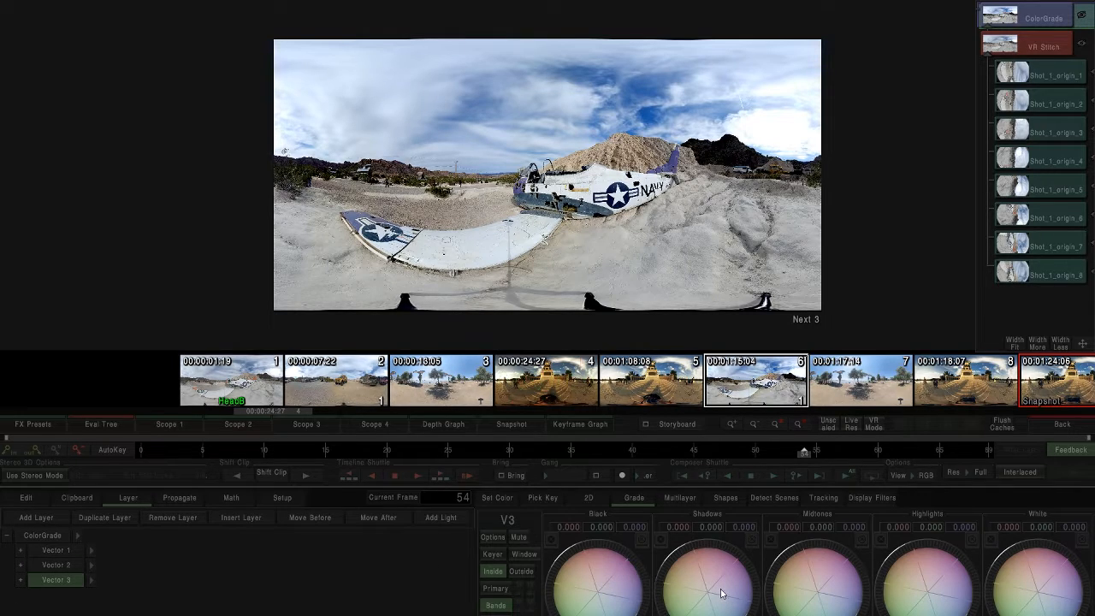
{"action": "left_click_drag", "start_coordinate": [707, 590], "coordinate": [584, 486]}
{"action": "scroll", "coordinate": [592, 274], "scroll_direction": "up", "scroll_amount": 4}
{"action": "scroll", "coordinate": [676, 310], "scroll_direction": "down", "scroll_amount": 2}
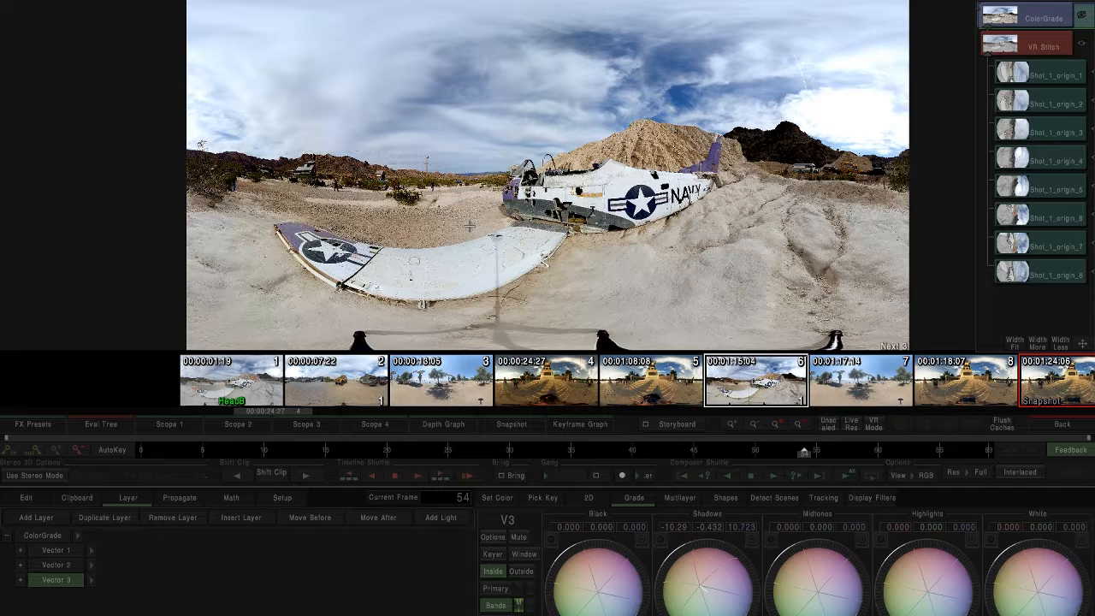
{"action": "key", "text": "ctrl+2"}
- Reset the third vector's shadows, shift them toward blue at about 10.371, 2.174, -12.54, and store this as history version 3
{"action": "left_click", "coordinate": [660, 540]}
{"action": "left_click_drag", "start_coordinate": [706, 596], "coordinate": [755, 607]}
{"action": "key", "text": "ctrl+3"}
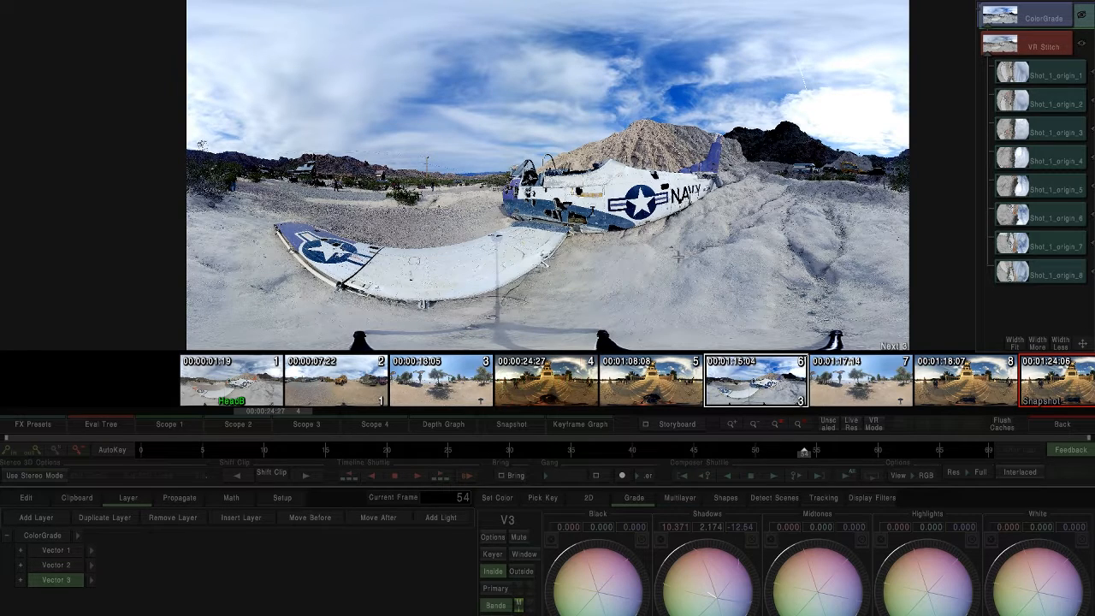
- Compare history versions H1, H2 and H3 of the plane shot, finishing on H3
{"action": "left_click", "coordinate": [508, 477]}
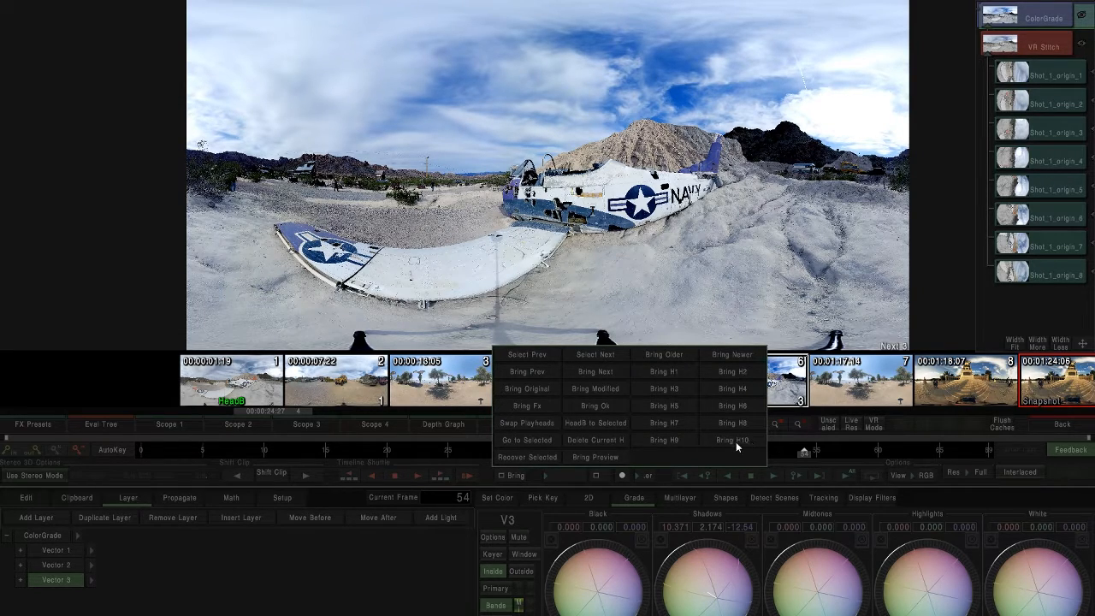
{"action": "left_click", "coordinate": [679, 375]}
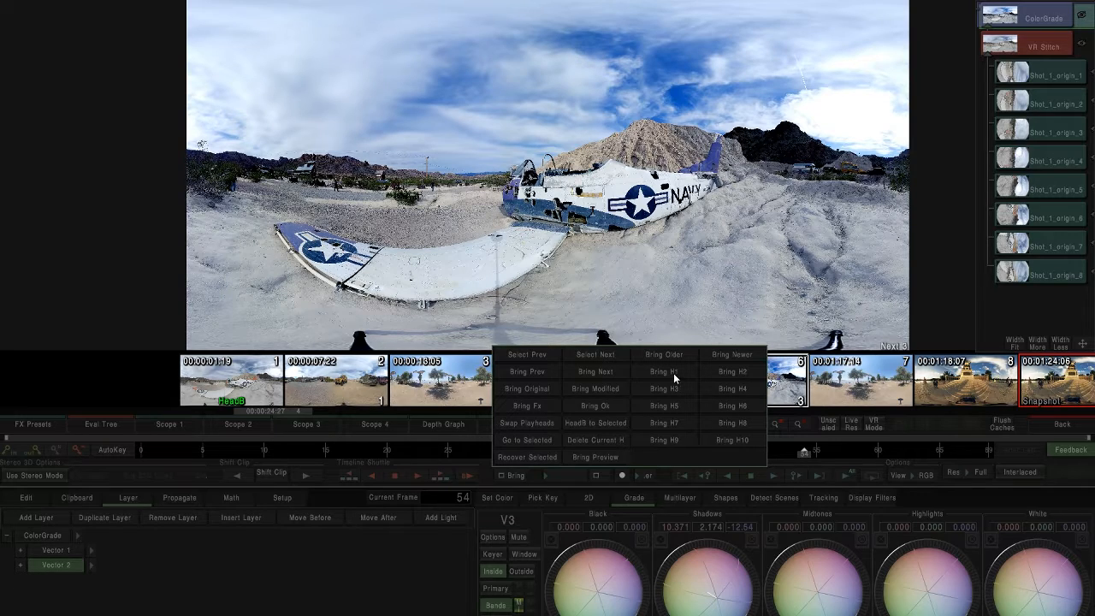
{"action": "left_click", "coordinate": [720, 371]}
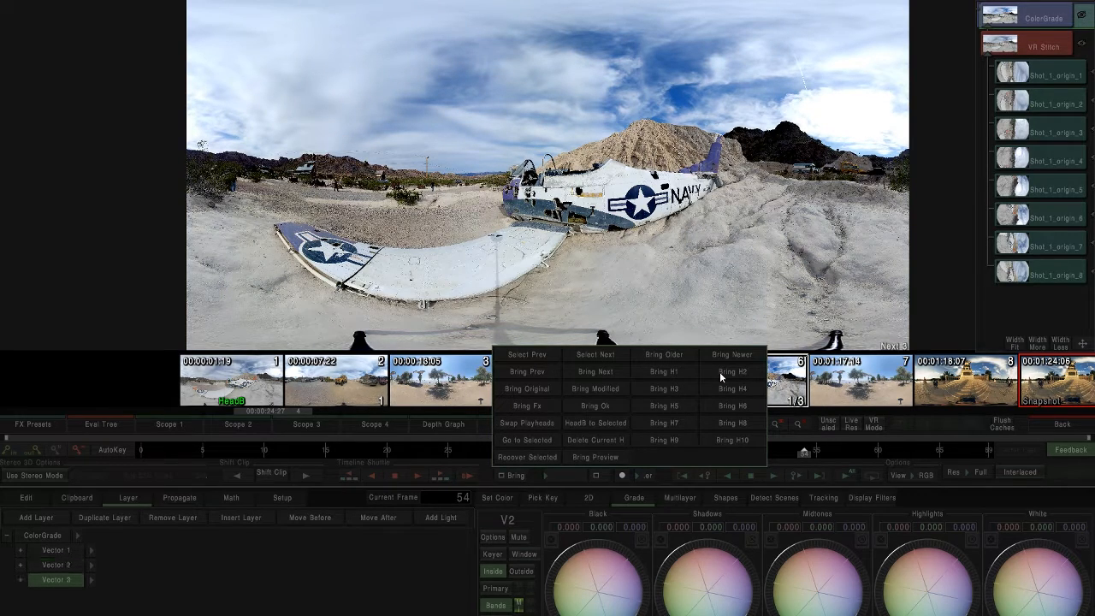
{"action": "left_click", "coordinate": [674, 391]}
{"action": "left_click", "coordinate": [673, 374]}
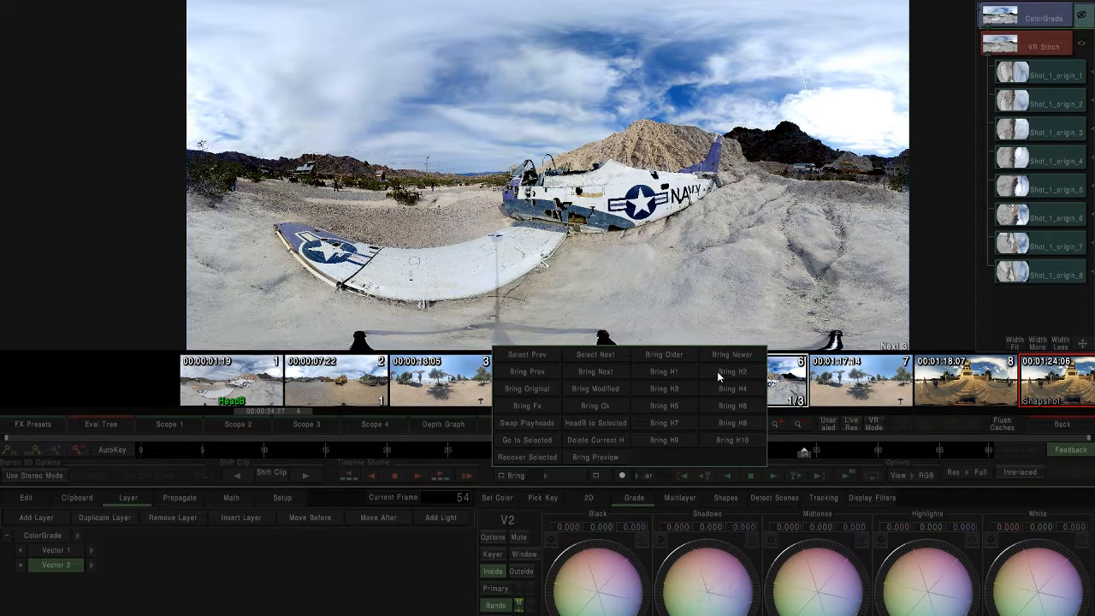
{"action": "left_click", "coordinate": [717, 372]}
{"action": "left_click", "coordinate": [681, 389]}
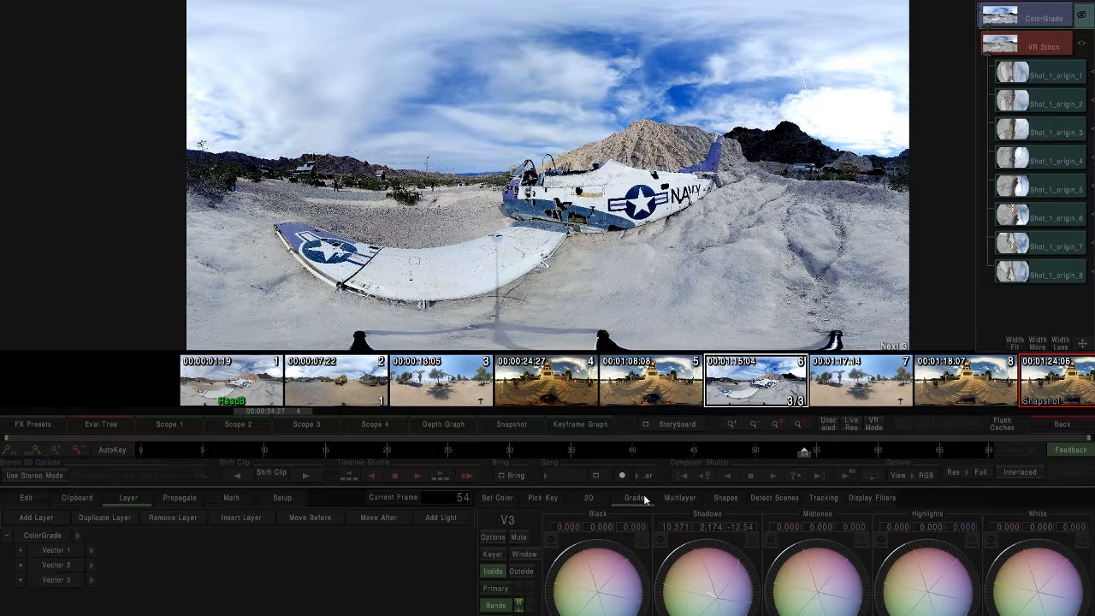
- Open the VR Stitch of monument clip 5 and show its camera overlay and feather outlines
{"action": "left_click", "coordinate": [638, 395]}
{"action": "left_click", "coordinate": [1050, 53]}
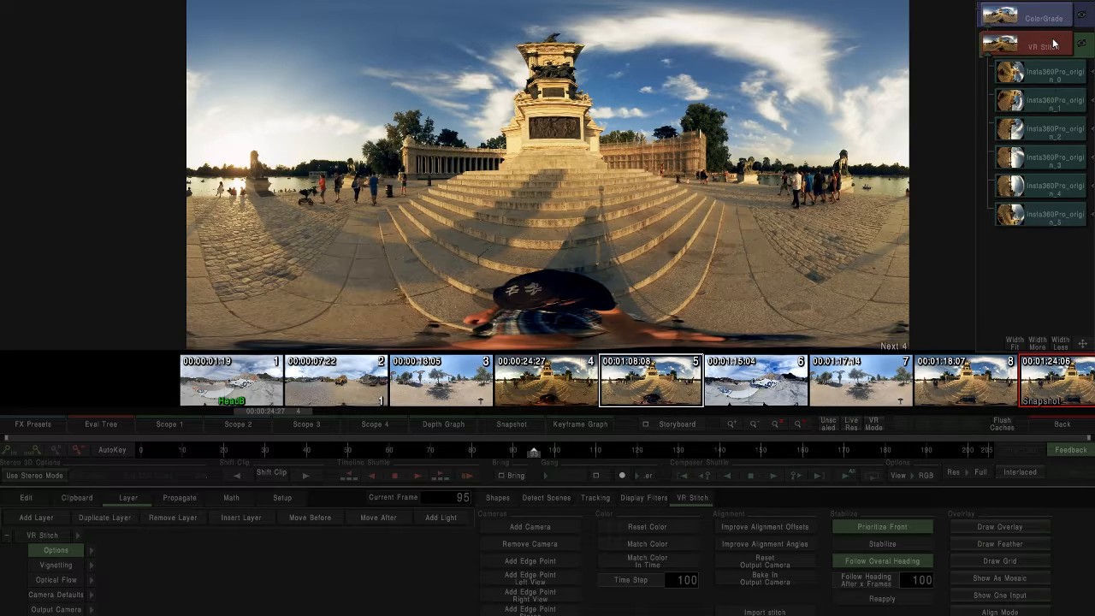
{"action": "left_click", "coordinate": [1053, 43]}
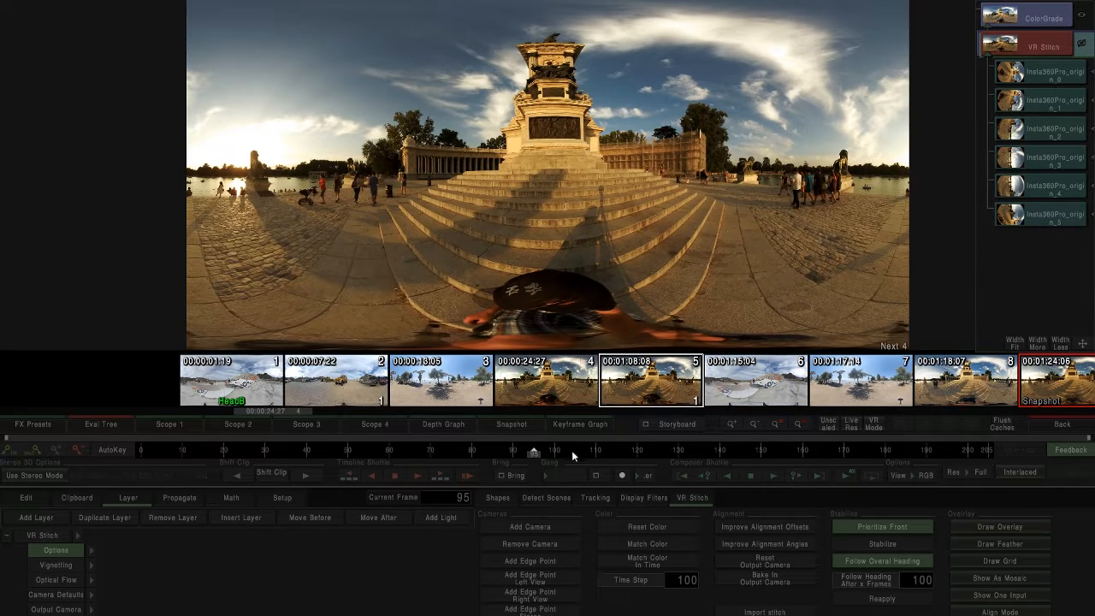
{"action": "left_click", "coordinate": [966, 528]}
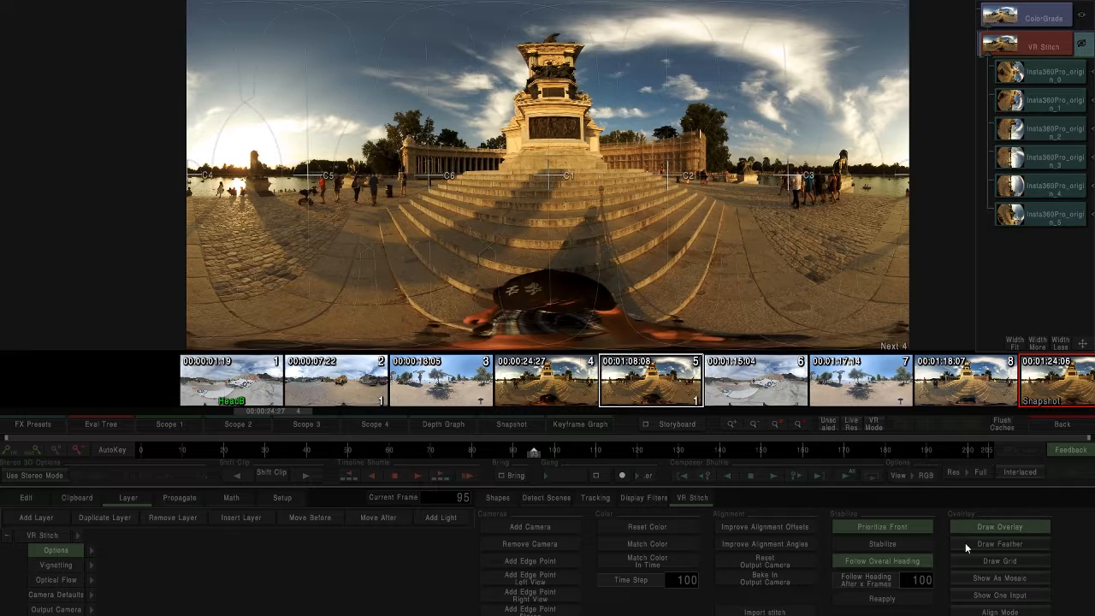
{"action": "left_click", "coordinate": [965, 542]}
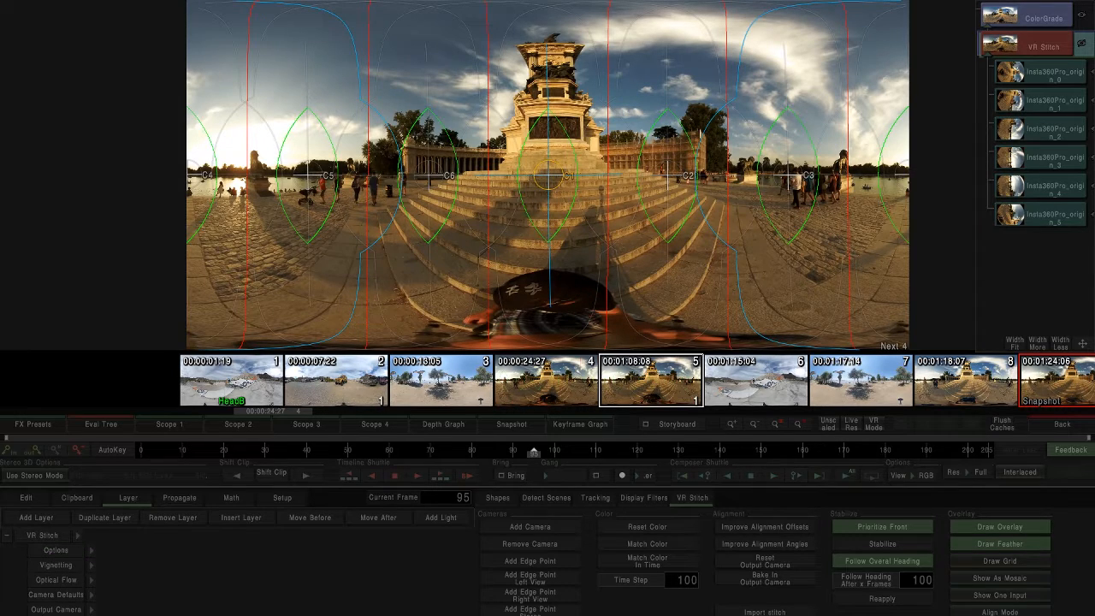
- Add an edge point to Input Camera 1 on the monument's lower steps, extending that camera's stitch area
{"action": "scroll", "coordinate": [75, 564], "scroll_direction": "down", "scroll_amount": 2}
{"action": "left_click", "coordinate": [530, 561]}
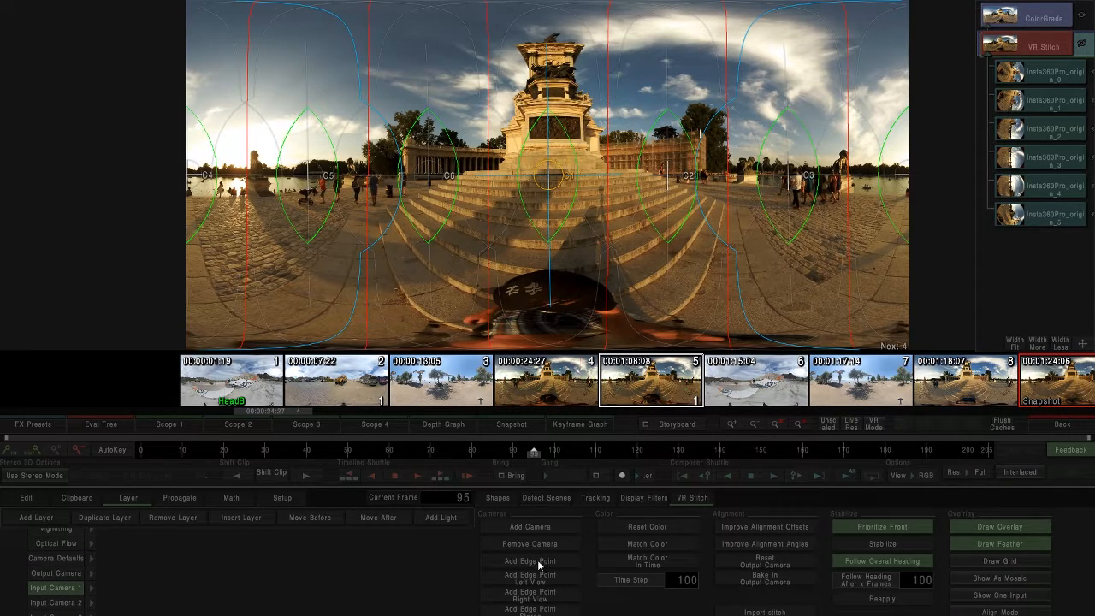
{"action": "left_click_drag", "start_coordinate": [588, 221], "coordinate": [590, 223]}
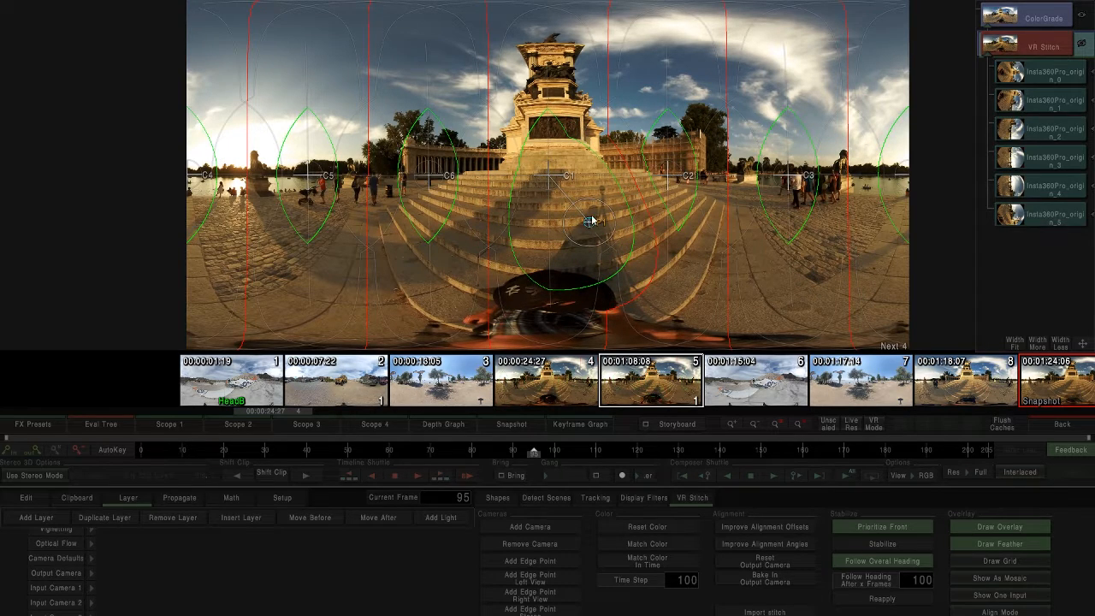
- Set the output camera's temperature to 0.100 and store the stitch as history version 2
{"action": "scroll", "coordinate": [90, 591], "scroll_direction": "up", "scroll_amount": 3}
{"action": "left_click", "coordinate": [90, 608]}
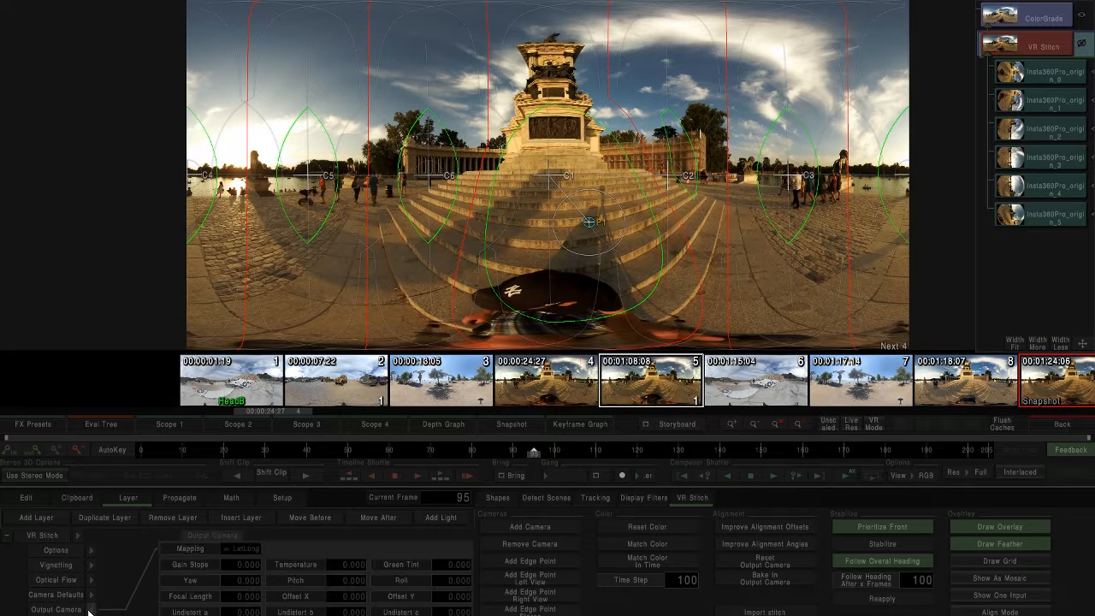
{"action": "mouse_move", "coordinate": [335, 566]}
{"action": "left_mouse_down"}
{"action": "mouse_move", "coordinate": [377, 565]}
{"action": "mouse_move", "coordinate": [305, 566]}
{"action": "mouse_move", "coordinate": [351, 569]}
{"action": "left_mouse_up"}
{"action": "double_click", "coordinate": [286, 566]}
{"action": "key", "text": "shift+2"}
- Compare history versions H1 and H2 of the monument stitch, finishing on H1
{"action": "left_click", "coordinate": [519, 477]}
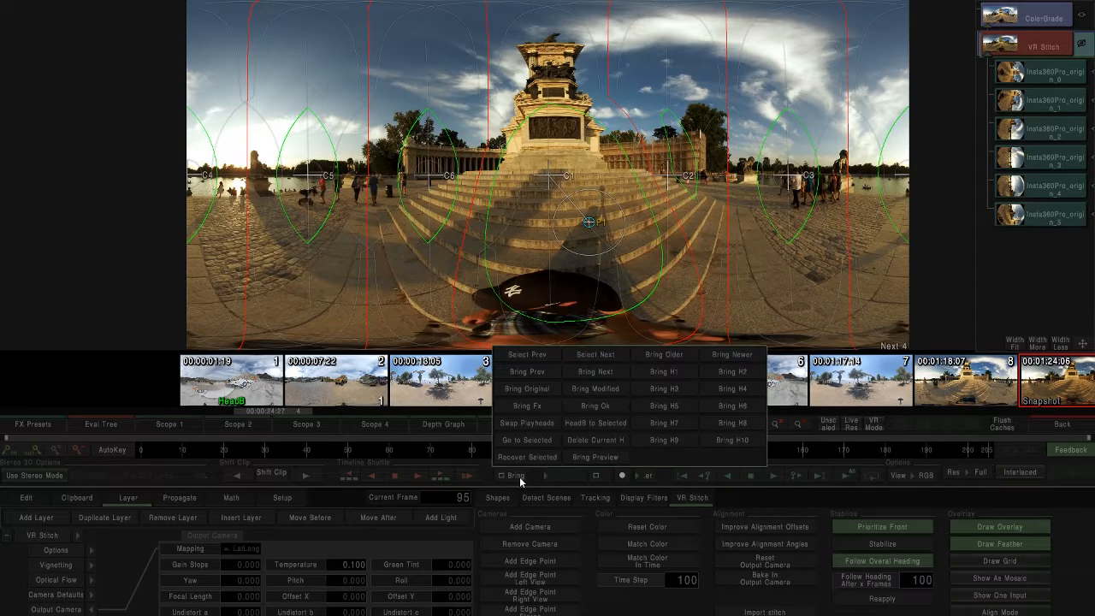
{"action": "left_click", "coordinate": [672, 371]}
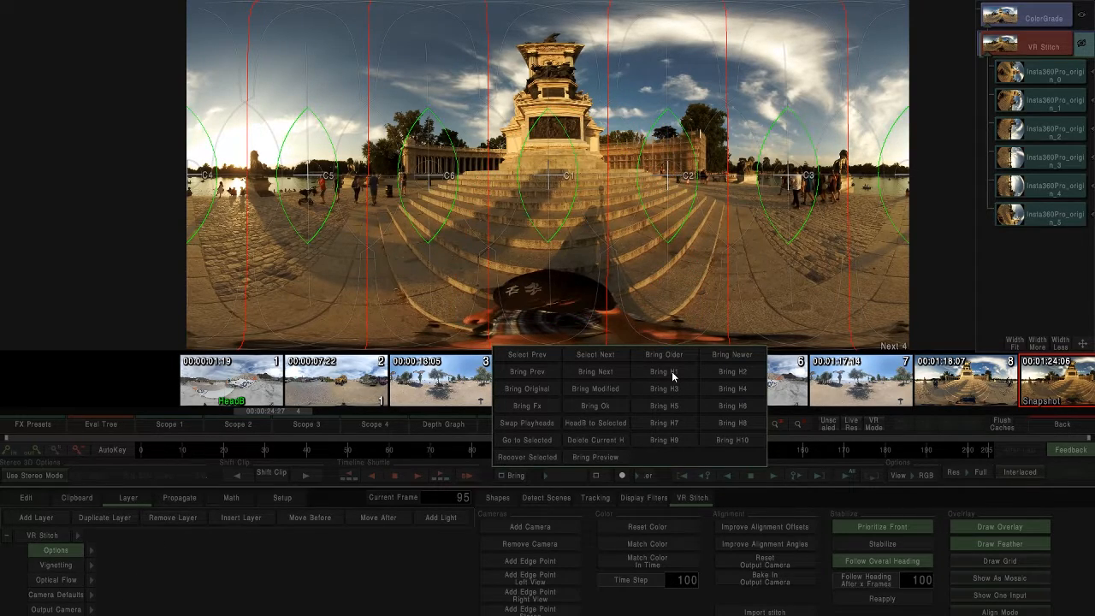
{"action": "left_click", "coordinate": [733, 376]}
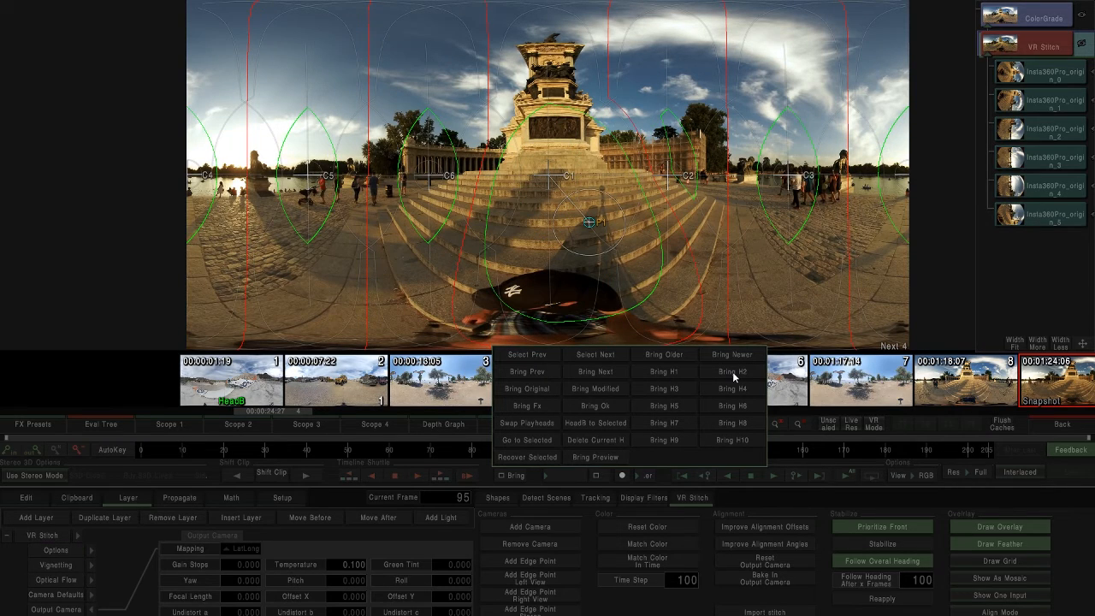
{"action": "left_click", "coordinate": [685, 373]}
{"action": "left_click", "coordinate": [719, 373]}
{"action": "left_click", "coordinate": [674, 374]}
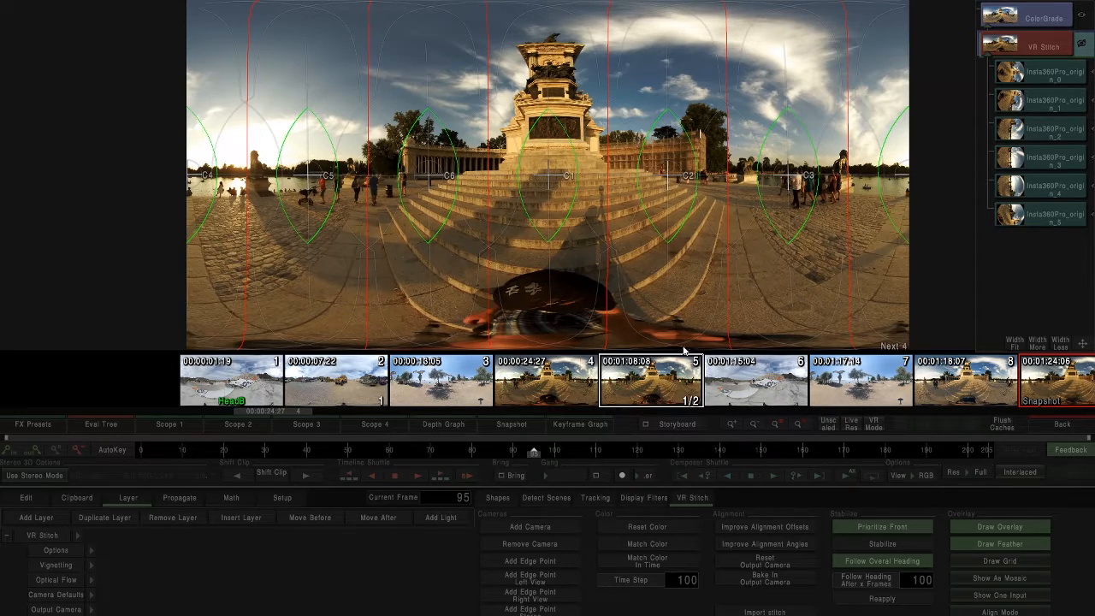
- Return to the timeline and clear the clip selection
{"action": "left_click", "coordinate": [1047, 426]}
{"action": "scroll", "coordinate": [698, 385], "scroll_direction": "down", "scroll_amount": 4}
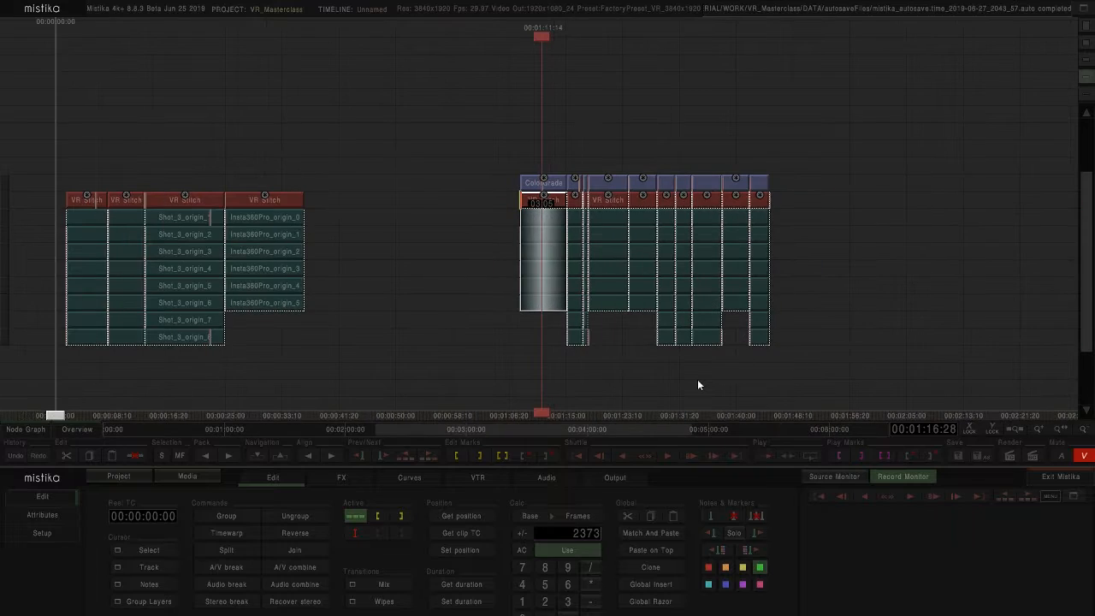
{"action": "right_click", "coordinate": [447, 353]}
{"action": "left_click", "coordinate": [449, 302]}
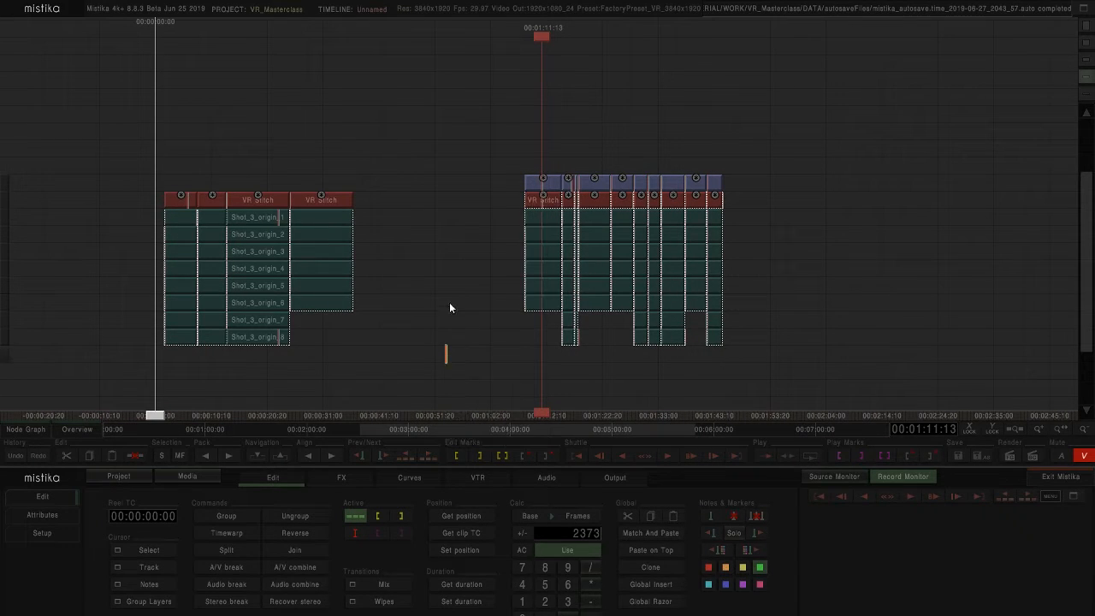
- Apply a Color Grade effect to the four VR Stitch clips at the start of the timeline
{"action": "left_click_drag", "start_coordinate": [392, 341], "coordinate": [438, 332]}
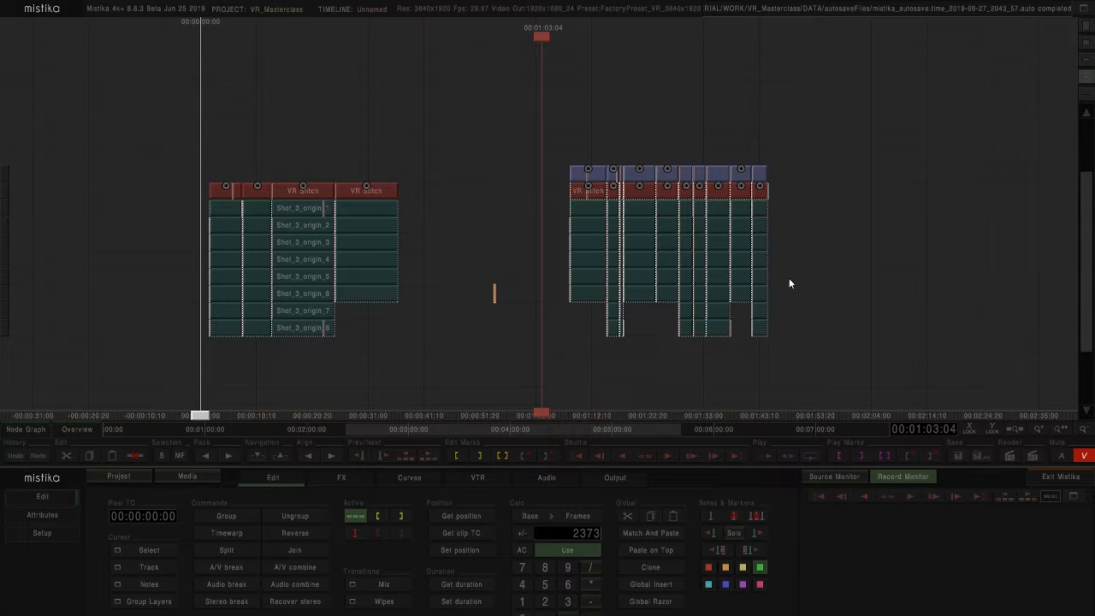
{"action": "left_click_drag", "start_coordinate": [347, 373], "coordinate": [654, 354]}
{"action": "scroll", "coordinate": [653, 354], "scroll_direction": "up", "scroll_amount": 5}
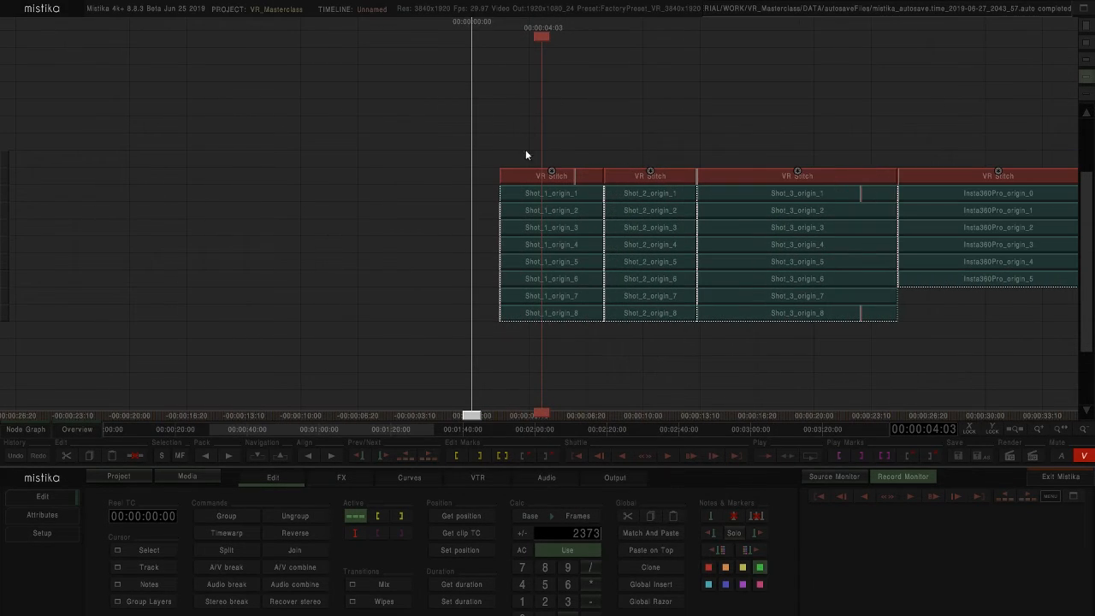
{"action": "scroll", "coordinate": [737, 48], "scroll_direction": "down", "scroll_amount": 2}
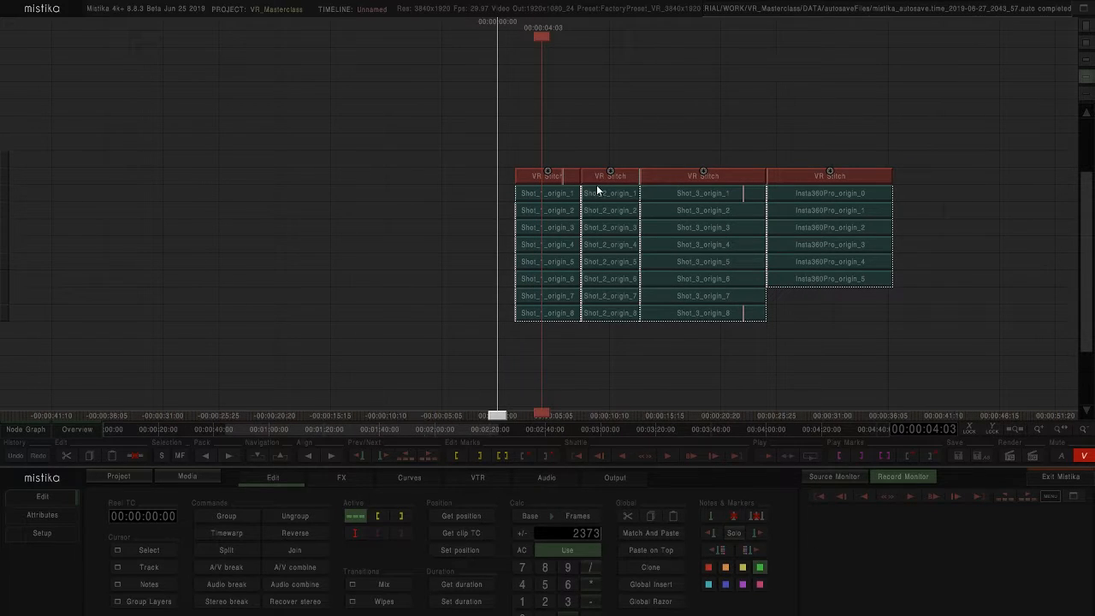
{"action": "left_click_drag", "start_coordinate": [796, 178], "coordinate": [796, 180]}
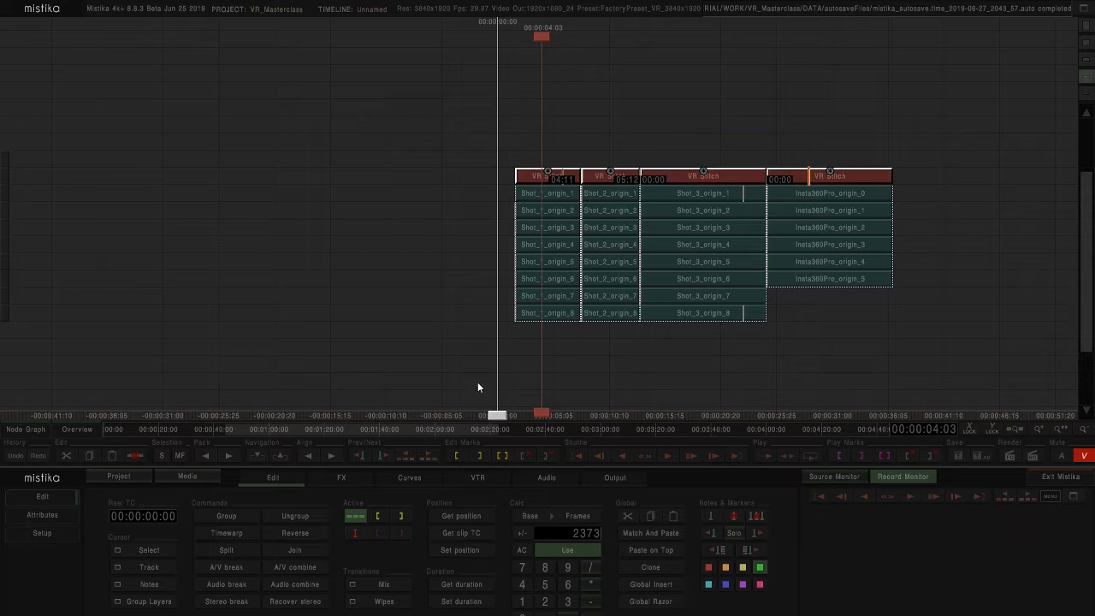
{"action": "left_click", "coordinate": [334, 477]}
{"action": "left_click", "coordinate": [287, 513]}
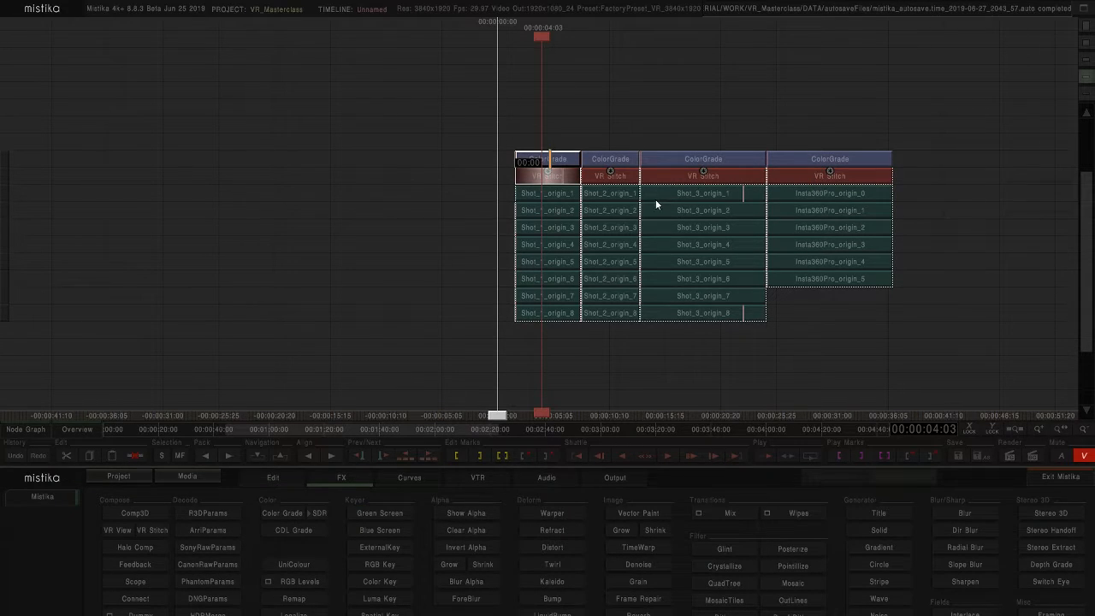
- Open the first clip's new grade, shift its primary gamma toward orange at about -13.36, 1.361, 11.993, and switch to clip 2
{"action": "double_click", "coordinate": [560, 162]}
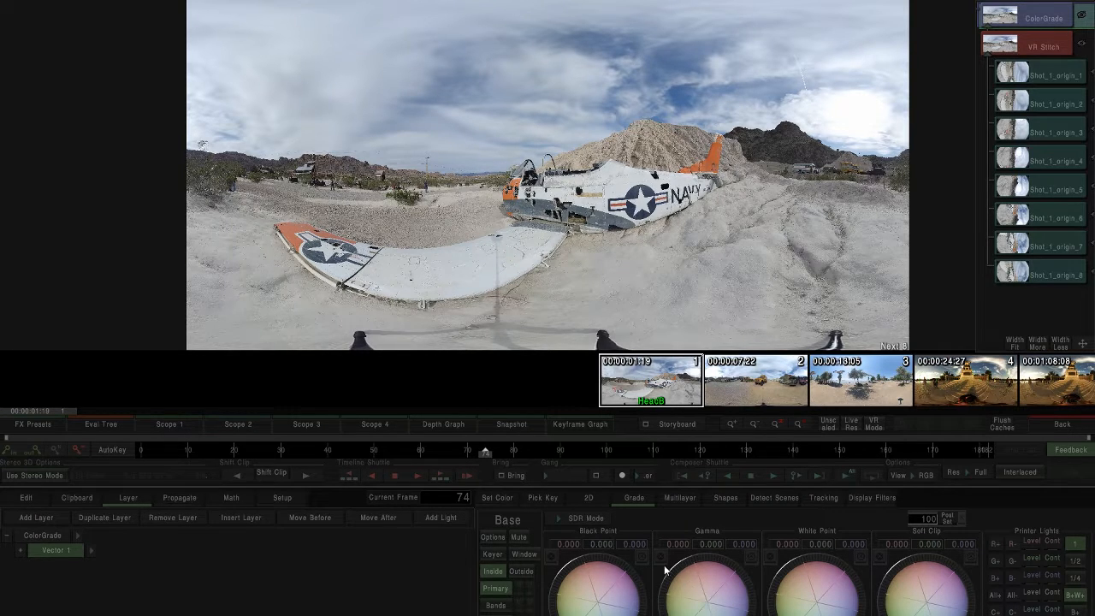
{"action": "left_click", "coordinate": [703, 608]}
{"action": "mouse_move", "coordinate": [703, 608]}
{"action": "left_mouse_down"}
{"action": "mouse_move", "coordinate": [685, 583]}
{"action": "mouse_move", "coordinate": [697, 604]}
{"action": "left_mouse_up"}
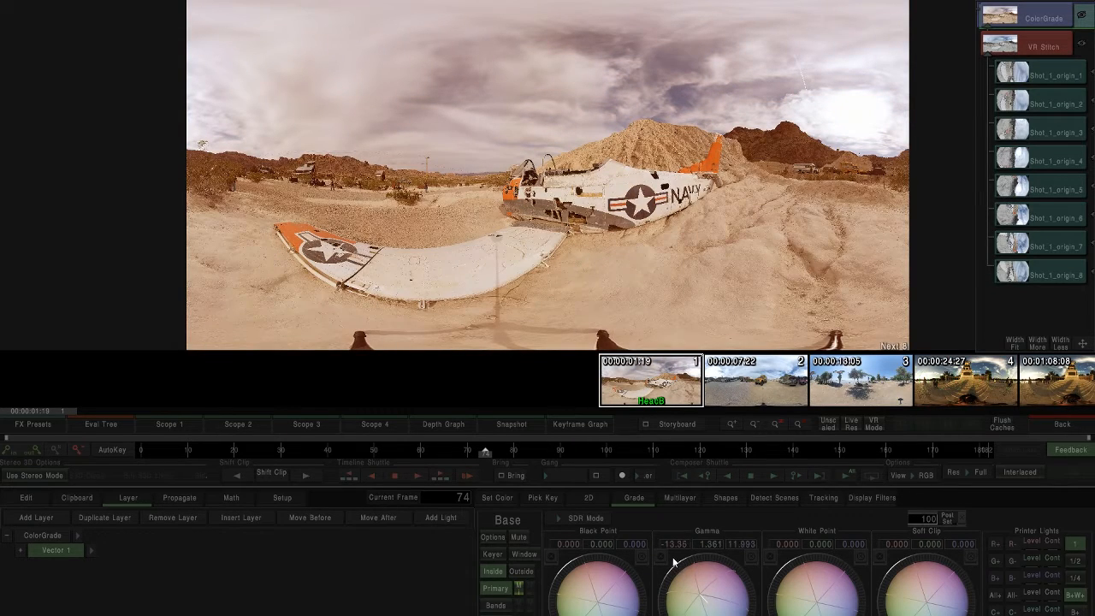
{"action": "left_click", "coordinate": [761, 382]}
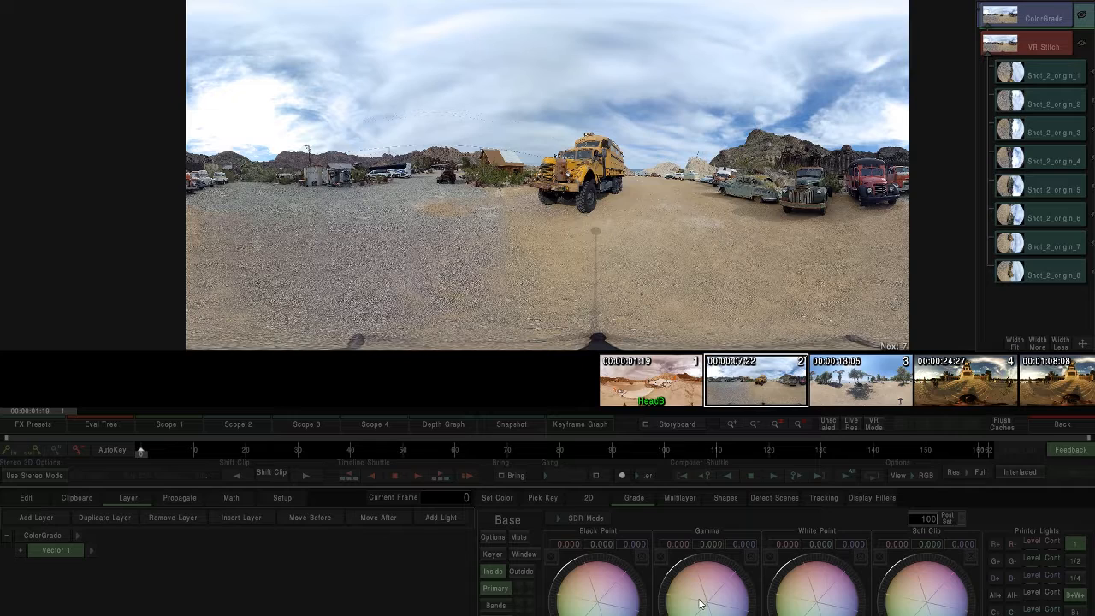
- Shift clip 2's primary gamma toward blue and clip 3's toward green, ending on clip 4
{"action": "mouse_move", "coordinate": [710, 608]}
{"action": "left_mouse_down"}
{"action": "mouse_move", "coordinate": [775, 610]}
{"action": "mouse_move", "coordinate": [712, 602]}
{"action": "left_mouse_up"}
{"action": "left_click", "coordinate": [861, 392]}
{"action": "left_click", "coordinate": [954, 393]}
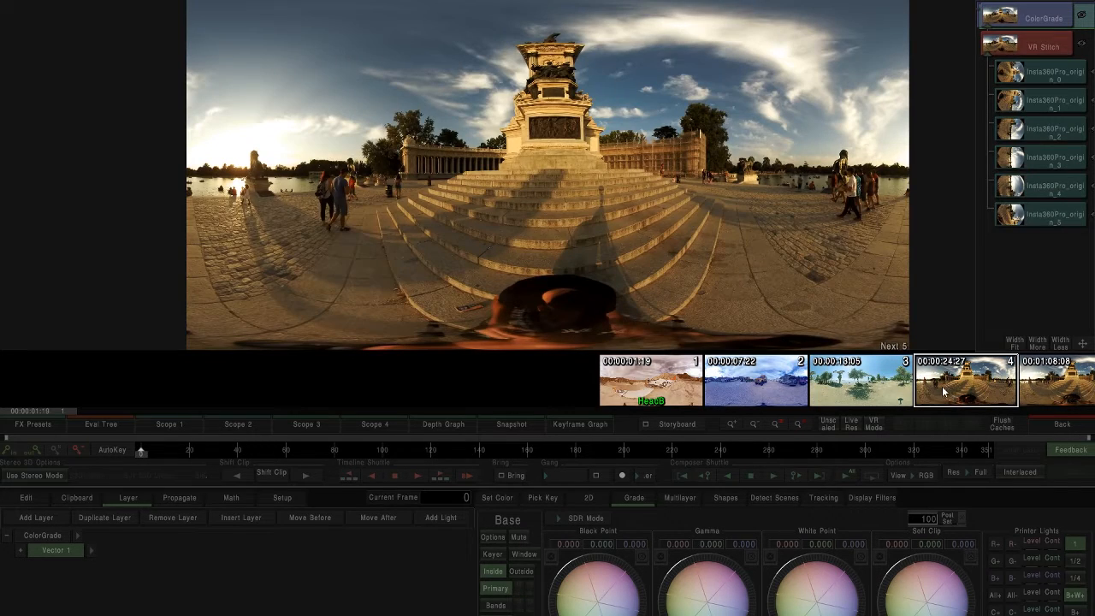
- Set clip 4's black point to about -7.264 and white point to about 18.440, and return to the timeline
{"action": "left_click_drag", "start_coordinate": [614, 577], "coordinate": [552, 572]}
{"action": "left_click_drag", "start_coordinate": [806, 583], "coordinate": [847, 585]}
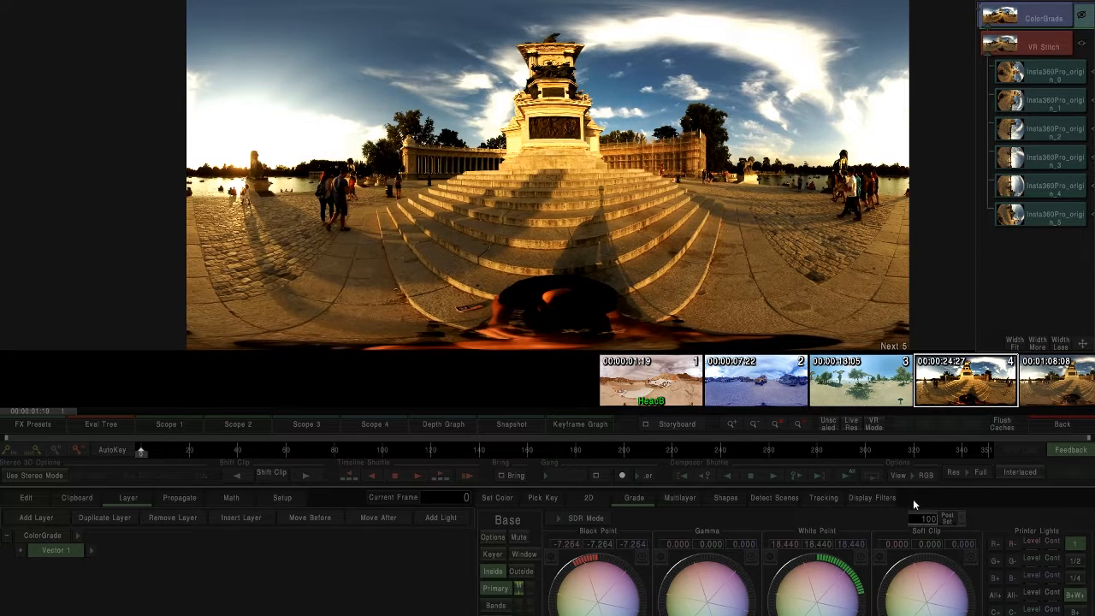
{"action": "left_click", "coordinate": [1063, 425]}
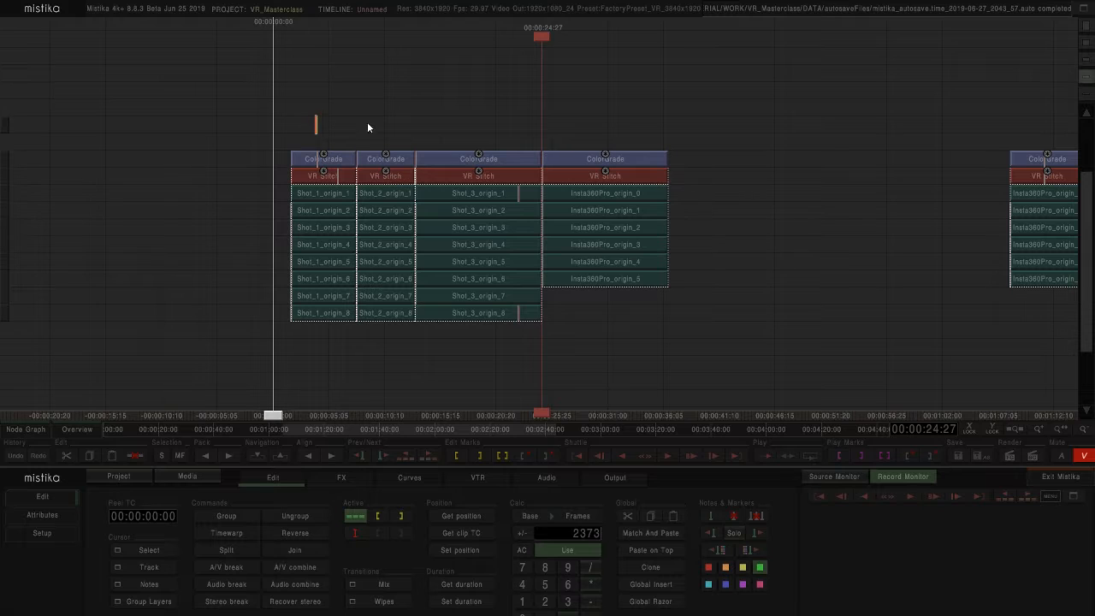
- Add a Sharpen effect on top of the second clip's Color Grade and open it for editing
{"action": "left_click", "coordinate": [379, 158]}
{"action": "left_click", "coordinate": [341, 477]}
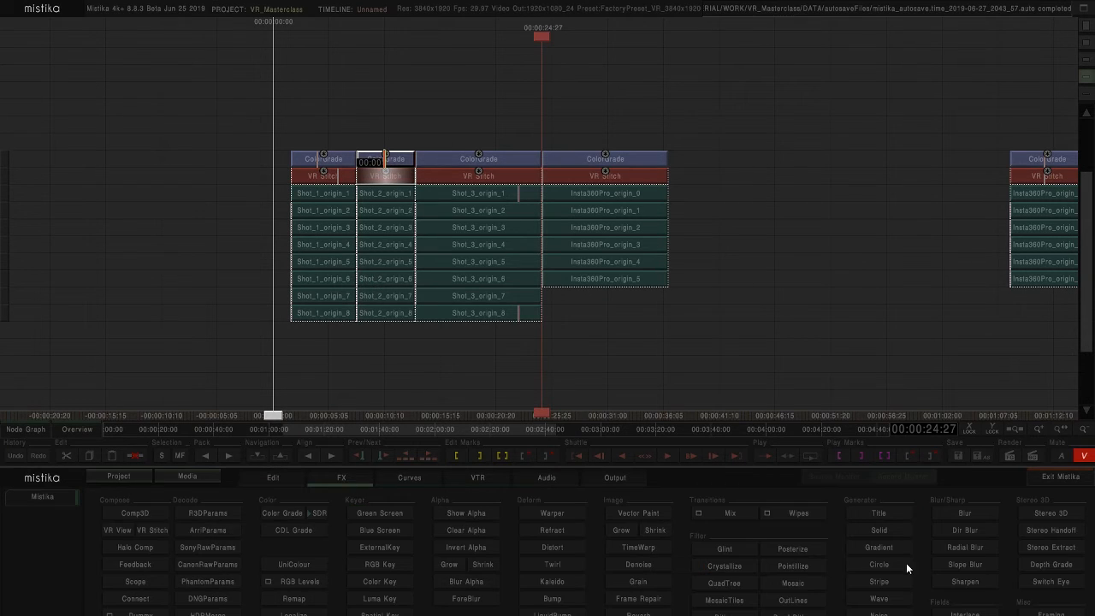
{"action": "left_click", "coordinate": [955, 582]}
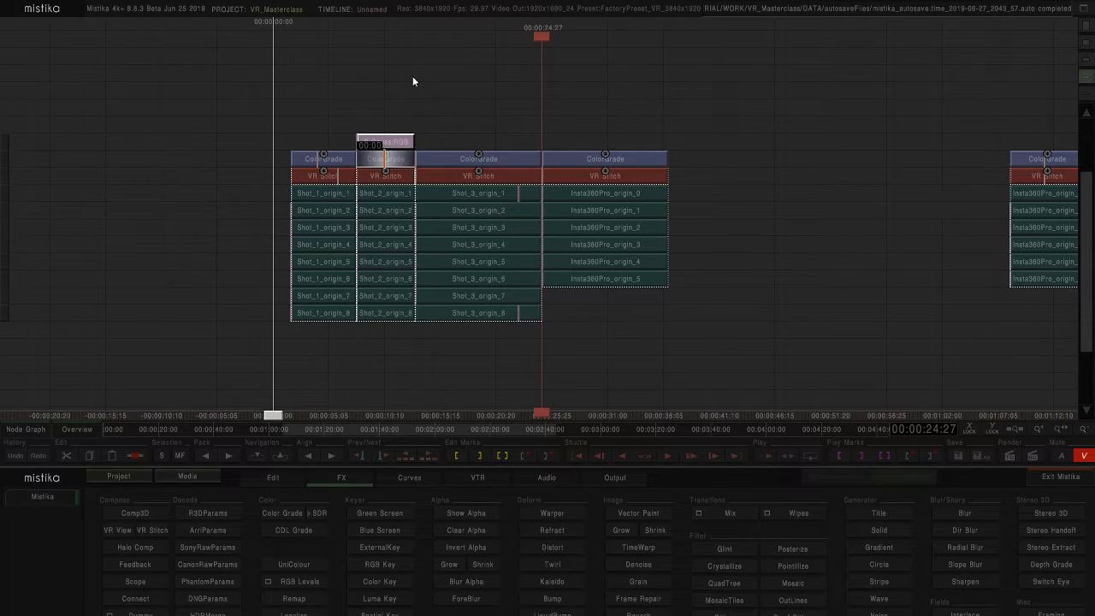
{"action": "double_click", "coordinate": [388, 143]}
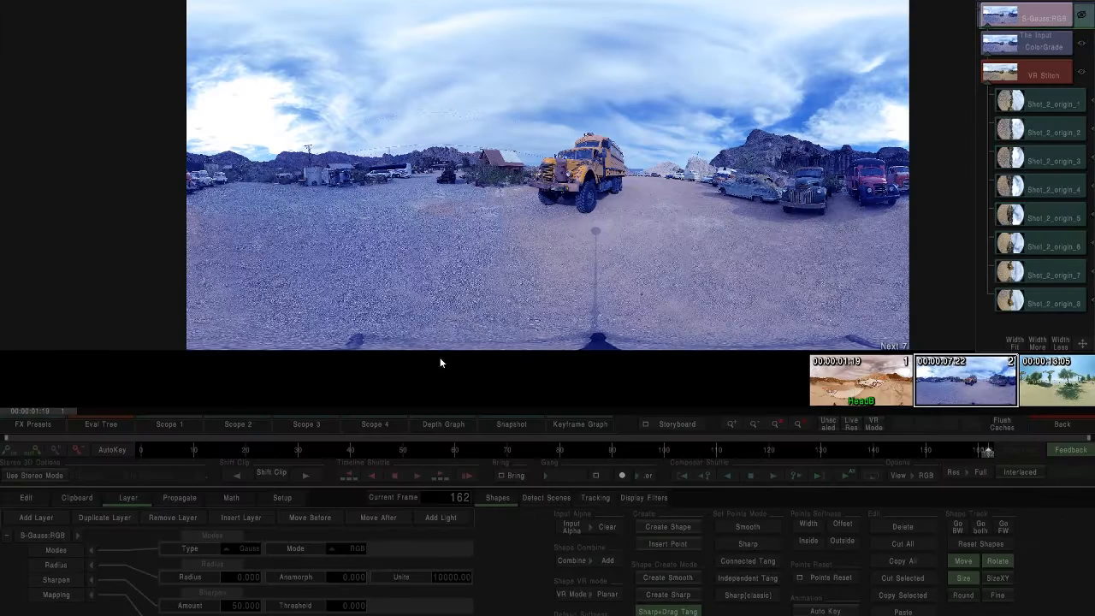
- Set the Sharpen radius to 14, compare the shot with and without the effect, and return to the timeline
{"action": "left_click", "coordinate": [241, 613]}
{"action": "left_click", "coordinate": [241, 613]}
{"action": "left_click_drag", "start_coordinate": [231, 581], "coordinate": [324, 582]}
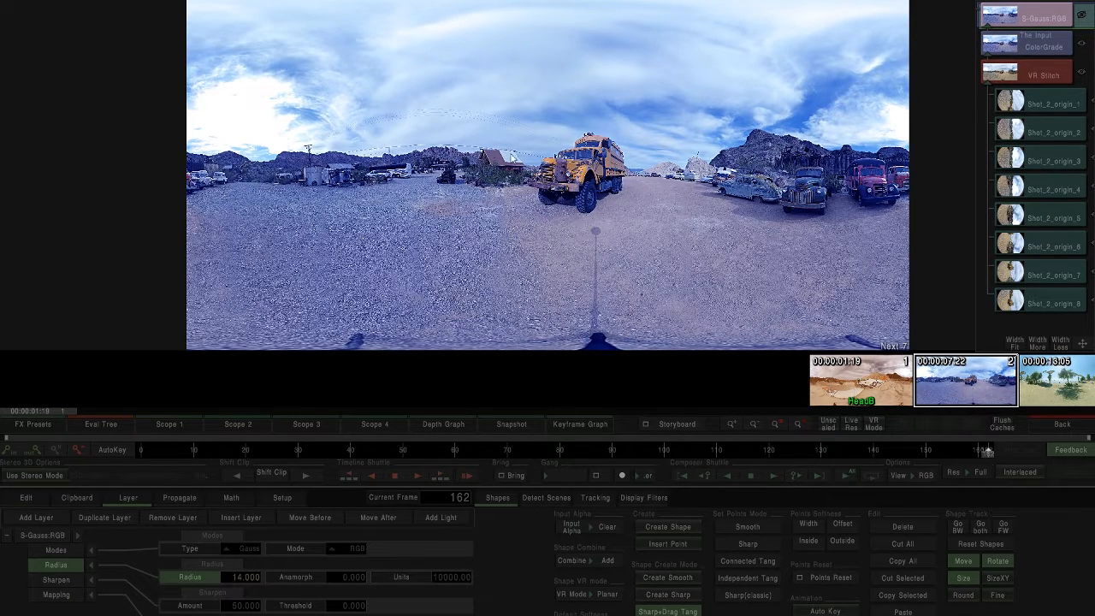
{"action": "scroll", "coordinate": [471, 198], "scroll_direction": "up", "scroll_amount": 5}
{"action": "left_click_drag", "start_coordinate": [536, 218], "coordinate": [541, 211]}
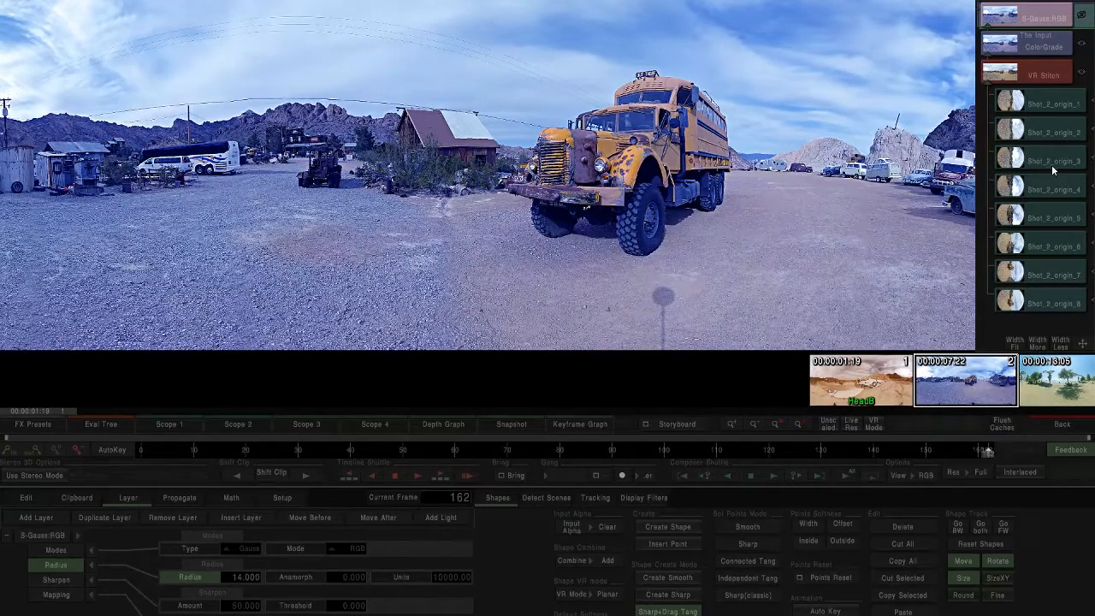
{"action": "left_click", "coordinate": [1081, 16]}
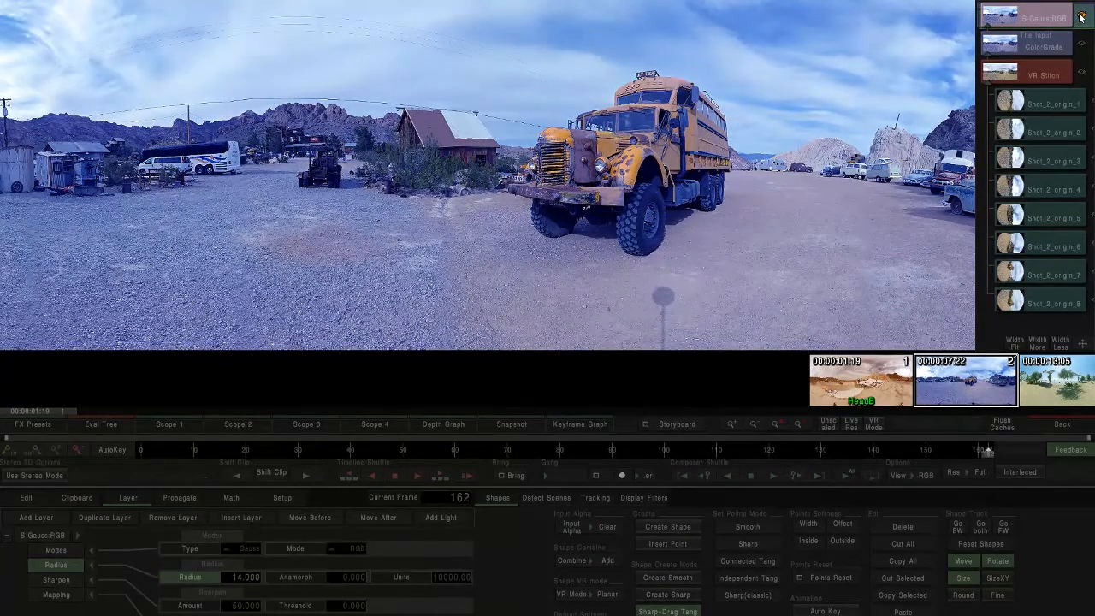
{"action": "left_click", "coordinate": [1060, 423]}
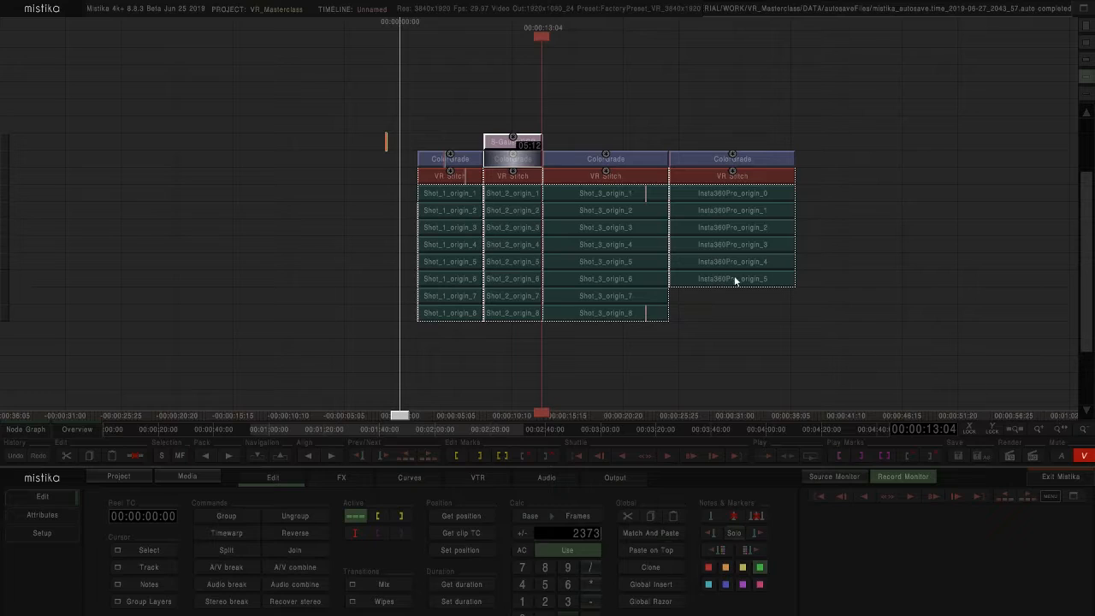
- Add a Sharpen effect over the fourth clip's Color Grade, raise its radius above 0, and return to the timeline
{"action": "left_click", "coordinate": [738, 150]}
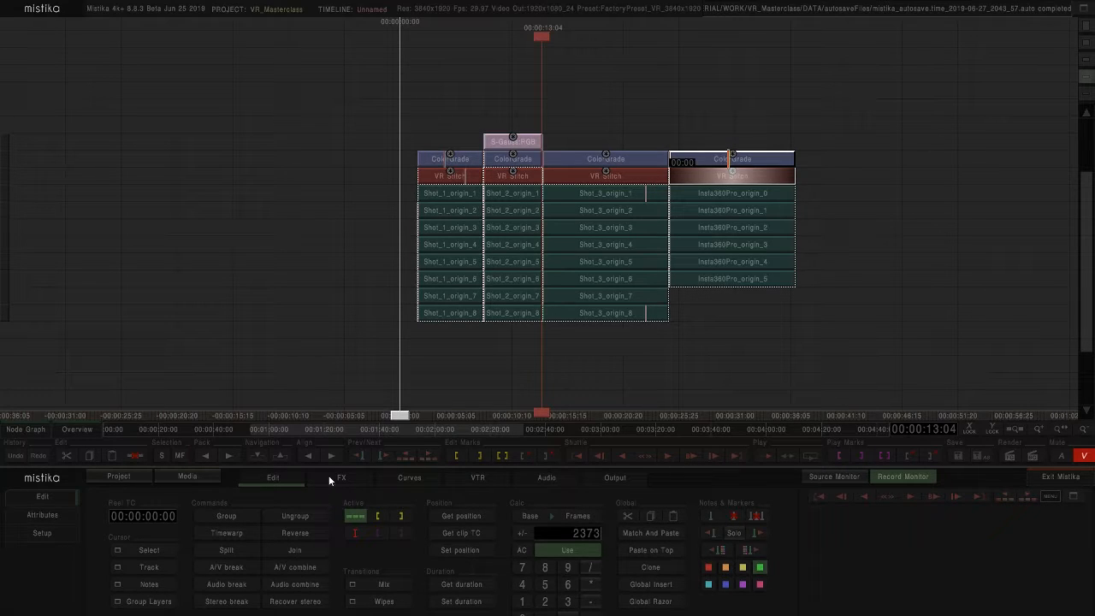
{"action": "left_click", "coordinate": [330, 477]}
{"action": "left_click", "coordinate": [964, 582]}
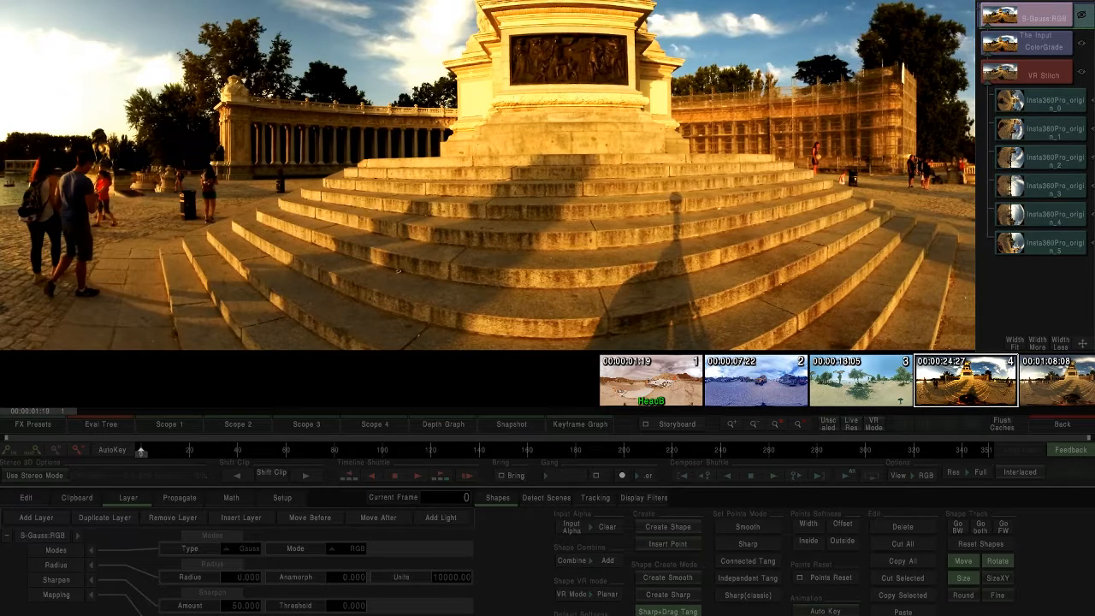
{"action": "left_click_drag", "start_coordinate": [232, 579], "coordinate": [291, 582]}
{"action": "left_click", "coordinate": [1062, 424]}
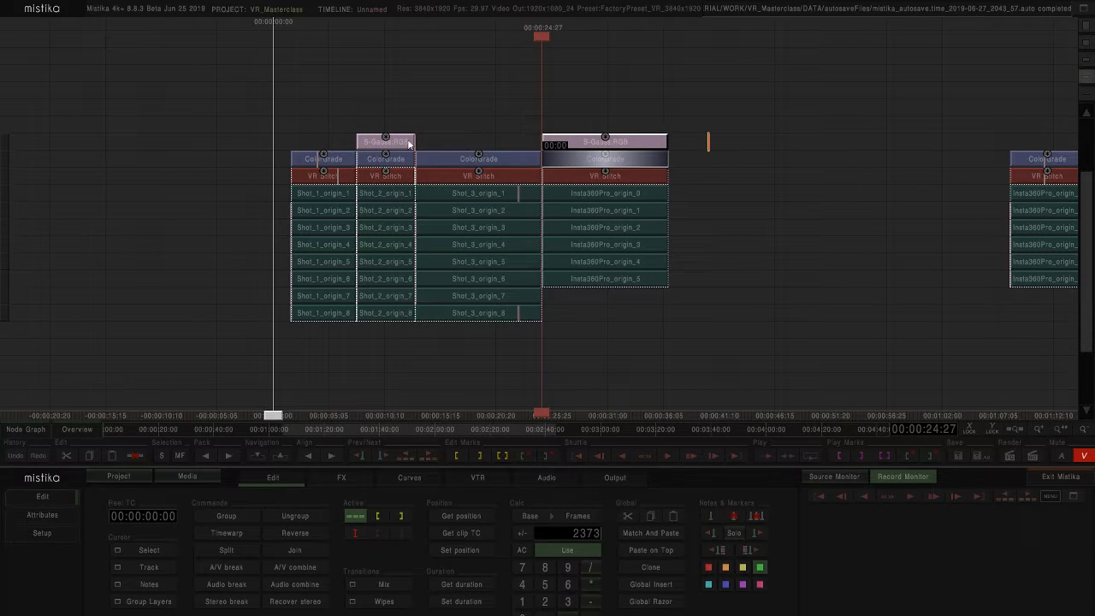
- Add a Luma Key effect on top of the fourth clip's Sharpen effect and open it for editing
{"action": "left_click", "coordinate": [342, 479]}
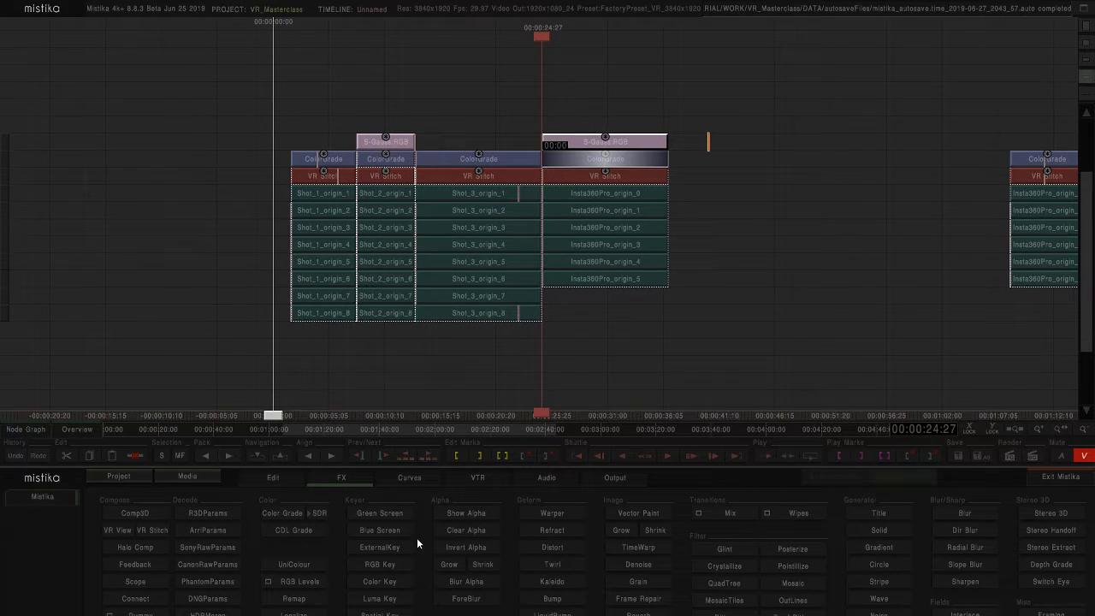
{"action": "left_click", "coordinate": [391, 600]}
{"action": "double_click", "coordinate": [649, 127]}
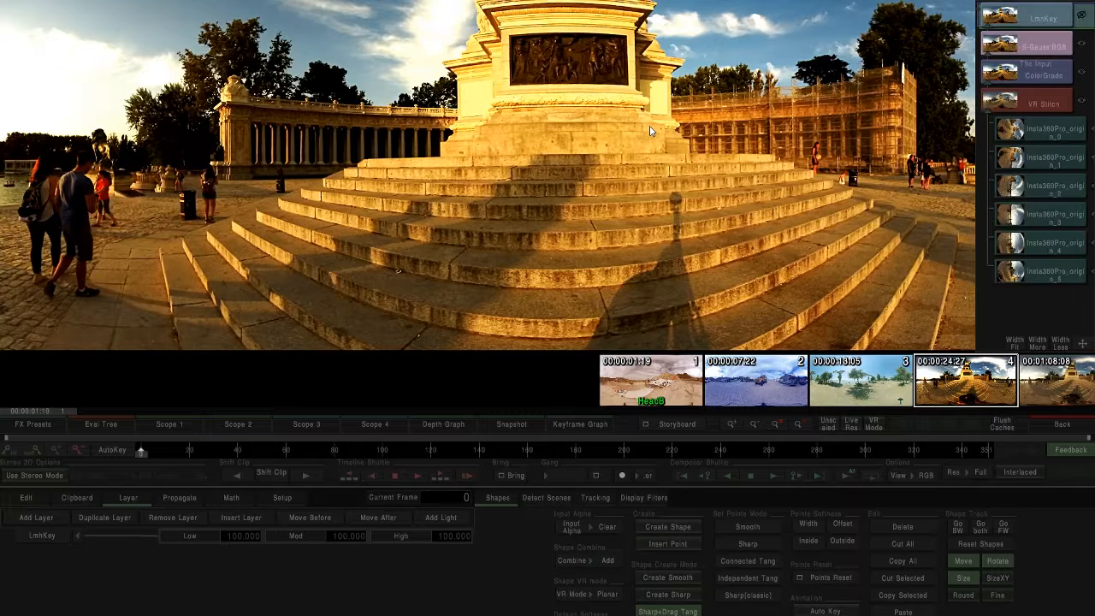
- Set the key's Low and Mid values to 0 and return to the timeline
{"action": "left_click", "coordinate": [228, 536]}
{"action": "left_click", "coordinate": [332, 541]}
{"action": "type", "text": "0"}
{"action": "key", "text": "Return"}
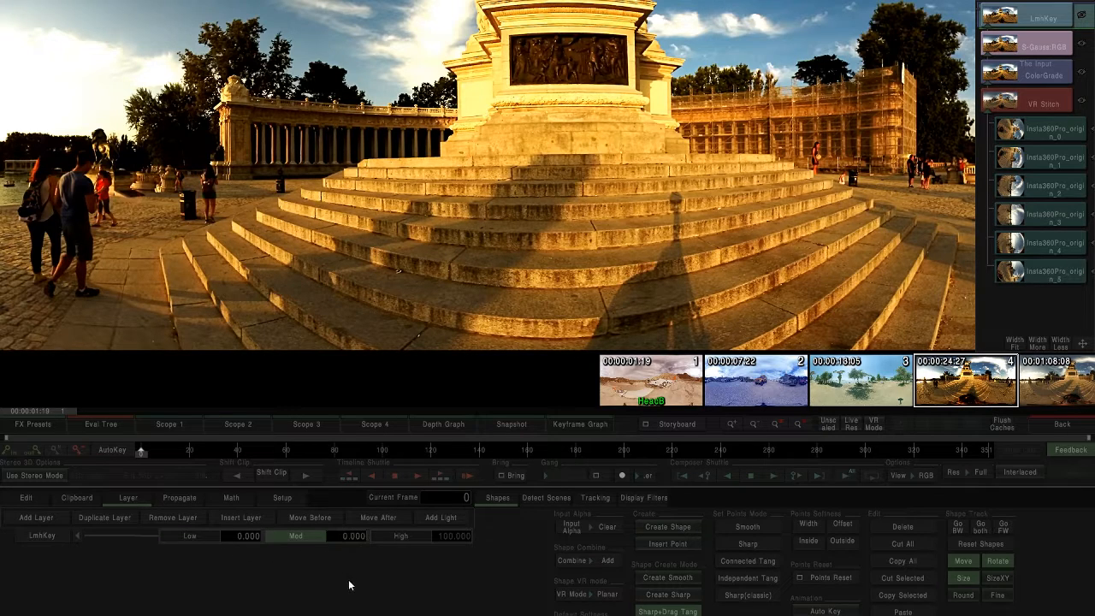
{"action": "scroll", "coordinate": [487, 312], "scroll_direction": "down", "scroll_amount": 3}
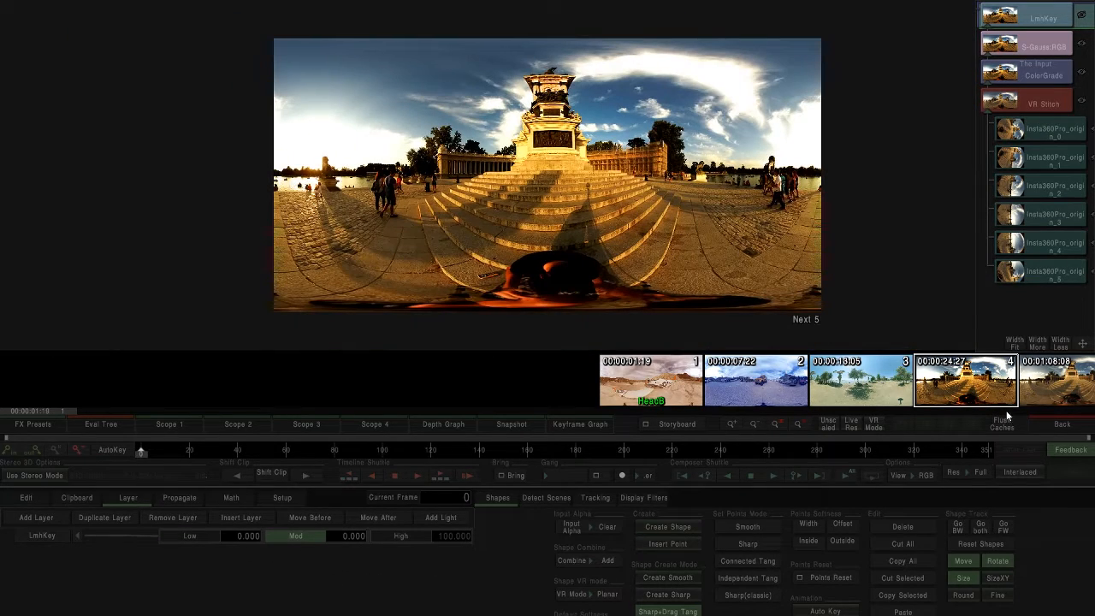
{"action": "left_click", "coordinate": [1081, 427]}
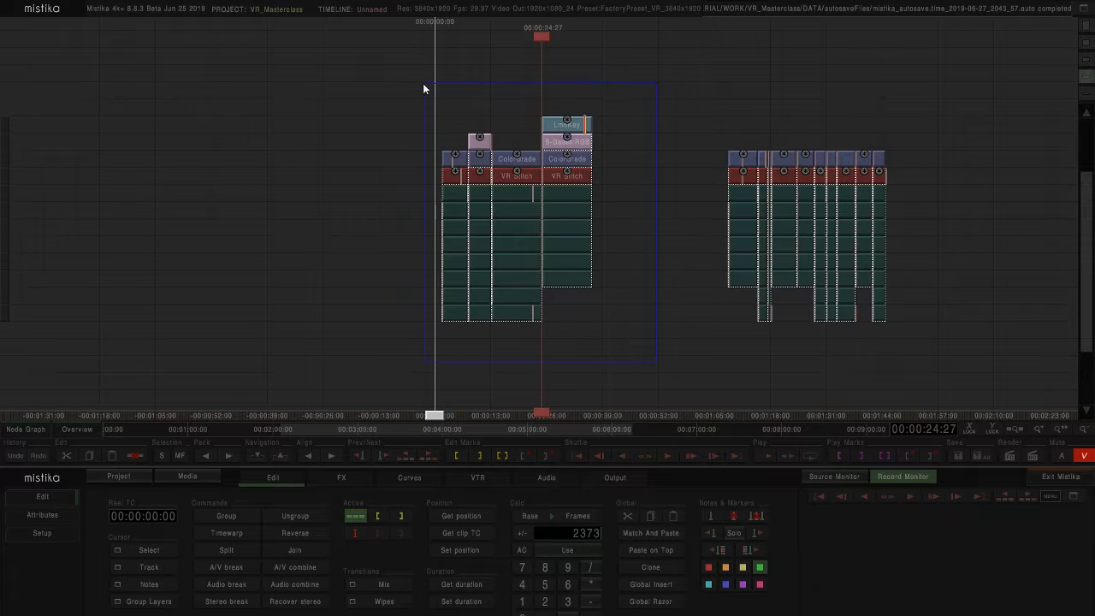
- Copy the four original clips and use Match and Paste to transfer their effects to the edited sequence
{"action": "left_click_drag", "start_coordinate": [425, 83], "coordinate": [424, 84]}
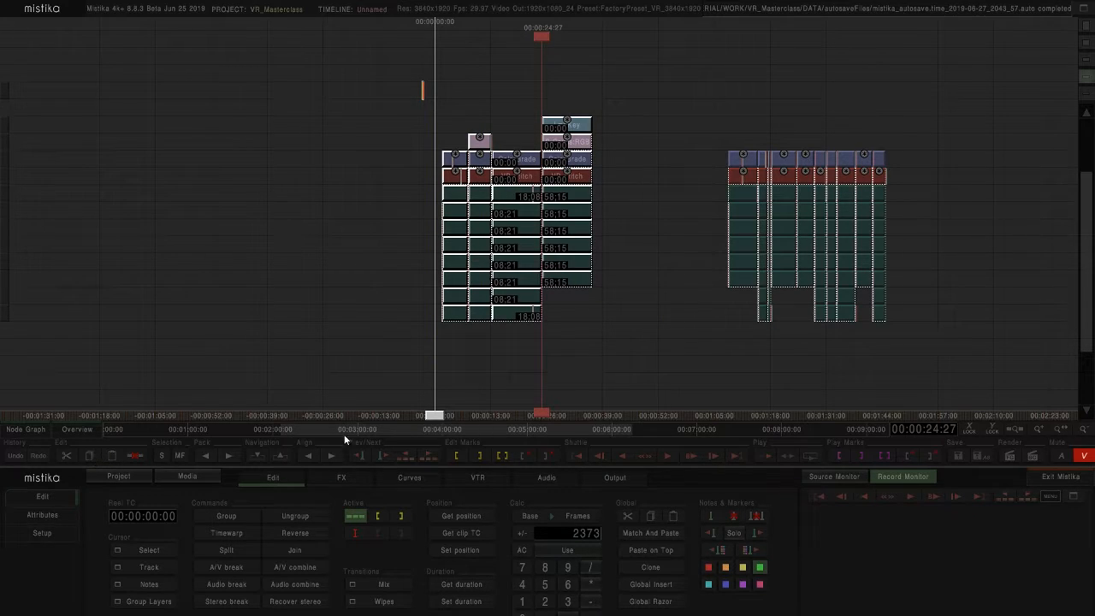
{"action": "left_click_drag", "start_coordinate": [942, 385], "coordinate": [703, 127]}
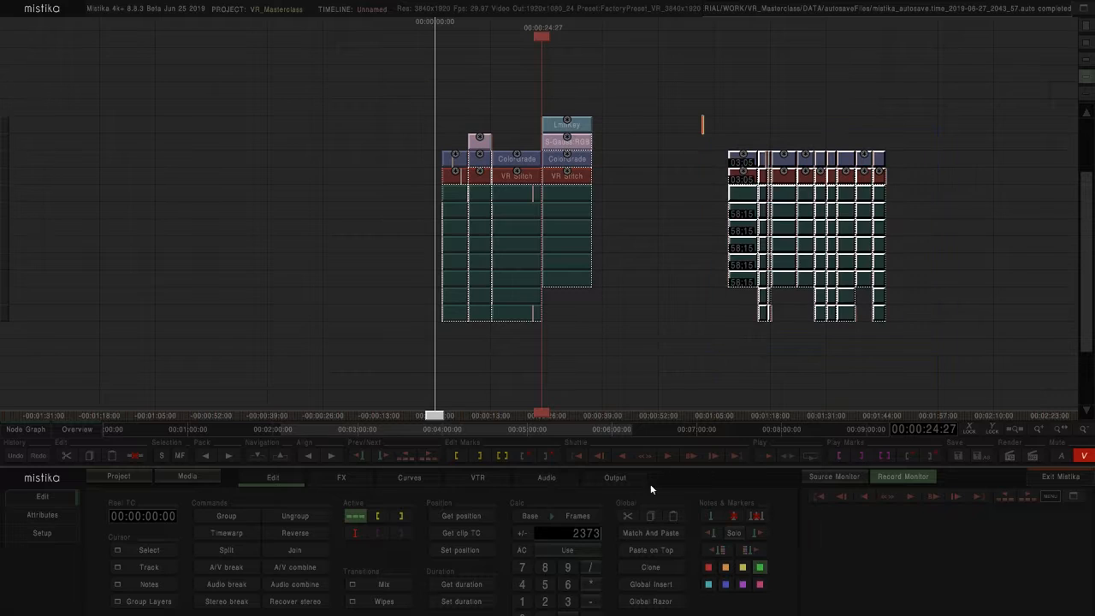
{"action": "left_click", "coordinate": [652, 530]}
{"action": "left_click", "coordinate": [567, 421]}
{"action": "left_click", "coordinate": [954, 334]}
{"action": "scroll", "coordinate": [936, 342], "scroll_direction": "up", "scroll_amount": 4}
{"action": "left_click_drag", "start_coordinate": [926, 346], "coordinate": [424, 333]}
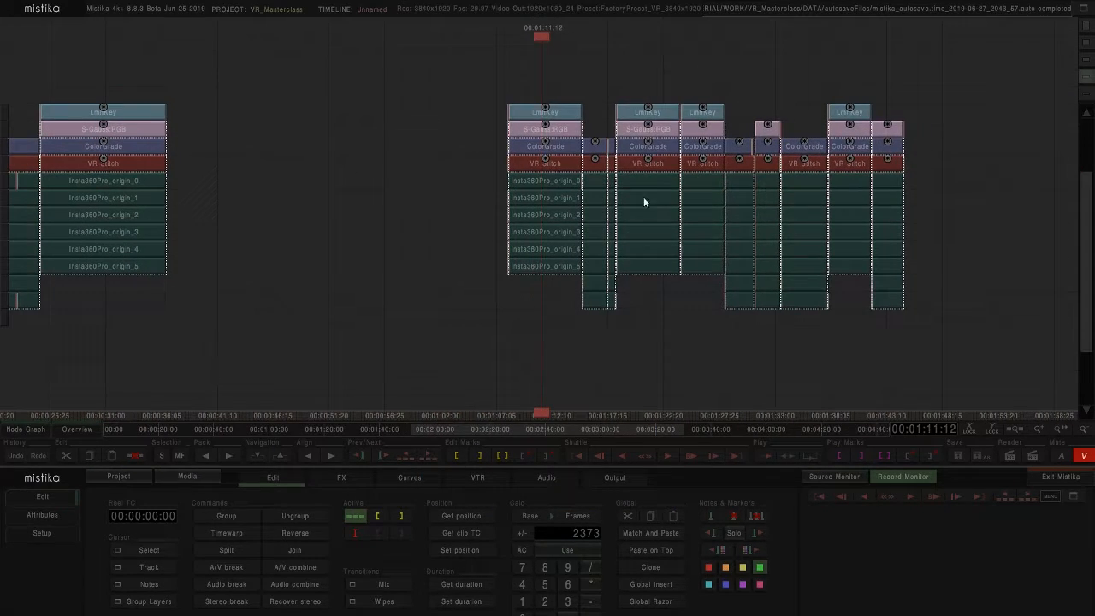
{"action": "scroll", "coordinate": [360, 216], "scroll_direction": "down", "scroll_amount": 2}
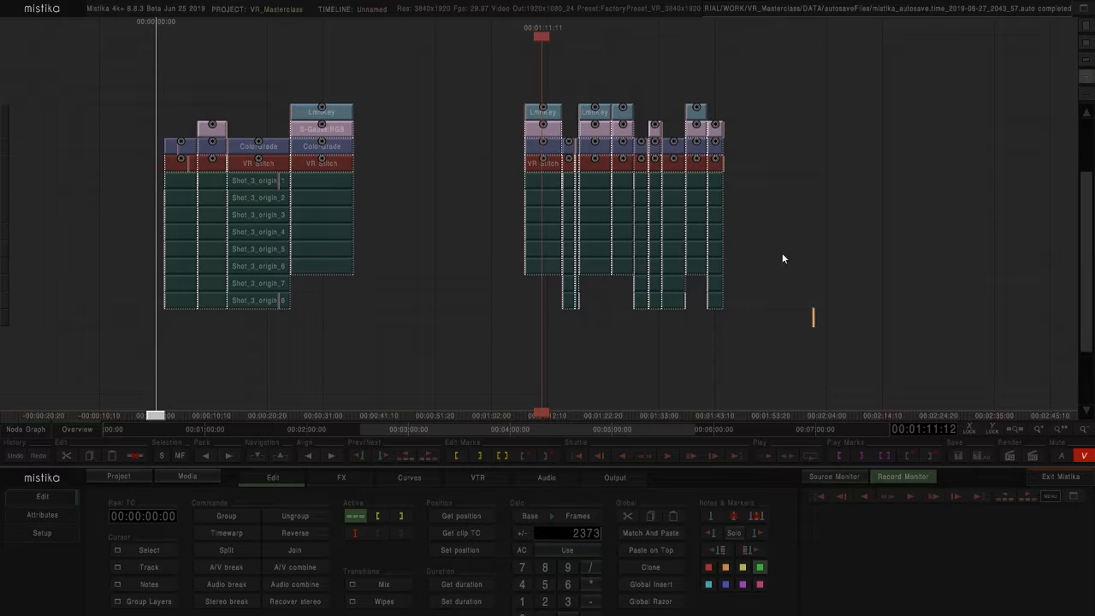
- Load Editing_V2.xml after the first edit, conforming it to link files in C:/MATERIAL/WORK/VR_Masterclass/DATA, and close the media browser
{"action": "left_click", "coordinate": [203, 475]}
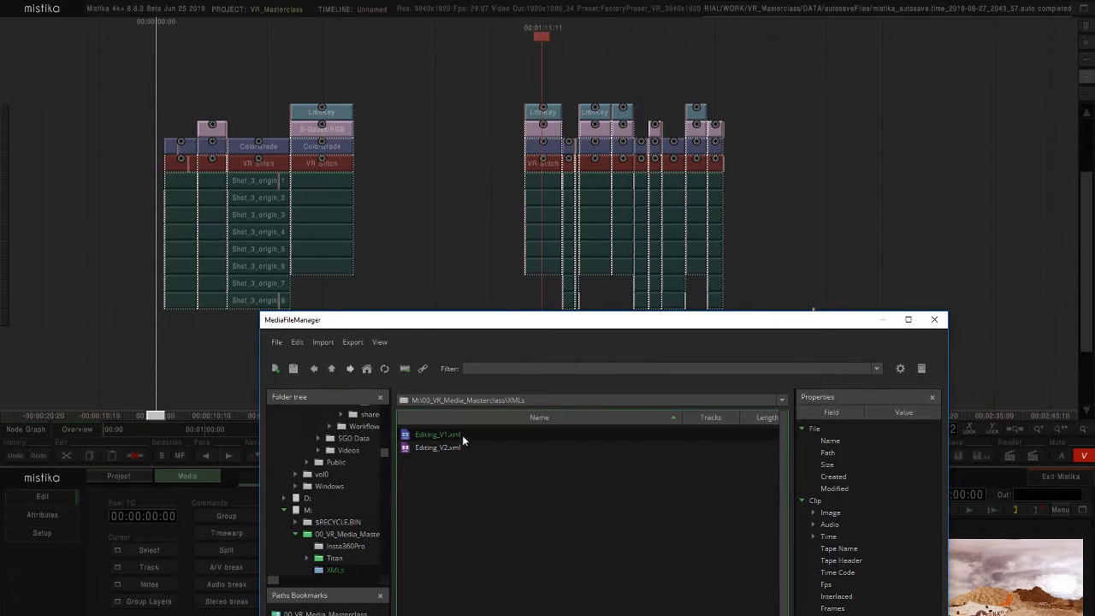
{"action": "left_click", "coordinate": [458, 451]}
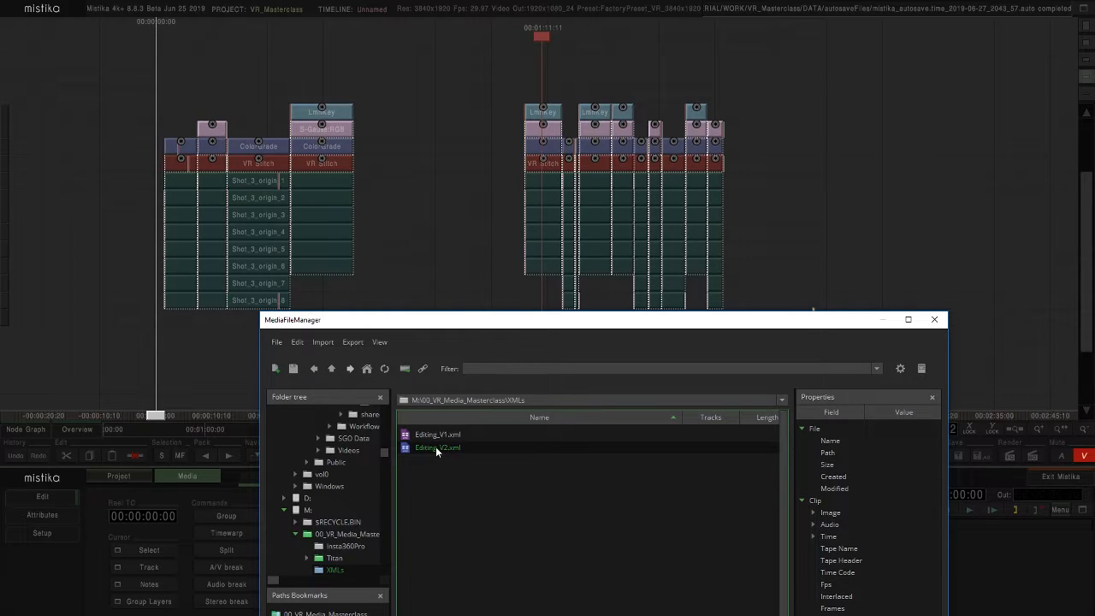
{"action": "left_click_drag", "start_coordinate": [435, 446], "coordinate": [903, 184]}
{"action": "left_click", "coordinate": [643, 444]}
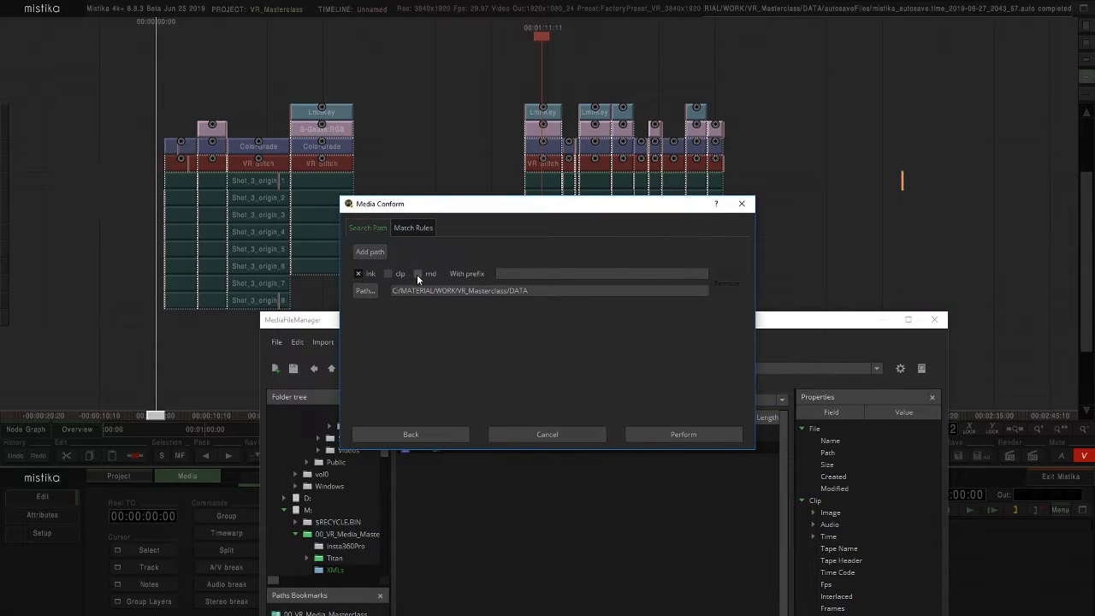
{"action": "left_click", "coordinate": [665, 435]}
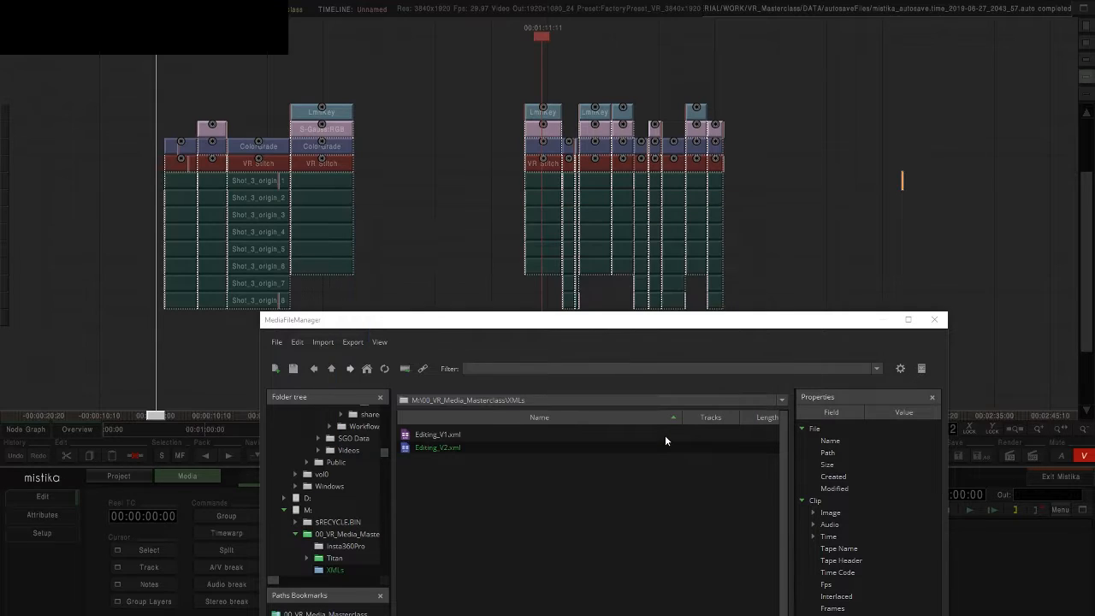
{"action": "left_click", "coordinate": [675, 142]}
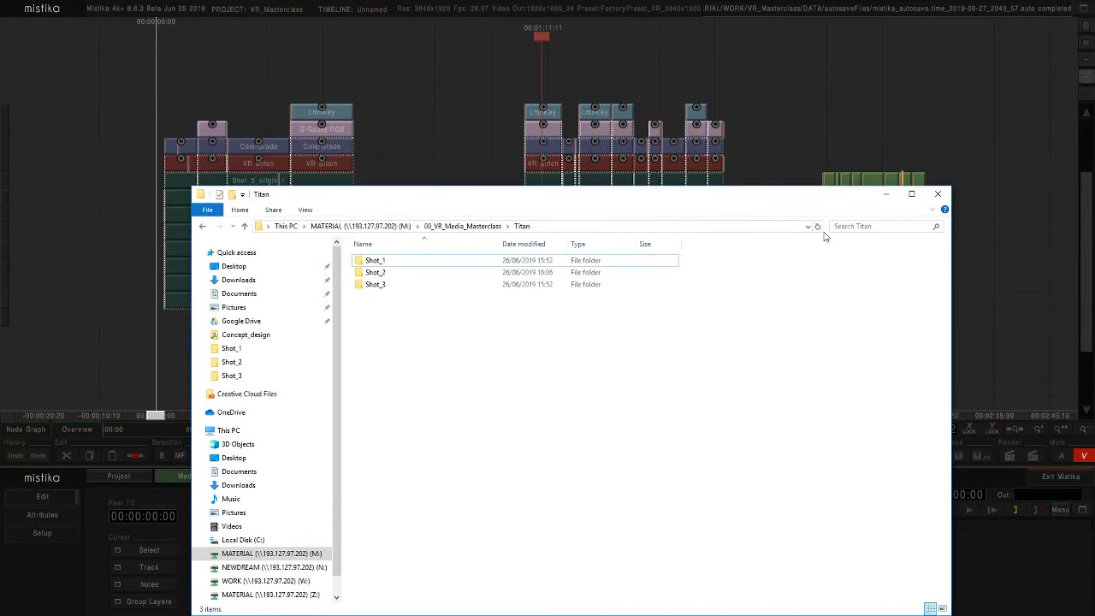
{"action": "left_click", "coordinate": [886, 193]}
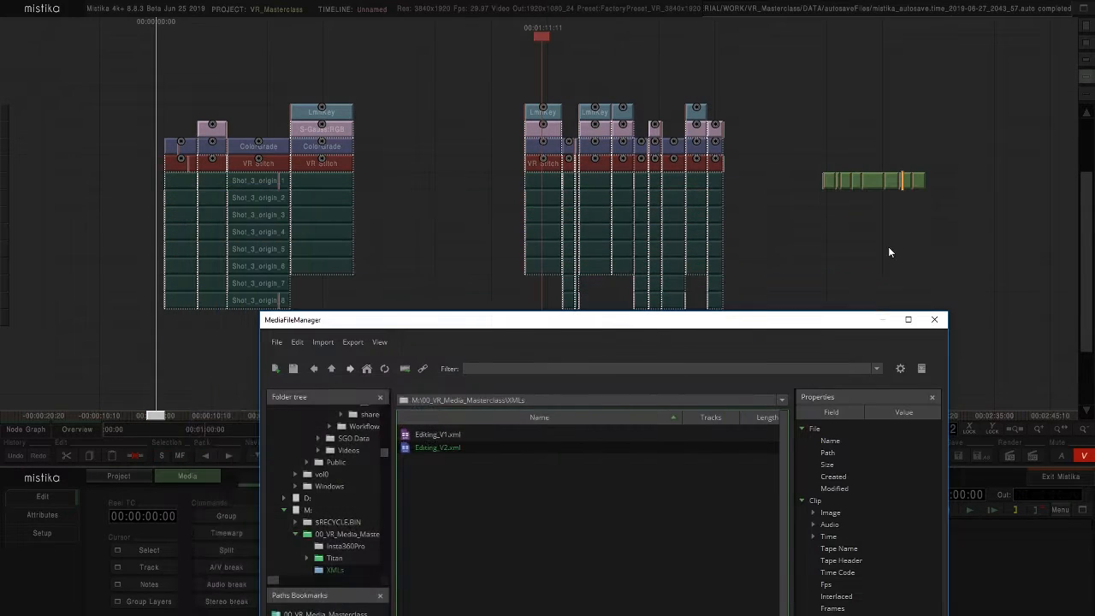
{"action": "left_click", "coordinate": [931, 323]}
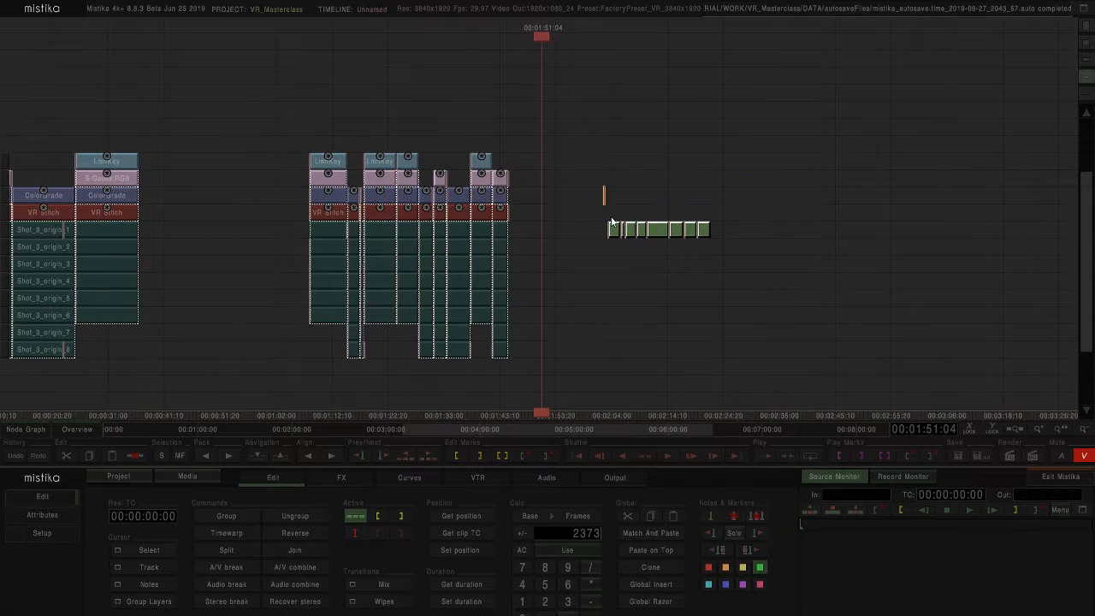
- Apply Trim & Ungroup to all clips of the newly conformed V2 edit, then clear the selection
{"action": "left_click", "coordinate": [163, 614]}
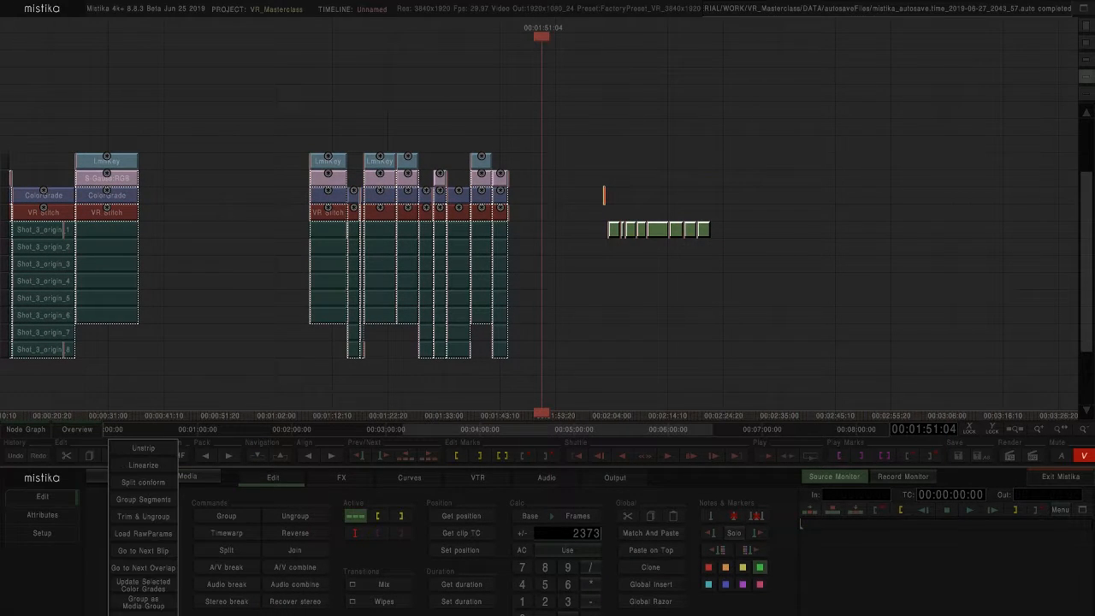
{"action": "left_click", "coordinate": [158, 517]}
{"action": "left_click_drag", "start_coordinate": [779, 379], "coordinate": [633, 214]}
{"action": "left_click", "coordinate": [575, 312]}
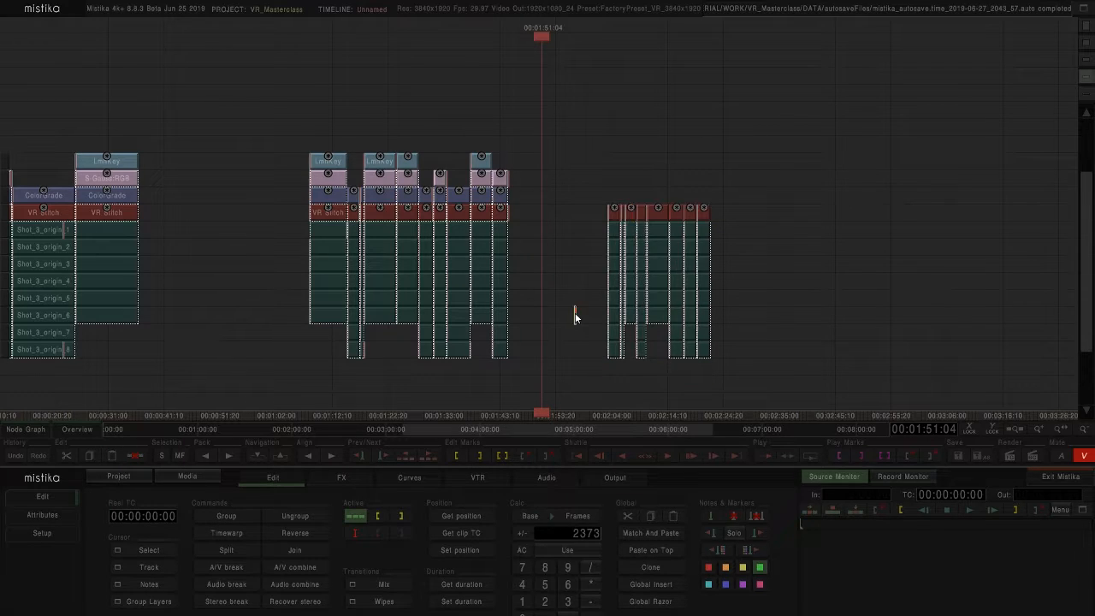
- Copy the four original clips and Match and Paste them onto the V2 edit by reelname, replacing effects and scaling animation to fit
{"action": "scroll", "coordinate": [575, 312], "scroll_direction": "down", "scroll_amount": 3}
{"action": "left_click_drag", "start_coordinate": [402, 366], "coordinate": [217, 127]}
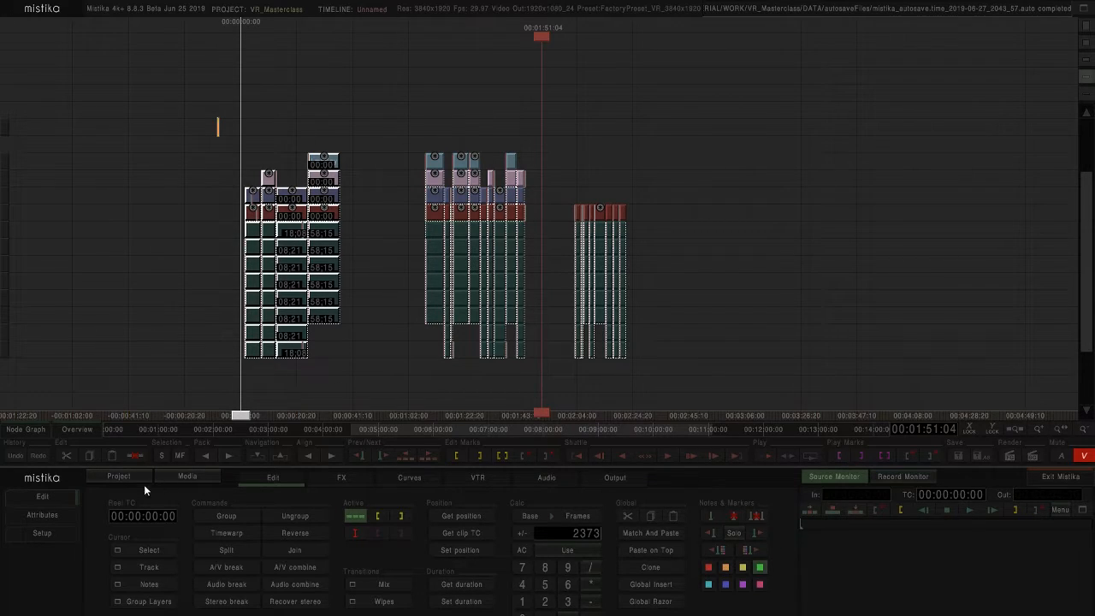
{"action": "left_click_drag", "start_coordinate": [688, 385], "coordinate": [569, 188]}
{"action": "left_click", "coordinate": [635, 531]}
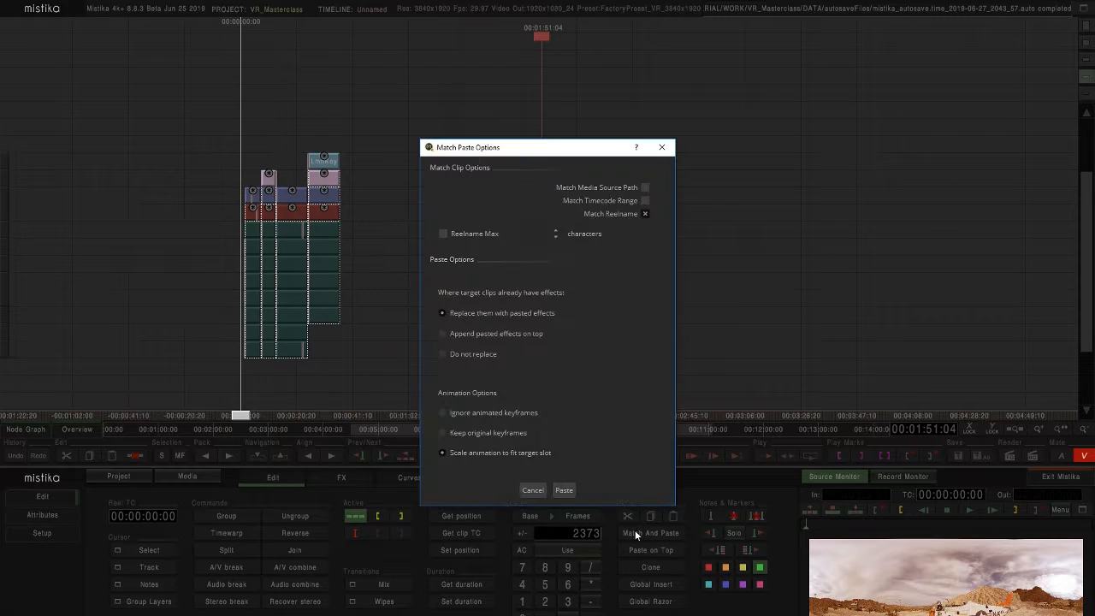
{"action": "left_click", "coordinate": [564, 491]}
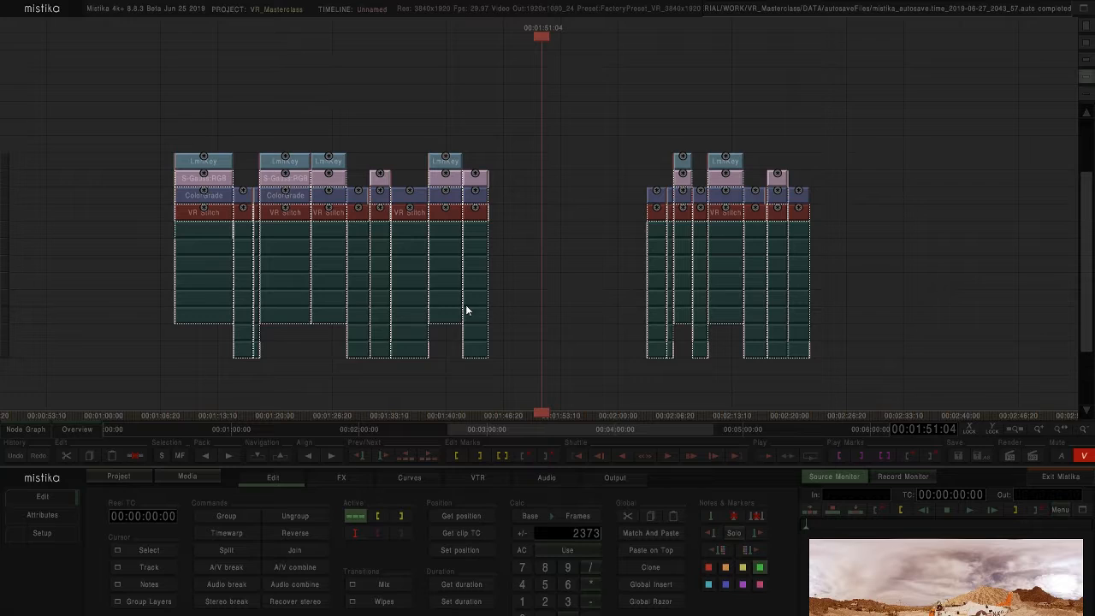
{"action": "scroll", "coordinate": [448, 311], "scroll_direction": "down", "scroll_amount": 4}
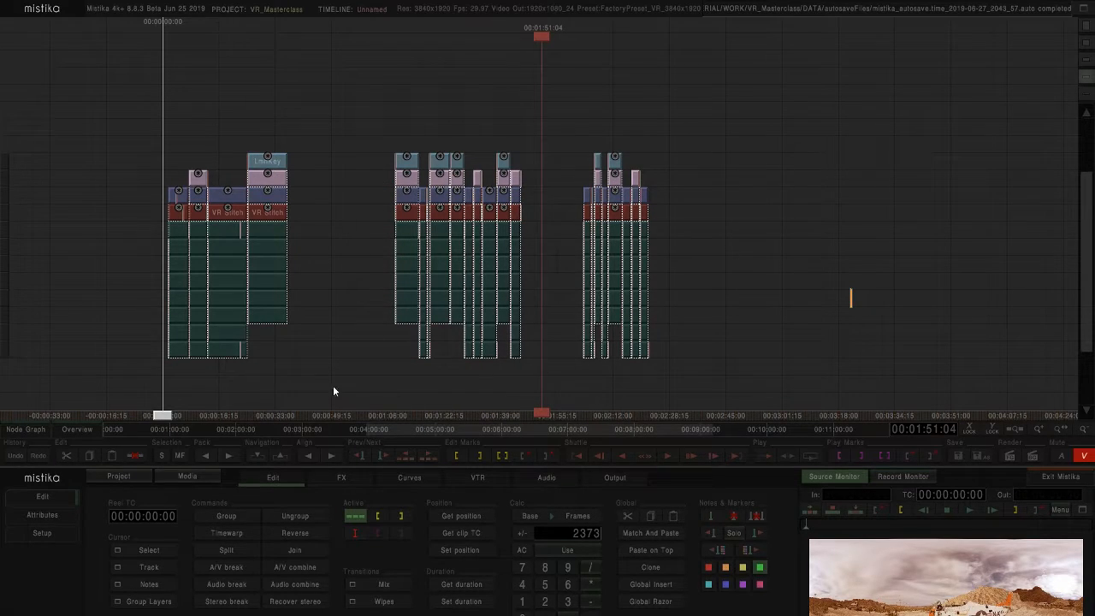
{"action": "left_click_drag", "start_coordinate": [681, 210], "coordinate": [570, 149]}
{"action": "key", "text": "Delete"}
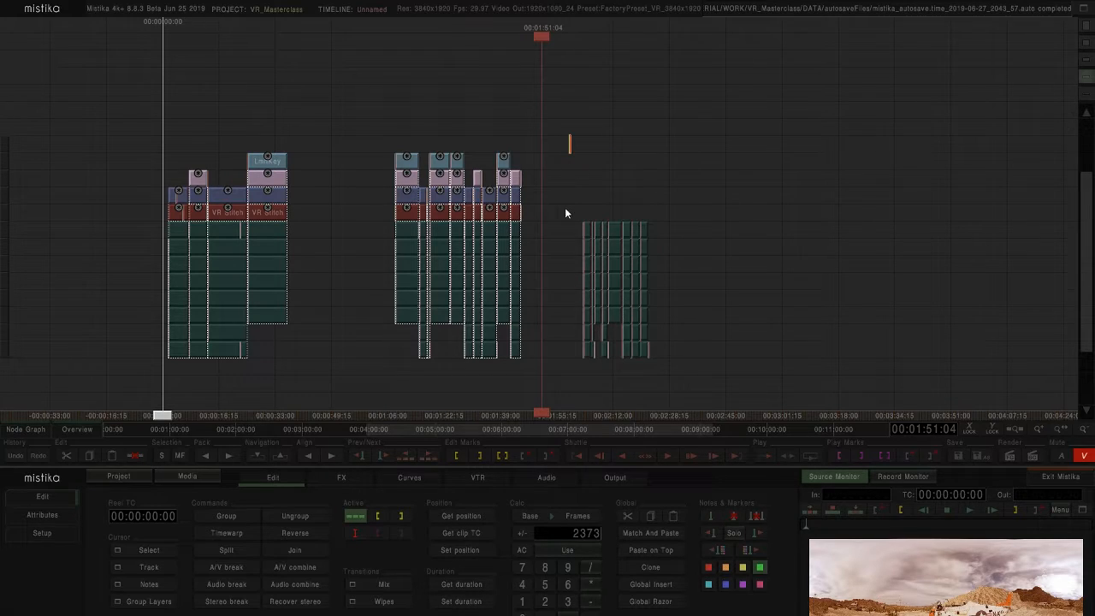
{"action": "key", "text": "ctrl+z"}
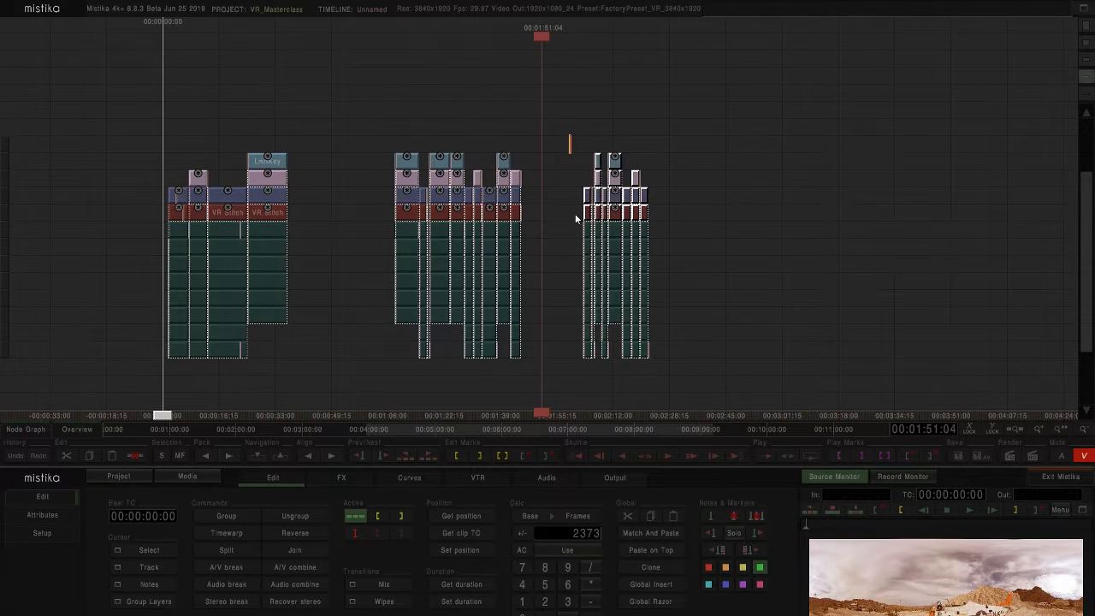
- Delete the effects stacked above the VR Stitch on the clips of the V2 edit
{"action": "left_click", "coordinate": [535, 366]}
{"action": "left_click_drag", "start_coordinate": [660, 207], "coordinate": [587, 162]}
{"action": "key", "text": "Delete"}
- Copy the first edit's clips and Match and Paste them onto the V2 edit by reelname, replacing effects and scaling animation to fit
{"action": "left_click_drag", "start_coordinate": [548, 388], "coordinate": [393, 154]}
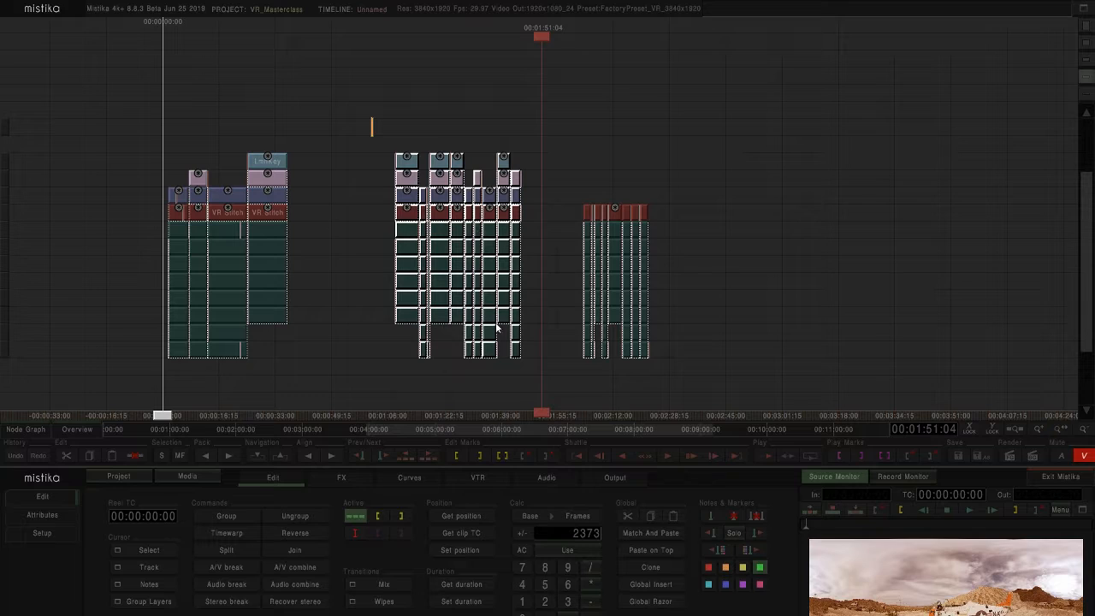
{"action": "left_click", "coordinate": [90, 457]}
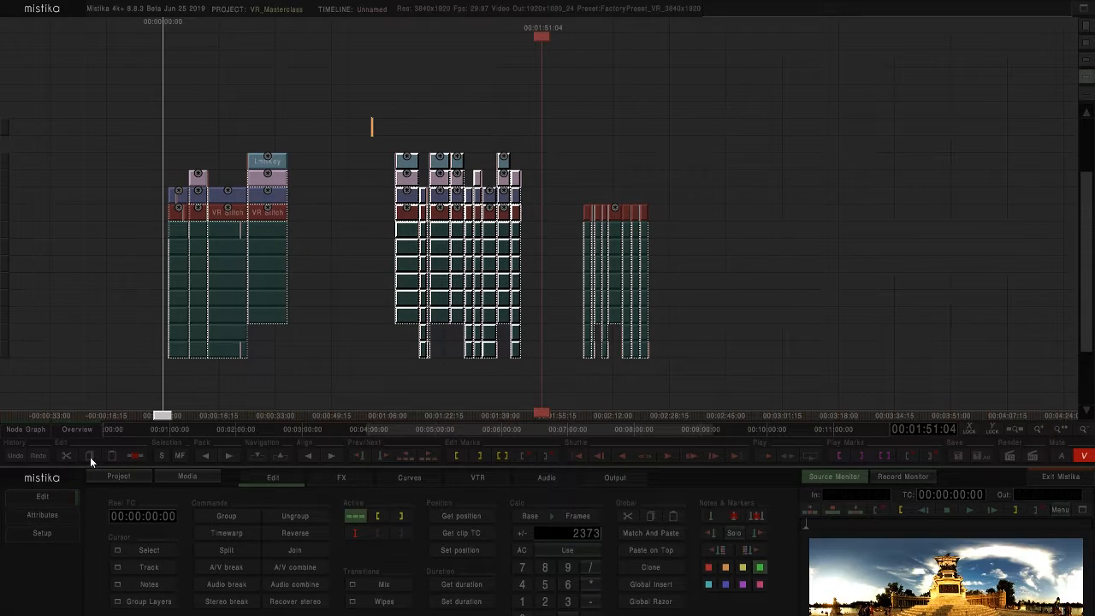
{"action": "left_click_drag", "start_coordinate": [750, 385], "coordinate": [565, 178]}
{"action": "left_click", "coordinate": [650, 533]}
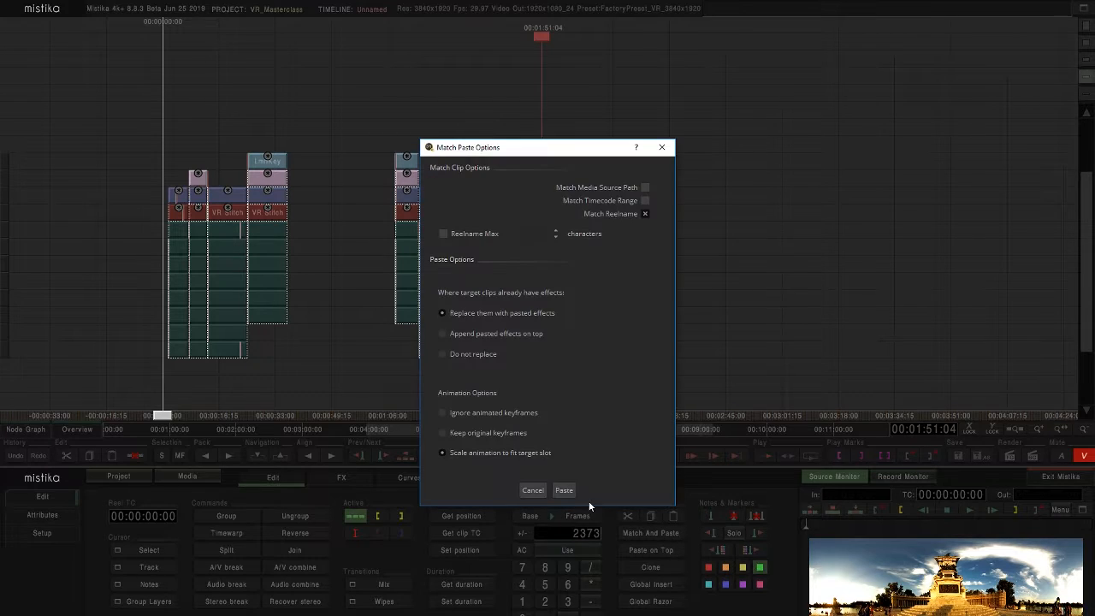
{"action": "left_click", "coordinate": [564, 490]}
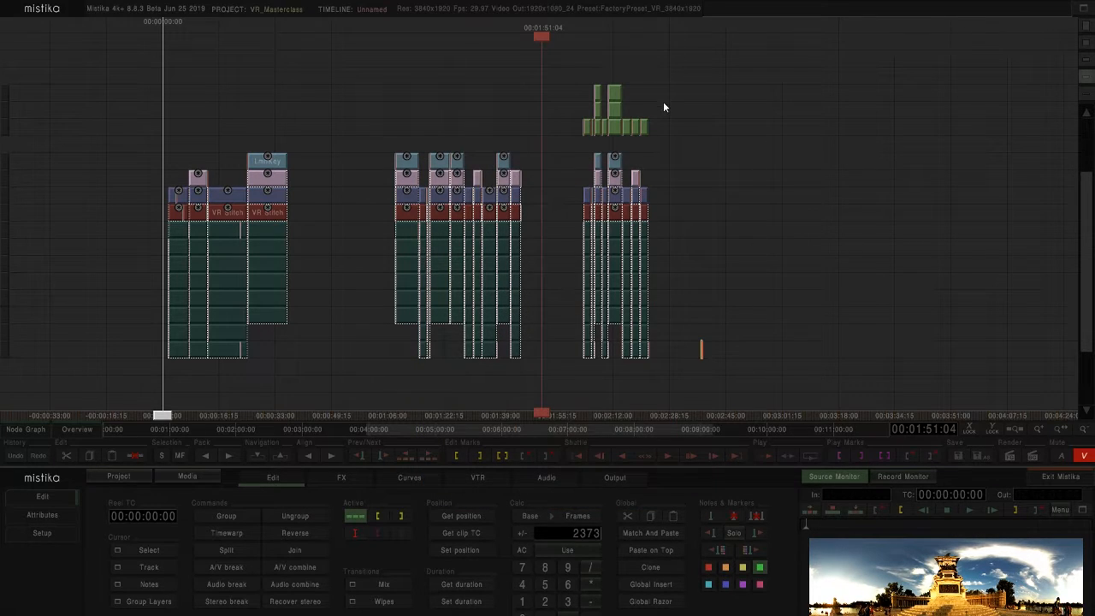
- Delete the green clips sitting above the V2 edit
{"action": "left_click_drag", "start_coordinate": [572, 79], "coordinate": [657, 139]}
{"action": "key", "text": "Delete"}
{"action": "scroll", "coordinate": [754, 231], "scroll_direction": "up", "scroll_amount": 4}
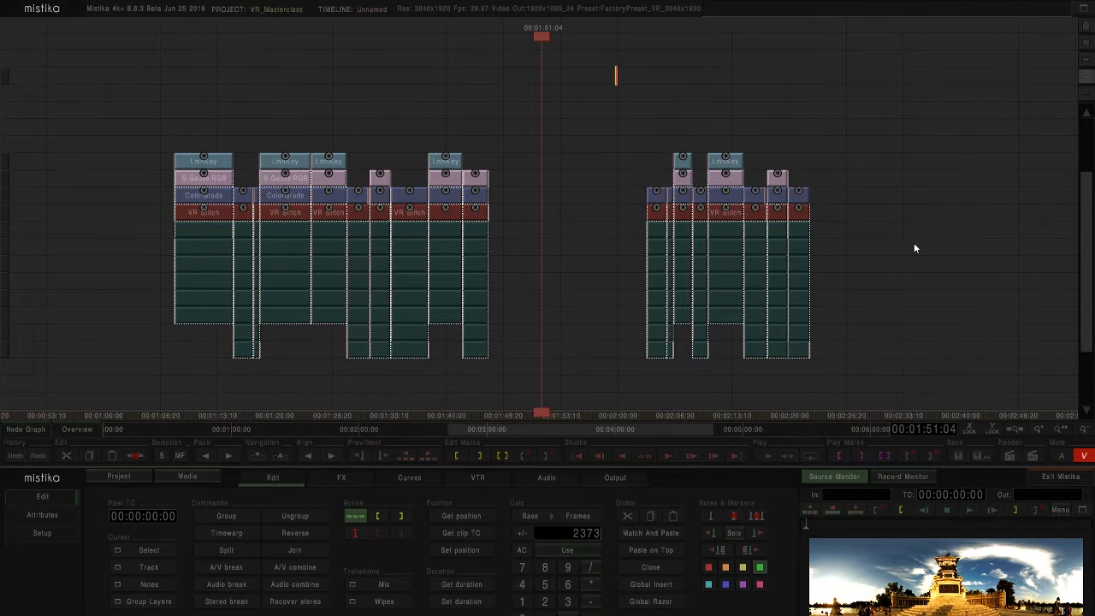
{"action": "scroll", "coordinate": [661, 256], "scroll_direction": "down", "scroll_amount": 3}
{"action": "scroll", "coordinate": [661, 256], "scroll_direction": "up", "scroll_amount": 3}
{"action": "scroll", "coordinate": [631, 257], "scroll_direction": "down", "scroll_amount": 2}
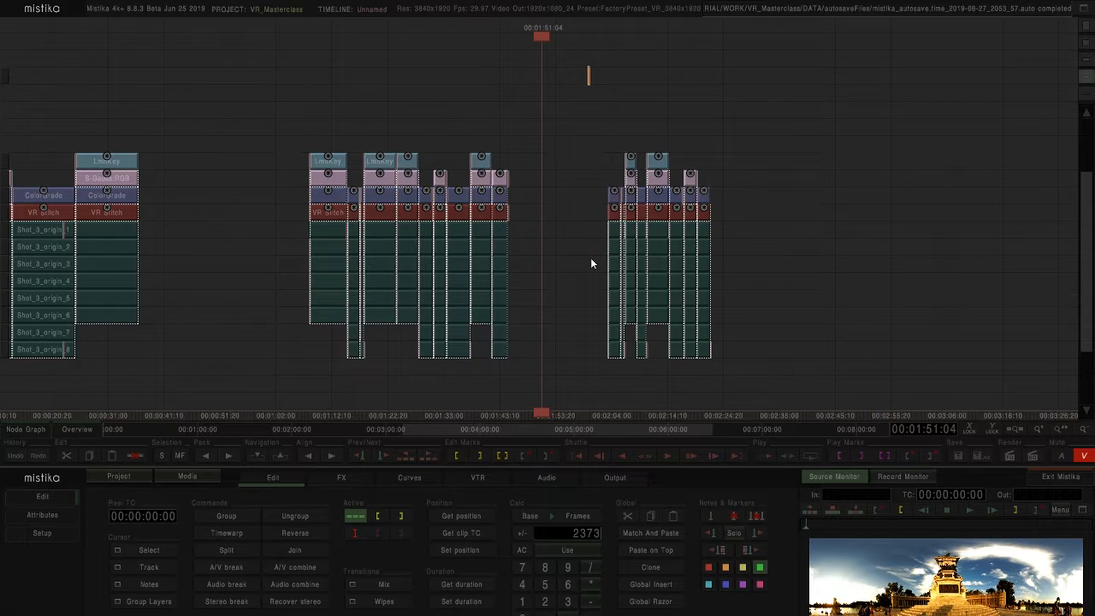
{"action": "scroll", "coordinate": [590, 260], "scroll_direction": "down", "scroll_amount": 2}
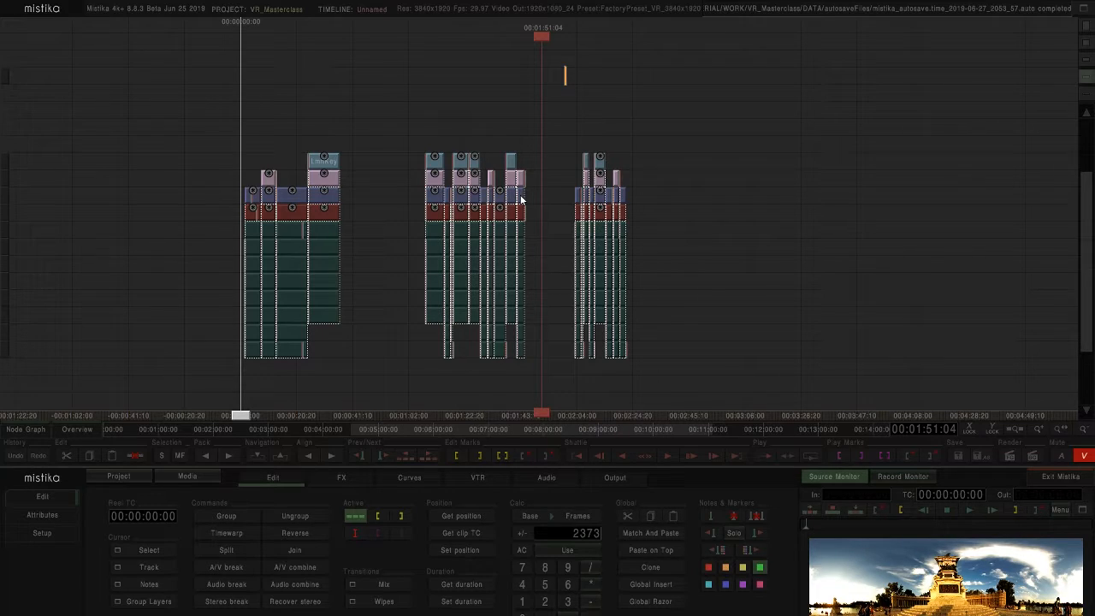
{"action": "scroll", "coordinate": [521, 199], "scroll_direction": "up", "scroll_amount": 10}
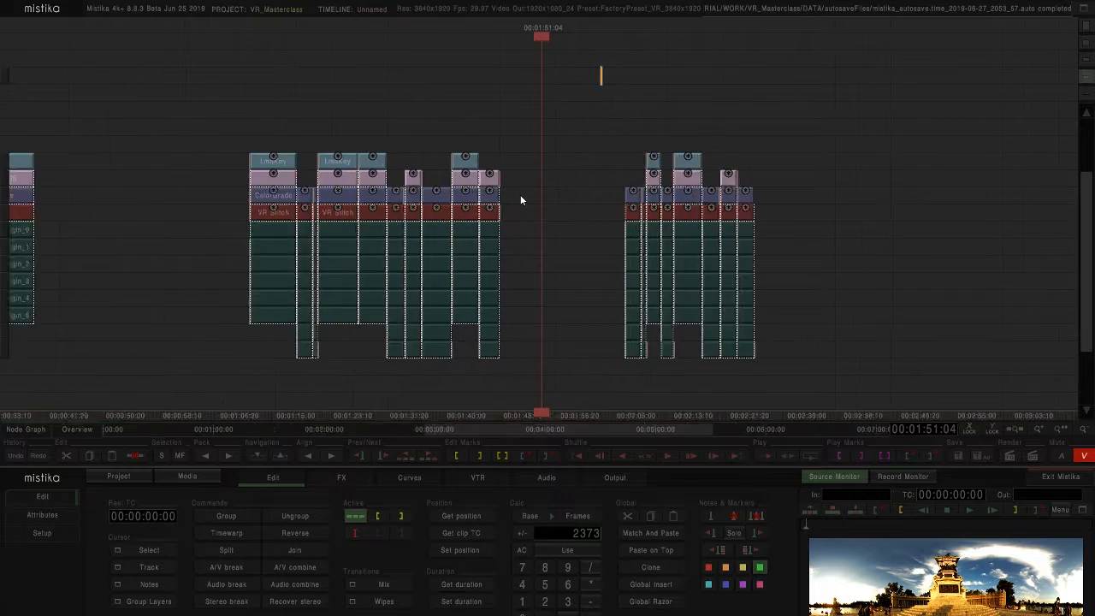
{"action": "left_click_drag", "start_coordinate": [547, 197], "coordinate": [548, 198]}
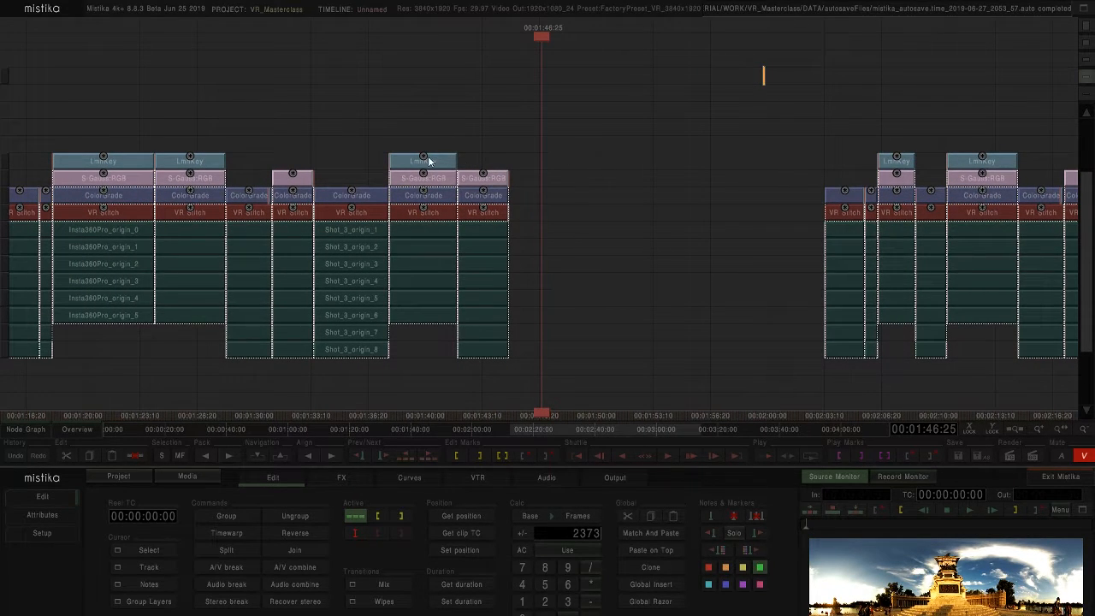
{"action": "scroll", "coordinate": [530, 248], "scroll_direction": "down", "scroll_amount": 2}
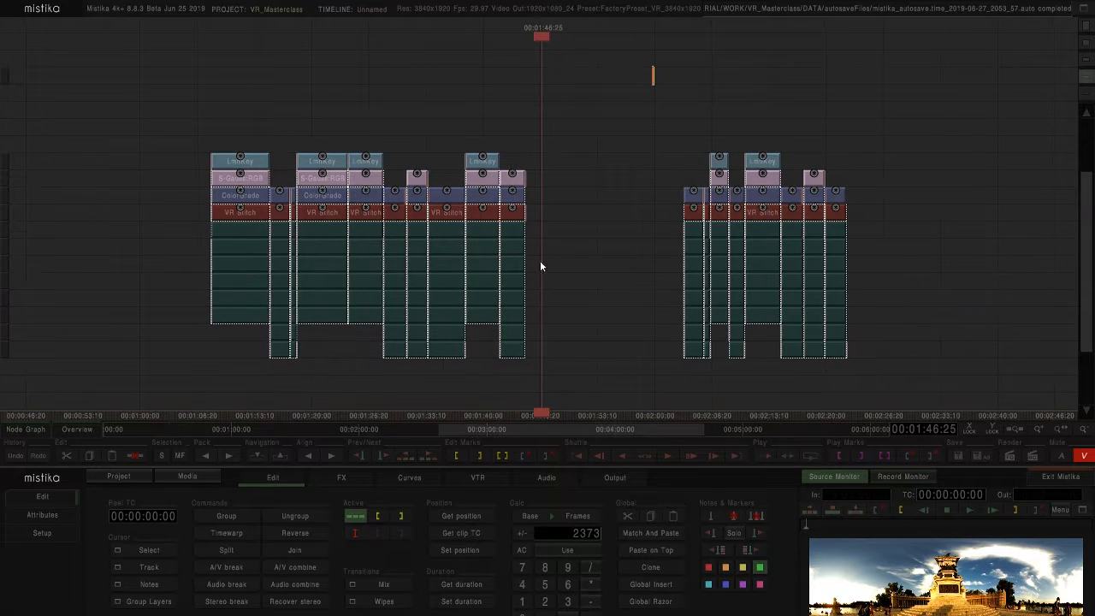
- Mark the range of the first edit, view the render output settings, and clear the edit marks again
{"action": "left_click_drag", "start_coordinate": [190, 129], "coordinate": [190, 130]}
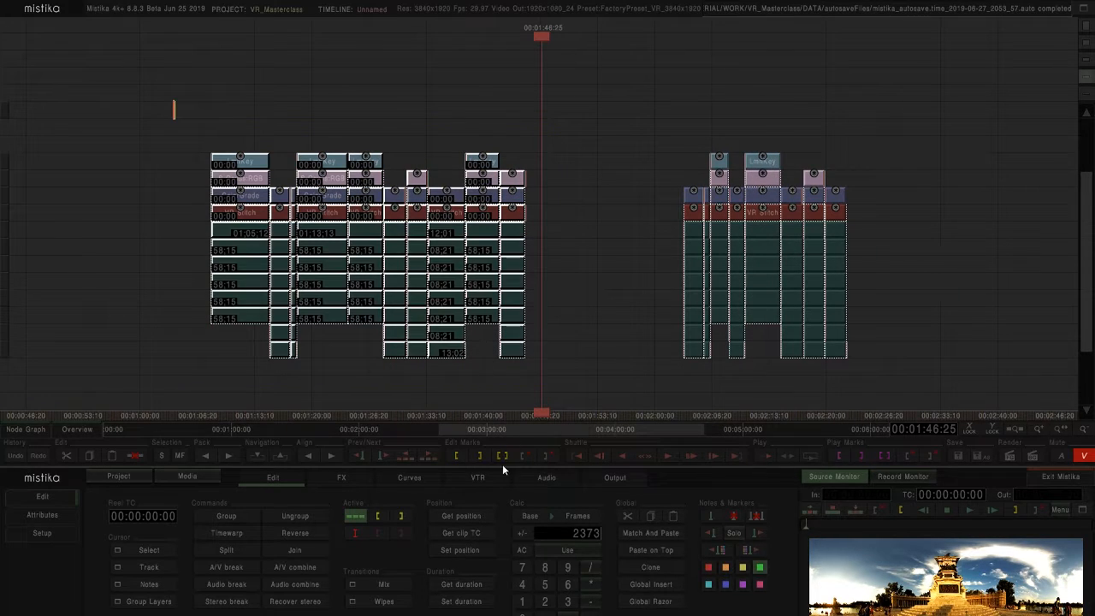
{"action": "left_click", "coordinate": [502, 456]}
{"action": "left_click", "coordinate": [616, 480]}
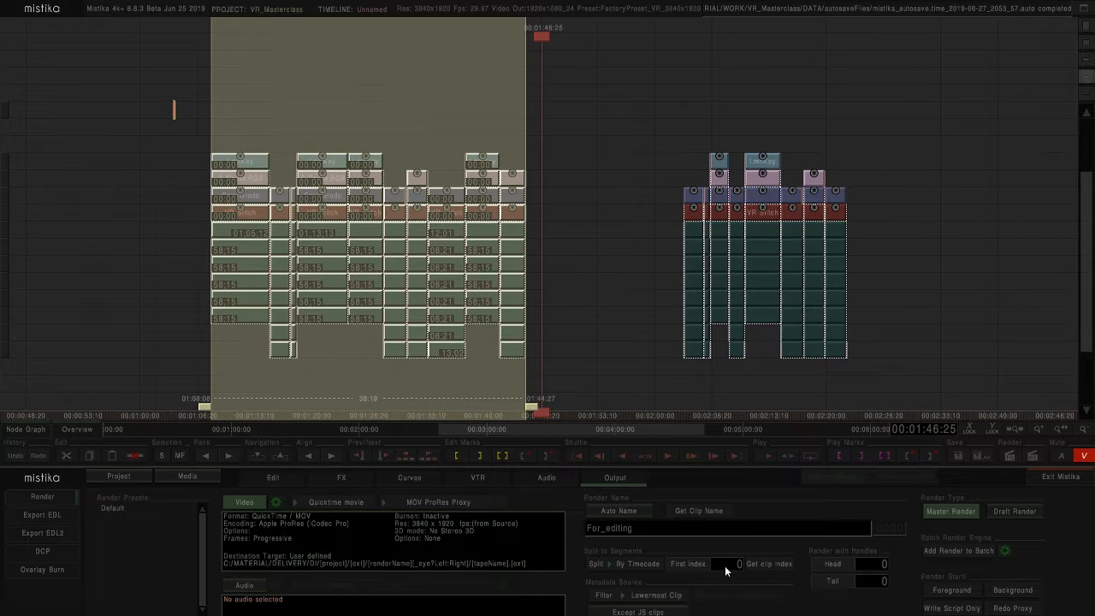
{"action": "left_click", "coordinate": [549, 458]}
{"action": "left_click", "coordinate": [517, 457]}
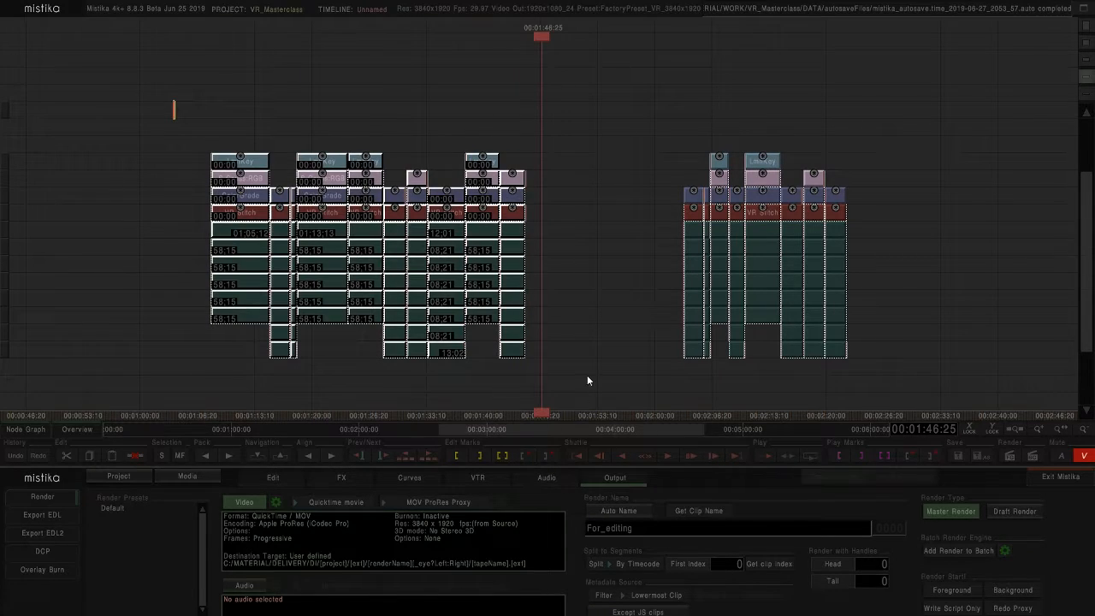
- Open the VR Stitch of the last Insta360Pro clip in the first edit and turn off Draw Overlay and Draw Feather
{"action": "scroll", "coordinate": [633, 338], "scroll_direction": "down", "scroll_amount": 3}
{"action": "left_click", "coordinate": [827, 232]}
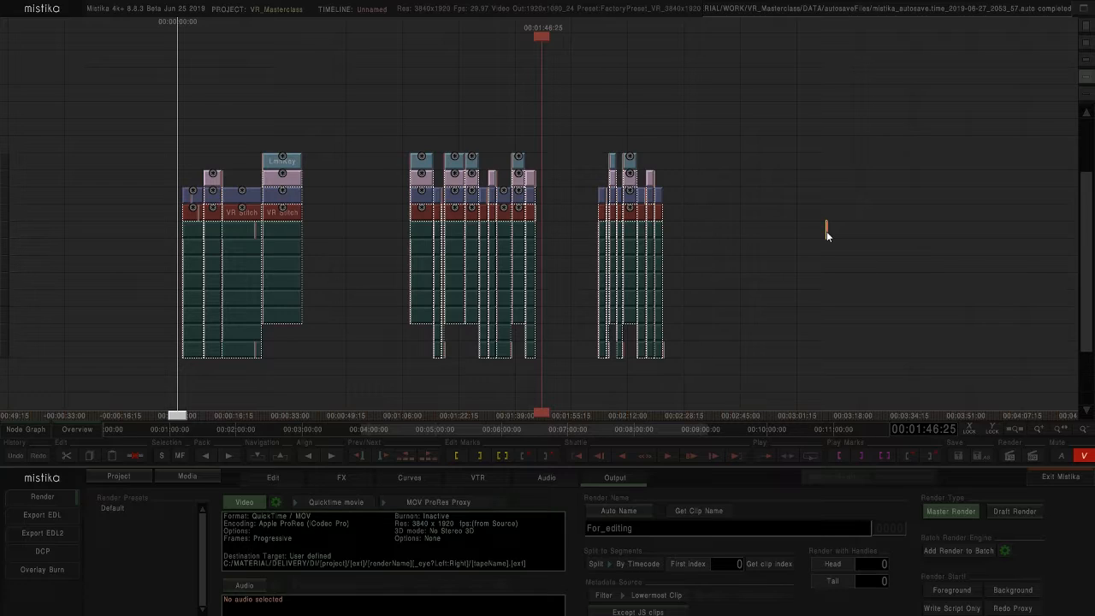
{"action": "left_click_drag", "start_coordinate": [437, 190], "coordinate": [365, 267]}
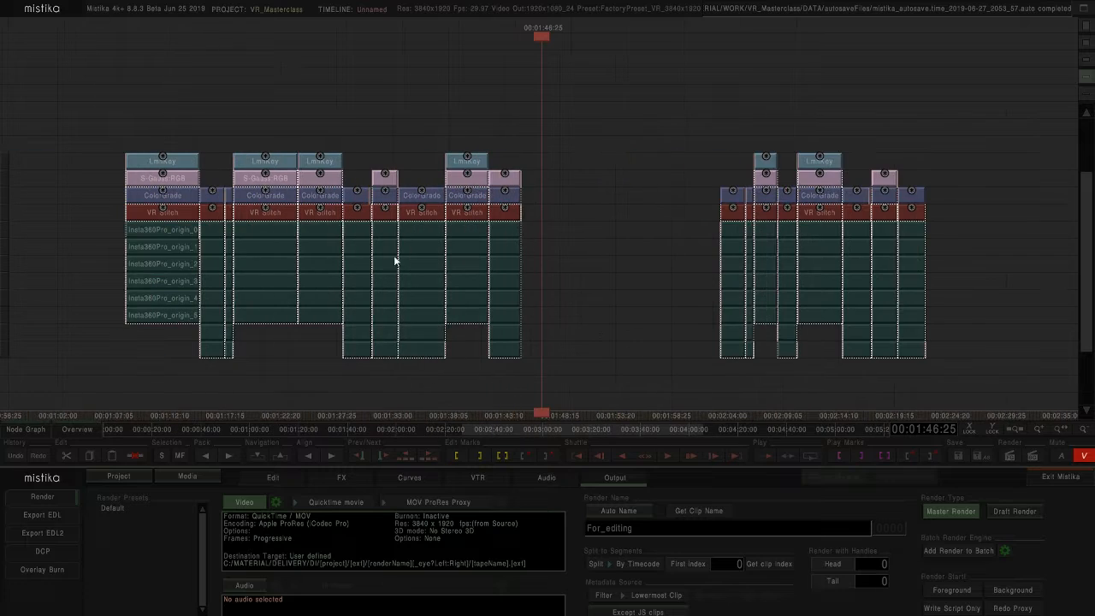
{"action": "left_click_drag", "start_coordinate": [590, 237], "coordinate": [565, 345]}
{"action": "left_click", "coordinate": [565, 201]}
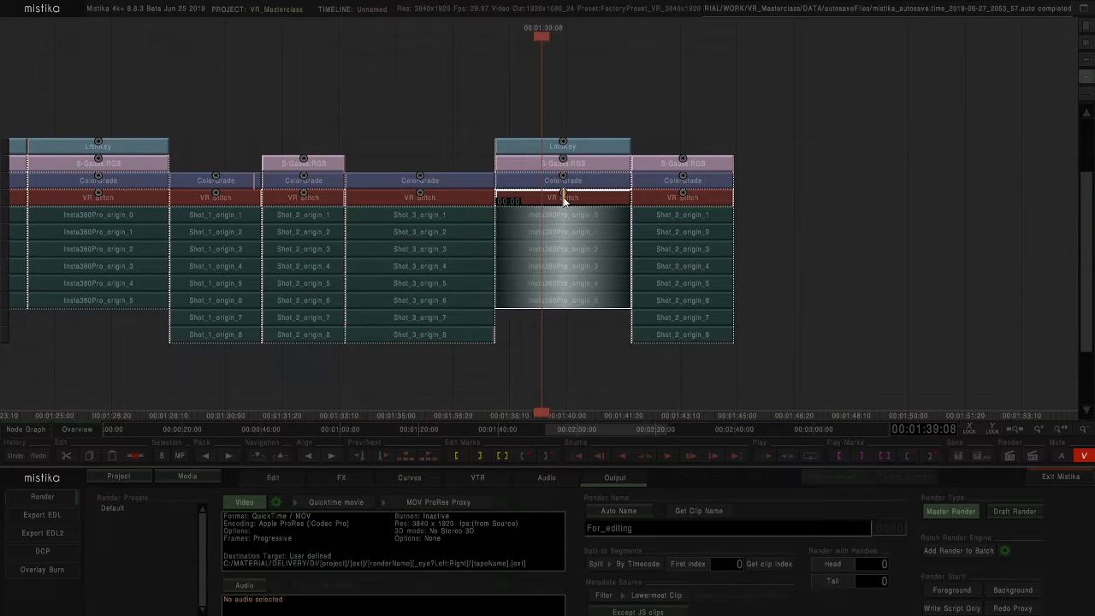
{"action": "double_click", "coordinate": [568, 210]}
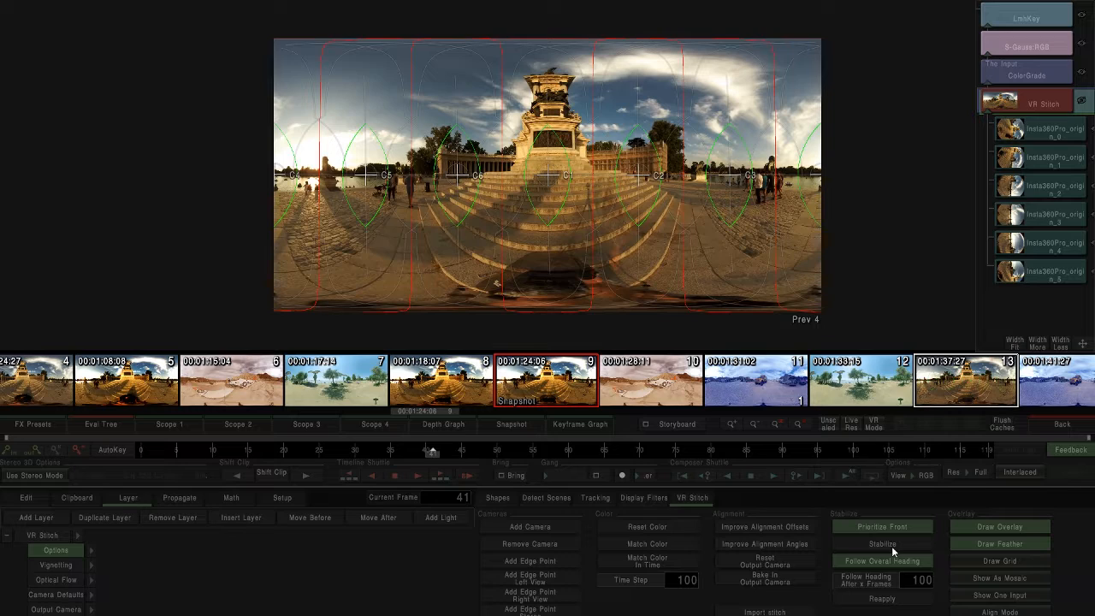
{"action": "left_click", "coordinate": [984, 526]}
{"action": "left_click", "coordinate": [990, 546]}
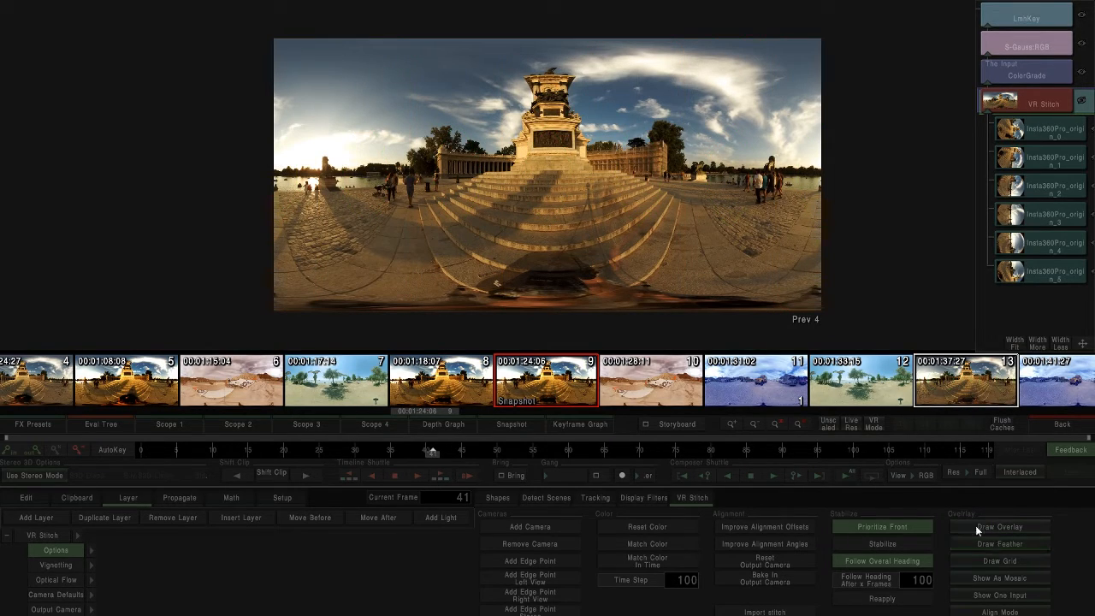
- Add two trackers to the VR Stitch at the outer ends of the colonnade behind the monument, and return to the timeline
{"action": "left_click", "coordinate": [597, 499]}
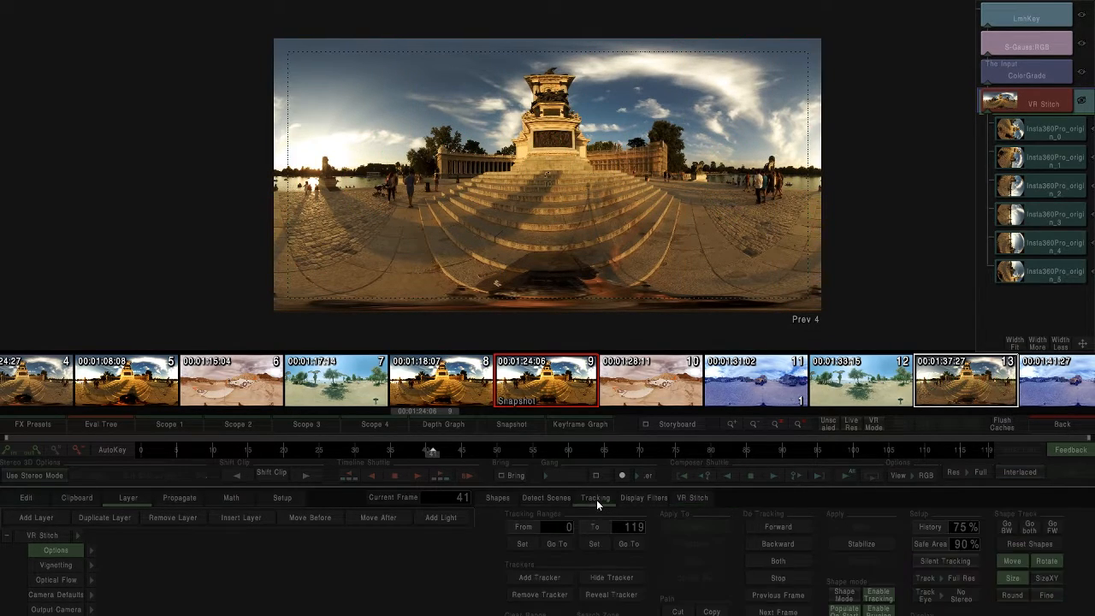
{"action": "left_click", "coordinate": [542, 581]}
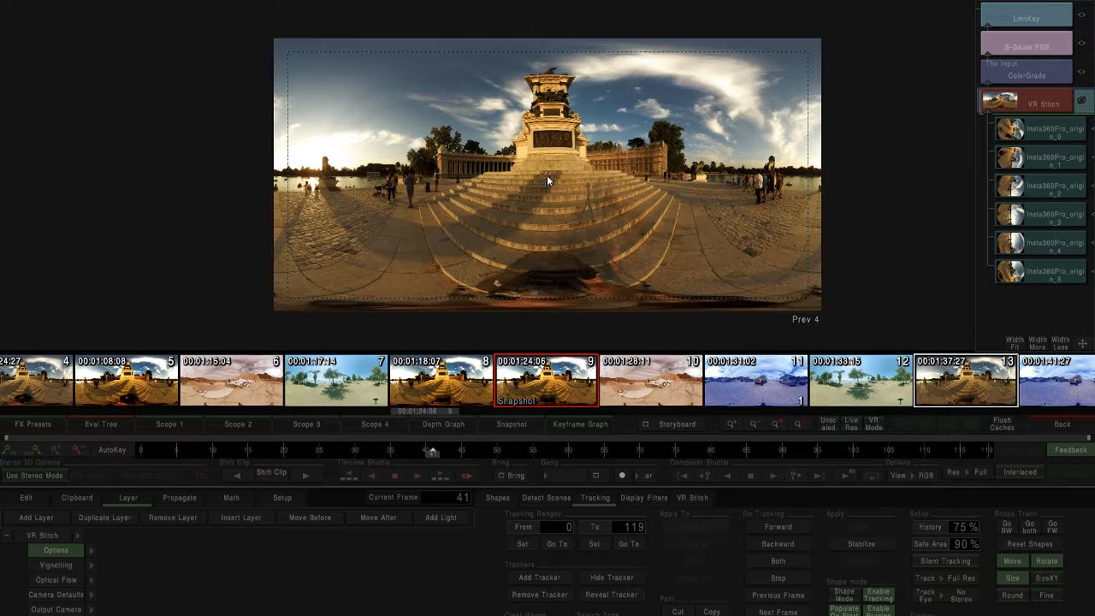
{"action": "scroll", "coordinate": [540, 200], "scroll_direction": "up", "scroll_amount": 2}
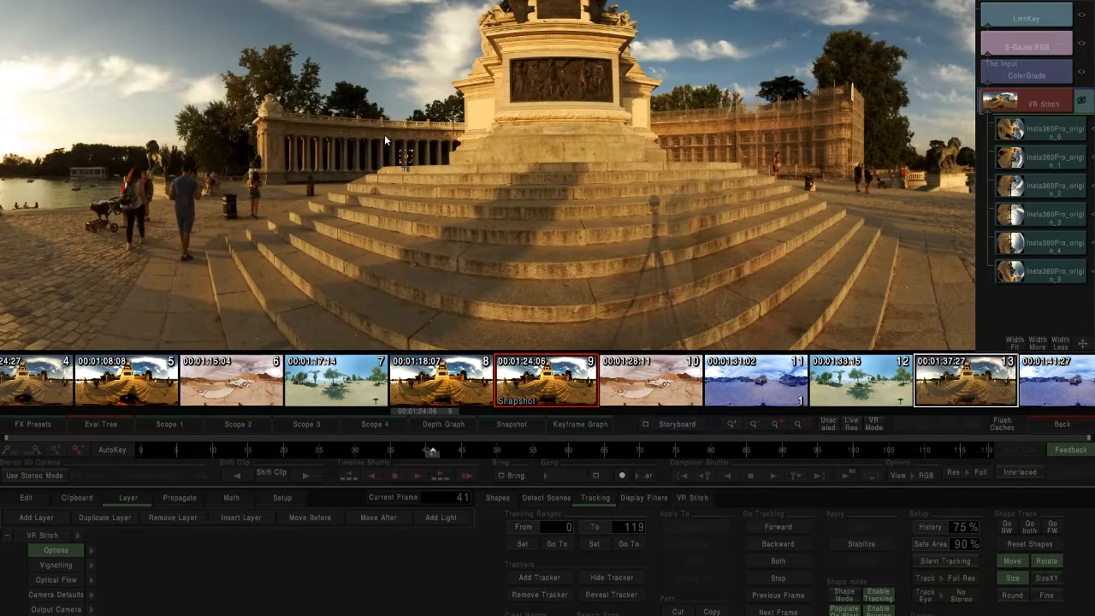
{"action": "left_click", "coordinate": [568, 578]}
{"action": "left_click", "coordinate": [395, 155]}
{"action": "left_click", "coordinate": [562, 577]}
{"action": "left_click", "coordinate": [852, 88]}
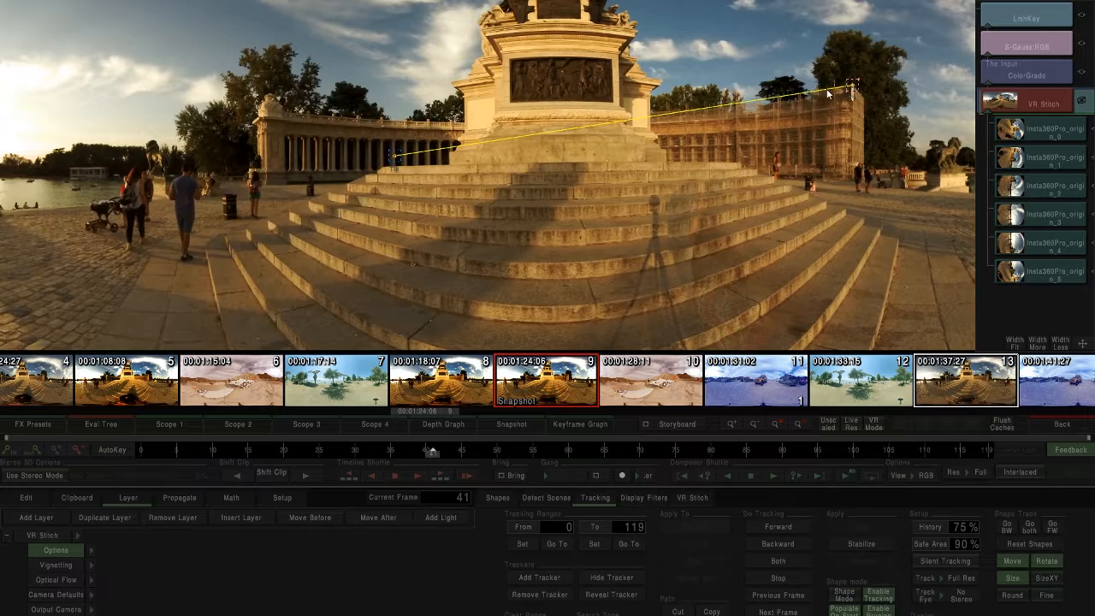
{"action": "left_click", "coordinate": [261, 117]}
{"action": "scroll", "coordinate": [388, 214], "scroll_direction": "down", "scroll_amount": 3}
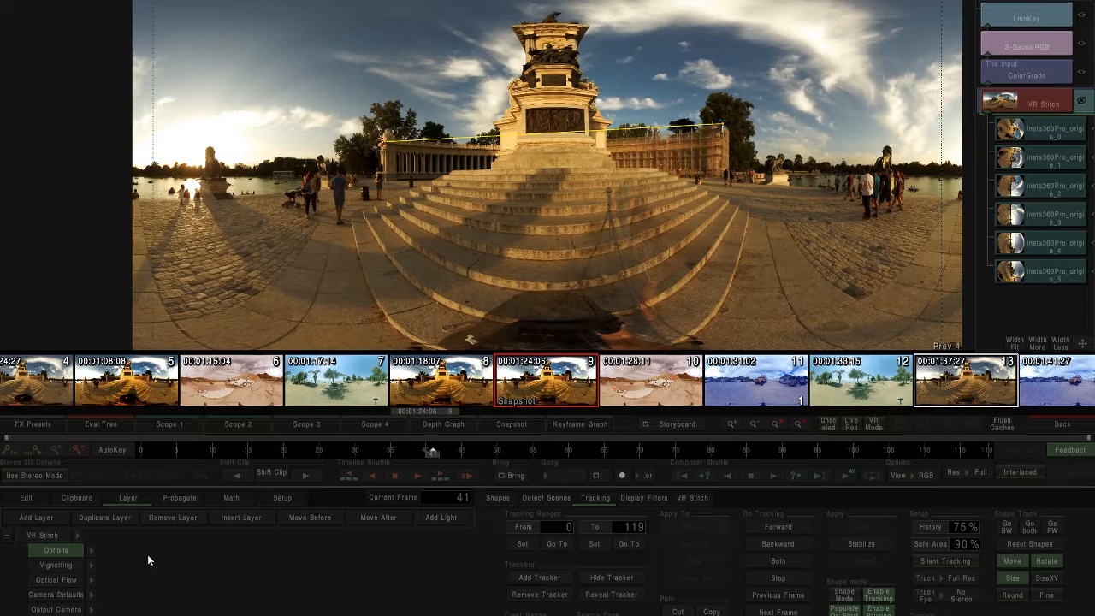
{"action": "left_click", "coordinate": [1073, 427]}
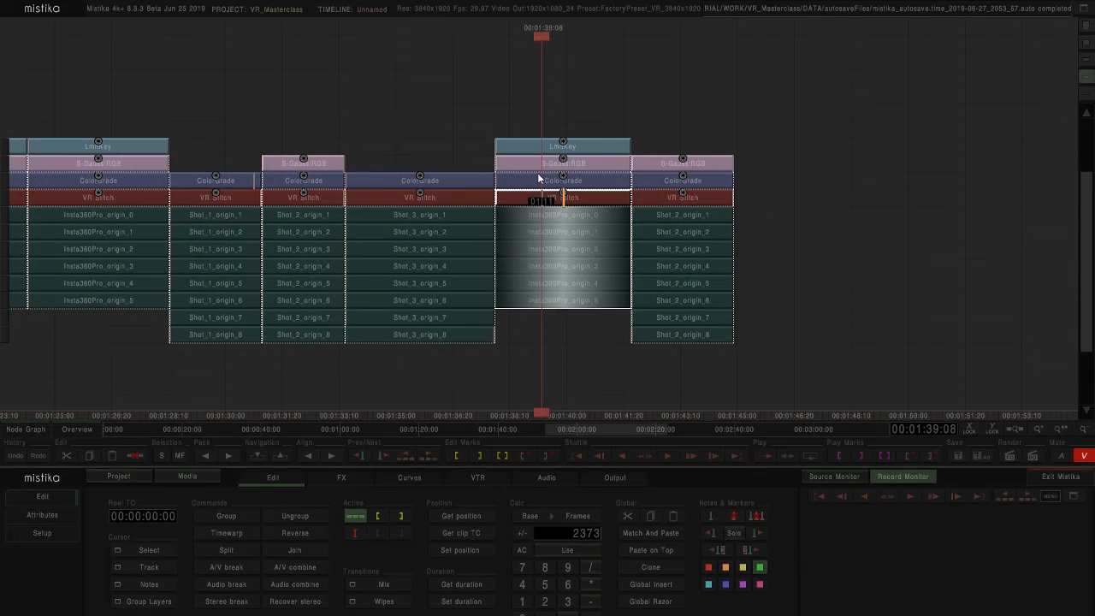
- Clone the tracked Insta360Pro VR Stitch clip without its upper effects into the empty gap between the two edits
{"action": "mouse_move", "coordinate": [558, 195]}
{"action": "left_mouse_down"}
{"action": "mouse_move", "coordinate": [981, 184]}
{"action": "mouse_move", "coordinate": [972, 178]}
{"action": "left_mouse_up"}
{"action": "left_click_drag", "start_coordinate": [838, 267], "coordinate": [506, 272]}
{"action": "left_click", "coordinate": [522, 284]}
- Add a VR View effect on top of the cloned VR Stitch and set its Mapping to LatLong
{"action": "left_click", "coordinate": [646, 185]}
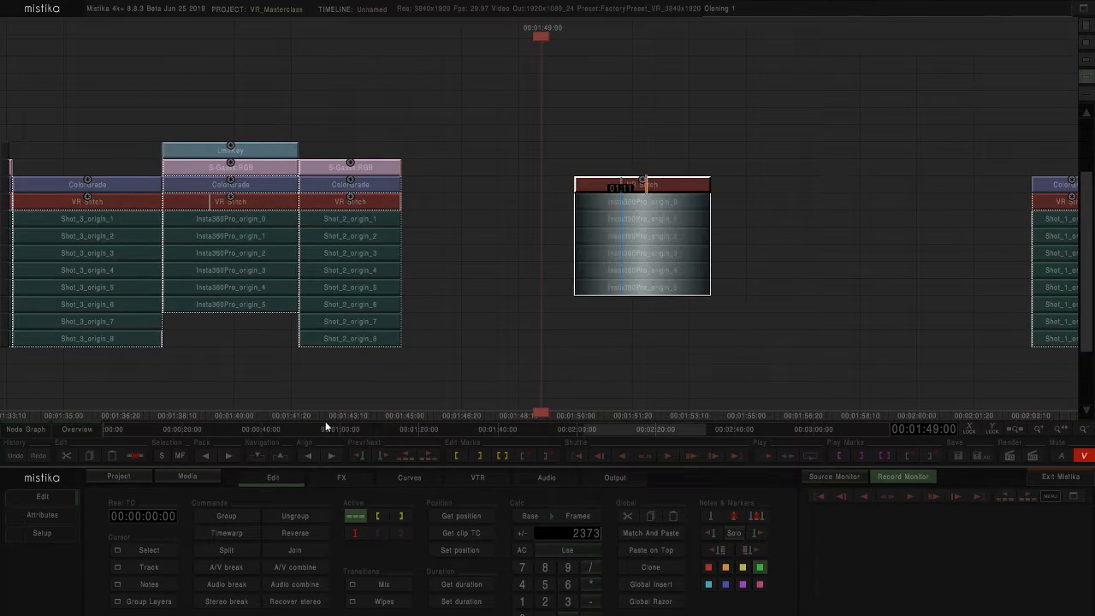
{"action": "left_click", "coordinate": [325, 477]}
{"action": "left_click", "coordinate": [129, 531]}
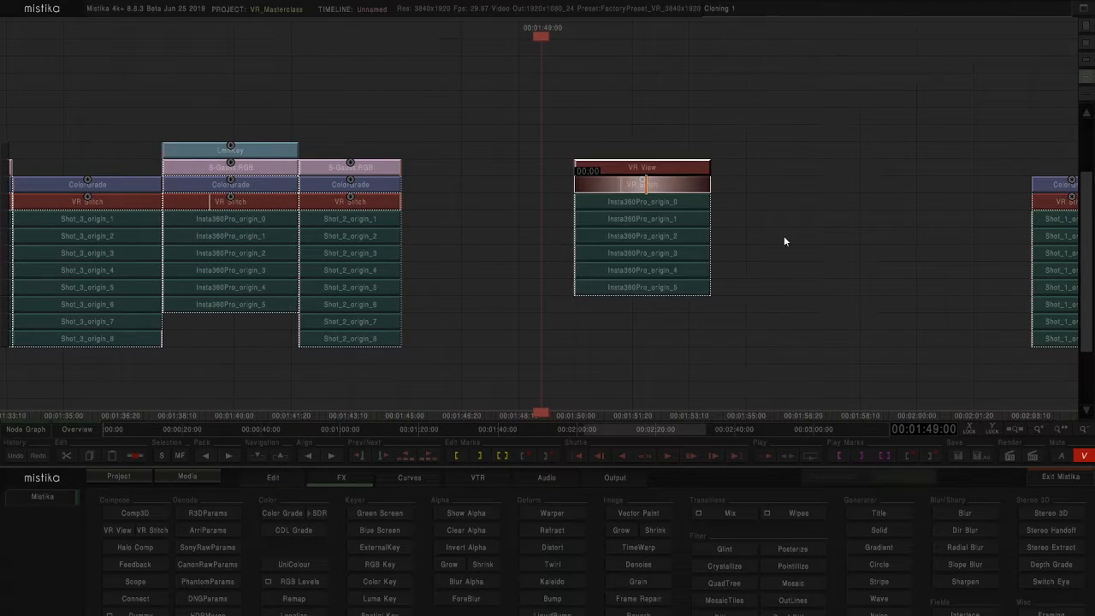
{"action": "double_click", "coordinate": [660, 167]}
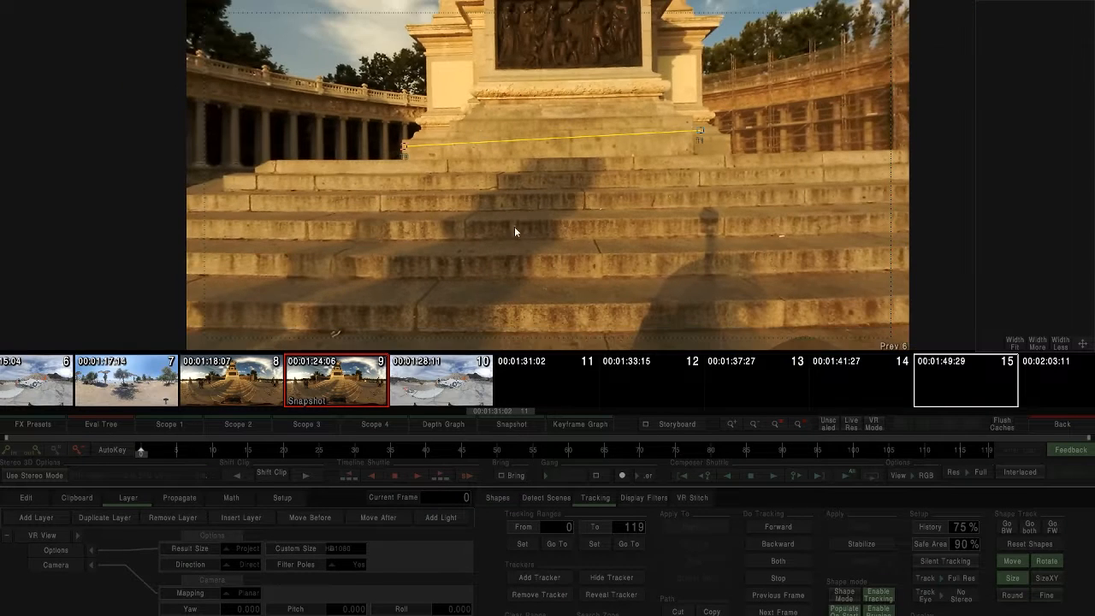
{"action": "left_click", "coordinate": [248, 593]}
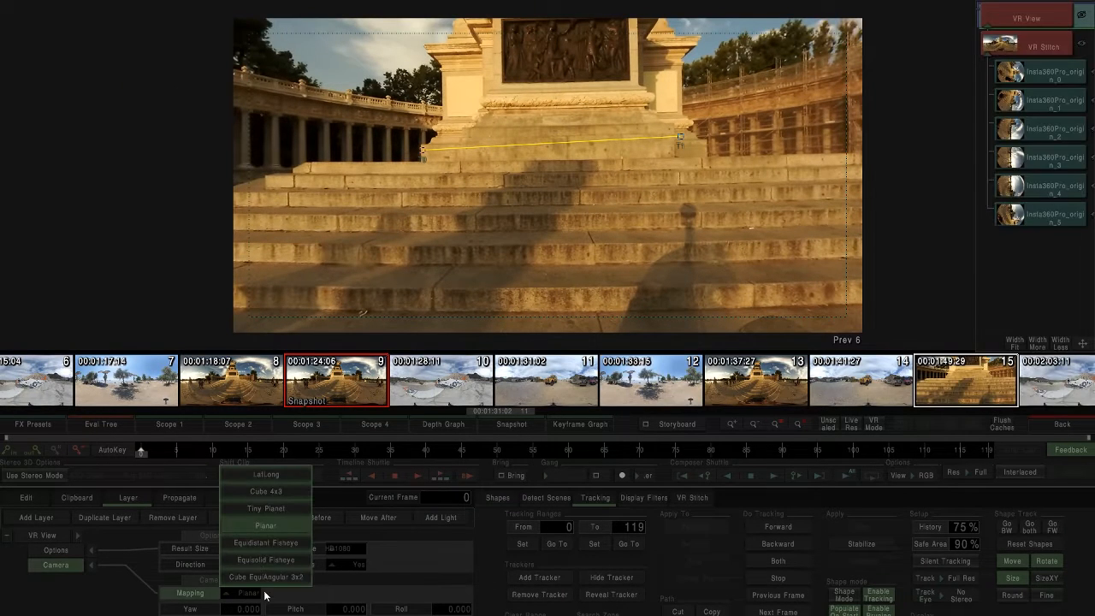
{"action": "left_click", "coordinate": [280, 478]}
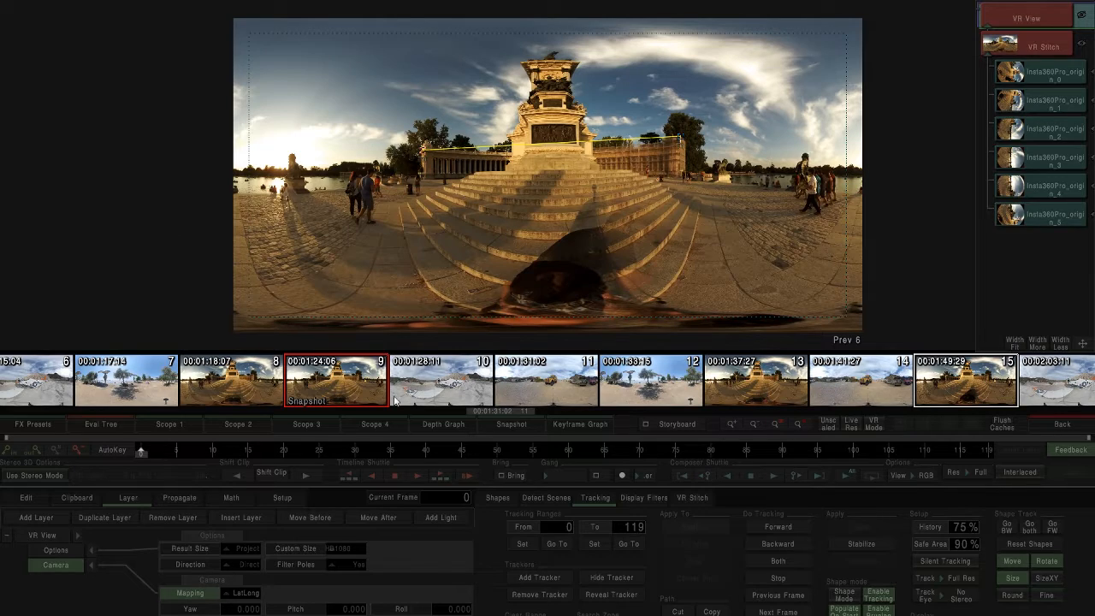
- Look over the VR View's Yaw, Pitch and Roll parameters and the VR Stitch layer's options, and return to the timeline
{"action": "left_click", "coordinate": [205, 610]}
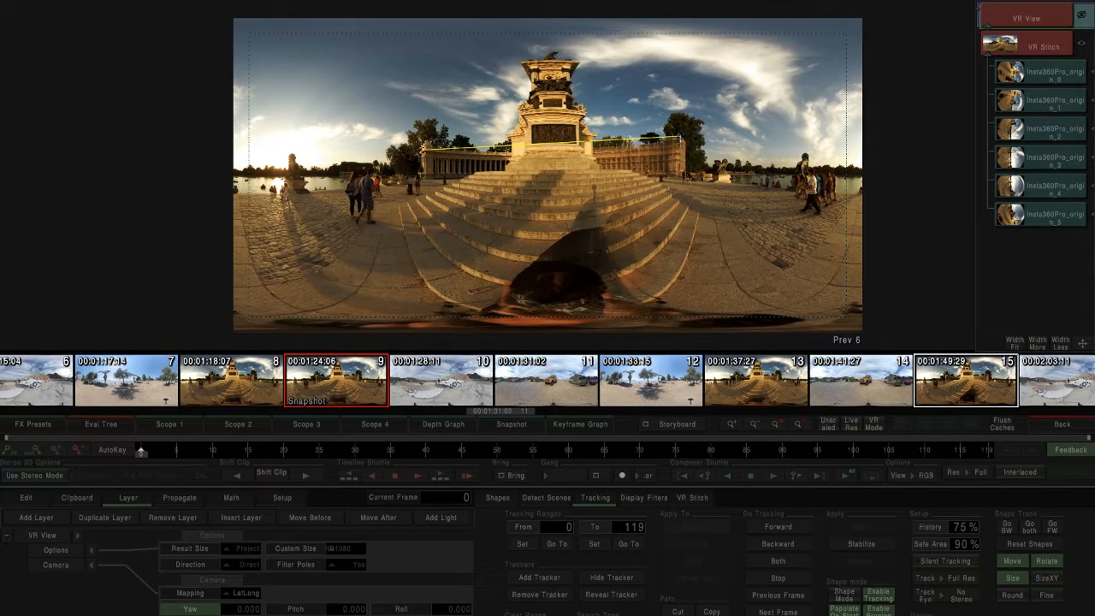
{"action": "left_click", "coordinate": [295, 609]}
{"action": "left_click", "coordinate": [402, 610]}
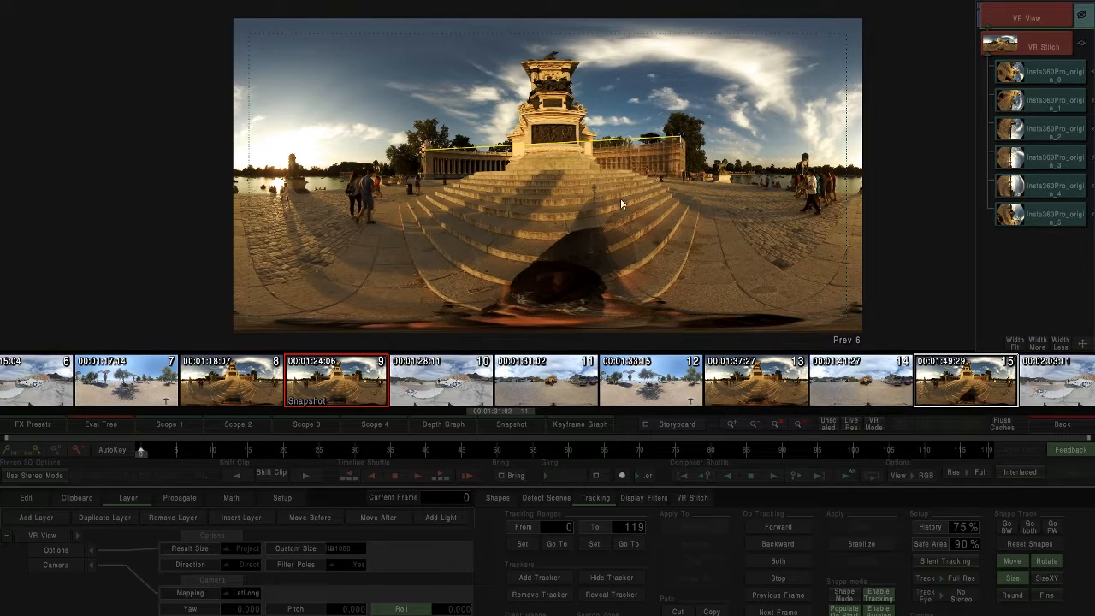
{"action": "left_click", "coordinate": [1017, 39]}
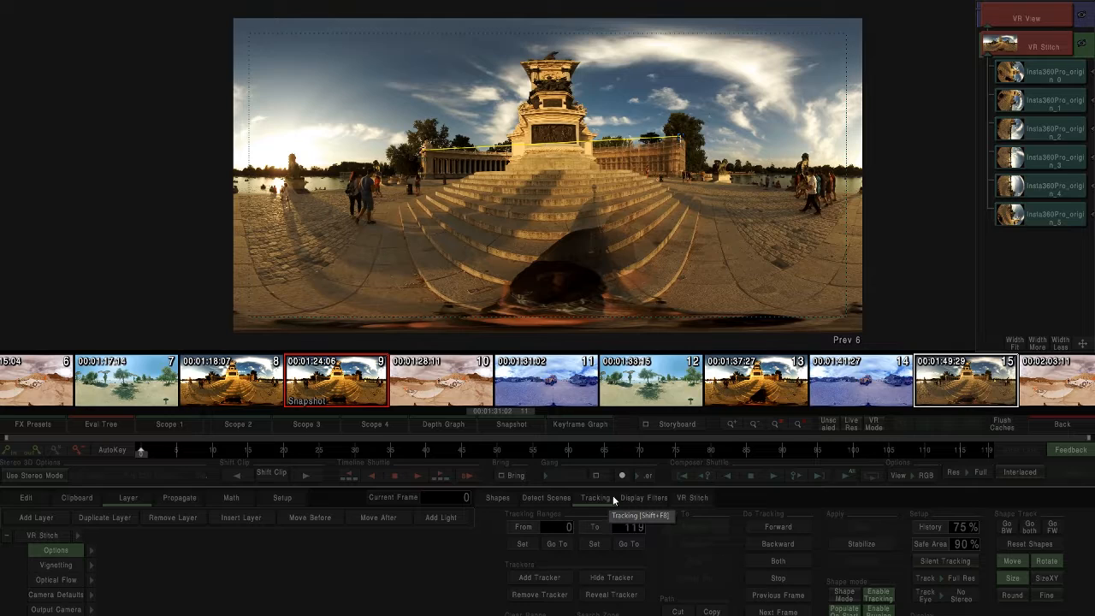
{"action": "left_click", "coordinate": [1056, 425]}
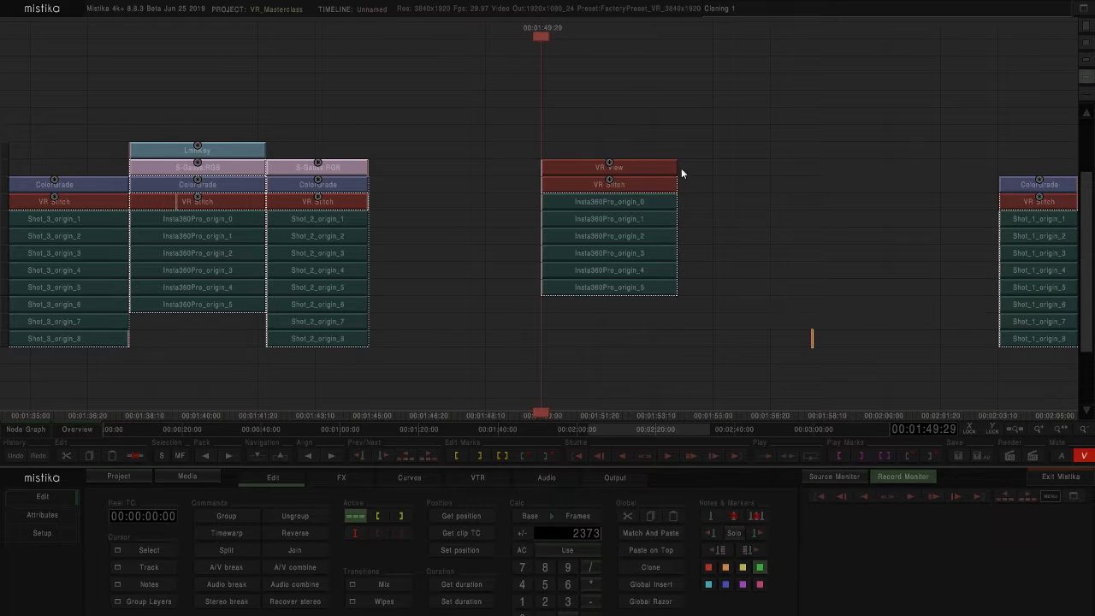
- Open the cloned VR Stitch clip between the two edits, review its frames, and return to the timeline
{"action": "double_click", "coordinate": [652, 168]}
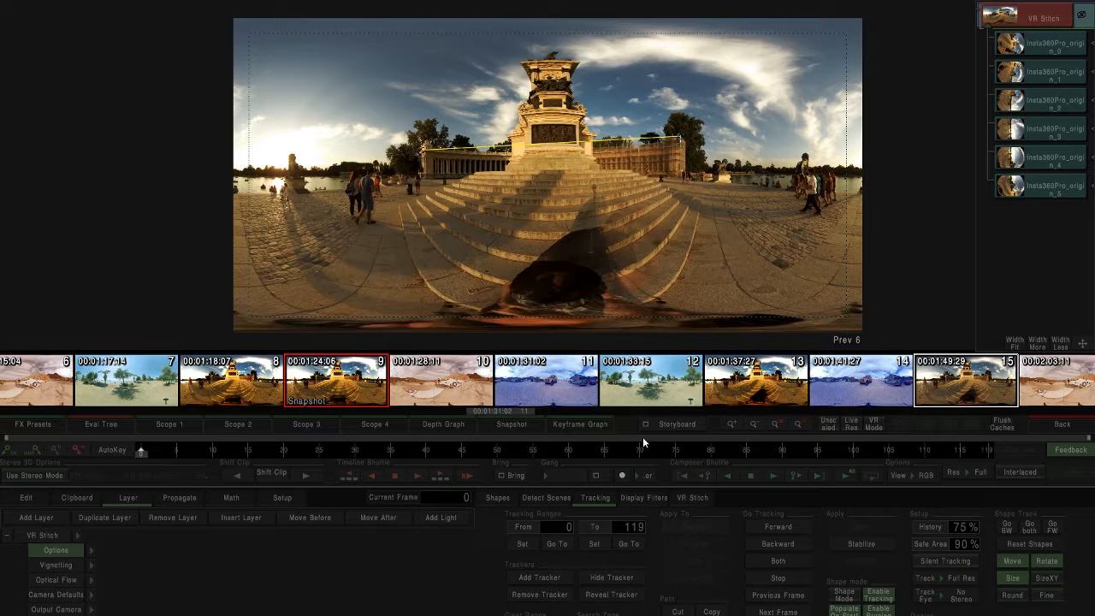
{"action": "left_click", "coordinate": [553, 451]}
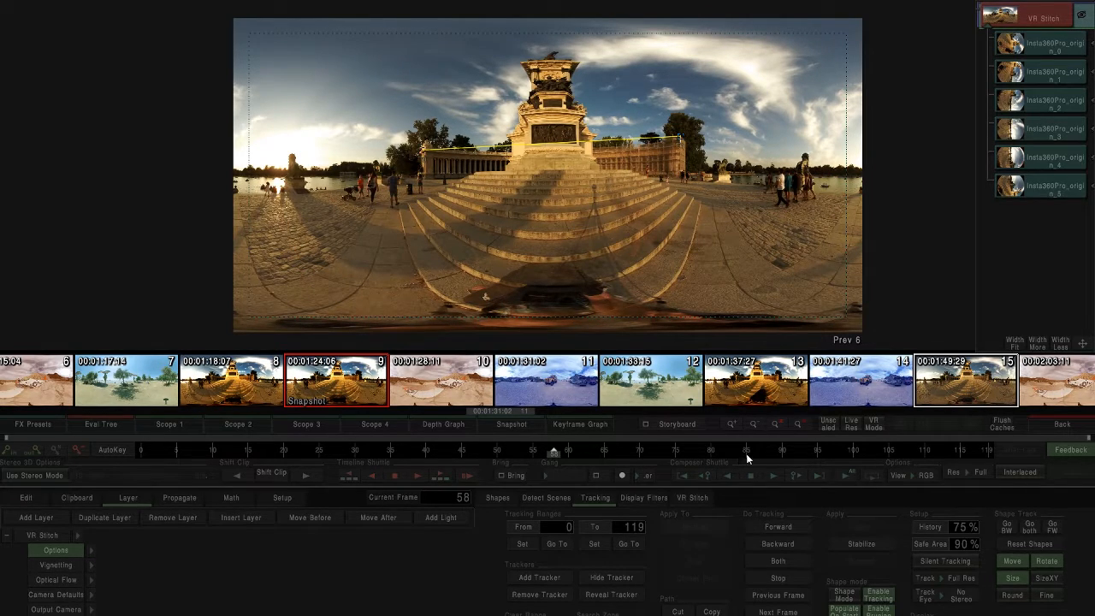
{"action": "left_click_drag", "start_coordinate": [746, 453], "coordinate": [757, 453]}
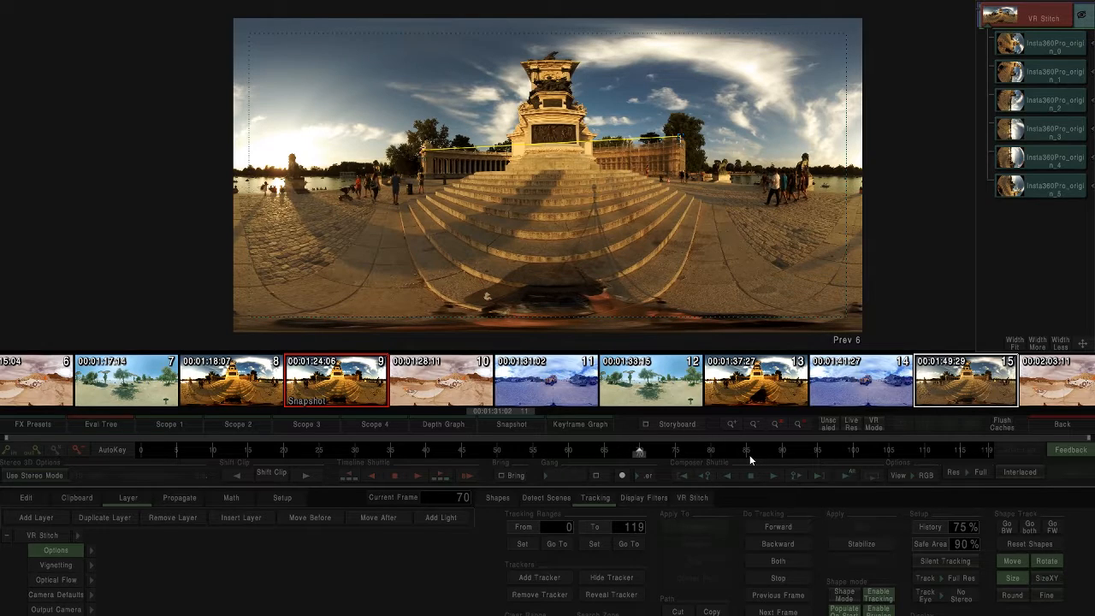
{"action": "left_click", "coordinate": [1061, 425]}
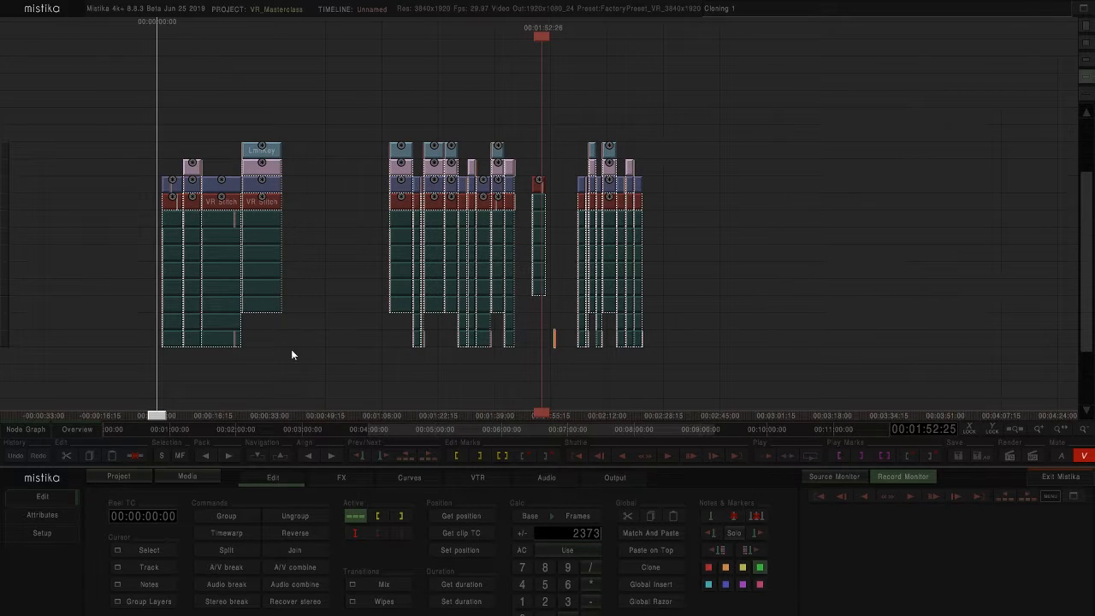
- Clone the original Insta360Pro VR Stitch clip without its upper effects into the empty area after the last edit
{"action": "left_click_drag", "start_coordinate": [306, 353], "coordinate": [422, 313]}
{"action": "scroll", "coordinate": [422, 312], "scroll_direction": "up", "scroll_amount": 2}
{"action": "left_click_drag", "start_coordinate": [296, 273], "coordinate": [234, 166]}
{"action": "scroll", "coordinate": [239, 178], "scroll_direction": "down", "scroll_amount": 3}
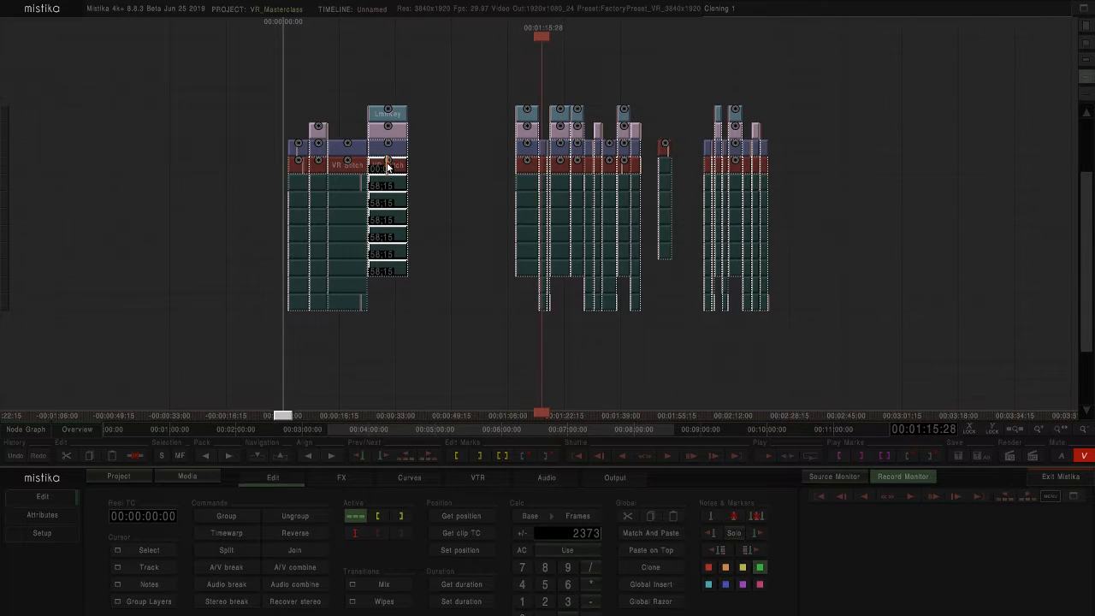
{"action": "left_click_drag", "start_coordinate": [387, 167], "coordinate": [515, 263]}
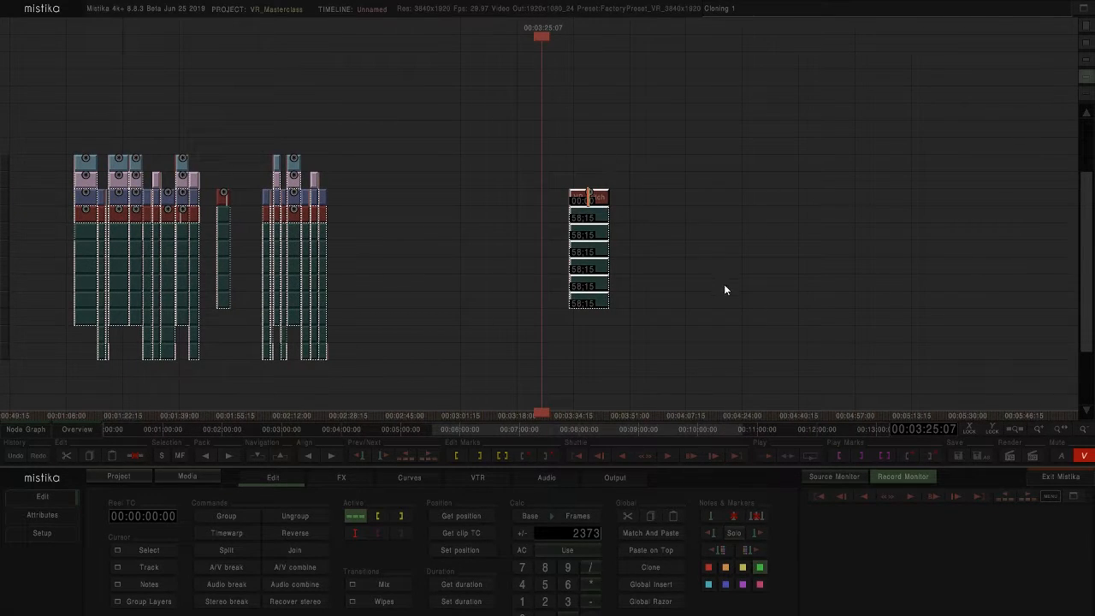
{"action": "scroll", "coordinate": [704, 292], "scroll_direction": "up", "scroll_amount": 5}
{"action": "left_click_drag", "start_coordinate": [612, 346], "coordinate": [455, 343]}
{"action": "scroll", "coordinate": [491, 343], "scroll_direction": "up", "scroll_amount": 4}
{"action": "left_click", "coordinate": [501, 365]}
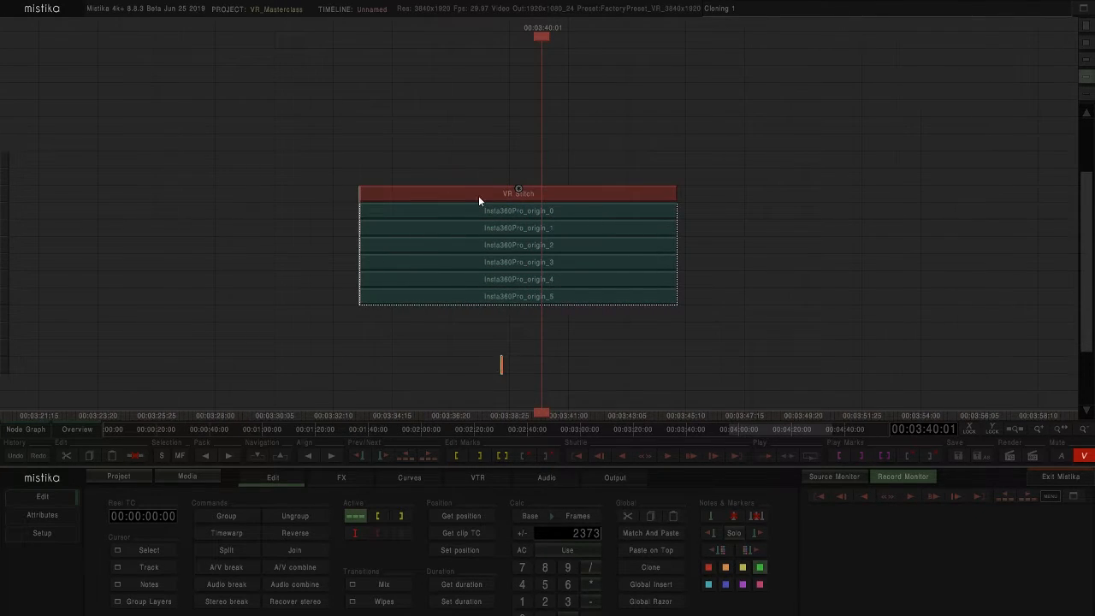
- Open the new VR Stitch clone in the effects editor, show its shape tools and turn the storyboard off
{"action": "left_click", "coordinate": [479, 191]}
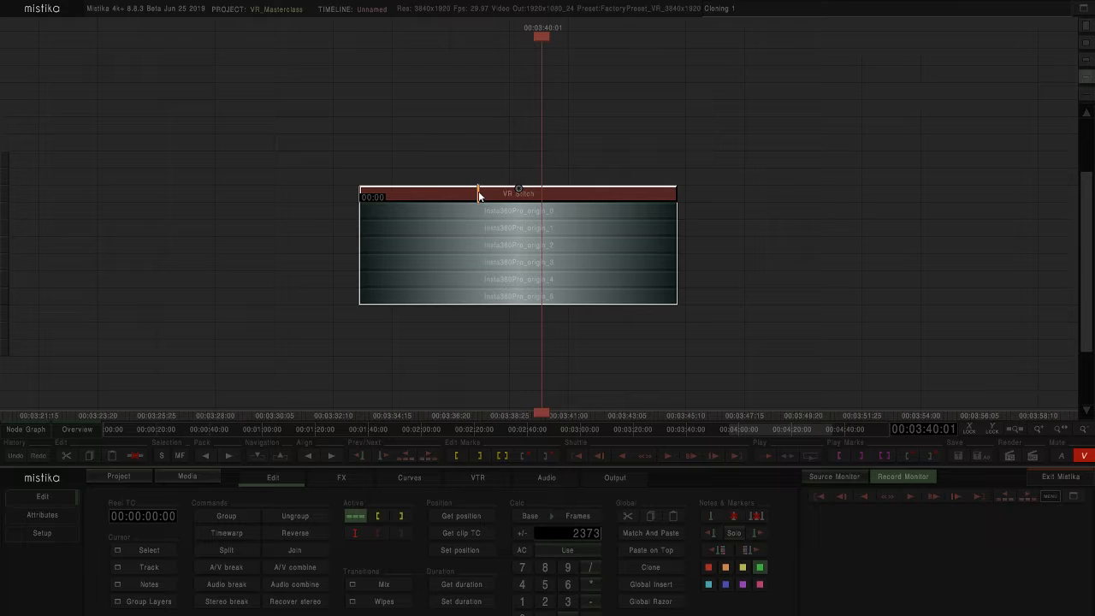
{"action": "double_click", "coordinate": [478, 193]}
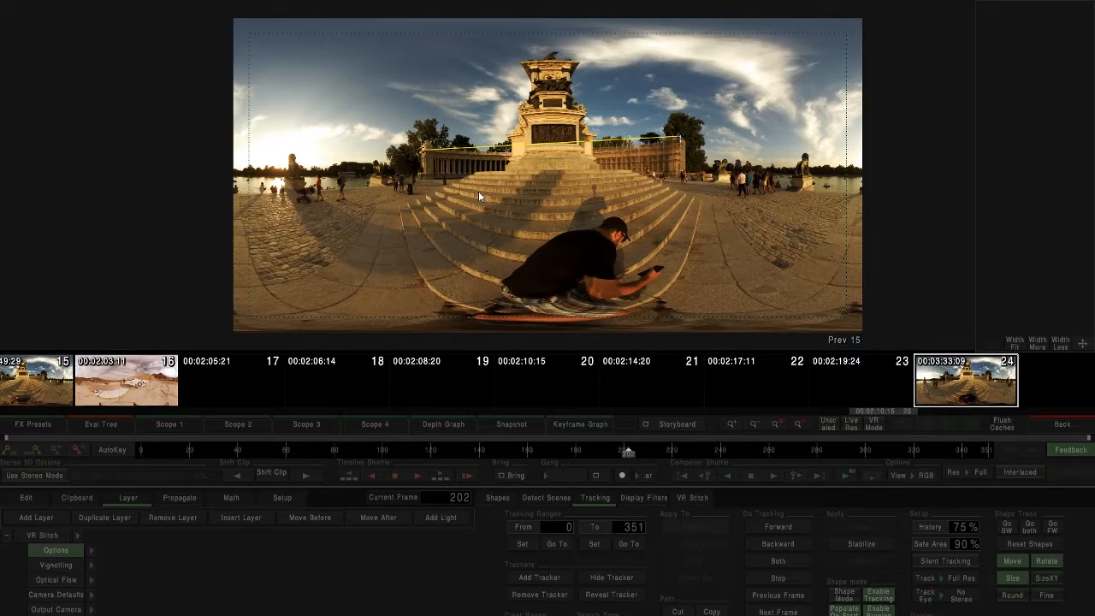
{"action": "left_click", "coordinate": [389, 450]}
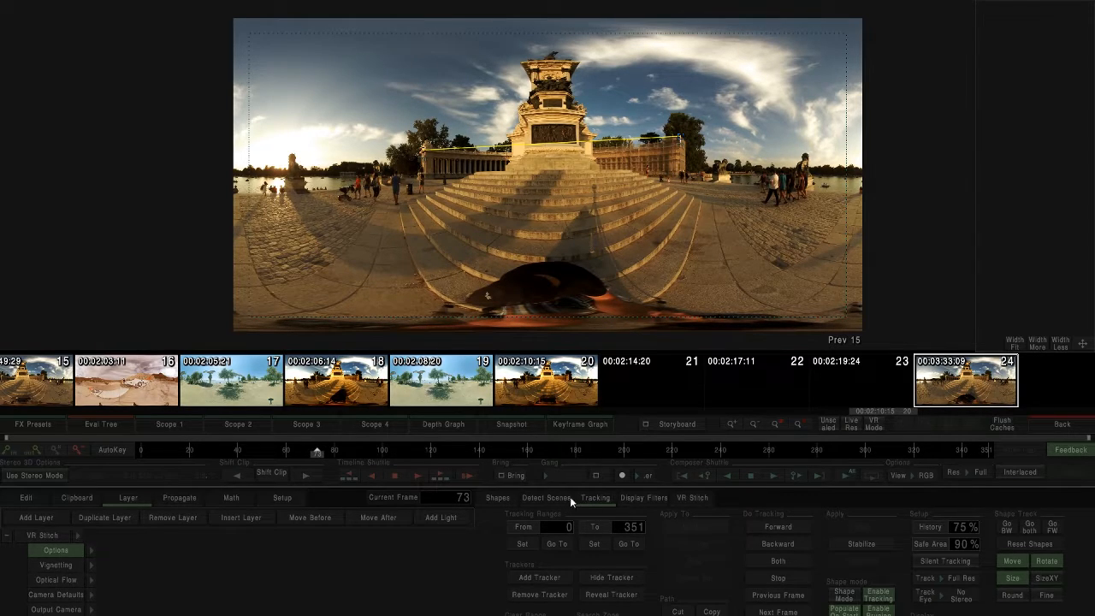
{"action": "left_click", "coordinate": [498, 498]}
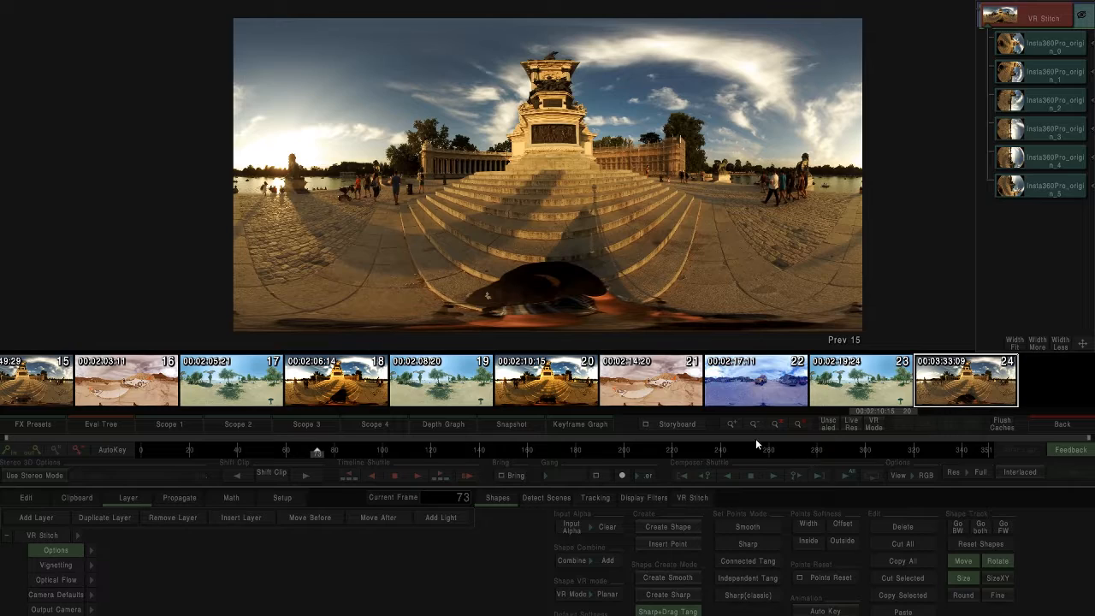
{"action": "left_click", "coordinate": [669, 424]}
{"action": "left_click", "coordinate": [661, 251]}
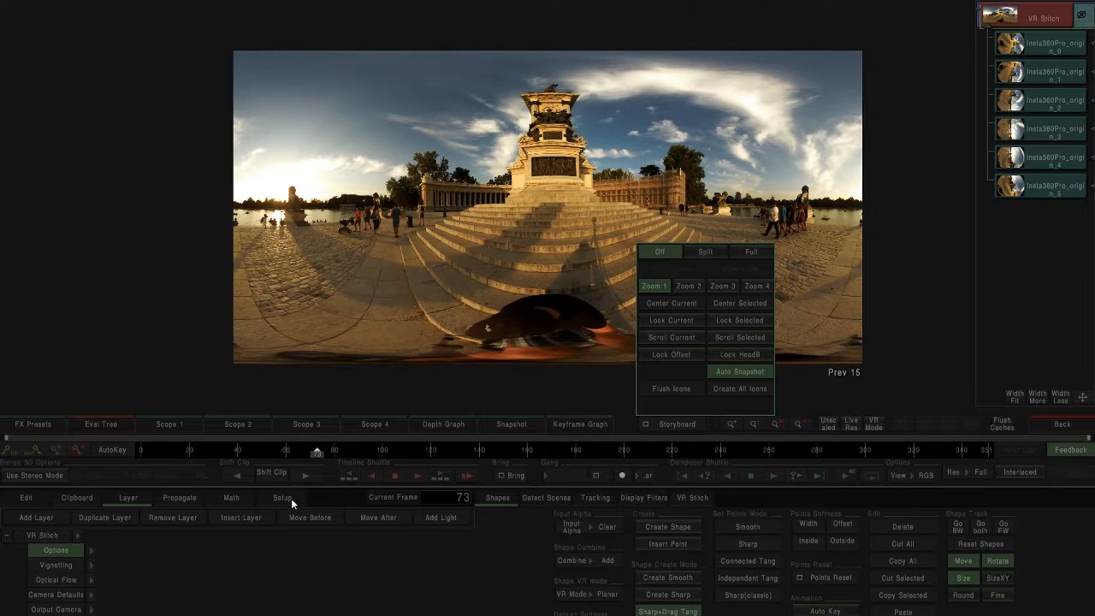
- Review the clip up to frame 321, preview that frame in stereo mode, and return to the timeline in mono
{"action": "left_click", "coordinate": [202, 451]}
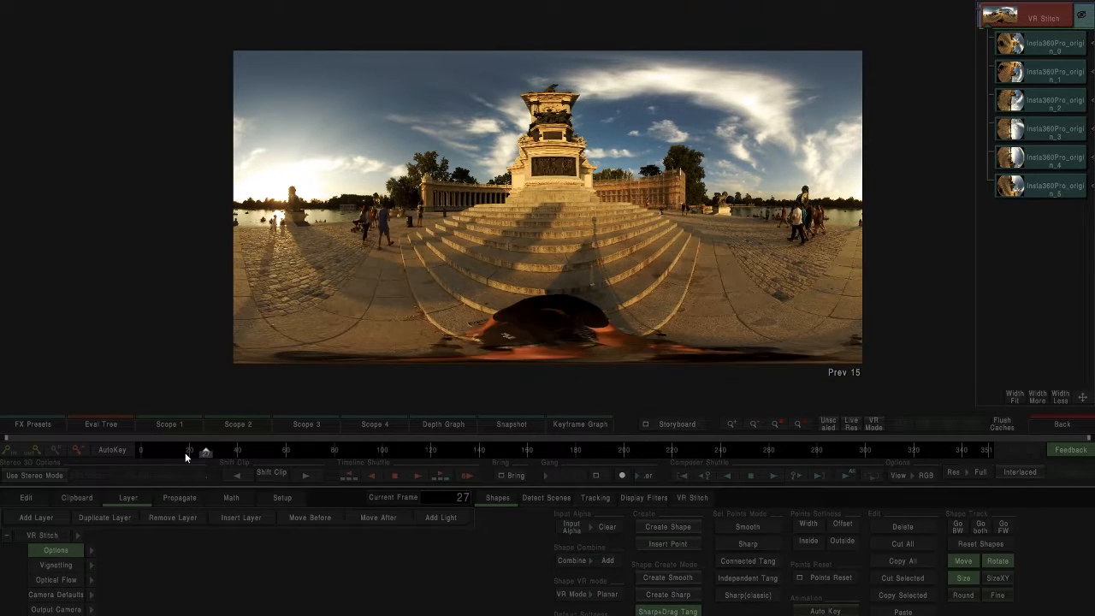
{"action": "left_click", "coordinate": [171, 452]}
{"action": "left_click", "coordinate": [916, 450]}
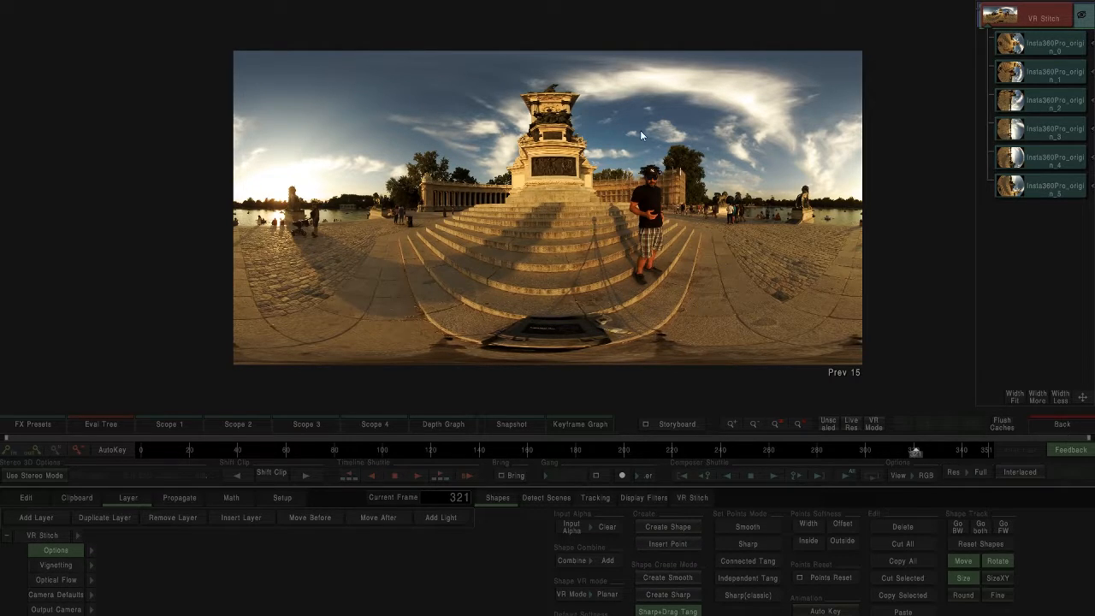
{"action": "left_click", "coordinate": [30, 475]}
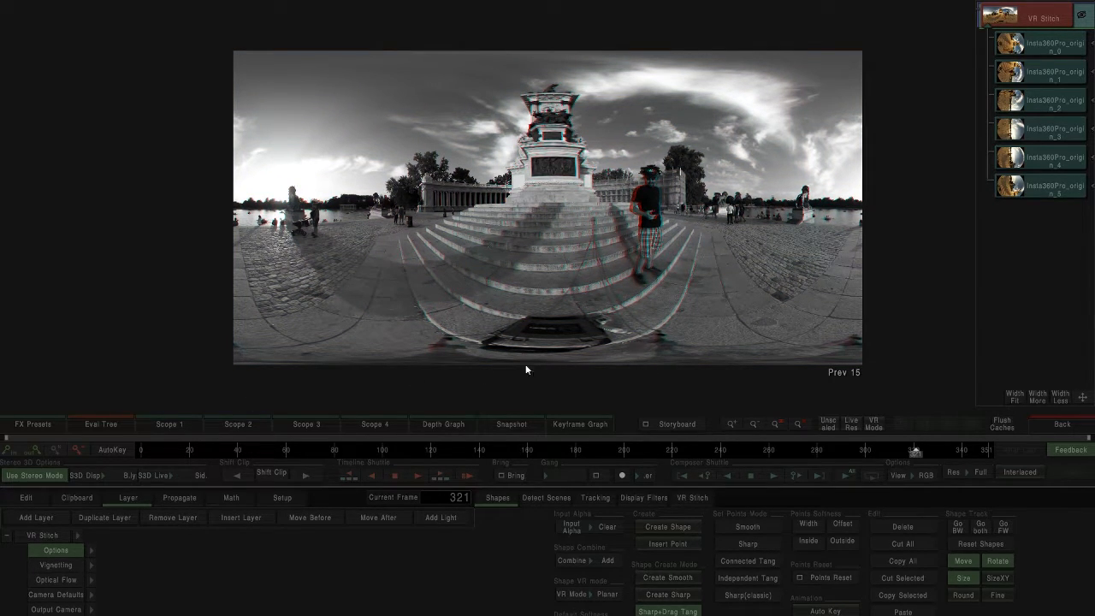
{"action": "left_click", "coordinate": [47, 476]}
{"action": "left_click", "coordinate": [1065, 421]}
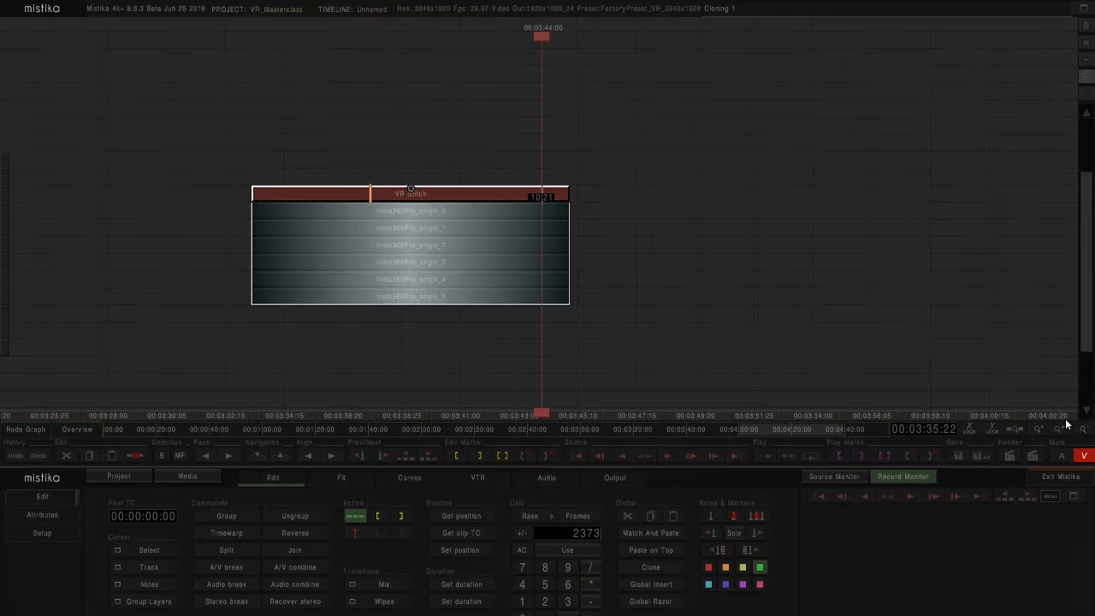
- Add a VR View node to the VR Stitch in the node graph, arrange both nodes, and open the VR View's parameters
{"action": "left_click", "coordinate": [326, 479]}
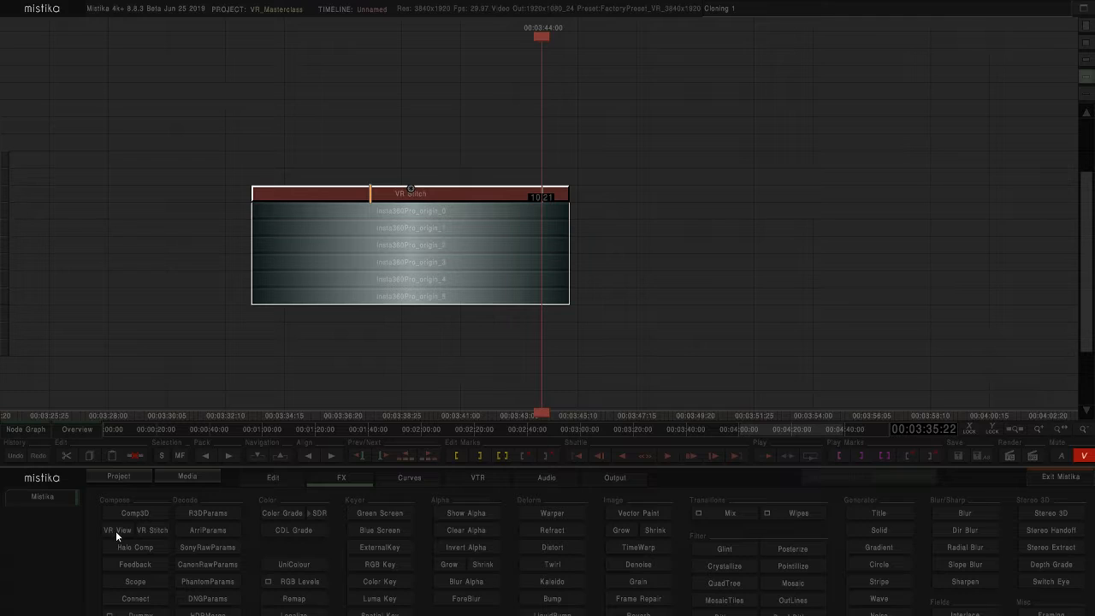
{"action": "left_click", "coordinate": [36, 435]}
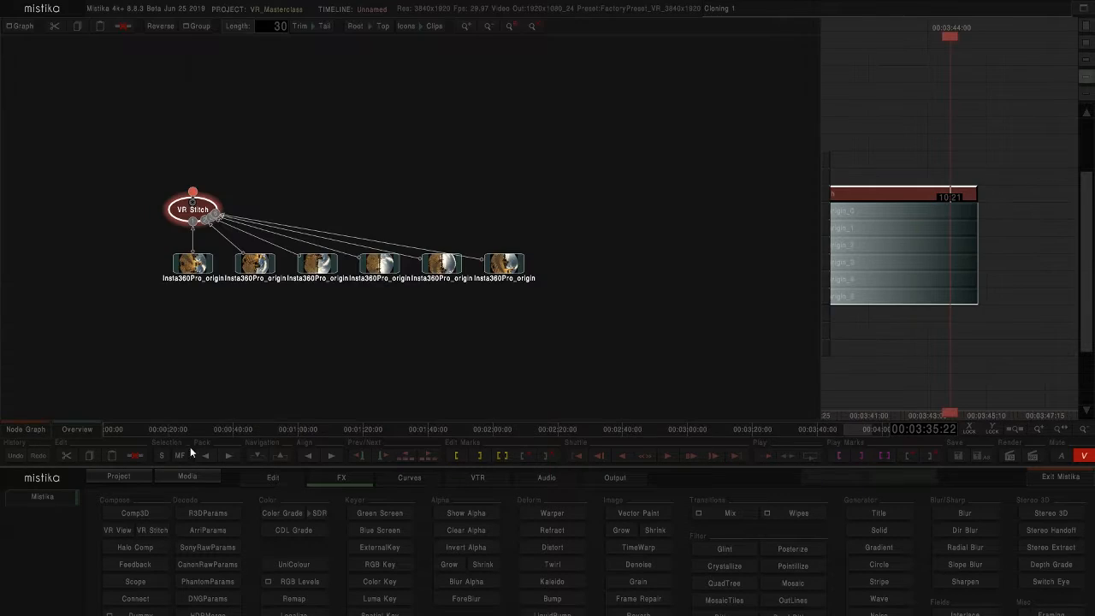
{"action": "left_click_drag", "start_coordinate": [195, 209], "coordinate": [351, 190]}
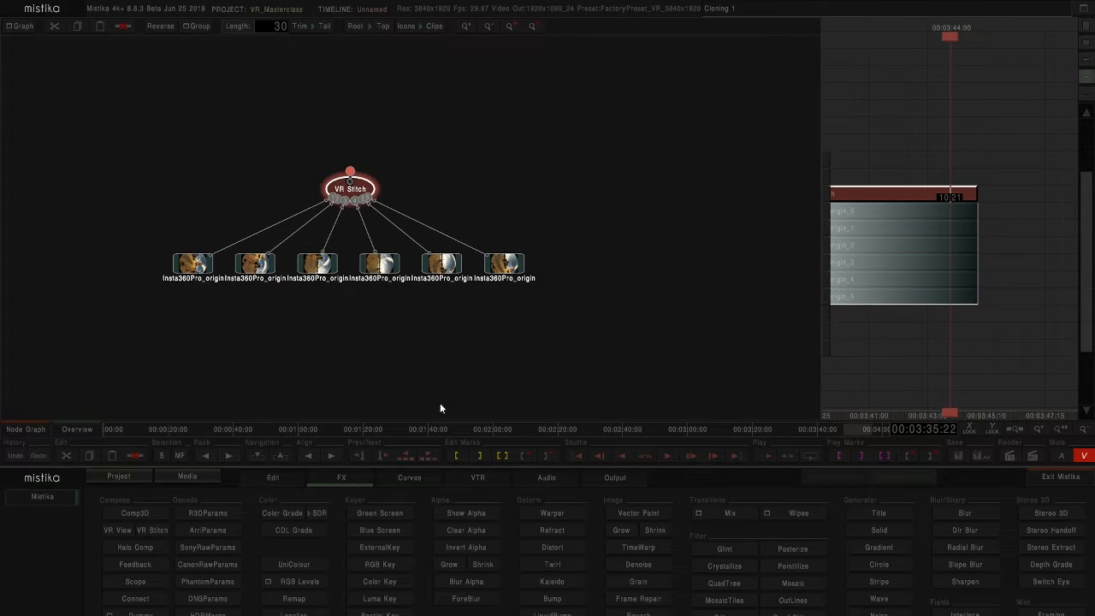
{"action": "left_click_drag", "start_coordinate": [430, 322], "coordinate": [425, 389]}
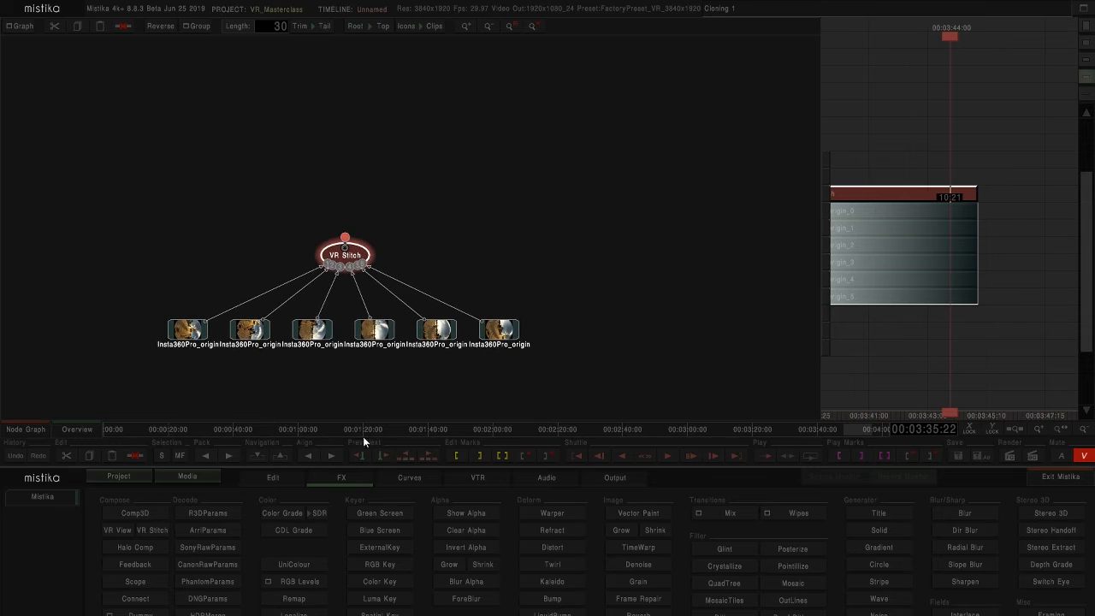
{"action": "left_click", "coordinate": [126, 532]}
{"action": "left_click_drag", "start_coordinate": [351, 224], "coordinate": [470, 248]}
{"action": "double_click", "coordinate": [471, 248]}
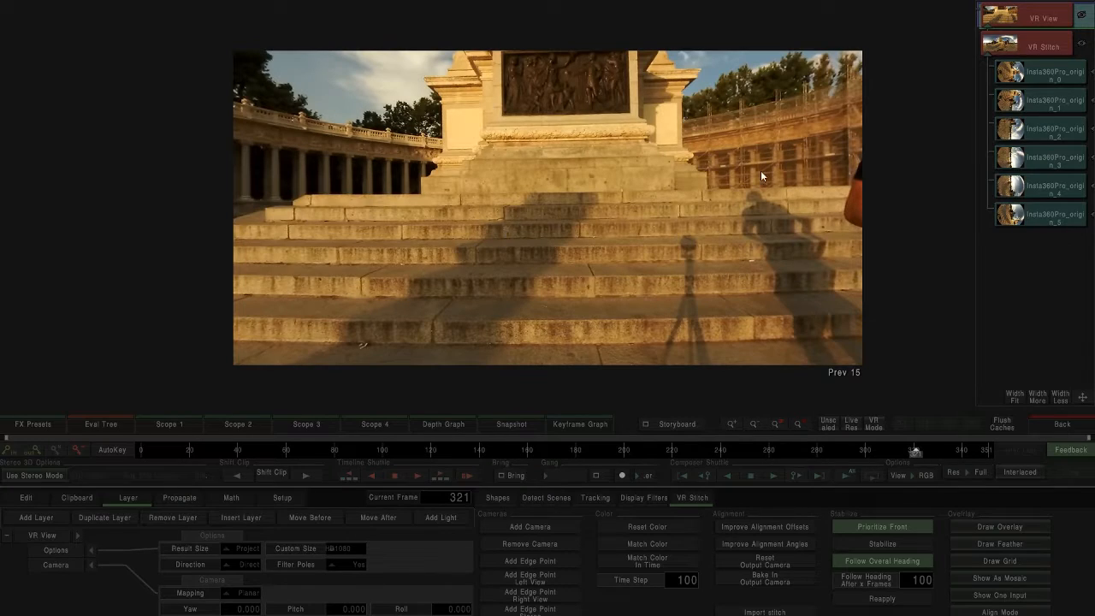
- Try the planar view with Pitch -83 and Roll 117, and reset both parameters
{"action": "left_click_drag", "start_coordinate": [346, 609], "coordinate": [57, 538]}
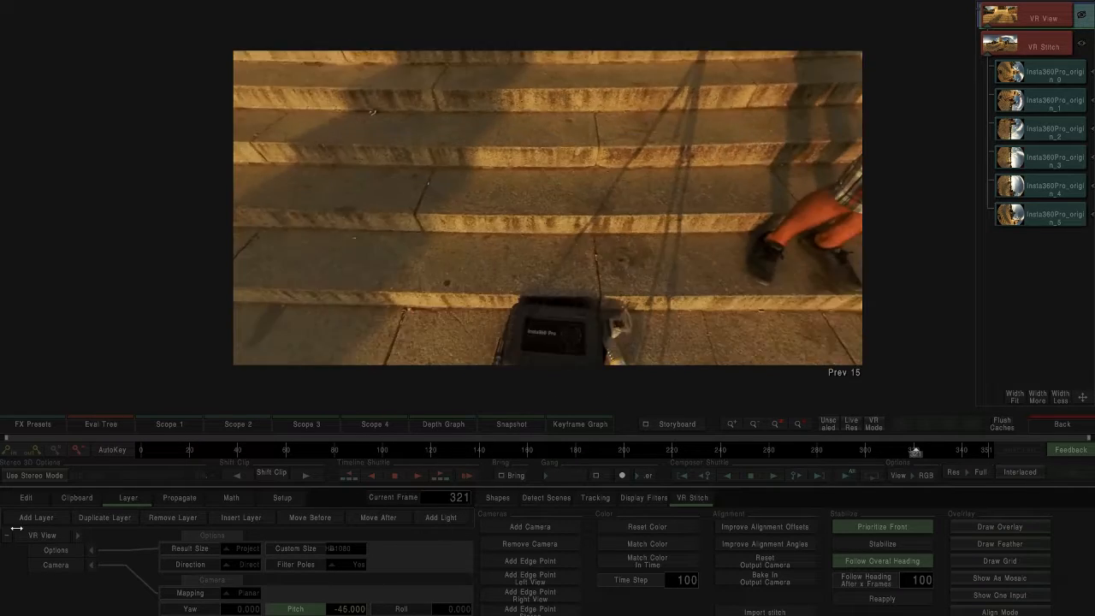
{"action": "left_click_drag", "start_coordinate": [352, 608], "coordinate": [774, 57]}
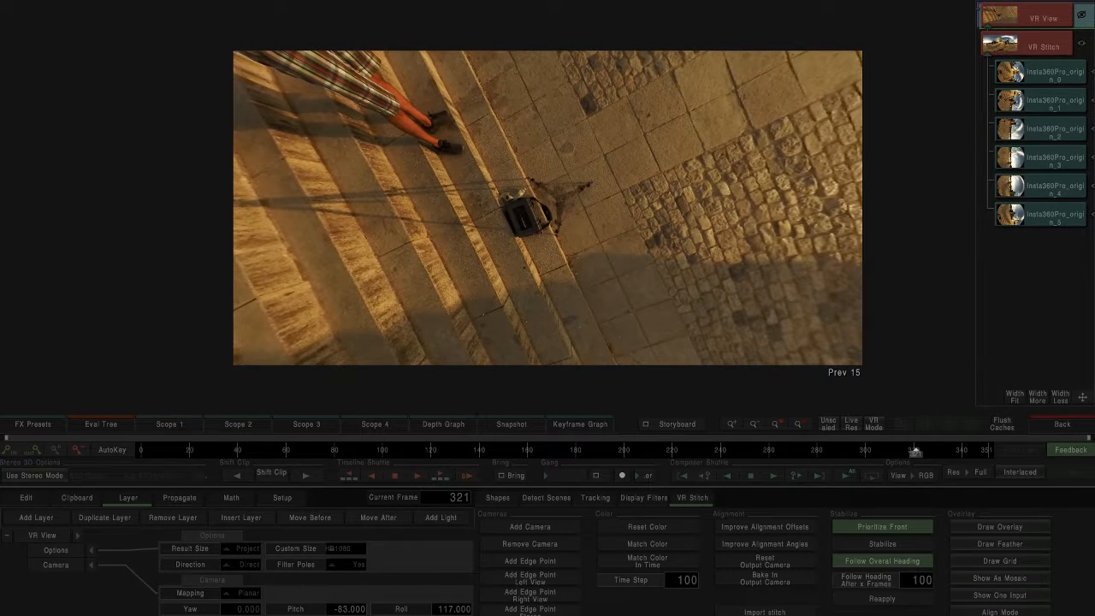
{"action": "double_click", "coordinate": [302, 610]}
{"action": "double_click", "coordinate": [405, 609]}
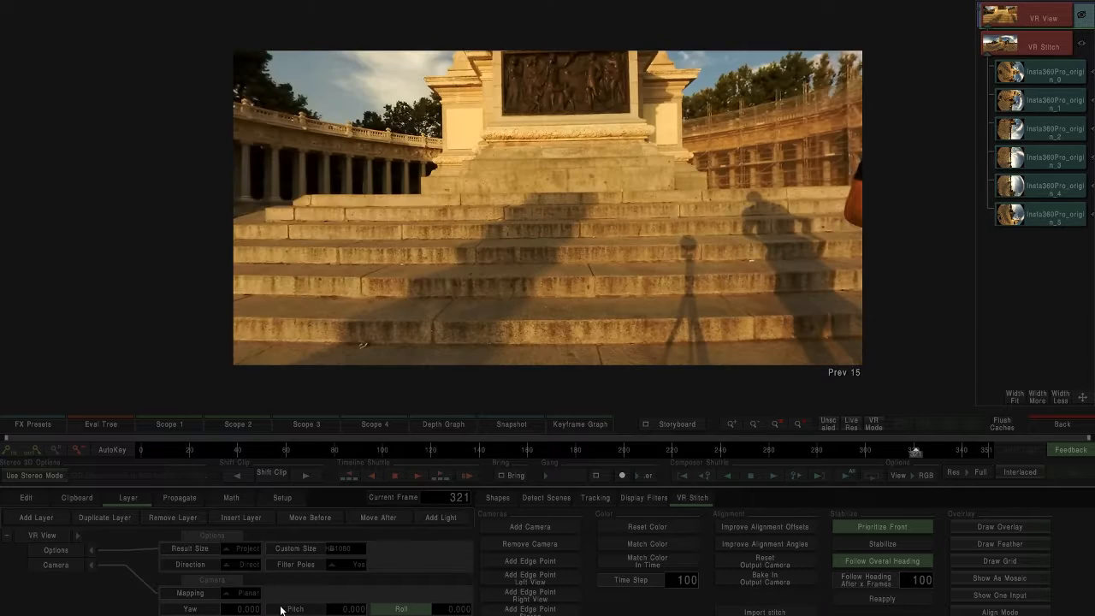
- Try the Tiny Planet mapping with a wider field of view, and reset the VR View's camera parameters
{"action": "left_click", "coordinate": [244, 597]}
{"action": "left_click", "coordinate": [278, 508]}
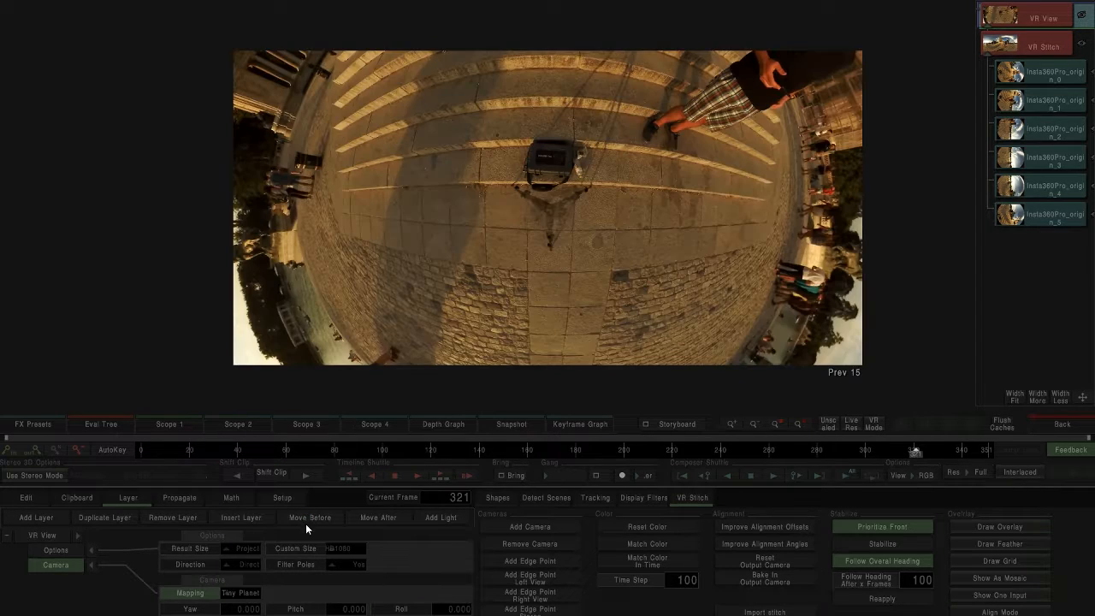
{"action": "left_click_drag", "start_coordinate": [241, 615], "coordinate": [21, 594]}
{"action": "left_click_drag", "start_coordinate": [240, 615], "coordinate": [63, 610]}
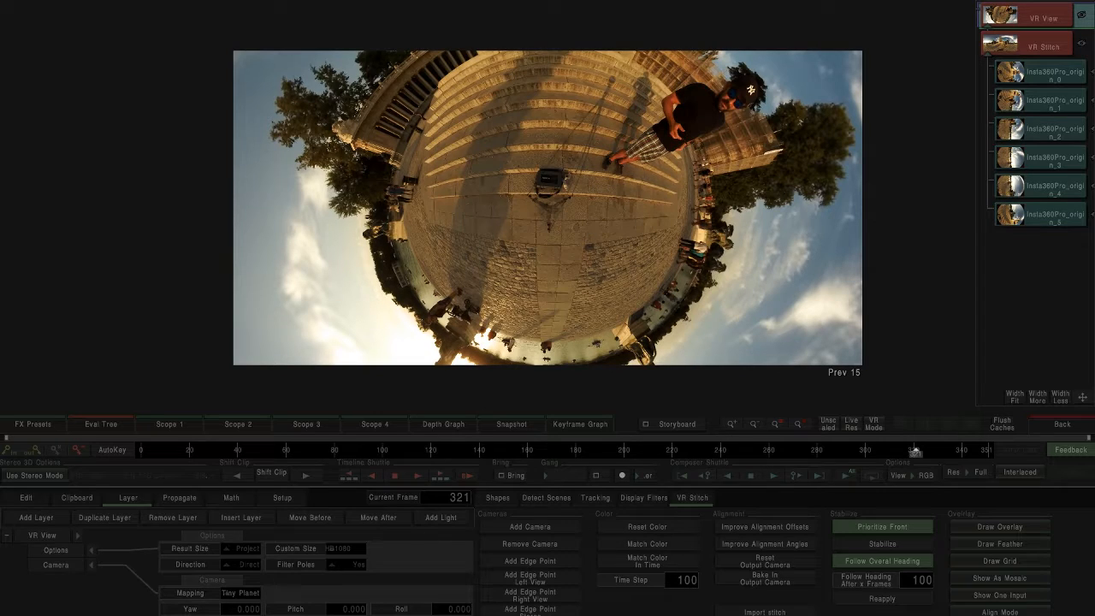
{"action": "left_click", "coordinate": [60, 566]}
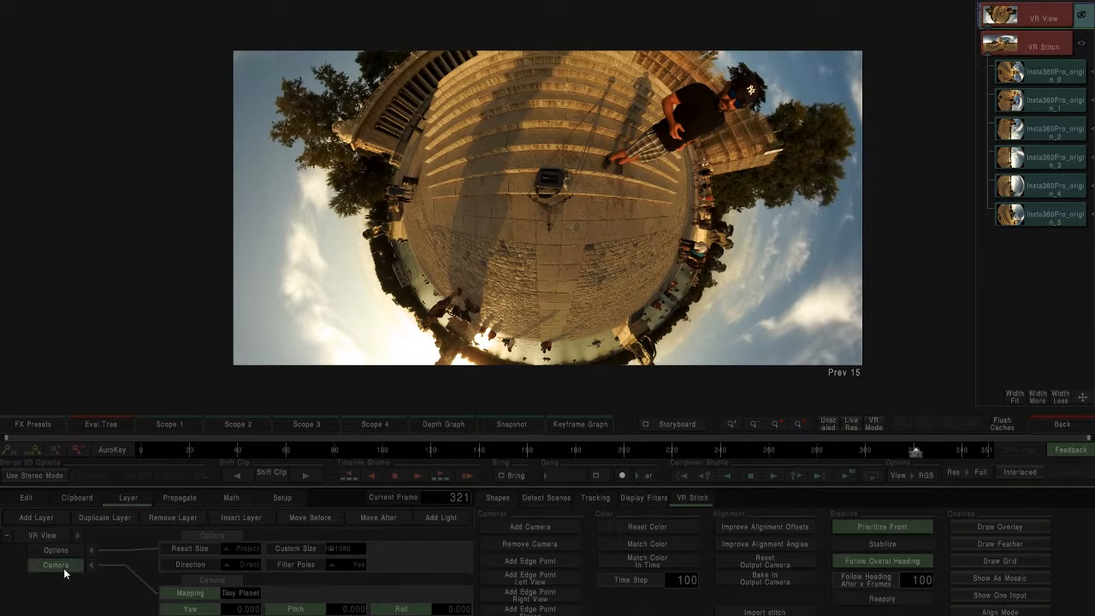
{"action": "key", "text": "BackSpace"}
- Select the Planar mapping, set the VR View's Pitch to -89 to face the tripod's ground, and return to the timeline
{"action": "left_click", "coordinate": [239, 597]}
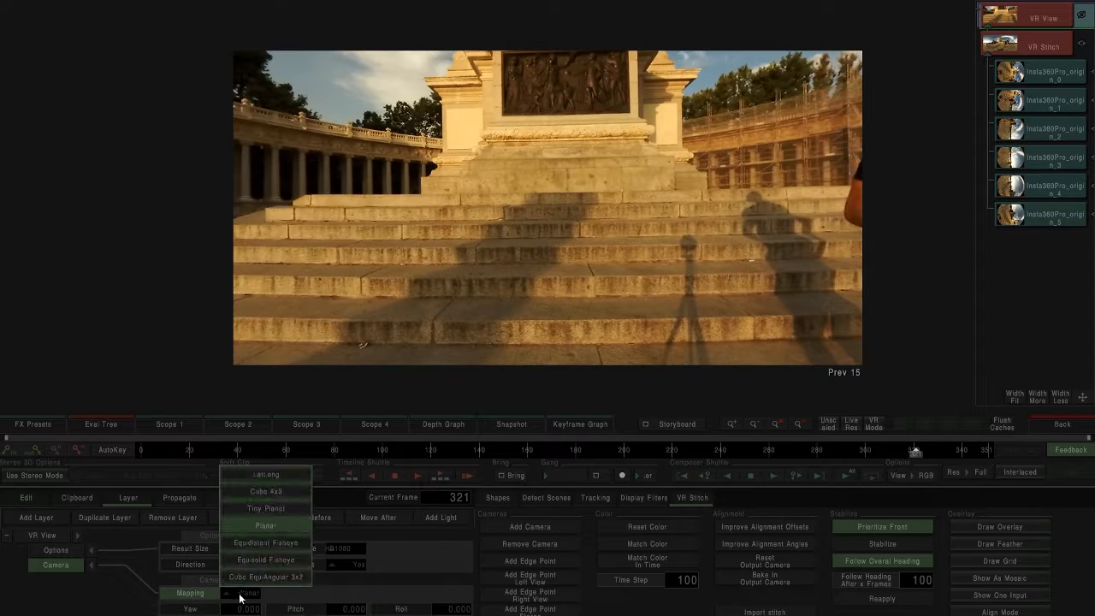
{"action": "left_click", "coordinate": [286, 526]}
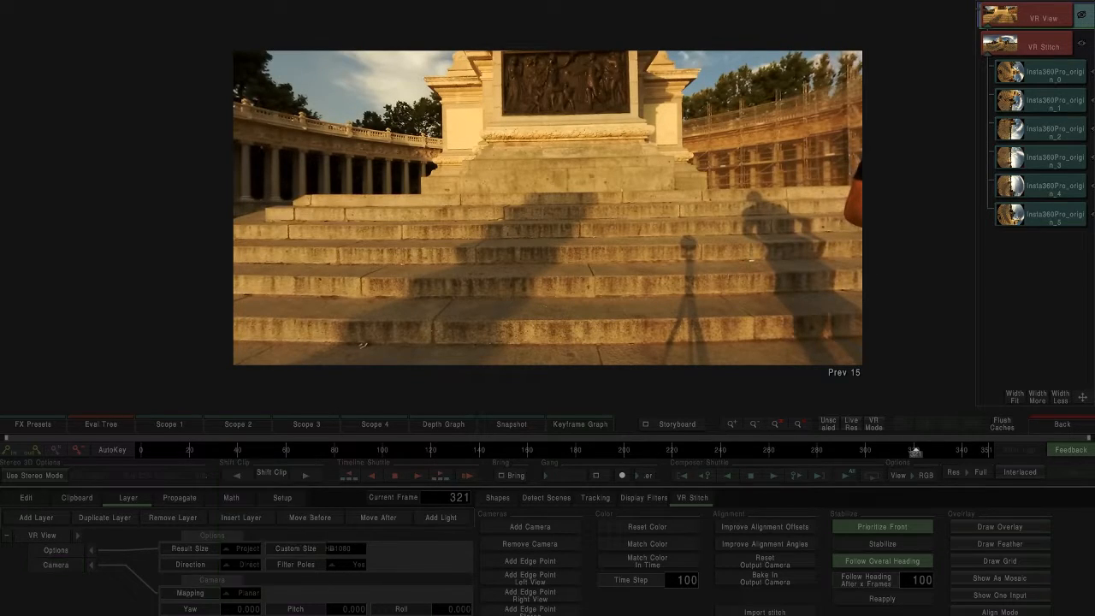
{"action": "left_click_drag", "start_coordinate": [347, 608], "coordinate": [109, 546]}
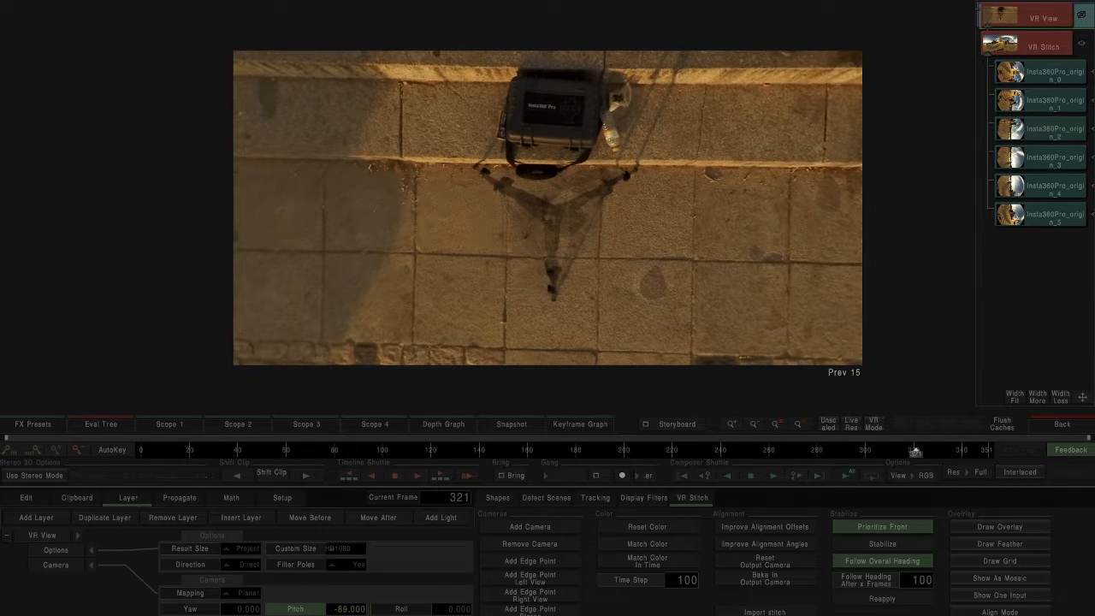
{"action": "left_click", "coordinate": [1062, 426]}
- Add a Vector Paint effect on top of the VR View and open its paint workspace with the tripod area enlarged
{"action": "left_click", "coordinate": [340, 477]}
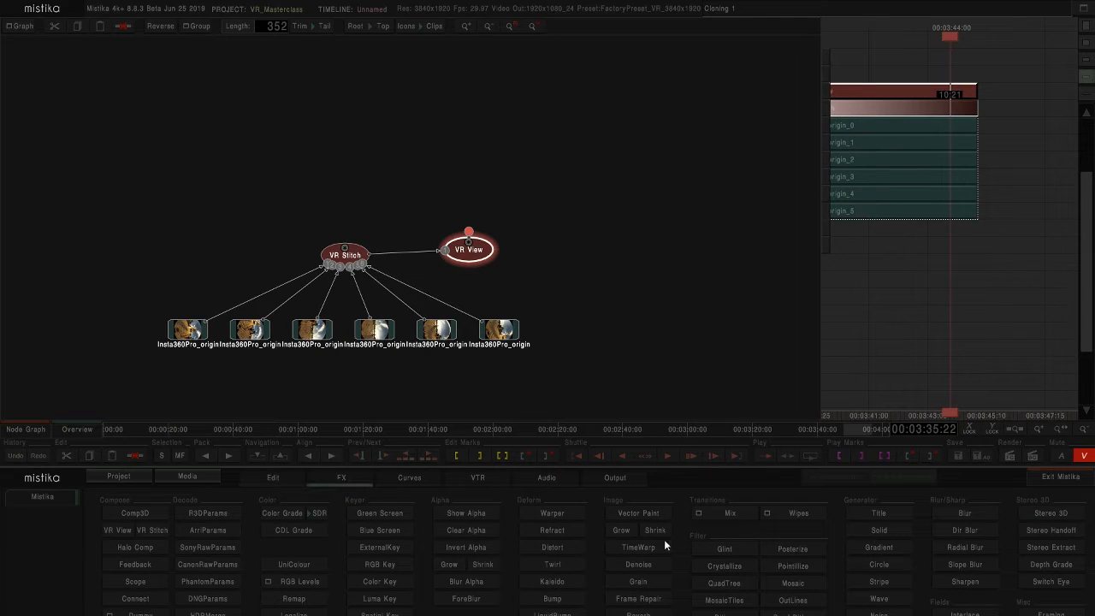
{"action": "left_click", "coordinate": [646, 512]}
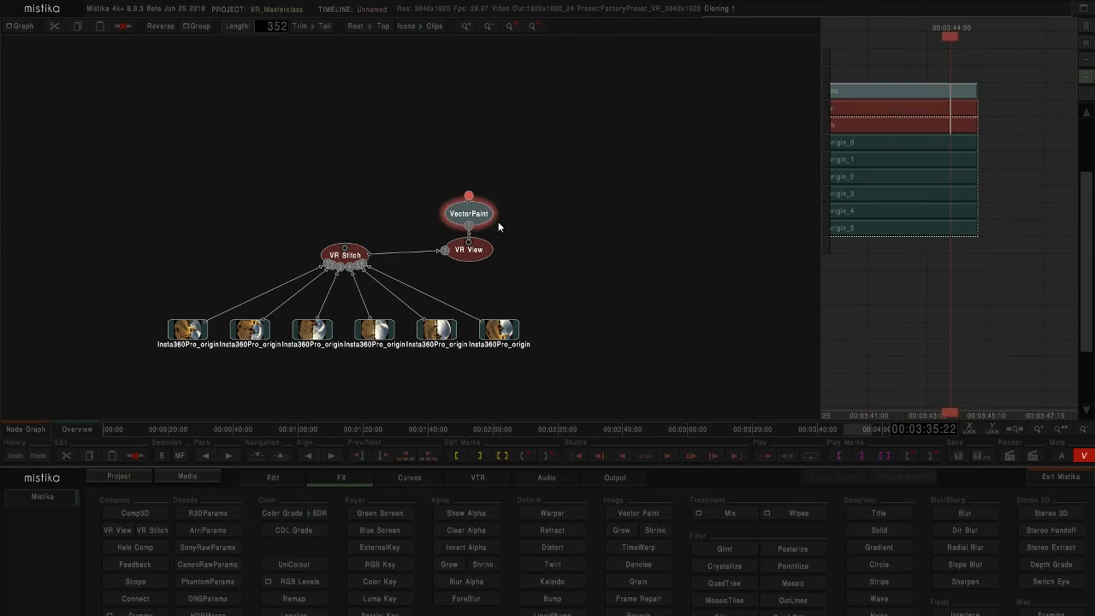
{"action": "double_click", "coordinate": [480, 213]}
{"action": "left_click", "coordinate": [704, 498]}
{"action": "scroll", "coordinate": [541, 256], "scroll_direction": "down", "scroll_amount": 4}
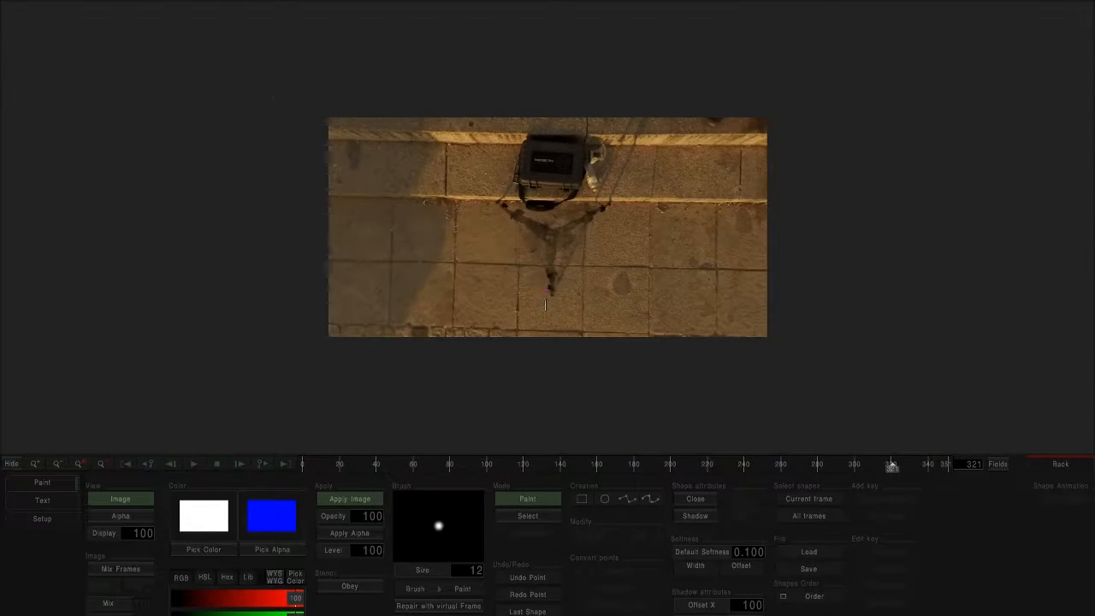
{"action": "scroll", "coordinate": [546, 309], "scroll_direction": "up", "scroll_amount": 2}
- Set the paint brush to Clone Fore with a size of 94
{"action": "left_click", "coordinate": [461, 592]}
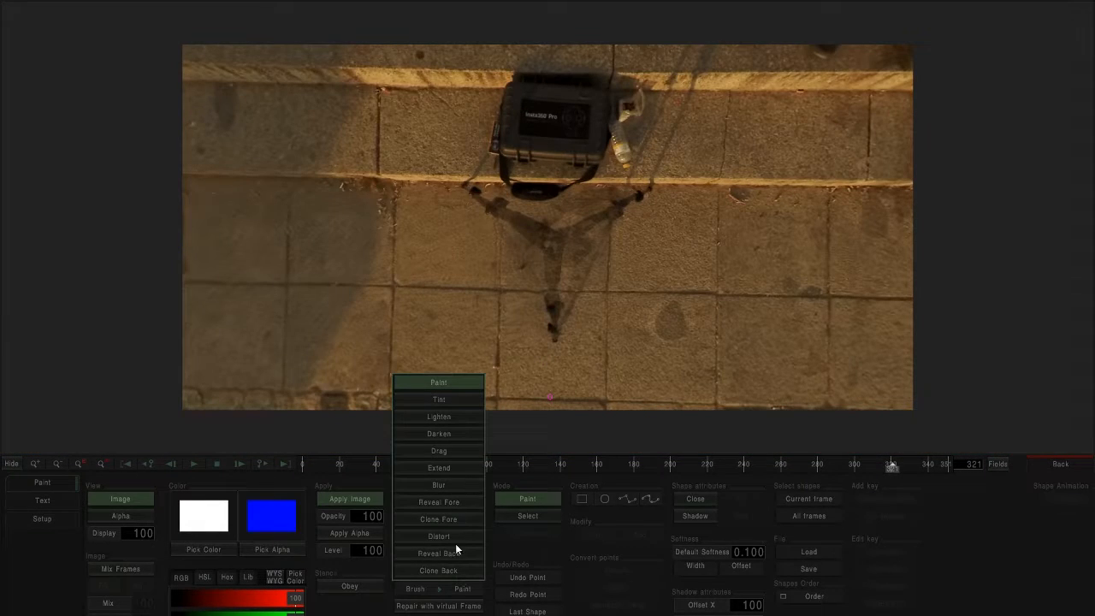
{"action": "left_click", "coordinate": [454, 518]}
{"action": "left_click_drag", "start_coordinate": [469, 565], "coordinate": [954, 575]}
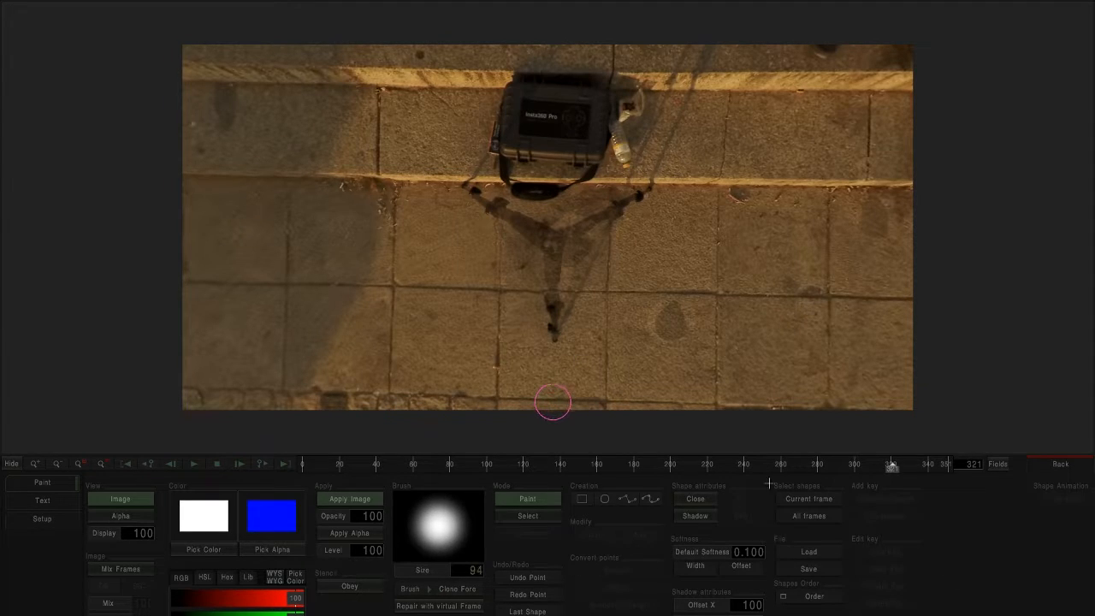
- Clone clean paving from the surrounding slabs over the tripod's three legs and its centre
{"action": "mouse_move", "coordinate": [564, 346]}
{"action": "left_mouse_down"}
{"action": "mouse_move", "coordinate": [574, 372]}
{"action": "mouse_move", "coordinate": [572, 348]}
{"action": "mouse_move", "coordinate": [584, 340]}
{"action": "mouse_move", "coordinate": [588, 351]}
{"action": "left_mouse_up"}
{"action": "left_click_drag", "start_coordinate": [560, 317], "coordinate": [567, 313]}
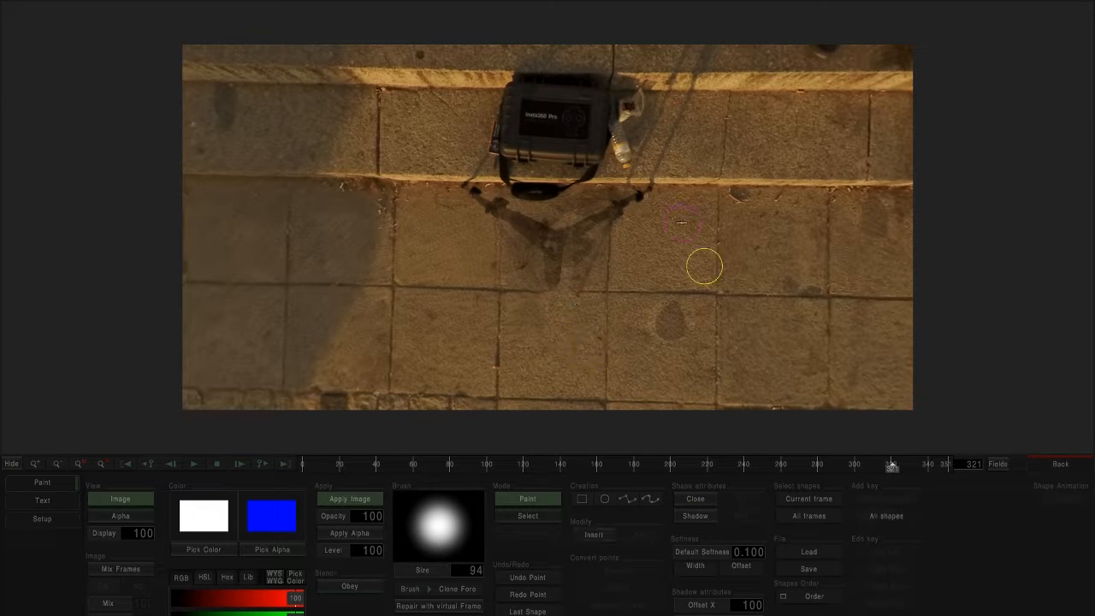
{"action": "mouse_move", "coordinate": [644, 202]}
{"action": "left_mouse_down"}
{"action": "mouse_move", "coordinate": [632, 198]}
{"action": "mouse_move", "coordinate": [620, 220]}
{"action": "left_mouse_up"}
{"action": "left_click", "coordinate": [440, 249], "text": "ctrl"}
{"action": "mouse_move", "coordinate": [560, 259]}
{"action": "left_mouse_down"}
{"action": "mouse_move", "coordinate": [519, 272]}
{"action": "mouse_move", "coordinate": [585, 277]}
{"action": "mouse_move", "coordinate": [588, 263]}
{"action": "mouse_move", "coordinate": [571, 249]}
{"action": "mouse_move", "coordinate": [529, 251]}
{"action": "mouse_move", "coordinate": [518, 214]}
{"action": "mouse_move", "coordinate": [523, 266]}
{"action": "left_mouse_up"}
{"action": "left_click", "coordinate": [657, 272], "text": "ctrl"}
{"action": "mouse_move", "coordinate": [605, 240]}
{"action": "left_mouse_down"}
{"action": "mouse_move", "coordinate": [595, 205]}
{"action": "mouse_move", "coordinate": [570, 235]}
{"action": "mouse_move", "coordinate": [541, 225]}
{"action": "mouse_move", "coordinate": [584, 203]}
{"action": "left_mouse_up"}
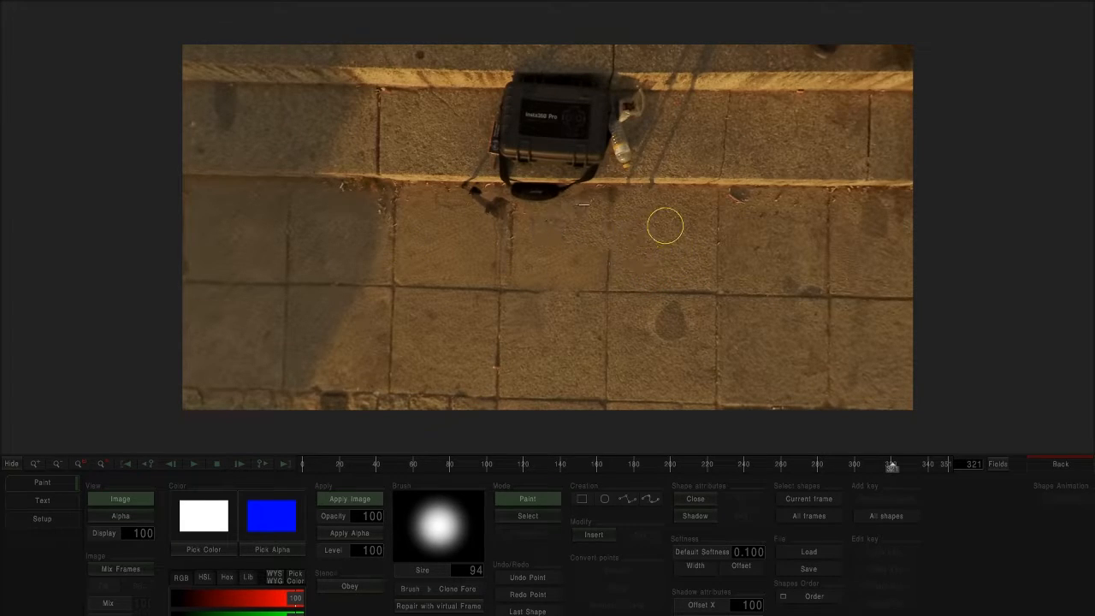
{"action": "left_click", "coordinate": [665, 232], "text": "ctrl"}
{"action": "mouse_move", "coordinate": [479, 211]}
{"action": "left_mouse_down"}
{"action": "mouse_move", "coordinate": [468, 193]}
{"action": "mouse_move", "coordinate": [494, 206]}
{"action": "mouse_move", "coordinate": [493, 222]}
{"action": "left_mouse_up"}
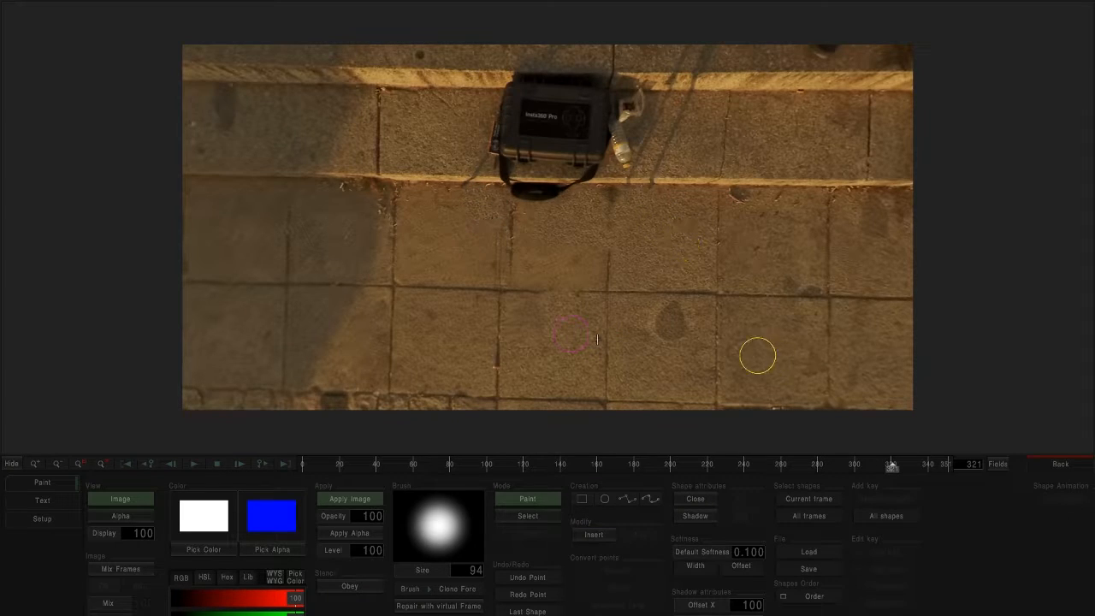
- Clone over the leftover marks in the joint below the camera case, add a key for all shapes, and return to the timeline
{"action": "left_click", "coordinate": [570, 239], "text": "ctrl"}
{"action": "left_click_drag", "start_coordinate": [509, 264], "coordinate": [511, 213]}
{"action": "left_click", "coordinate": [655, 252], "text": "ctrl"}
{"action": "left_click", "coordinate": [541, 349], "text": "ctrl"}
{"action": "left_click", "coordinate": [874, 516]}
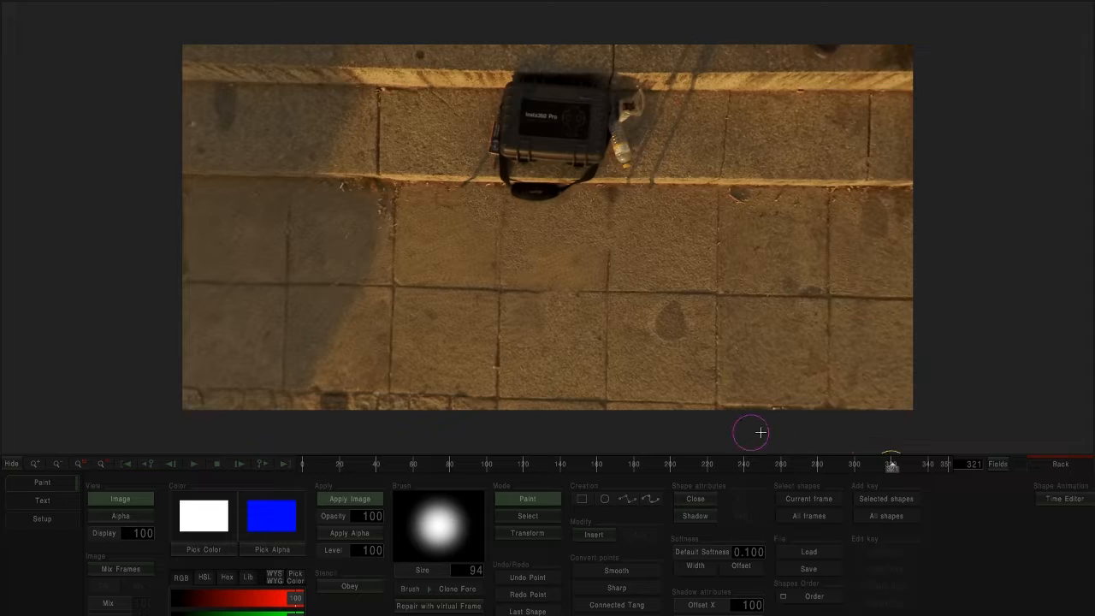
{"action": "left_click", "coordinate": [1052, 464]}
{"action": "left_click", "coordinate": [1048, 426]}
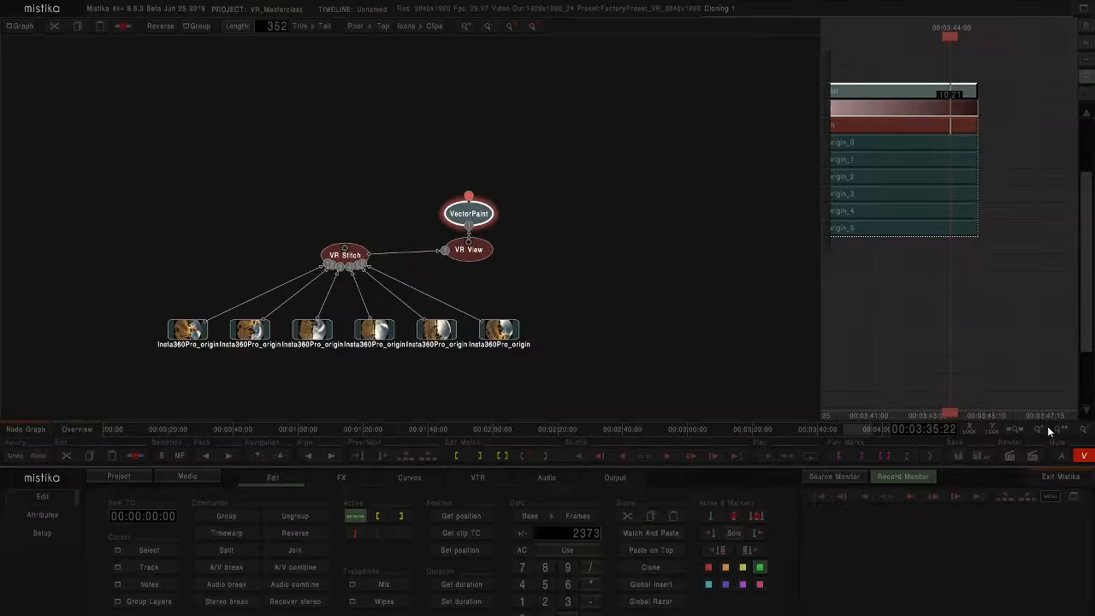
- Add a second VR View on a new VR Stitch output, connect the VectorPaint output to it, and open its settings
{"action": "left_click_drag", "start_coordinate": [469, 199], "coordinate": [471, 196]}
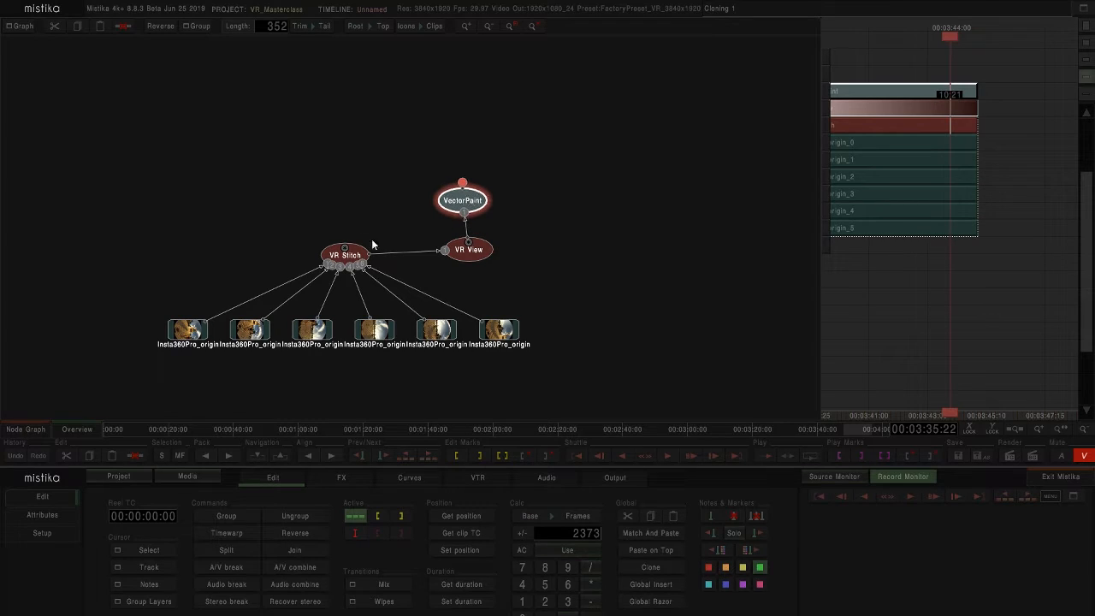
{"action": "left_click", "coordinate": [444, 250]}
{"action": "left_click_drag", "start_coordinate": [444, 251], "coordinate": [352, 170]}
{"action": "left_click", "coordinate": [343, 477]}
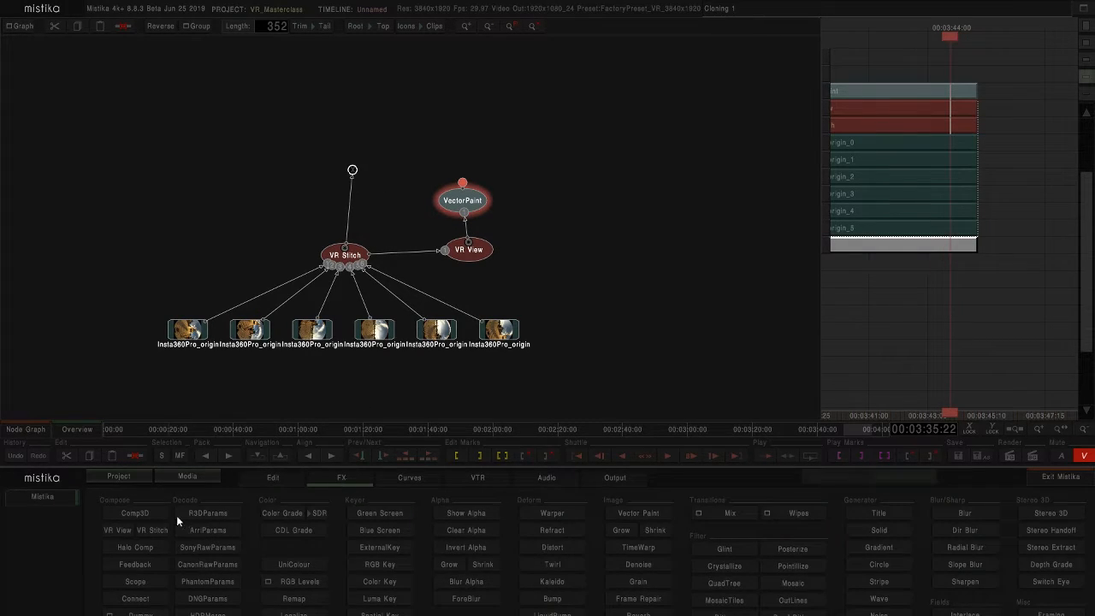
{"action": "left_click", "coordinate": [123, 529]}
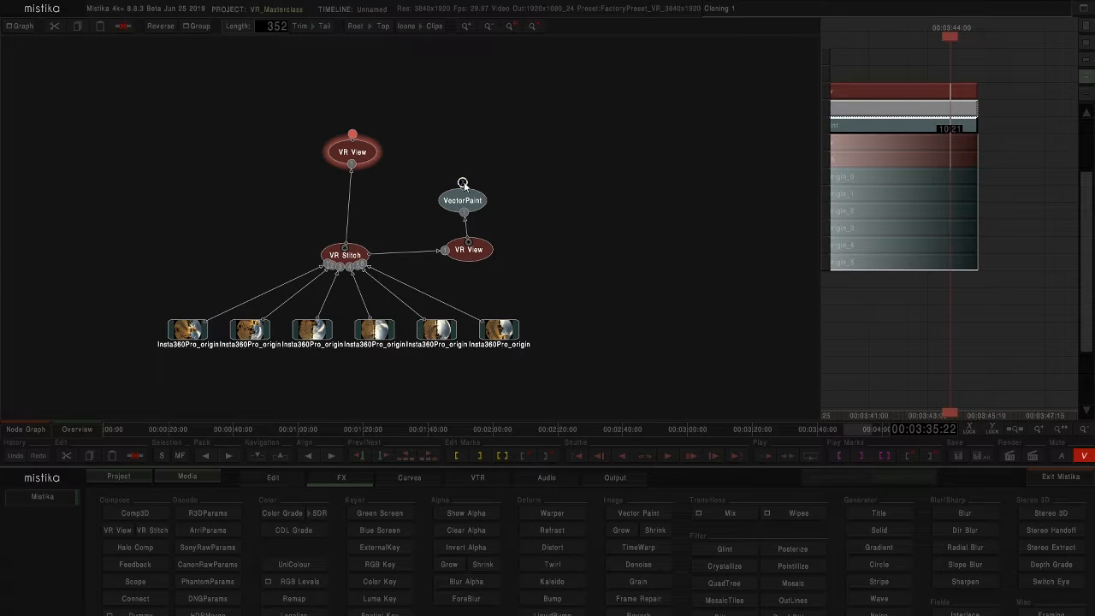
{"action": "left_click_drag", "start_coordinate": [462, 183], "coordinate": [356, 153]}
{"action": "double_click", "coordinate": [356, 153]}
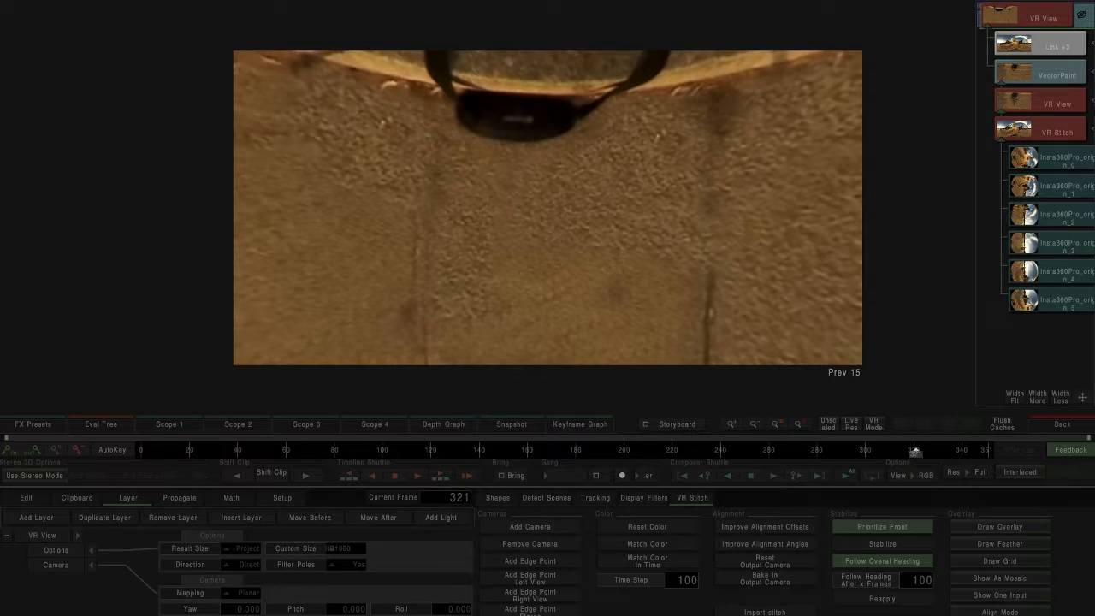
{"action": "left_click", "coordinate": [1054, 110]}
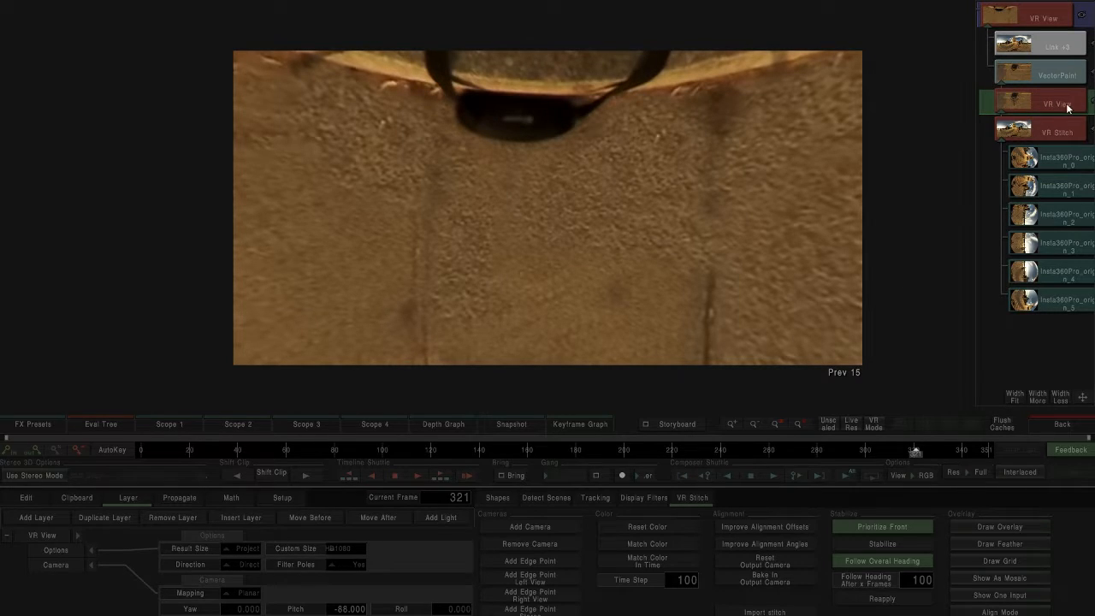
{"action": "left_click", "coordinate": [249, 565]}
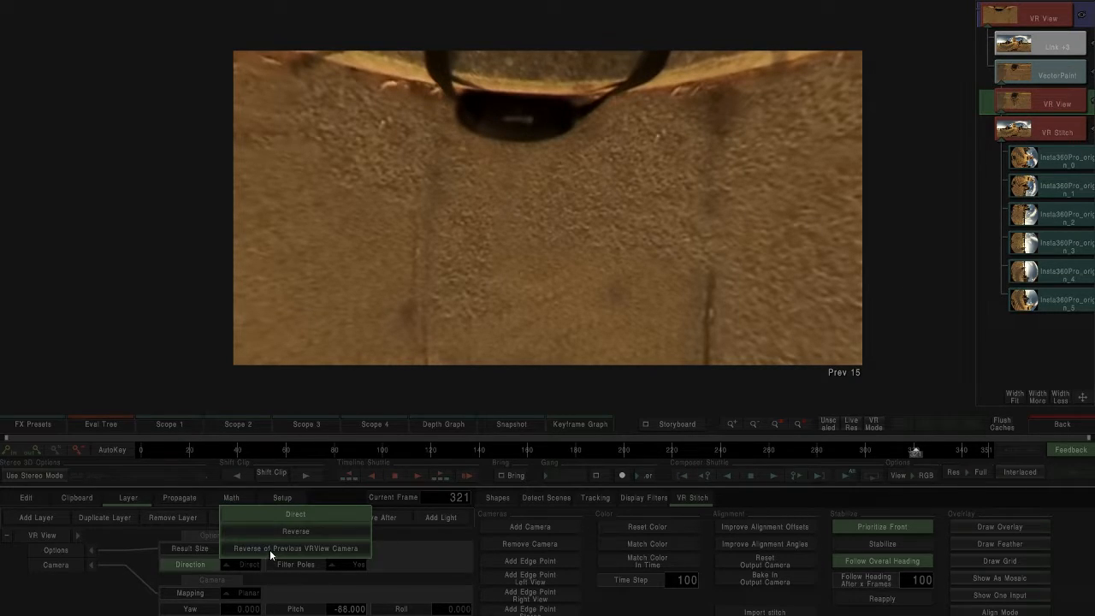
{"action": "left_click", "coordinate": [269, 550]}
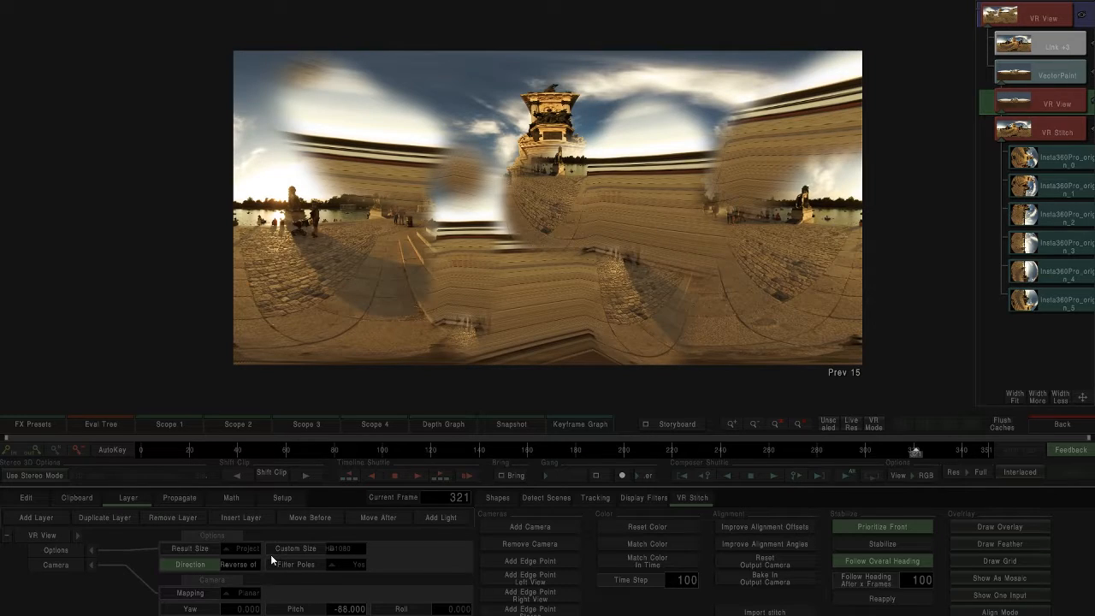
{"action": "left_click", "coordinate": [1038, 76]}
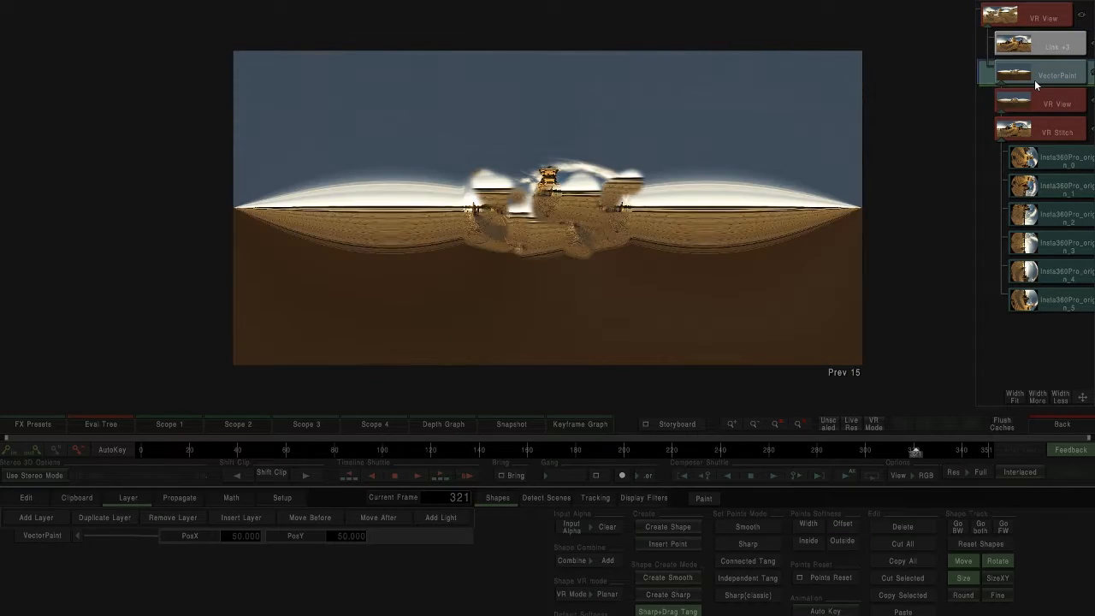
{"action": "left_click", "coordinate": [1026, 26]}
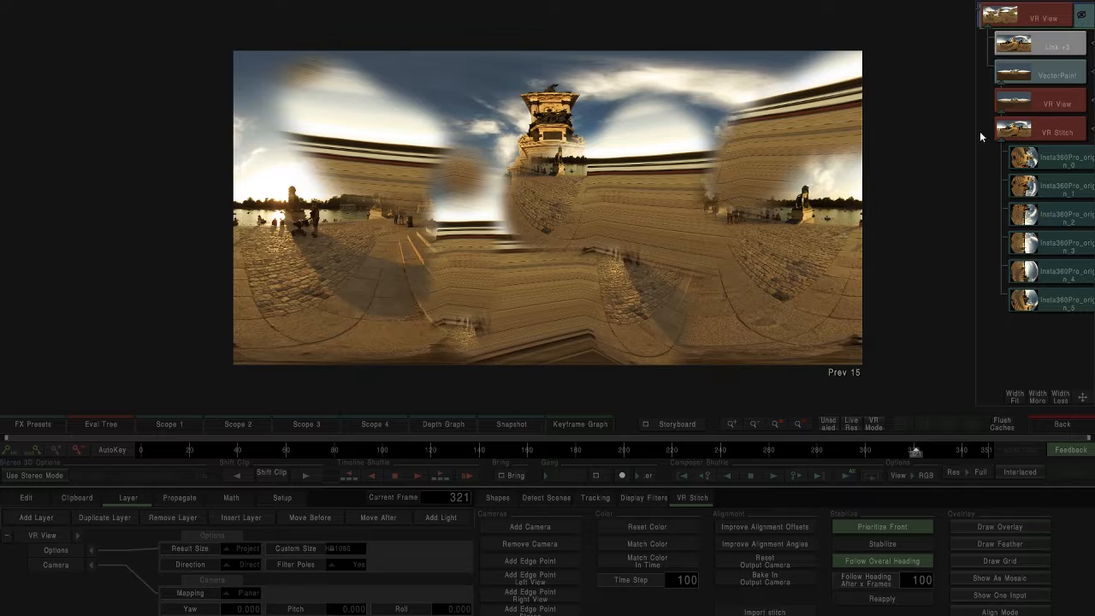
{"action": "left_click", "coordinate": [1052, 76]}
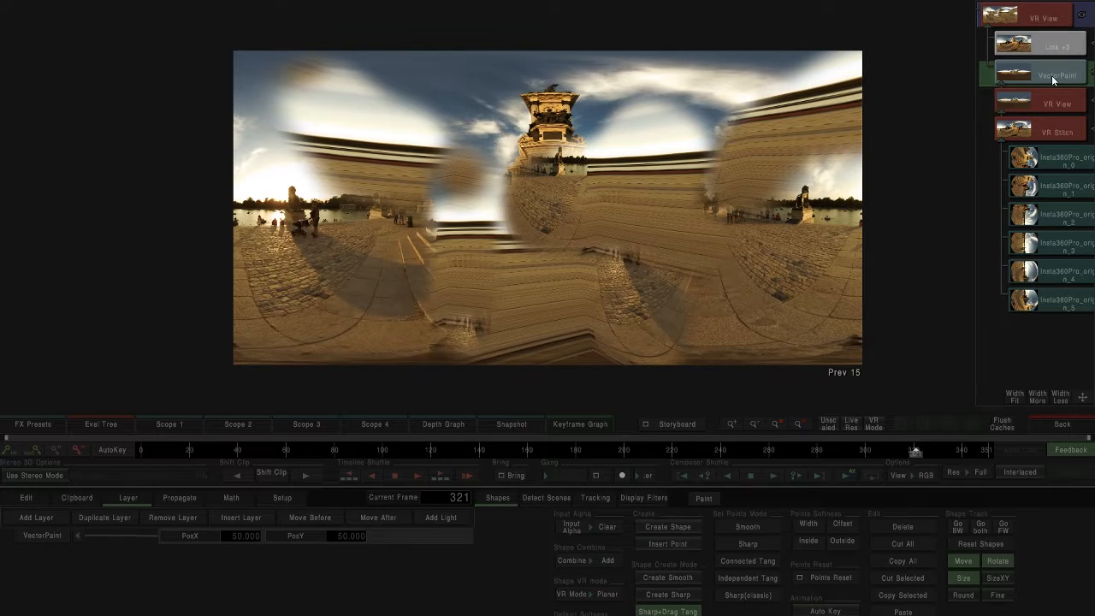
{"action": "left_click", "coordinate": [1048, 24]}
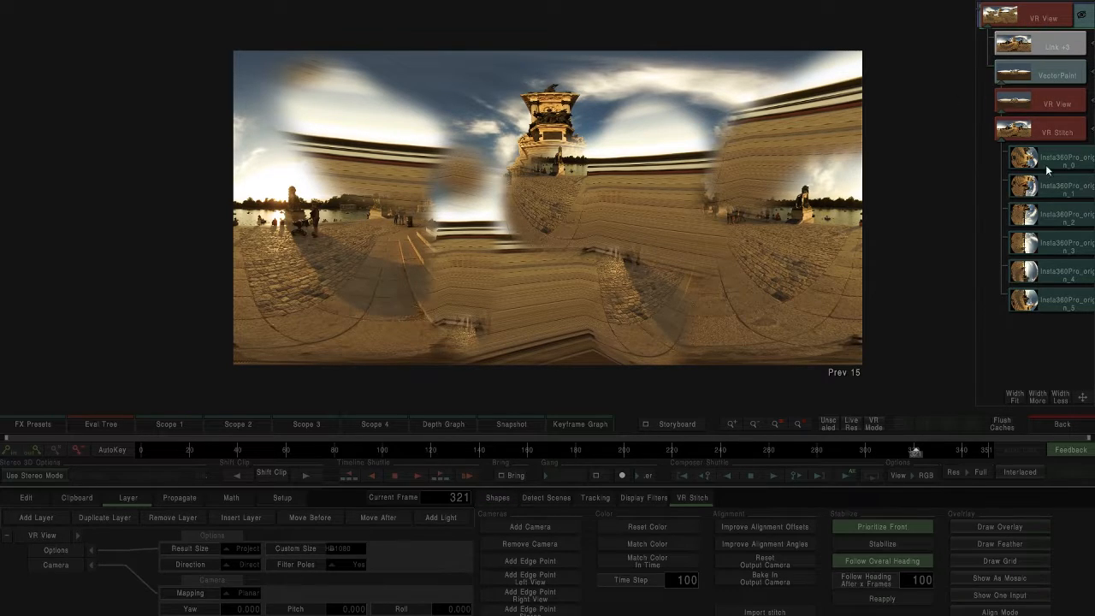
{"action": "left_click", "coordinate": [1044, 104]}
{"action": "left_click", "coordinate": [236, 565]}
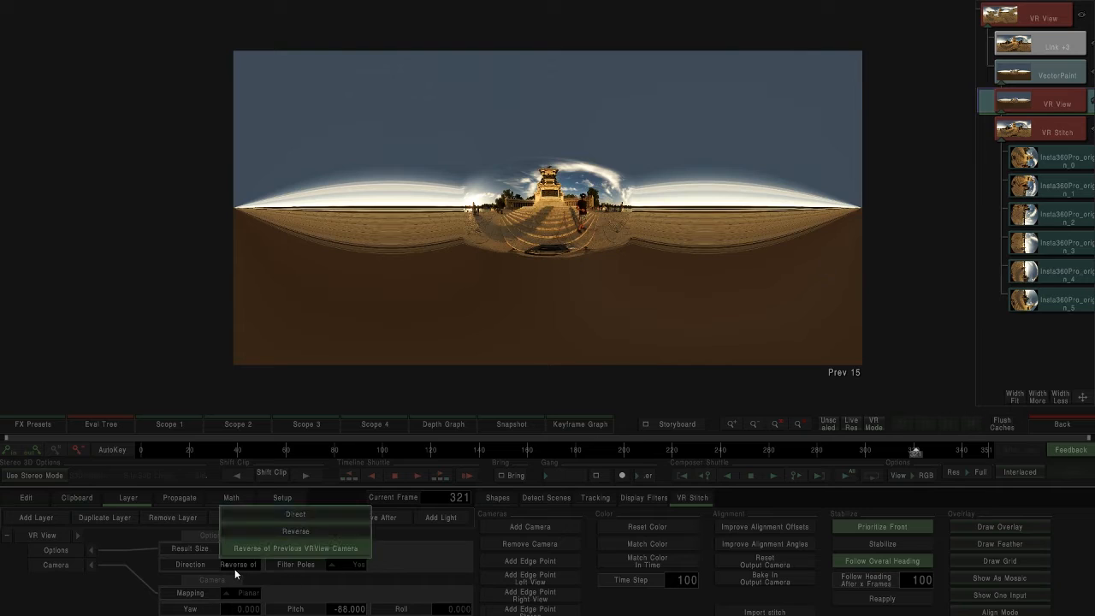
{"action": "left_click", "coordinate": [261, 514]}
- Set the topmost VR View's Direction to Reverse of Previous VRView Camera to return the painted view to the full panorama
{"action": "left_click", "coordinate": [1042, 19]}
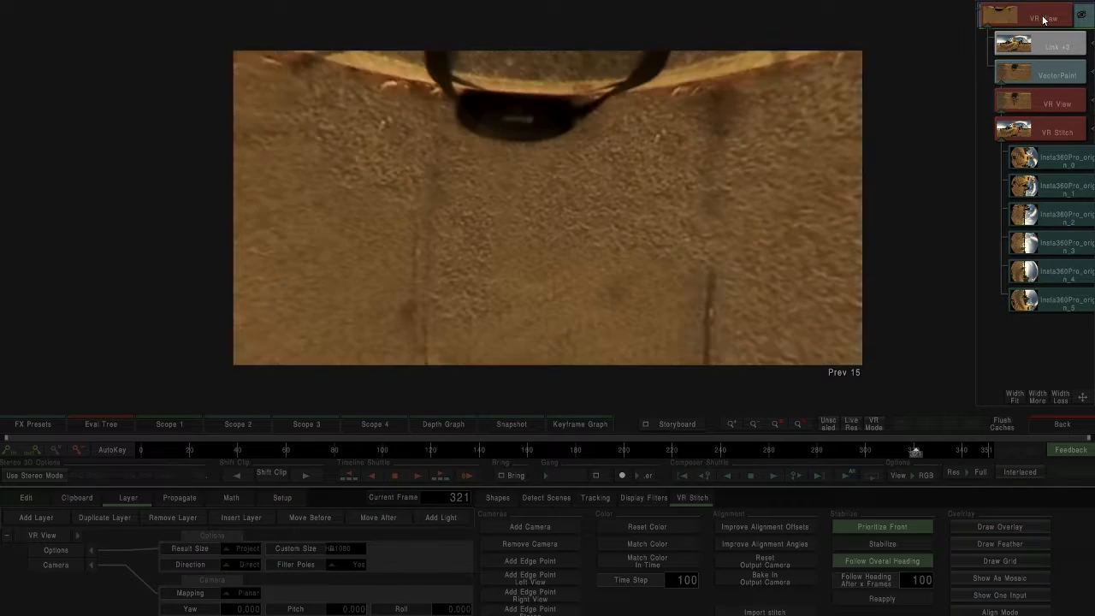
{"action": "left_click", "coordinate": [247, 567]}
{"action": "left_click", "coordinate": [255, 549]}
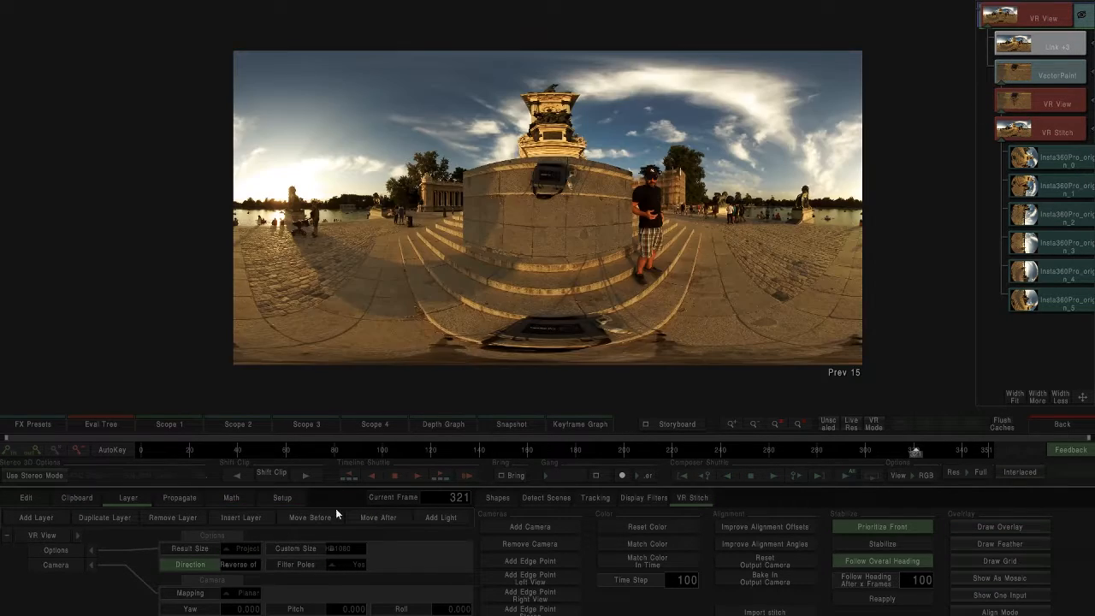
{"action": "left_click", "coordinate": [1035, 94]}
{"action": "left_click", "coordinate": [998, 23]}
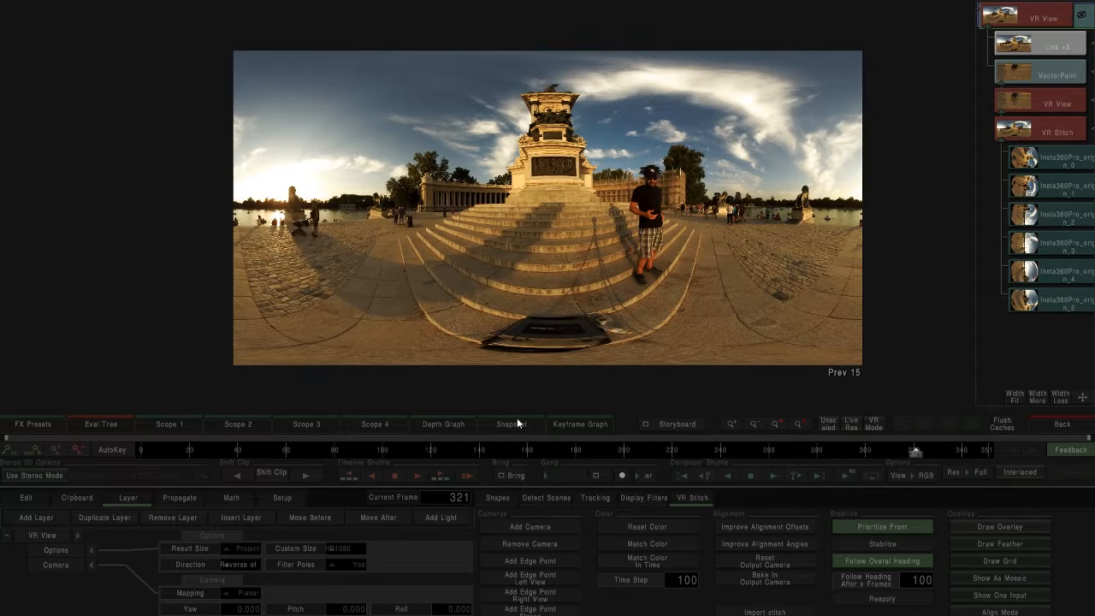
- Inspect the cleaned ground in VR Mode looking down, with stereo mode on and off, and return to the node graph
{"action": "left_click", "coordinate": [874, 423]}
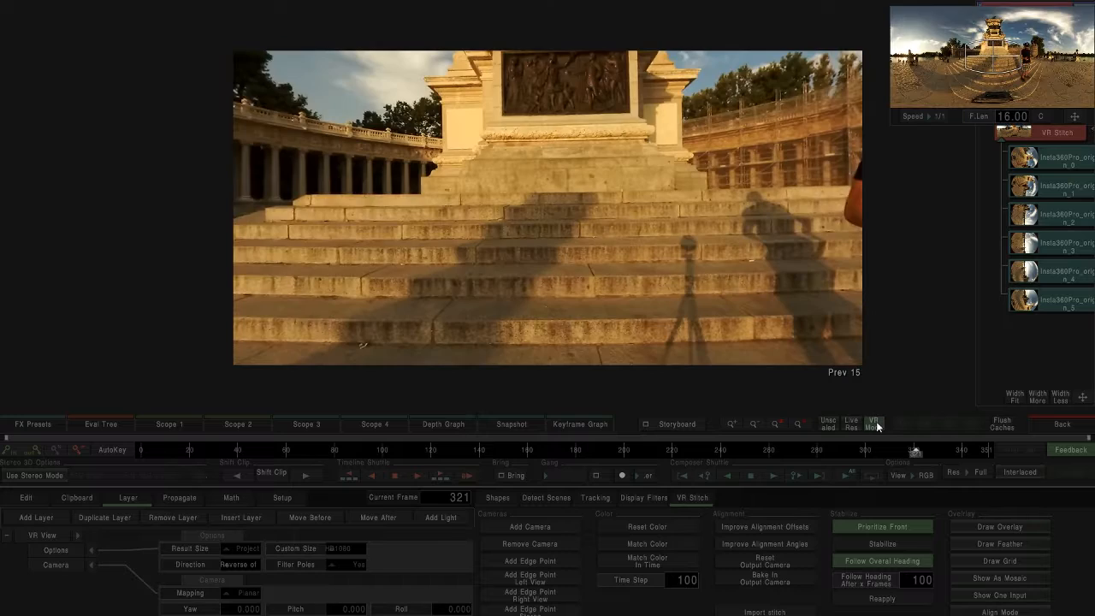
{"action": "left_click_drag", "start_coordinate": [964, 79], "coordinate": [987, 103]}
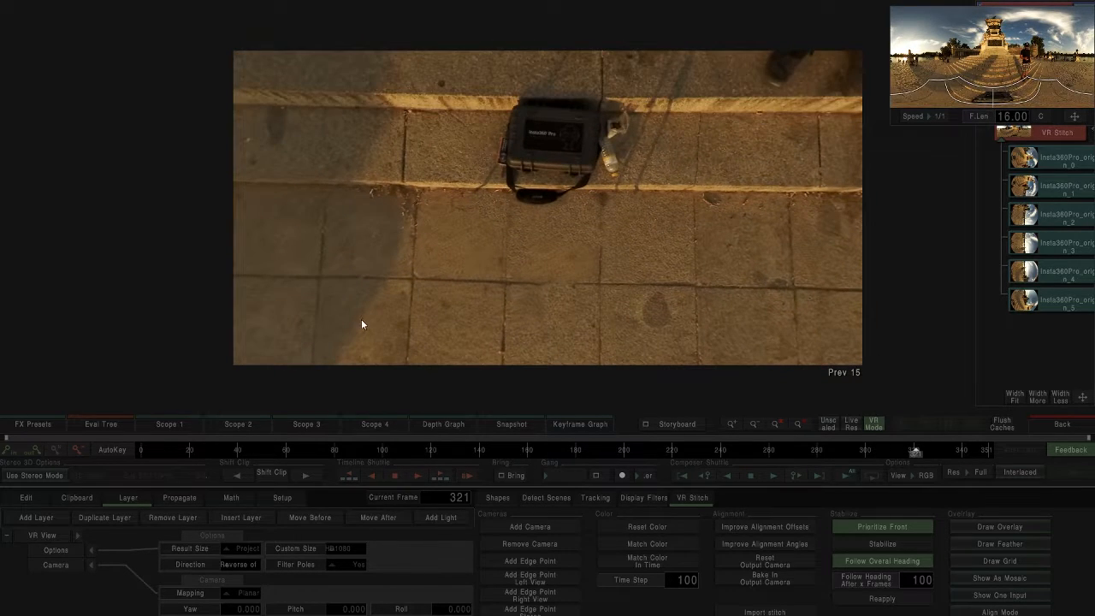
{"action": "left_click", "coordinate": [46, 475]}
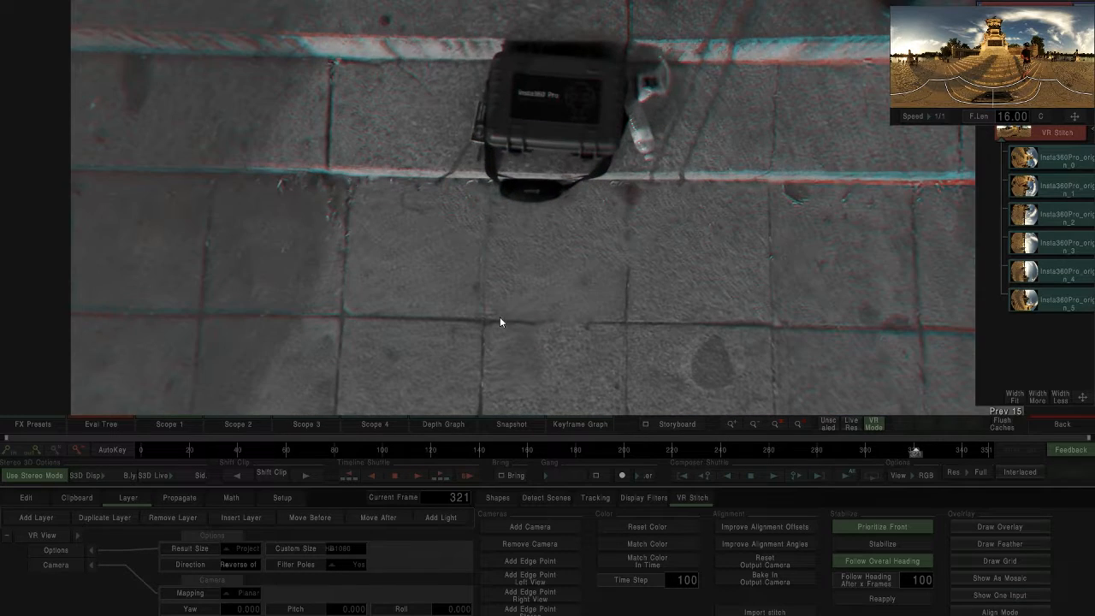
{"action": "scroll", "coordinate": [502, 317], "scroll_direction": "up", "scroll_amount": 3}
{"action": "left_click_drag", "start_coordinate": [622, 296], "coordinate": [614, 221]}
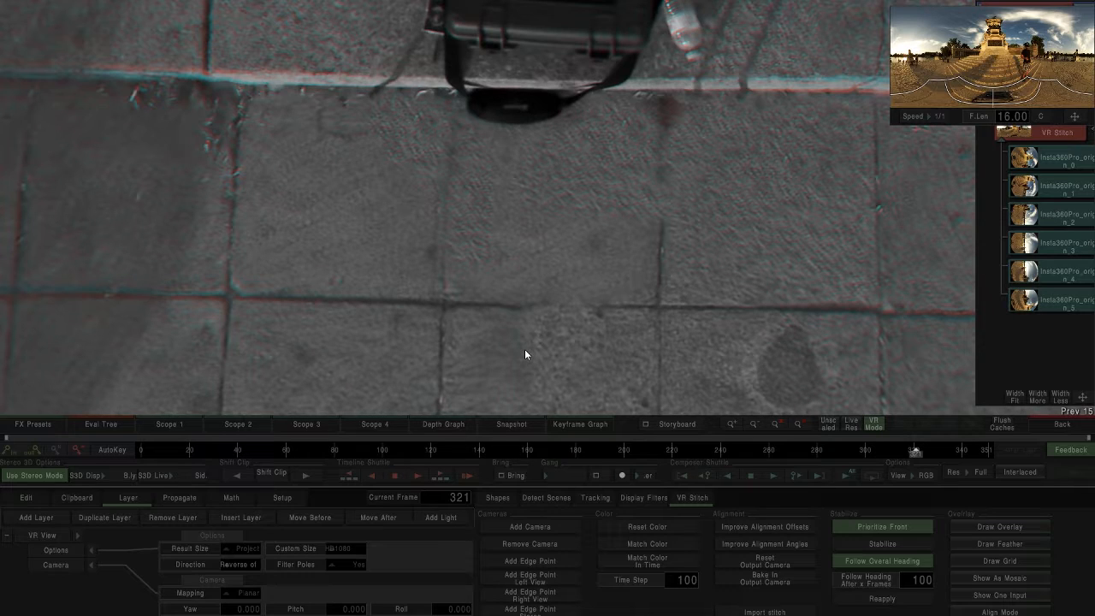
{"action": "scroll", "coordinate": [607, 222], "scroll_direction": "down", "scroll_amount": 3}
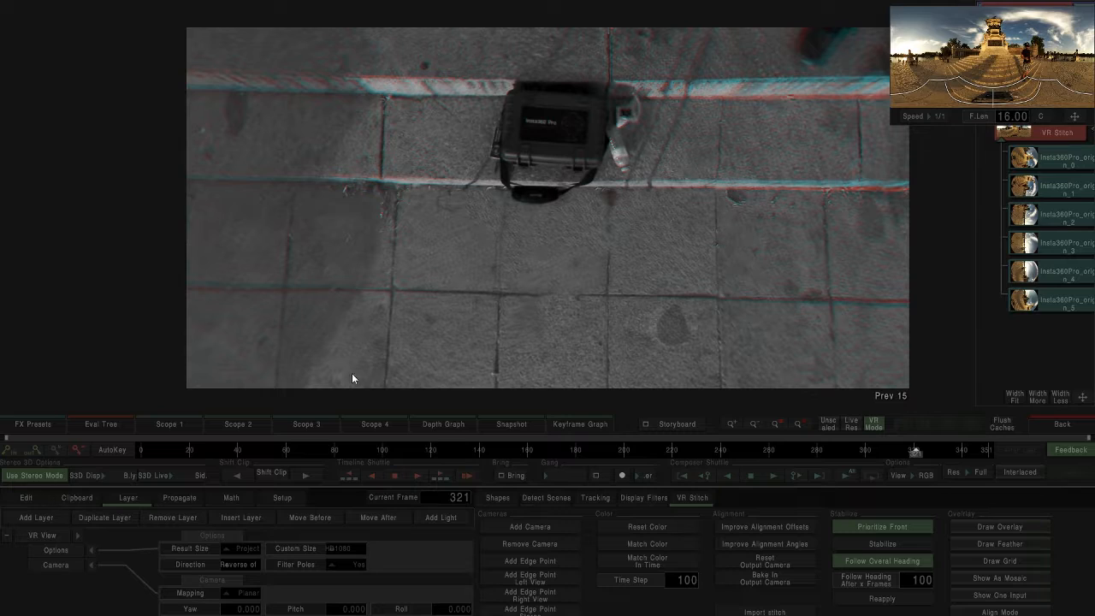
{"action": "left_click", "coordinate": [47, 477]}
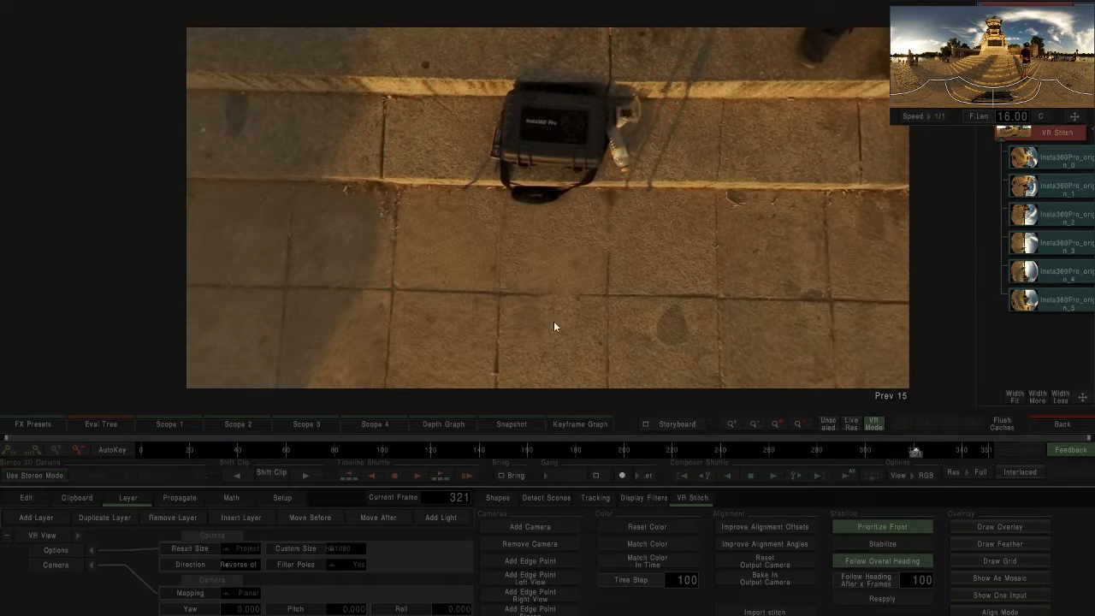
{"action": "left_click", "coordinate": [865, 423]}
{"action": "left_click", "coordinate": [1034, 423]}
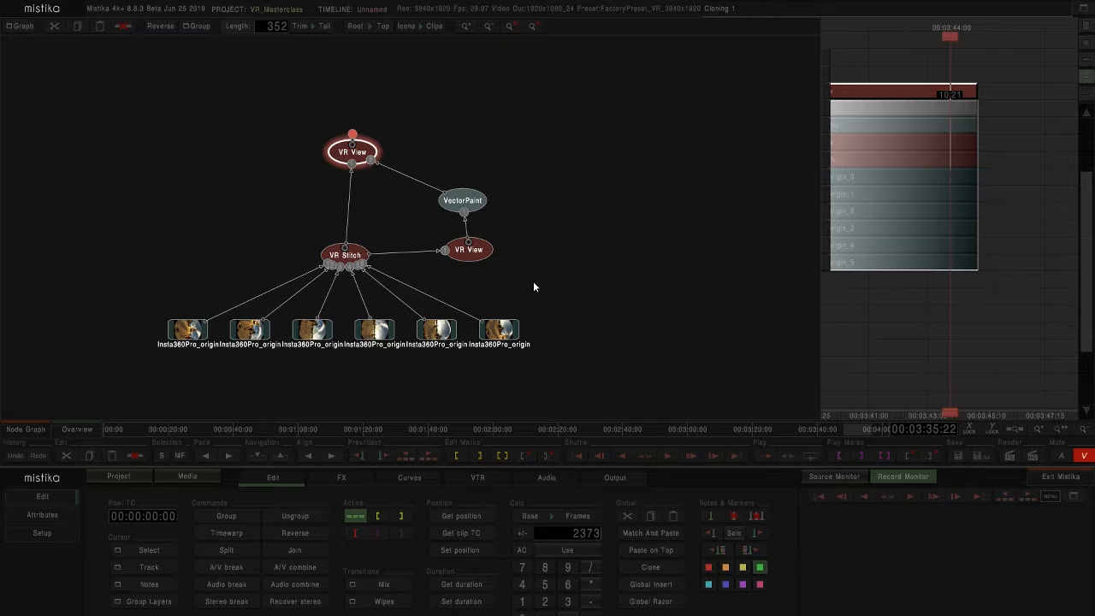
- Copy the VR Stitch stack to an empty stretch of the timeline and examine its stitched image in the effect editor
{"action": "left_click", "coordinate": [27, 429]}
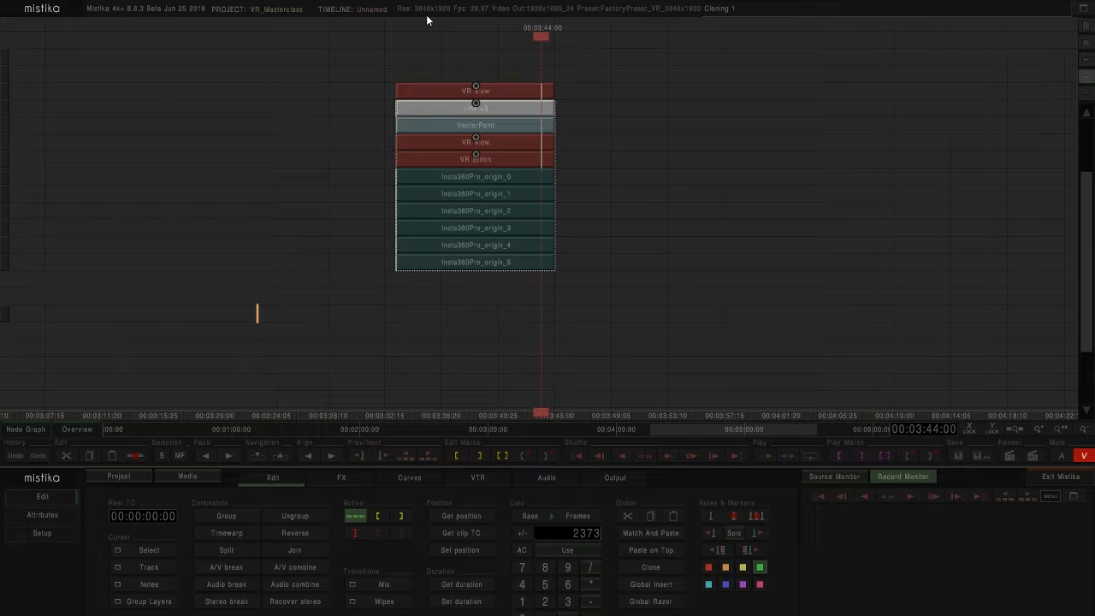
{"action": "mouse_move", "coordinate": [480, 163]}
{"action": "left_mouse_down"}
{"action": "mouse_move", "coordinate": [521, 208]}
{"action": "mouse_move", "coordinate": [762, 109]}
{"action": "left_mouse_up"}
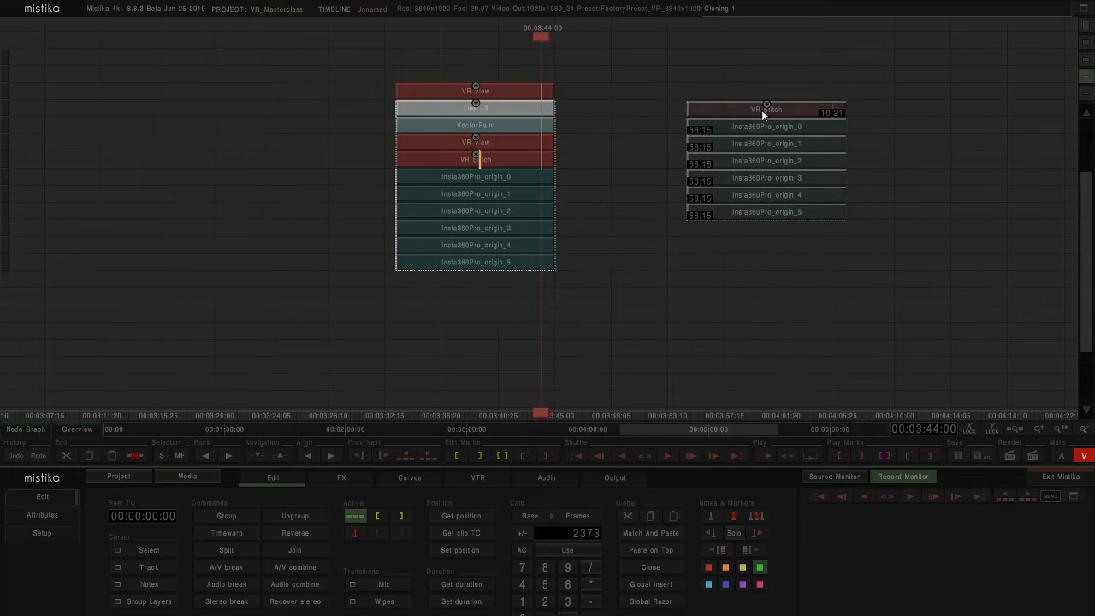
{"action": "left_click_drag", "start_coordinate": [704, 313], "coordinate": [550, 309]}
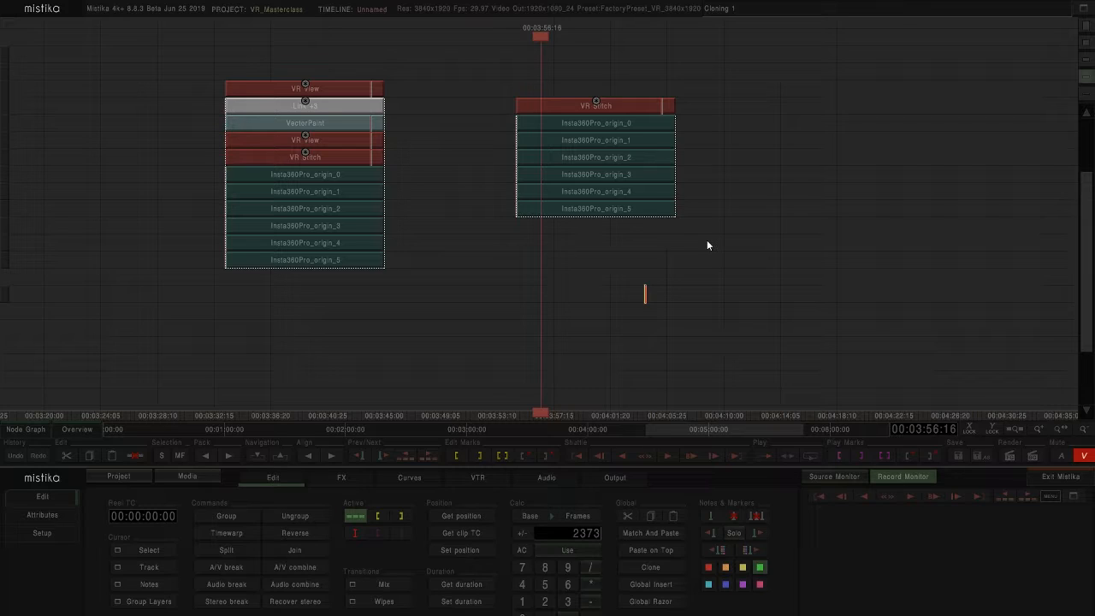
{"action": "left_click", "coordinate": [711, 158]}
{"action": "left_click", "coordinate": [585, 111]}
{"action": "key", "text": "e"}
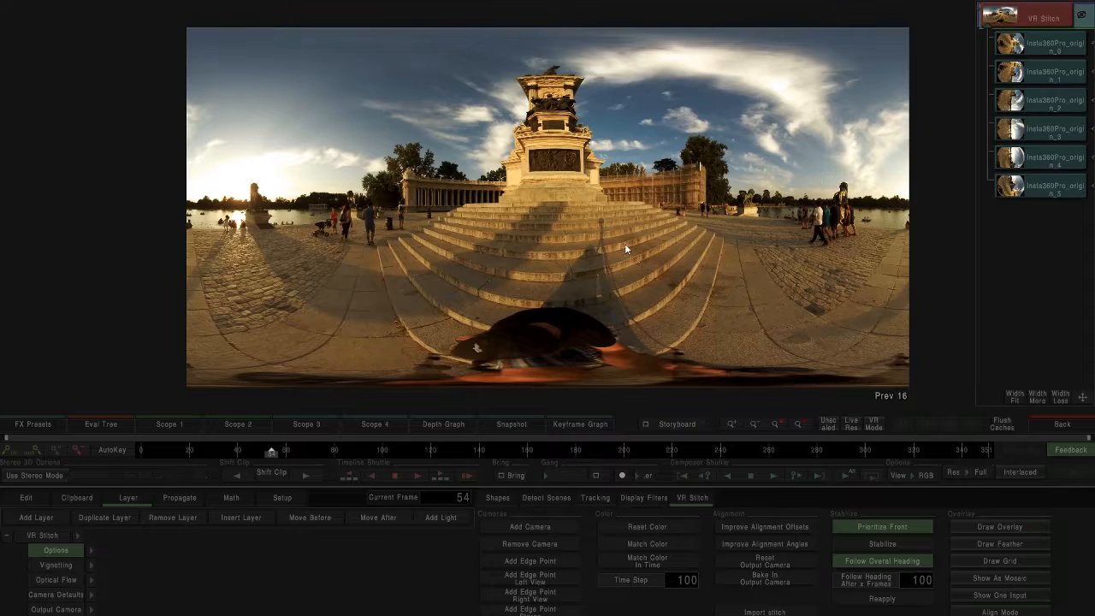
{"action": "scroll", "coordinate": [498, 226], "scroll_direction": "up", "scroll_amount": 3}
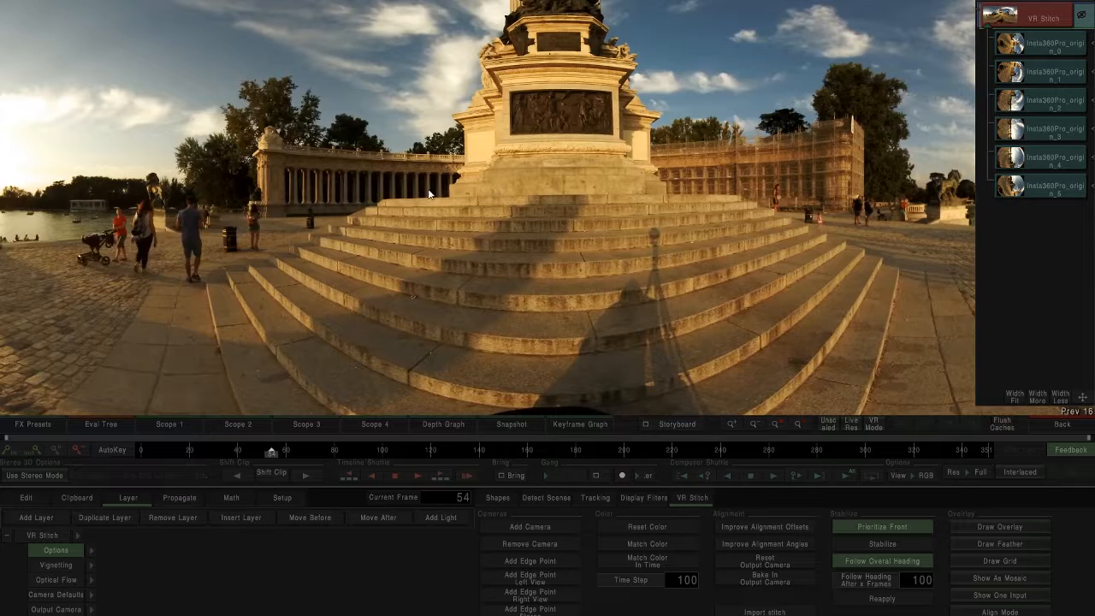
{"action": "left_click", "coordinate": [1037, 427]}
- Place a copy of the VR Stitch stack directly below the original and open the copy's shape tools
{"action": "left_click_drag", "start_coordinate": [582, 104], "coordinate": [585, 230]}
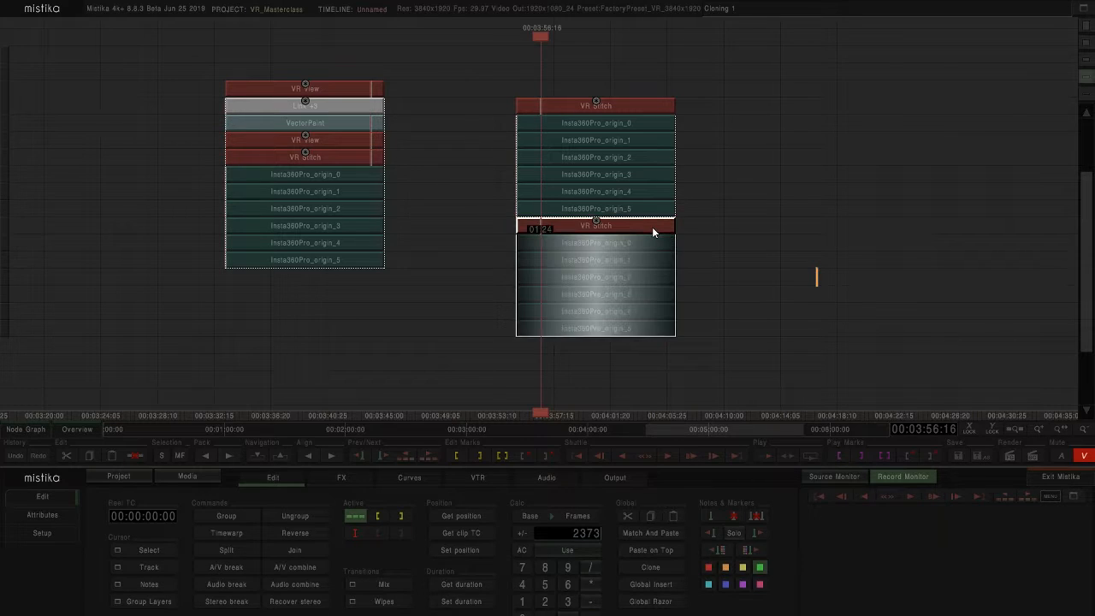
{"action": "double_click", "coordinate": [652, 227]}
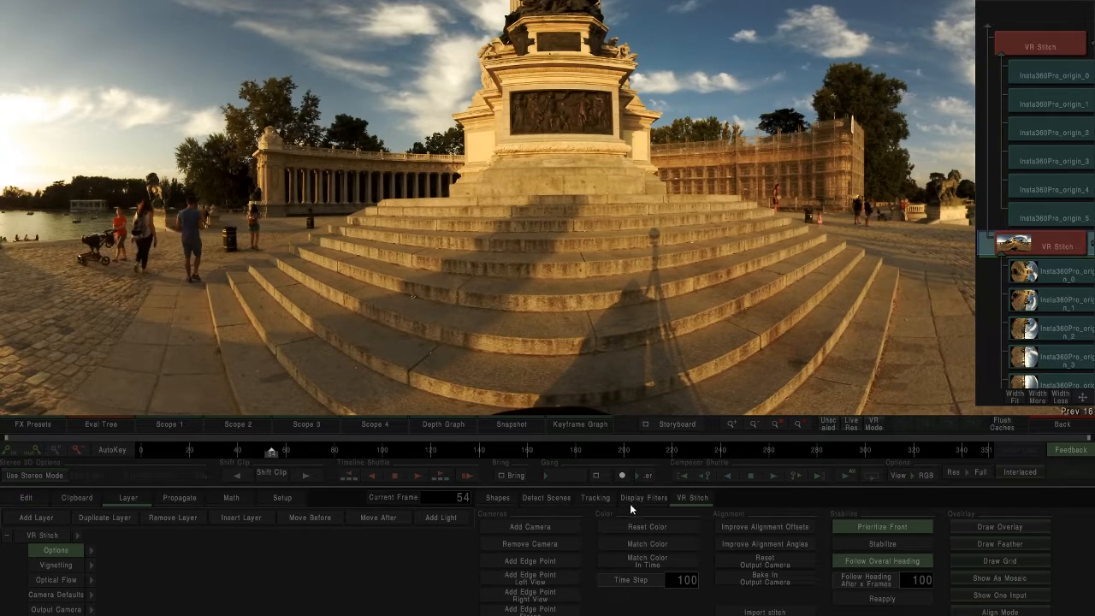
{"action": "left_click", "coordinate": [505, 498]}
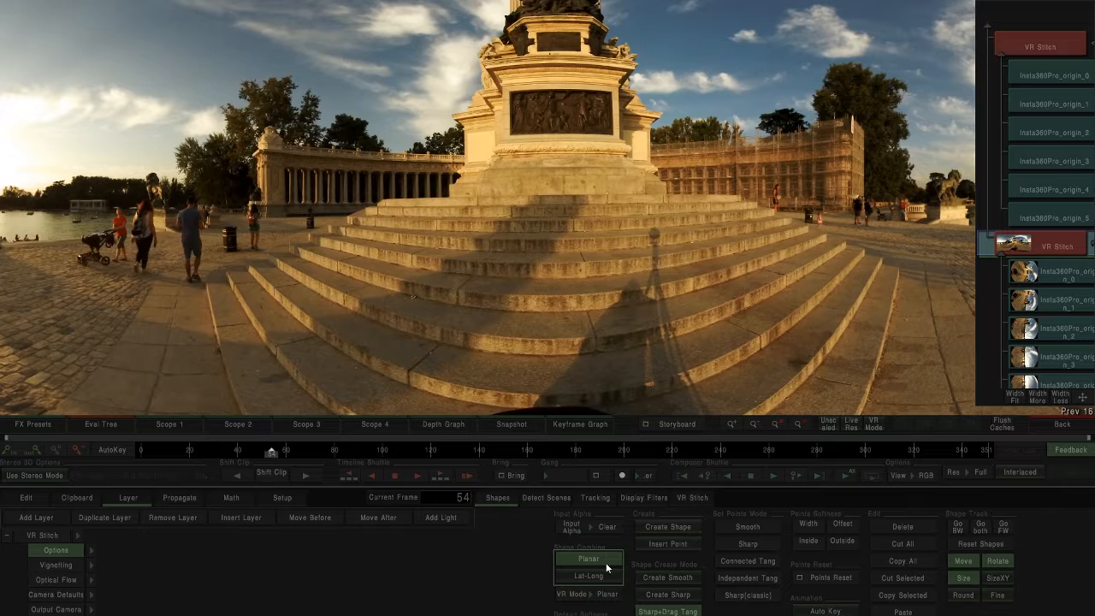
- Draw a closed four-point shape over the end of the colonnade and the adjoining monument steps
{"action": "left_click", "coordinate": [654, 527]}
{"action": "scroll", "coordinate": [340, 197], "scroll_direction": "up", "scroll_amount": 2}
{"action": "left_click_drag", "start_coordinate": [336, 196], "coordinate": [511, 225]}
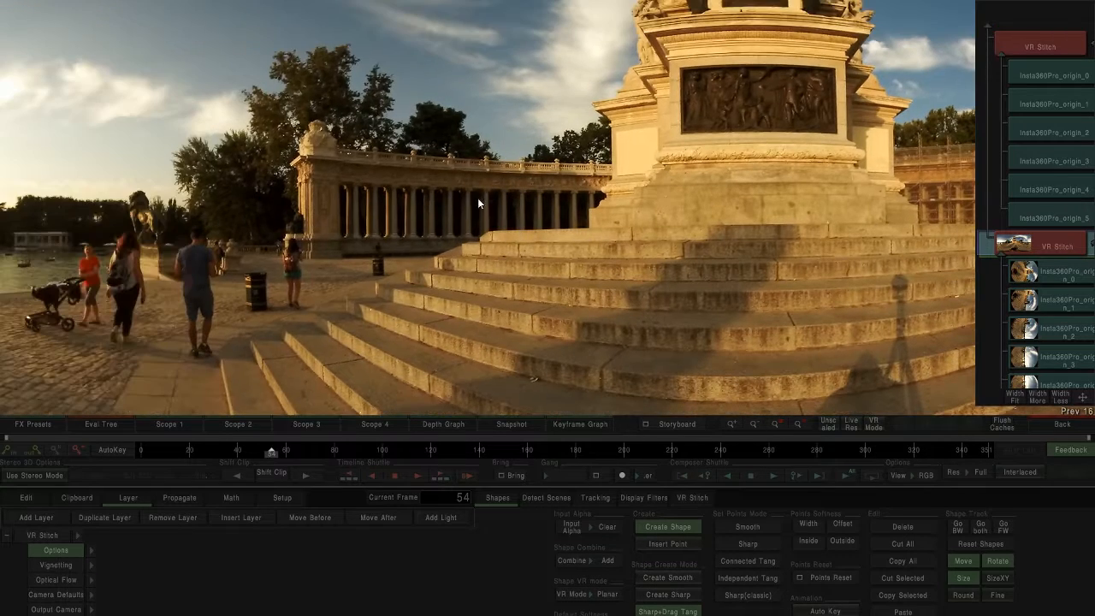
{"action": "left_click_drag", "start_coordinate": [464, 85], "coordinate": [440, 301]}
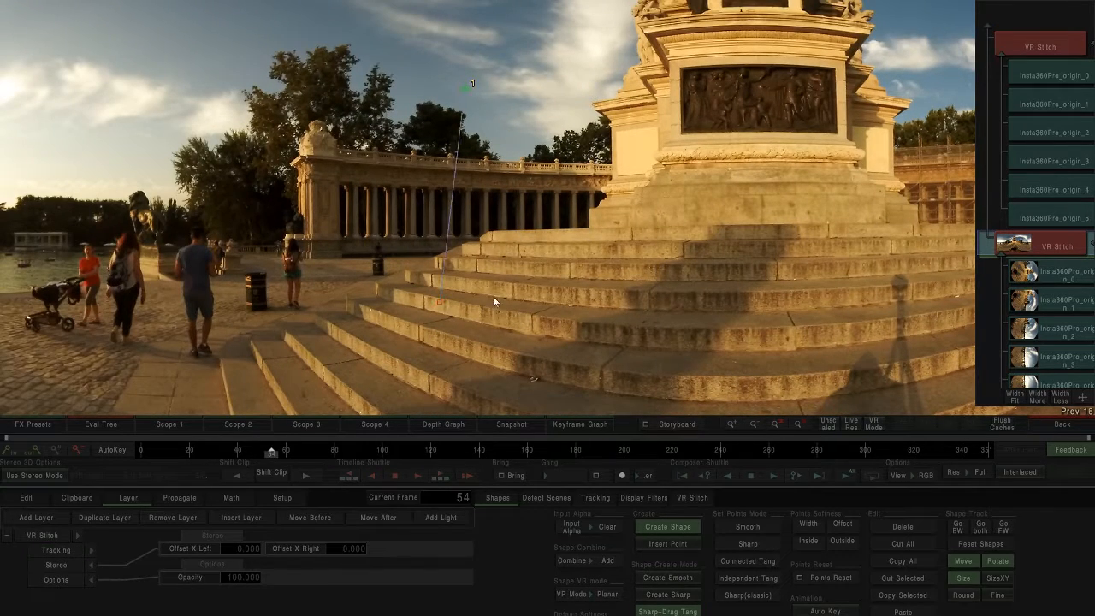
{"action": "left_click", "coordinate": [665, 302]}
{"action": "left_click", "coordinate": [648, 114]}
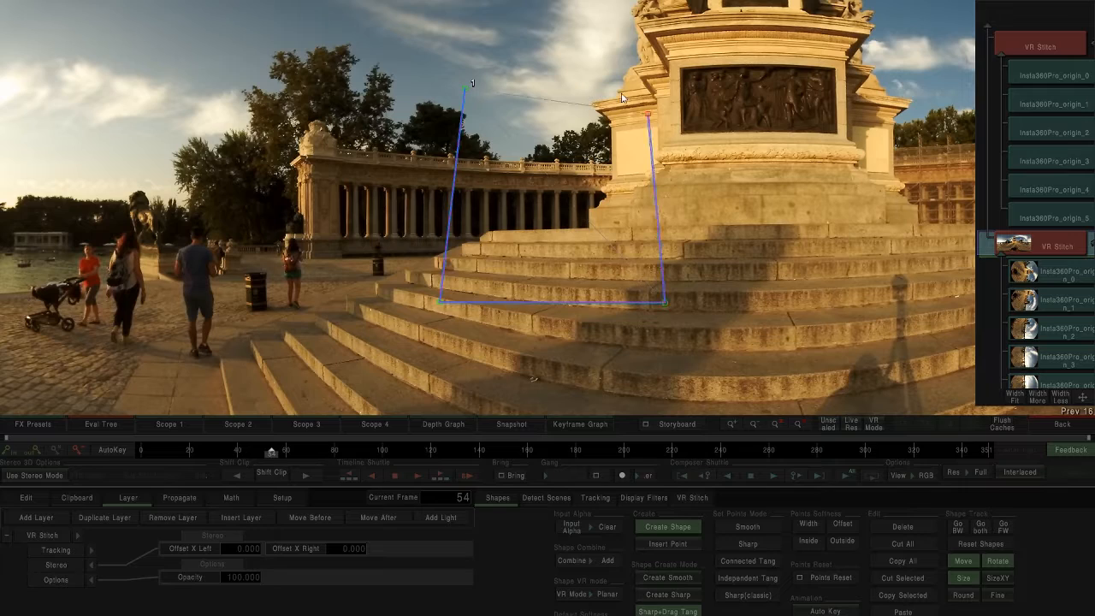
{"action": "left_click", "coordinate": [465, 85]}
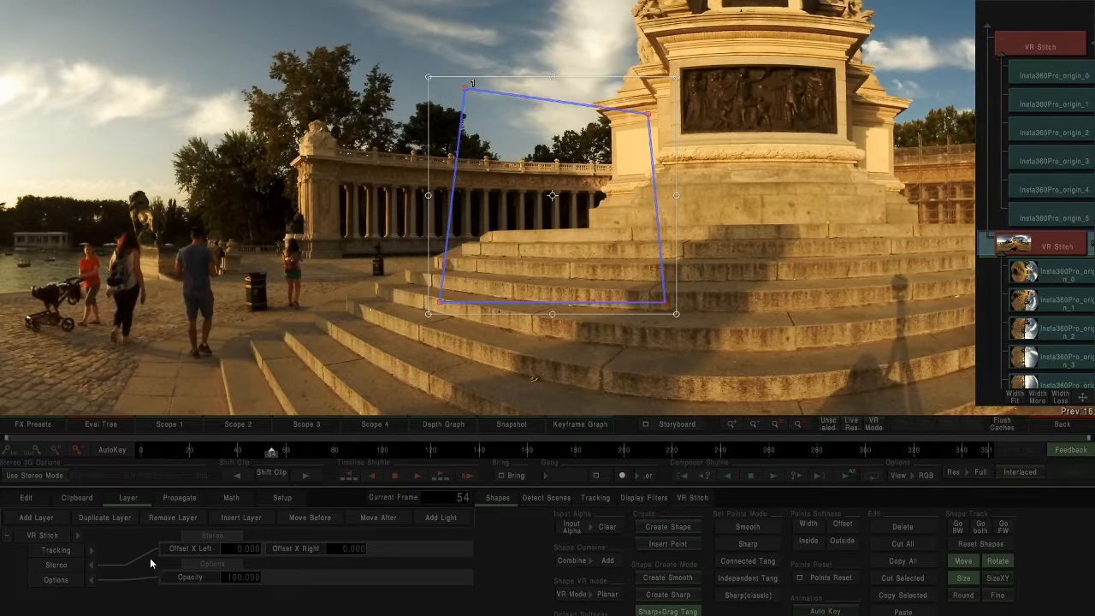
- Set the lower VR Stitch's Compose Mode to Nearest Camera and inspect the columns inside the shape up close
{"action": "left_click", "coordinate": [1038, 244]}
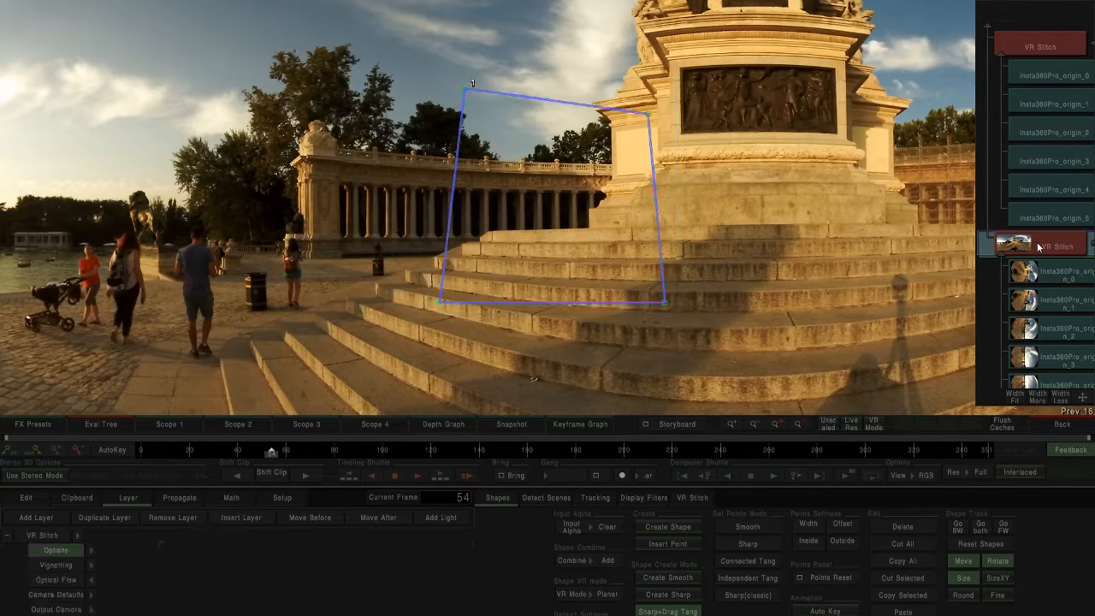
{"action": "left_click", "coordinate": [92, 552]}
{"action": "left_click", "coordinate": [248, 564]}
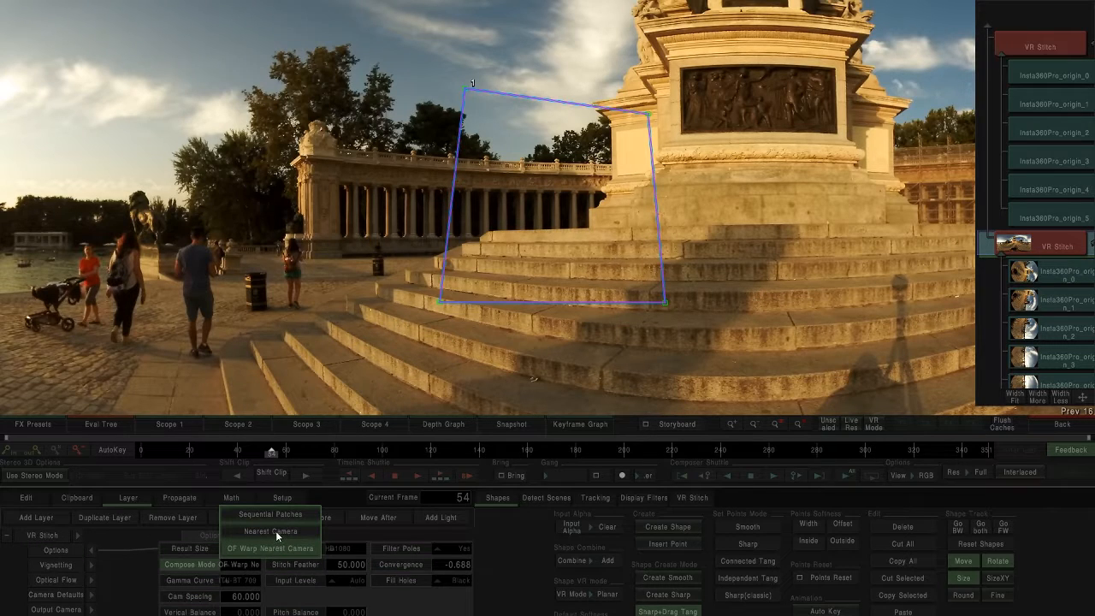
{"action": "left_click", "coordinate": [271, 532]}
{"action": "scroll", "coordinate": [569, 212], "scroll_direction": "up", "scroll_amount": 4}
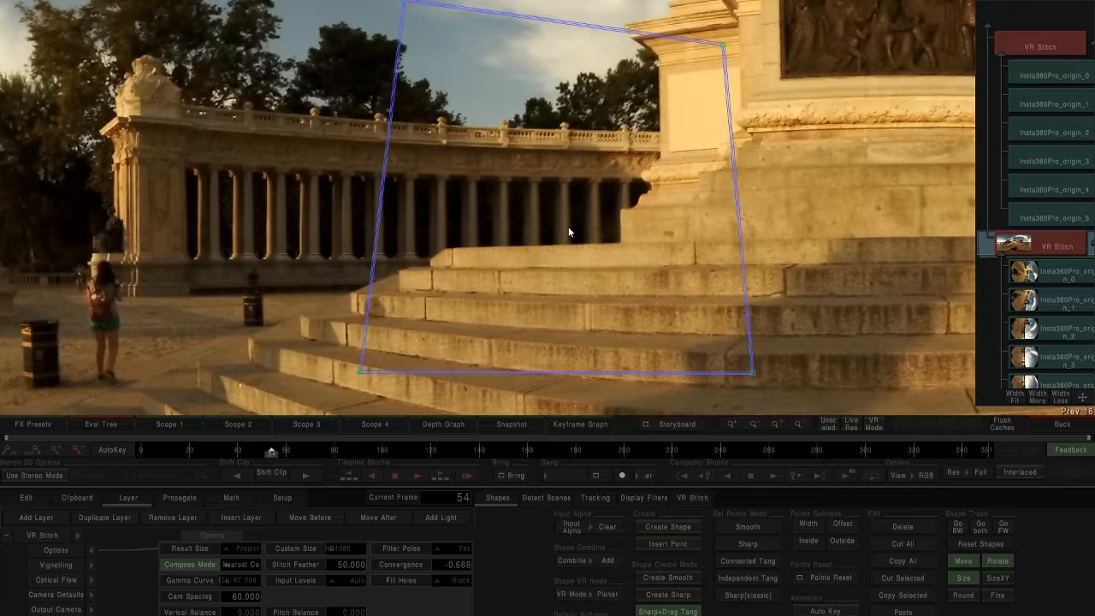
{"action": "scroll", "coordinate": [555, 227], "scroll_direction": "down", "scroll_amount": 4}
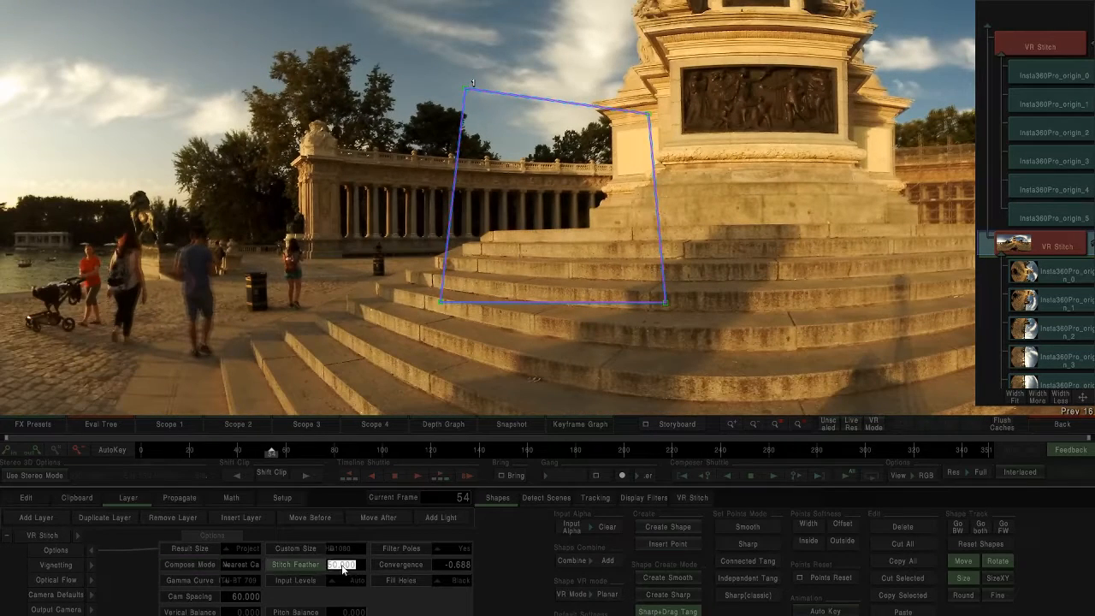
- Set the lower VR Stitch's Stitch Feather to 75 and check the blending inside the shape
{"action": "left_click_drag", "start_coordinate": [345, 565], "coordinate": [379, 564]}
{"action": "left_click", "coordinate": [328, 566]}
{"action": "left_click", "coordinate": [345, 569]}
{"action": "type", "text": "53"}
{"action": "key", "text": "Return"}
{"action": "left_click_drag", "start_coordinate": [373, 564], "coordinate": [462, 558]}
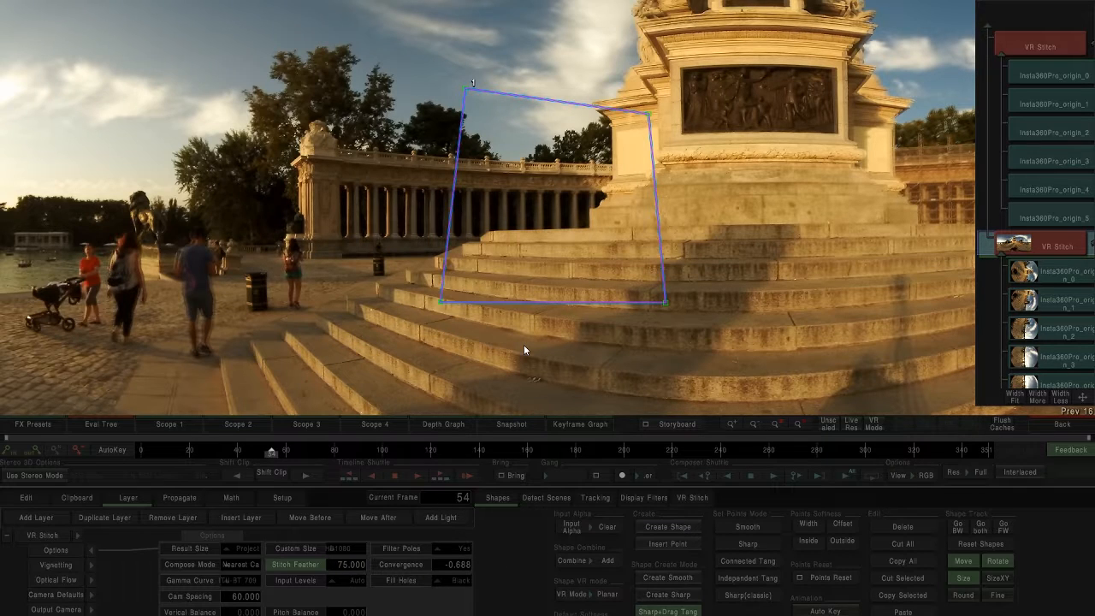
{"action": "scroll", "coordinate": [524, 345], "scroll_direction": "up", "scroll_amount": 5}
{"action": "scroll", "coordinate": [559, 199], "scroll_direction": "down", "scroll_amount": 5}
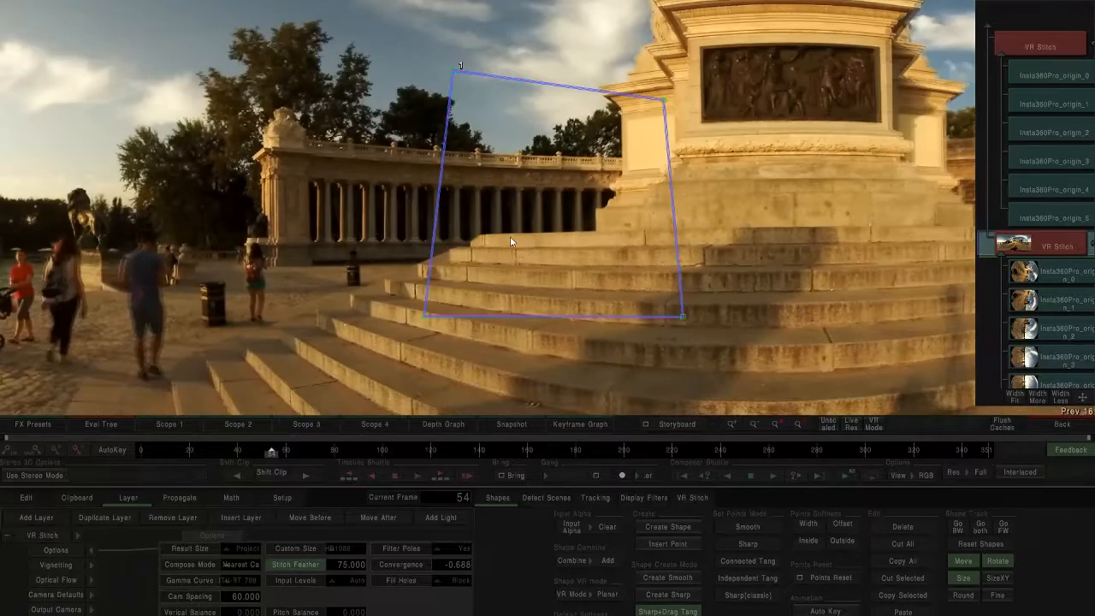
- Return to the timeline, select both VR Stitch stacks, add a Comp3D effect on top, and open it
{"action": "left_click", "coordinate": [1047, 426]}
{"action": "left_click_drag", "start_coordinate": [749, 368], "coordinate": [515, 92]}
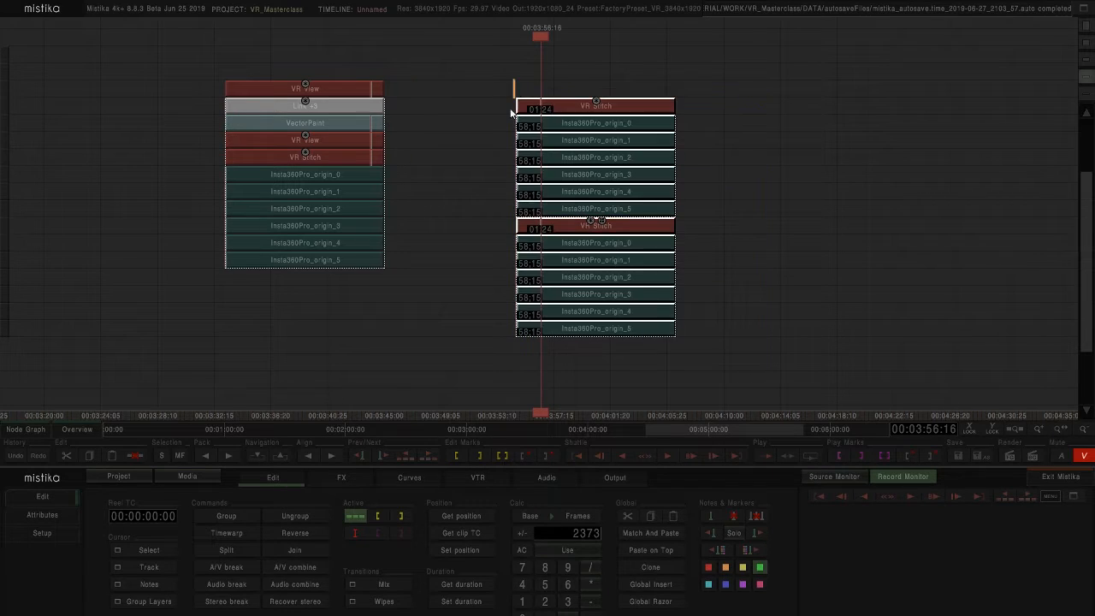
{"action": "left_click", "coordinate": [342, 477]}
{"action": "left_click", "coordinate": [145, 512]}
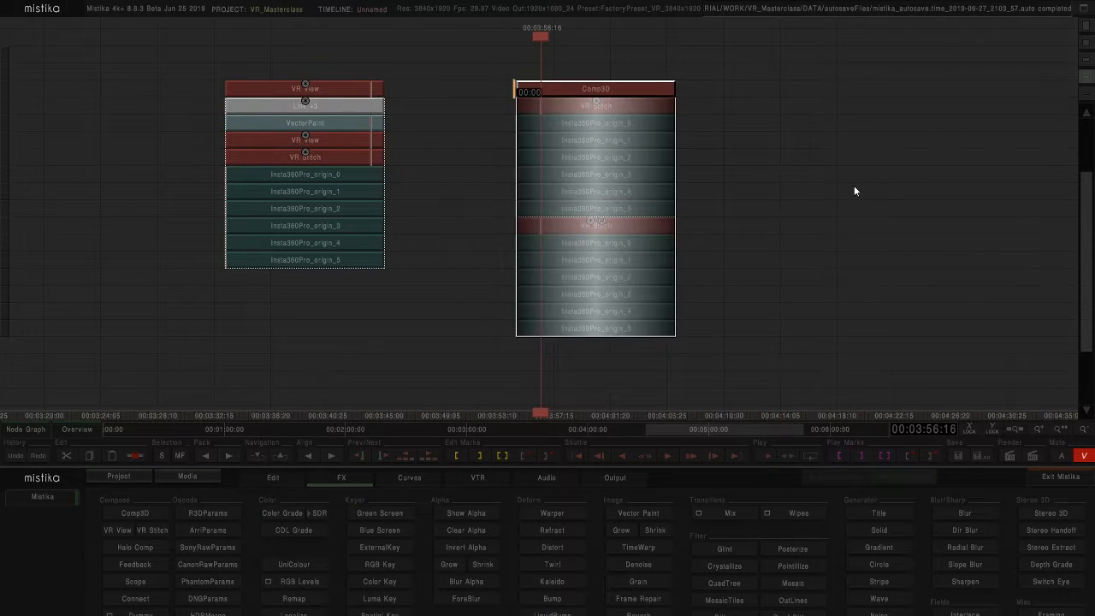
{"action": "double_click", "coordinate": [592, 89]}
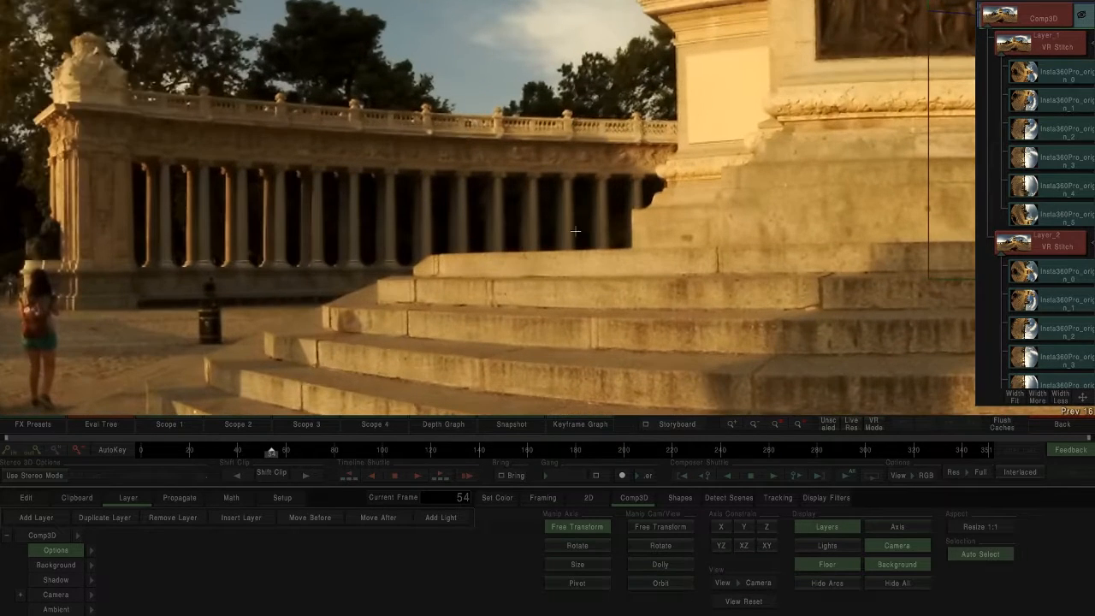
- Examine the Layer_2 stitch and its shape around the colonnade, and compare with the Comp3D output
{"action": "left_click", "coordinate": [1012, 245]}
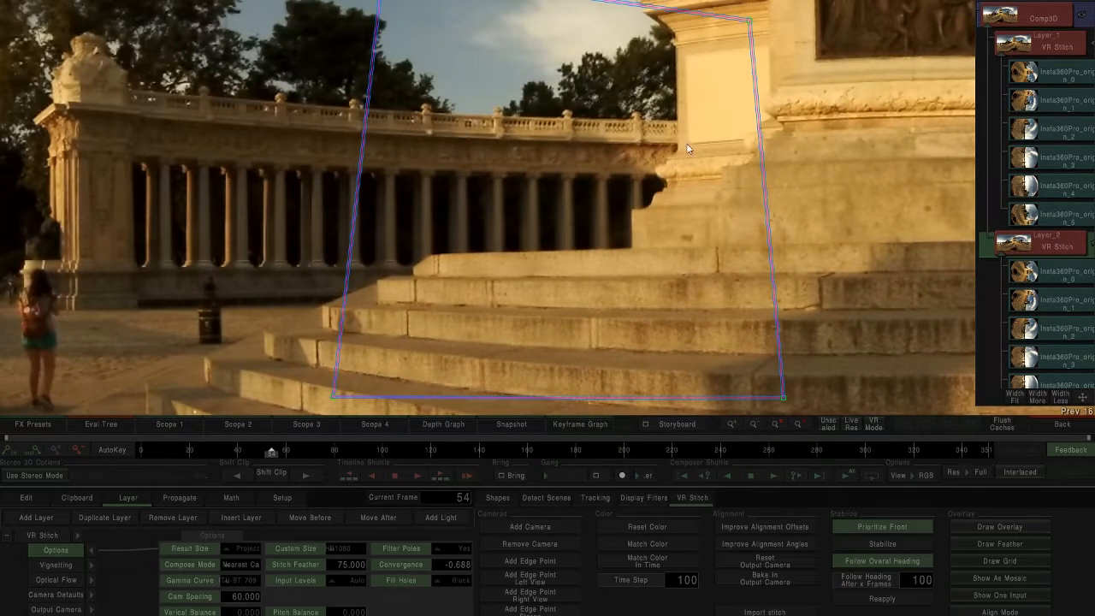
{"action": "left_click_drag", "start_coordinate": [886, 235], "coordinate": [136, 221]}
{"action": "scroll", "coordinate": [706, 236], "scroll_direction": "down", "scroll_amount": 3}
{"action": "scroll", "coordinate": [706, 240], "scroll_direction": "down", "scroll_amount": 2}
{"action": "left_click_drag", "start_coordinate": [766, 193], "coordinate": [658, 205]}
{"action": "left_click_drag", "start_coordinate": [391, 229], "coordinate": [848, 183]}
{"action": "left_click_drag", "start_coordinate": [389, 171], "coordinate": [558, 164]}
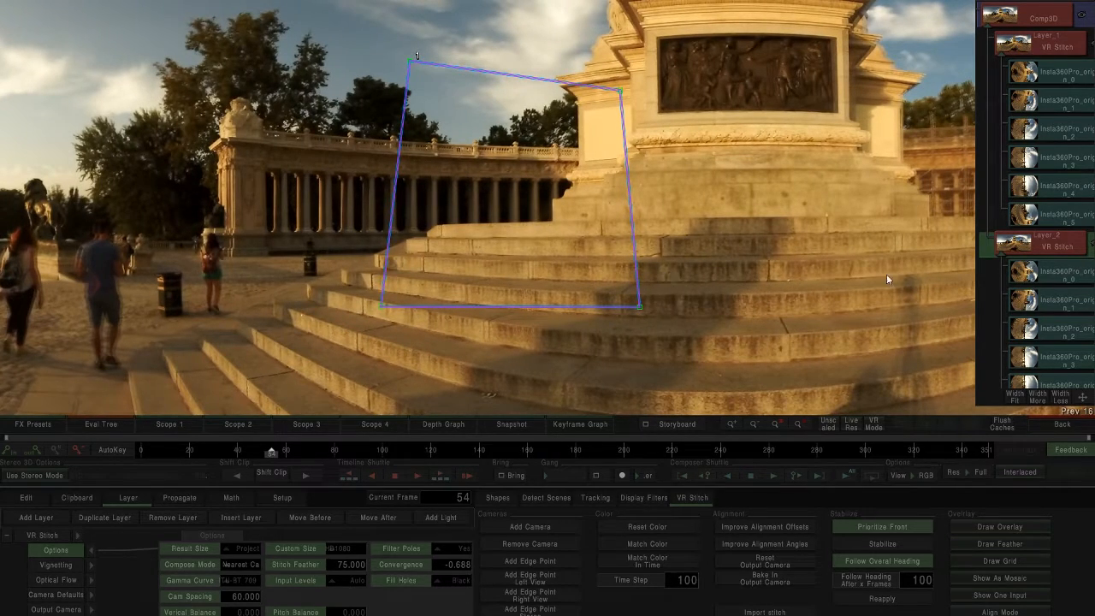
{"action": "left_click", "coordinate": [503, 498]}
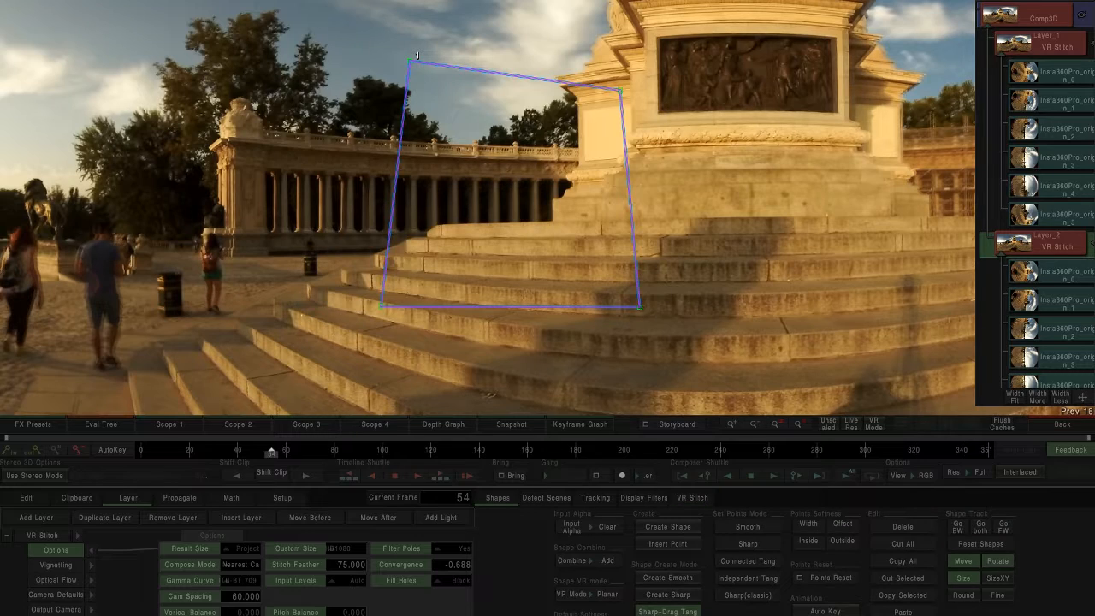
{"action": "left_click", "coordinate": [496, 179]}
{"action": "left_click_drag", "start_coordinate": [513, 183], "coordinate": [582, 183]}
{"action": "left_click", "coordinate": [1023, 21]}
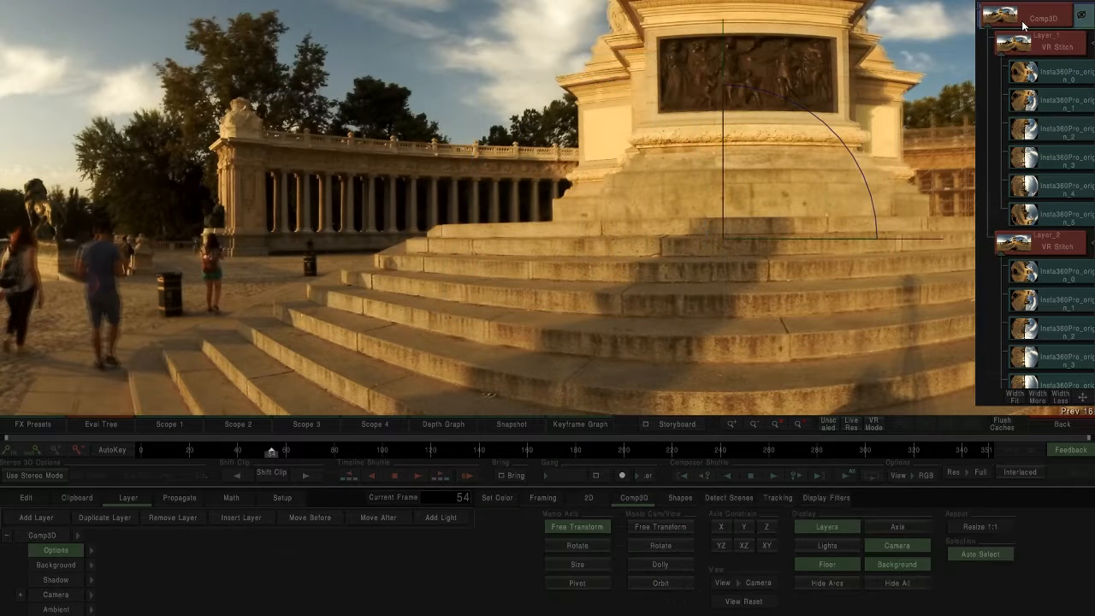
- Display the alpha channel of the Layer_2 VR Stitch and select its shape to check the mask
{"action": "left_click", "coordinate": [1032, 252]}
{"action": "left_click", "coordinate": [898, 476]}
{"action": "left_click", "coordinate": [905, 439]}
{"action": "left_click", "coordinate": [905, 474]}
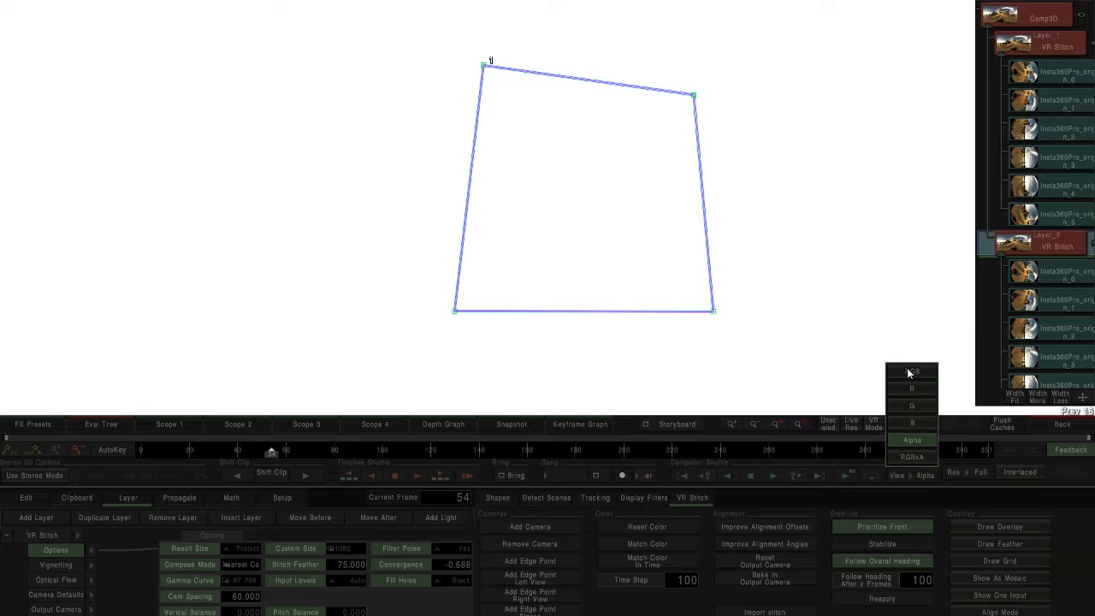
{"action": "left_click", "coordinate": [501, 498]}
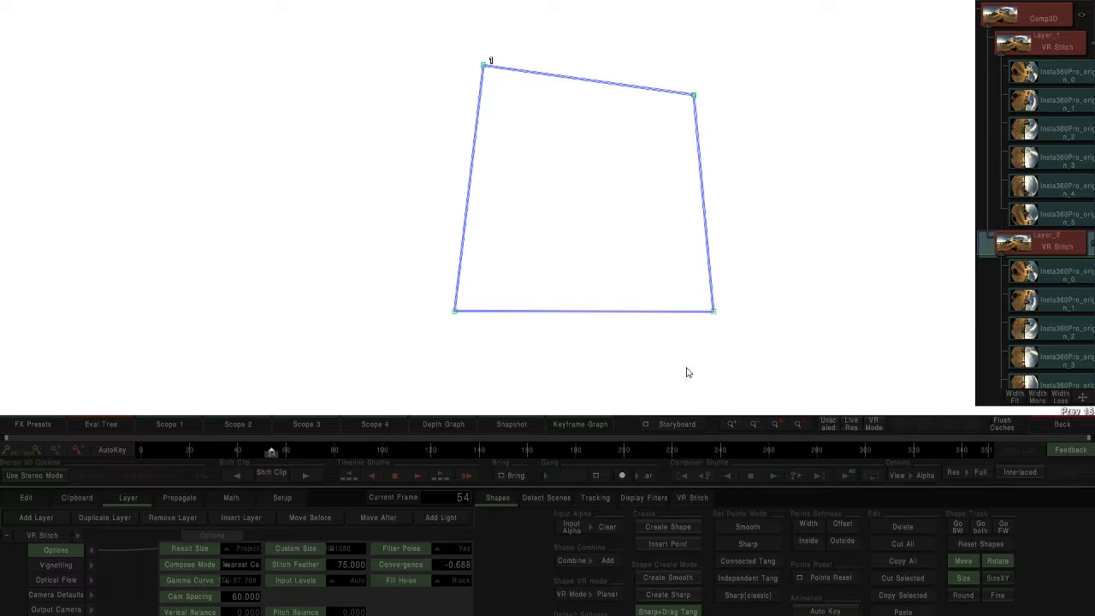
{"action": "left_click", "coordinate": [713, 311]}
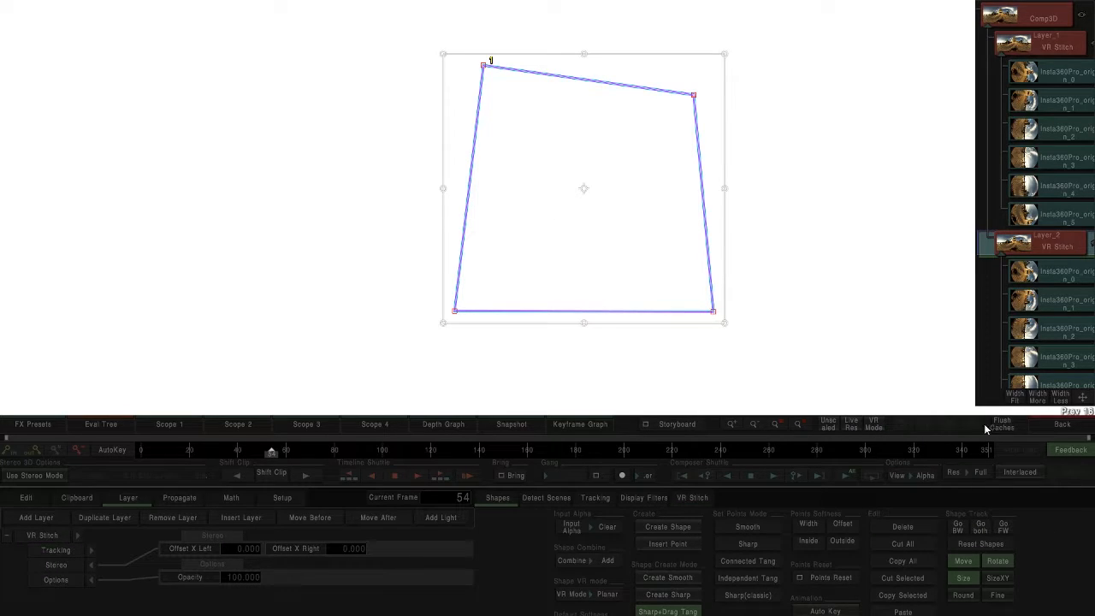
- Reopen the lower VR Stitch from the timeline, cut its shape, and return to the timeline
{"action": "left_click", "coordinate": [1059, 426]}
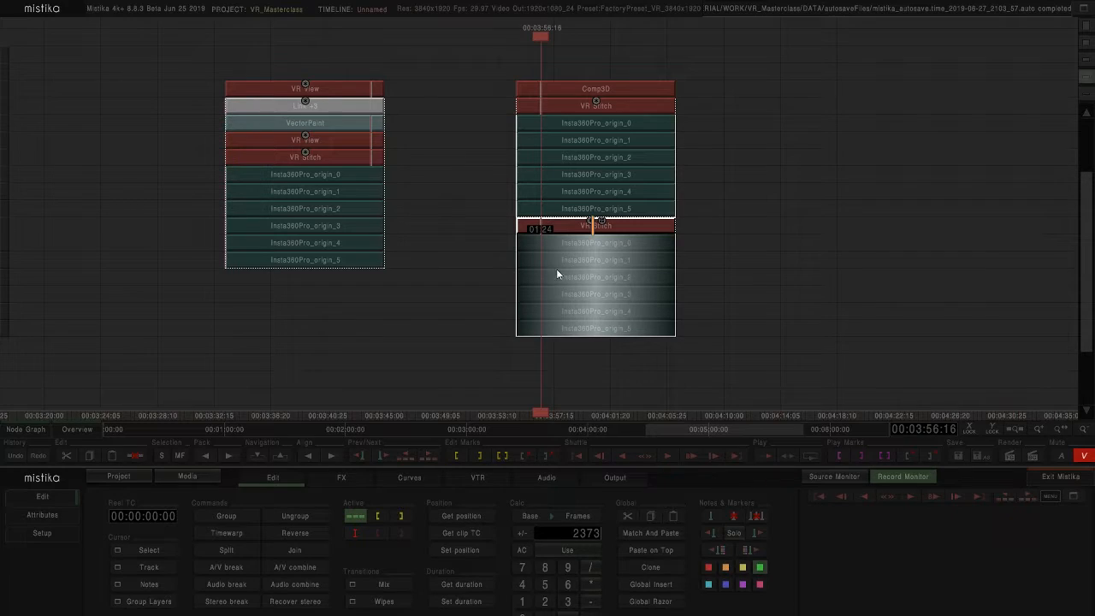
{"action": "double_click", "coordinate": [630, 229]}
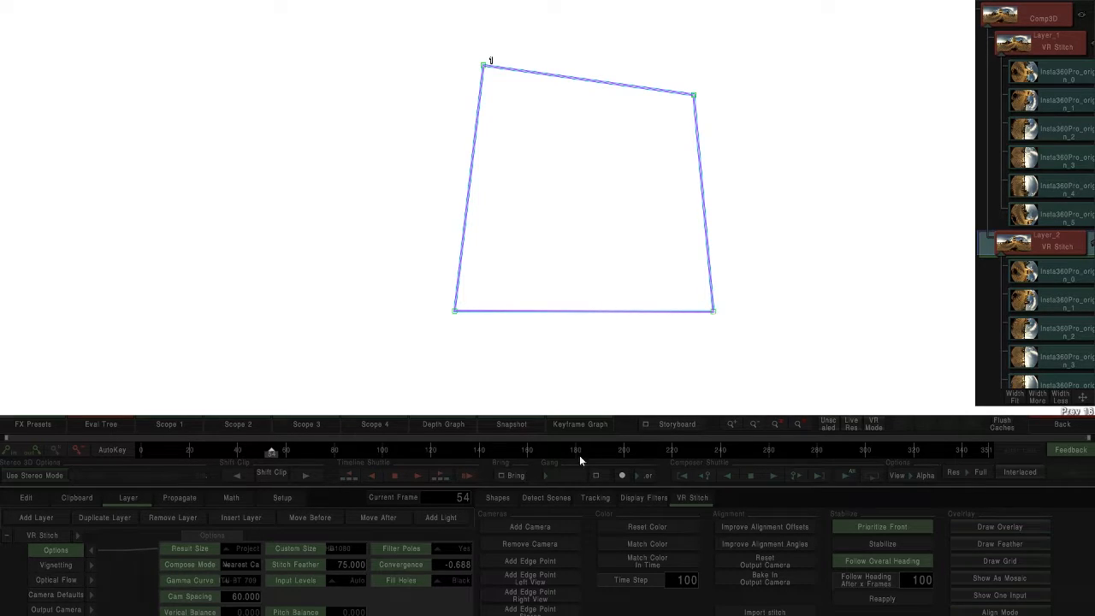
{"action": "left_click", "coordinate": [503, 497]}
{"action": "left_click", "coordinate": [711, 311]}
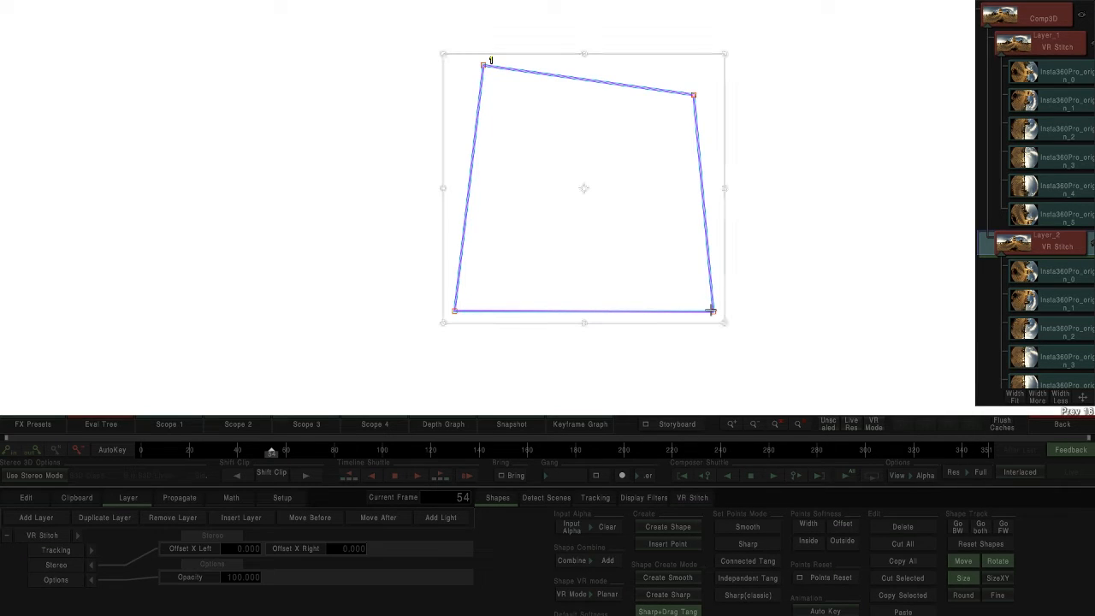
{"action": "left_click", "coordinate": [906, 546]}
{"action": "left_click", "coordinate": [1058, 426]}
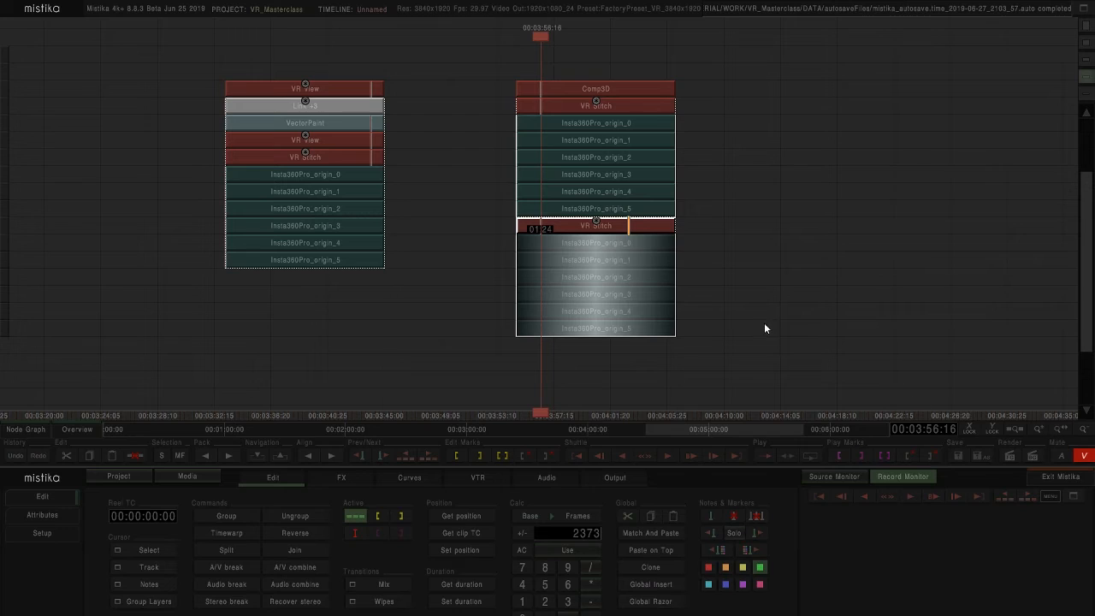
- Move the lower VR Stitch stack down one track and add a Scope effect on top of it inside the Comp3D
{"action": "mouse_move", "coordinate": [590, 237]}
{"action": "left_mouse_down"}
{"action": "mouse_move", "coordinate": [584, 225]}
{"action": "mouse_move", "coordinate": [582, 242]}
{"action": "left_mouse_up"}
{"action": "left_click", "coordinate": [800, 259]}
{"action": "left_click", "coordinate": [642, 89]}
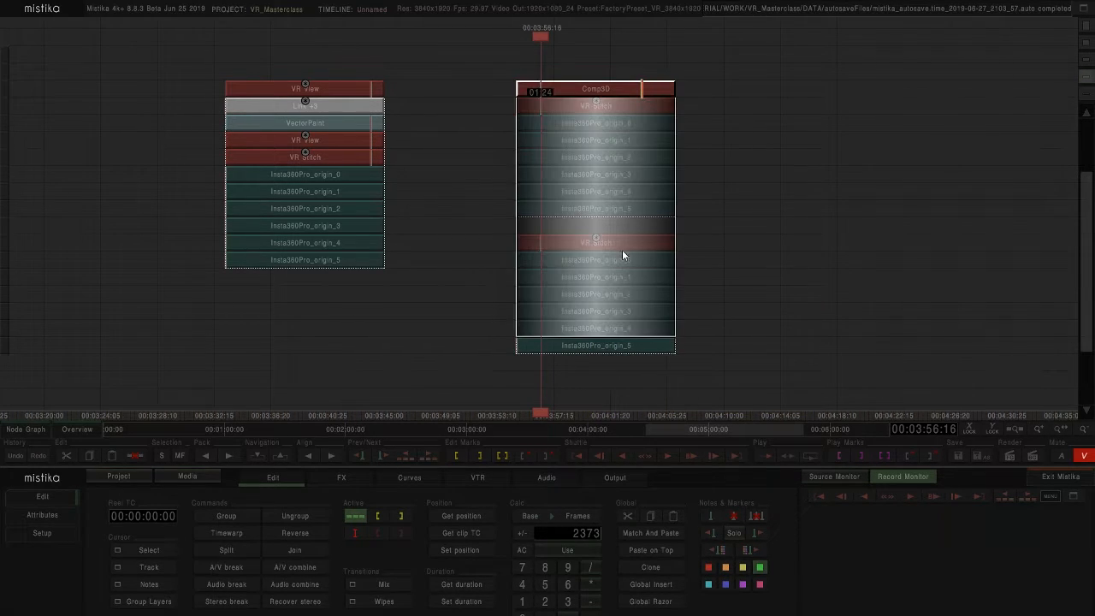
{"action": "left_click", "coordinate": [604, 243]}
{"action": "left_click", "coordinate": [345, 481]}
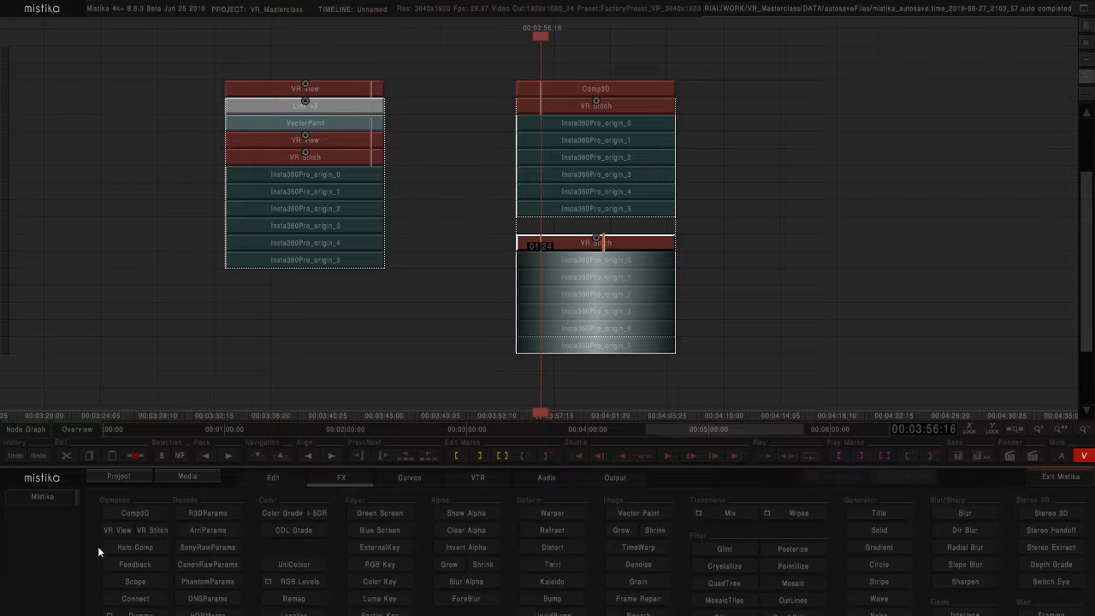
{"action": "left_click", "coordinate": [155, 581]}
{"action": "left_click", "coordinate": [785, 257]}
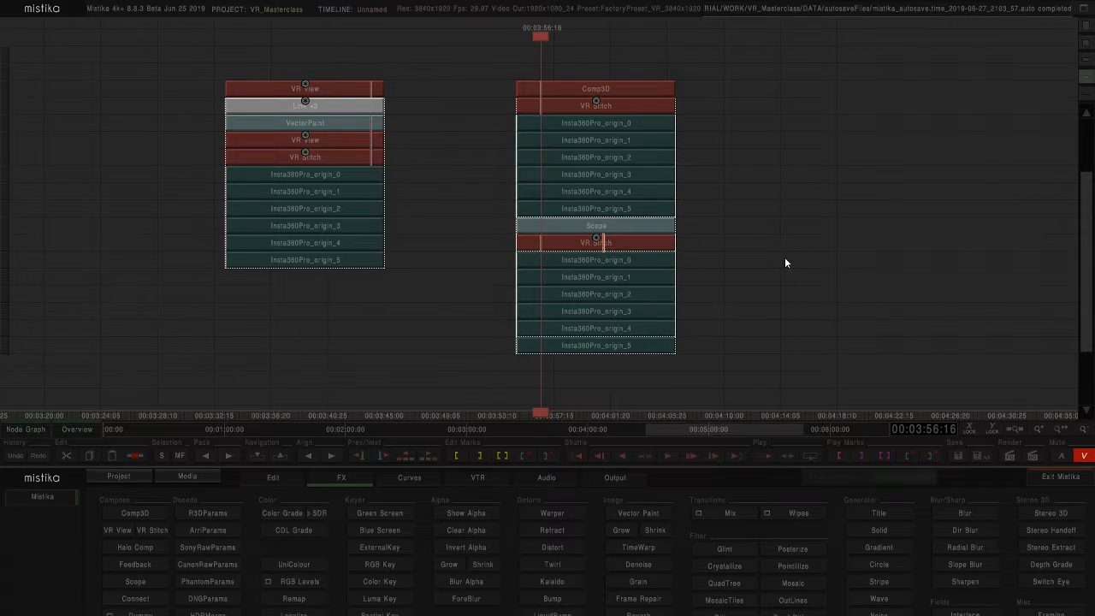
- Open the Scope effect, set the display to RGB, and paste the cut shape onto it
{"action": "double_click", "coordinate": [609, 225]}
{"action": "left_click", "coordinate": [925, 479]}
{"action": "left_click", "coordinate": [919, 373]}
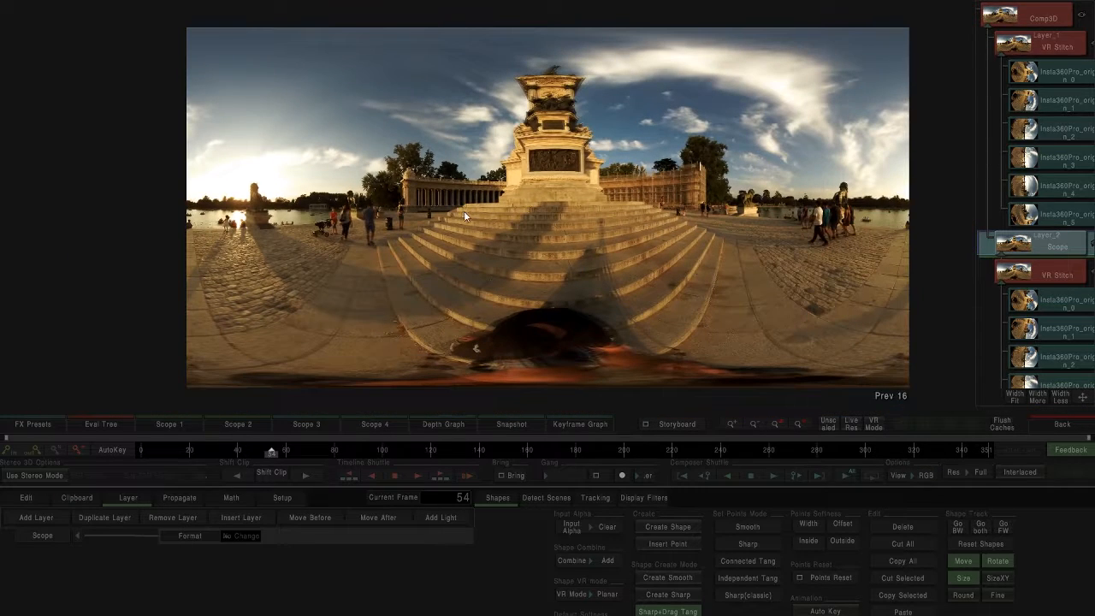
{"action": "left_click_drag", "start_coordinate": [462, 208], "coordinate": [547, 250]}
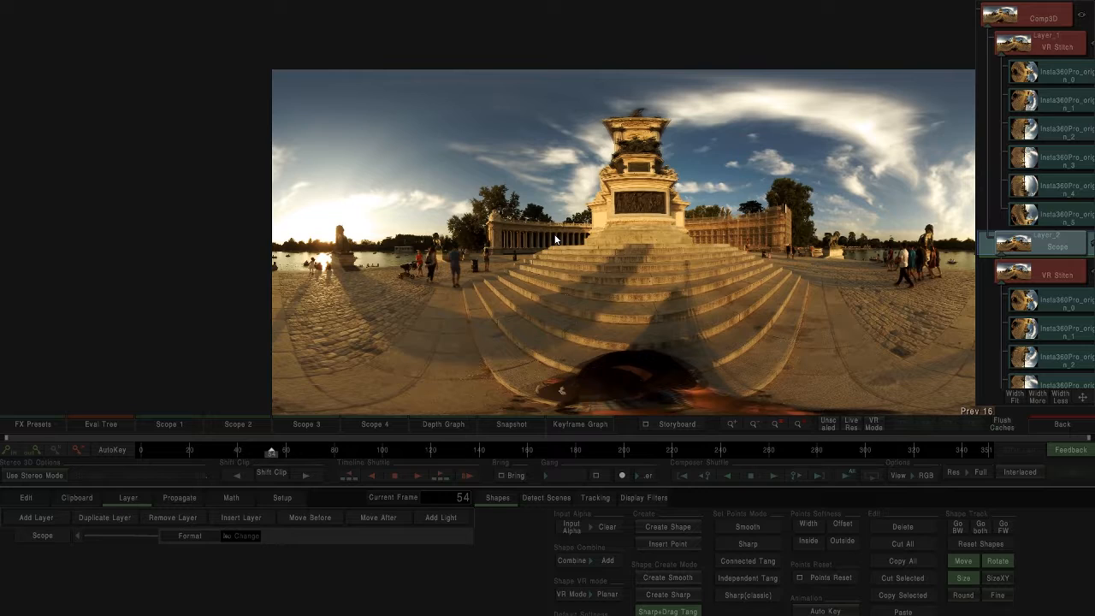
{"action": "left_click", "coordinate": [904, 611]}
- View the Scope image unscaled, check the pasted shape's mask in the alpha channel, and return to RGB display
{"action": "left_click", "coordinate": [830, 424]}
{"action": "left_click", "coordinate": [926, 475]}
{"action": "left_click", "coordinate": [922, 443]}
{"action": "left_click", "coordinate": [914, 478]}
{"action": "left_click", "coordinate": [918, 364]}
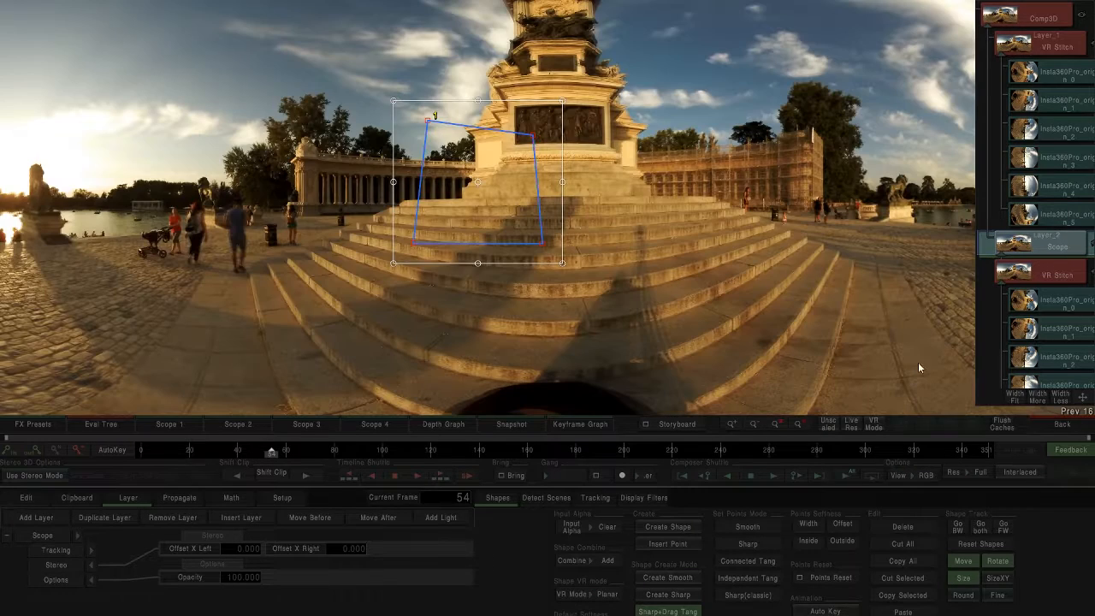
- Examine the Comp3D result up close where the shape blends the two stitches over the colonnade
{"action": "left_click", "coordinate": [1031, 17]}
{"action": "scroll", "coordinate": [477, 270], "scroll_direction": "up", "scroll_amount": 5}
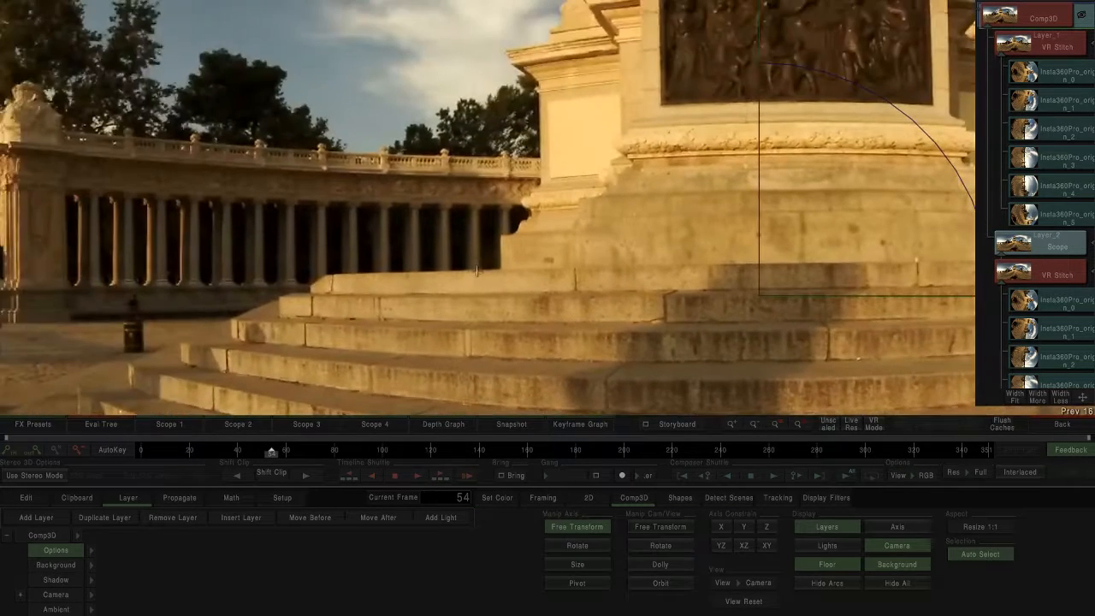
{"action": "scroll", "coordinate": [478, 271], "scroll_direction": "up", "scroll_amount": 2}
{"action": "left_click_drag", "start_coordinate": [481, 272], "coordinate": [541, 263]}
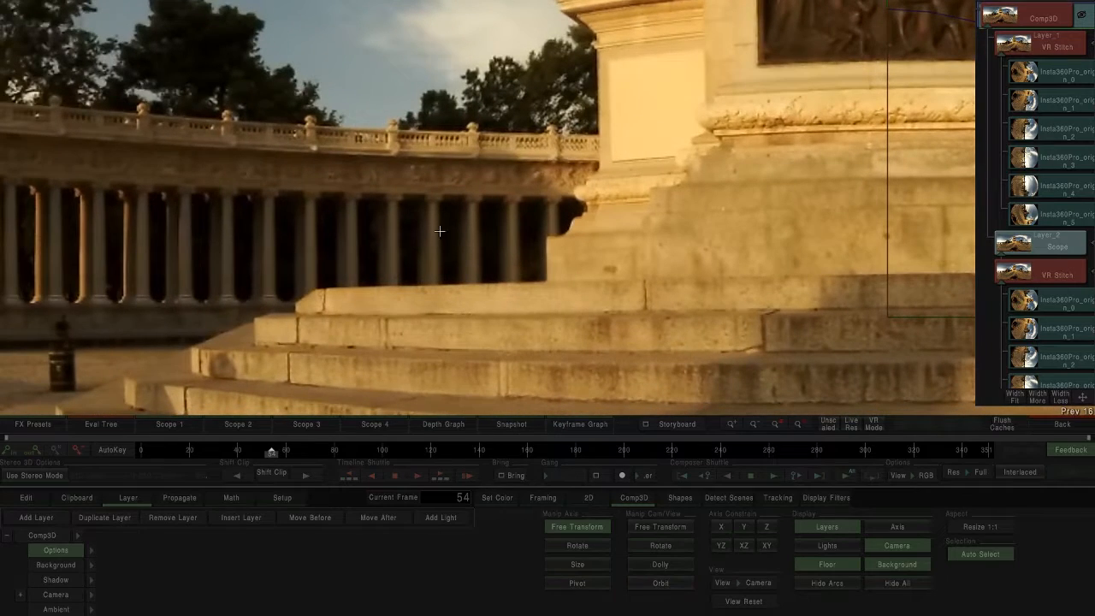
- Set the output camera temperature of the lower VR Stitch to -1.000 to tint its image
{"action": "left_click", "coordinate": [1035, 272]}
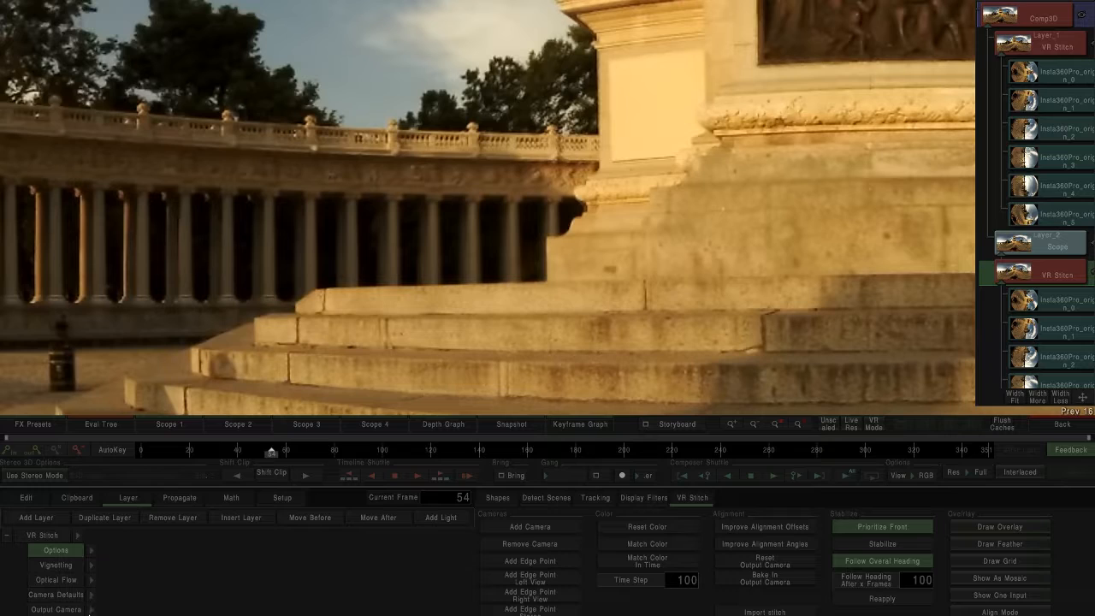
{"action": "left_click", "coordinate": [91, 609]}
{"action": "left_click_drag", "start_coordinate": [339, 564], "coordinate": [270, 570]}
{"action": "scroll", "coordinate": [480, 312], "scroll_direction": "down", "scroll_amount": 4}
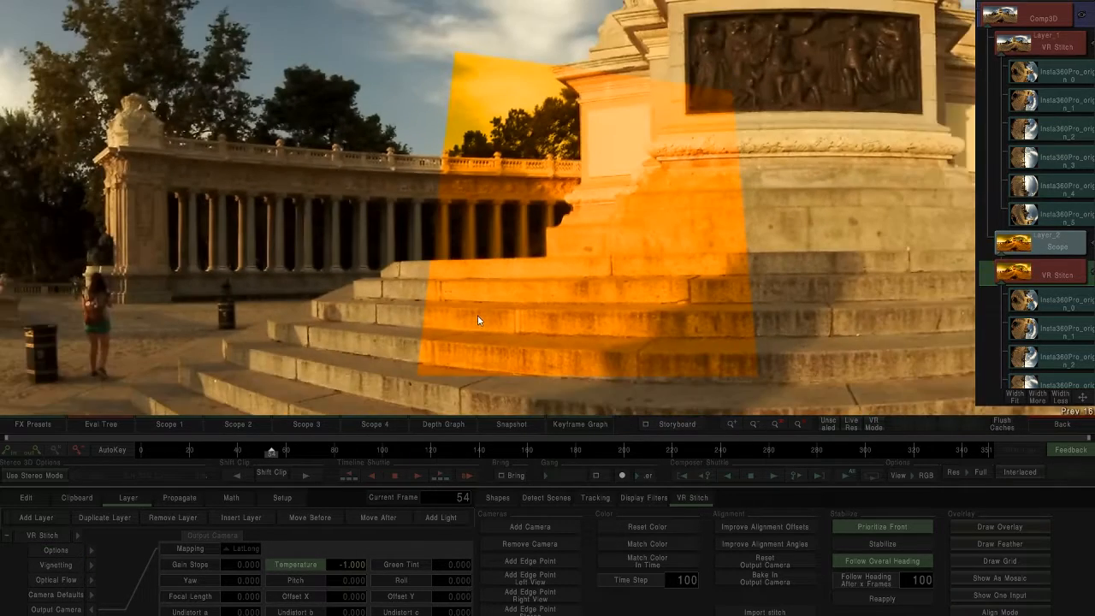
- Examine the Scope shape over the full panorama, check the VR Stitch and Comp3D nodes in the effect tree, and return to the timeline
{"action": "left_click", "coordinate": [1052, 249]}
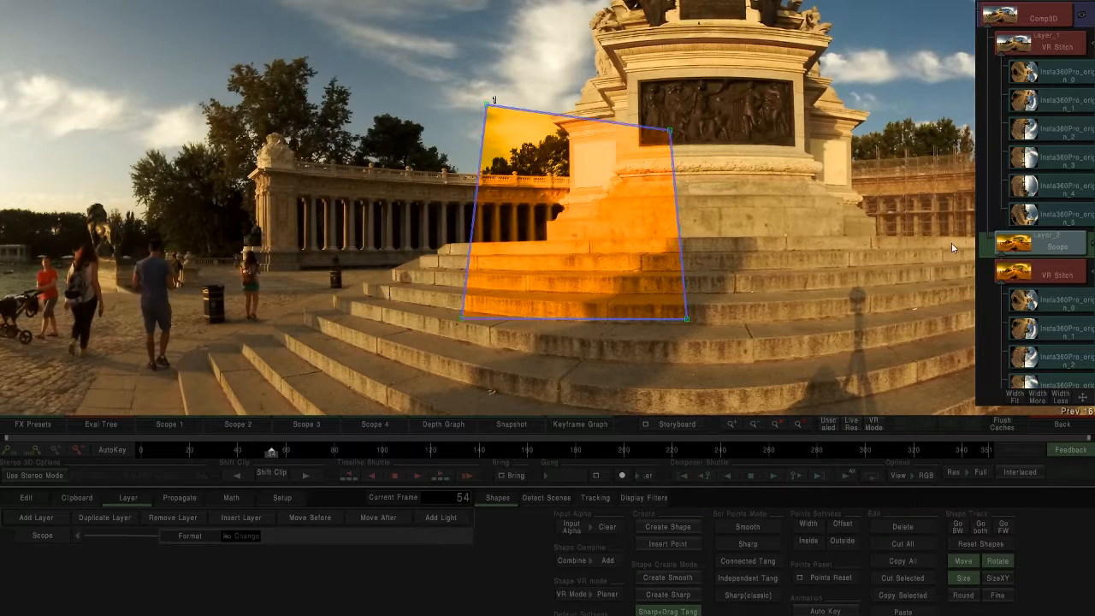
{"action": "left_click_drag", "start_coordinate": [637, 220], "coordinate": [468, 135]}
{"action": "left_click_drag", "start_coordinate": [617, 135], "coordinate": [600, 188]}
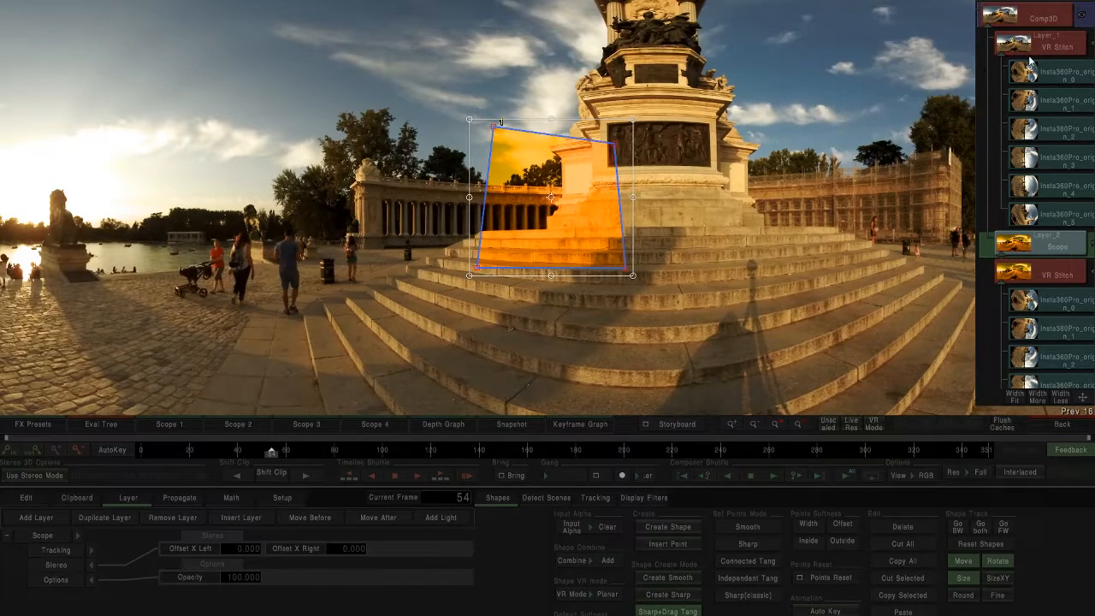
{"action": "left_click", "coordinate": [1063, 288]}
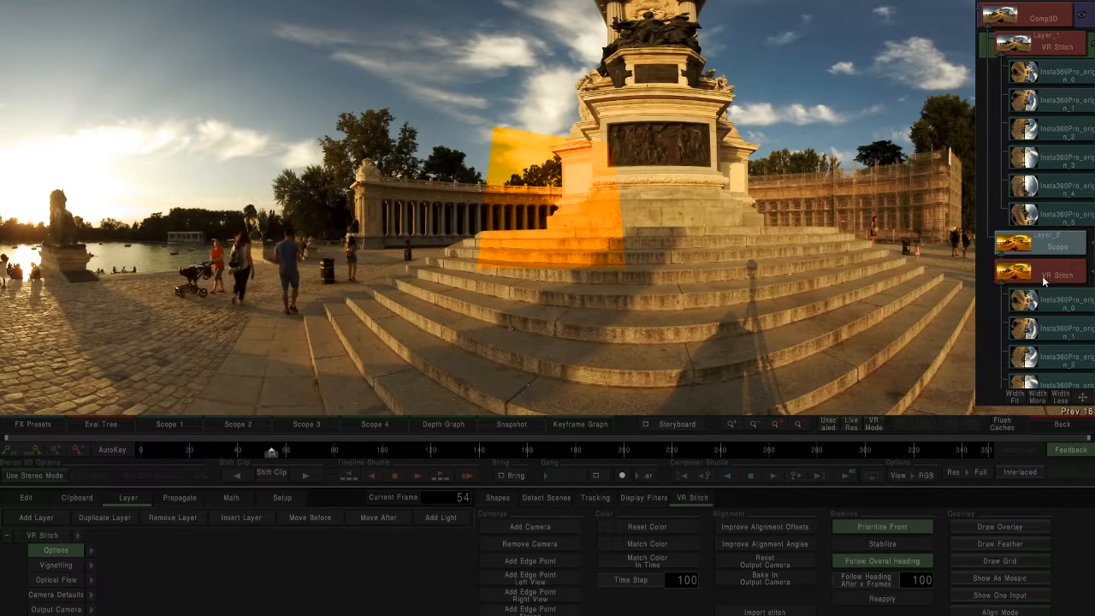
{"action": "left_click", "coordinate": [1016, 11]}
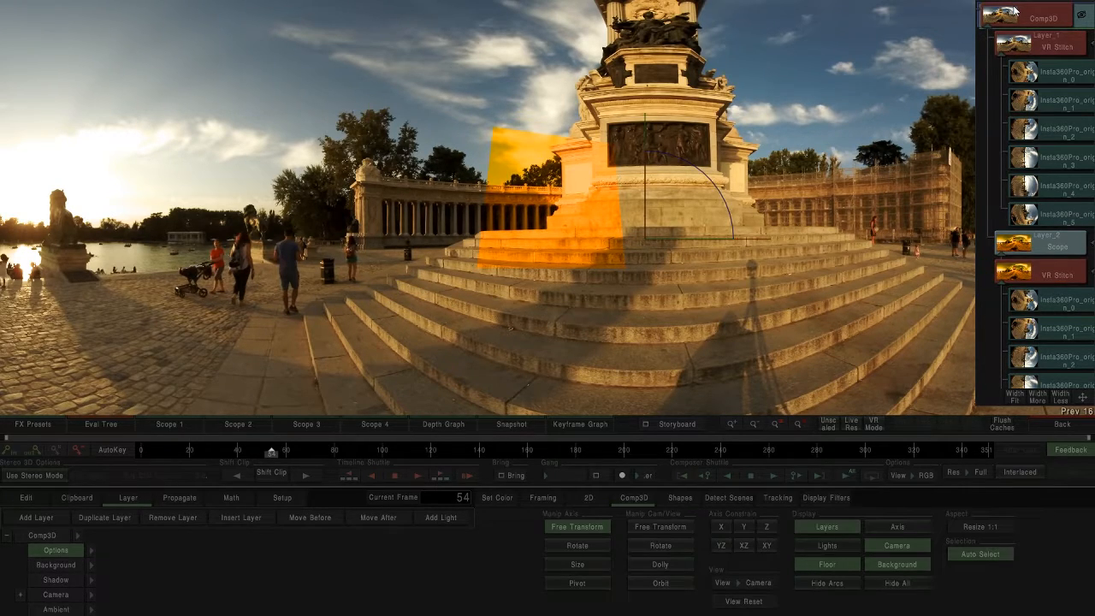
{"action": "left_click", "coordinate": [1017, 397]}
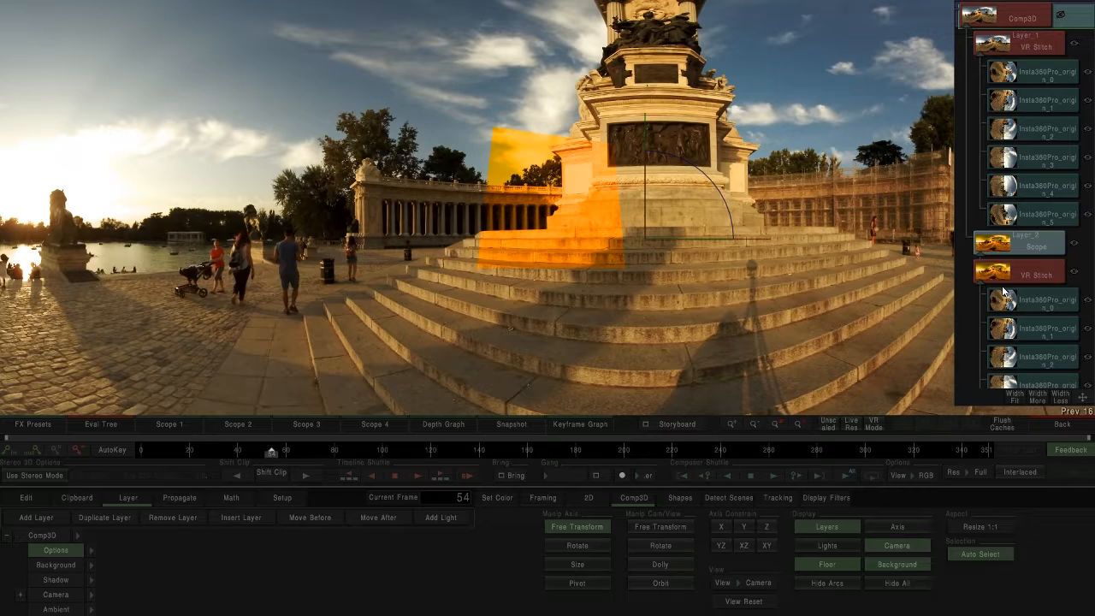
{"action": "left_click", "coordinate": [1052, 429]}
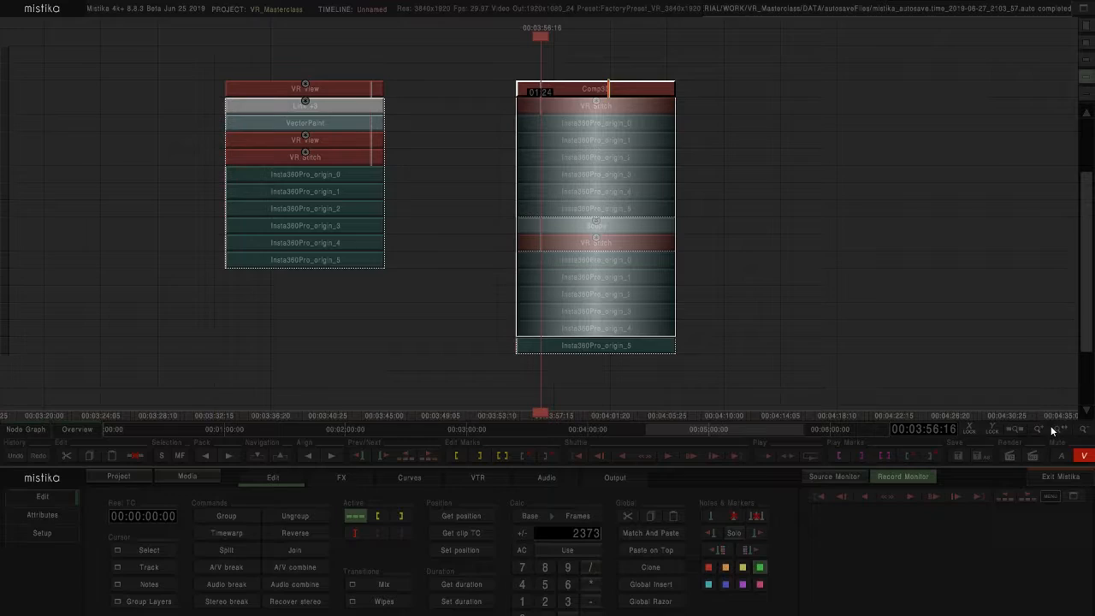
- Pull the Scope and its VR Stitch stack out of the Comp3D onto a free area of the timeline
{"action": "left_click", "coordinate": [706, 344]}
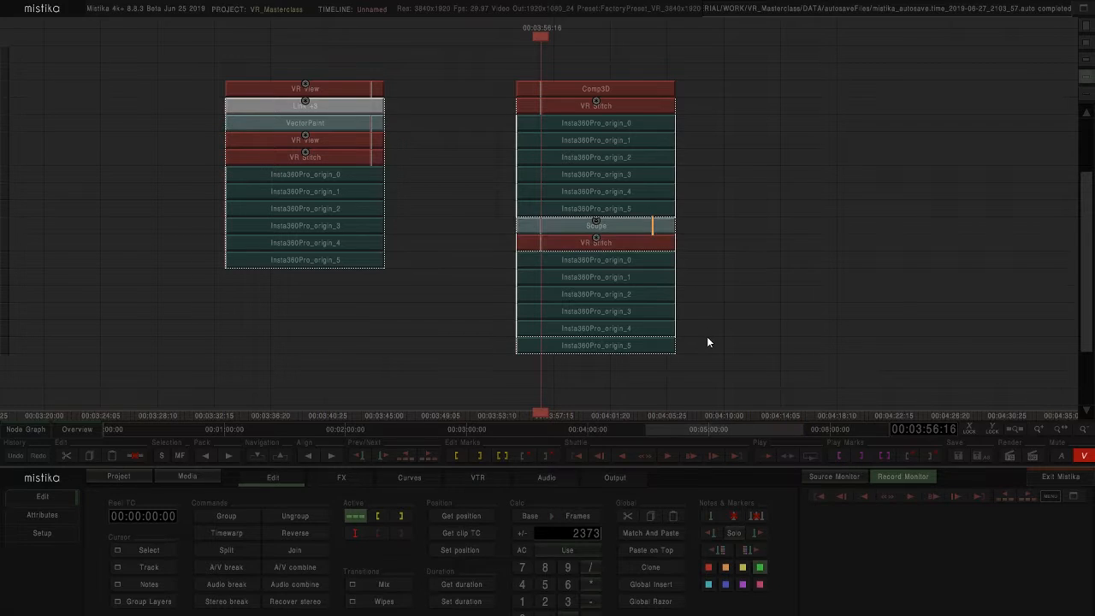
{"action": "left_click_drag", "start_coordinate": [649, 301], "coordinate": [899, 158]}
{"action": "left_click", "coordinate": [749, 380]}
{"action": "left_click_drag", "start_coordinate": [828, 326], "coordinate": [502, 337]}
- Open the separated VR Stitch, fit its image in the view, reset the output camera temperature, and return to the timeline
{"action": "double_click", "coordinate": [610, 190]}
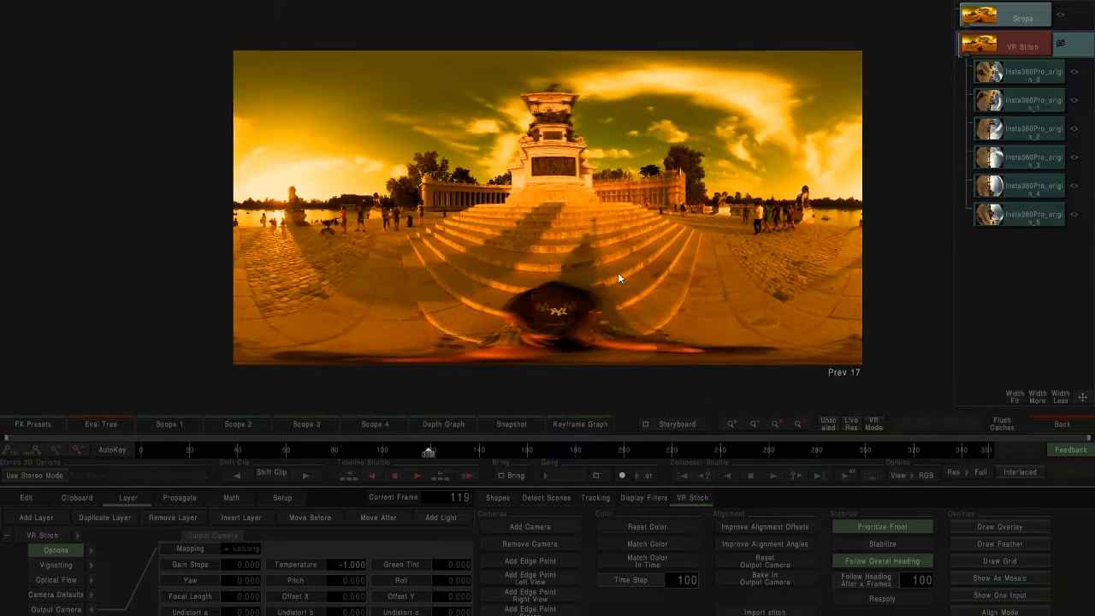
{"action": "left_click", "coordinate": [799, 424]}
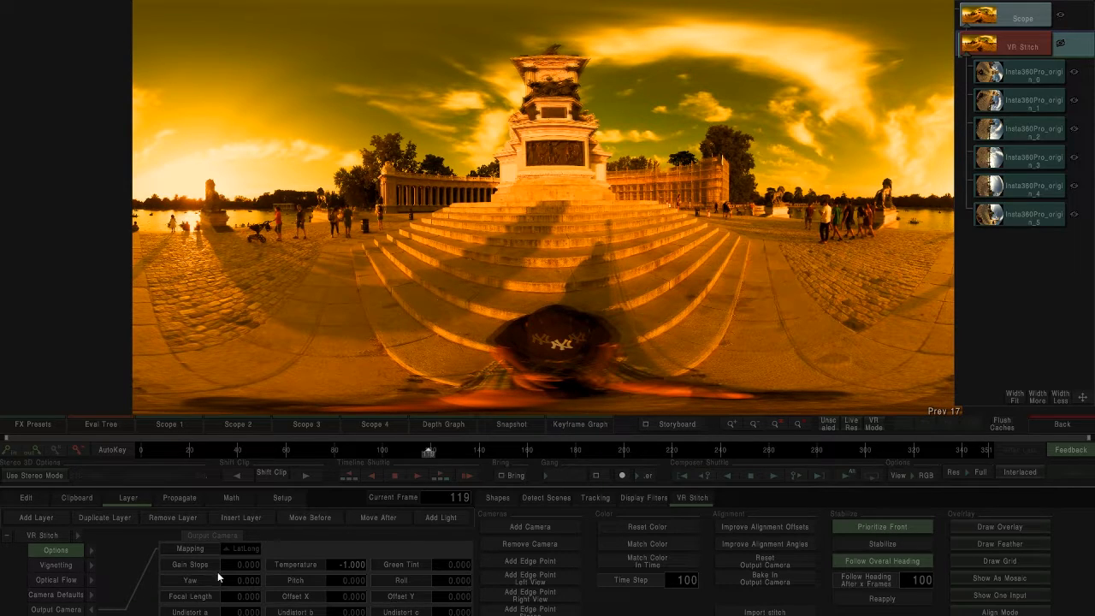
{"action": "left_click", "coordinate": [306, 562]}
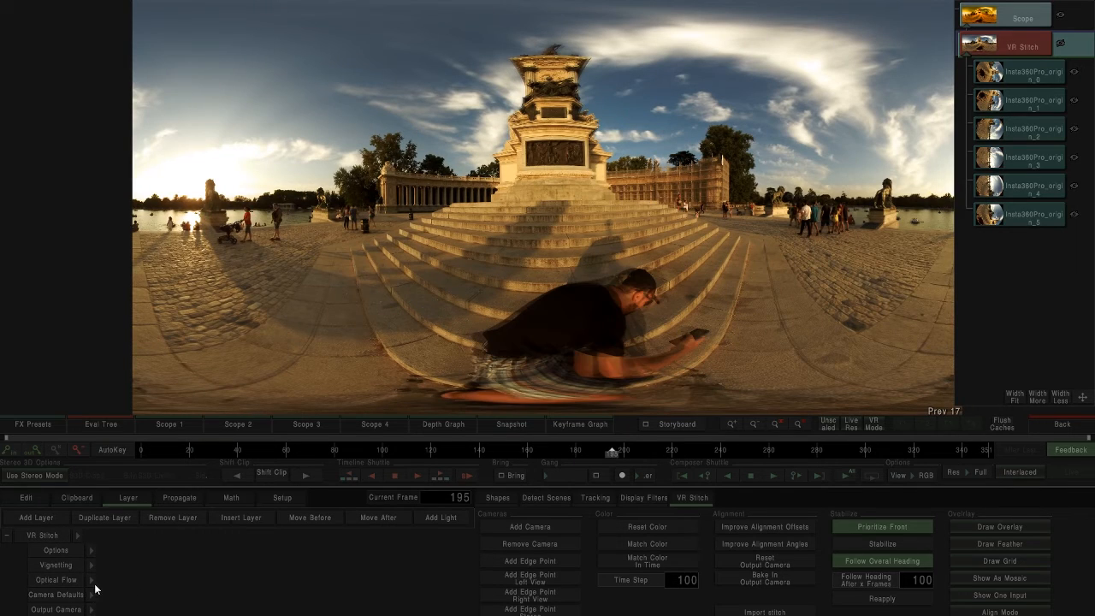
{"action": "left_click", "coordinate": [1064, 424]}
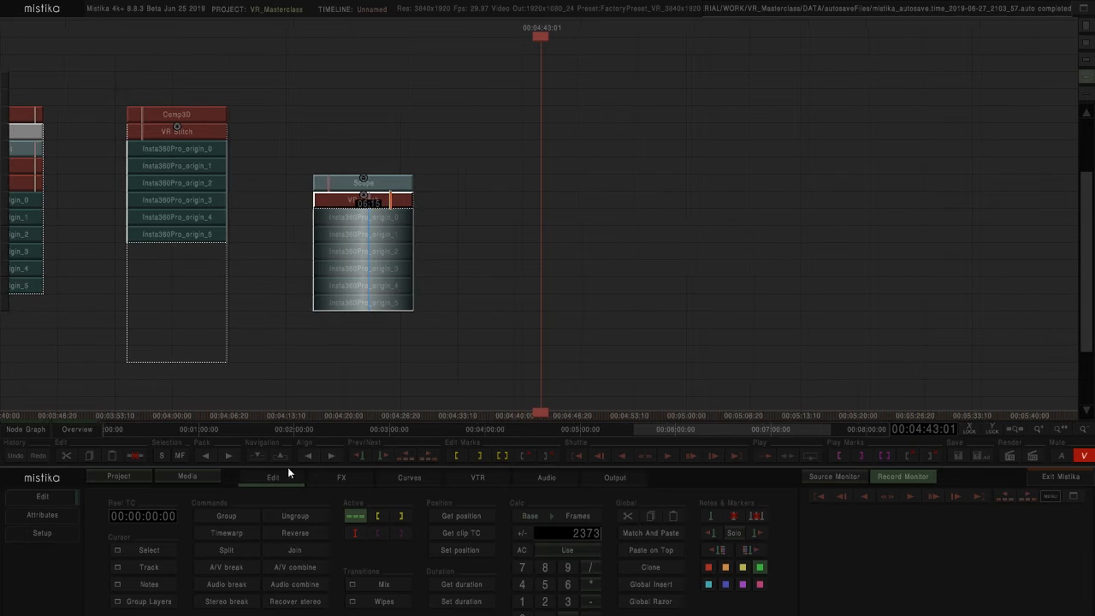
- Browse the project media to the DATA\RENDER\For_editing folder
{"action": "left_click", "coordinate": [183, 479]}
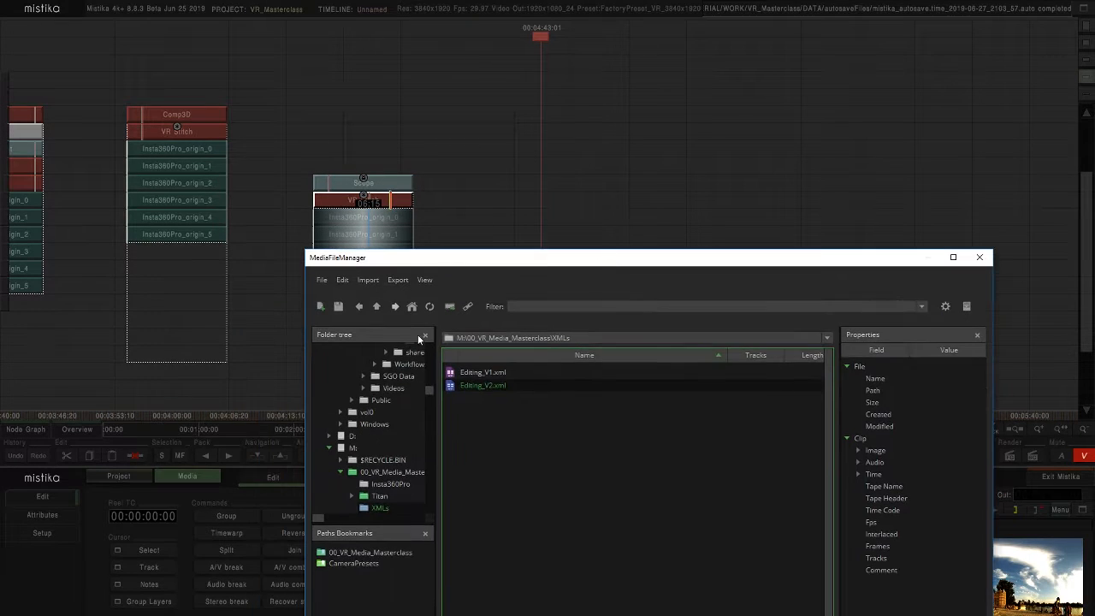
{"action": "left_click", "coordinate": [417, 312]}
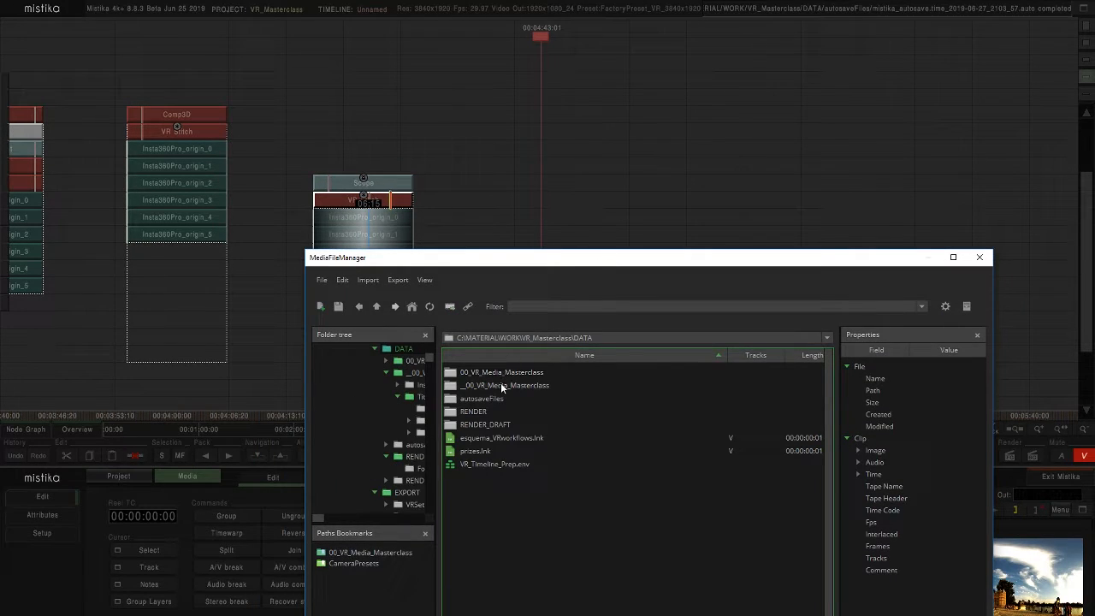
{"action": "double_click", "coordinate": [501, 373]}
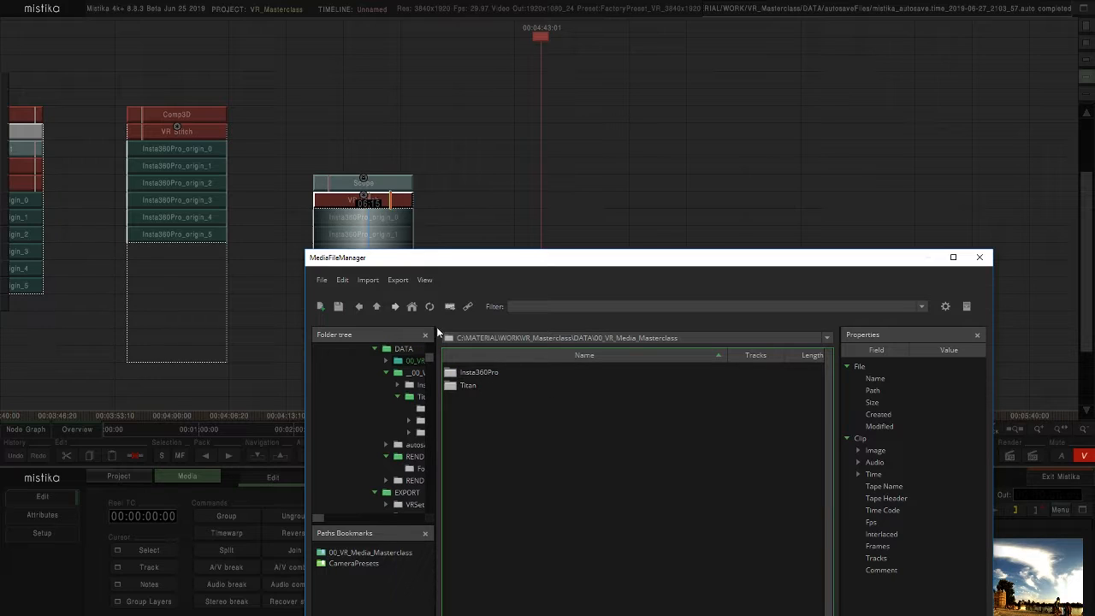
{"action": "left_click", "coordinate": [378, 307]}
{"action": "double_click", "coordinate": [482, 411]}
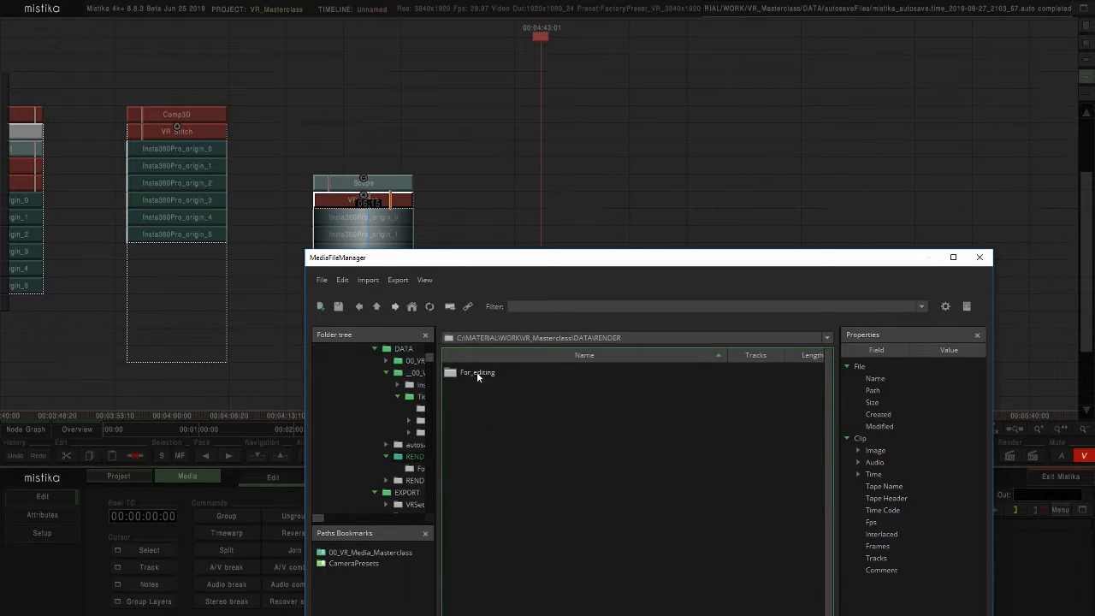
{"action": "double_click", "coordinate": [477, 371]}
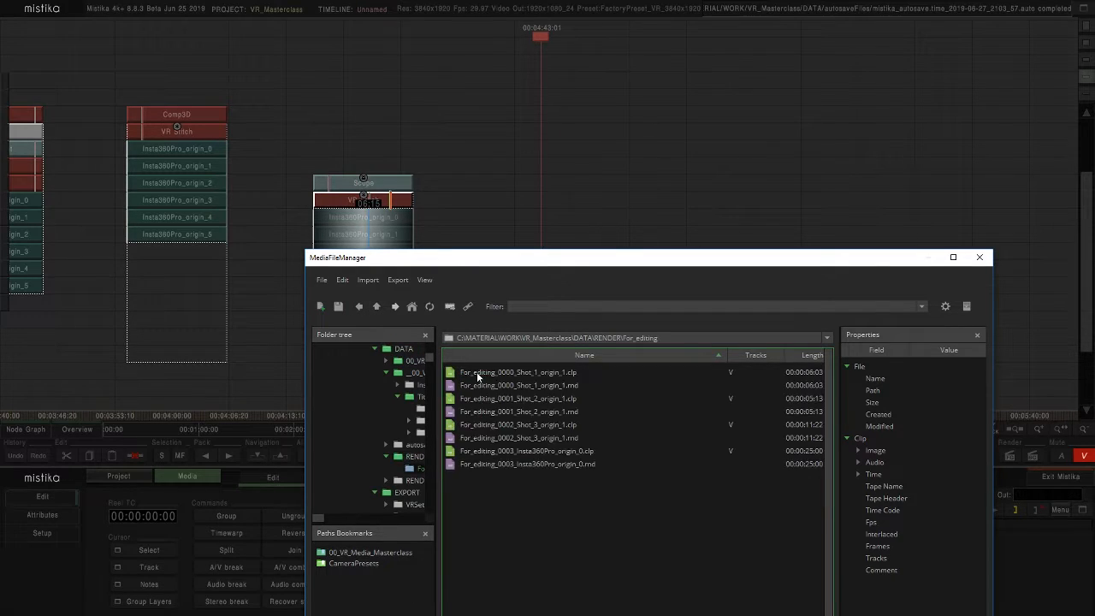
- Place For_editing_0001_Shot_2_origin_1.clp on the timeline, review its frames in the effects editor, and return to the timeline
{"action": "left_click", "coordinate": [547, 399]}
{"action": "left_click_drag", "start_coordinate": [523, 403], "coordinate": [702, 198]}
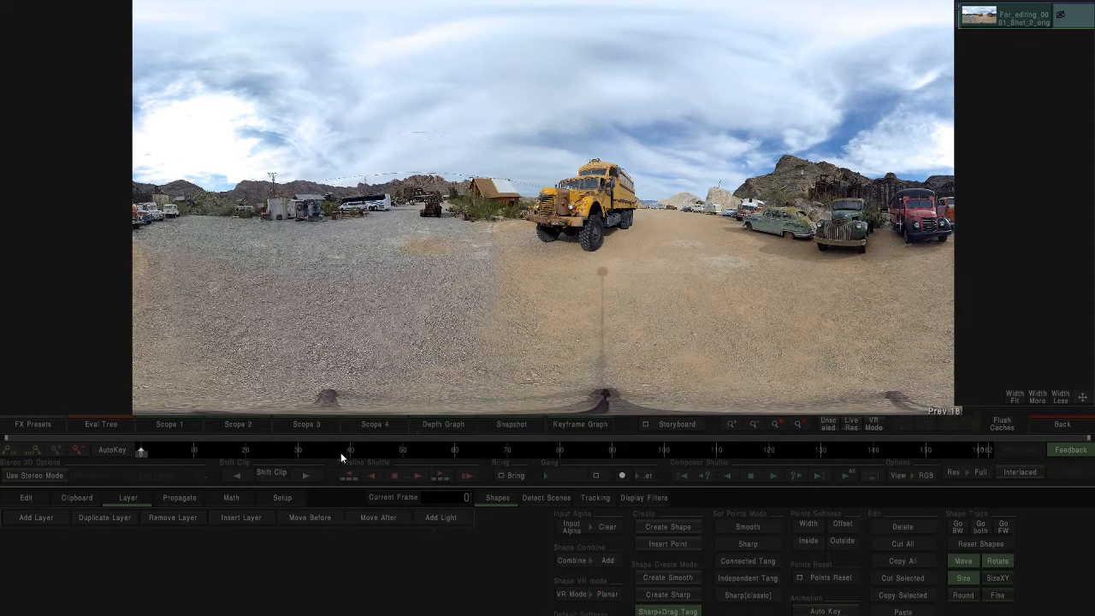
{"action": "left_click_drag", "start_coordinate": [349, 452], "coordinate": [482, 421]}
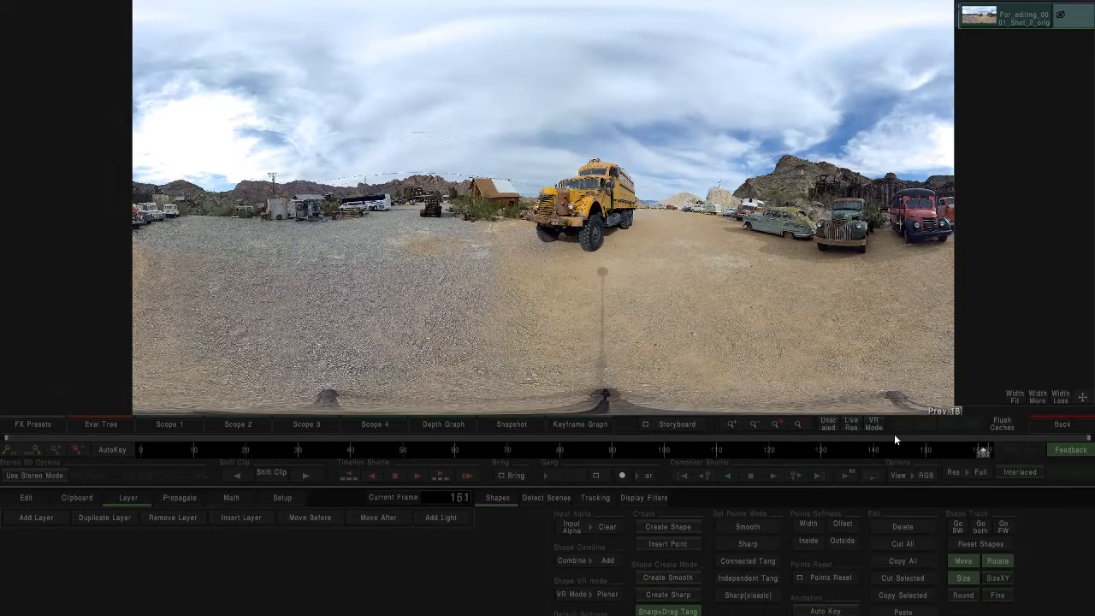
{"action": "left_click", "coordinate": [1062, 424]}
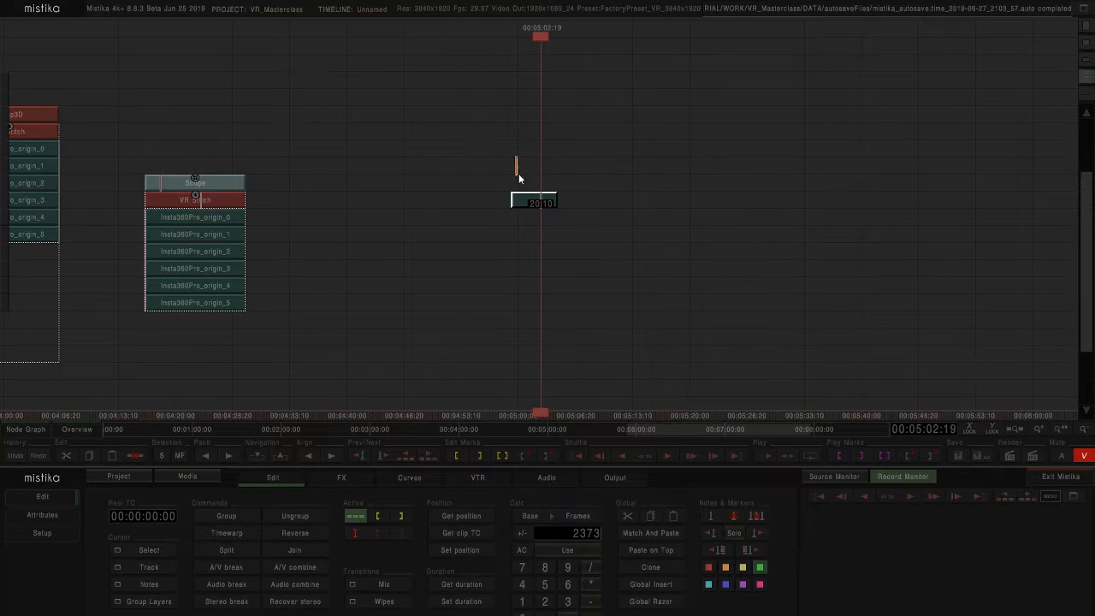
- Add the For_editing Shot_3 and Shot_1 clips to the timeline together and close the media browser
{"action": "left_click", "coordinate": [214, 478]}
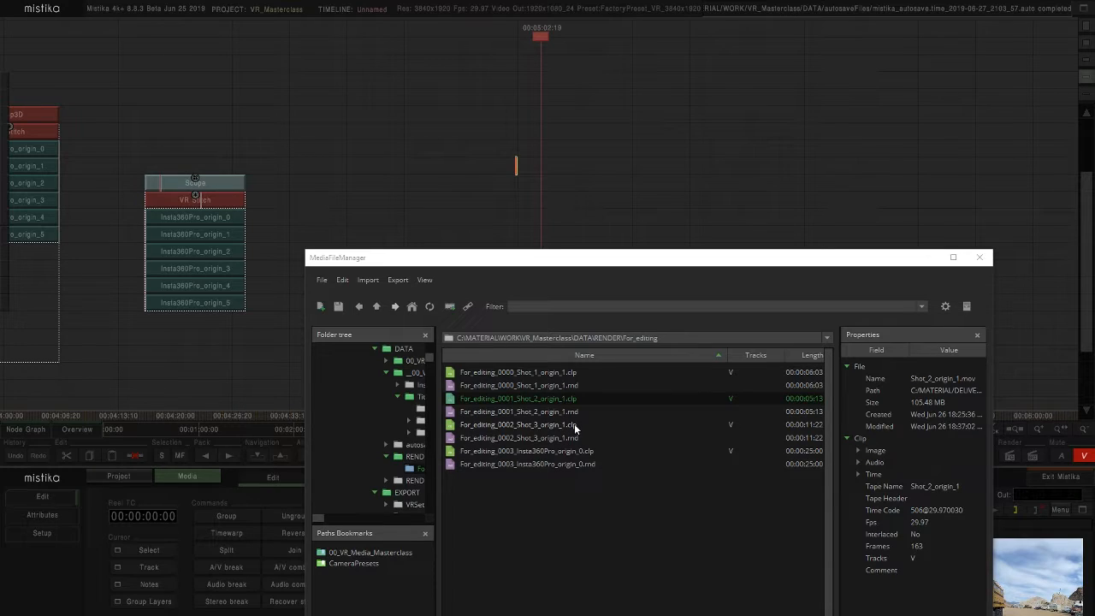
{"action": "left_click", "coordinate": [574, 424]}
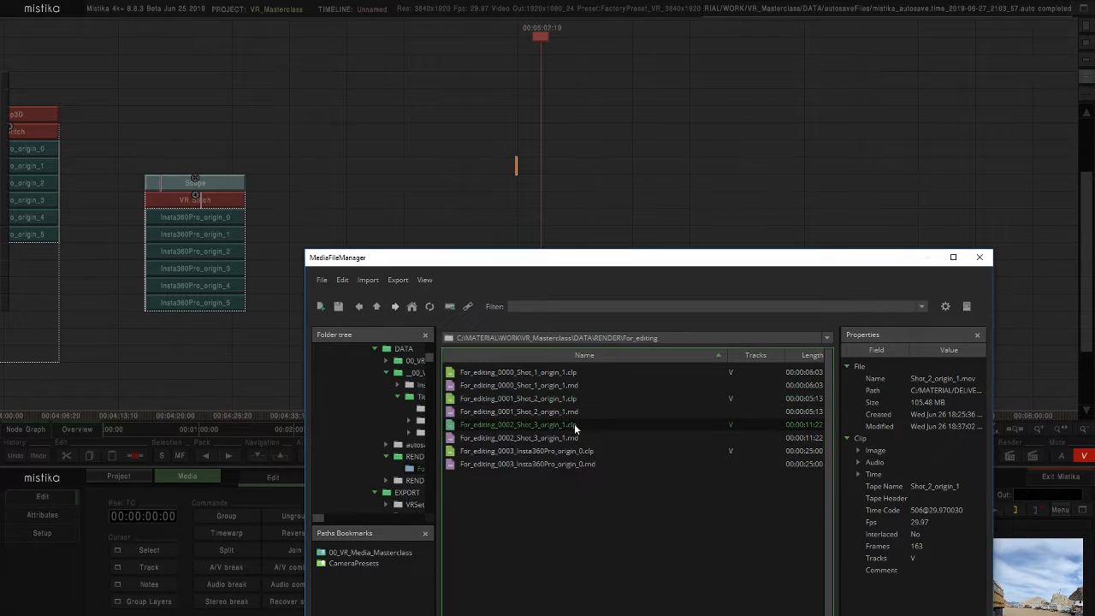
{"action": "left_click", "coordinate": [550, 370]}
{"action": "left_click_drag", "start_coordinate": [549, 371], "coordinate": [657, 170]}
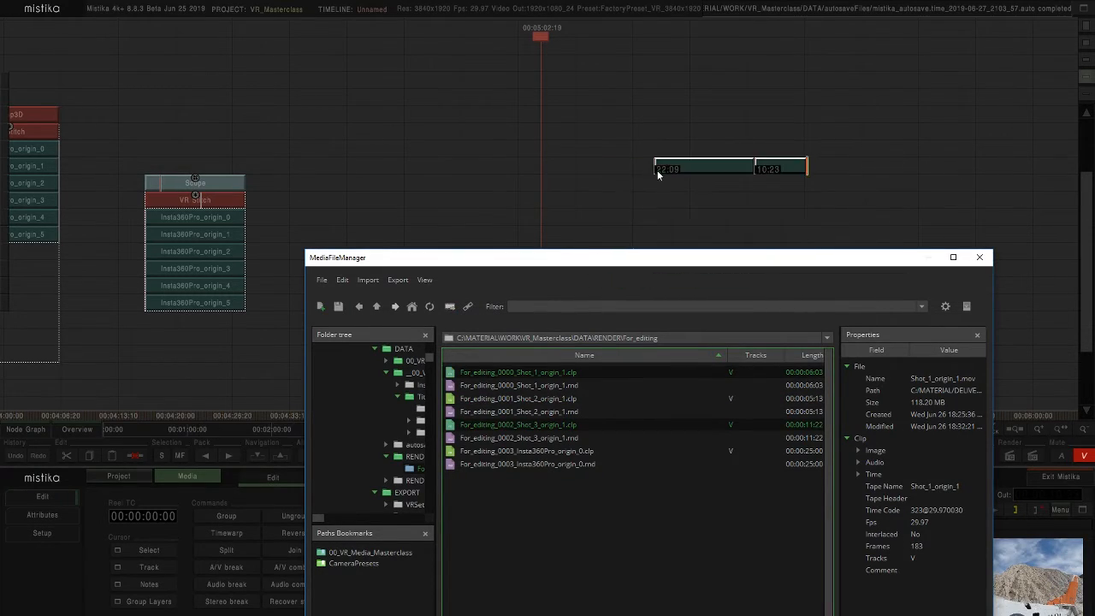
{"action": "left_click", "coordinate": [979, 257]}
- Open the Shot_1 clip in the effects editor and examine the people walking near the bush up close
{"action": "double_click", "coordinate": [784, 162]}
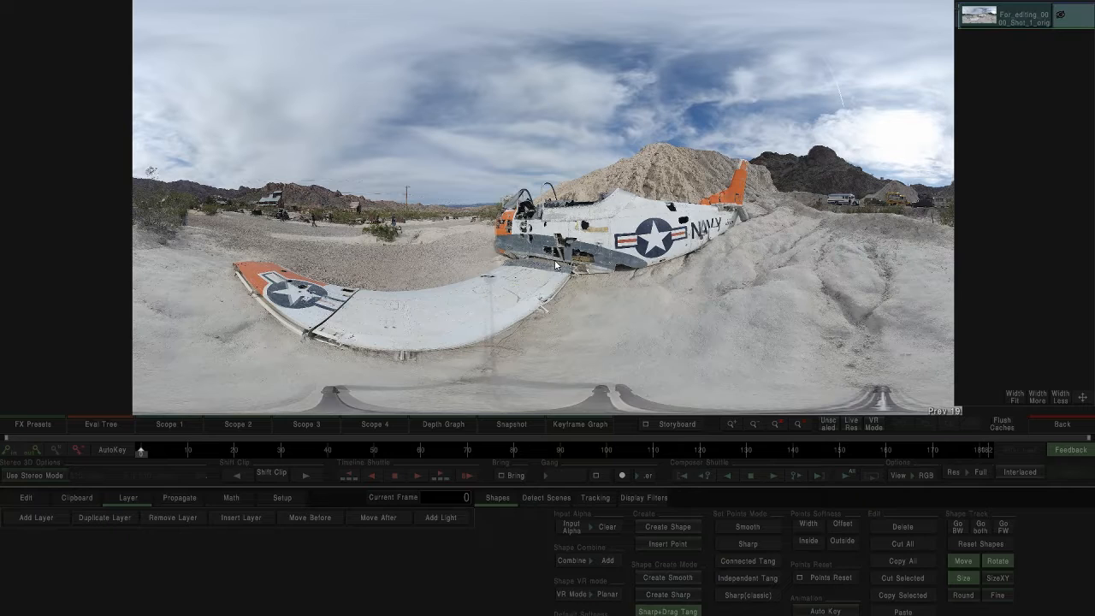
{"action": "mouse_move", "coordinate": [142, 451]}
{"action": "left_mouse_down"}
{"action": "mouse_move", "coordinate": [897, 448]}
{"action": "mouse_move", "coordinate": [141, 450]}
{"action": "left_mouse_up"}
{"action": "left_click_drag", "start_coordinate": [166, 369], "coordinate": [515, 341]}
{"action": "scroll", "coordinate": [516, 341], "scroll_direction": "up", "scroll_amount": 2}
{"action": "left_click_drag", "start_coordinate": [425, 238], "coordinate": [456, 289]}
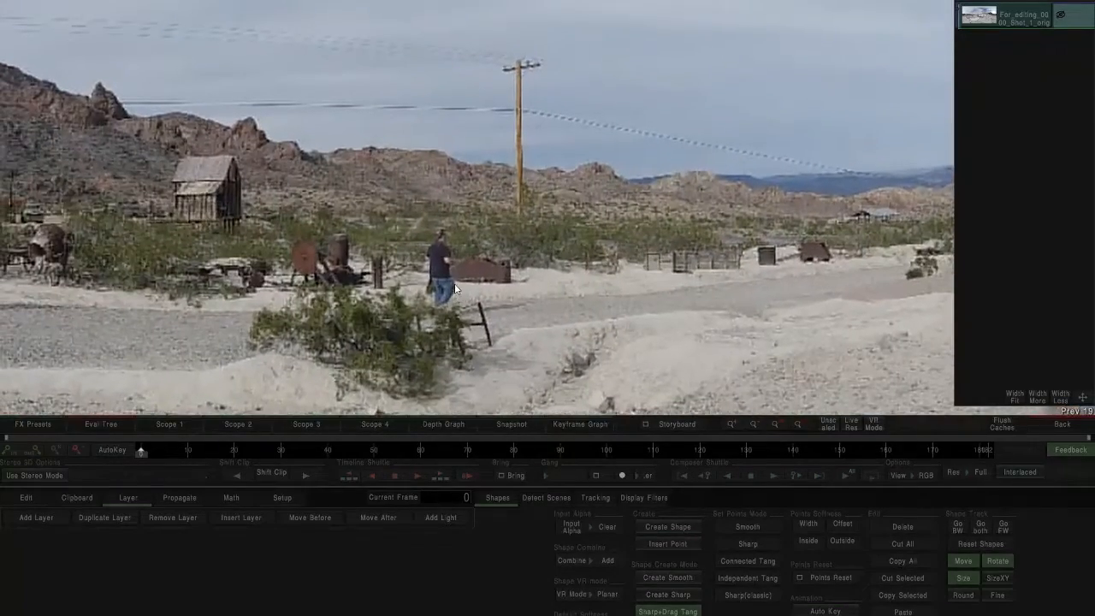
{"action": "scroll", "coordinate": [458, 285], "scroll_direction": "down", "scroll_amount": 1}
{"action": "scroll", "coordinate": [457, 280], "scroll_direction": "down", "scroll_amount": 1}
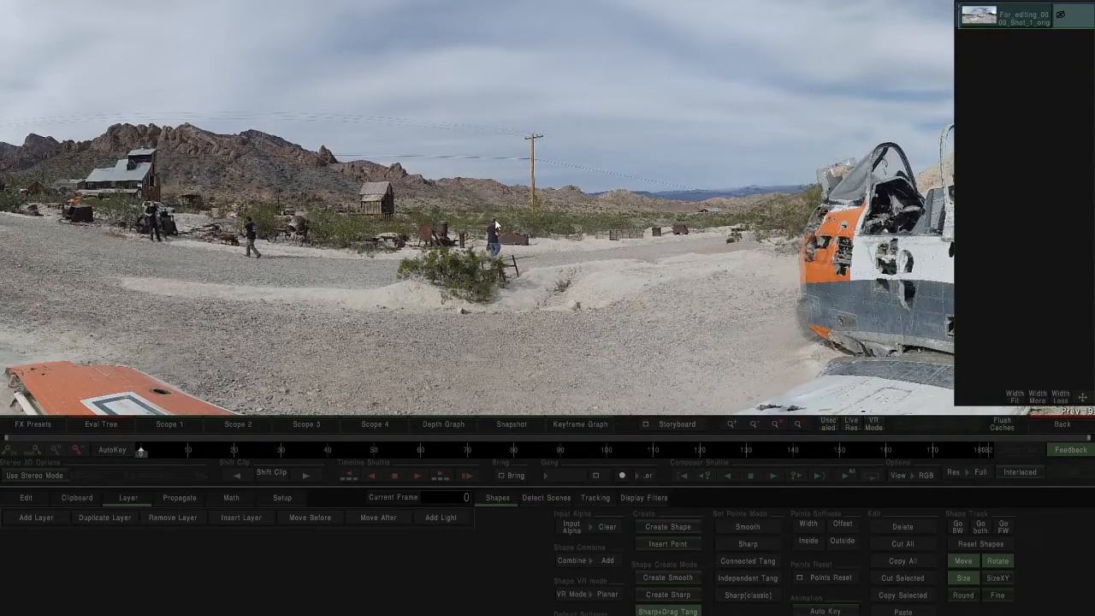
{"action": "left_click_drag", "start_coordinate": [146, 451], "coordinate": [105, 433]}
{"action": "scroll", "coordinate": [535, 273], "scroll_direction": "down", "scroll_amount": 3}
{"action": "scroll", "coordinate": [534, 271], "scroll_direction": "up", "scroll_amount": 3}
{"action": "left_click", "coordinate": [1066, 428]}
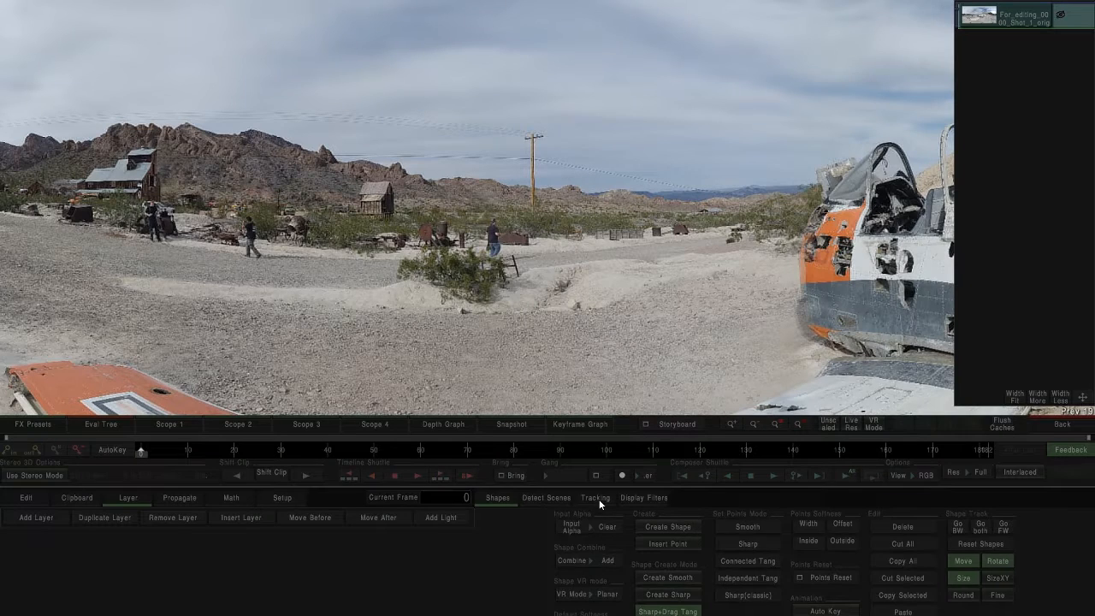
- Show the tracking tools, remove the second tracker, and place the remaining position tracker on the man beside the bush
{"action": "left_click", "coordinate": [597, 498]}
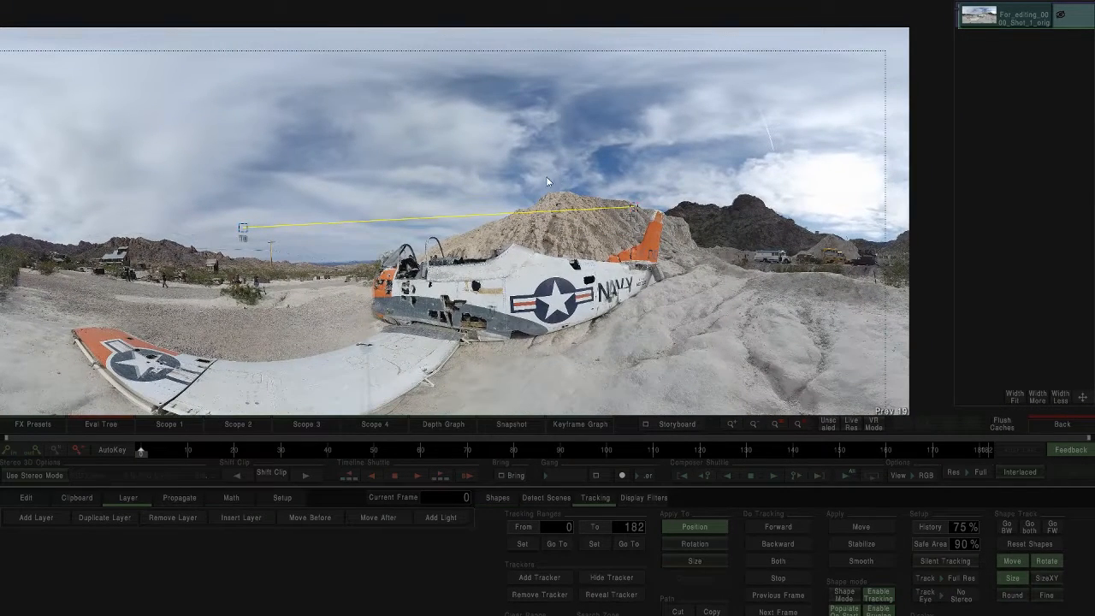
{"action": "key", "text": "Delete"}
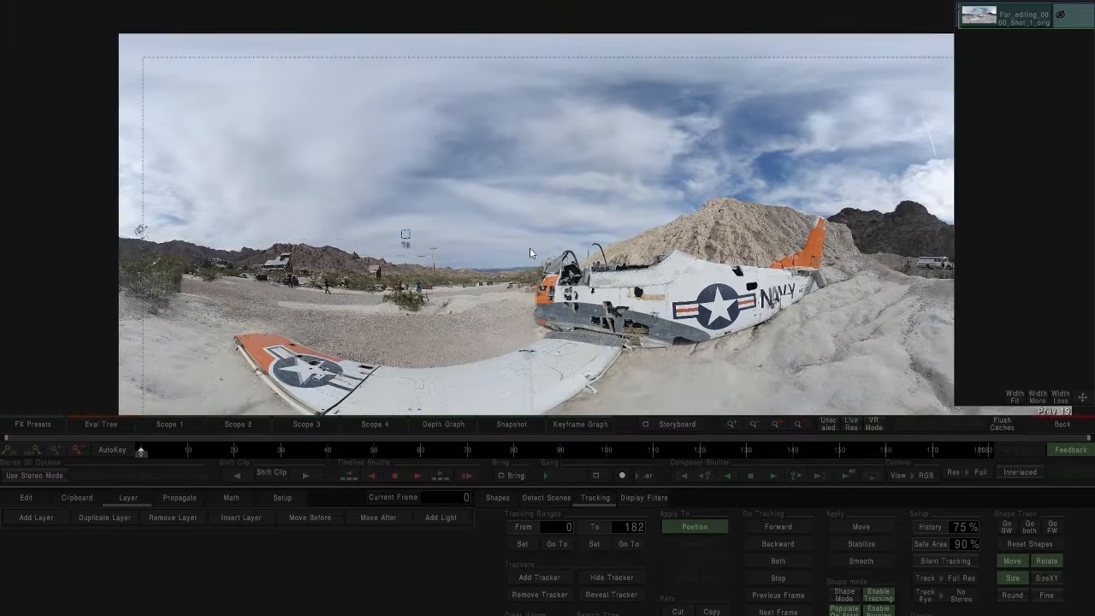
{"action": "scroll", "coordinate": [530, 247], "scroll_direction": "up", "scroll_amount": 5}
{"action": "scroll", "coordinate": [232, 267], "scroll_direction": "up", "scroll_amount": 5}
{"action": "left_click_drag", "start_coordinate": [233, 267], "coordinate": [528, 288]}
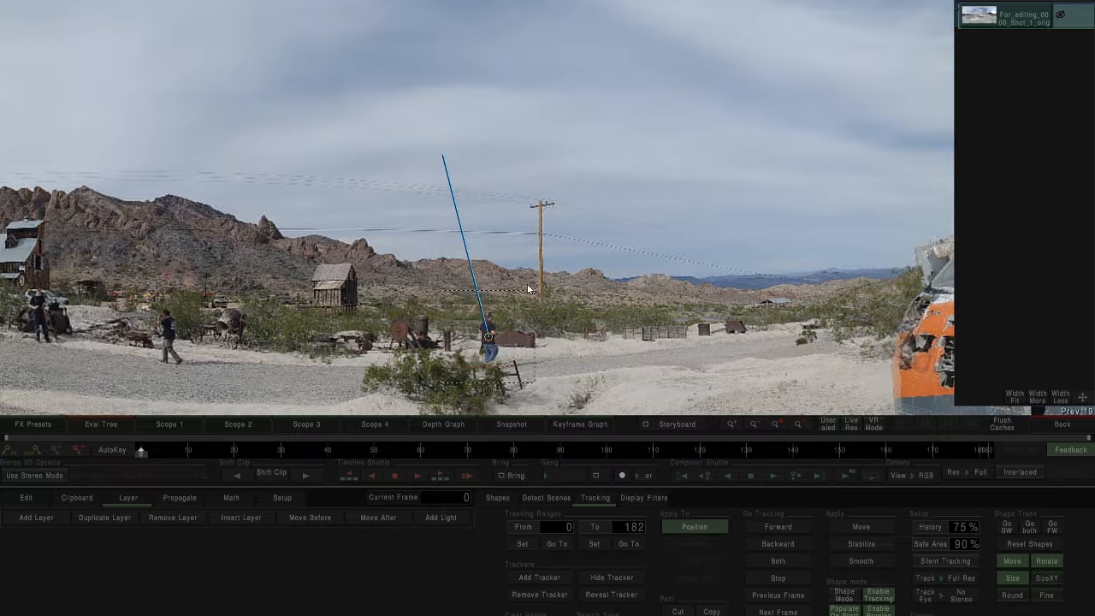
- Track the walking man forward through the Shot_1 clip and open the keyframe graph
{"action": "left_click", "coordinate": [788, 525]}
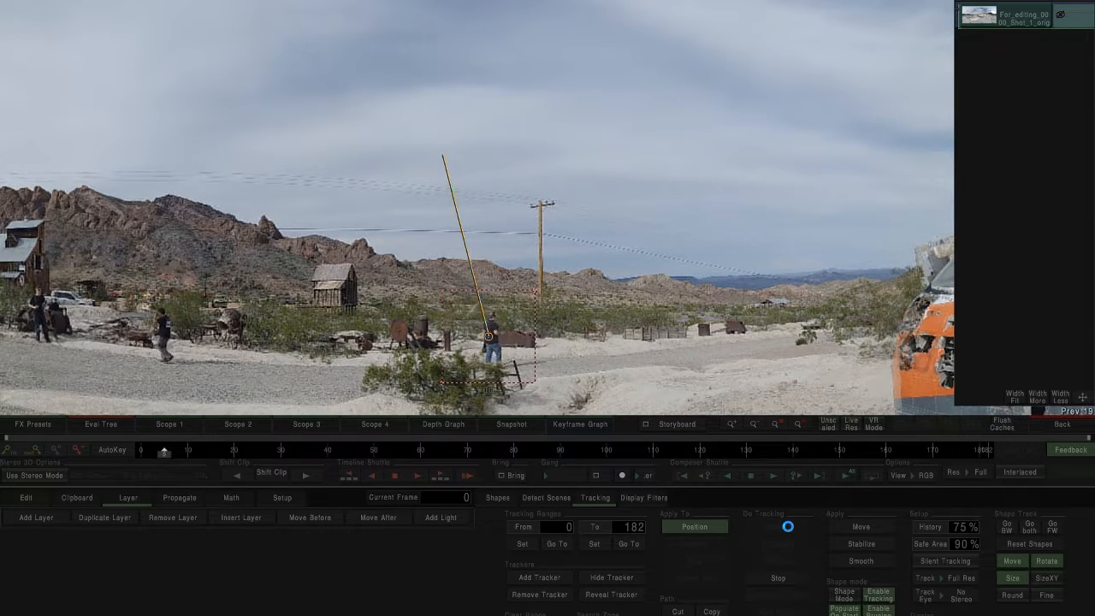
{"action": "mouse_move", "coordinate": [492, 352]}
{"action": "left_mouse_down"}
{"action": "mouse_move", "coordinate": [518, 358]}
{"action": "mouse_move", "coordinate": [513, 349]}
{"action": "left_mouse_up"}
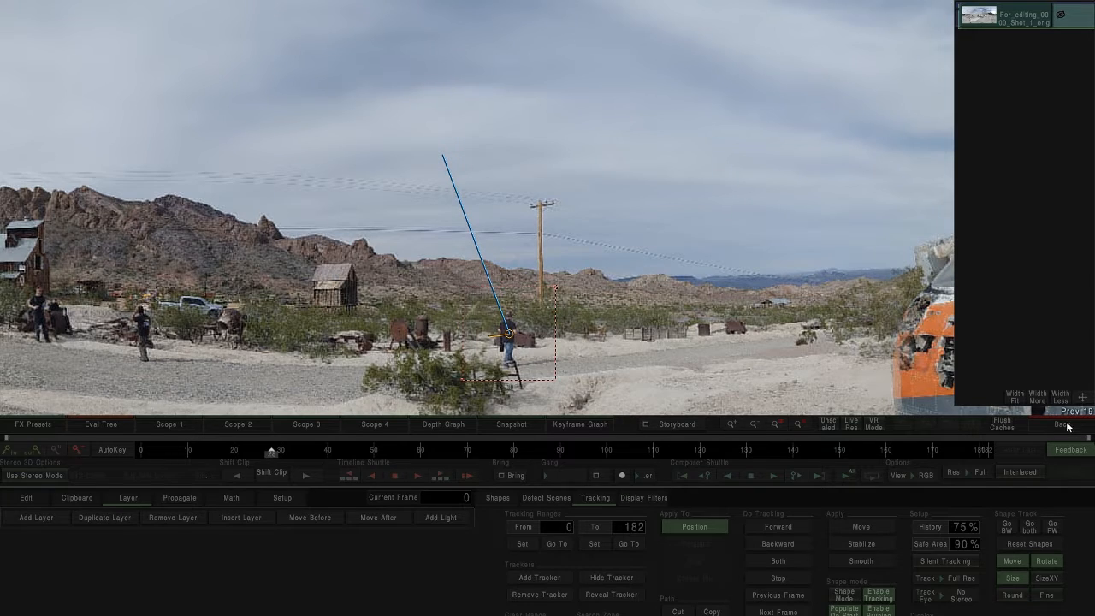
{"action": "left_click", "coordinate": [767, 530]}
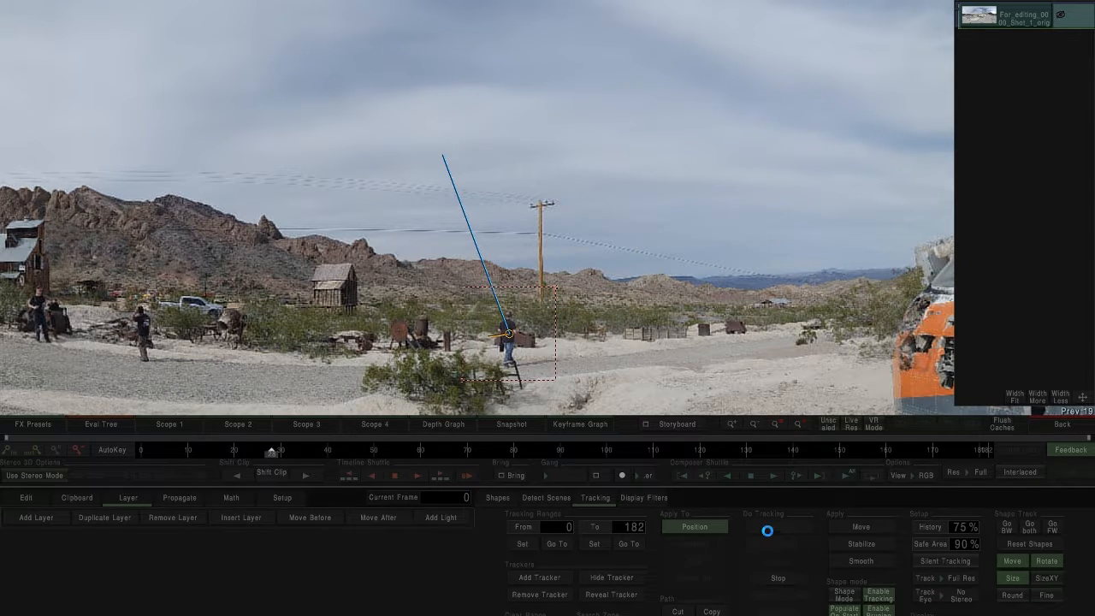
{"action": "left_click", "coordinate": [596, 417]}
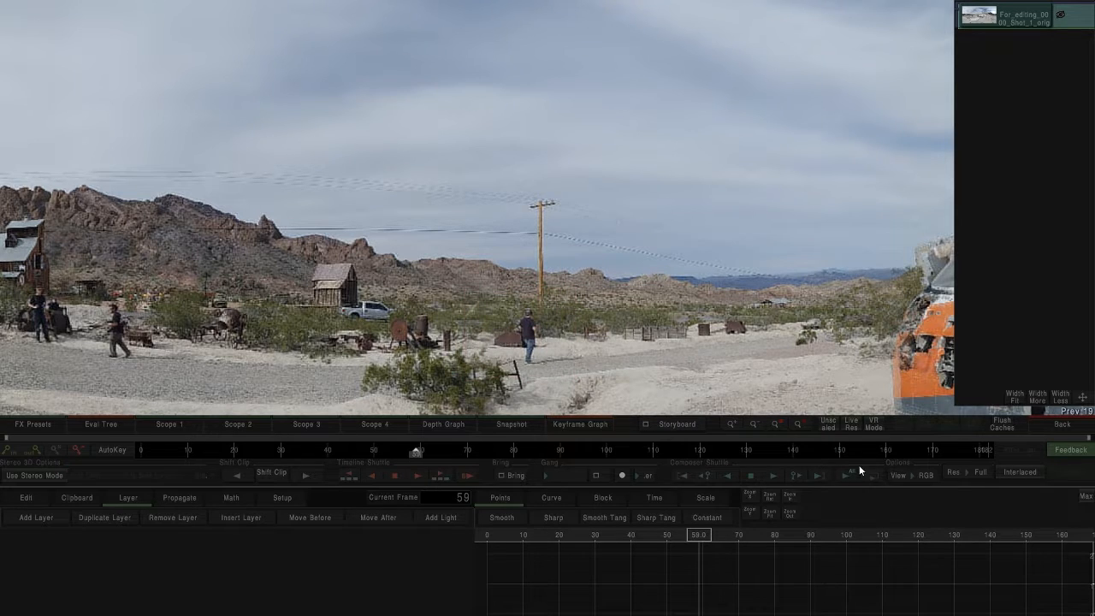
- Add a Framing effect on top of the Shot_1 clip and open it in the effects editor
{"action": "left_click_drag", "start_coordinate": [695, 536], "coordinate": [305, 519]}
{"action": "left_click", "coordinate": [1069, 427]}
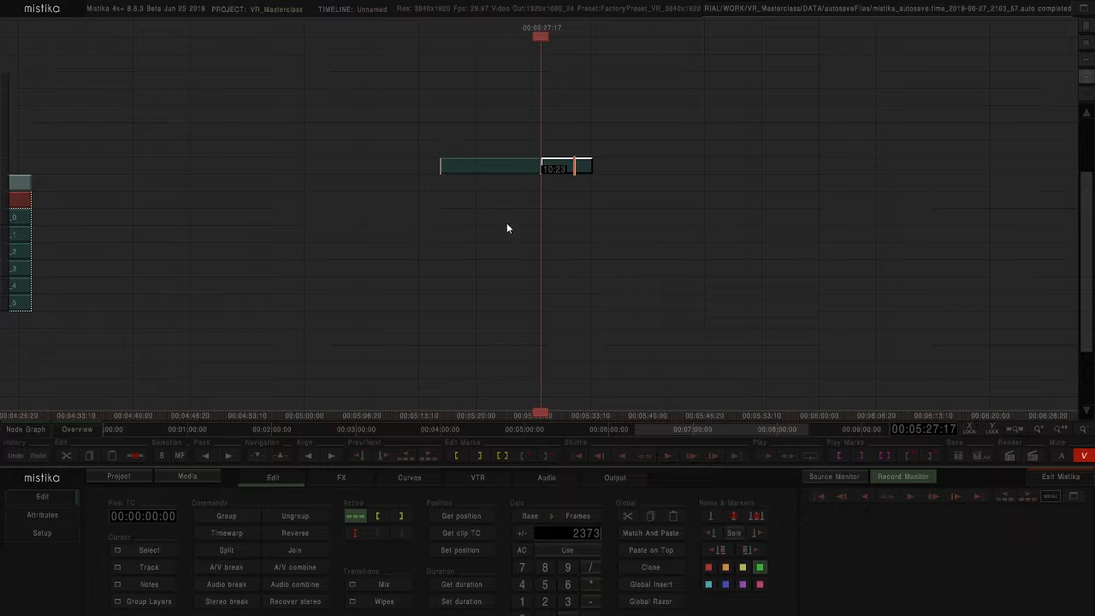
{"action": "left_click", "coordinate": [1044, 612]}
{"action": "double_click", "coordinate": [572, 152]}
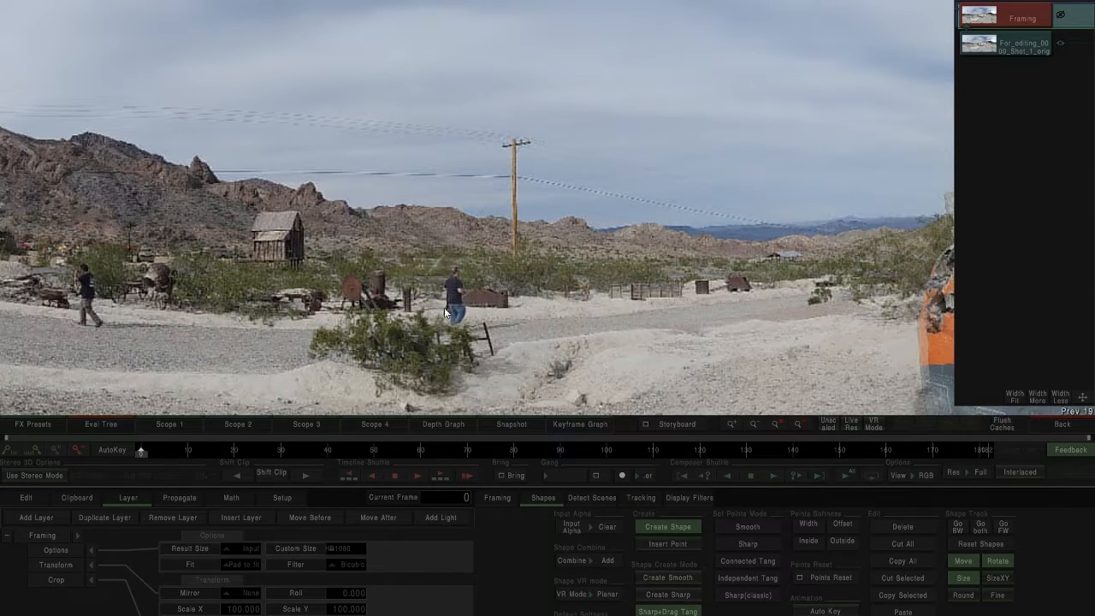
- Draw a closed shape tightly around the walking man beside the bush at frame 0
{"action": "left_click", "coordinate": [439, 273]}
{"action": "left_click_drag", "start_coordinate": [429, 335], "coordinate": [478, 334]}
{"action": "left_click_drag", "start_coordinate": [478, 277], "coordinate": [454, 257]}
{"action": "left_click", "coordinate": [439, 272]}
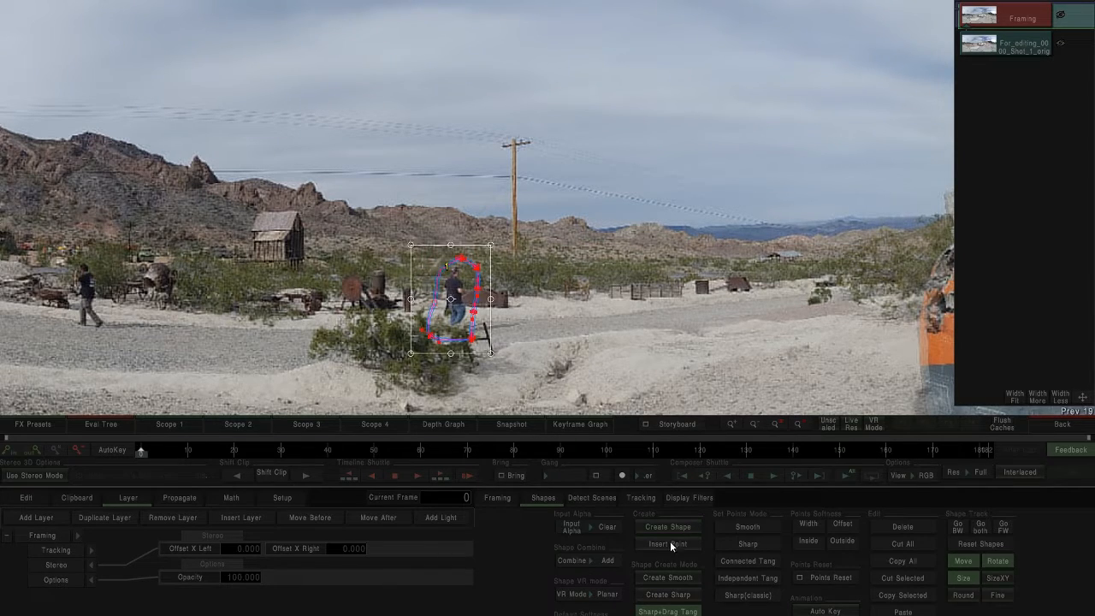
- Track the man's shape forward through the clip and scrub the frames to check how it follows him
{"action": "left_click", "coordinate": [637, 498]}
{"action": "left_click", "coordinate": [779, 560]}
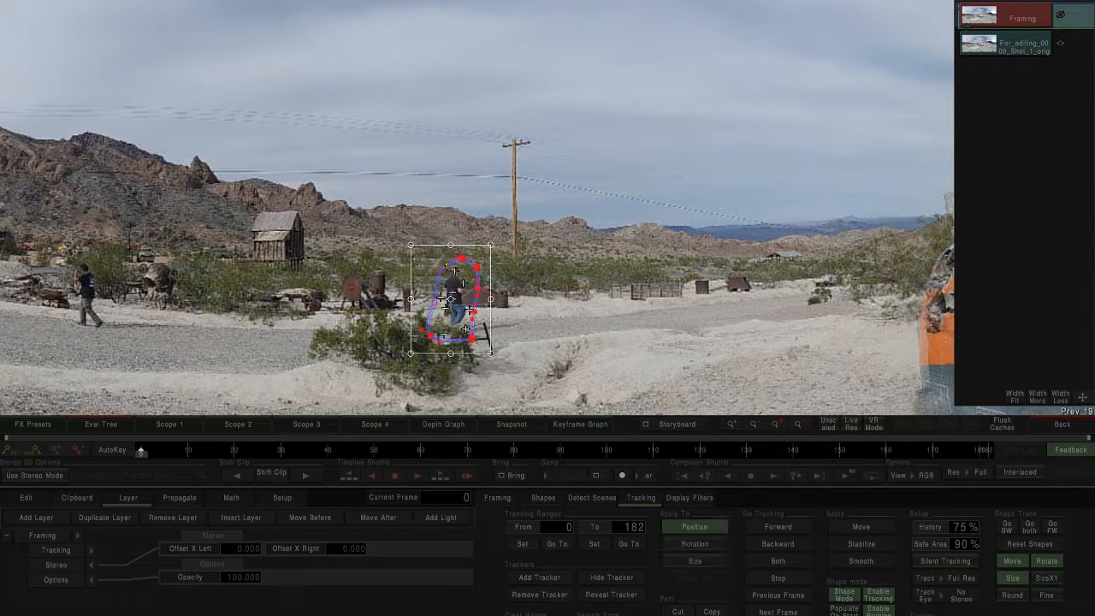
{"action": "left_click", "coordinate": [1053, 530]}
{"action": "left_click_drag", "start_coordinate": [126, 454], "coordinate": [925, 453]}
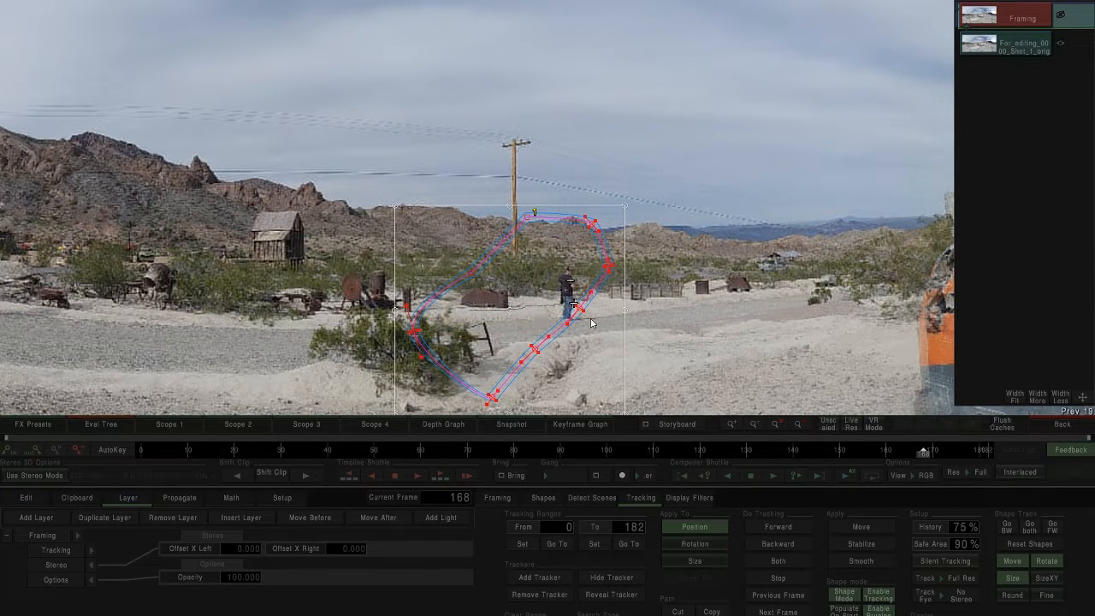
{"action": "left_click_drag", "start_coordinate": [909, 458], "coordinate": [224, 452]}
{"action": "left_click_drag", "start_coordinate": [157, 419], "coordinate": [462, 431]}
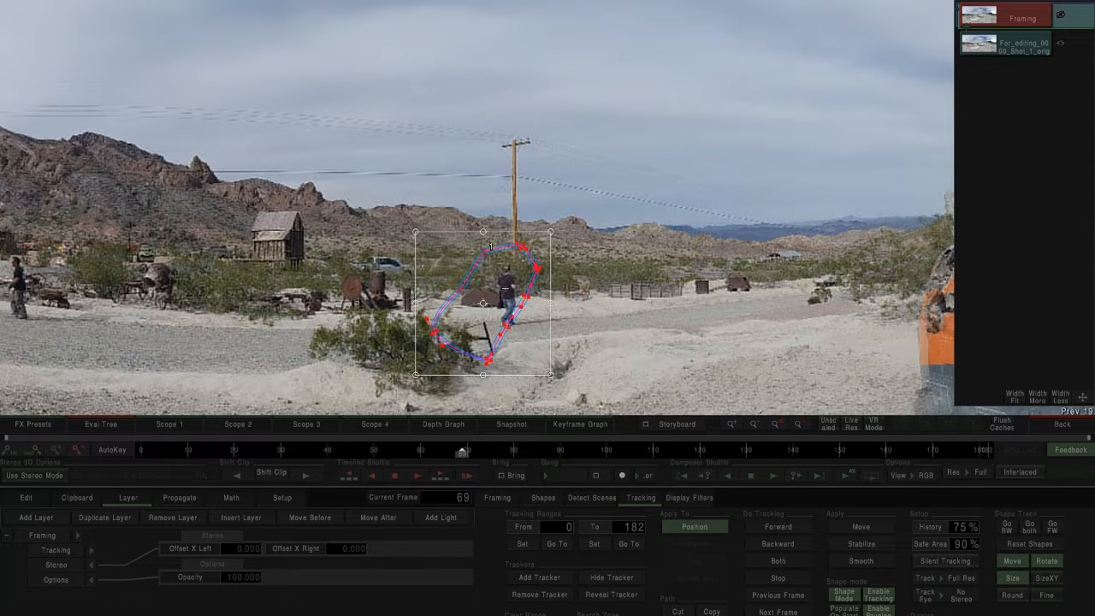
- Turn off the tracking Shape Mode at frame 0 and return to the timeline
{"action": "left_click", "coordinate": [841, 594]}
{"action": "left_click_drag", "start_coordinate": [528, 454], "coordinate": [2, 469]}
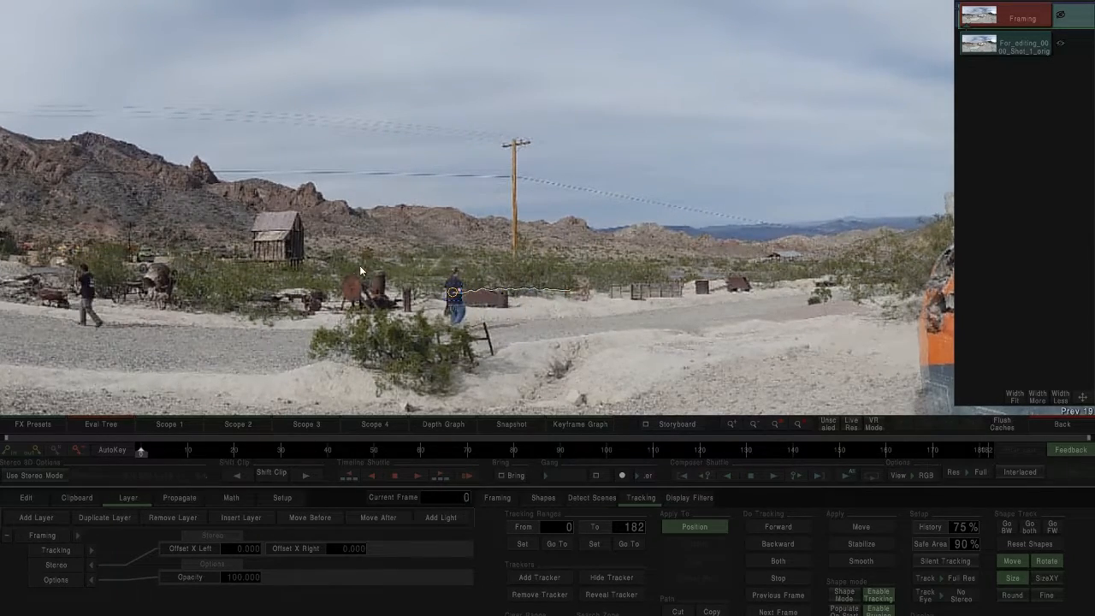
{"action": "scroll", "coordinate": [389, 277], "scroll_direction": "down", "scroll_amount": 5}
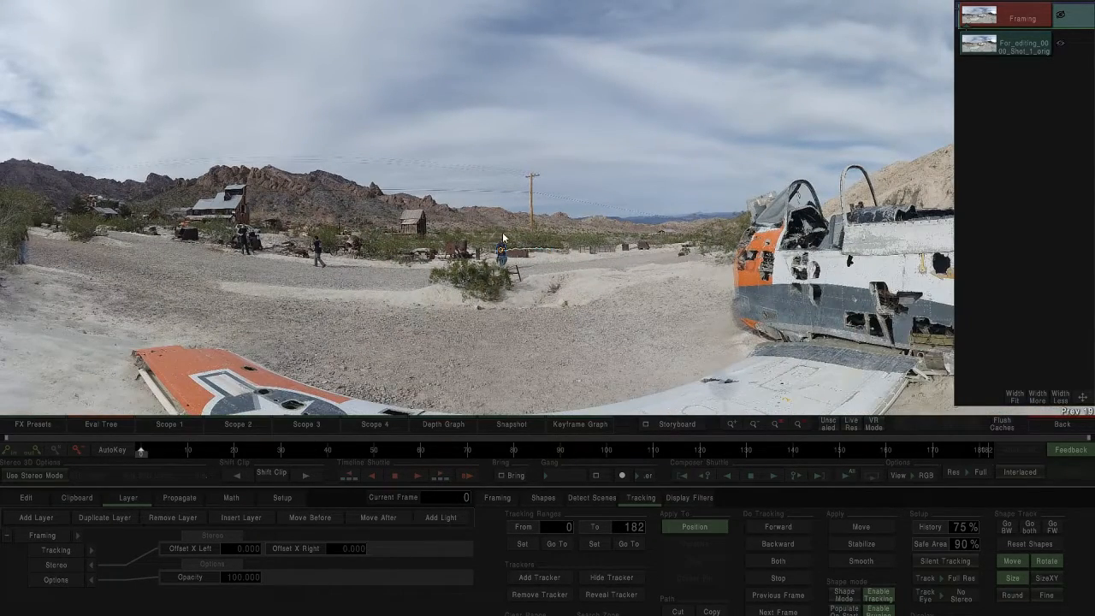
{"action": "scroll", "coordinate": [475, 266], "scroll_direction": "down", "scroll_amount": 3}
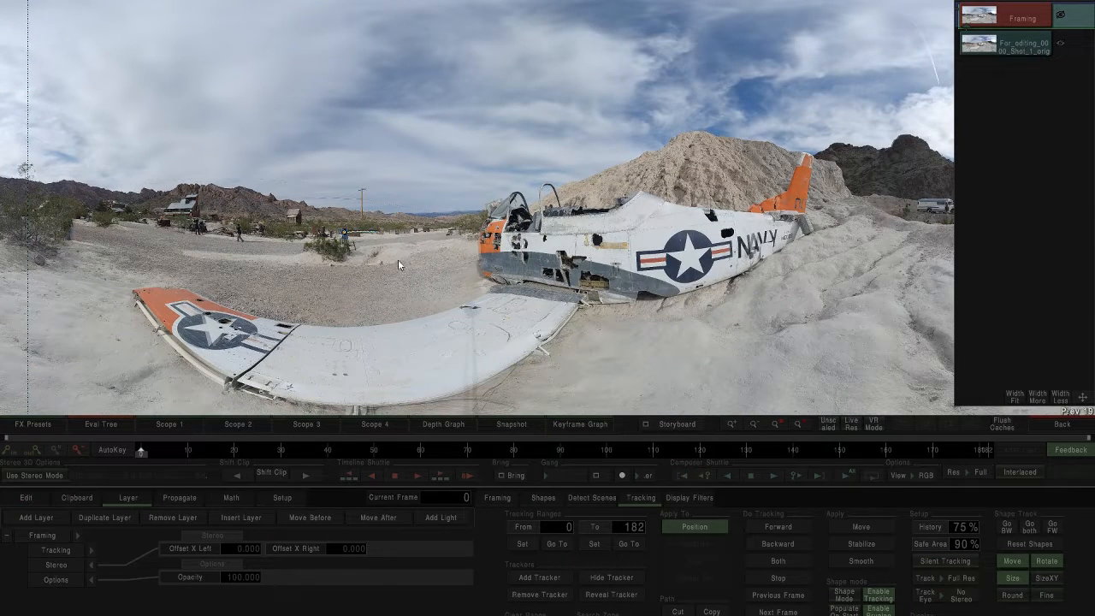
{"action": "left_click", "coordinate": [1061, 426]}
- Add a Vector Paint effect above the Framing effect and open its Paint tools
{"action": "left_click", "coordinate": [341, 480]}
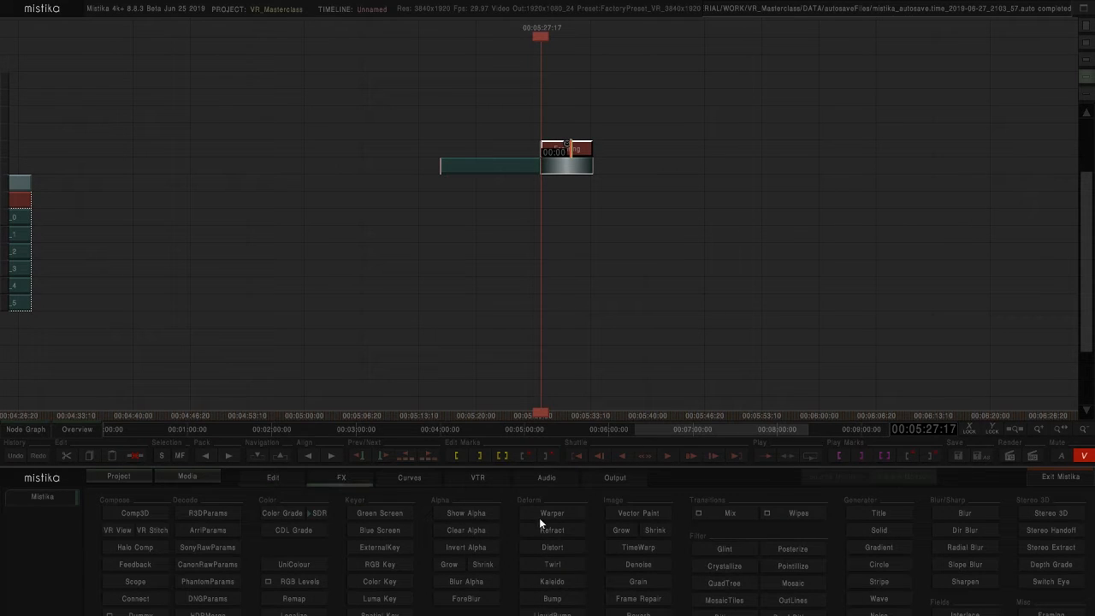
{"action": "left_click", "coordinate": [655, 511]}
{"action": "left_click", "coordinate": [678, 273]}
{"action": "double_click", "coordinate": [586, 137]}
{"action": "left_click_drag", "start_coordinate": [376, 294], "coordinate": [599, 274]}
{"action": "scroll", "coordinate": [571, 256], "scroll_direction": "up", "scroll_amount": 5}
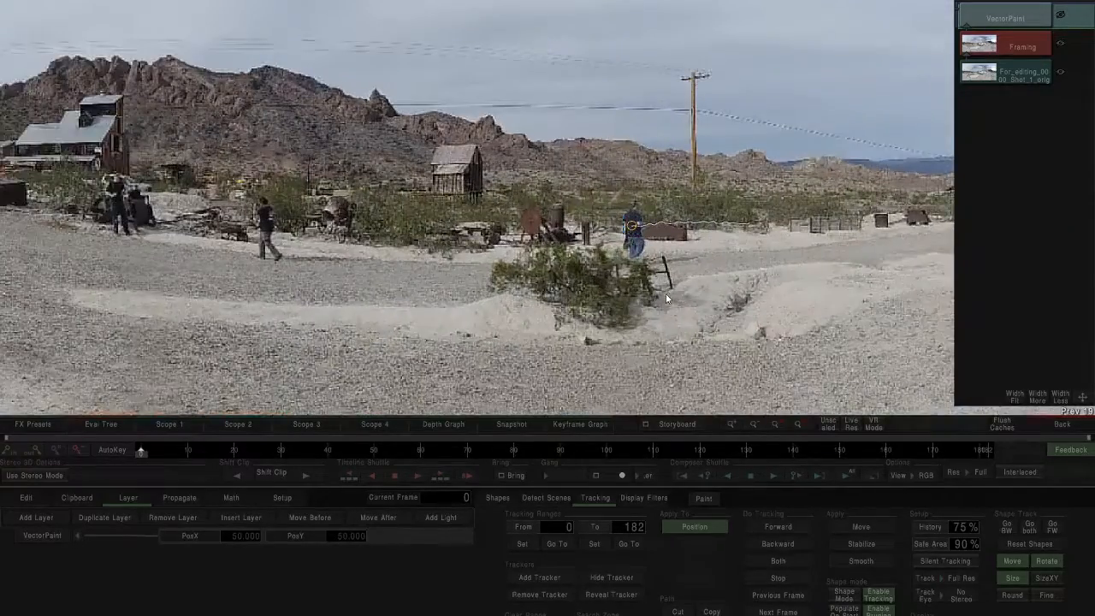
{"action": "left_click_drag", "start_coordinate": [666, 293], "coordinate": [615, 314]}
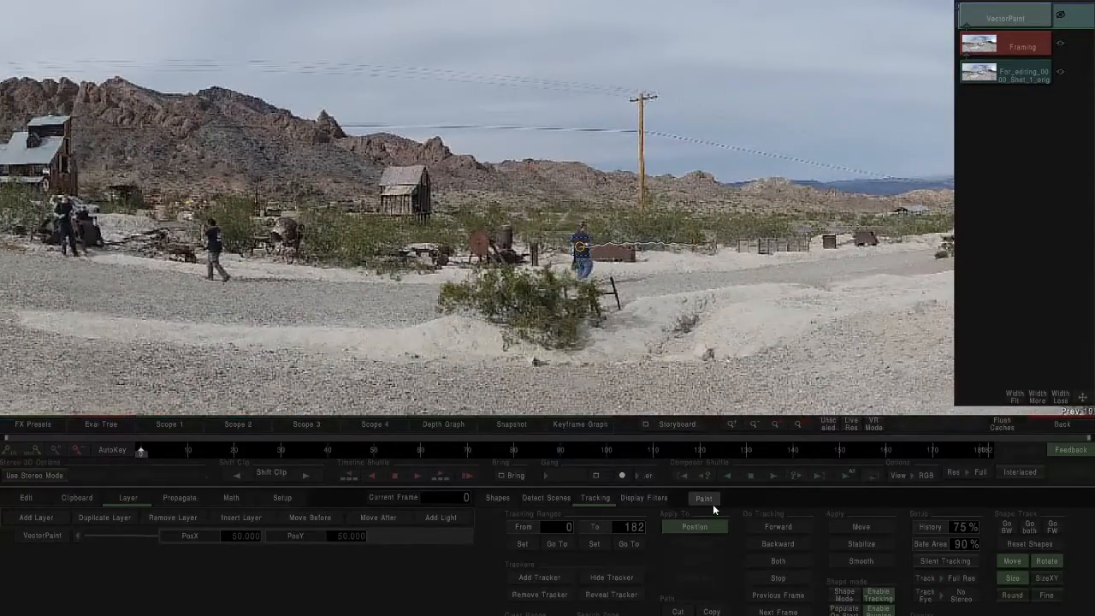
{"action": "left_click", "coordinate": [703, 499]}
- Set the clone brush size to 18 for painting over the walking man
{"action": "scroll", "coordinate": [375, 297], "scroll_direction": "up", "scroll_amount": 5}
{"action": "scroll", "coordinate": [374, 297], "scroll_direction": "down", "scroll_amount": 3}
{"action": "left_click_drag", "start_coordinate": [366, 311], "coordinate": [599, 173]}
{"action": "mouse_move", "coordinate": [478, 572]}
{"action": "left_mouse_down"}
{"action": "mouse_move", "coordinate": [367, 554]}
{"action": "mouse_move", "coordinate": [302, 558]}
{"action": "mouse_move", "coordinate": [364, 560]}
{"action": "left_mouse_up"}
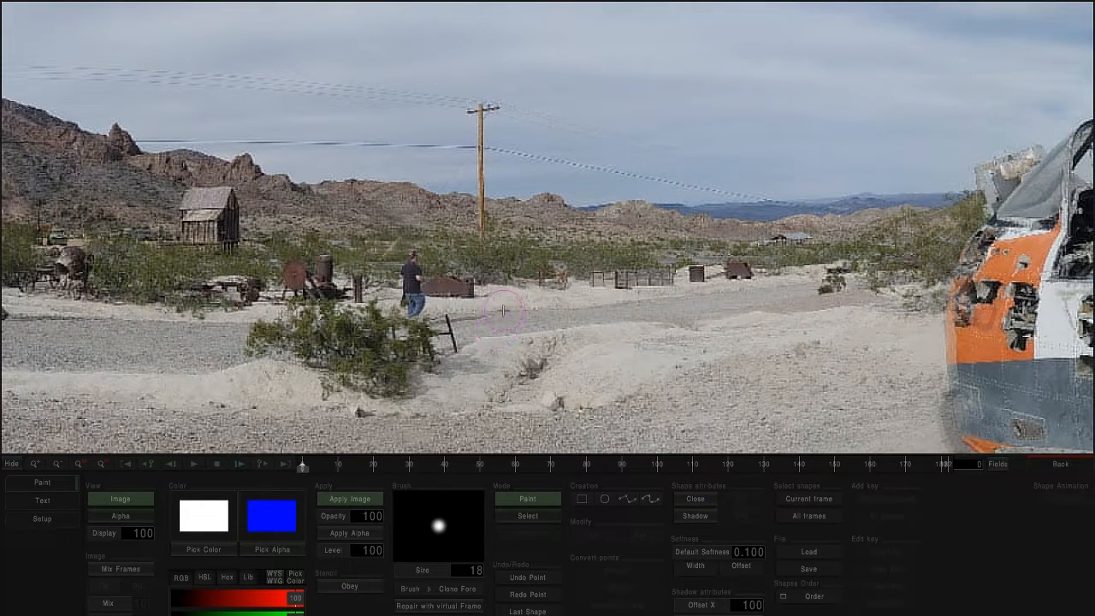
- Try a clone stroke over the walking man and delete that stroke
{"action": "left_click", "coordinate": [473, 326], "text": "alt"}
{"action": "left_click_drag", "start_coordinate": [417, 305], "coordinate": [414, 262]}
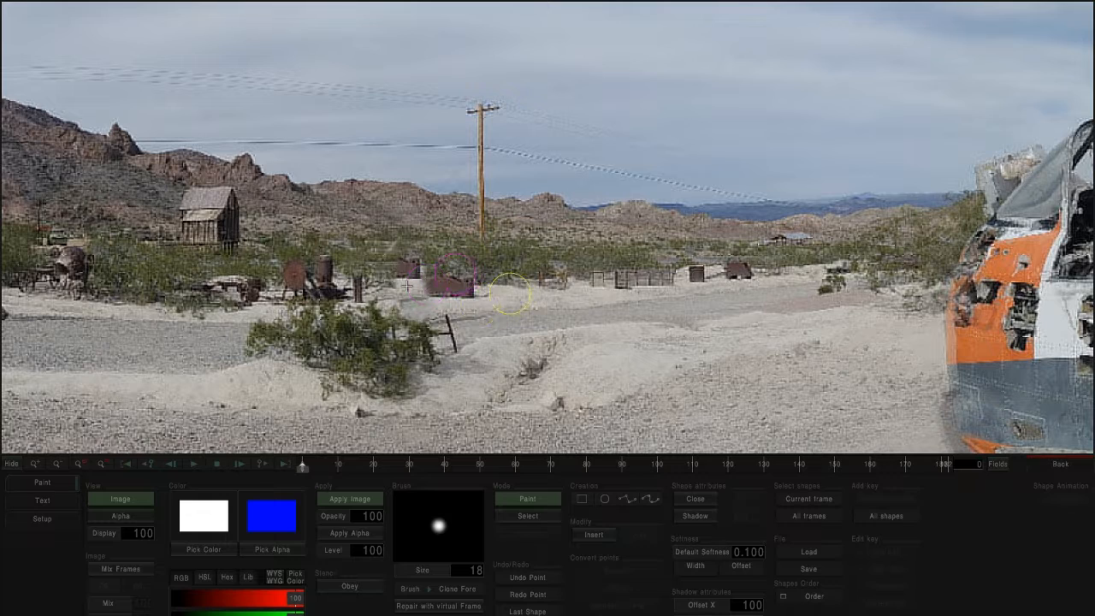
{"action": "left_click", "coordinate": [519, 520]}
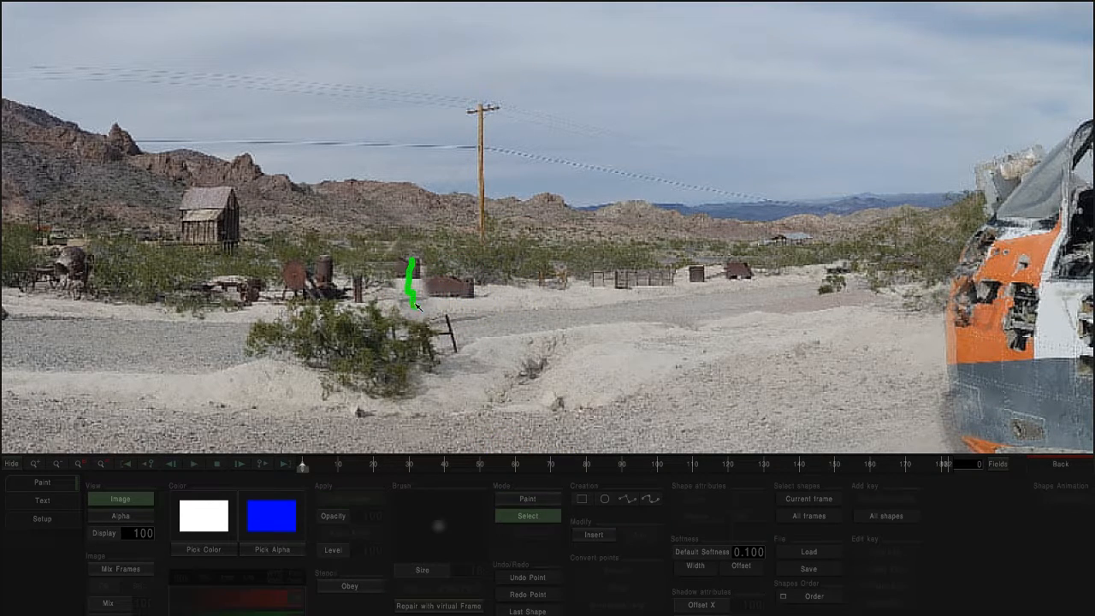
{"action": "left_click", "coordinate": [416, 305]}
{"action": "key", "text": "Delete"}
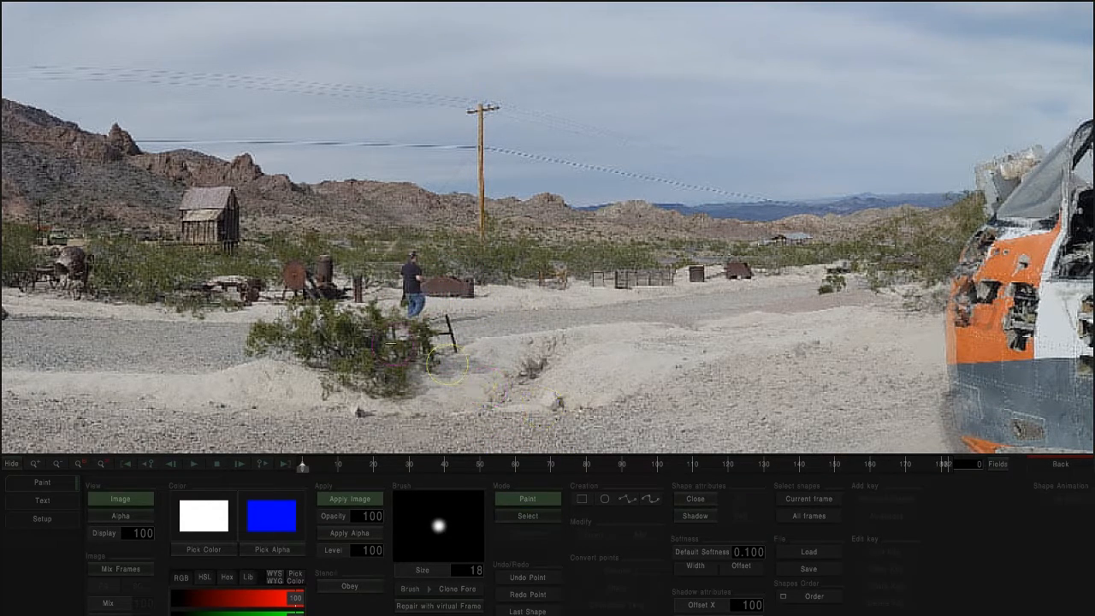
- Clone bush texture over the walking man, add a key for all shapes, and leave the Paint tools
{"action": "mouse_move", "coordinate": [409, 302]}
{"action": "left_mouse_down"}
{"action": "mouse_move", "coordinate": [414, 261]}
{"action": "mouse_move", "coordinate": [380, 289]}
{"action": "left_mouse_up"}
{"action": "left_click_drag", "start_coordinate": [412, 257], "coordinate": [414, 252]}
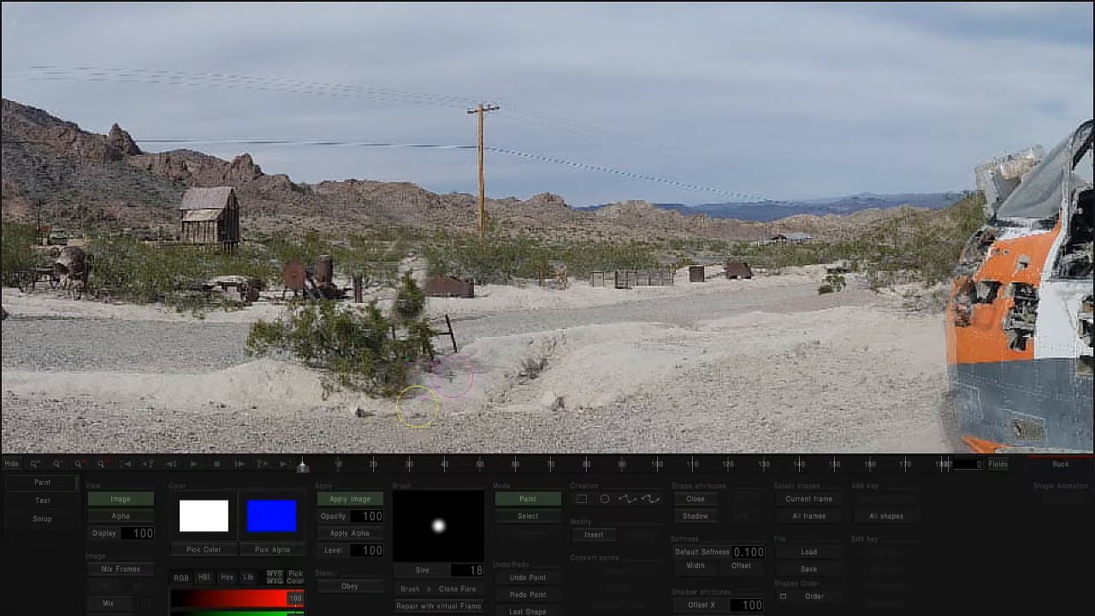
{"action": "left_click", "coordinate": [884, 519]}
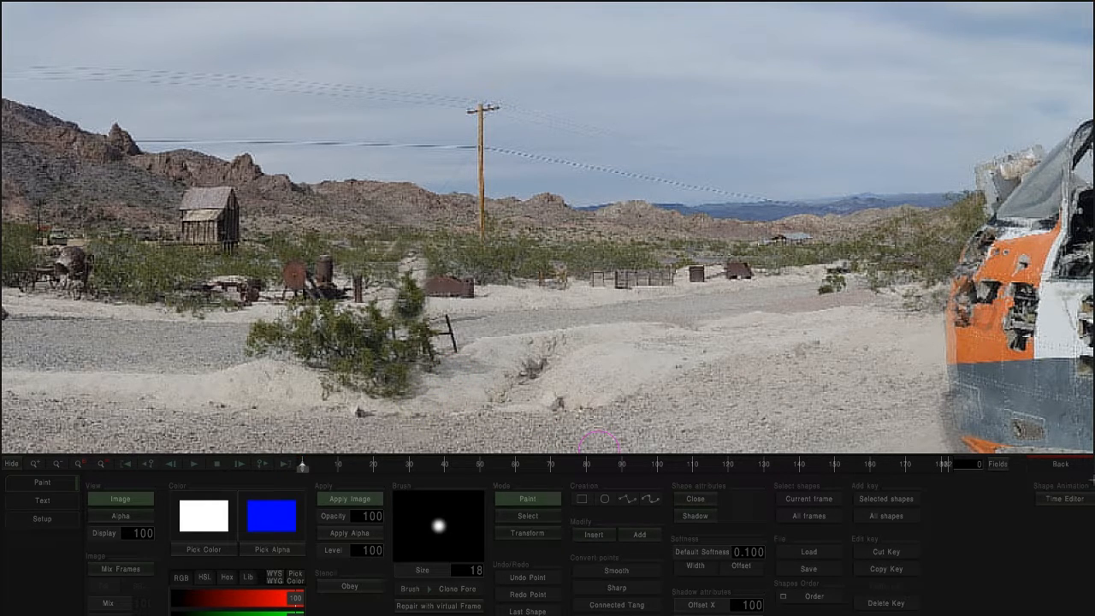
{"action": "left_click", "coordinate": [1067, 468]}
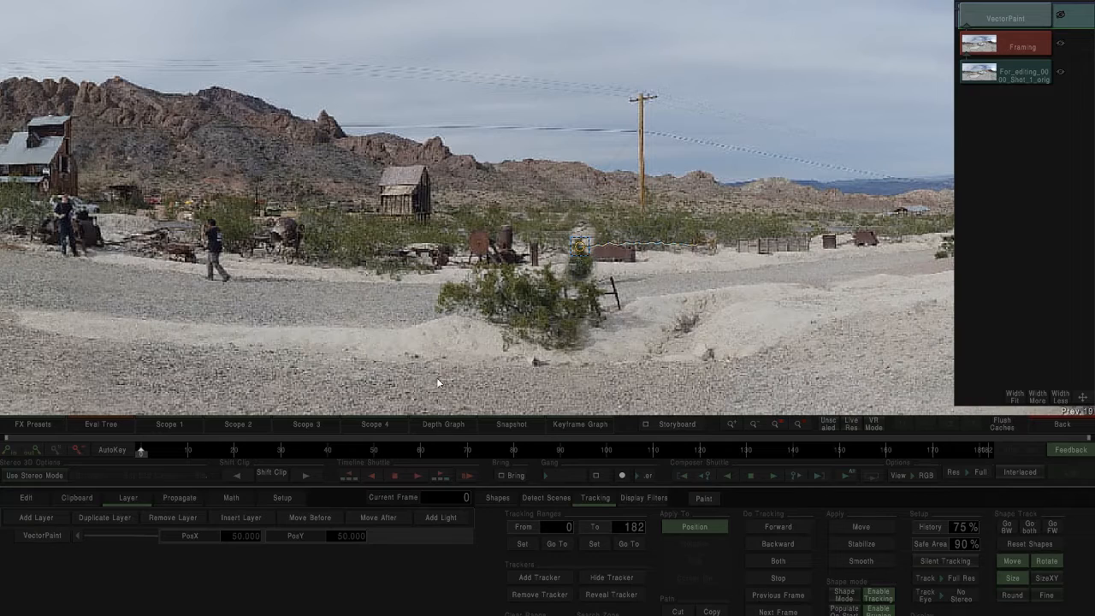
- Activate the VectorPaint PosX and PosY parameters and select the clone stroke over the man in Paint
{"action": "left_click", "coordinate": [37, 537]}
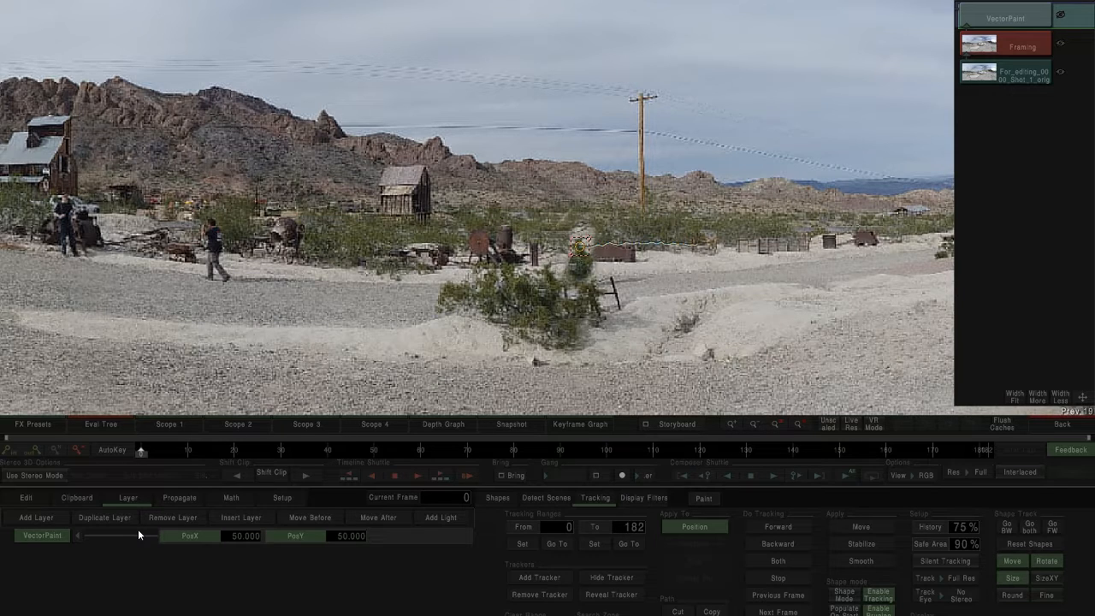
{"action": "left_click", "coordinate": [701, 499]}
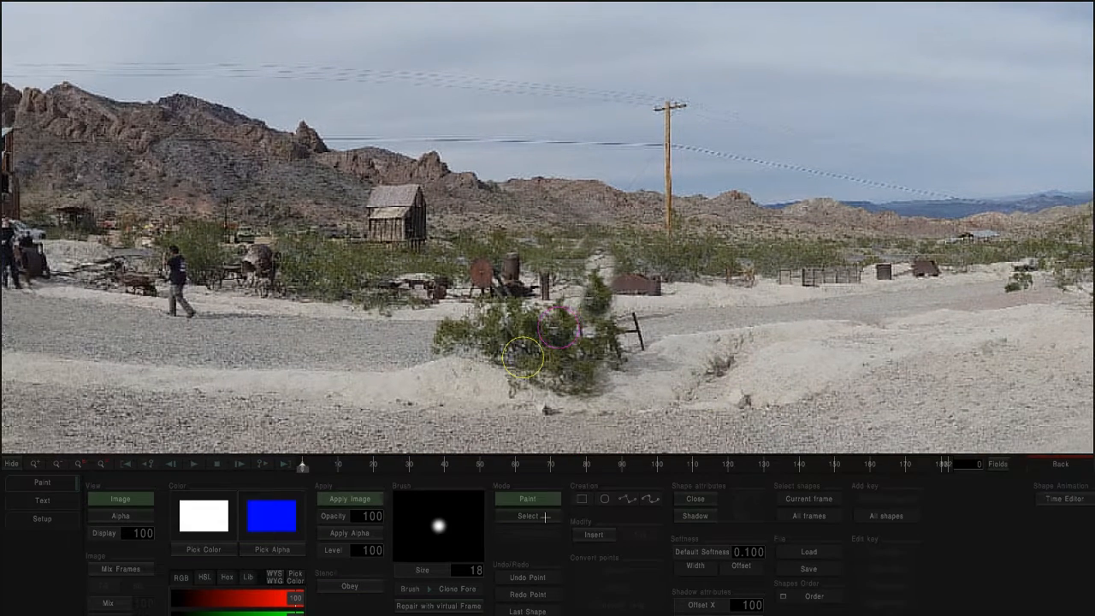
{"action": "key", "text": "s"}
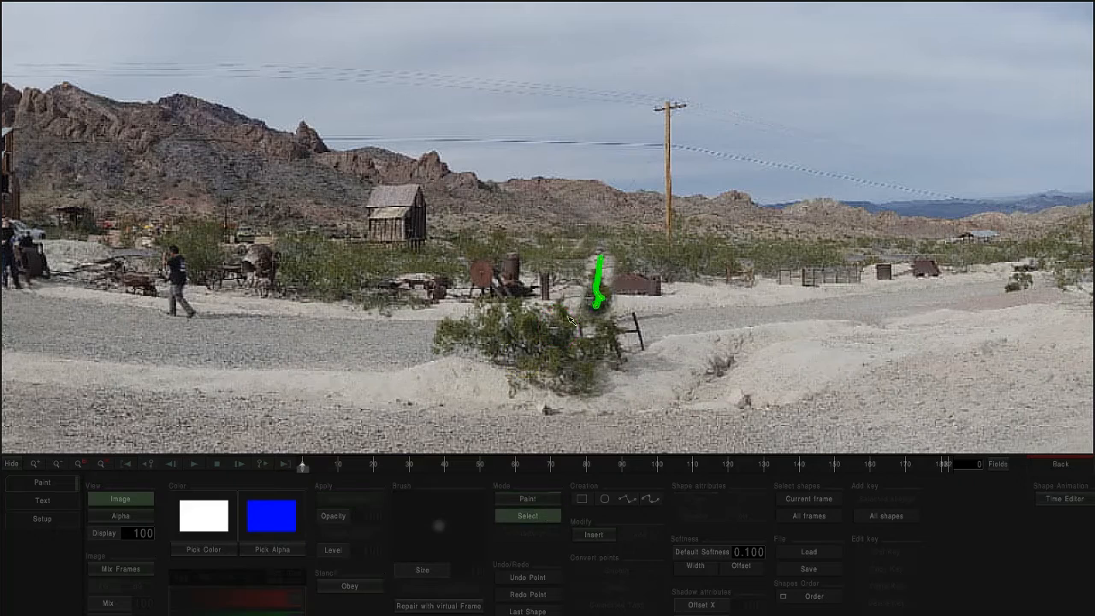
{"action": "left_click", "coordinate": [601, 312]}
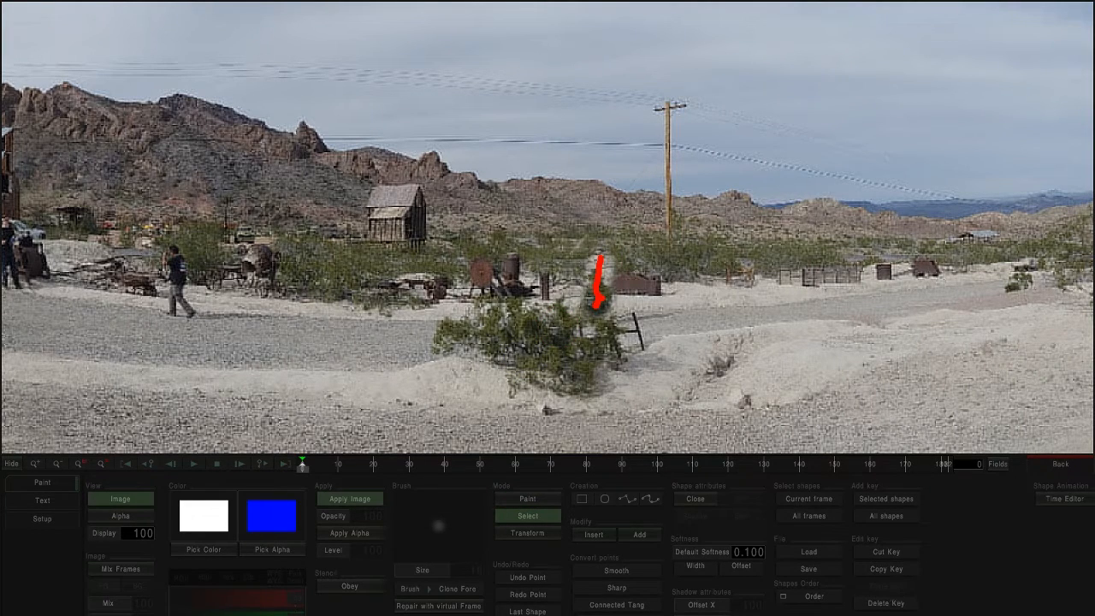
- Scrub through the clip to check how the selected clone stroke follows the man's path
{"action": "left_click", "coordinate": [357, 472]}
{"action": "left_click_drag", "start_coordinate": [447, 474], "coordinate": [947, 474]}
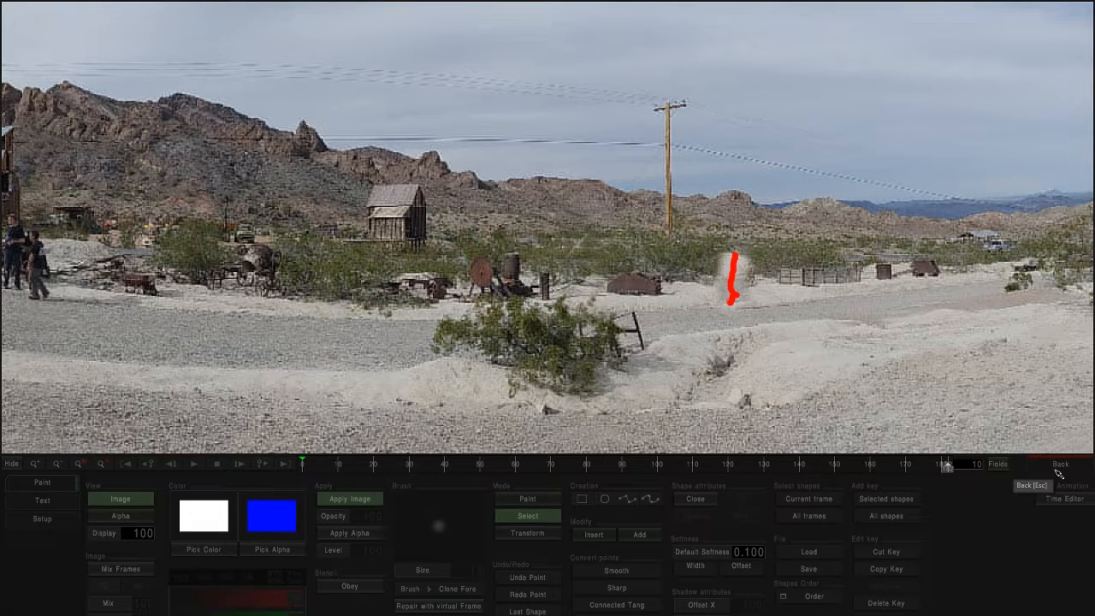
{"action": "key", "text": "Home"}
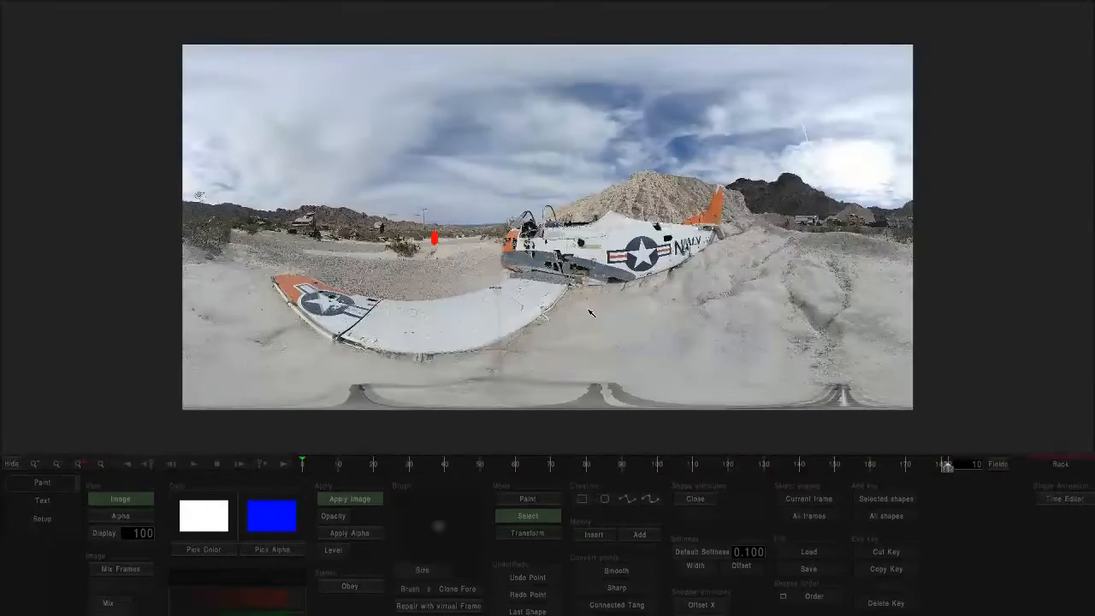
{"action": "key", "text": "Home"}
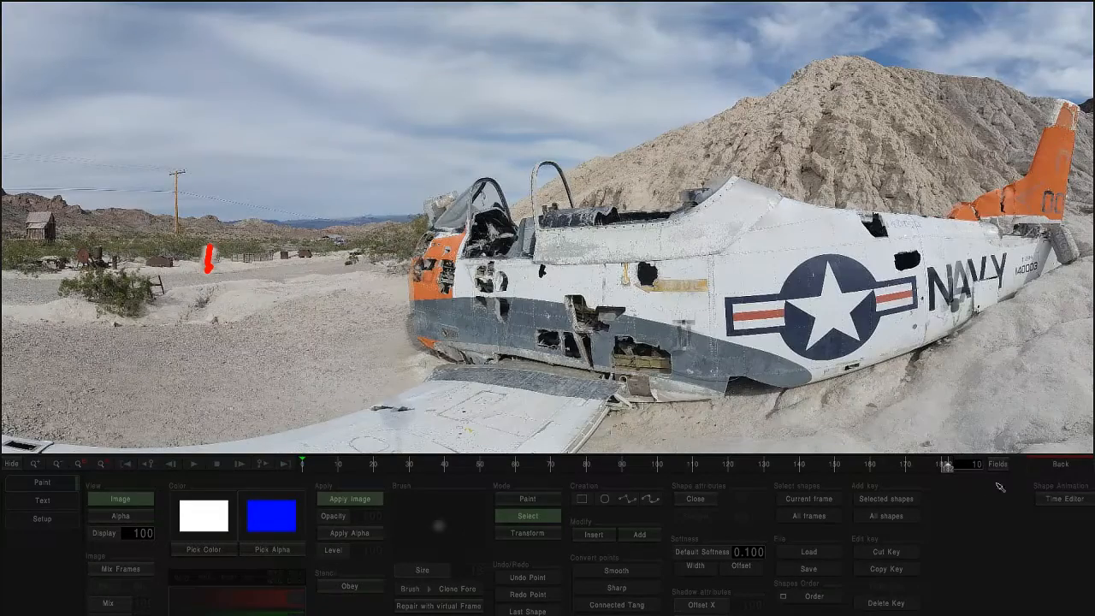
- Leave the Paint tools, inspect the cloned area beside the bush, and return to the timeline
{"action": "left_click", "coordinate": [1059, 464]}
{"action": "scroll", "coordinate": [552, 319], "scroll_direction": "down", "scroll_amount": 1}
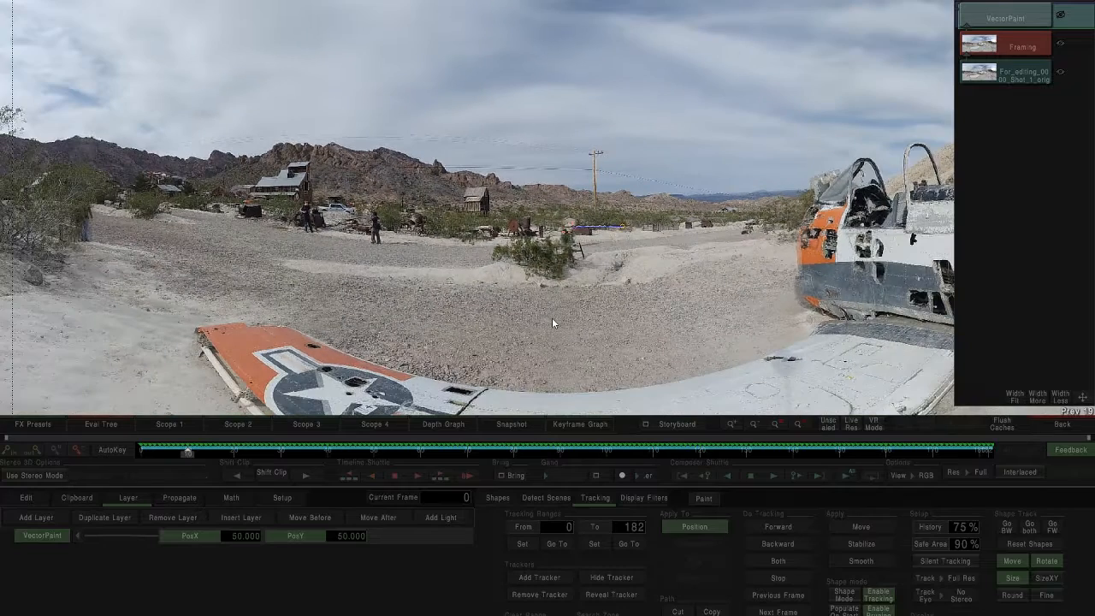
{"action": "scroll", "coordinate": [529, 320], "scroll_direction": "down", "scroll_amount": 1}
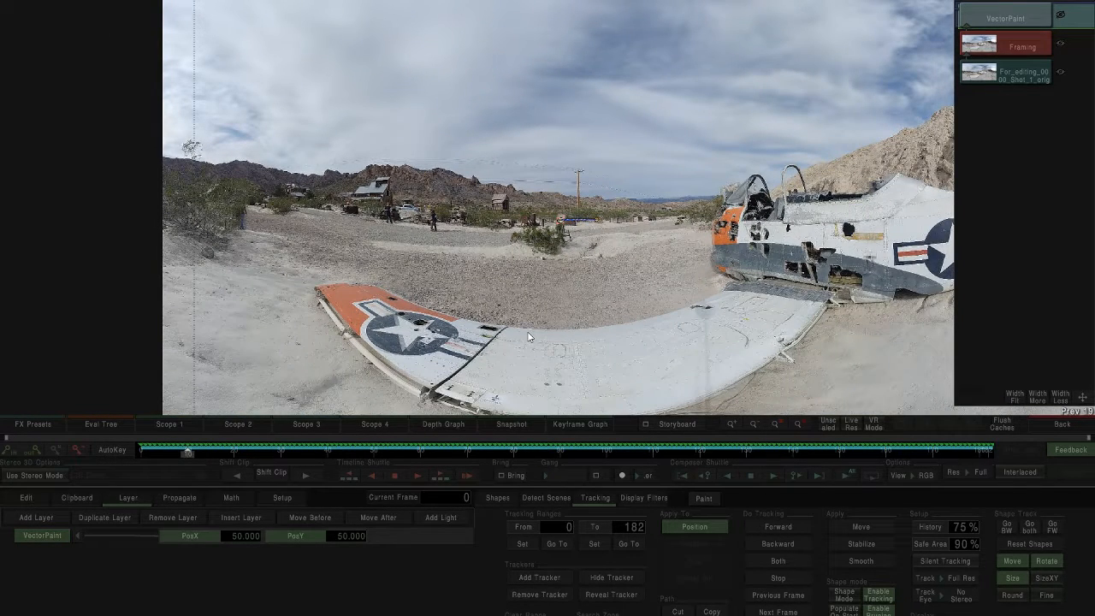
{"action": "scroll", "coordinate": [603, 334], "scroll_direction": "up", "scroll_amount": 3}
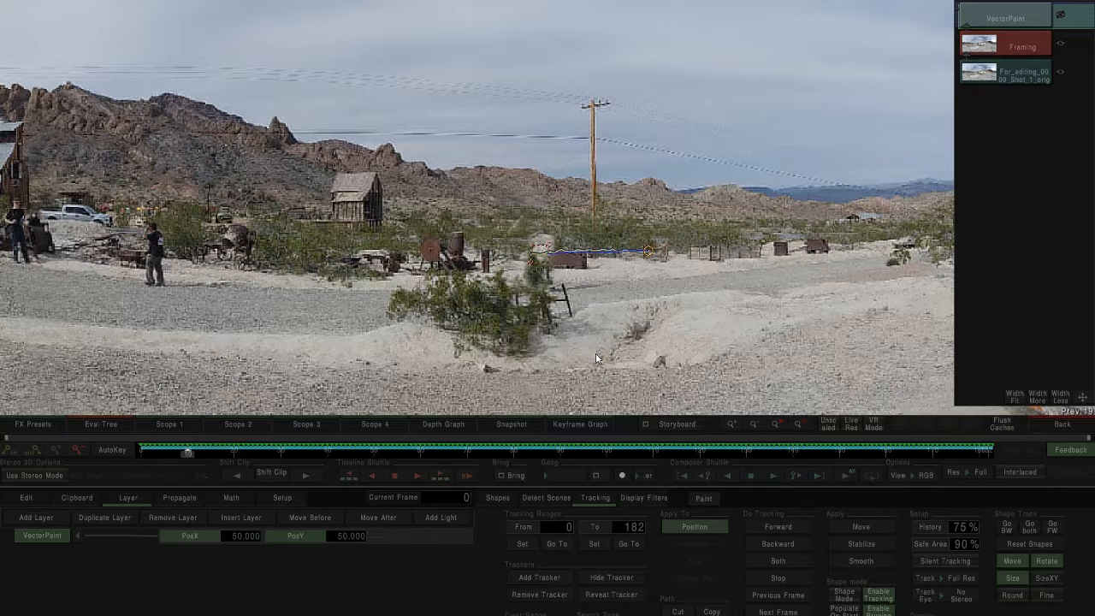
{"action": "scroll", "coordinate": [595, 354], "scroll_direction": "down", "scroll_amount": 8}
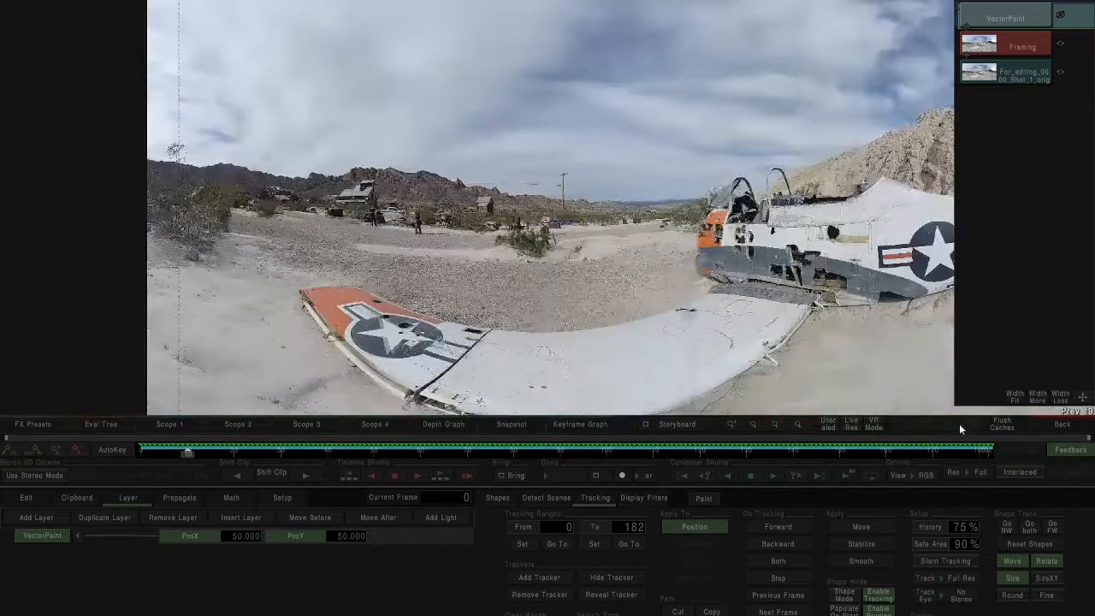
{"action": "left_click", "coordinate": [1049, 425]}
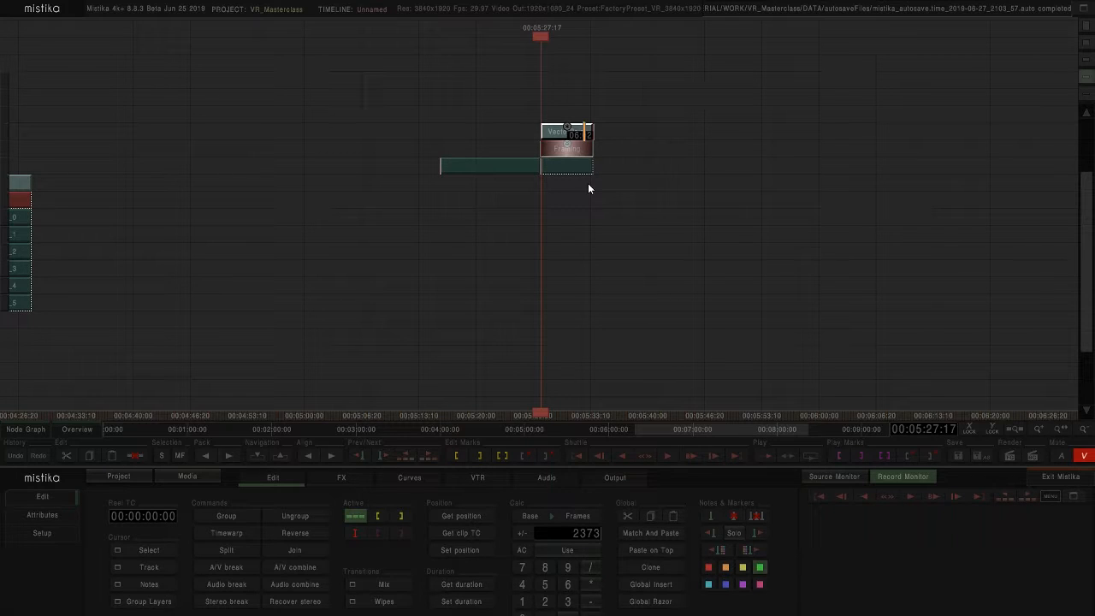
- Add a Color Grade effect to the Shot_3 clip and preview it in the effects editor
{"action": "scroll", "coordinate": [385, 201], "scroll_direction": "down", "scroll_amount": 3}
{"action": "scroll", "coordinate": [493, 220], "scroll_direction": "up", "scroll_amount": 2}
{"action": "left_click", "coordinate": [505, 162]}
{"action": "mouse_move", "coordinate": [343, 271]}
{"action": "left_mouse_down"}
{"action": "mouse_move", "coordinate": [518, 282]}
{"action": "mouse_move", "coordinate": [351, 284]}
{"action": "left_mouse_up"}
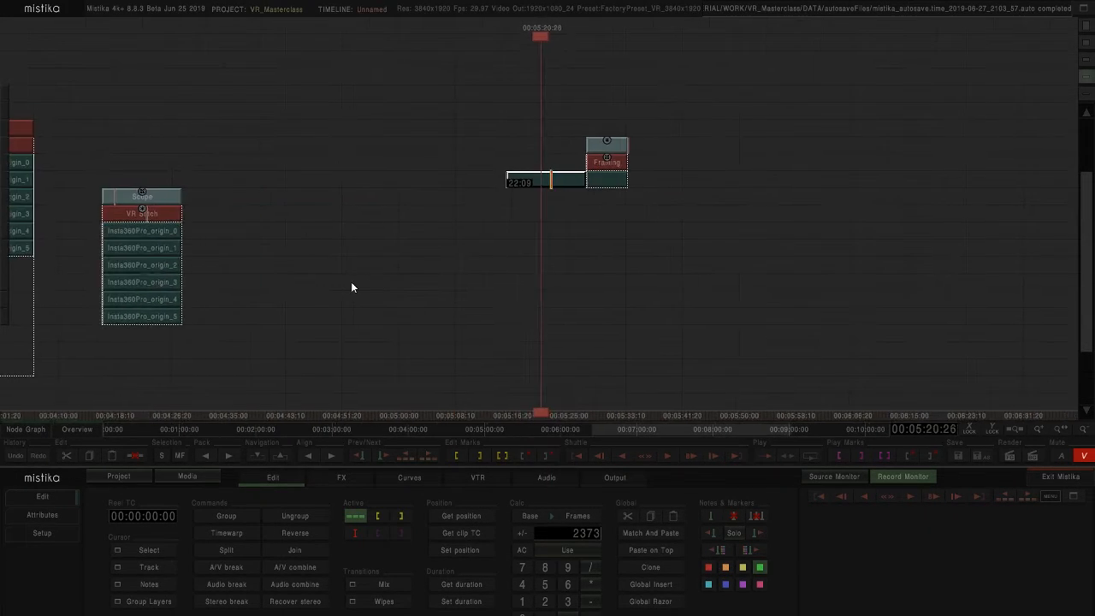
{"action": "left_click", "coordinate": [334, 480]}
{"action": "left_click", "coordinate": [283, 513]}
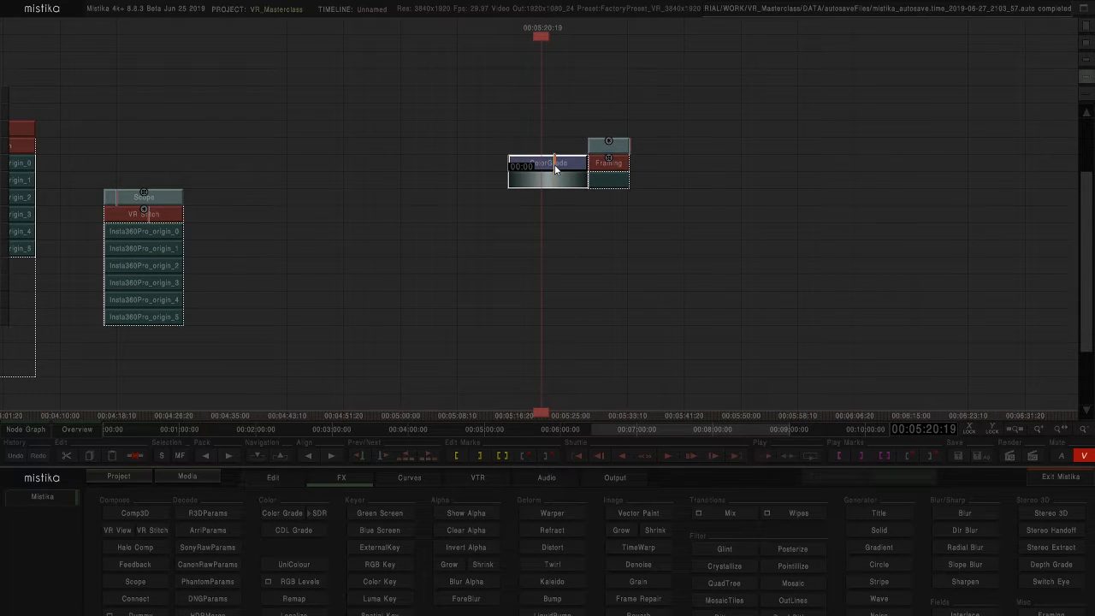
{"action": "double_click", "coordinate": [554, 164]}
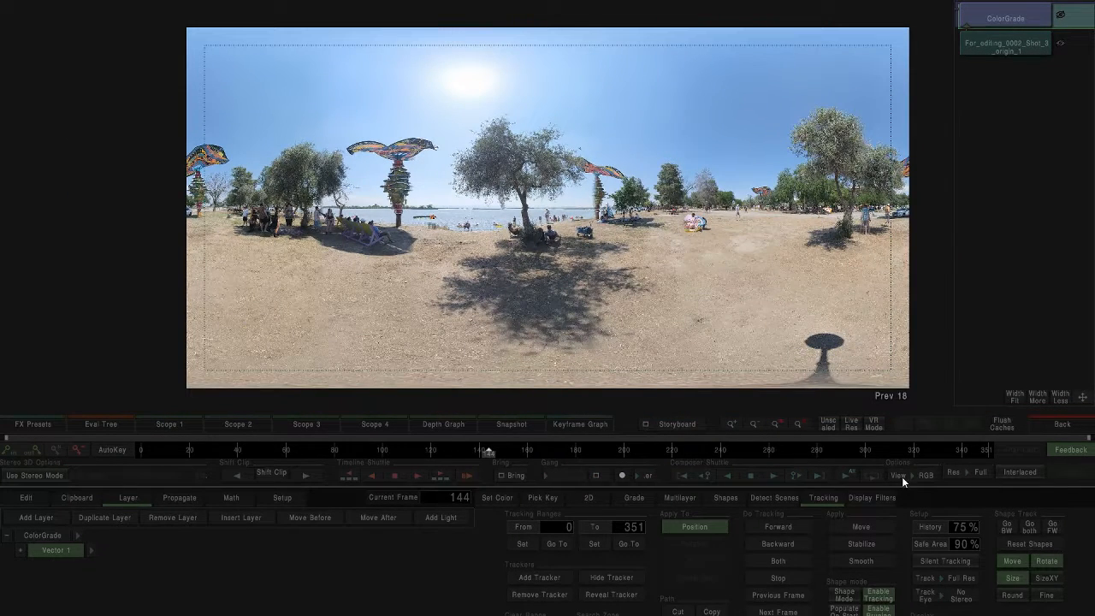
{"action": "left_click", "coordinate": [1043, 422]}
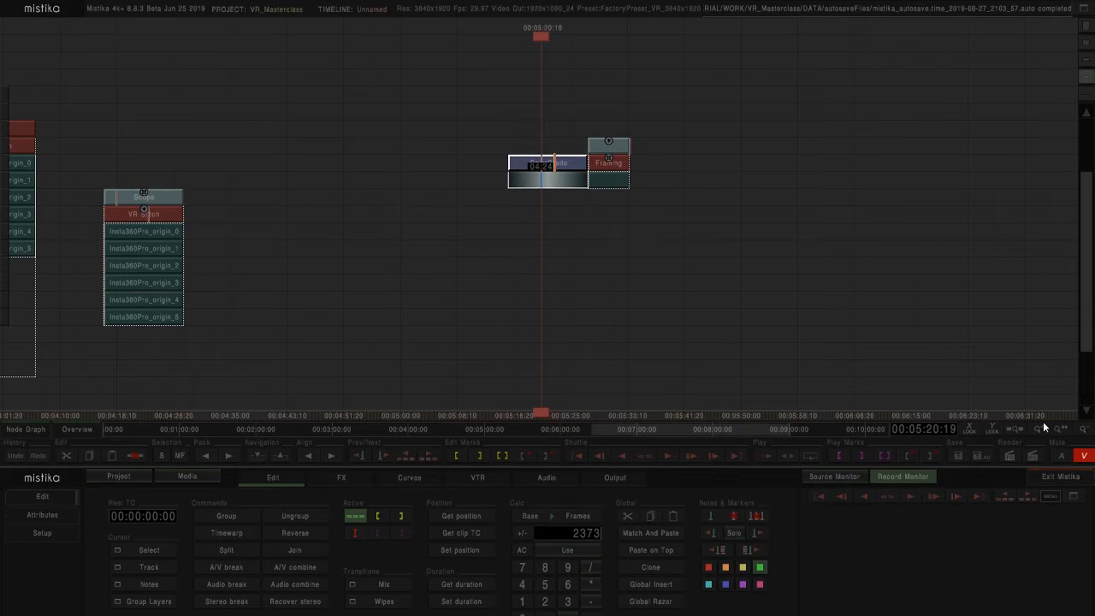
- Insert a Framing effect between the ColorGrade and the Shot_3 clip and open its framing settings
{"action": "left_click", "coordinate": [351, 479]}
{"action": "left_click", "coordinate": [1051, 615]}
{"action": "left_click", "coordinate": [580, 214]}
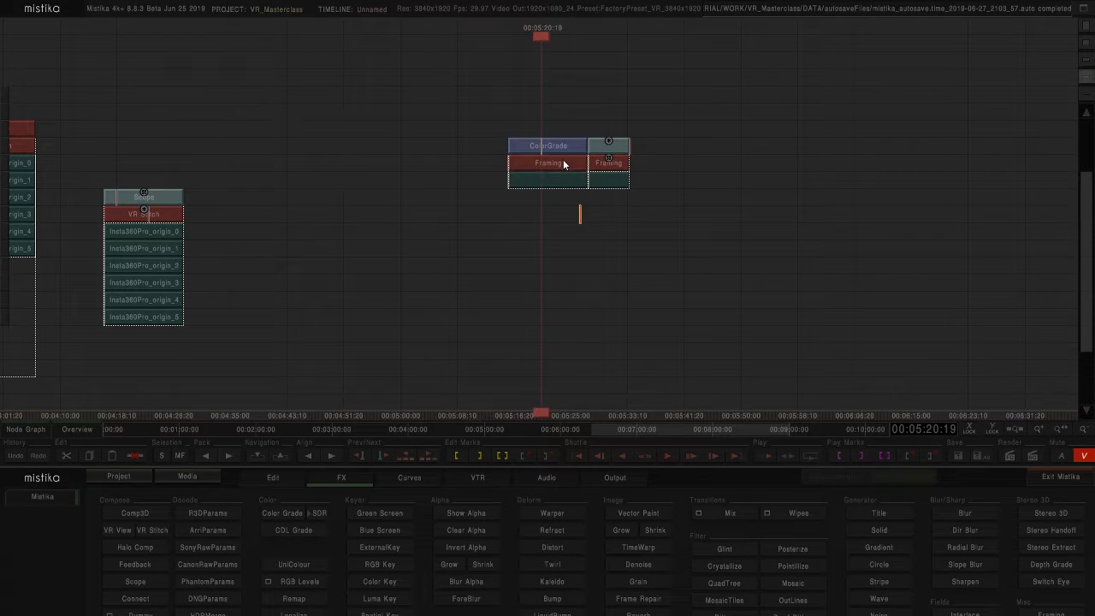
{"action": "double_click", "coordinate": [565, 164]}
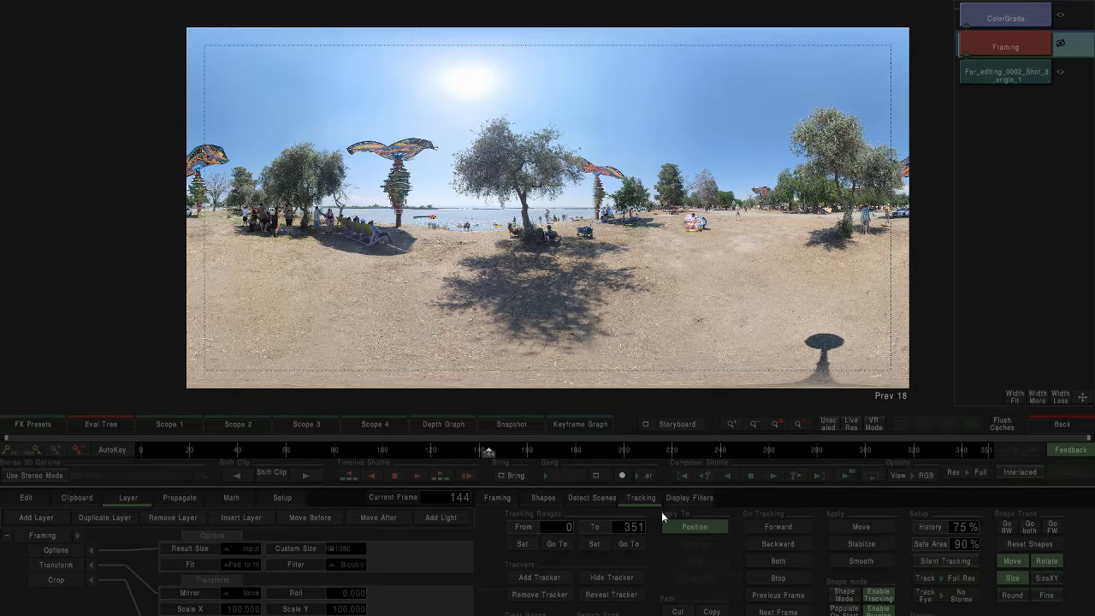
{"action": "left_click", "coordinate": [498, 497]}
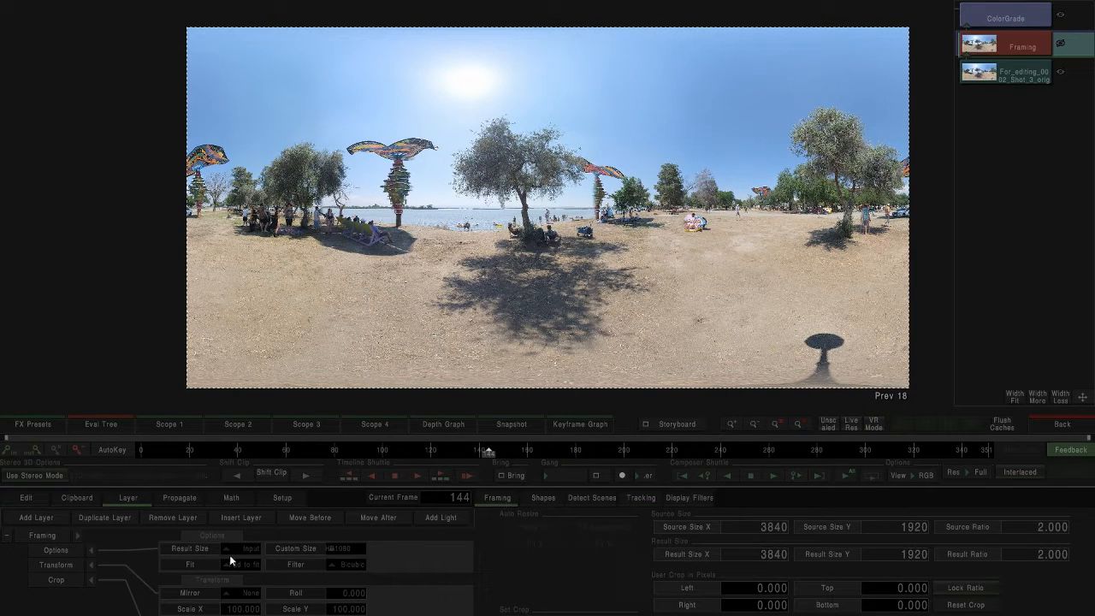
- Set the Framing effect's Scale X and Scale Y to 84 and check the image's alpha channel
{"action": "left_click", "coordinate": [194, 609]}
{"action": "left_click_drag", "start_coordinate": [302, 612], "coordinate": [239, 608]}
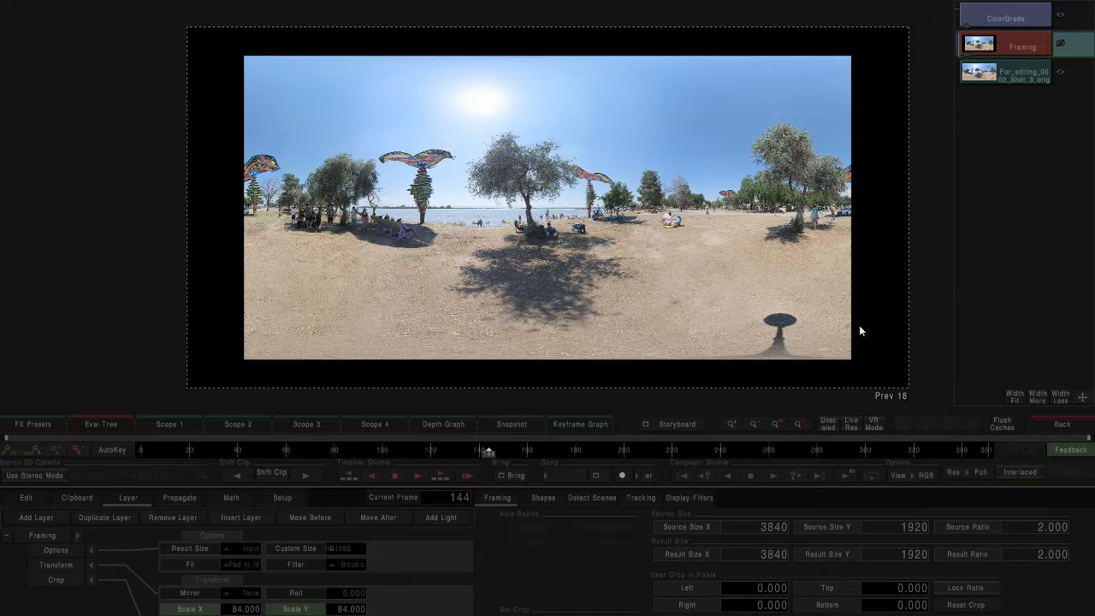
{"action": "left_click", "coordinate": [930, 476]}
{"action": "left_click", "coordinate": [923, 440]}
{"action": "left_click", "coordinate": [906, 472]}
{"action": "left_click", "coordinate": [902, 374]}
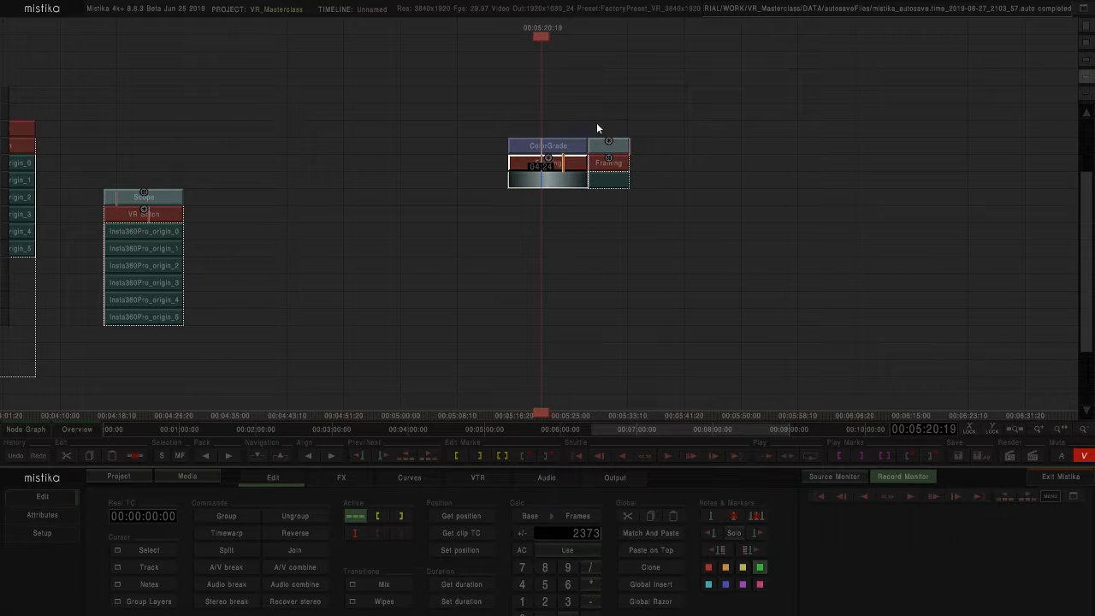
- Raise the ColorGrade by one track and insert a Blur effect between it and the Framing effect
{"action": "left_click_drag", "start_coordinate": [554, 147], "coordinate": [555, 129]}
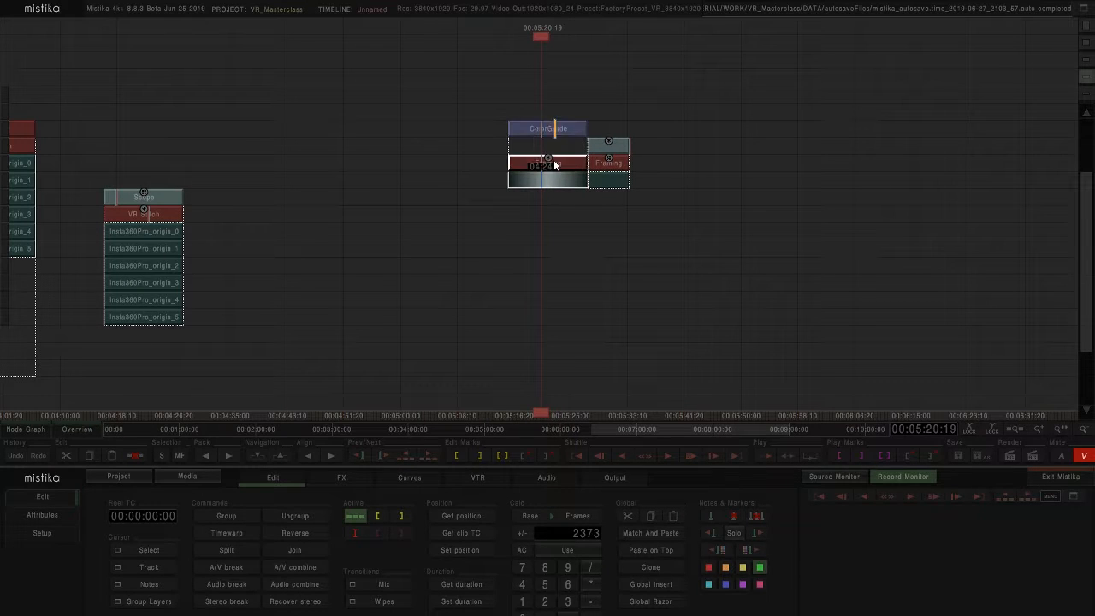
{"action": "left_click", "coordinate": [342, 478]}
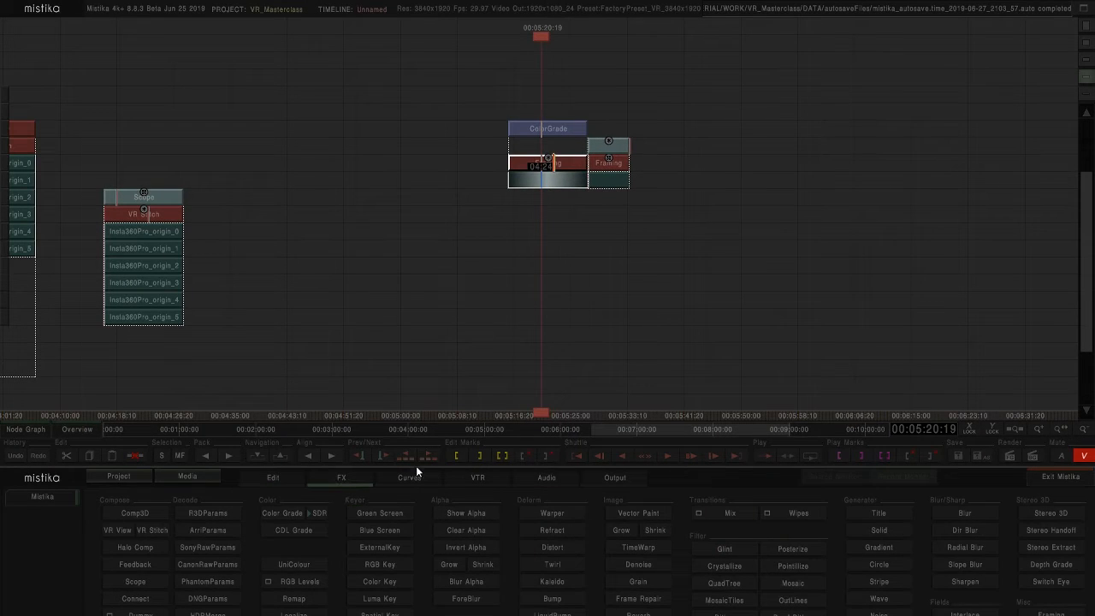
{"action": "left_click", "coordinate": [958, 514]}
{"action": "left_click", "coordinate": [546, 147]}
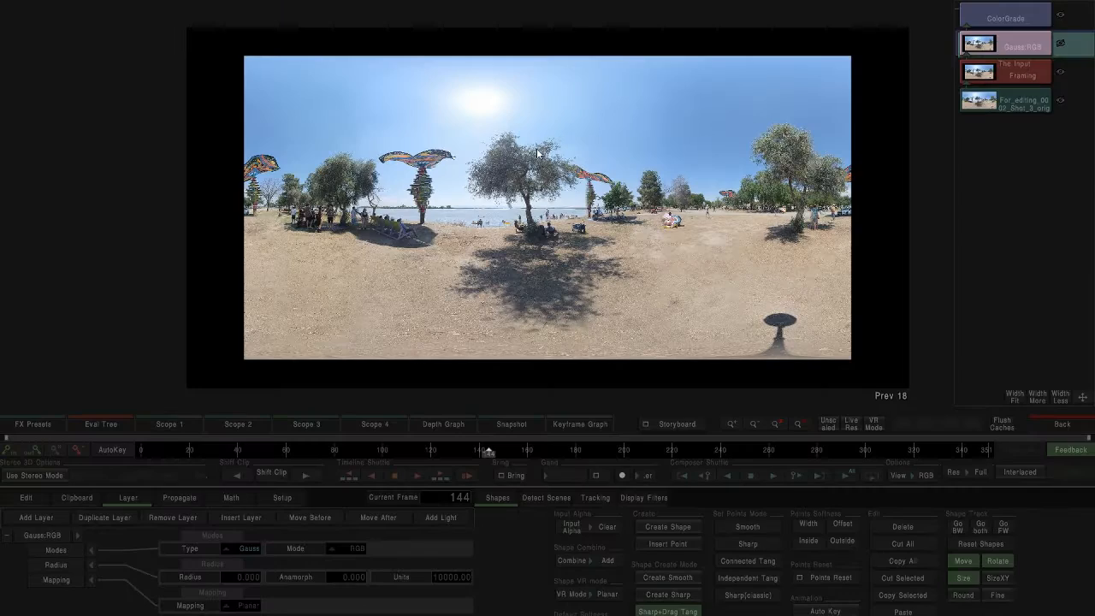
- Set the Gauss blur to affect only the A channel with a radius of 16, viewing the alpha
{"action": "left_click", "coordinate": [343, 552]}
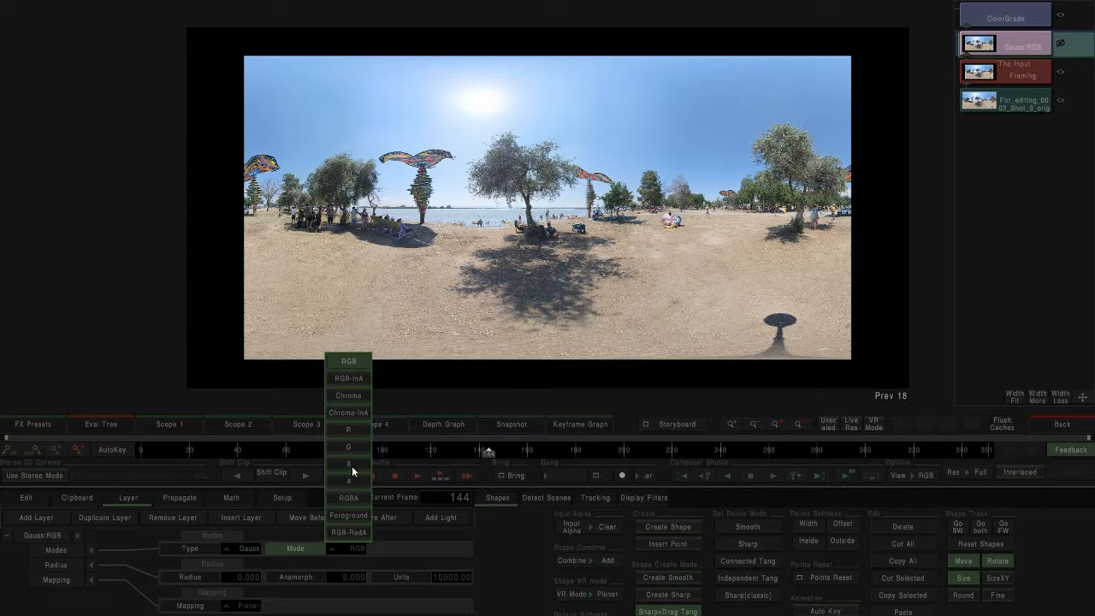
{"action": "left_click", "coordinate": [348, 485]}
{"action": "left_click", "coordinate": [926, 474]}
{"action": "left_click", "coordinate": [911, 454]}
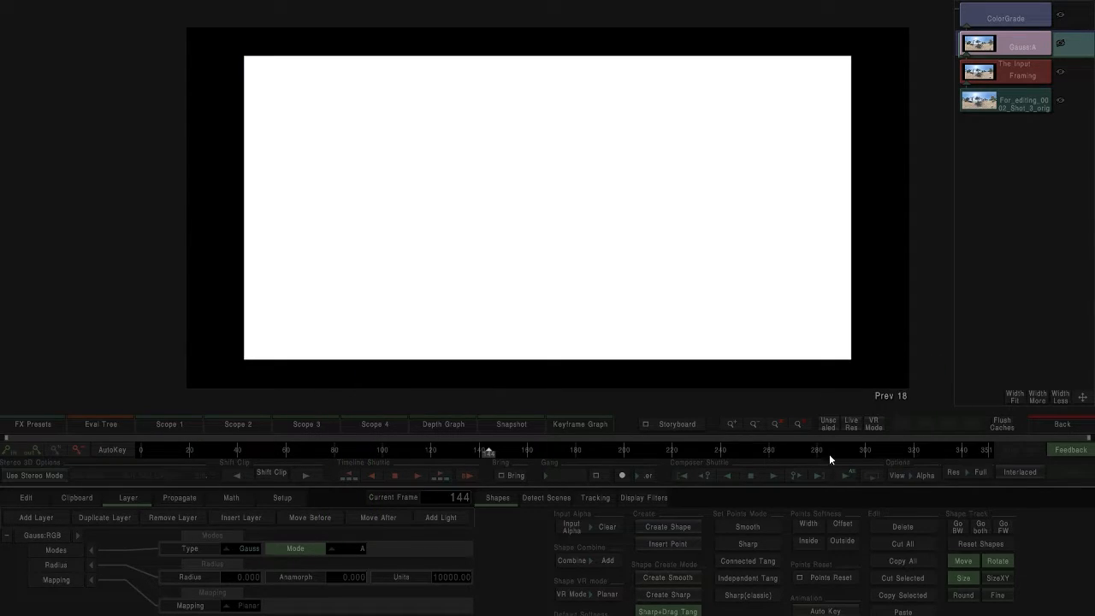
{"action": "left_click_drag", "start_coordinate": [234, 573], "coordinate": [332, 581]}
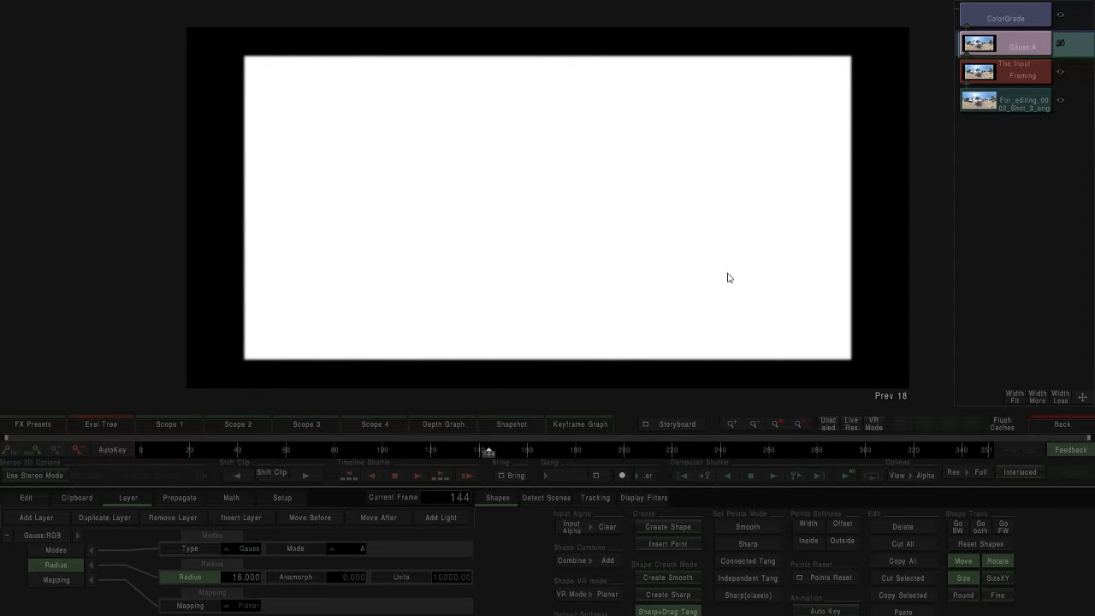
- Enable the external key as a Mask from the alpha channel in the ColorGrade keyer and check the matte against the RGB image
{"action": "left_click", "coordinate": [1015, 20]}
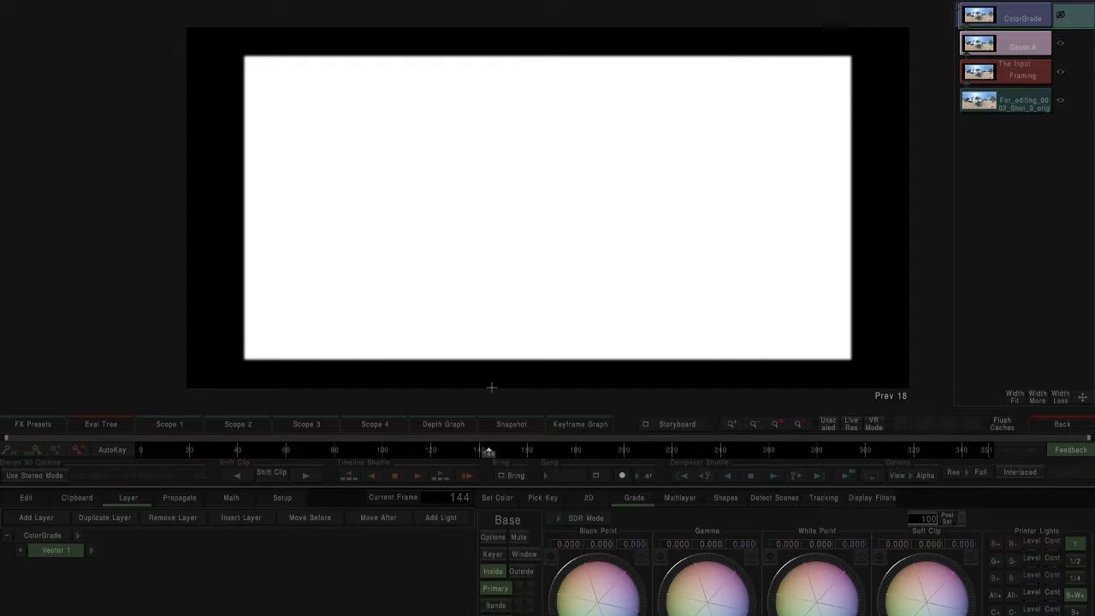
{"action": "left_click", "coordinate": [498, 555]}
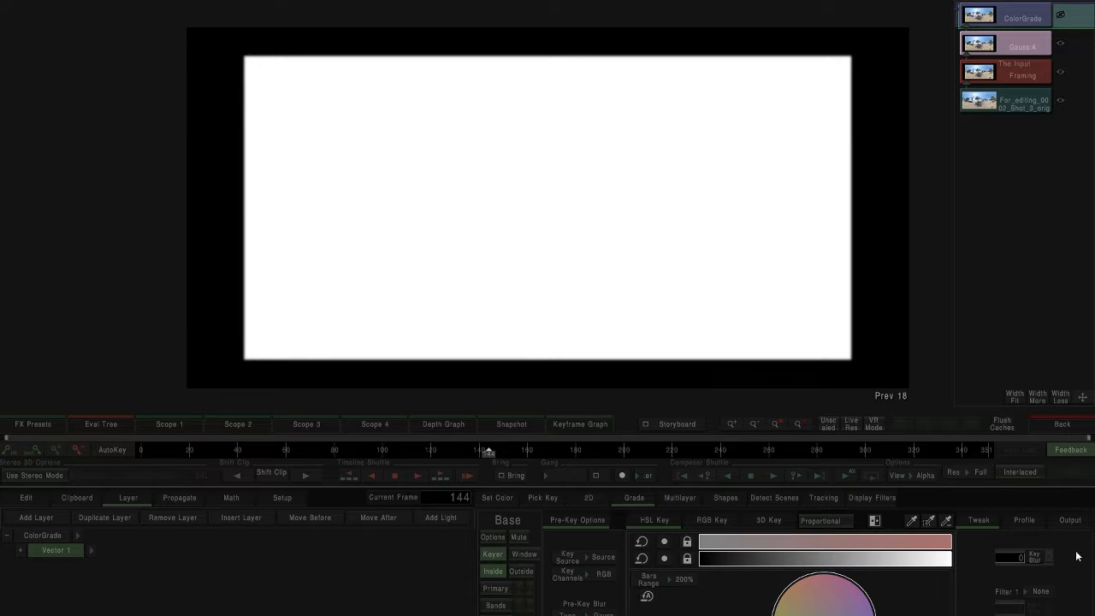
{"action": "left_click", "coordinate": [1070, 521]}
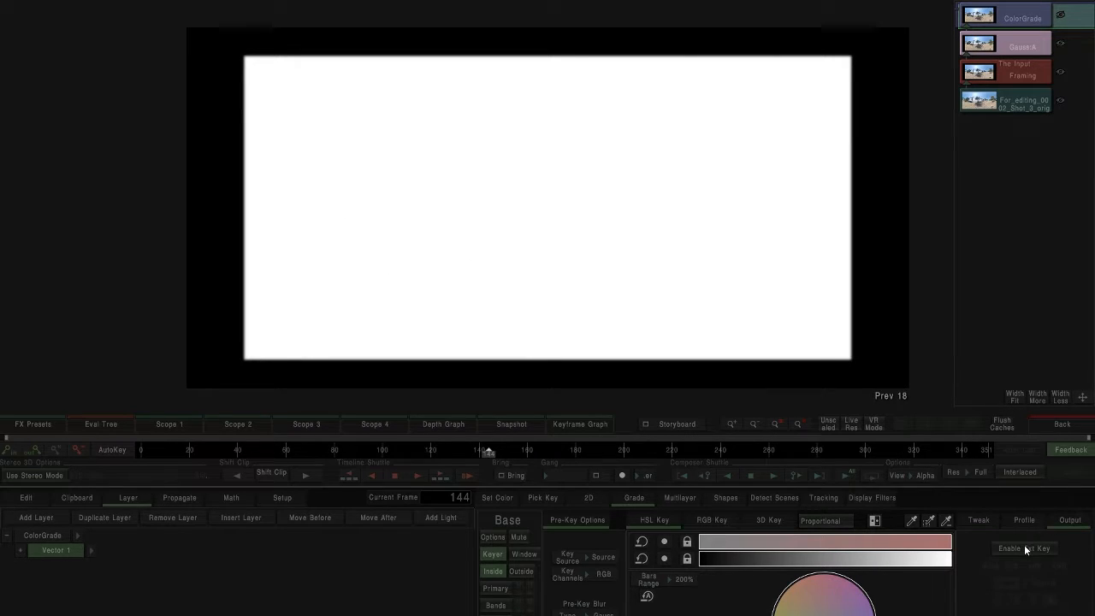
{"action": "left_click", "coordinate": [989, 565]}
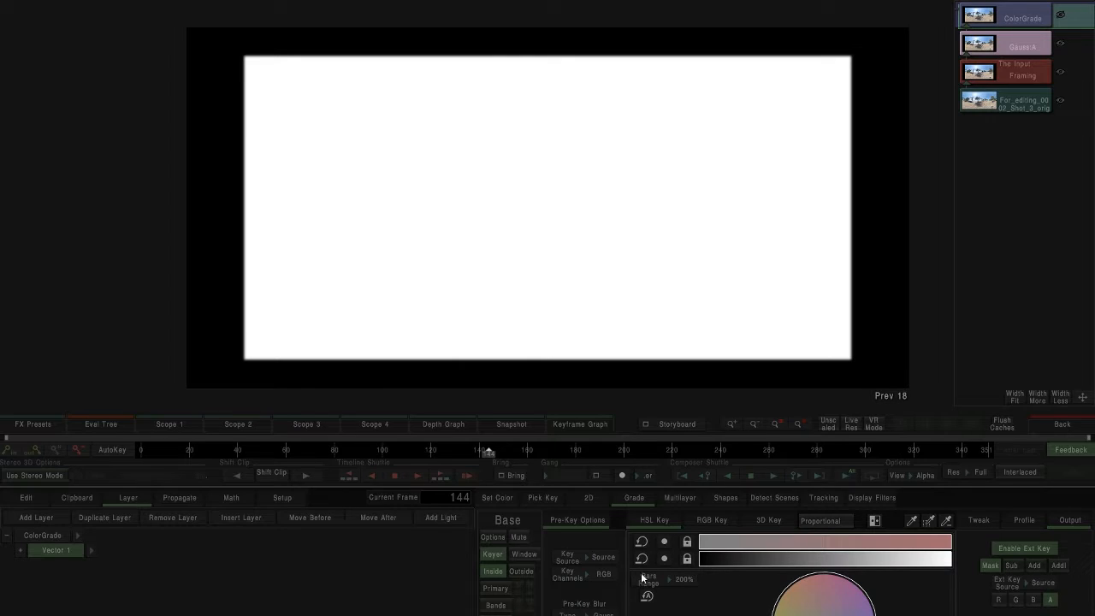
{"action": "left_click", "coordinate": [914, 473]}
{"action": "left_click", "coordinate": [912, 402]}
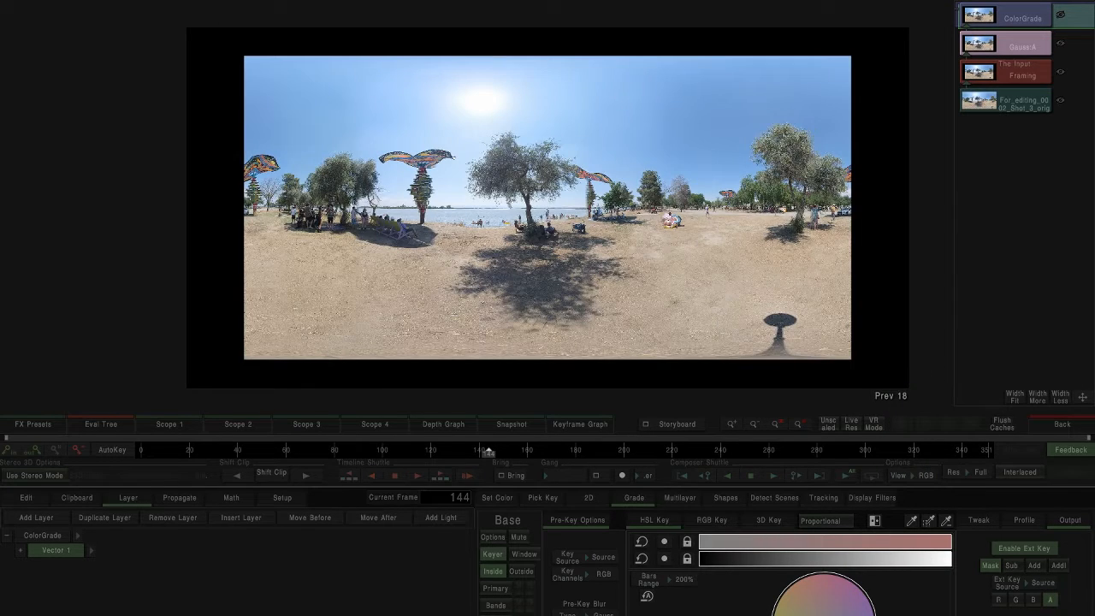
{"action": "left_click", "coordinate": [874, 520]}
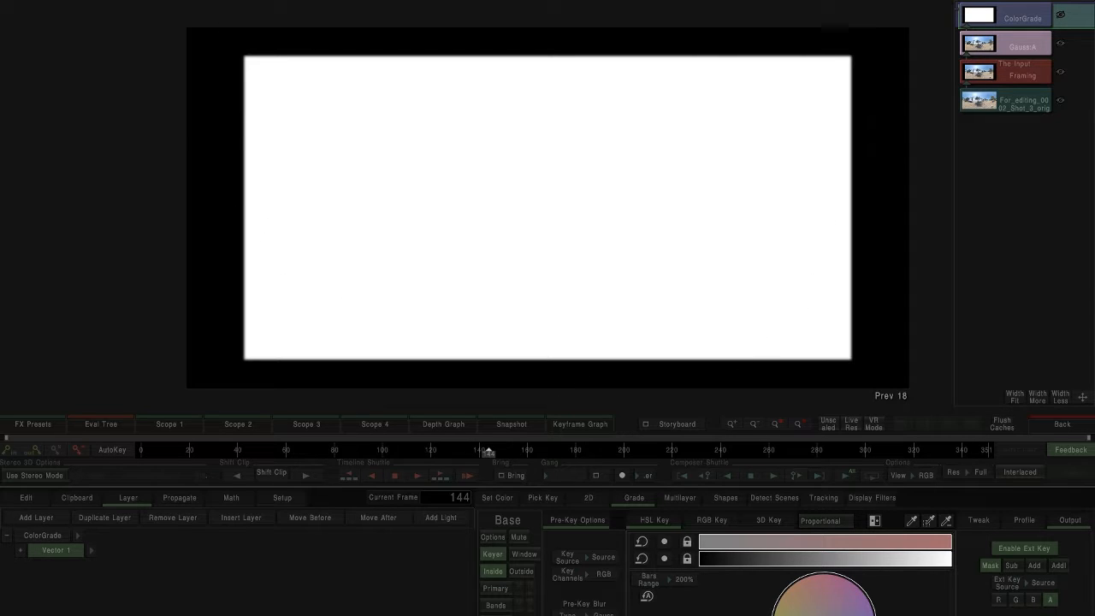
{"action": "left_click", "coordinate": [875, 520]}
- Shift the primary Black Point to 14.531, -38.74, 24.215 and review the keyer and blur settings behind the masked grade
{"action": "left_click", "coordinate": [502, 590]}
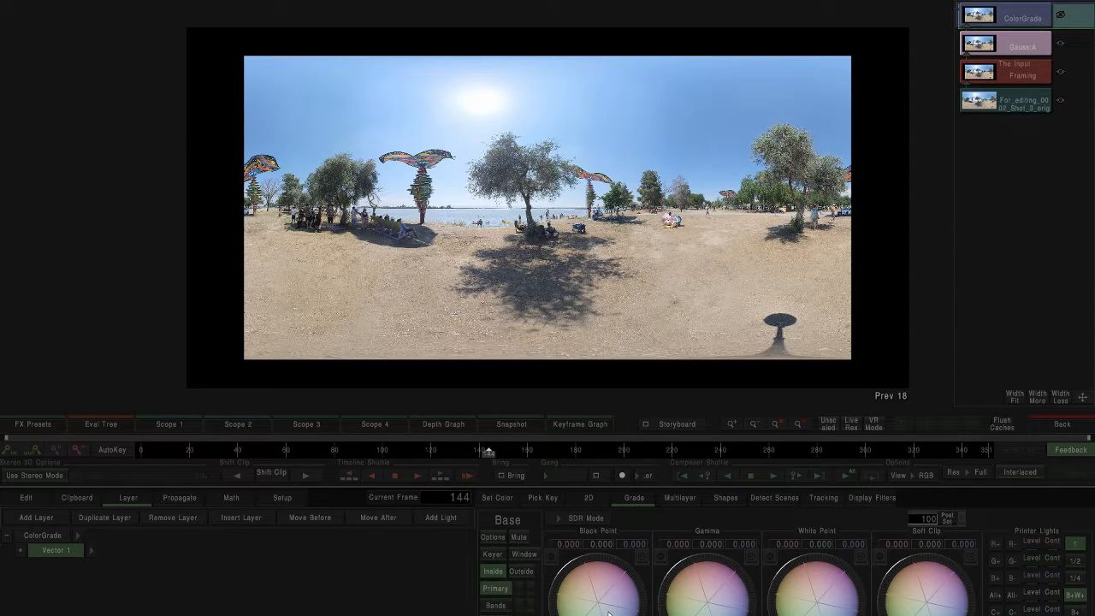
{"action": "left_click_drag", "start_coordinate": [608, 613], "coordinate": [973, 301]}
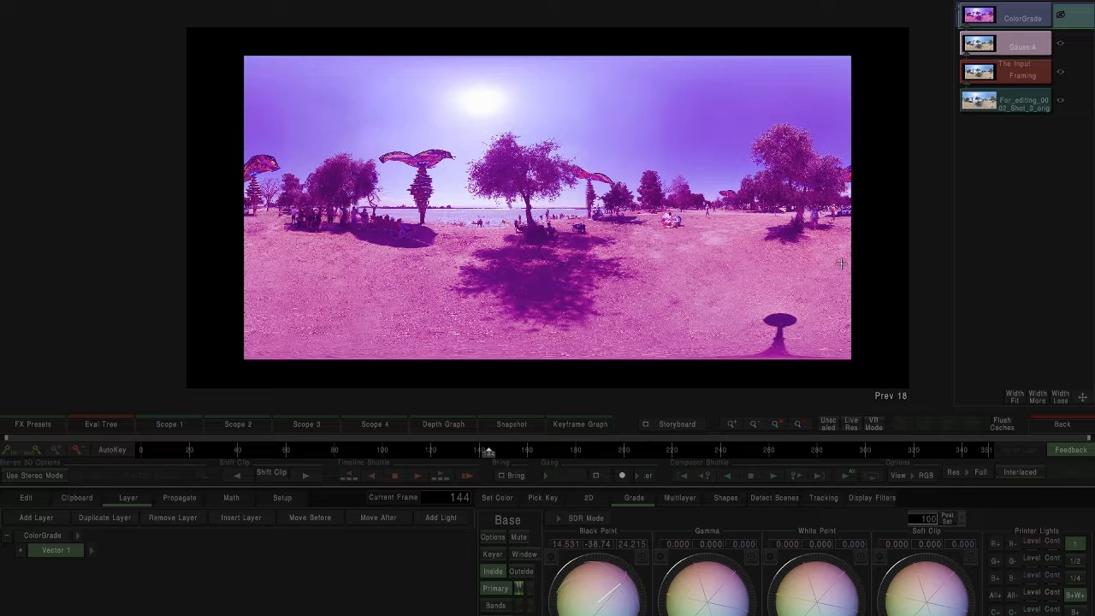
{"action": "left_click", "coordinate": [502, 555]}
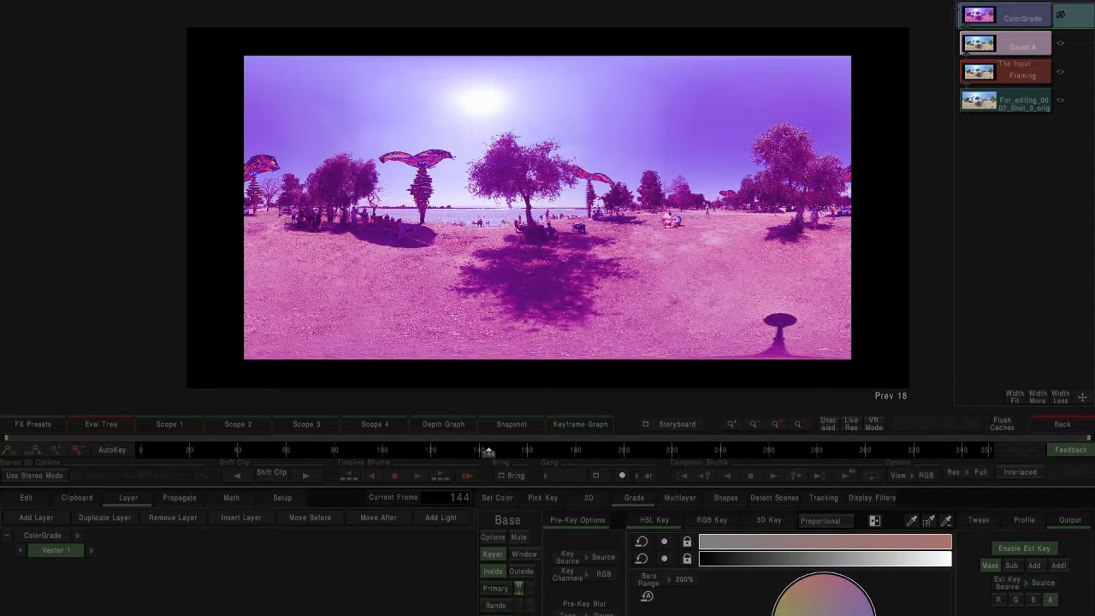
{"action": "left_click", "coordinate": [997, 50]}
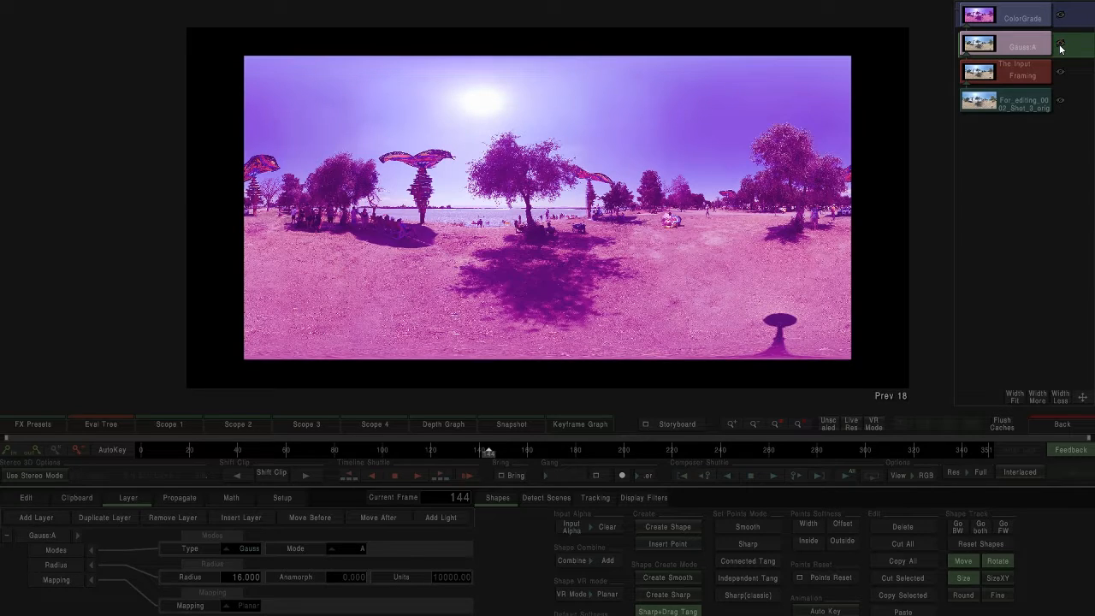
{"action": "left_click", "coordinate": [1004, 21]}
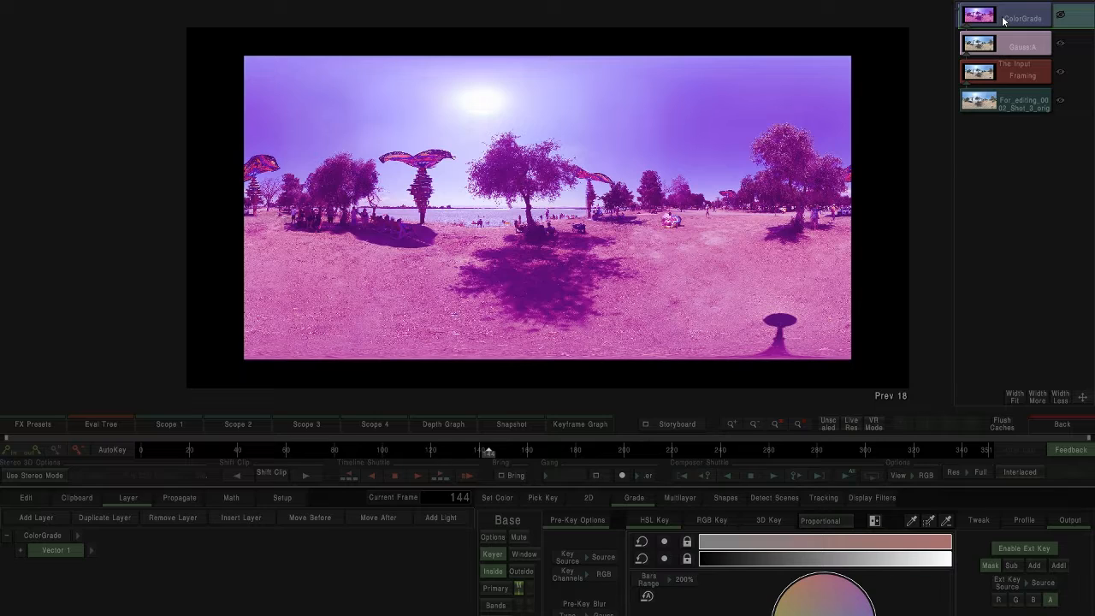
- Open the Shot_3 source clip from the timeline, go to frame 0, and return to the timeline
{"action": "left_click", "coordinate": [1062, 426]}
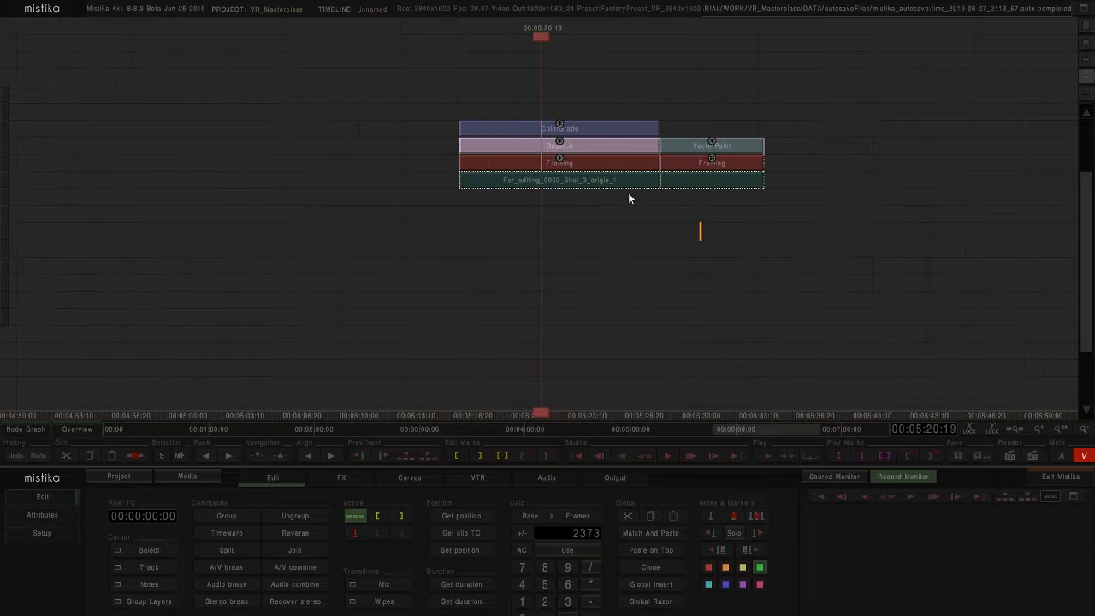
{"action": "double_click", "coordinate": [604, 182]}
{"action": "left_click_drag", "start_coordinate": [402, 449], "coordinate": [99, 438]}
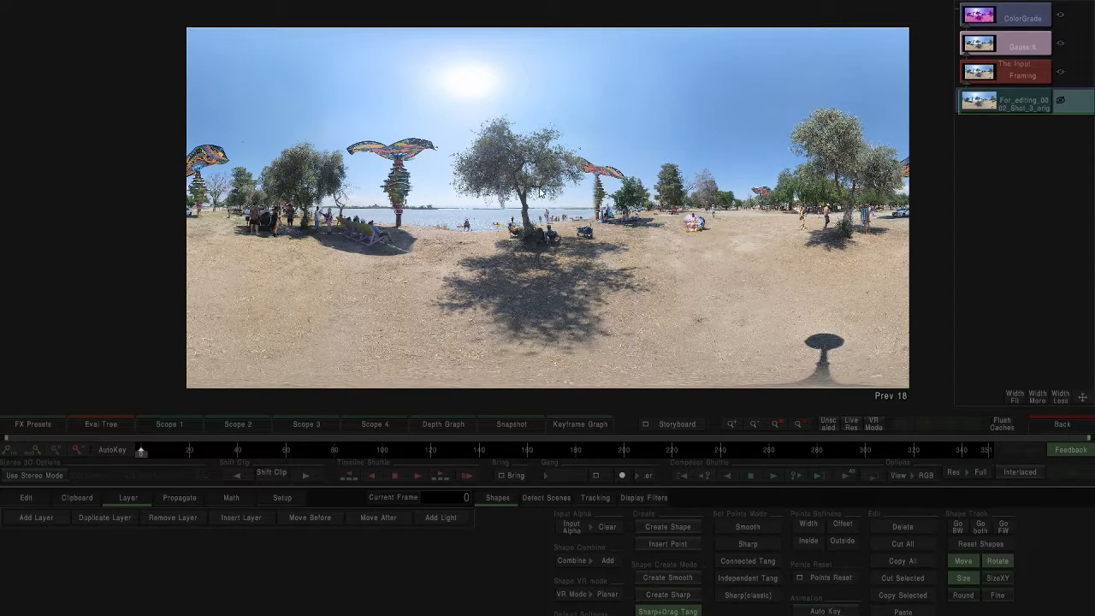
{"action": "left_click", "coordinate": [1054, 424]}
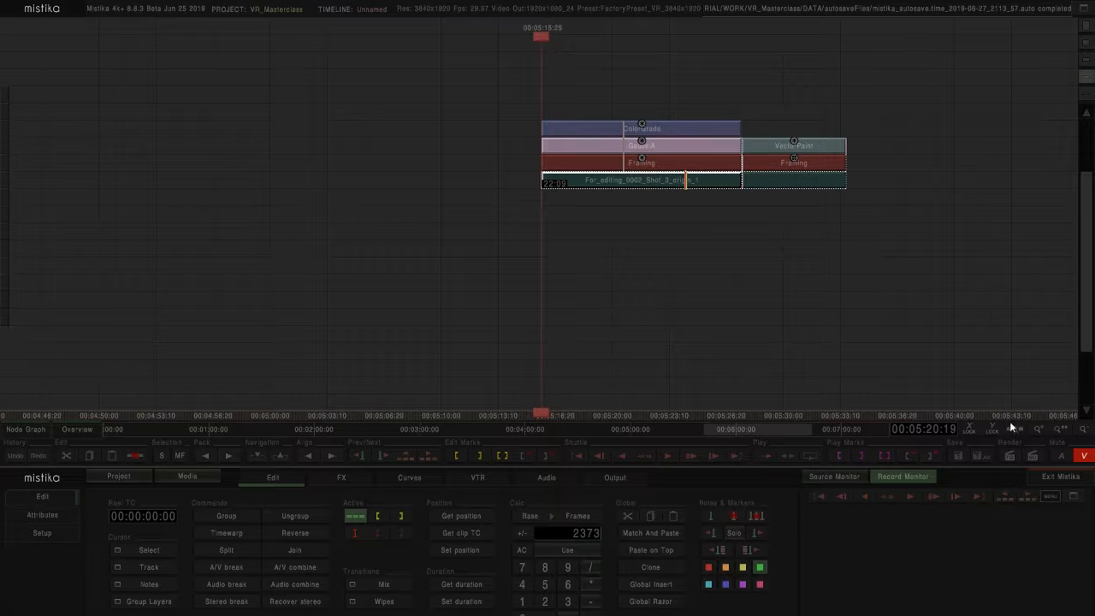
- Check the rendered clips in the For_editing media folder and display the attributes of the Shot_3 clip
{"action": "left_click", "coordinate": [172, 481]}
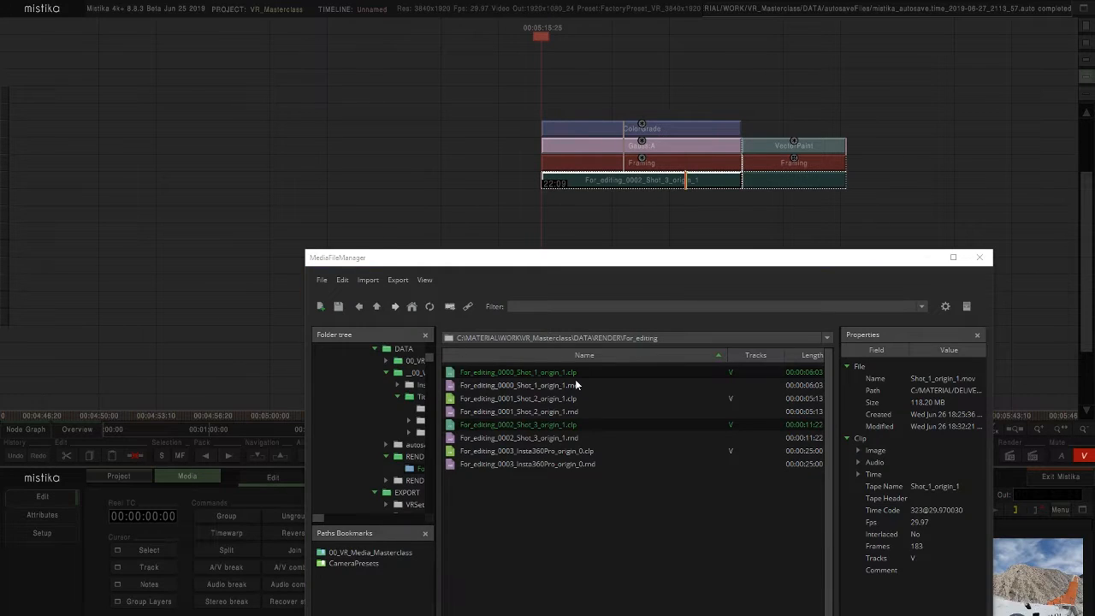
{"action": "left_click", "coordinate": [980, 257]}
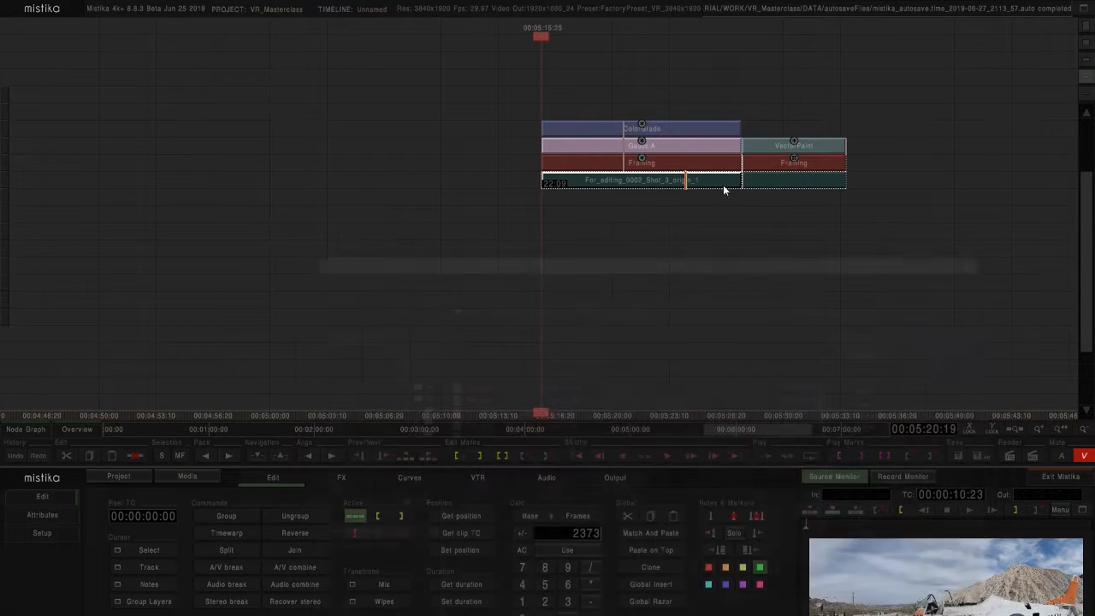
{"action": "left_click", "coordinate": [73, 534]}
{"action": "left_click", "coordinate": [39, 516]}
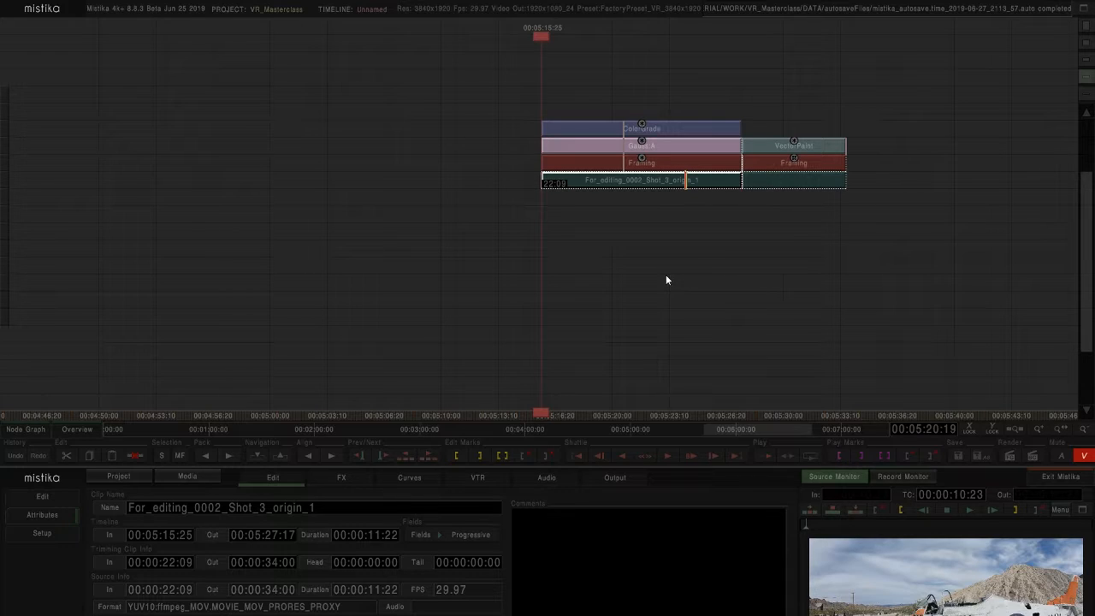
- Bring an XML from the 00_VR_Media_Masterclass XMLs folder onto the timeline to review the Media Conform search path options, and cancel the conform
{"action": "scroll", "coordinate": [441, 294], "scroll_direction": "down", "scroll_amount": 6}
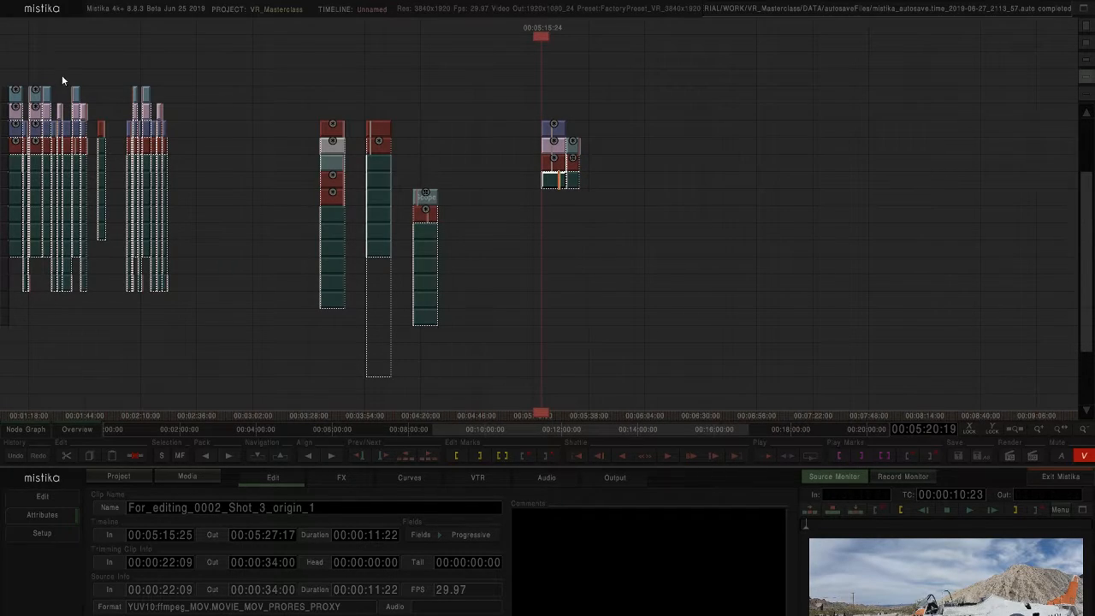
{"action": "scroll", "coordinate": [631, 325], "scroll_direction": "up", "scroll_amount": 3}
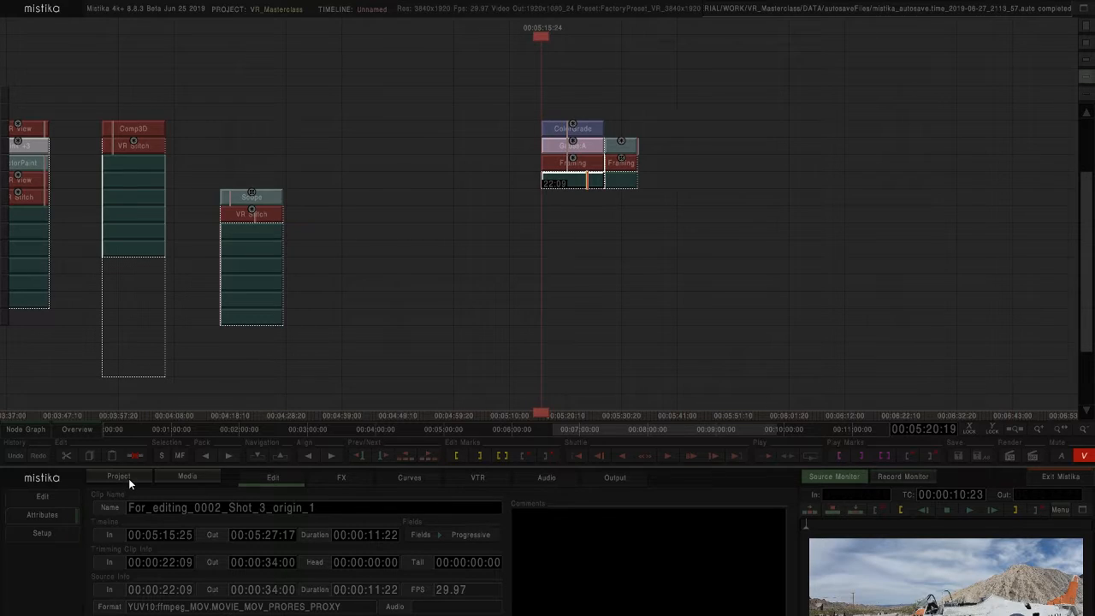
{"action": "left_click", "coordinate": [188, 477]}
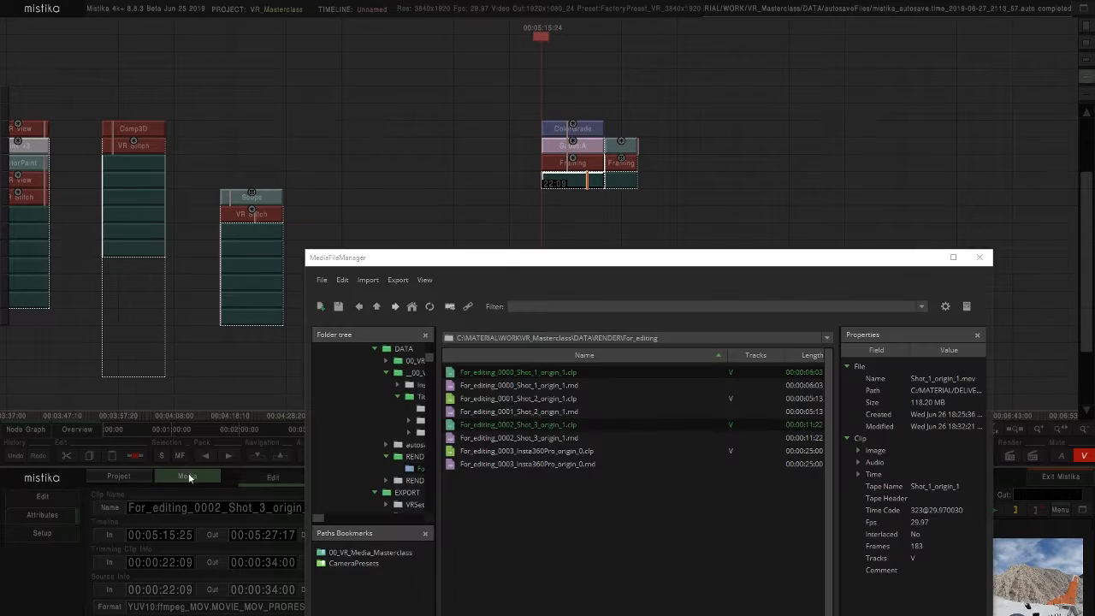
{"action": "left_click", "coordinate": [358, 554]}
{"action": "double_click", "coordinate": [475, 399]}
{"action": "left_click_drag", "start_coordinate": [491, 373], "coordinate": [877, 164]}
{"action": "left_click", "coordinate": [580, 449]}
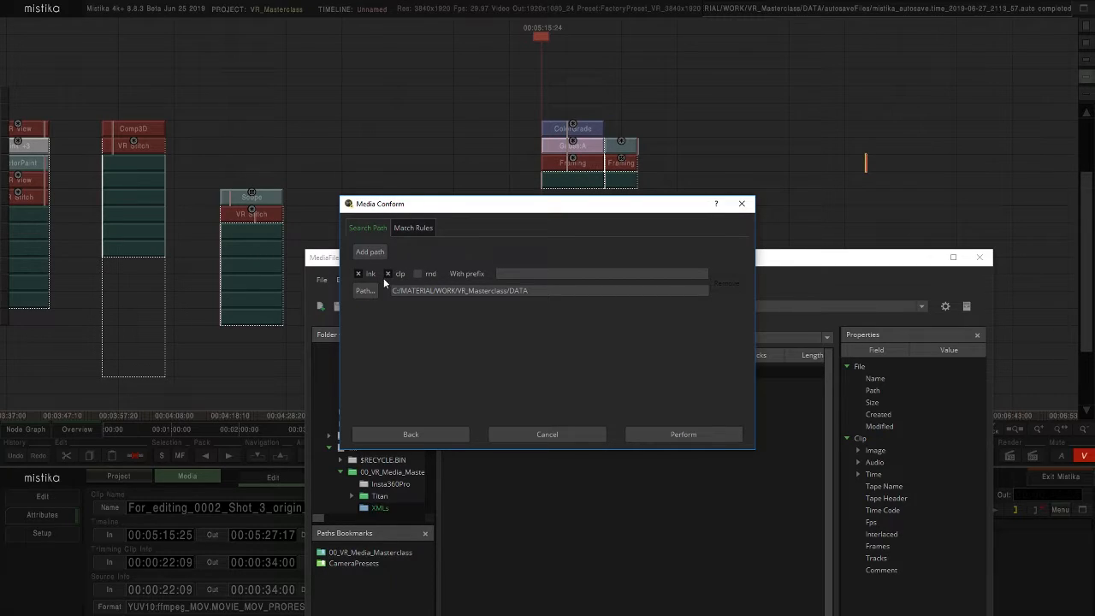
{"action": "left_click", "coordinate": [358, 274]}
{"action": "left_click", "coordinate": [742, 203]}
{"action": "left_click", "coordinate": [981, 256]}
- Open the Framing effect on the Shot_3 clip and review the available Filter options
{"action": "double_click", "coordinate": [590, 164]}
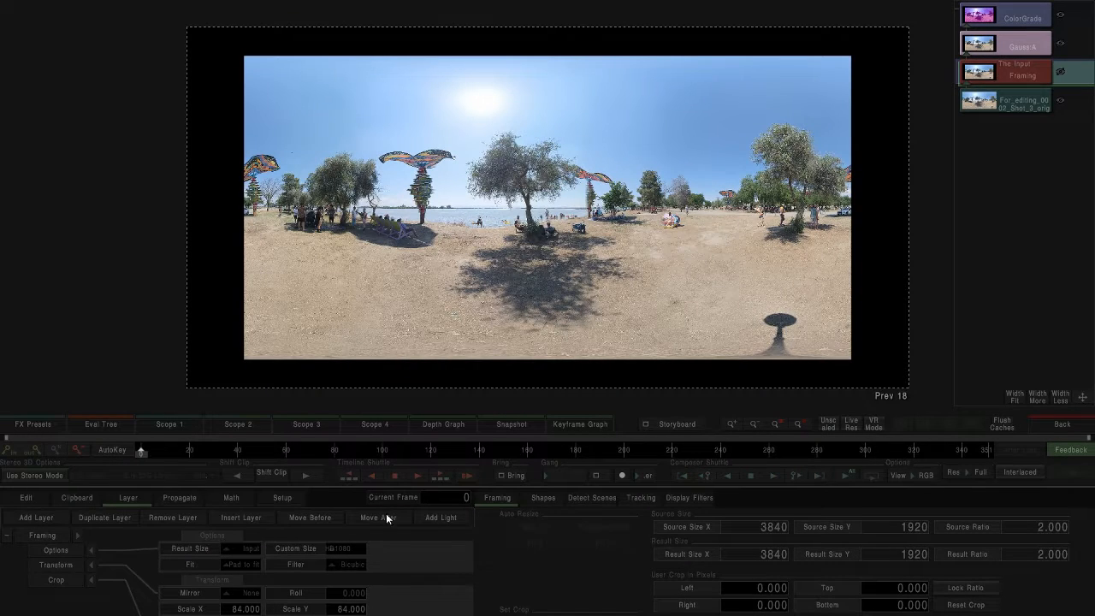
{"action": "left_click", "coordinate": [352, 565]}
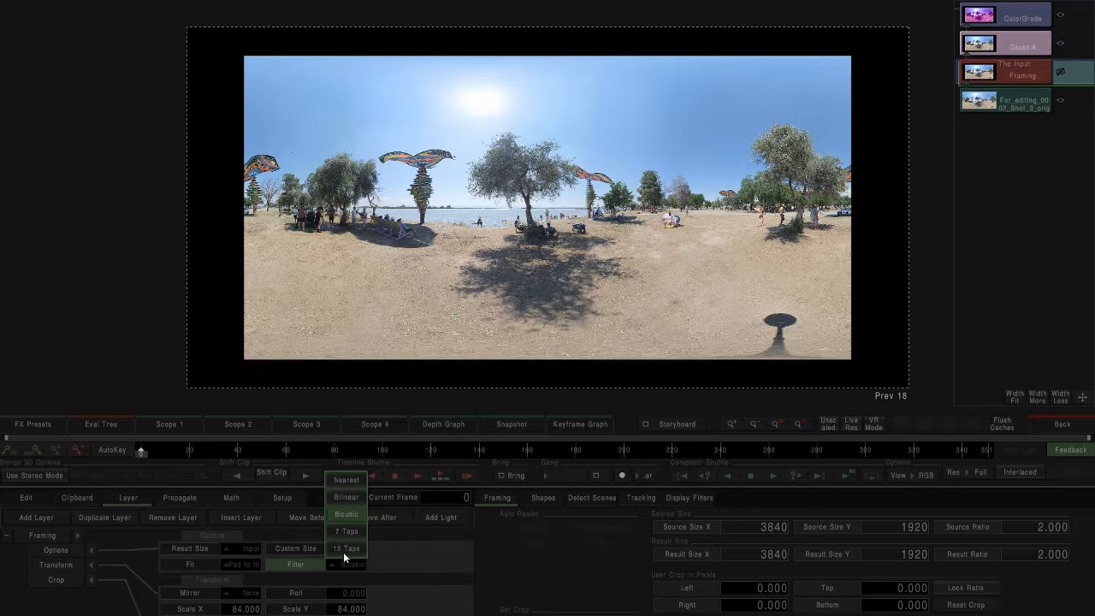
{"action": "left_click", "coordinate": [417, 569]}
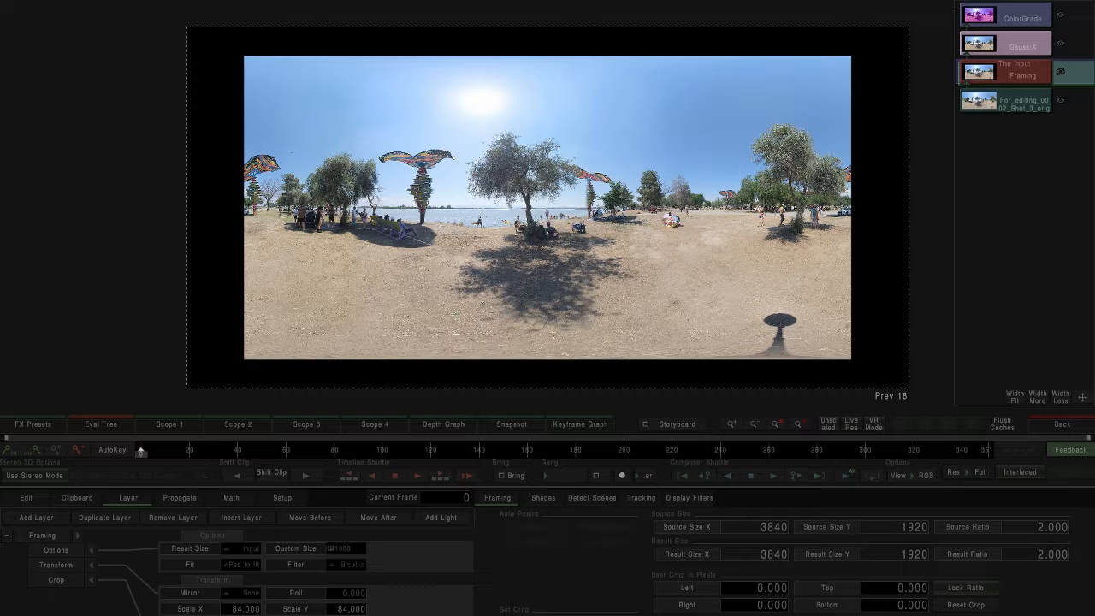
- Return to the timeline and remove the effects stacked above the For_editing Shot_3 and Shot_1 clips
{"action": "left_click", "coordinate": [1065, 424]}
{"action": "left_click", "coordinate": [663, 246]}
{"action": "scroll", "coordinate": [661, 243], "scroll_direction": "up", "scroll_amount": 2}
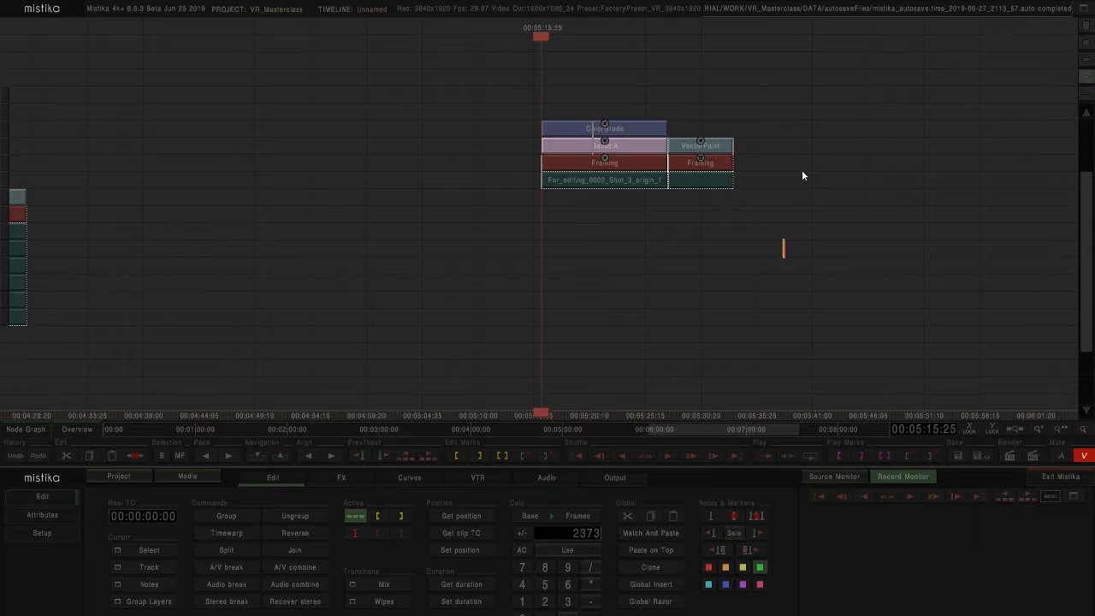
{"action": "scroll", "coordinate": [570, 106], "scroll_direction": "down", "scroll_amount": 2}
{"action": "scroll", "coordinate": [573, 211], "scroll_direction": "down", "scroll_amount": 2}
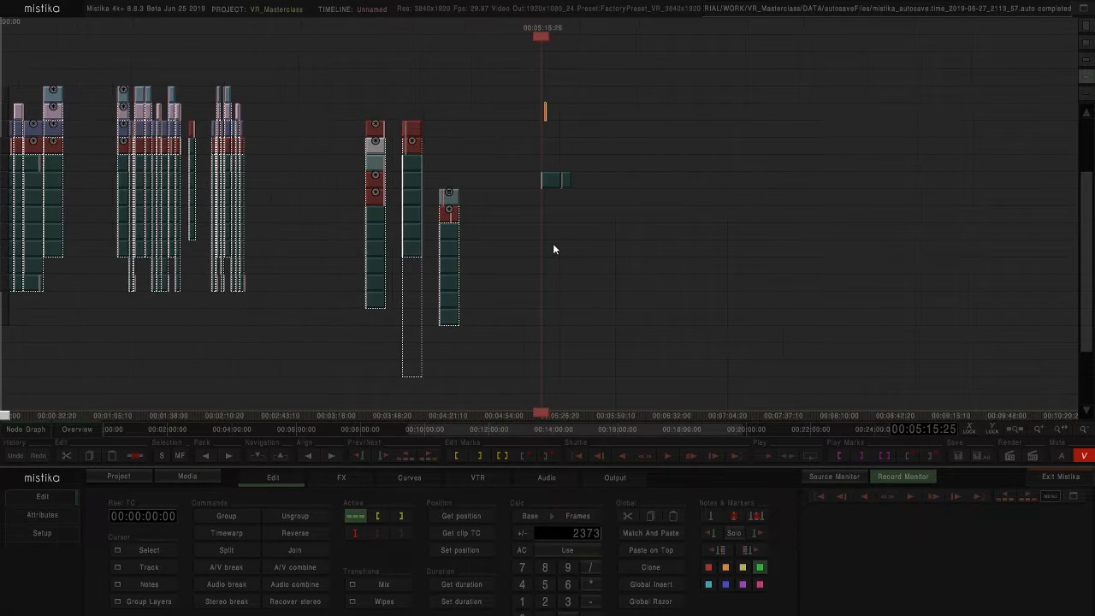
- Group the Shot_1 stitch stack at 00:02:15:26 and split off its end piece, placing it after the last Shot_3 stack
{"action": "scroll", "coordinate": [606, 273], "scroll_direction": "up", "scroll_amount": 6}
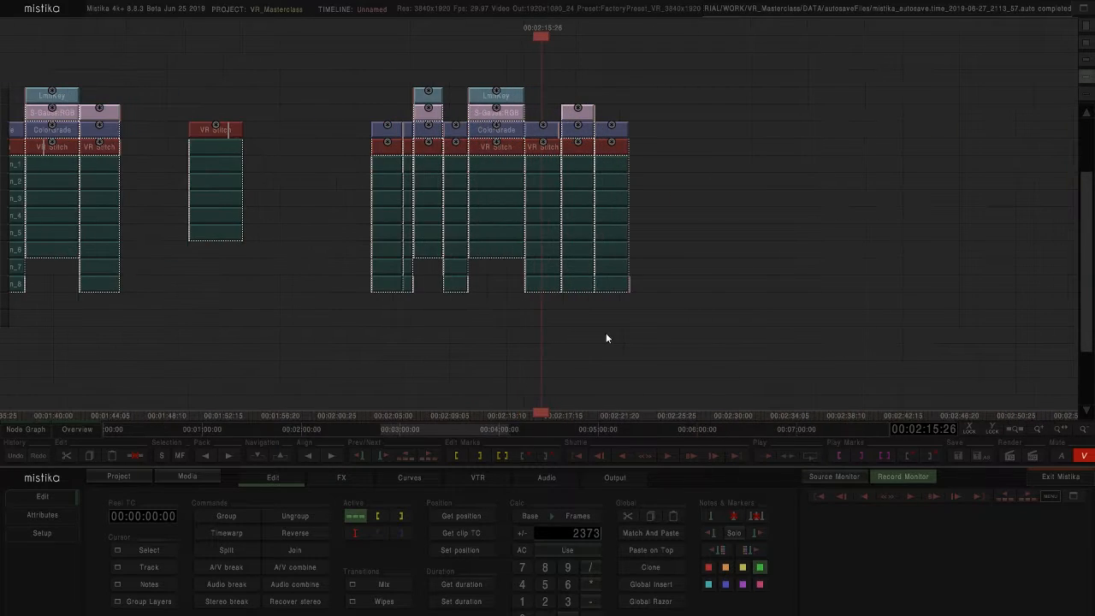
{"action": "left_click_drag", "start_coordinate": [548, 66], "coordinate": [549, 67]}
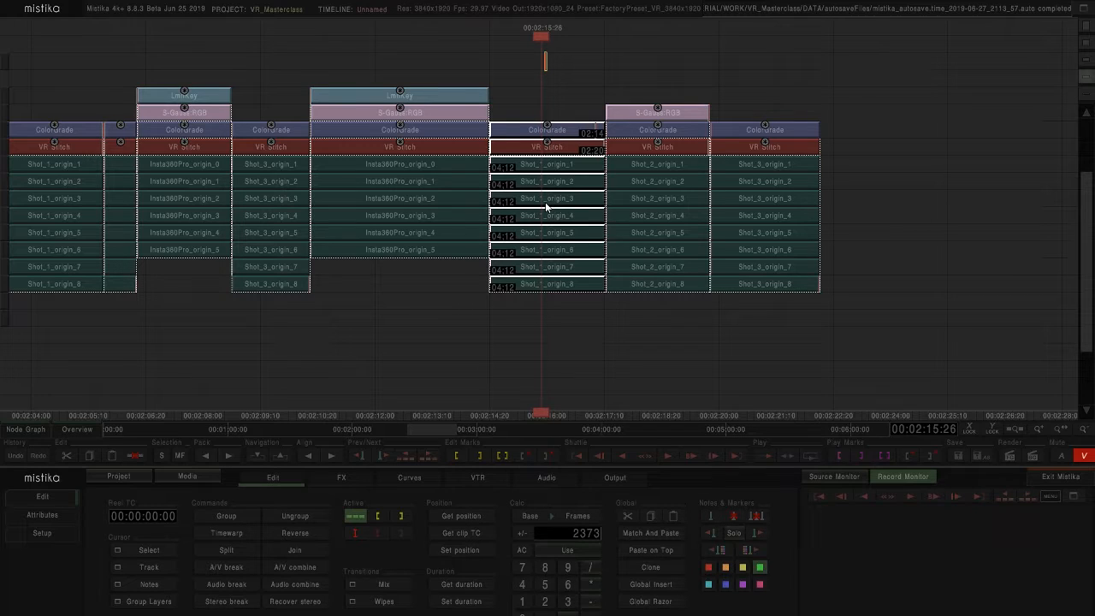
{"action": "key", "text": "ctrl+g"}
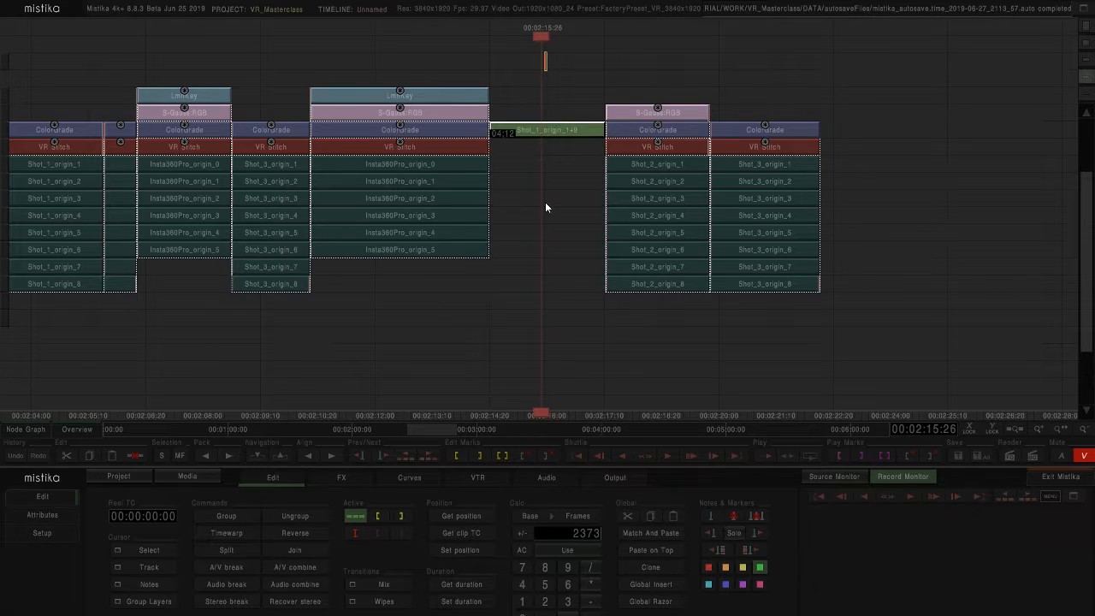
{"action": "left_click", "coordinate": [559, 132]}
{"action": "left_click_drag", "start_coordinate": [574, 125], "coordinate": [841, 137]}
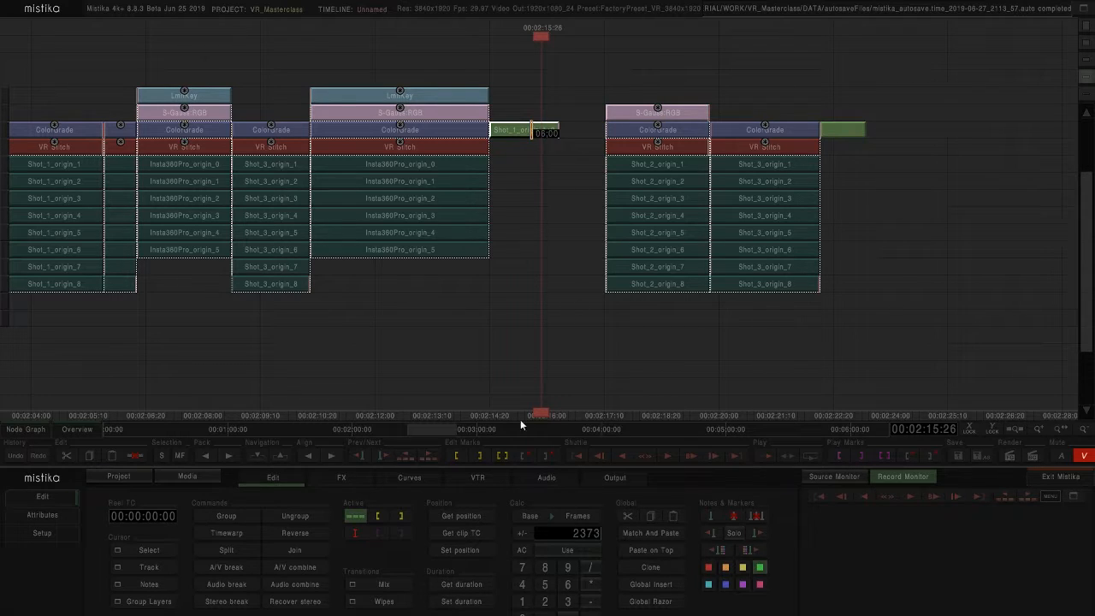
- Extend the end of the grouped Shot_1 clip by 10 frames and try shifting its start in 10-frame steps
{"action": "left_click", "coordinate": [527, 603]}
{"action": "left_click", "coordinate": [523, 615]}
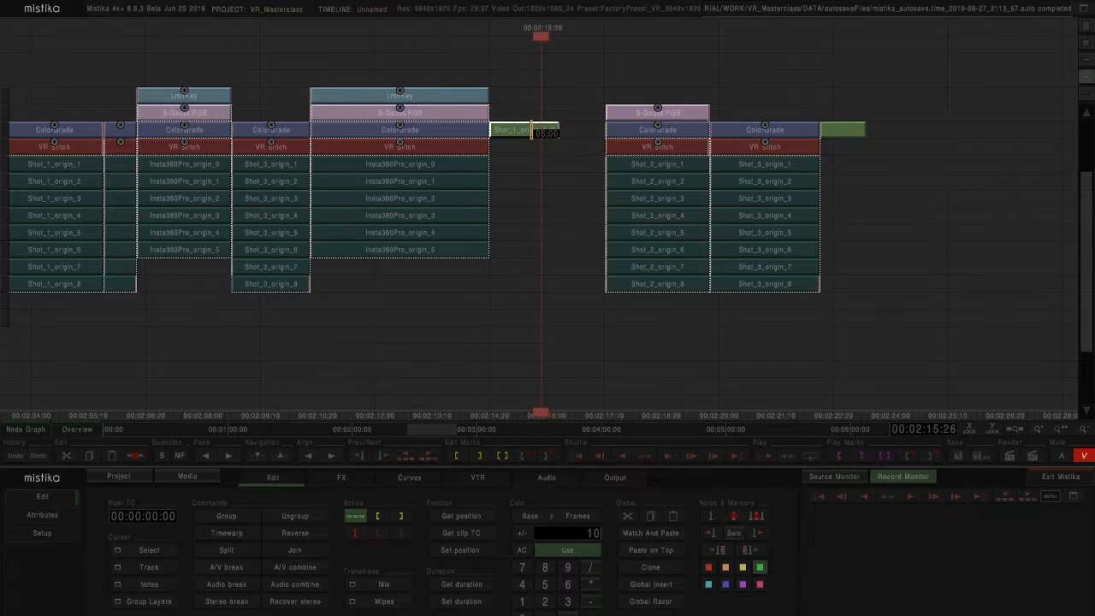
{"action": "key", "text": "Right"}
{"action": "key", "text": "Left"}
{"action": "key", "text": "Left"}
{"action": "key", "text": "Left"}
{"action": "key", "text": "Right"}
{"action": "key", "text": "Right"}
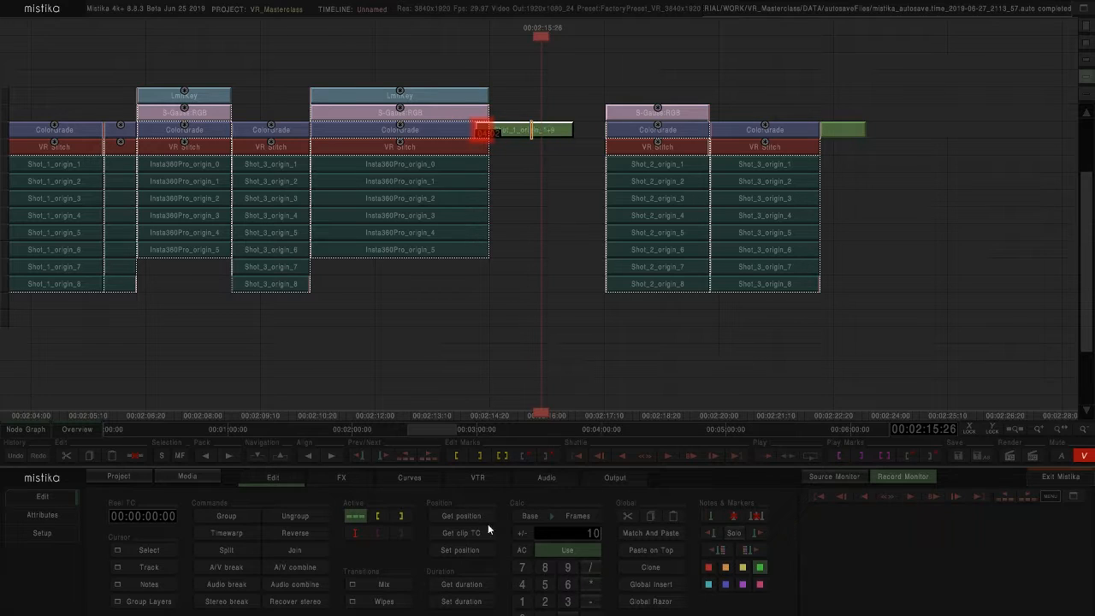
{"action": "key", "text": "Right"}
{"action": "key", "text": "Right"}
{"action": "key", "text": "Right"}
{"action": "key", "text": "Left"}
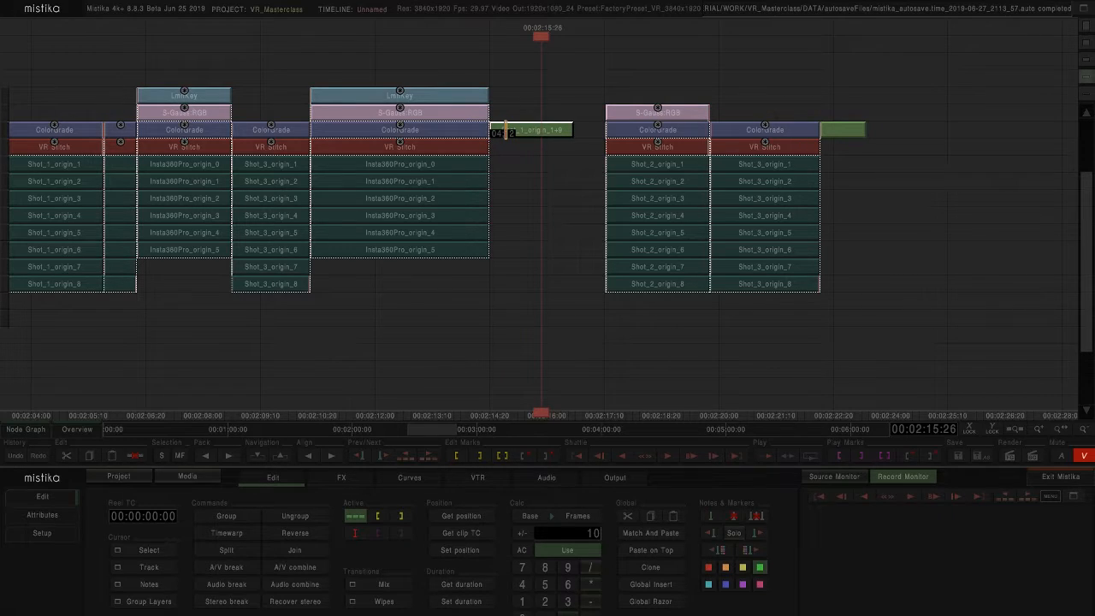
- Ripple the start of the grouped Shot_1 clip 20 frames earlier in 10-frame steps and bring the split-off end piece back beside it
{"action": "key", "text": "Left"}
{"action": "key", "text": "Left"}
{"action": "key", "text": "Left"}
{"action": "key", "text": "Left"}
{"action": "key", "text": "Left"}
{"action": "key", "text": "Right"}
{"action": "key", "text": "Right"}
{"action": "key", "text": "Right"}
{"action": "key", "text": "Right"}
{"action": "key", "text": "Right"}
{"action": "key", "text": "0"}
{"action": "key", "text": "Left"}
{"action": "key", "text": "Left"}
{"action": "key", "text": "Left"}
{"action": "key", "text": "Left"}
{"action": "key", "text": "Right"}
{"action": "key", "text": "Right"}
{"action": "key", "text": "Right"}
{"action": "key", "text": "Right"}
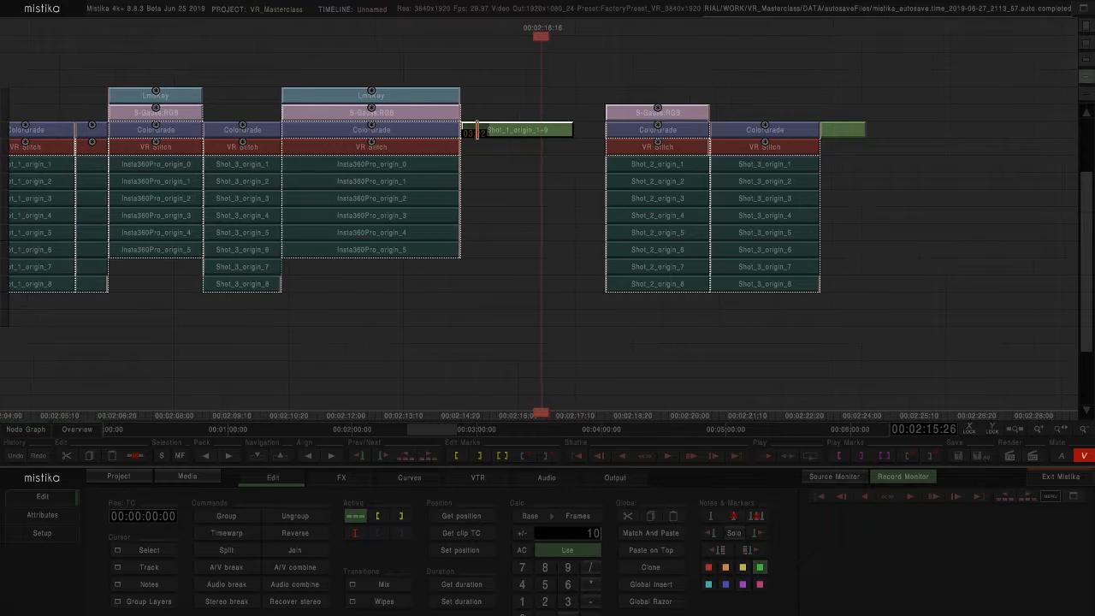
{"action": "mouse_move", "coordinate": [845, 128]}
{"action": "left_mouse_down"}
{"action": "mouse_move", "coordinate": [656, 139]}
{"action": "mouse_move", "coordinate": [592, 129]}
{"action": "mouse_move", "coordinate": [583, 163]}
{"action": "left_mouse_up"}
- Split the For_editing Shot_3 clip, move its second part behind the Shot_1 clip, and close the gap between the clips
{"action": "scroll", "coordinate": [584, 220], "scroll_direction": "down", "scroll_amount": 8}
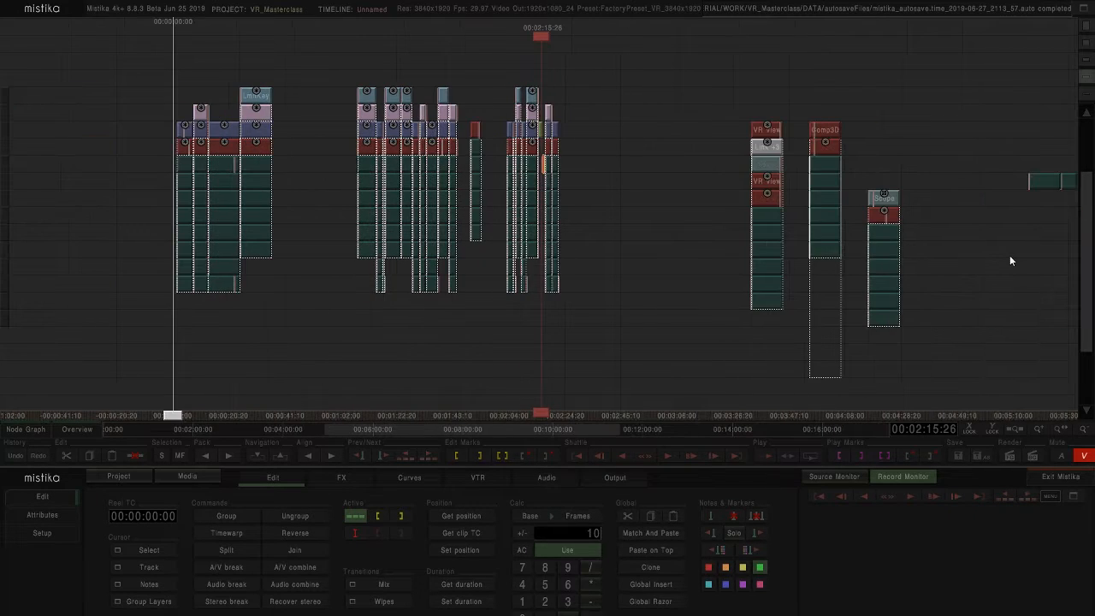
{"action": "left_click_drag", "start_coordinate": [1010, 256], "coordinate": [433, 271]}
{"action": "scroll", "coordinate": [433, 276], "scroll_direction": "up", "scroll_amount": 8}
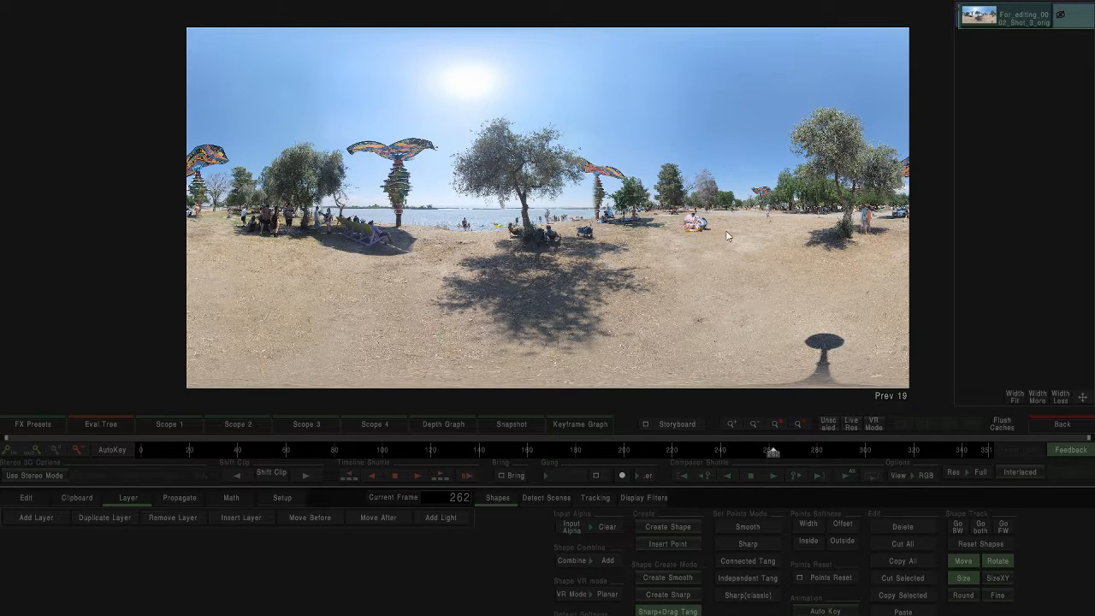
{"action": "left_click", "coordinate": [1037, 422]}
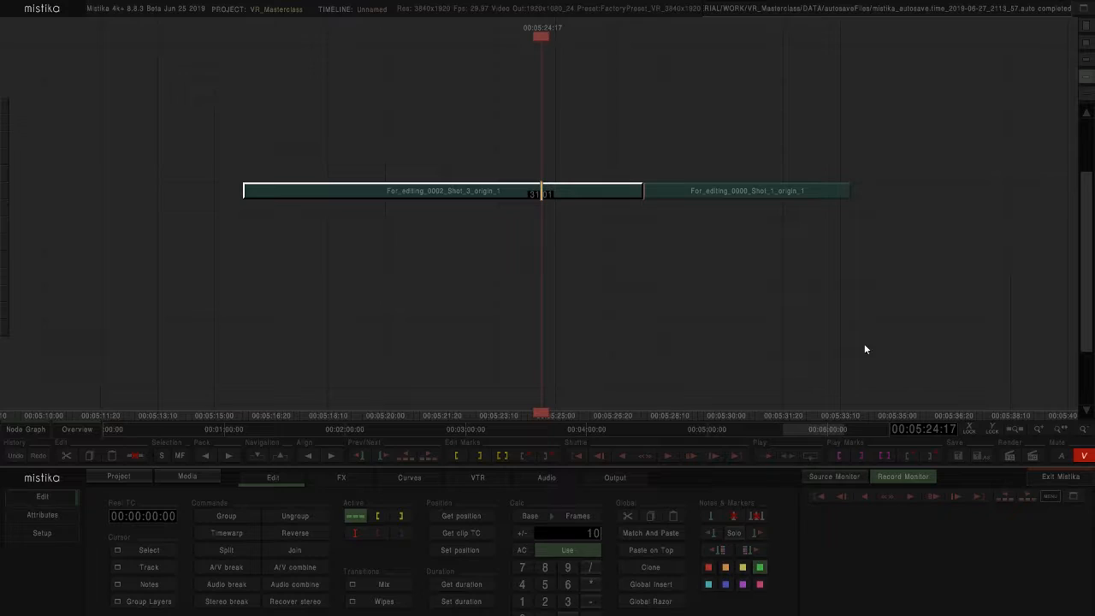
{"action": "left_click", "coordinate": [430, 190]}
{"action": "left_click_drag", "start_coordinate": [472, 191], "coordinate": [893, 190]}
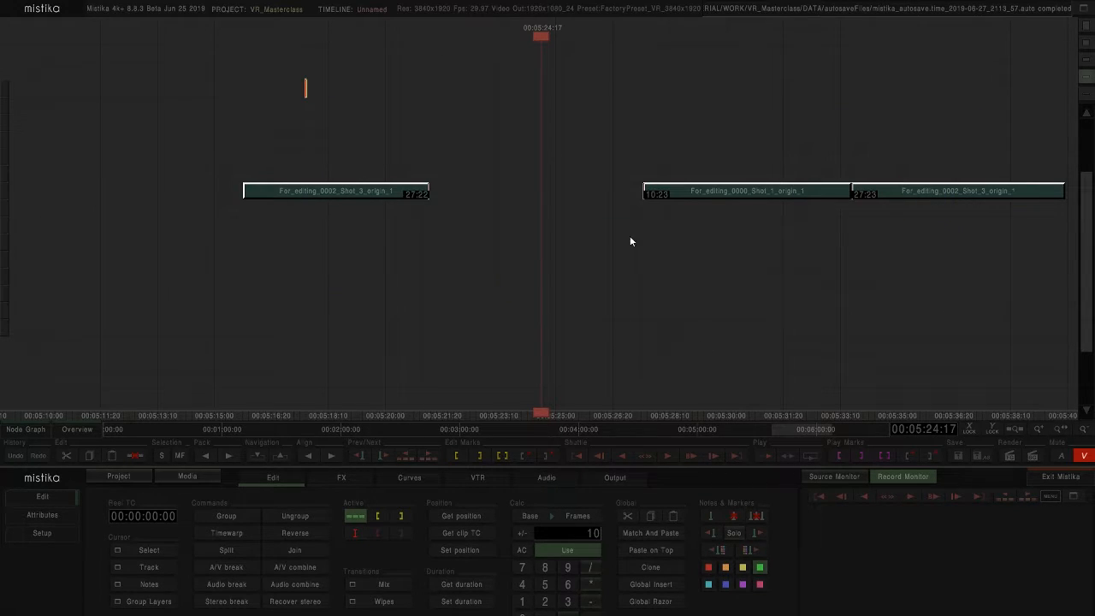
{"action": "key", "text": "p"}
- Try shifting the middle For_editing Shot_1 clip back and forth in 10-frame steps
{"action": "left_click", "coordinate": [438, 259]}
{"action": "left_click", "coordinate": [443, 192]}
{"action": "mouse_move", "coordinate": [443, 191]}
{"action": "left_mouse_down"}
{"action": "mouse_move", "coordinate": [492, 192]}
{"action": "mouse_move", "coordinate": [443, 192]}
{"action": "left_mouse_up"}
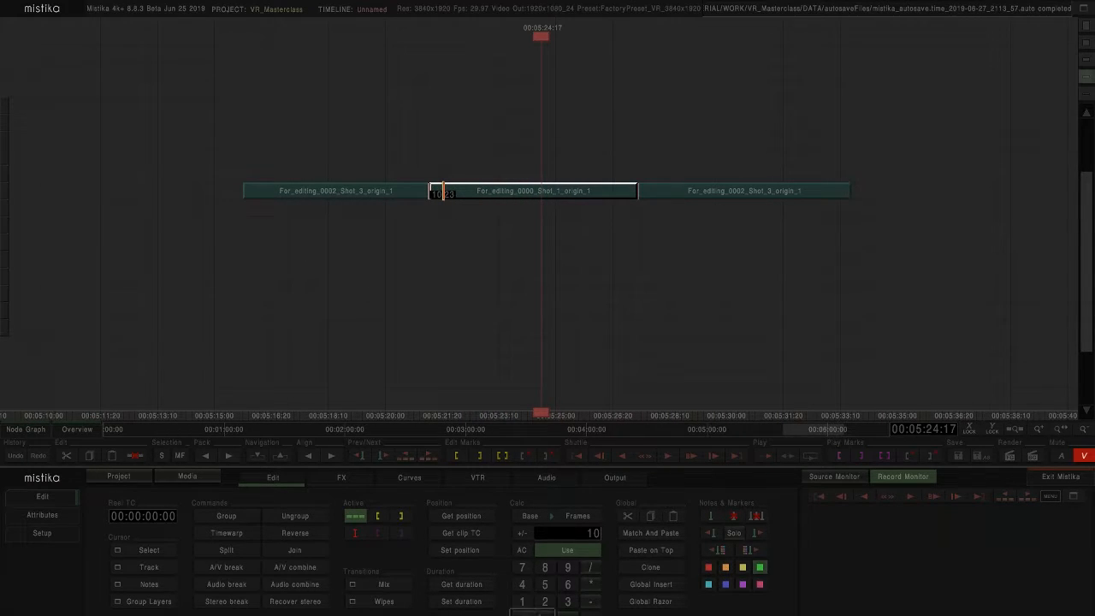
{"action": "key", "text": "Return"}
{"action": "key", "text": "Right"}
{"action": "key", "text": "Right"}
{"action": "key", "text": "Right"}
{"action": "key", "text": "Right"}
{"action": "key", "text": "Left"}
{"action": "key", "text": "Left"}
{"action": "key", "text": "Left"}
{"action": "key", "text": "Left"}
{"action": "key", "text": "Left"}
- Split the For_editing Shot_1 clip, move its first part before the first Shot_3 clip, and pack all the clips together
{"action": "left_click", "coordinate": [544, 192]}
{"action": "key", "text": "x"}
{"action": "left_click_drag", "start_coordinate": [394, 208], "coordinate": [469, 252]}
{"action": "left_click", "coordinate": [463, 258]}
{"action": "left_click_drag", "start_coordinate": [481, 197], "coordinate": [183, 192]}
{"action": "left_click_drag", "start_coordinate": [175, 252], "coordinate": [818, 122]}
{"action": "key", "text": "p"}
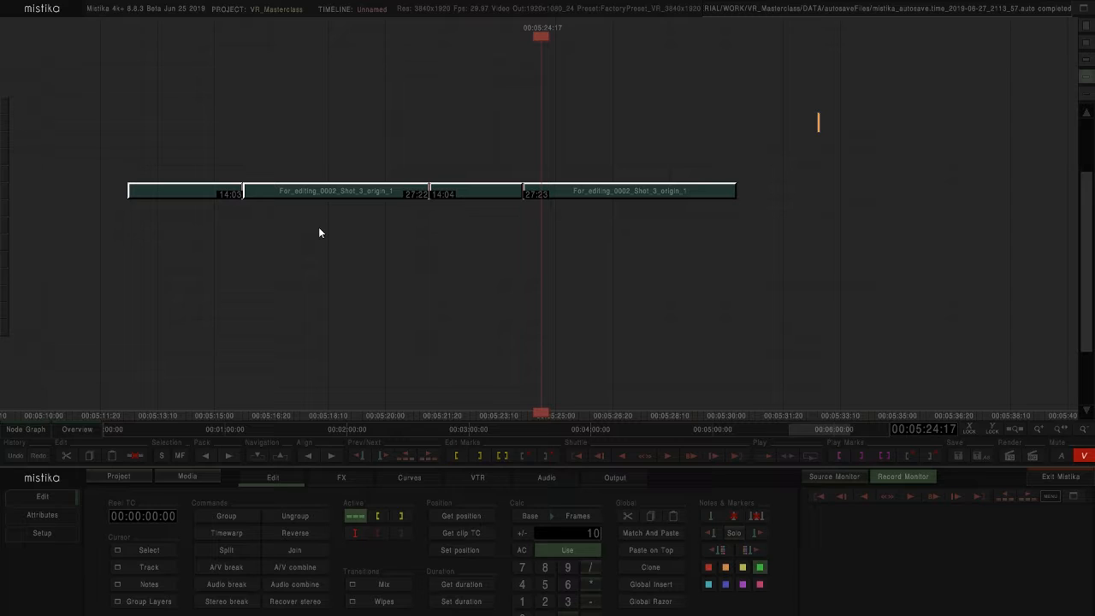
- Apply a Blur effect to the last For_editing Shot_3 clip and open it for editing
{"action": "left_click", "coordinate": [455, 276]}
{"action": "scroll", "coordinate": [343, 274], "scroll_direction": "down", "scroll_amount": 5}
{"action": "left_click_drag", "start_coordinate": [421, 285], "coordinate": [390, 300]}
{"action": "left_click", "coordinate": [541, 209]}
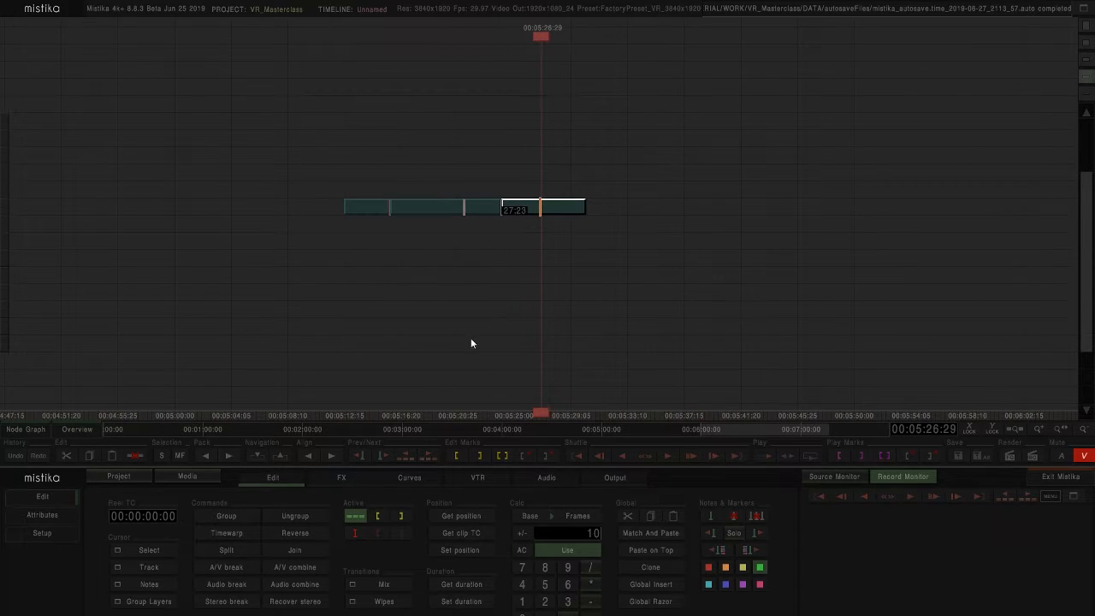
{"action": "scroll", "coordinate": [510, 270], "scroll_direction": "up", "scroll_amount": 5}
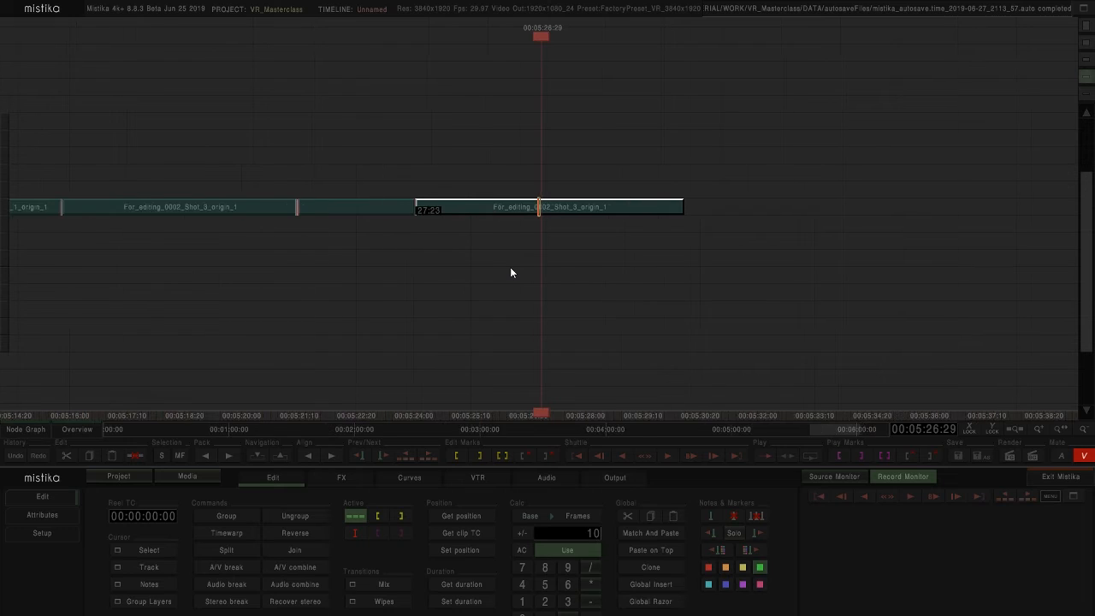
{"action": "left_click", "coordinate": [338, 479]}
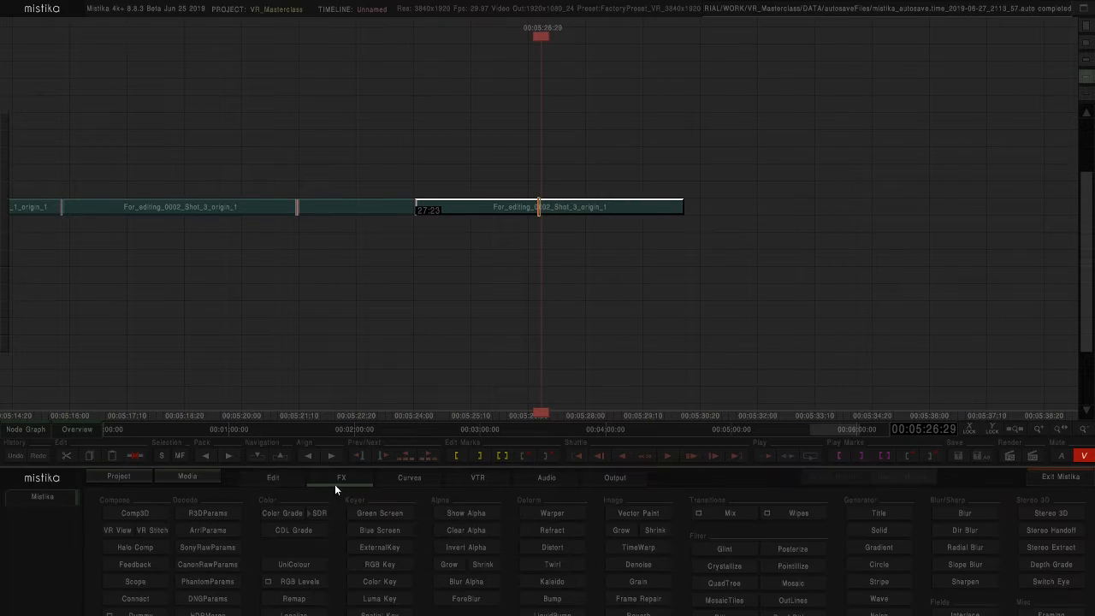
{"action": "left_click", "coordinate": [965, 516]}
{"action": "double_click", "coordinate": [579, 191]}
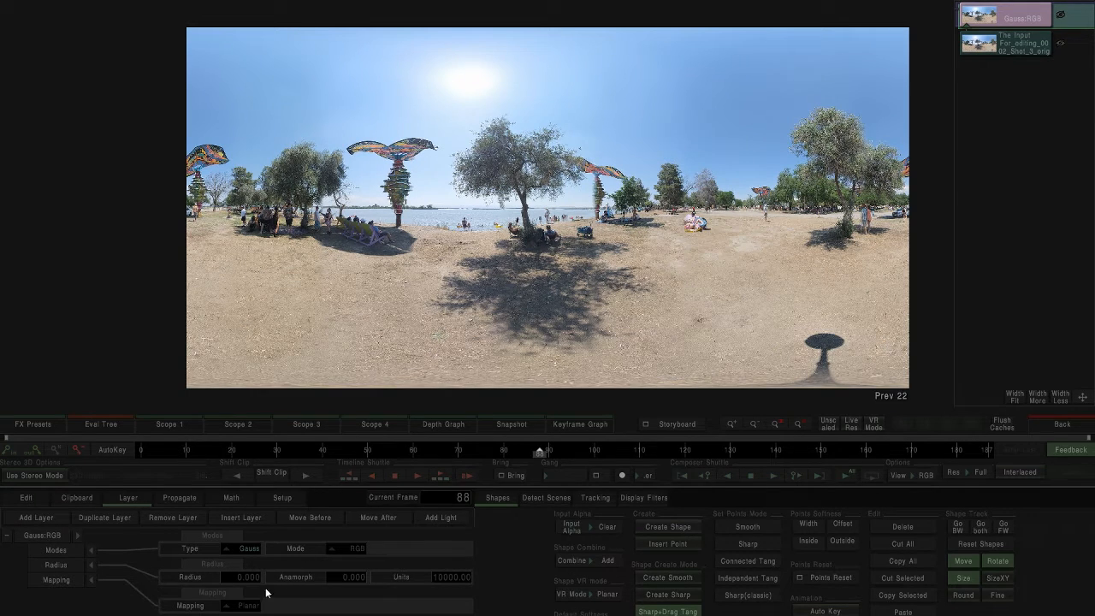
- Set the Gauss blur Radius to 88 and inspect the ground and the image seam in VR Mode
{"action": "left_click_drag", "start_coordinate": [255, 577], "coordinate": [834, 560]}
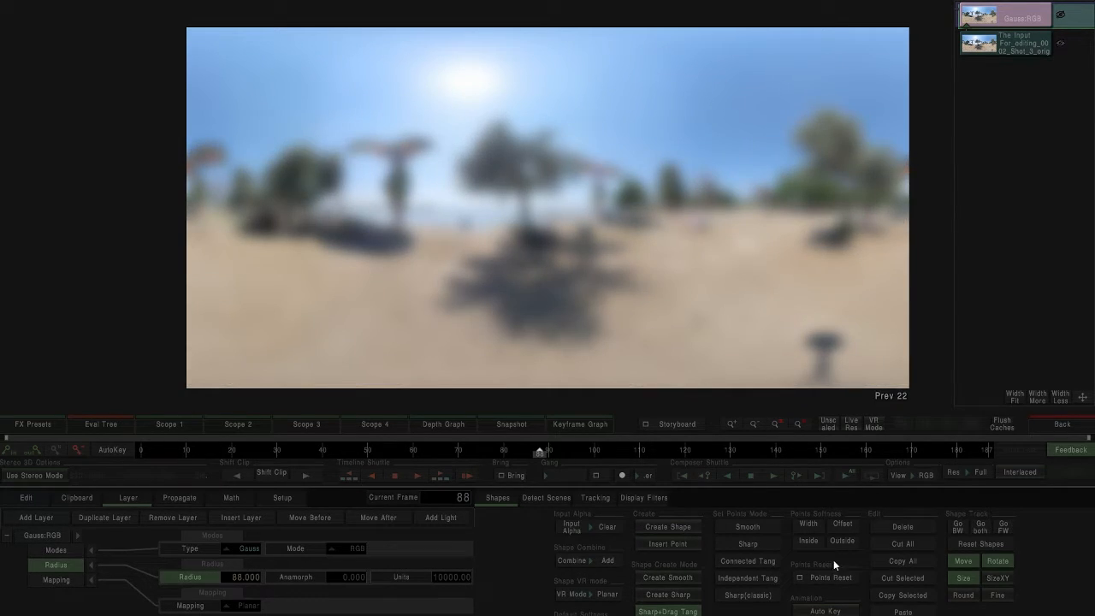
{"action": "left_click", "coordinate": [875, 423]}
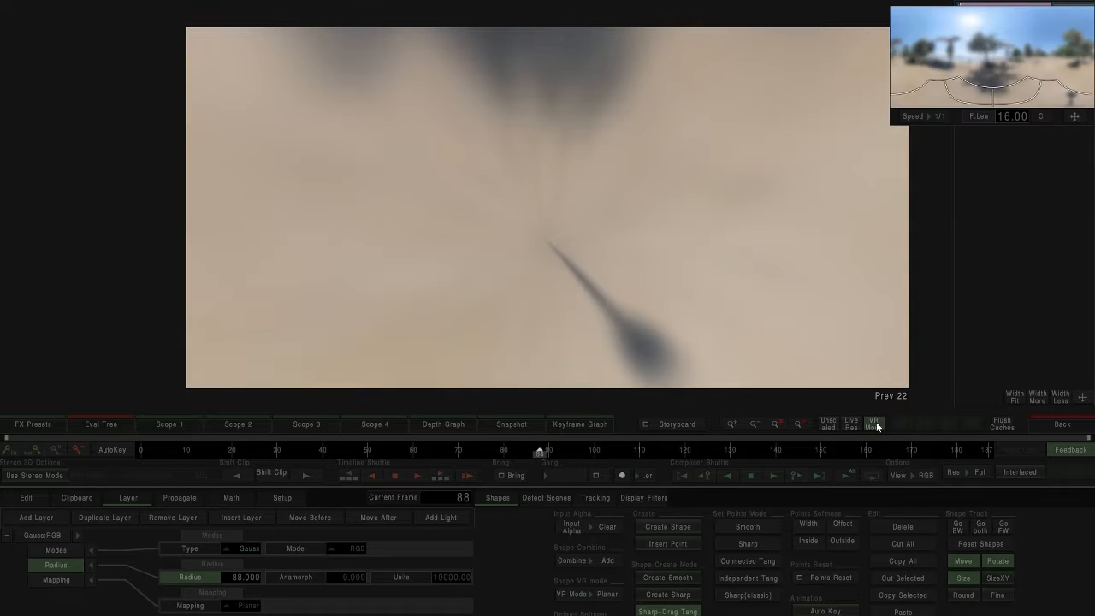
{"action": "left_click_drag", "start_coordinate": [878, 89], "coordinate": [827, 30]}
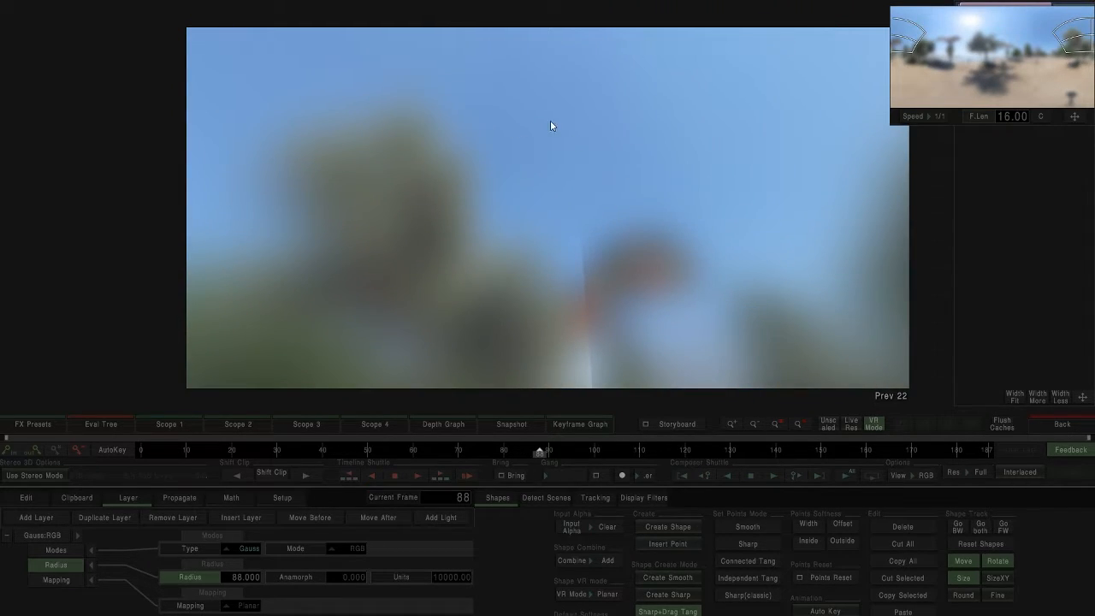
{"action": "left_click_drag", "start_coordinate": [915, 36], "coordinate": [906, 59]}
- Switch the blur's Mapping to LatLong and check the image seam and the tree area in the VR view
{"action": "left_click", "coordinate": [244, 608]}
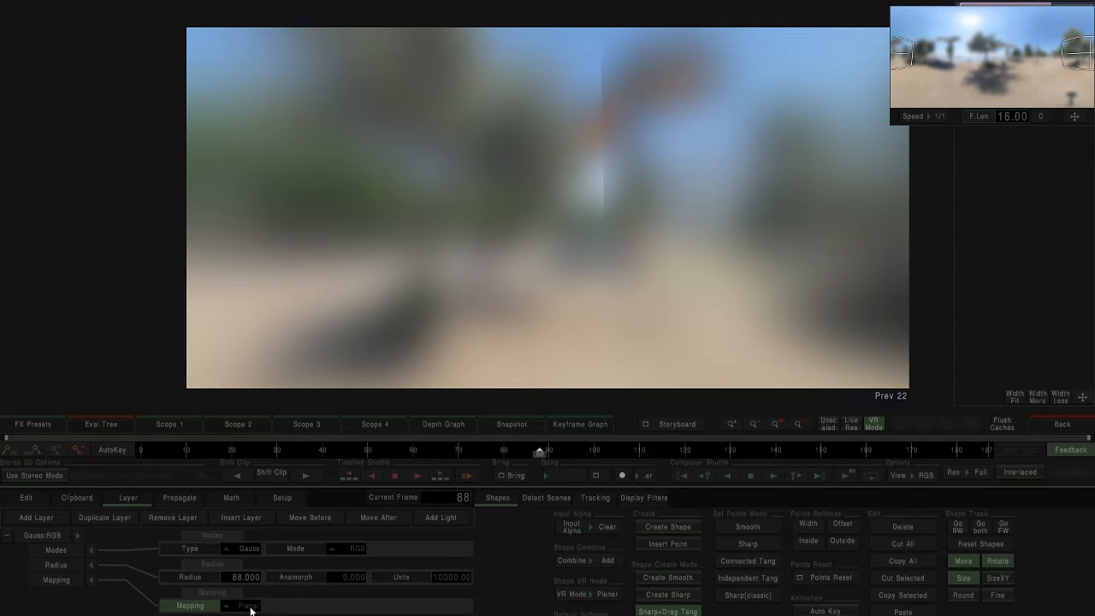
{"action": "left_click", "coordinate": [240, 607]}
{"action": "left_click", "coordinate": [251, 595]}
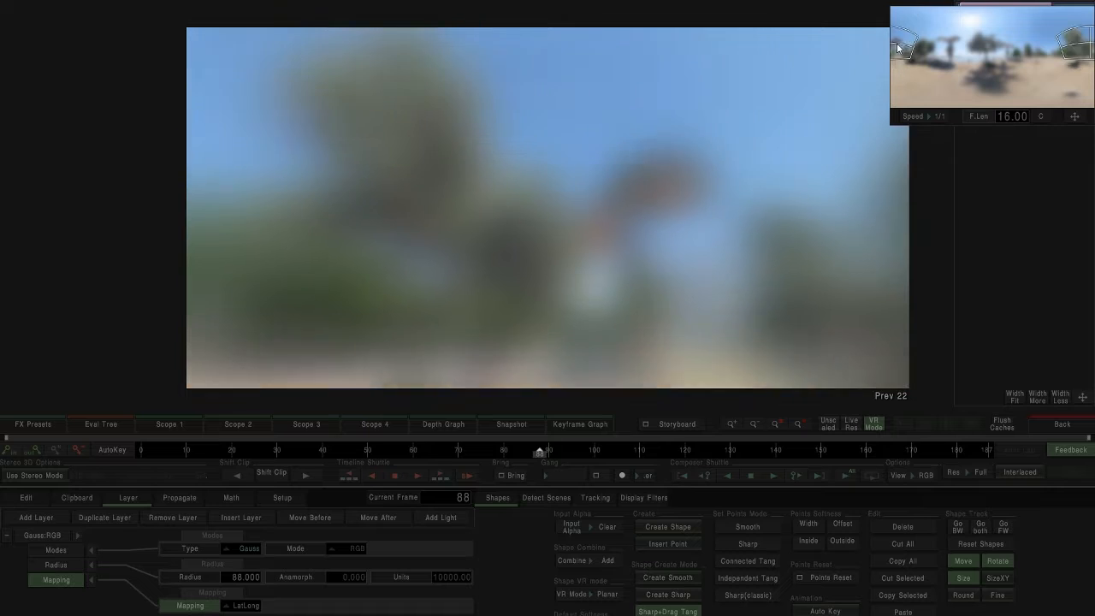
{"action": "left_click_drag", "start_coordinate": [898, 48], "coordinate": [963, 67]}
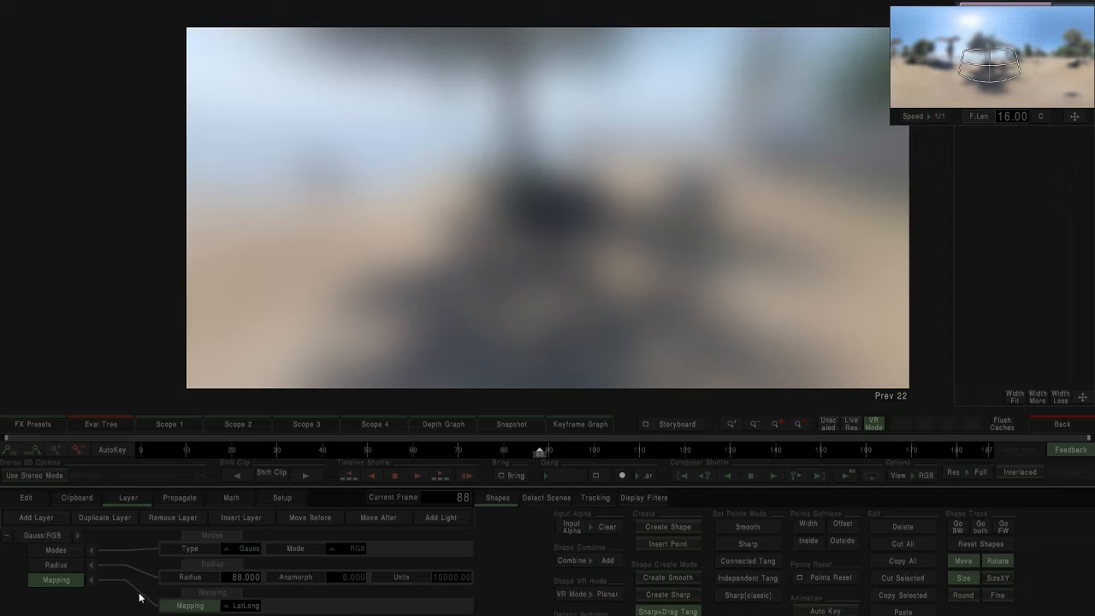
- Reset the Gauss:RGB blur parameters and delete the effect from the last Shot_3 clip on the timeline
{"action": "left_click", "coordinate": [55, 538]}
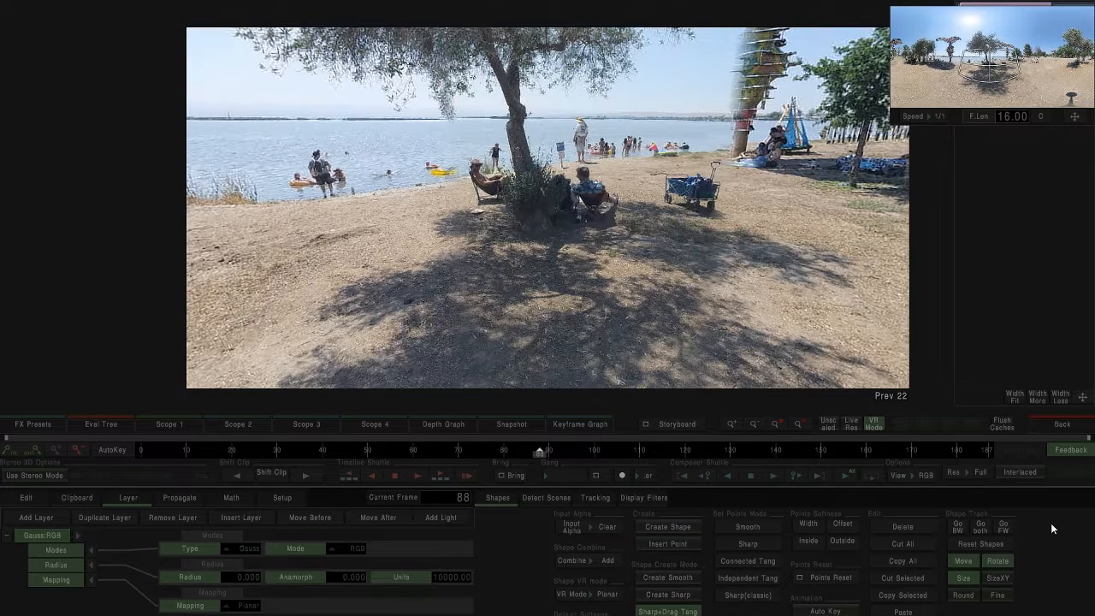
{"action": "left_click", "coordinate": [1060, 424]}
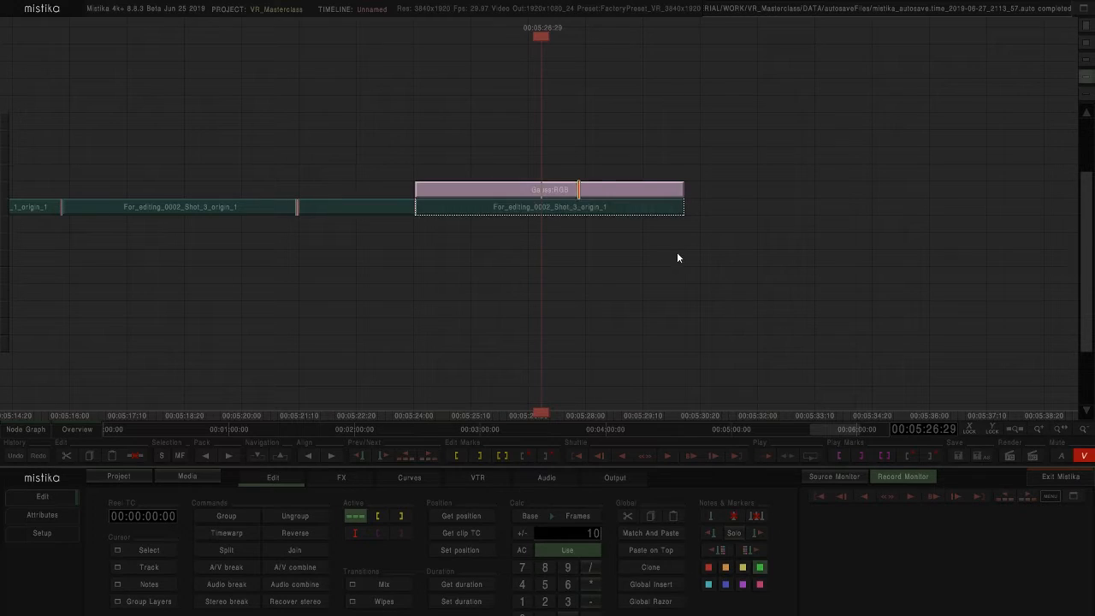
{"action": "left_click", "coordinate": [341, 477]}
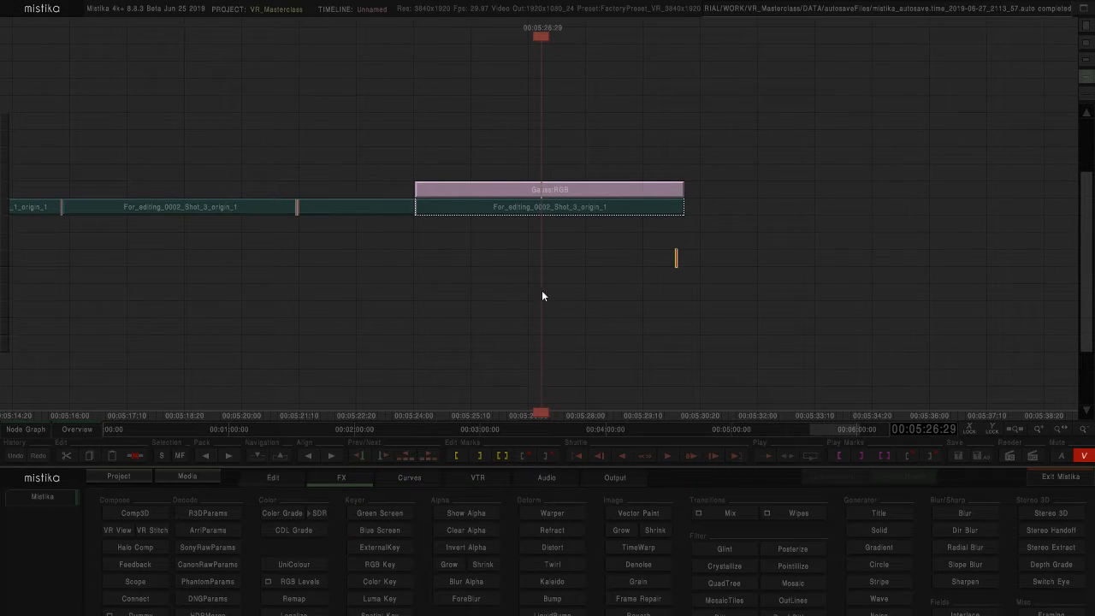
{"action": "left_click", "coordinate": [577, 207]}
{"action": "left_click", "coordinate": [578, 189]}
{"action": "key", "text": "Delete"}
- Open the last Shot_3 clip in the flat view and draw a closed four-point shape around the lower ground area
{"action": "left_click", "coordinate": [570, 206]}
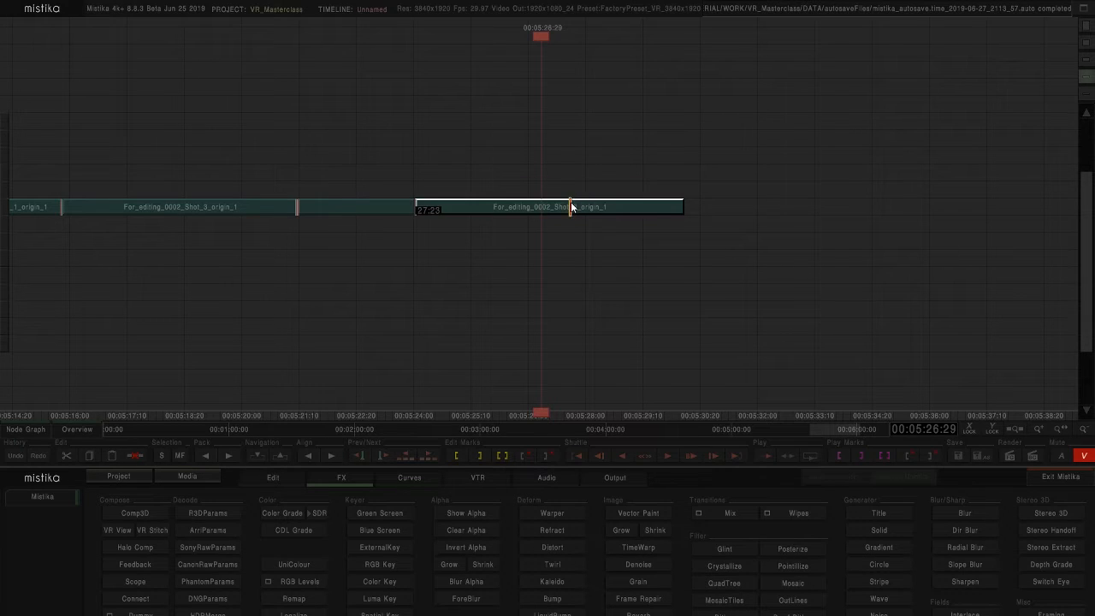
{"action": "double_click", "coordinate": [572, 207]}
{"action": "left_click", "coordinate": [881, 426]}
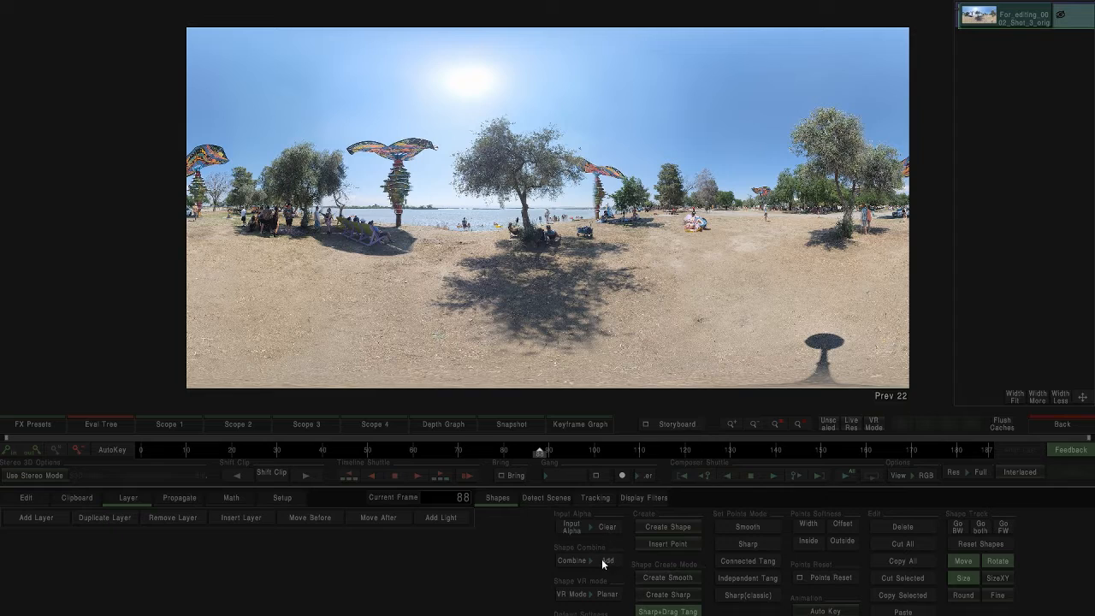
{"action": "left_click", "coordinate": [669, 527]}
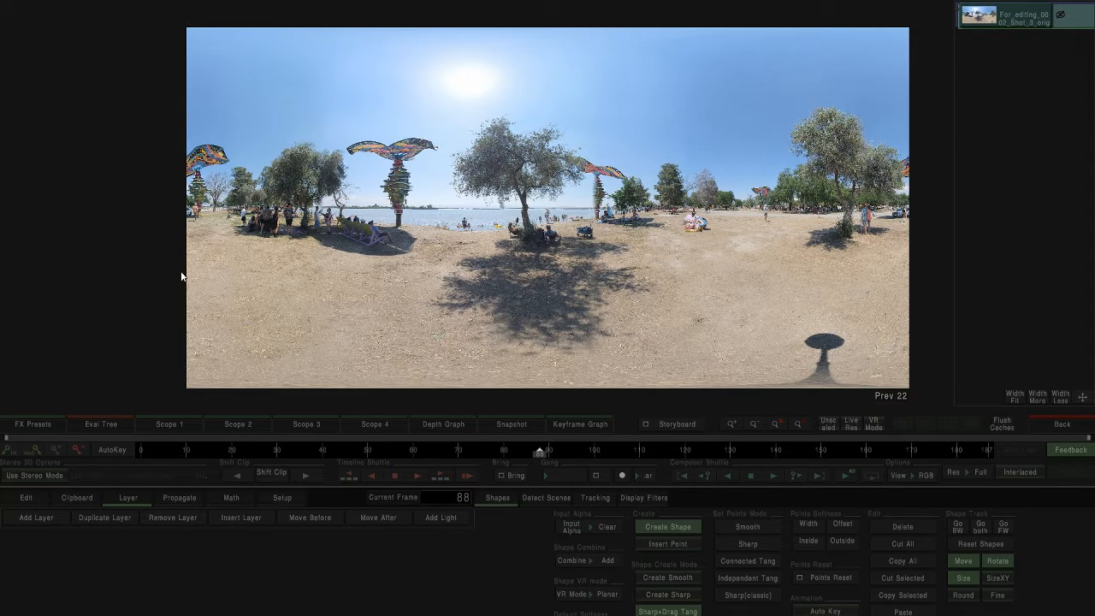
{"action": "left_click", "coordinate": [163, 276]}
{"action": "left_click", "coordinate": [944, 274]}
{"action": "left_click", "coordinate": [934, 393]}
{"action": "left_click", "coordinate": [180, 400]}
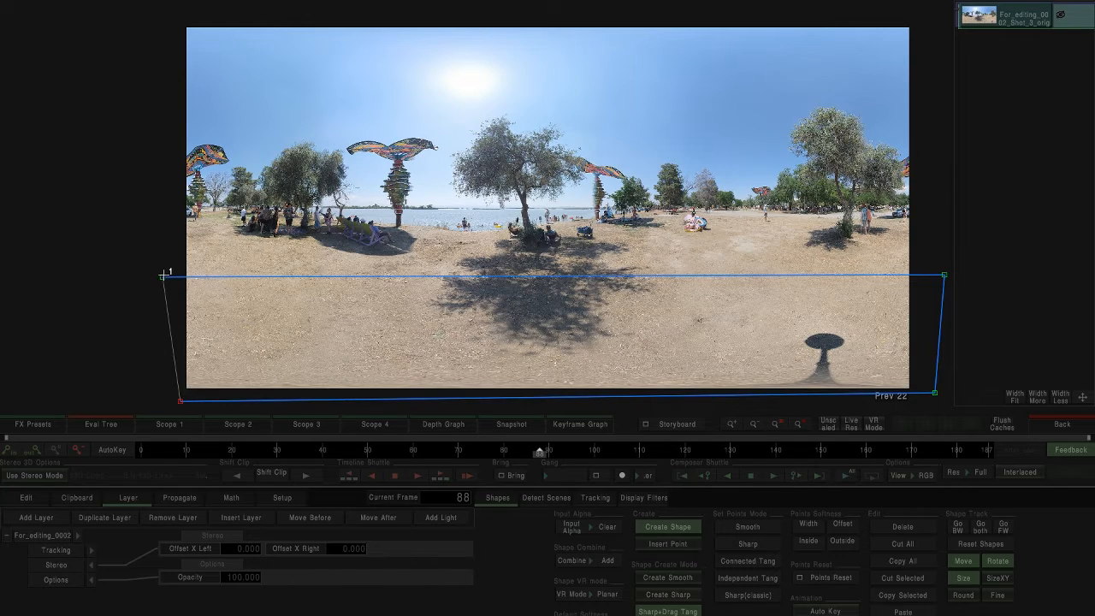
{"action": "left_click", "coordinate": [163, 276]}
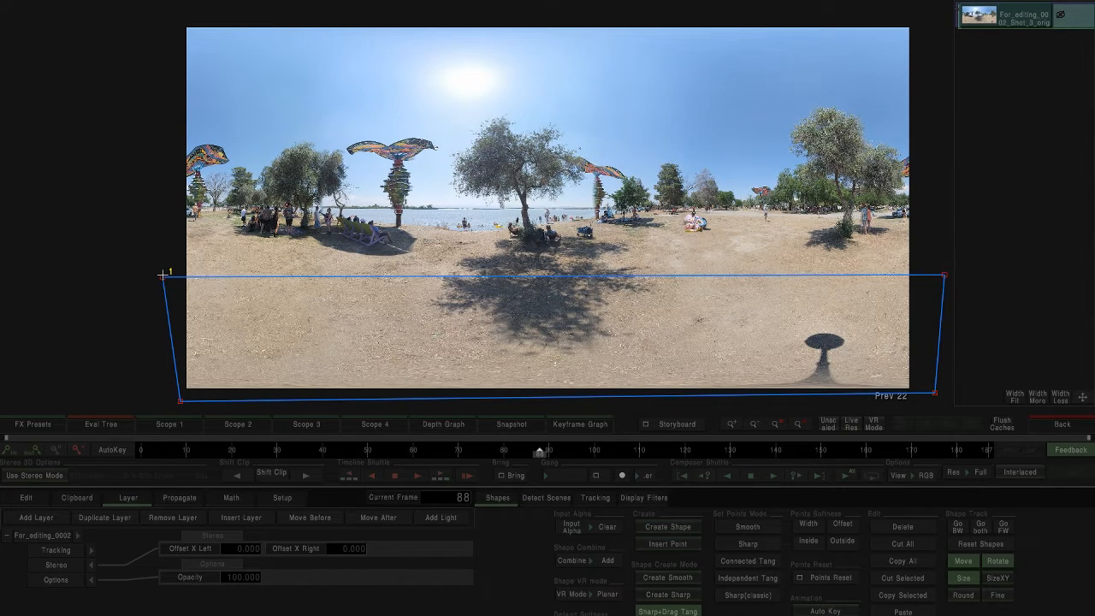
- Change the shape's VR mode to Lat-Long and reposition its points around the lower ground area
{"action": "left_click", "coordinate": [614, 597]}
{"action": "left_click", "coordinate": [608, 579]}
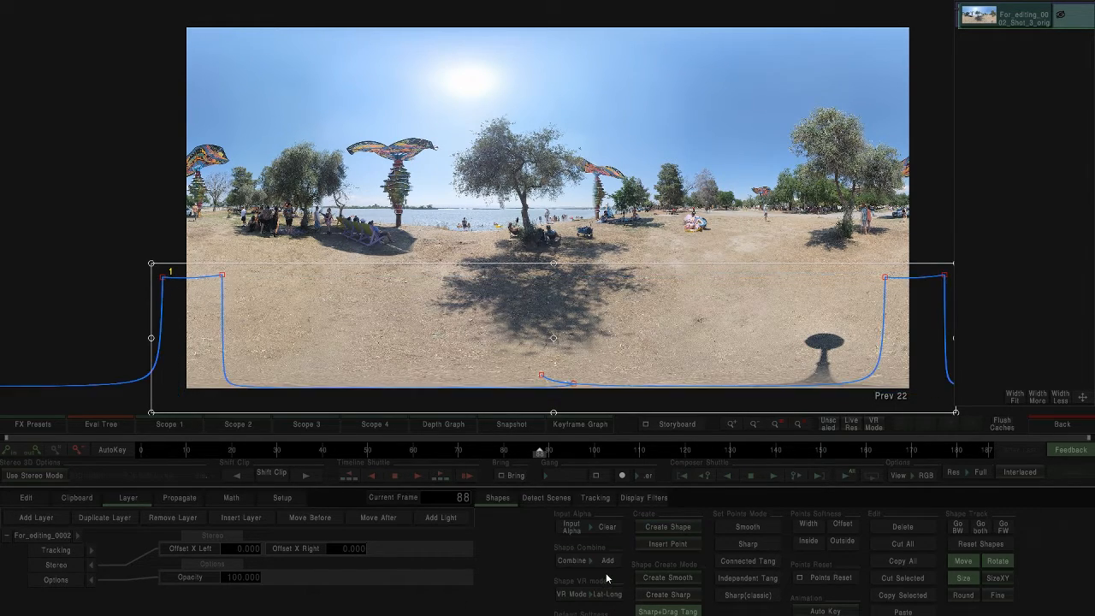
{"action": "left_click_drag", "start_coordinate": [885, 276], "coordinate": [877, 266]}
{"action": "left_click_drag", "start_coordinate": [574, 384], "coordinate": [635, 332]}
{"action": "left_click_drag", "start_coordinate": [500, 346], "coordinate": [497, 320]}
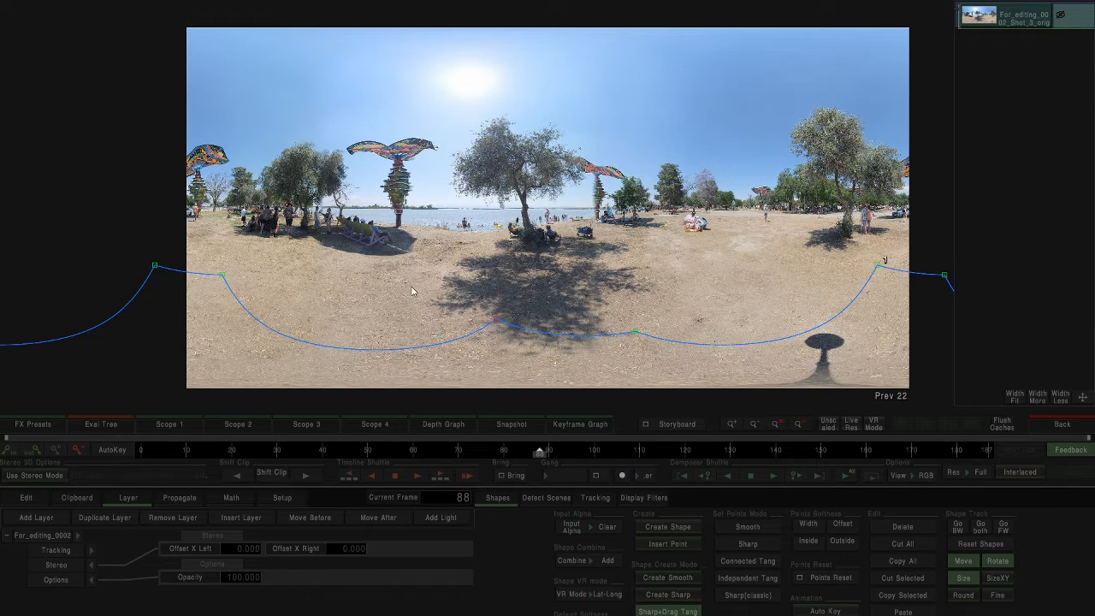
- Examine the Lat-Long shape on the ground in VR Mode and return to the flat view
{"action": "left_click", "coordinate": [873, 426]}
{"action": "left_click_drag", "start_coordinate": [977, 63], "coordinate": [939, 86]}
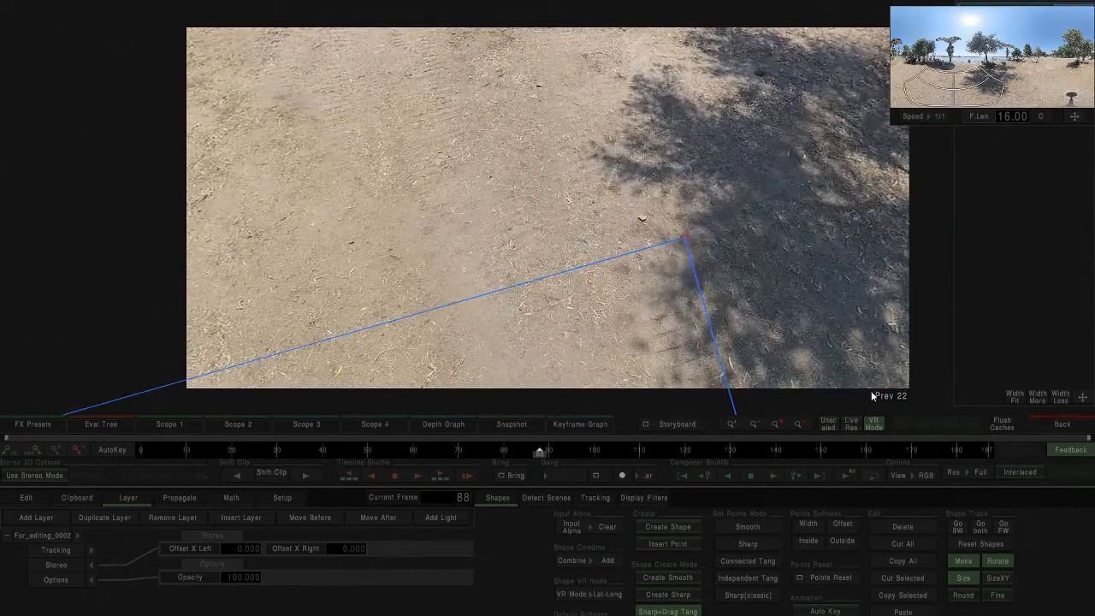
{"action": "left_click", "coordinate": [874, 423]}
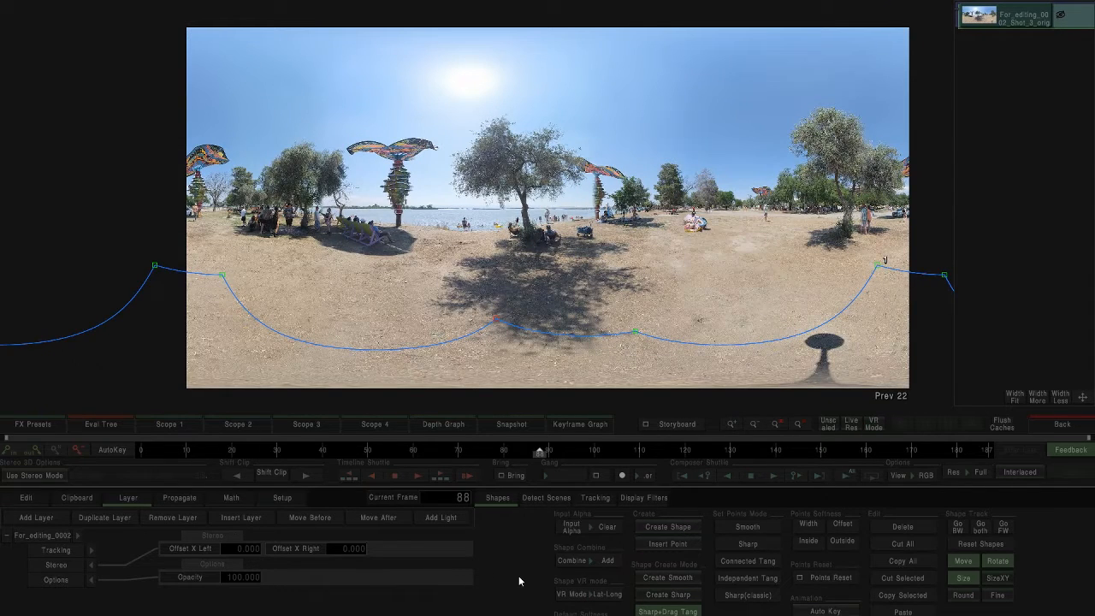